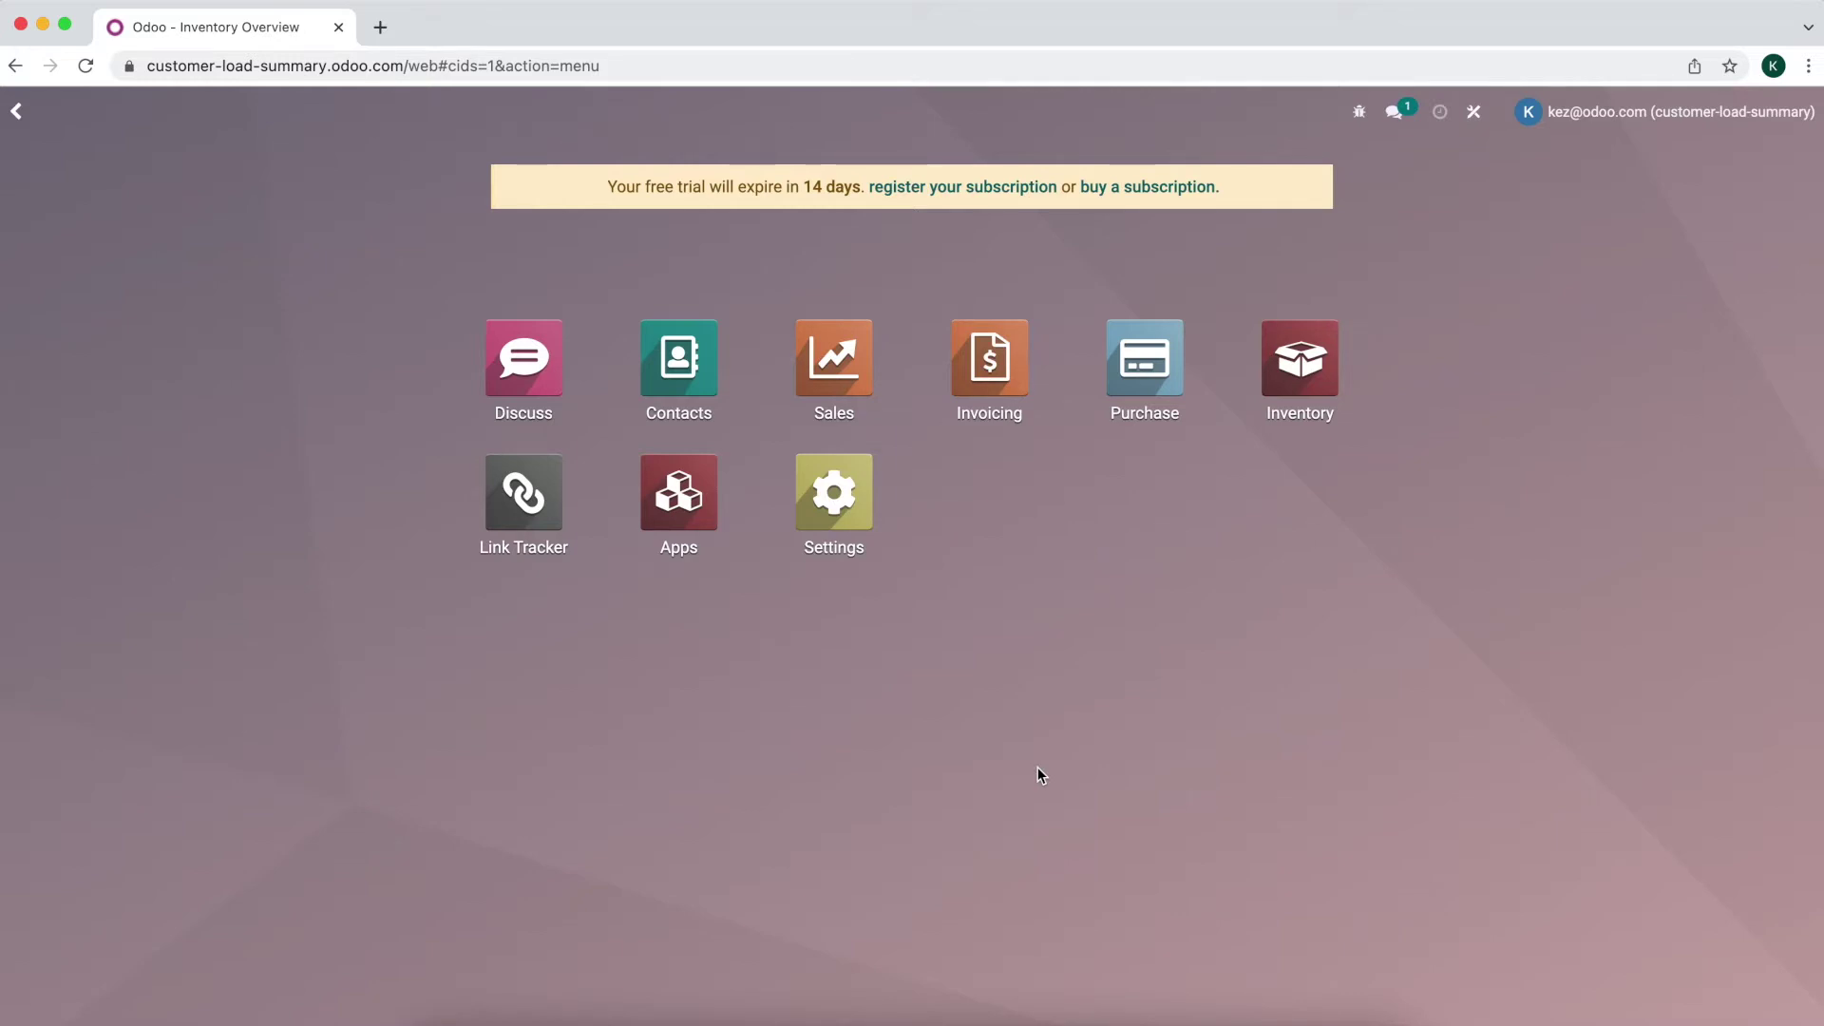
# - Create a Delivery Routes model in Inventory with custom sorting, chatter and archiving enabled
pyautogui.click(1271, 418)
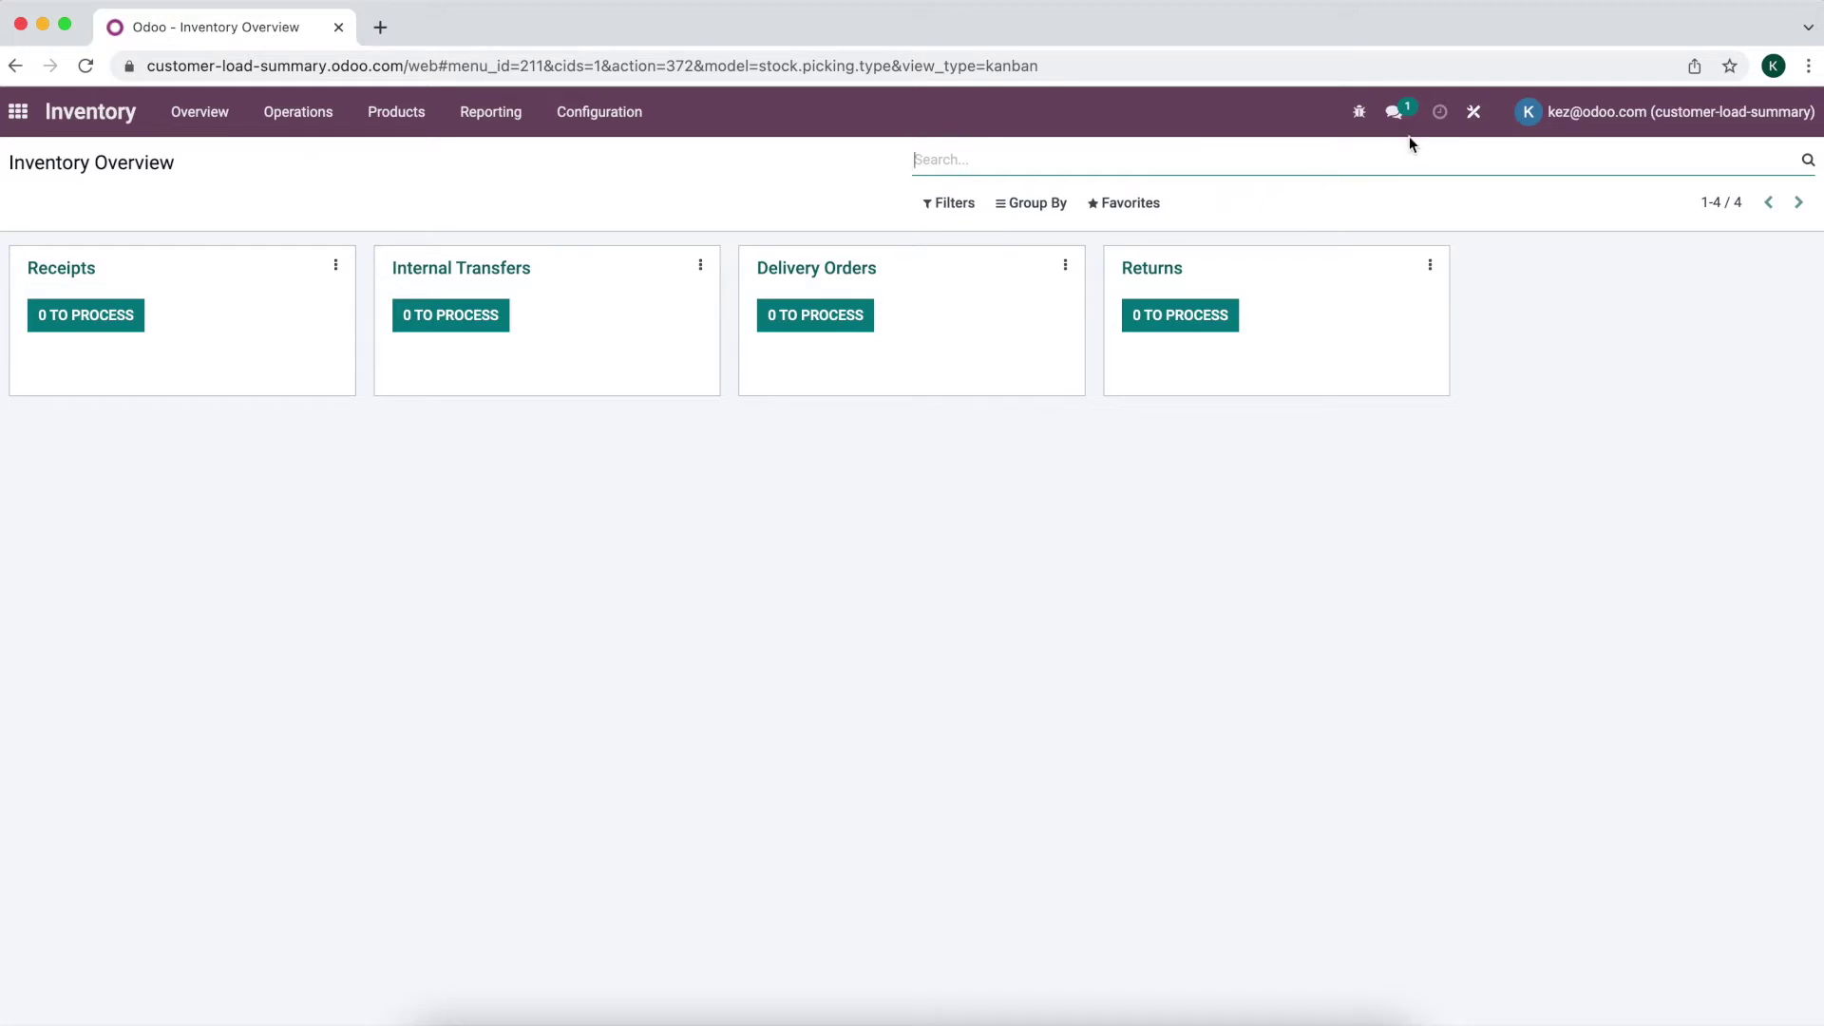
pyautogui.click(1475, 121)
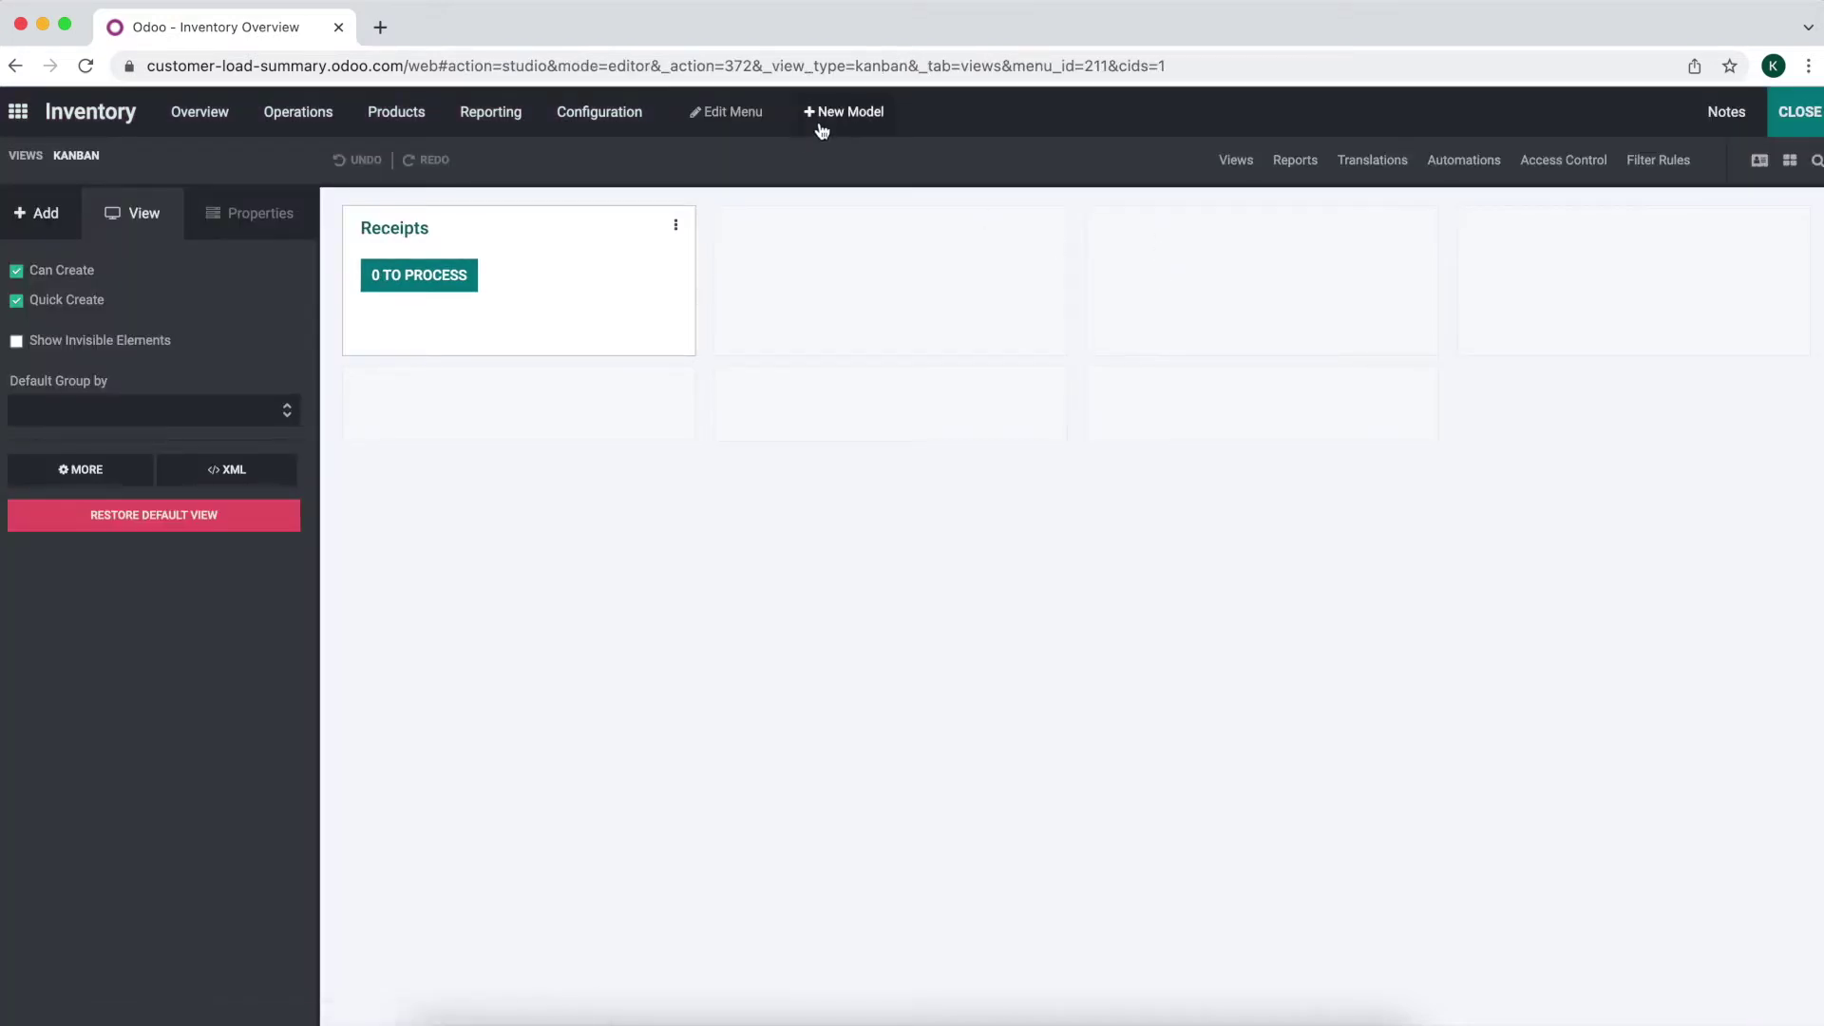
pyautogui.click(822, 130)
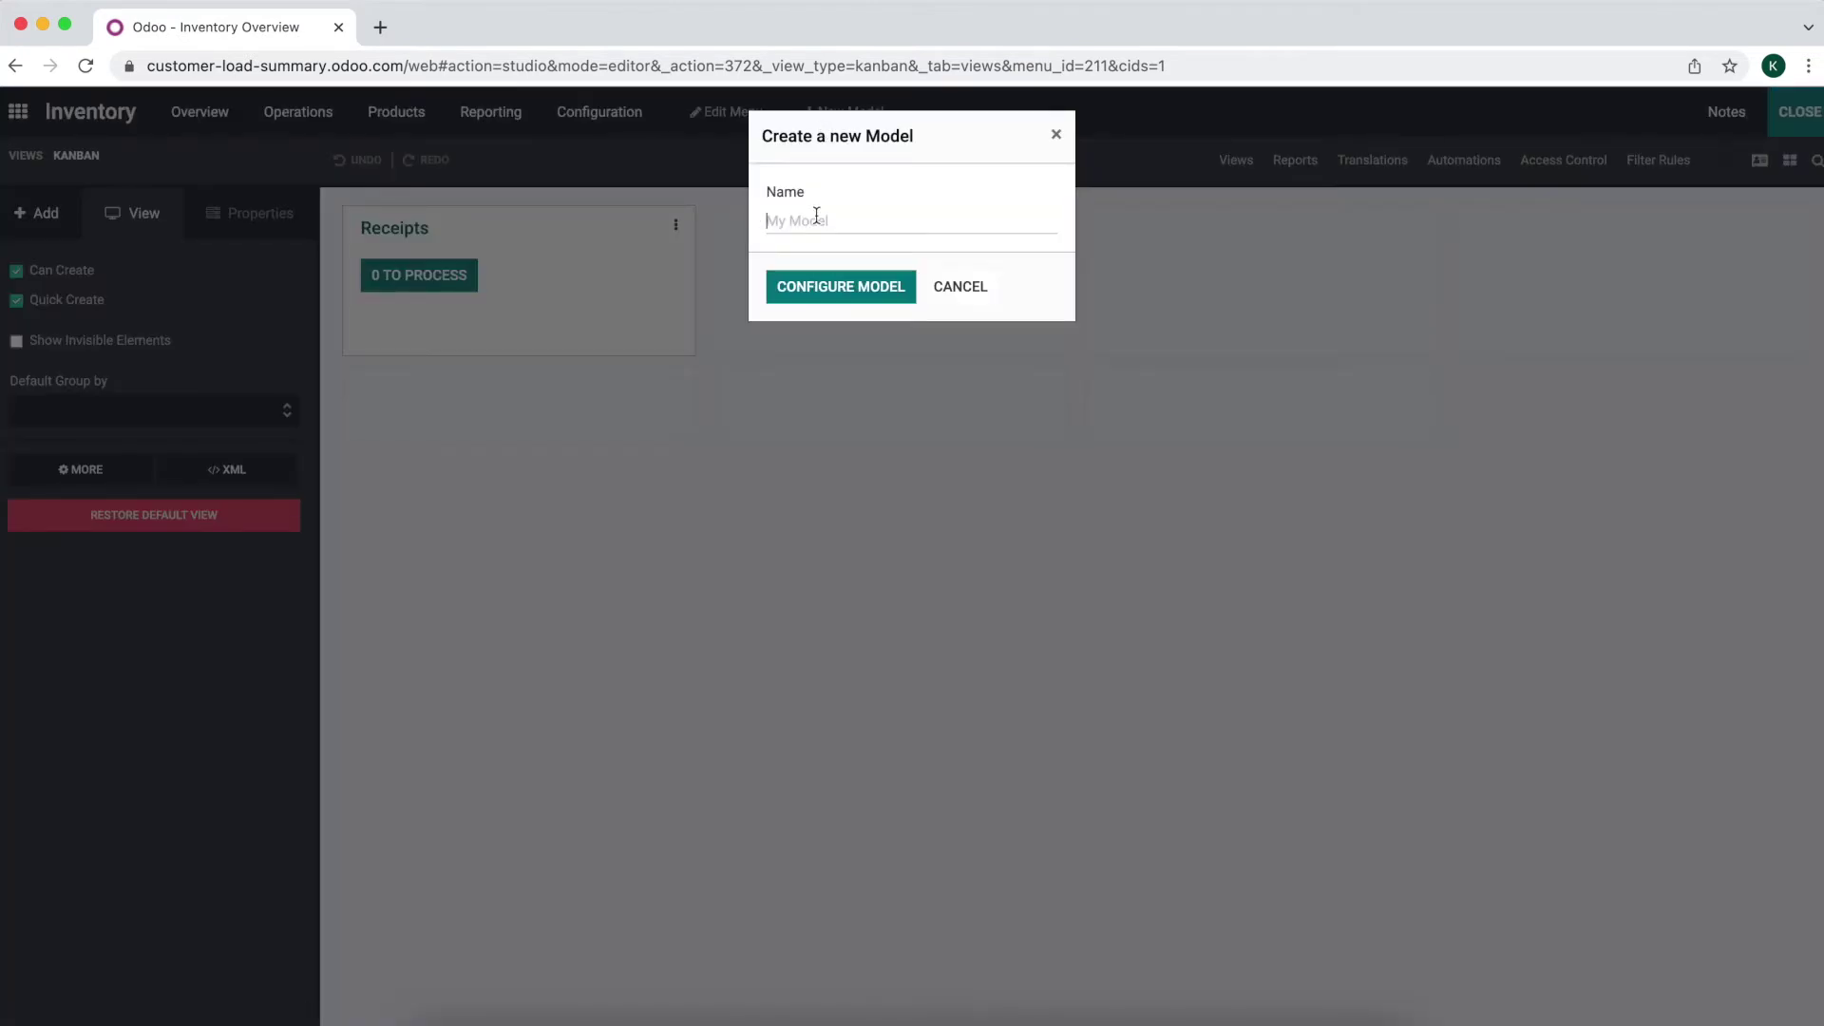
pyautogui.write('Delivery Routes')
pyautogui.click(812, 286)
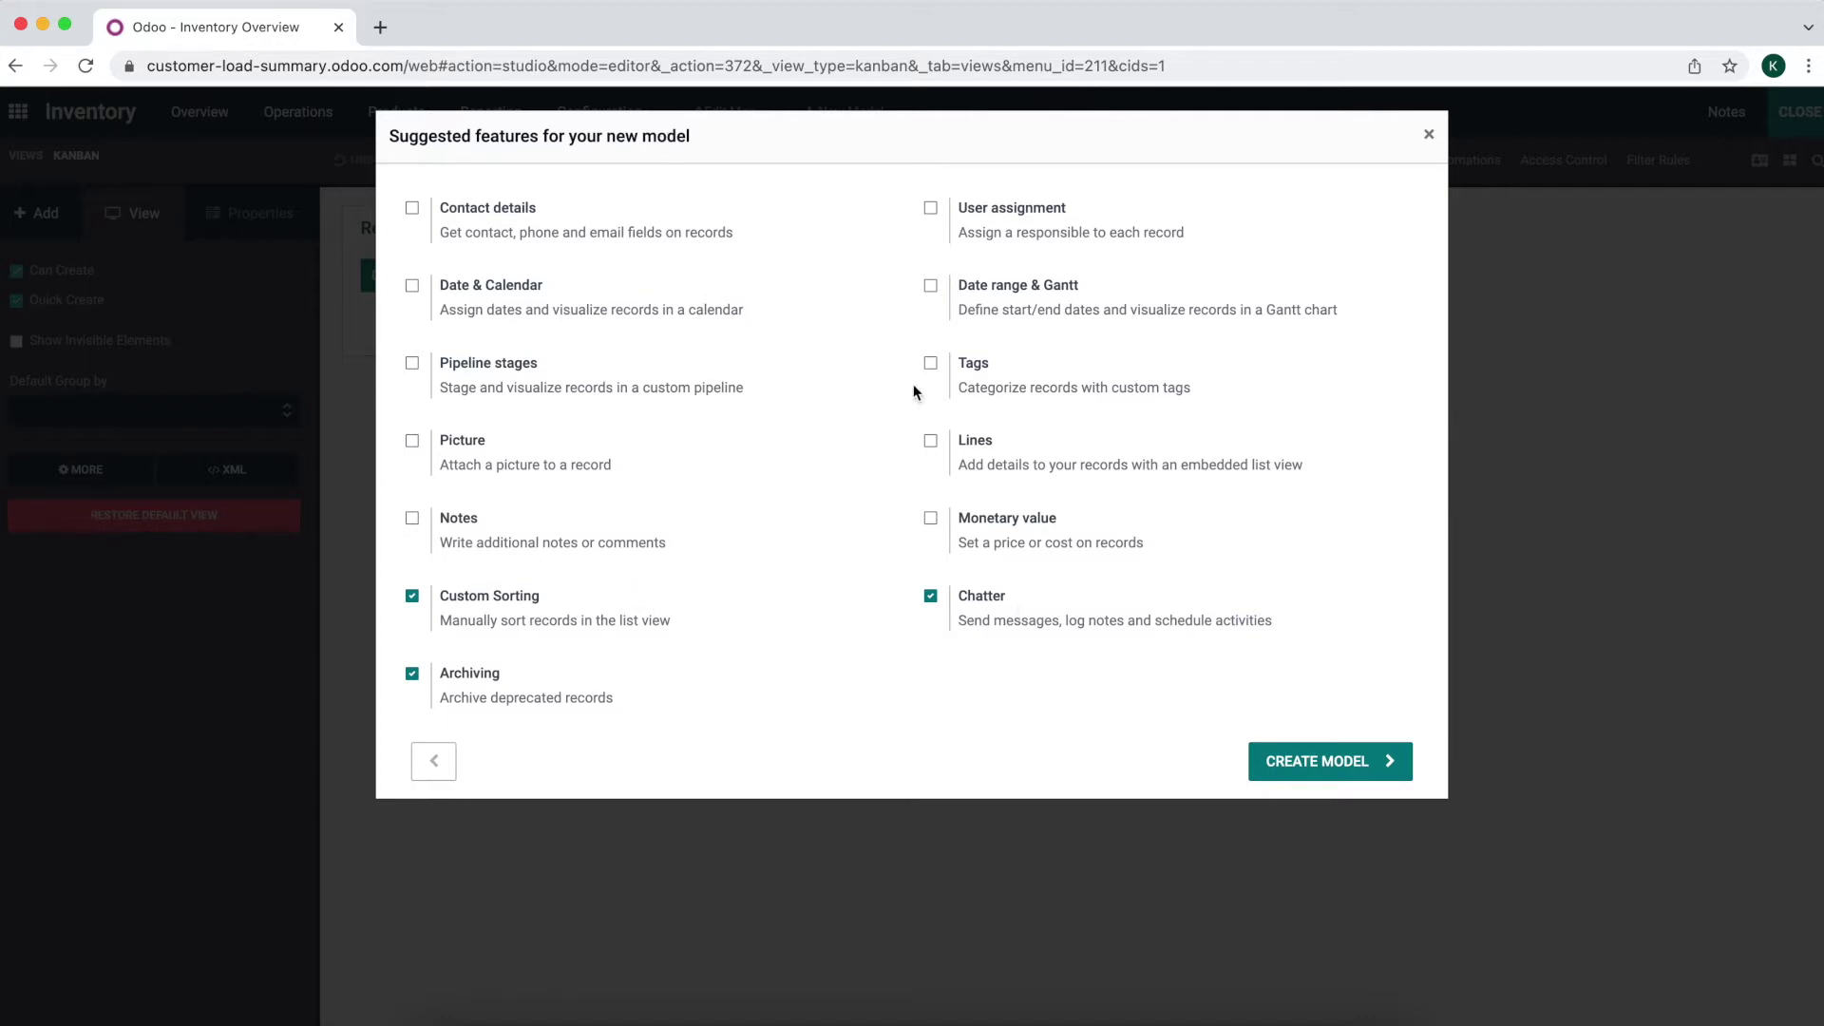
pyautogui.click(1331, 769)
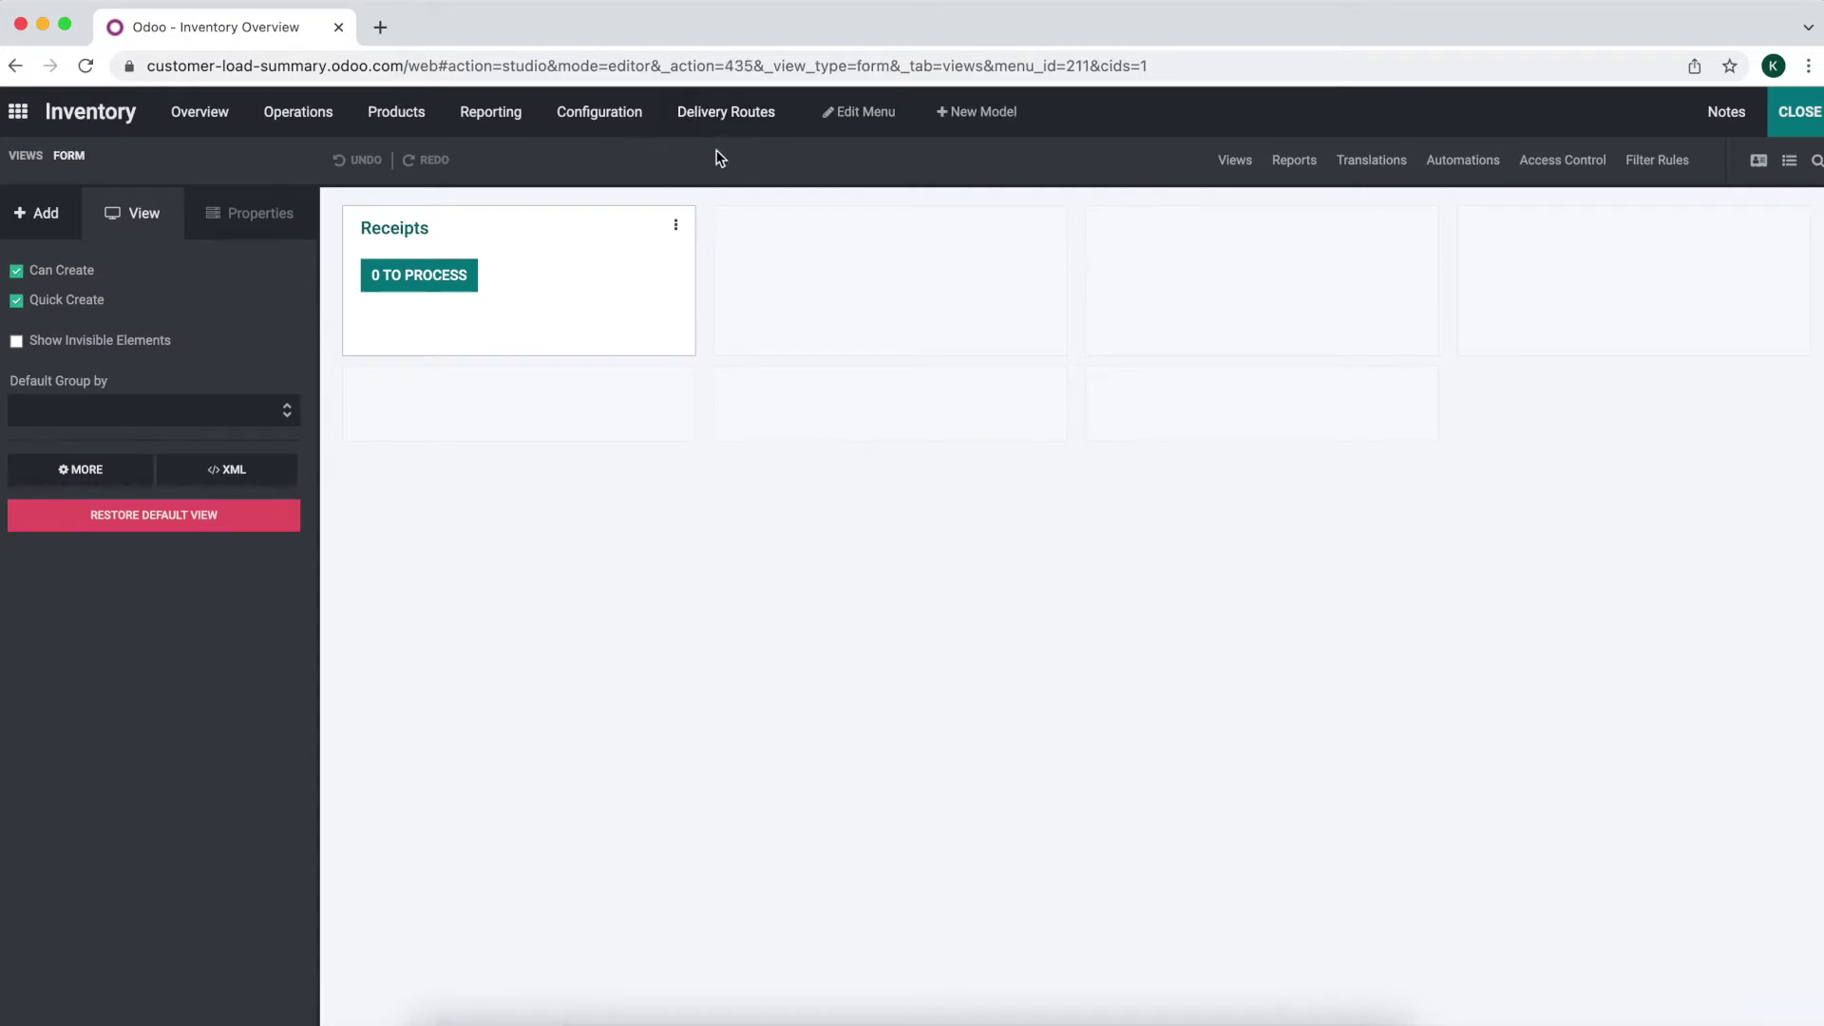
# - Add a Many2one field related to the Users model on the Delivery Routes form
pyautogui.click(722, 114)
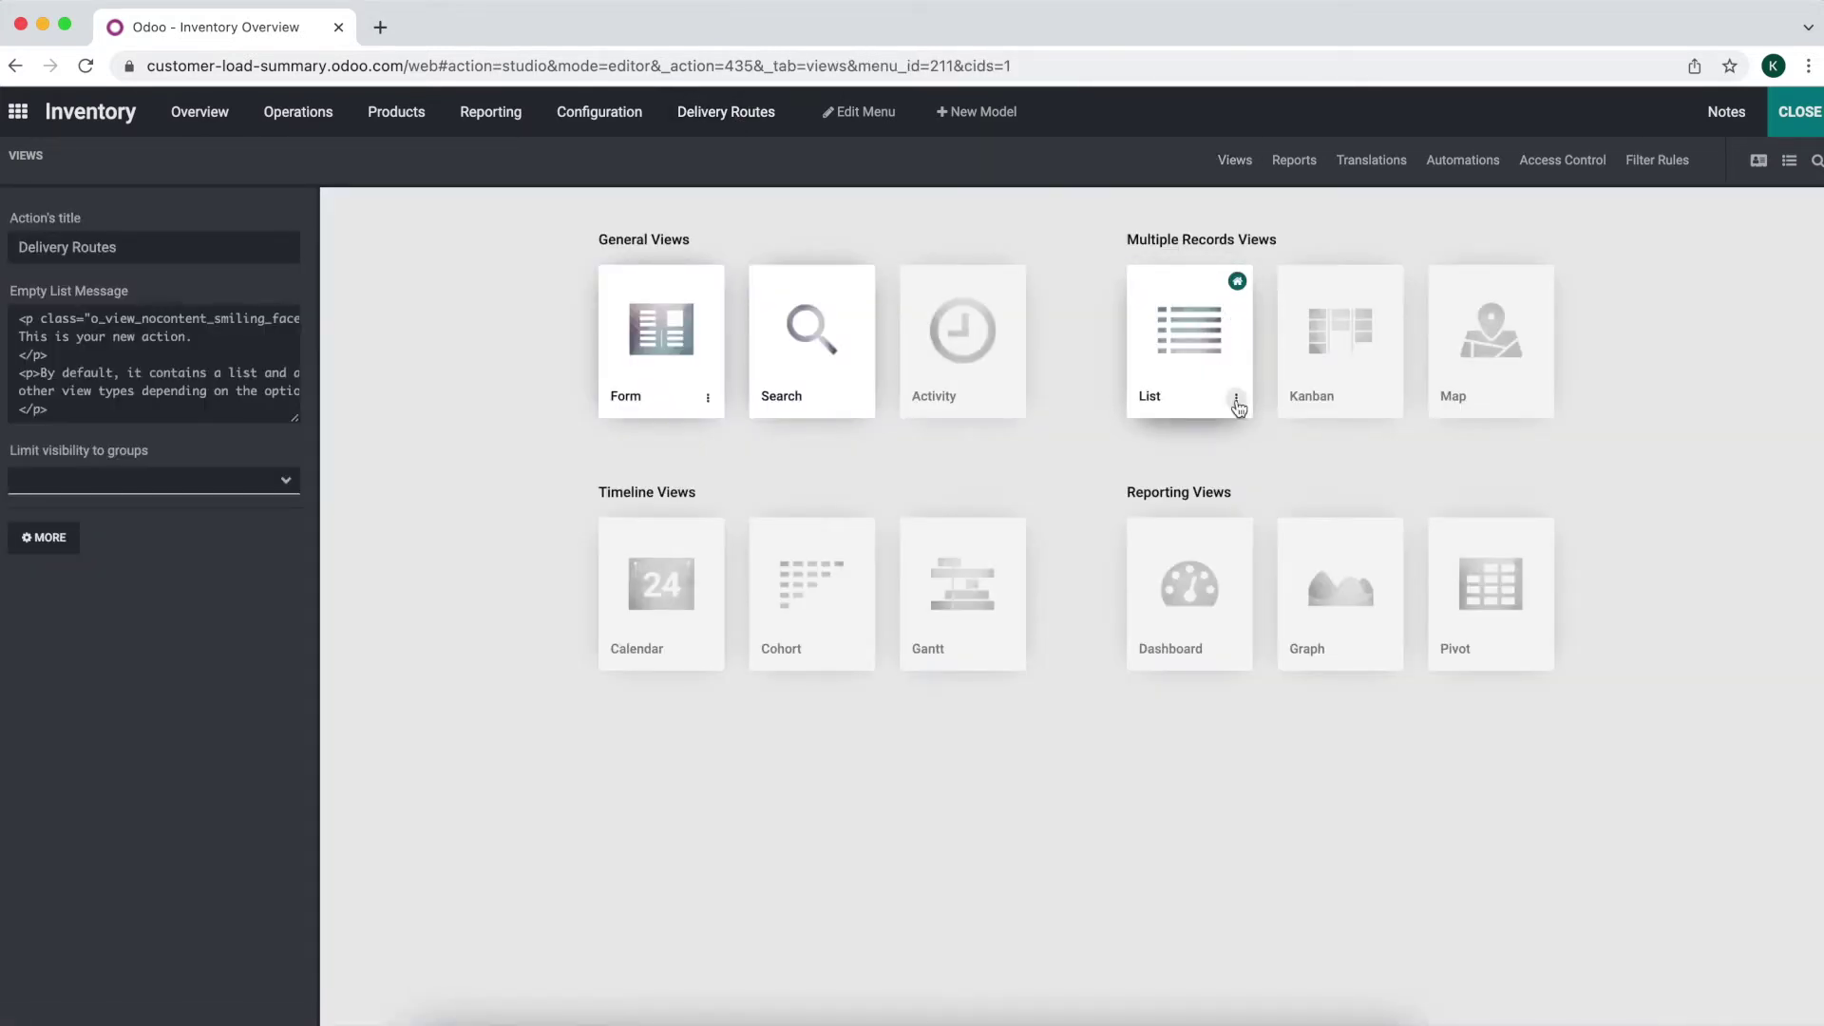
pyautogui.click(703, 351)
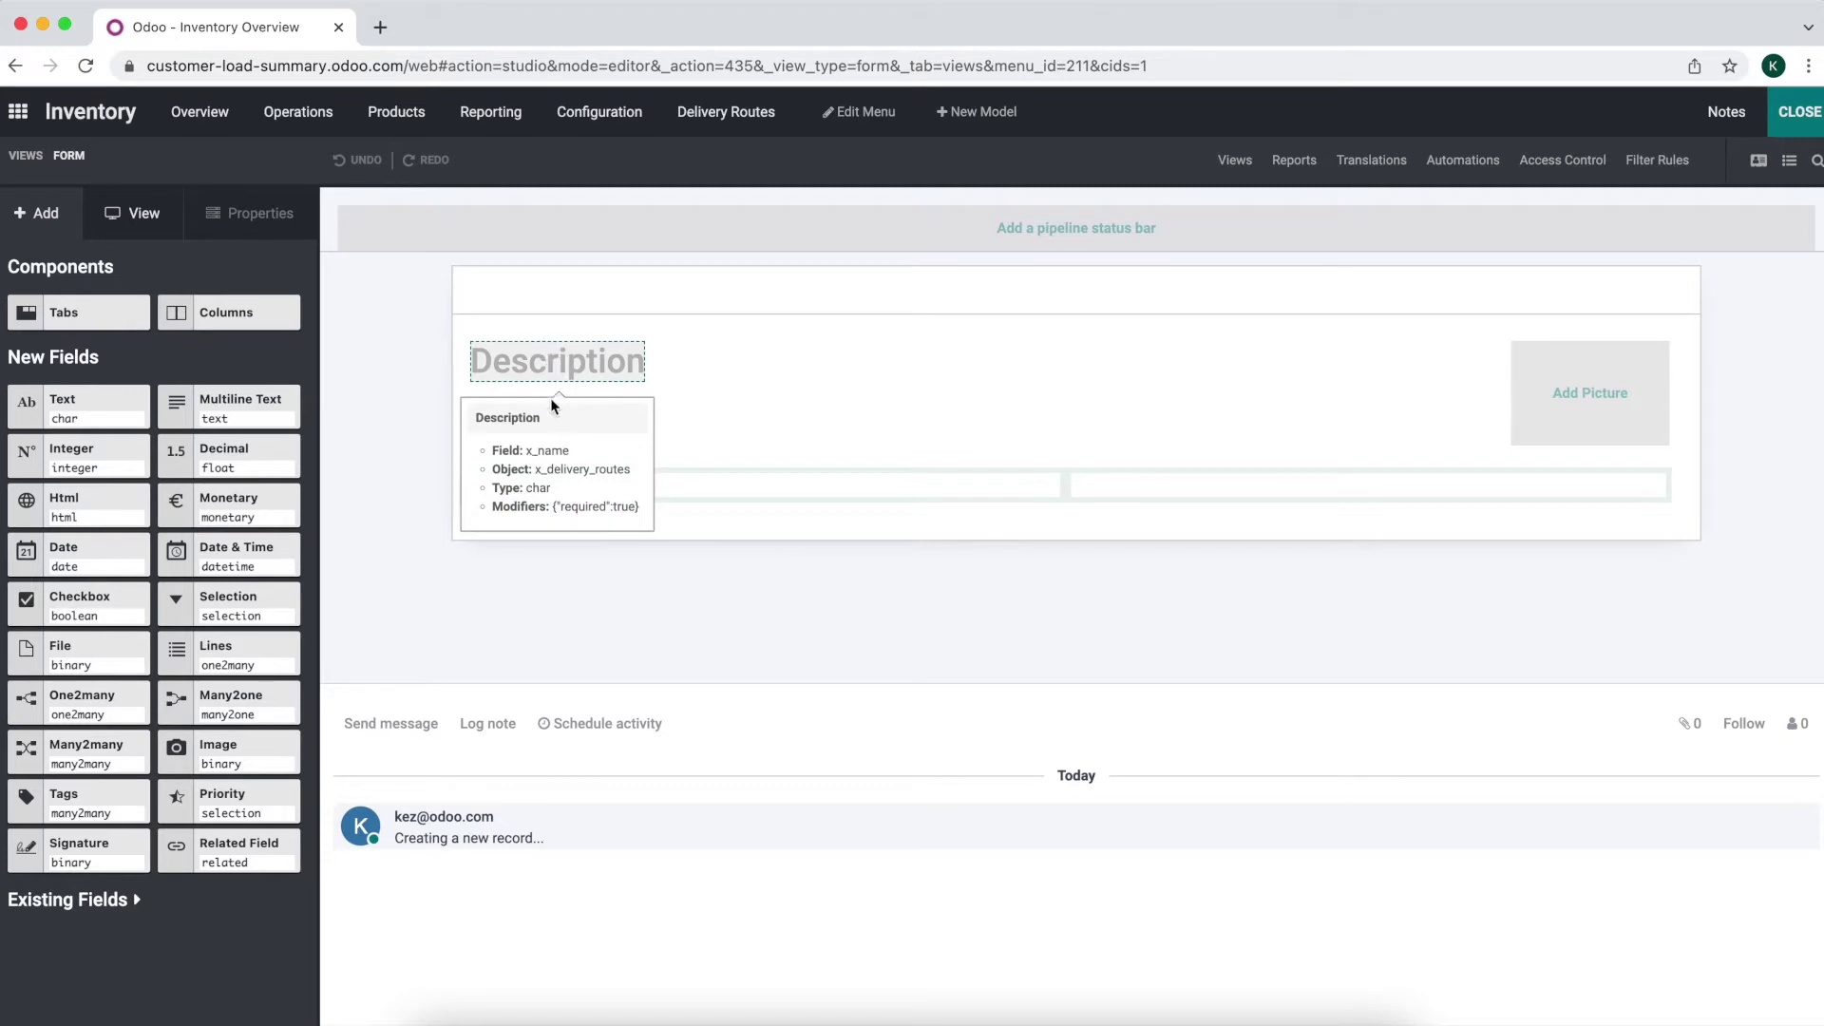
pyautogui.moveTo(217, 701); pyautogui.dragTo(543, 499)
pyautogui.click(848, 242)
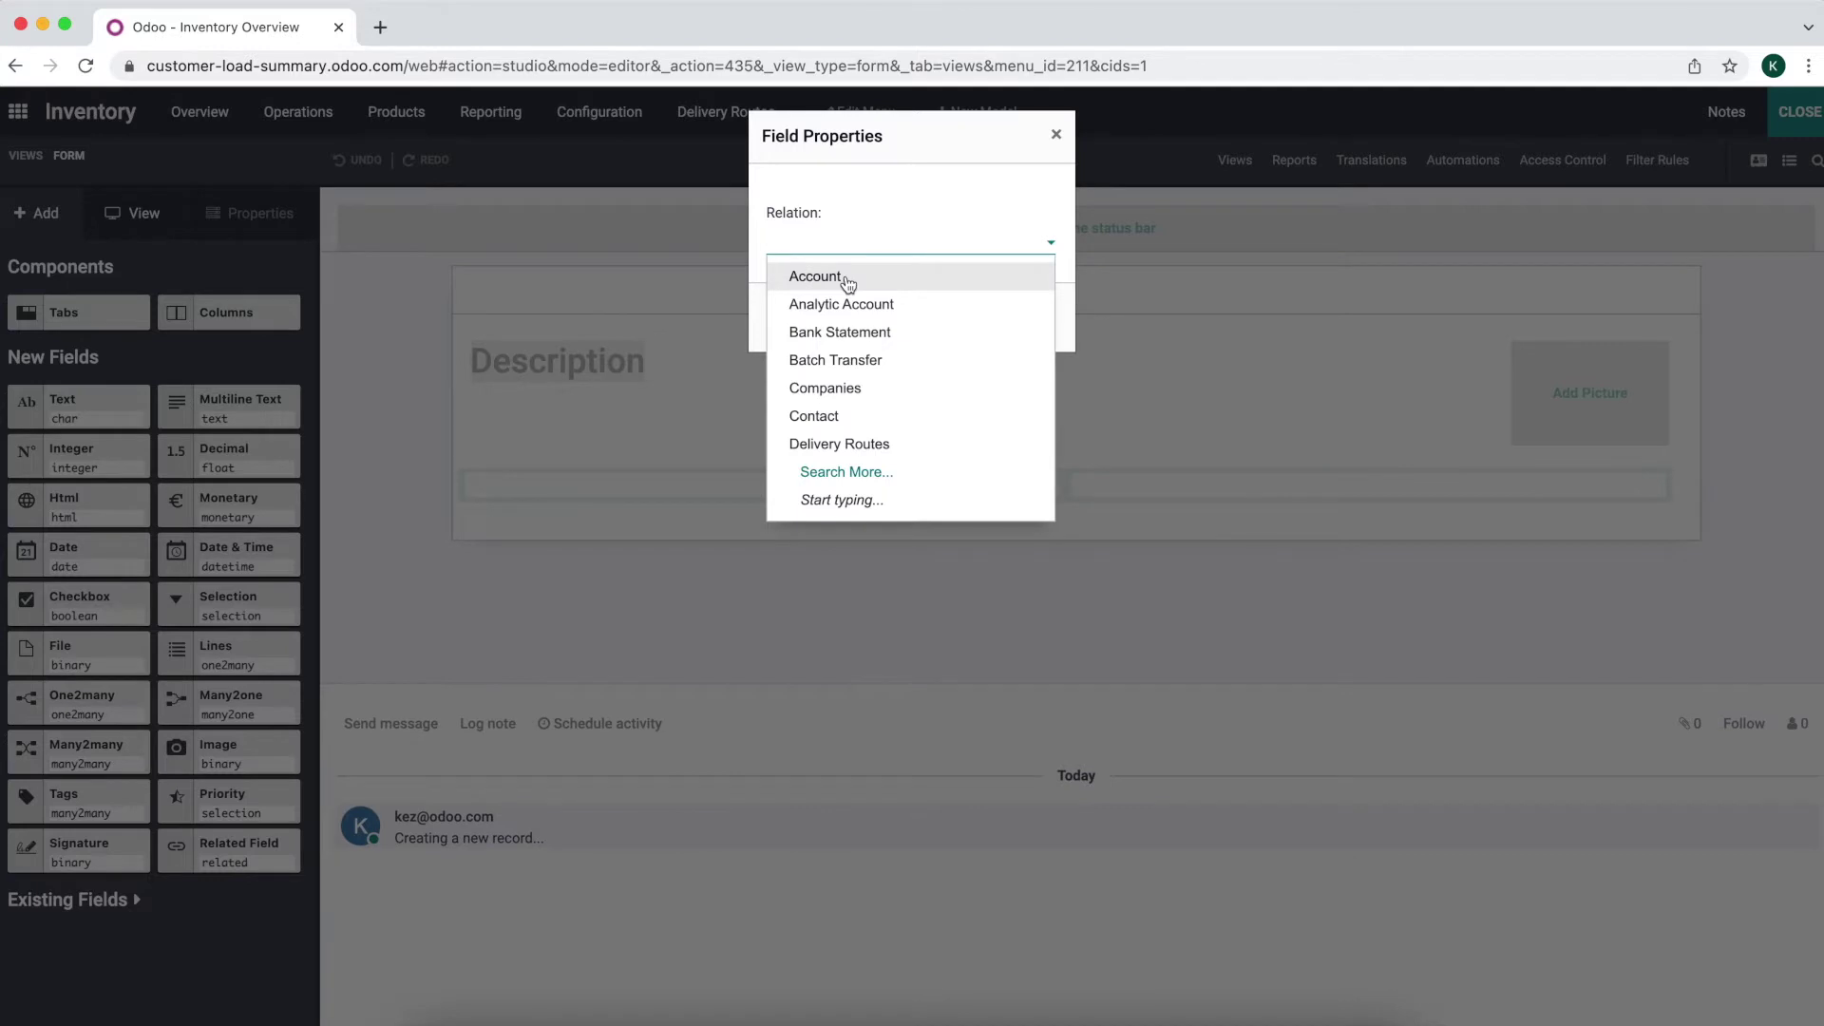
pyautogui.write('salespe')
pyautogui.press('BackSpace')
pyautogui.press('BackSpace')
pyautogui.press('BackSpace')
pyautogui.press('BackSpace')
pyautogui.press('BackSpace')
pyautogui.press('BackSpace')
pyautogui.press('BackSpace')
pyautogui.write('user')
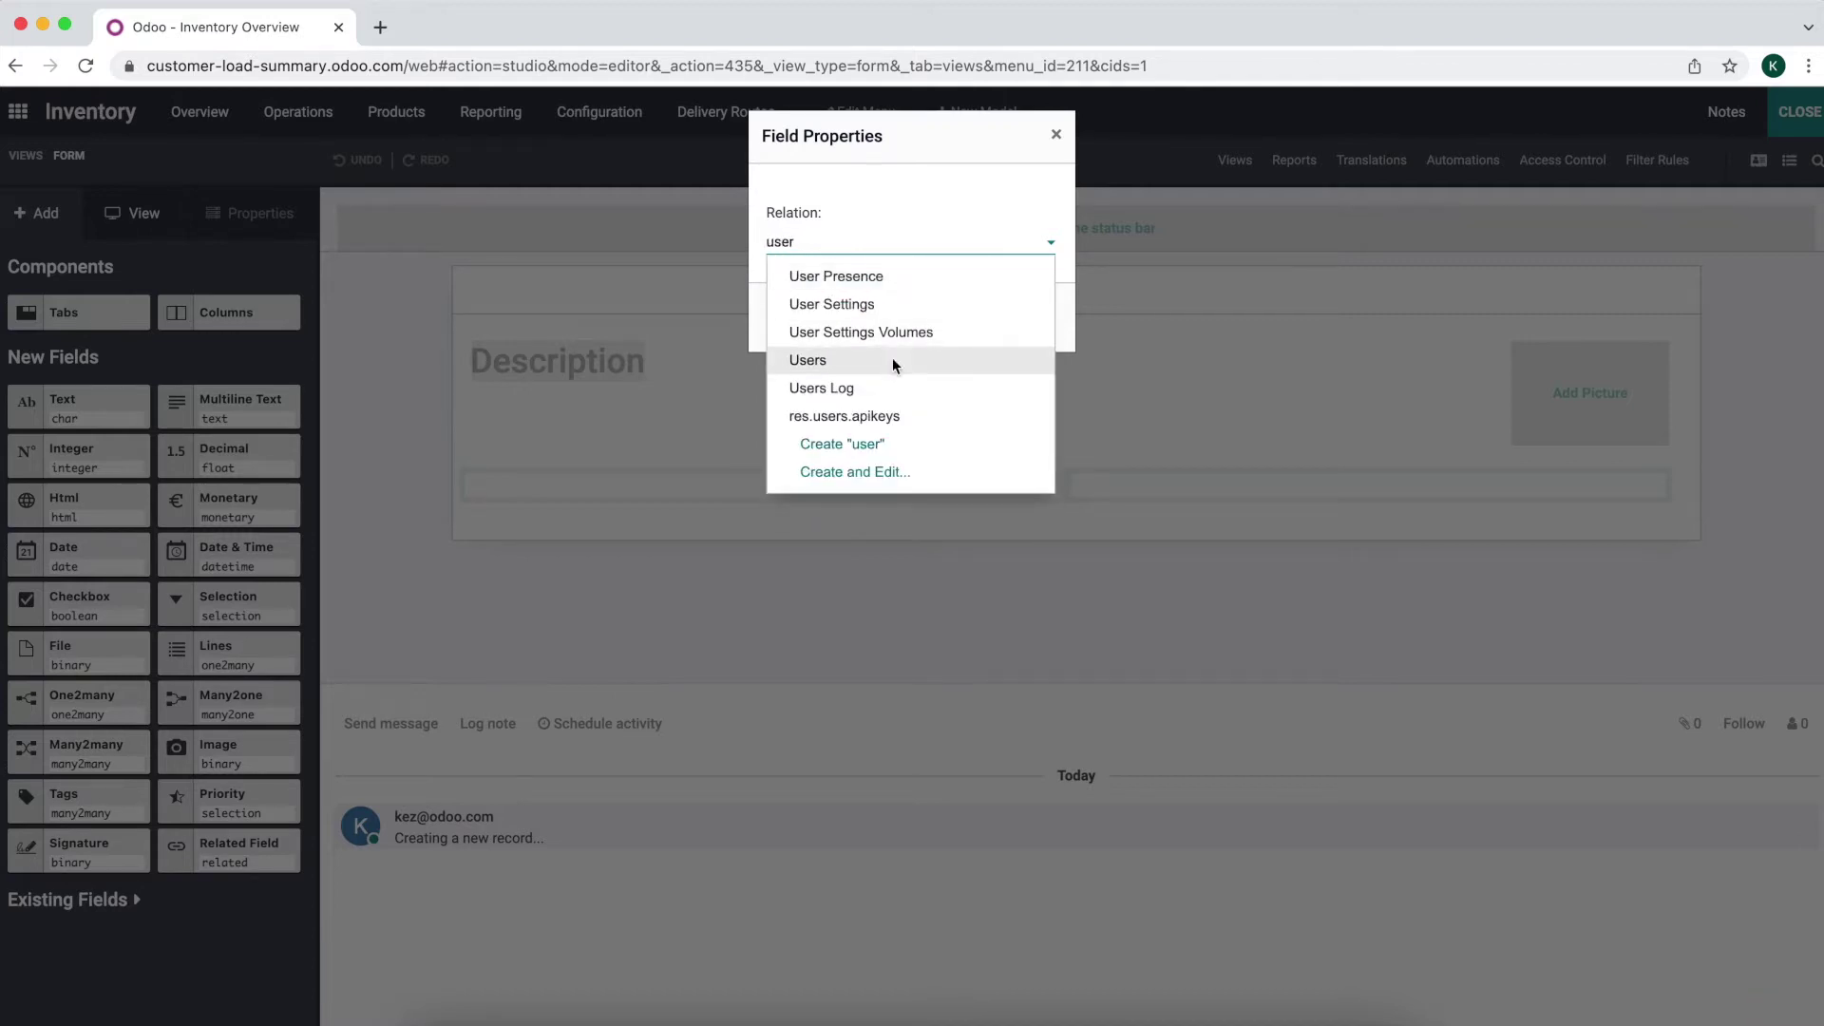
pyautogui.click(892, 359)
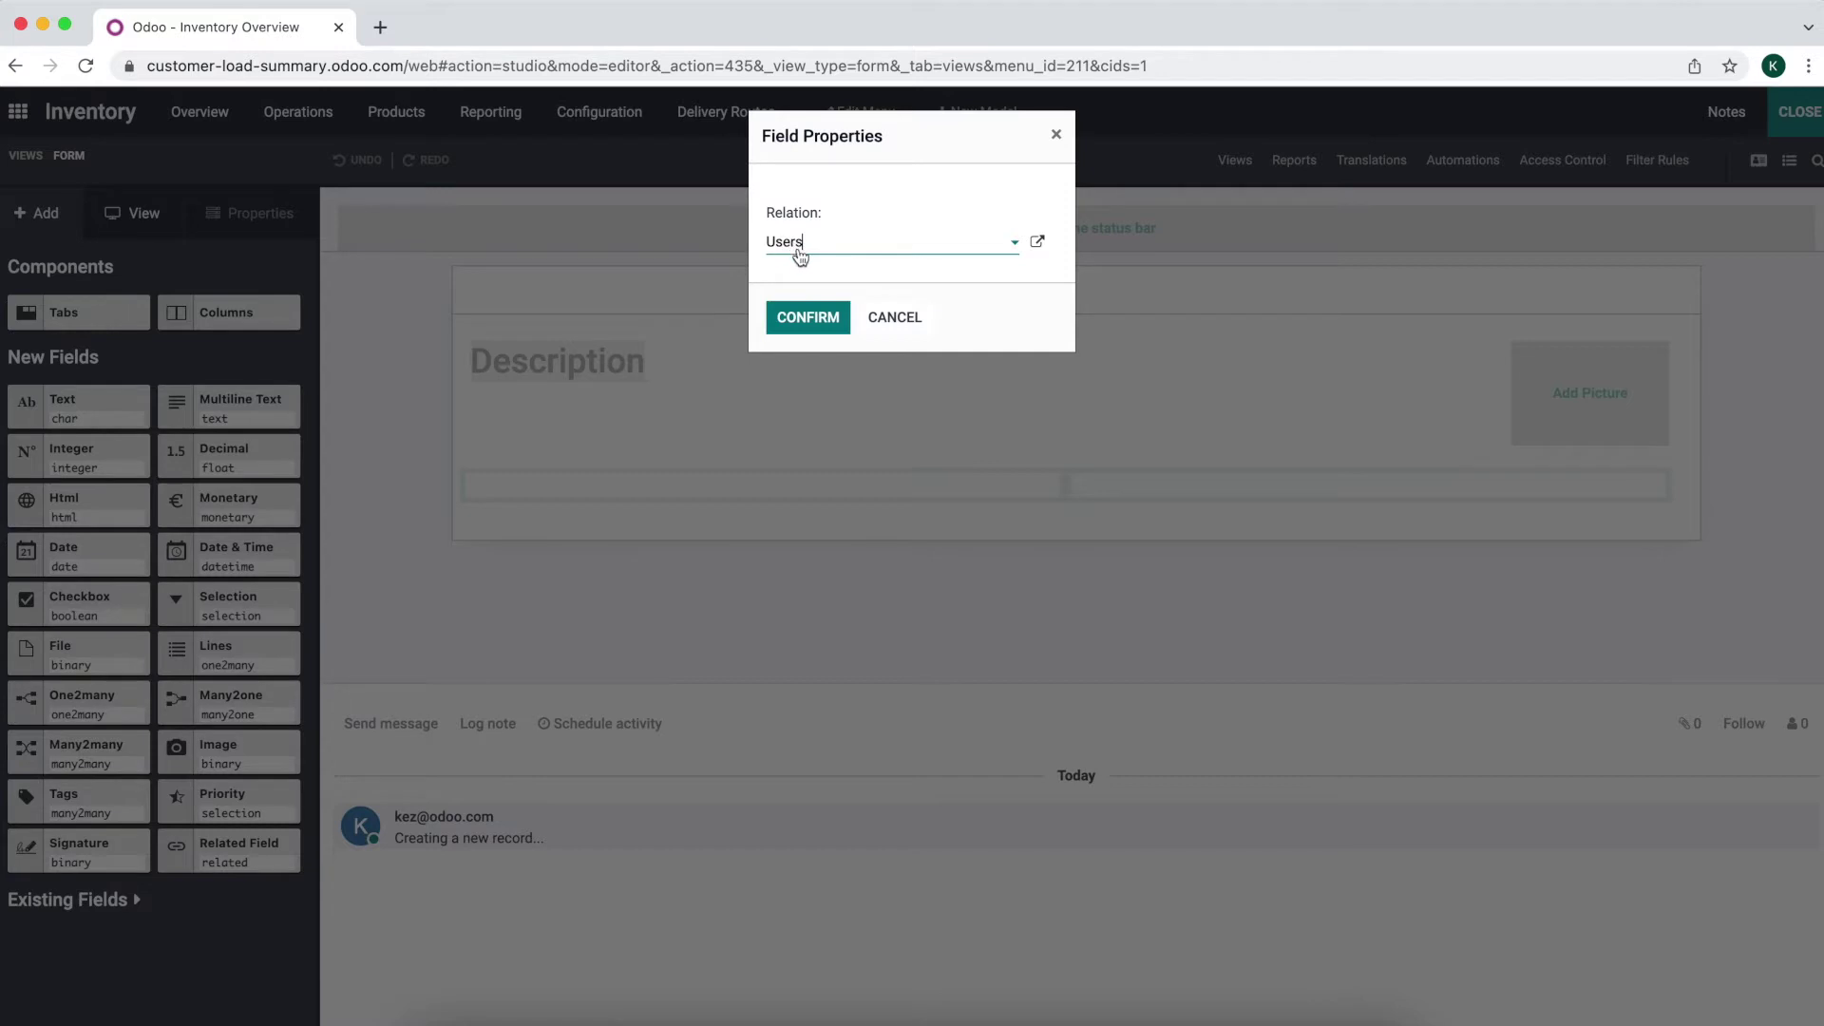
pyautogui.click(774, 326)
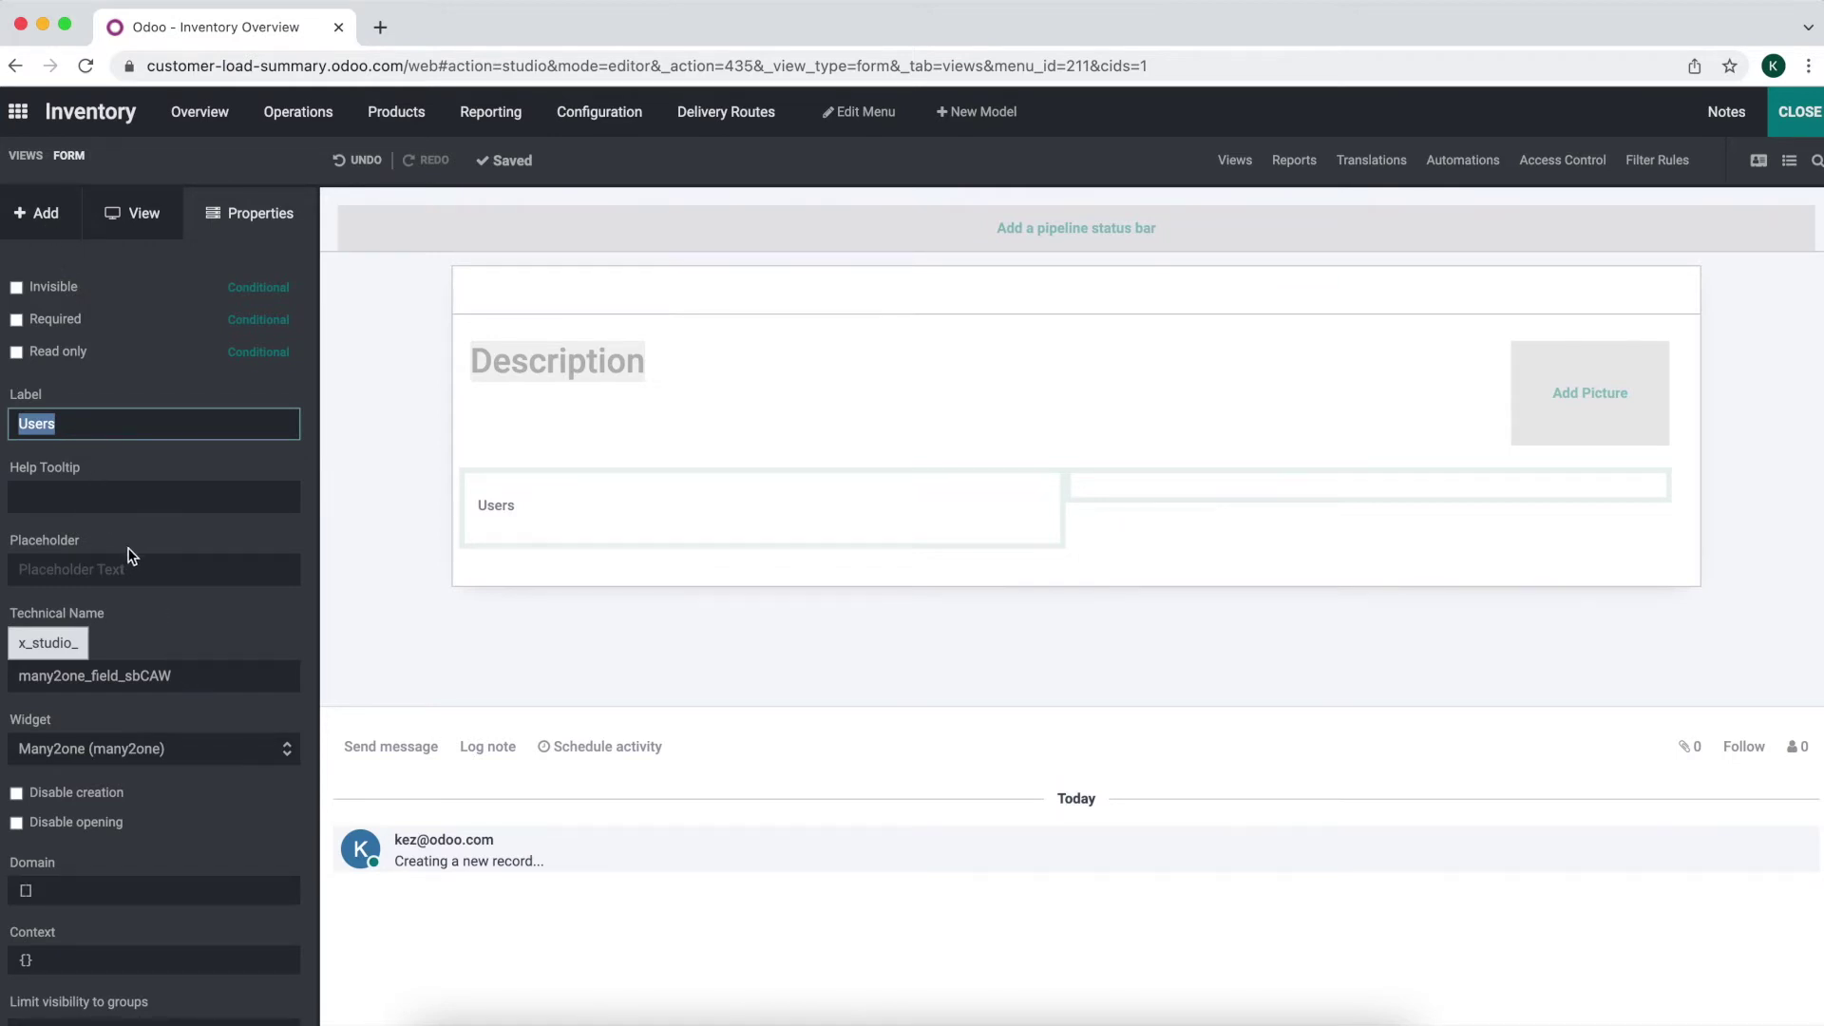
# - Change the Users field's technical name to user
pyautogui.click(160, 667)
pyautogui.write('U')
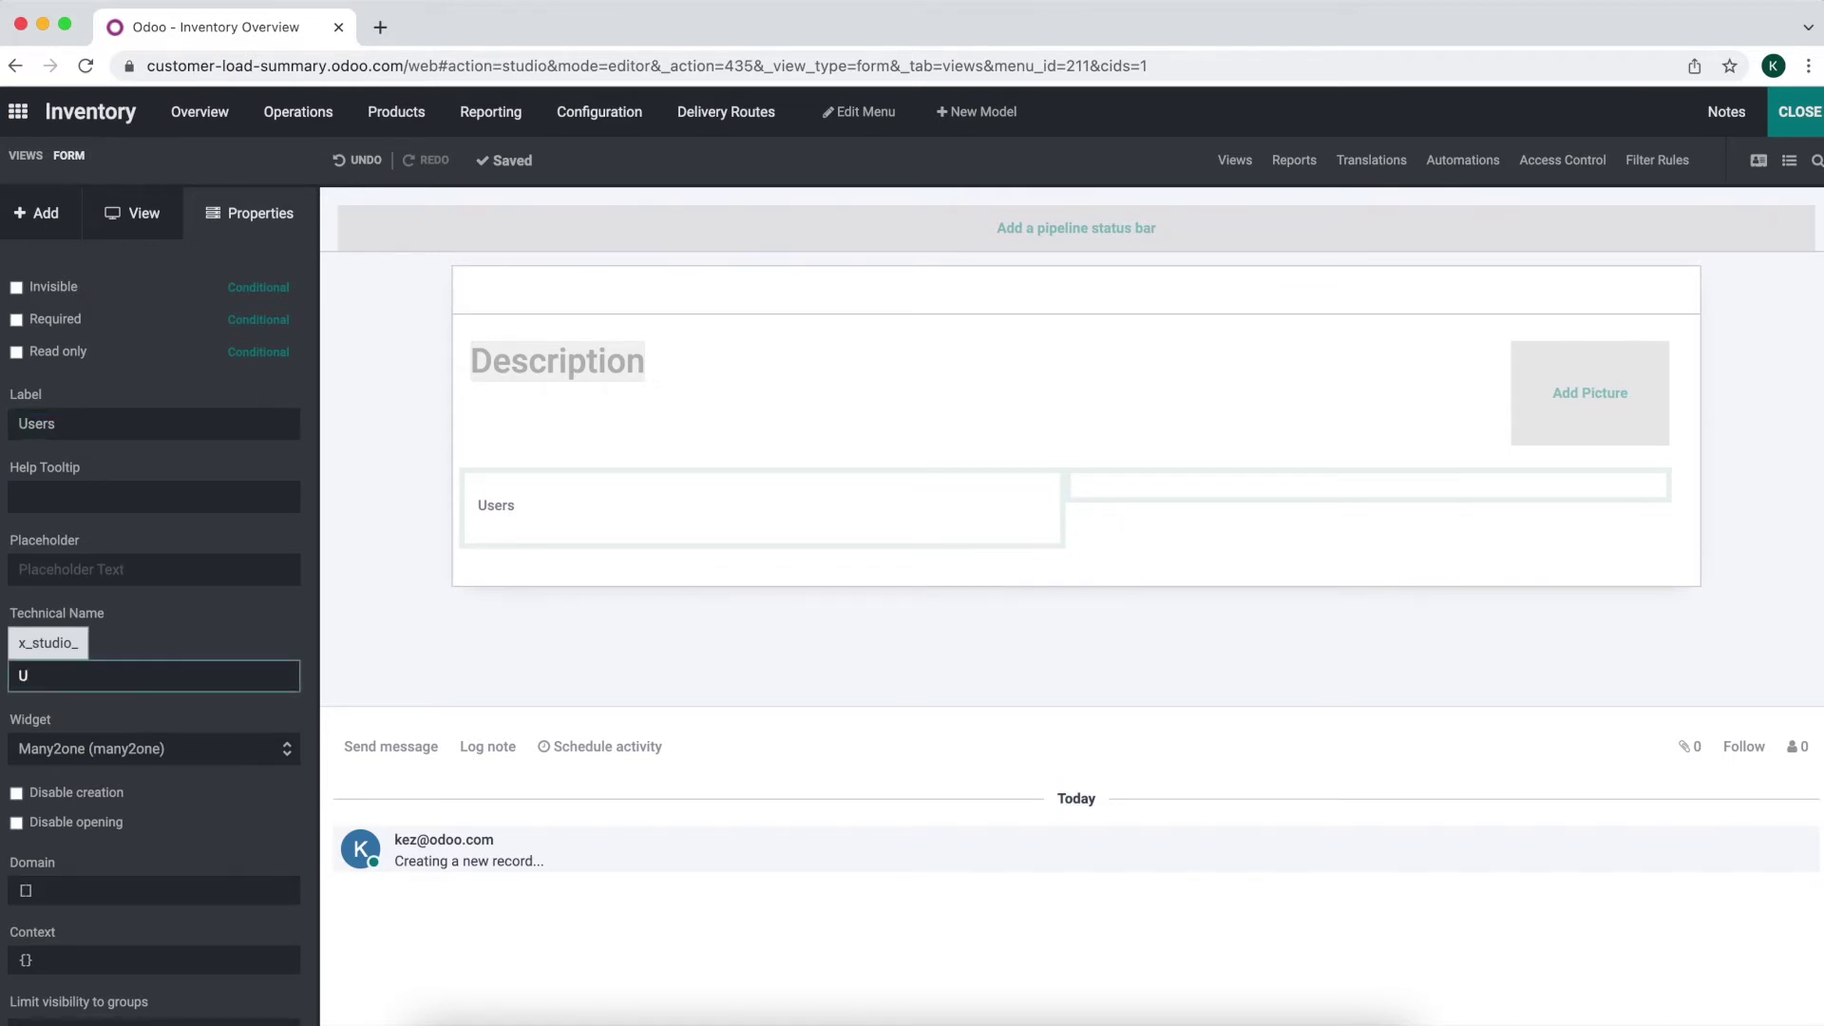
pyautogui.write('seer')
pyautogui.press('BackSpace')
pyautogui.press('BackSpace')
pyautogui.write('r')
pyautogui.click(207, 642)
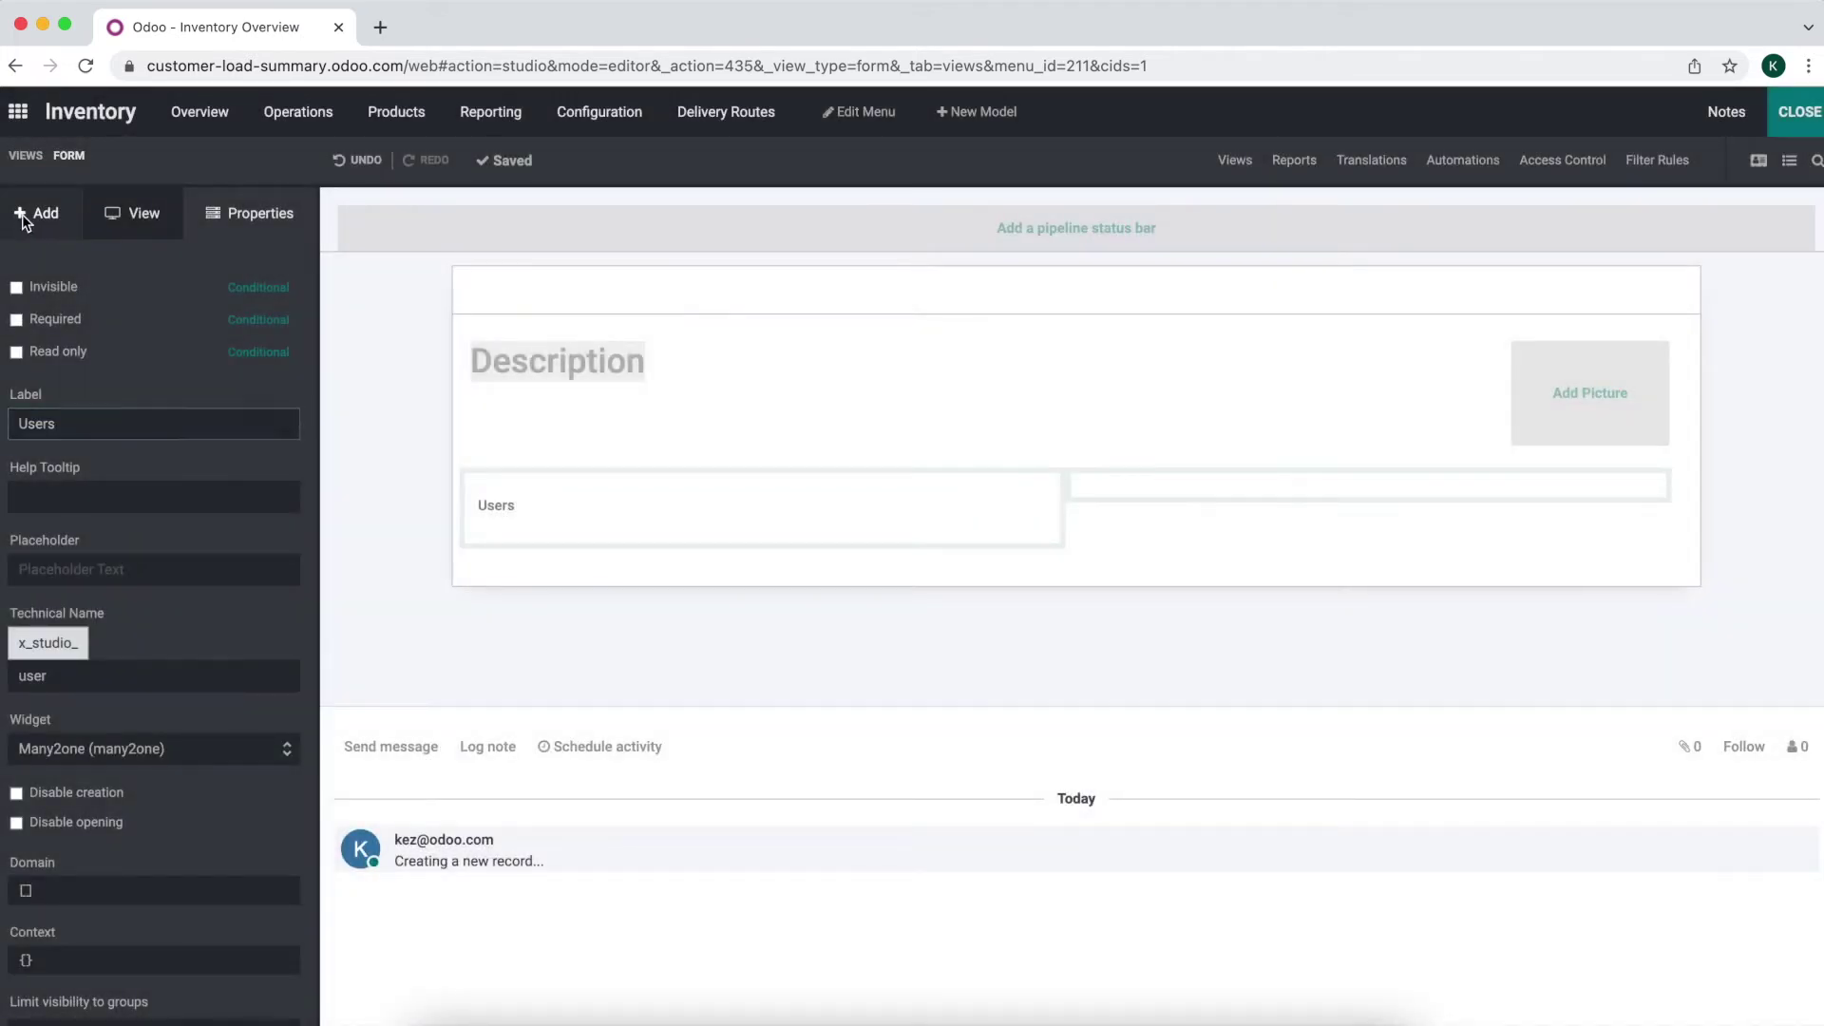
# - Add a selection field below Users with values Monday, Tuesday, Wednesday, Thursday and Friday
pyautogui.click(25, 218)
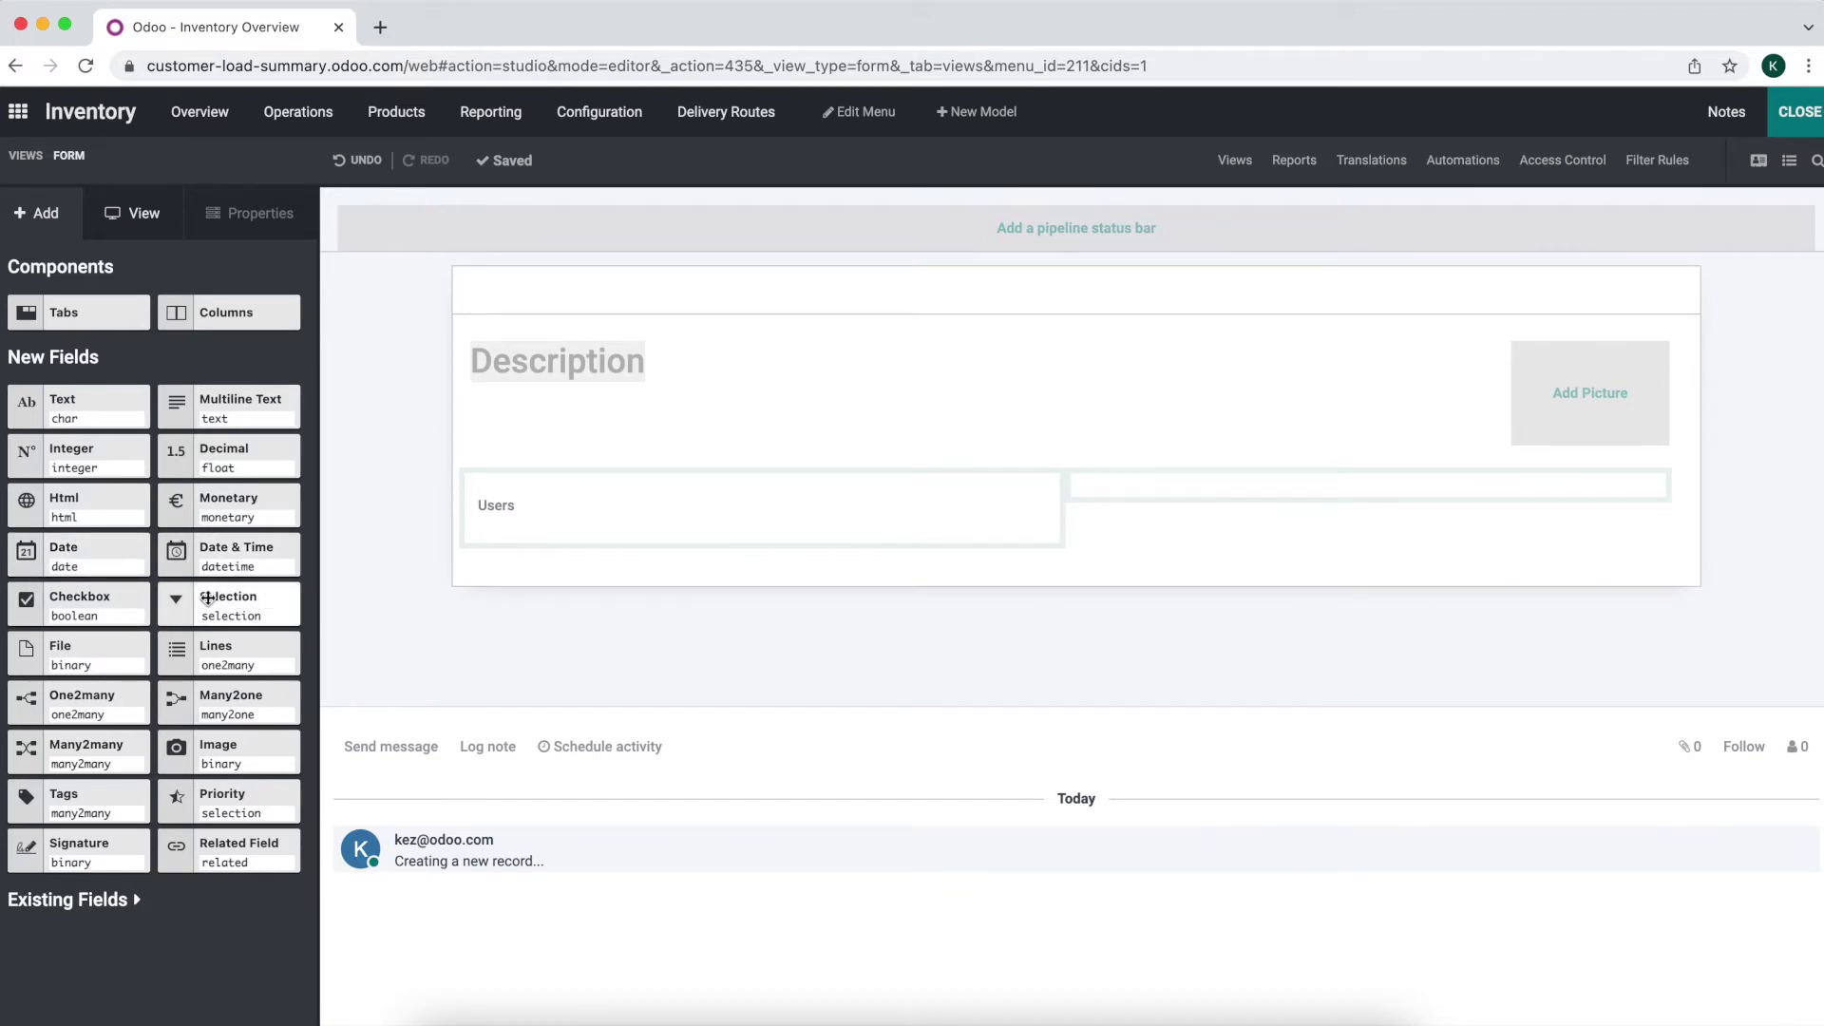
pyautogui.moveTo(208, 598); pyautogui.dragTo(542, 556)
pyautogui.click(815, 259)
pyautogui.write('Monday')
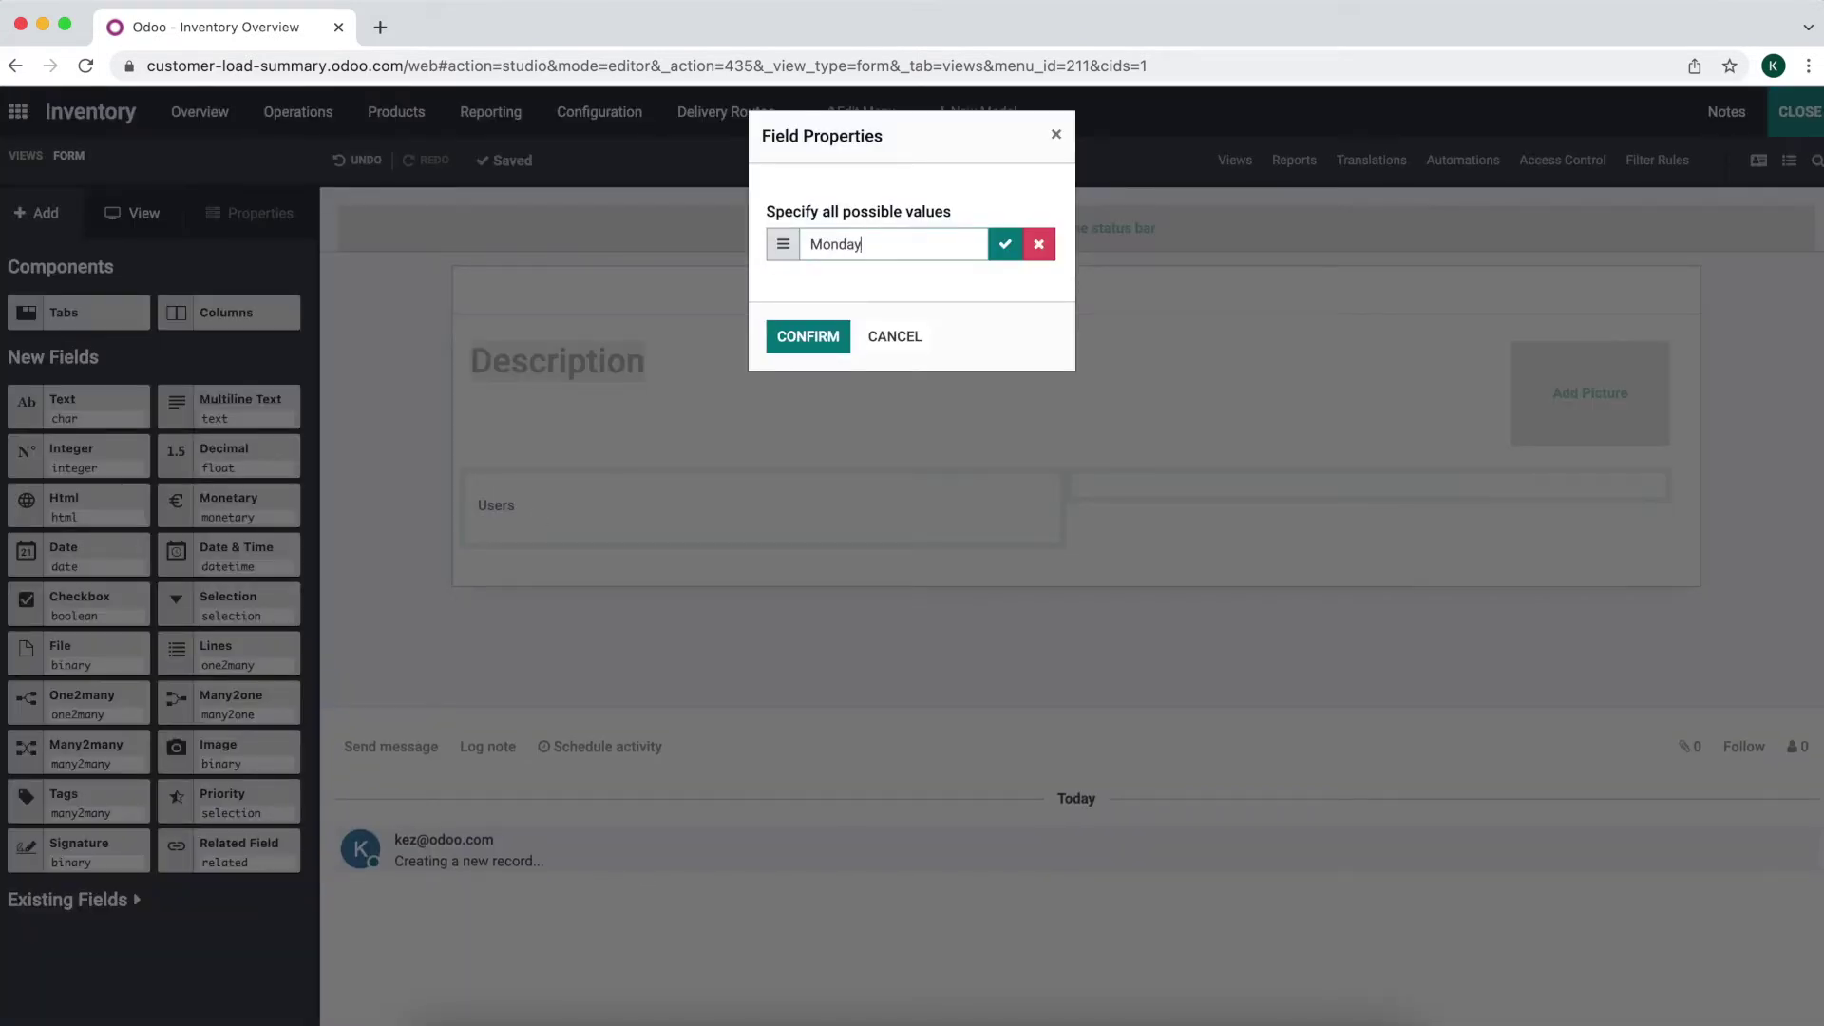
pyautogui.press('Return')
pyautogui.write('Tuesday')
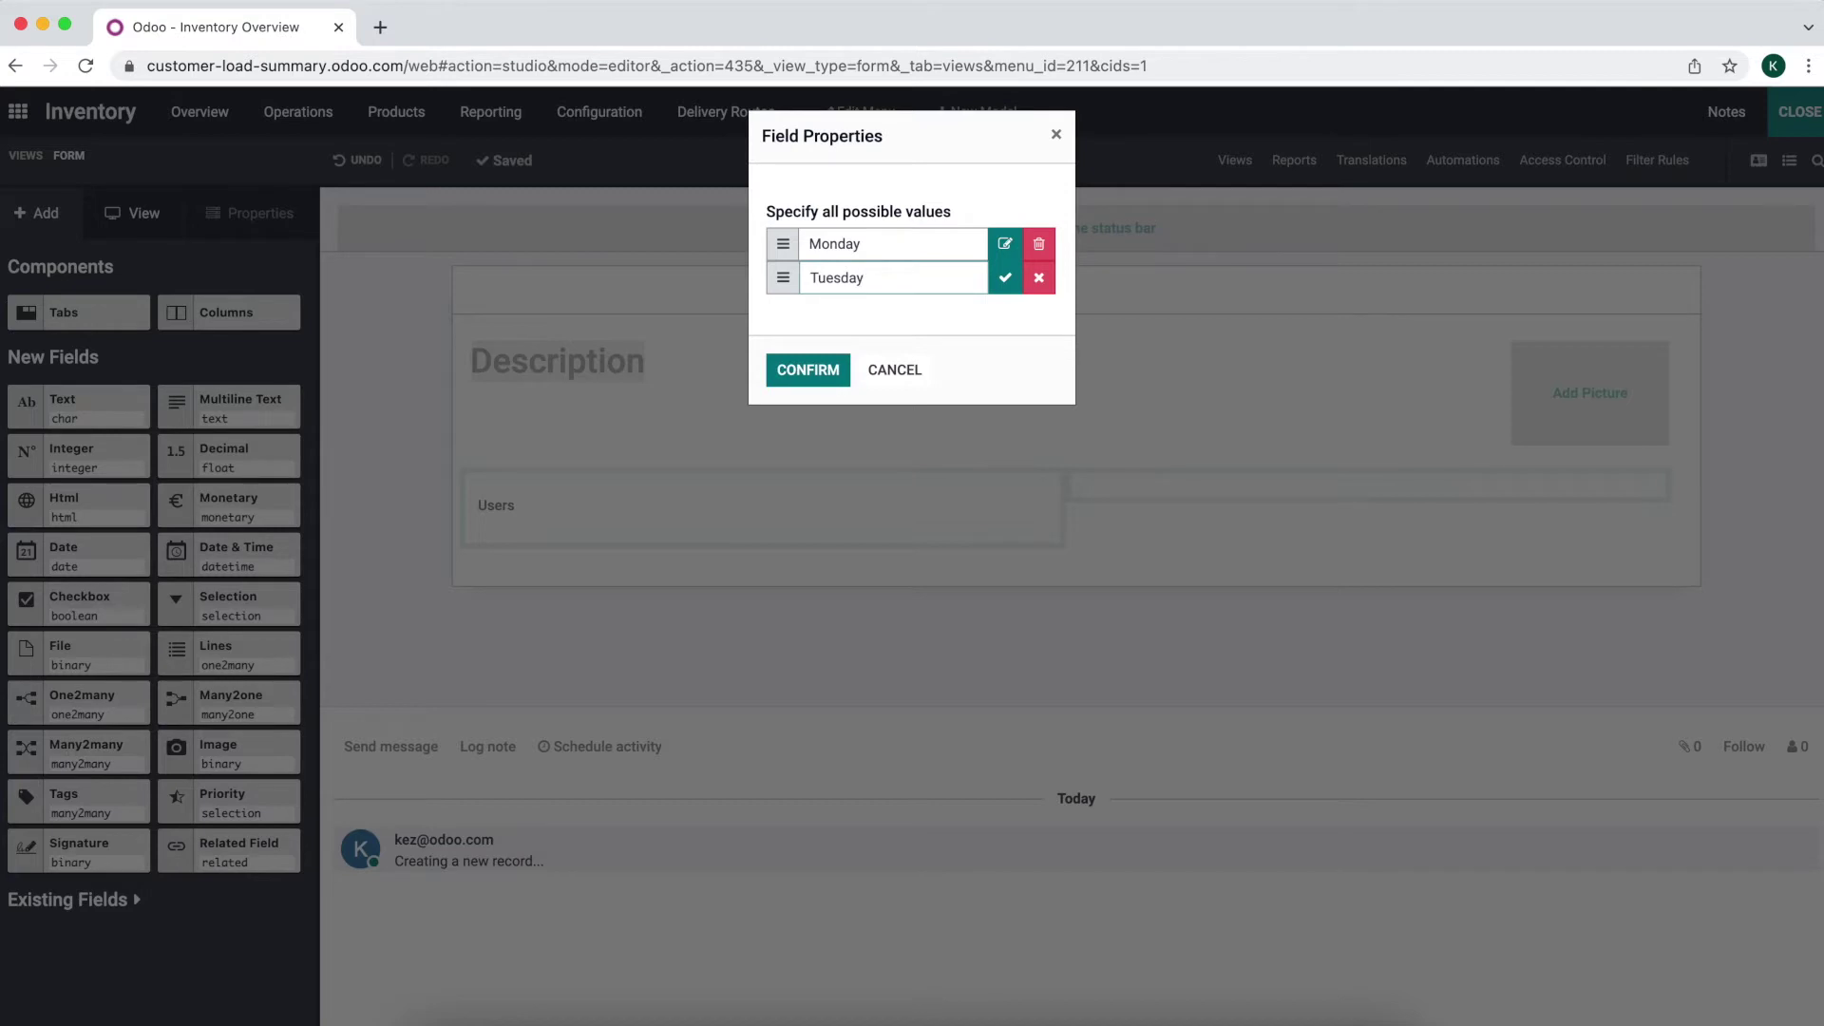
pyautogui.press('Return')
pyautogui.write('Wednesda')
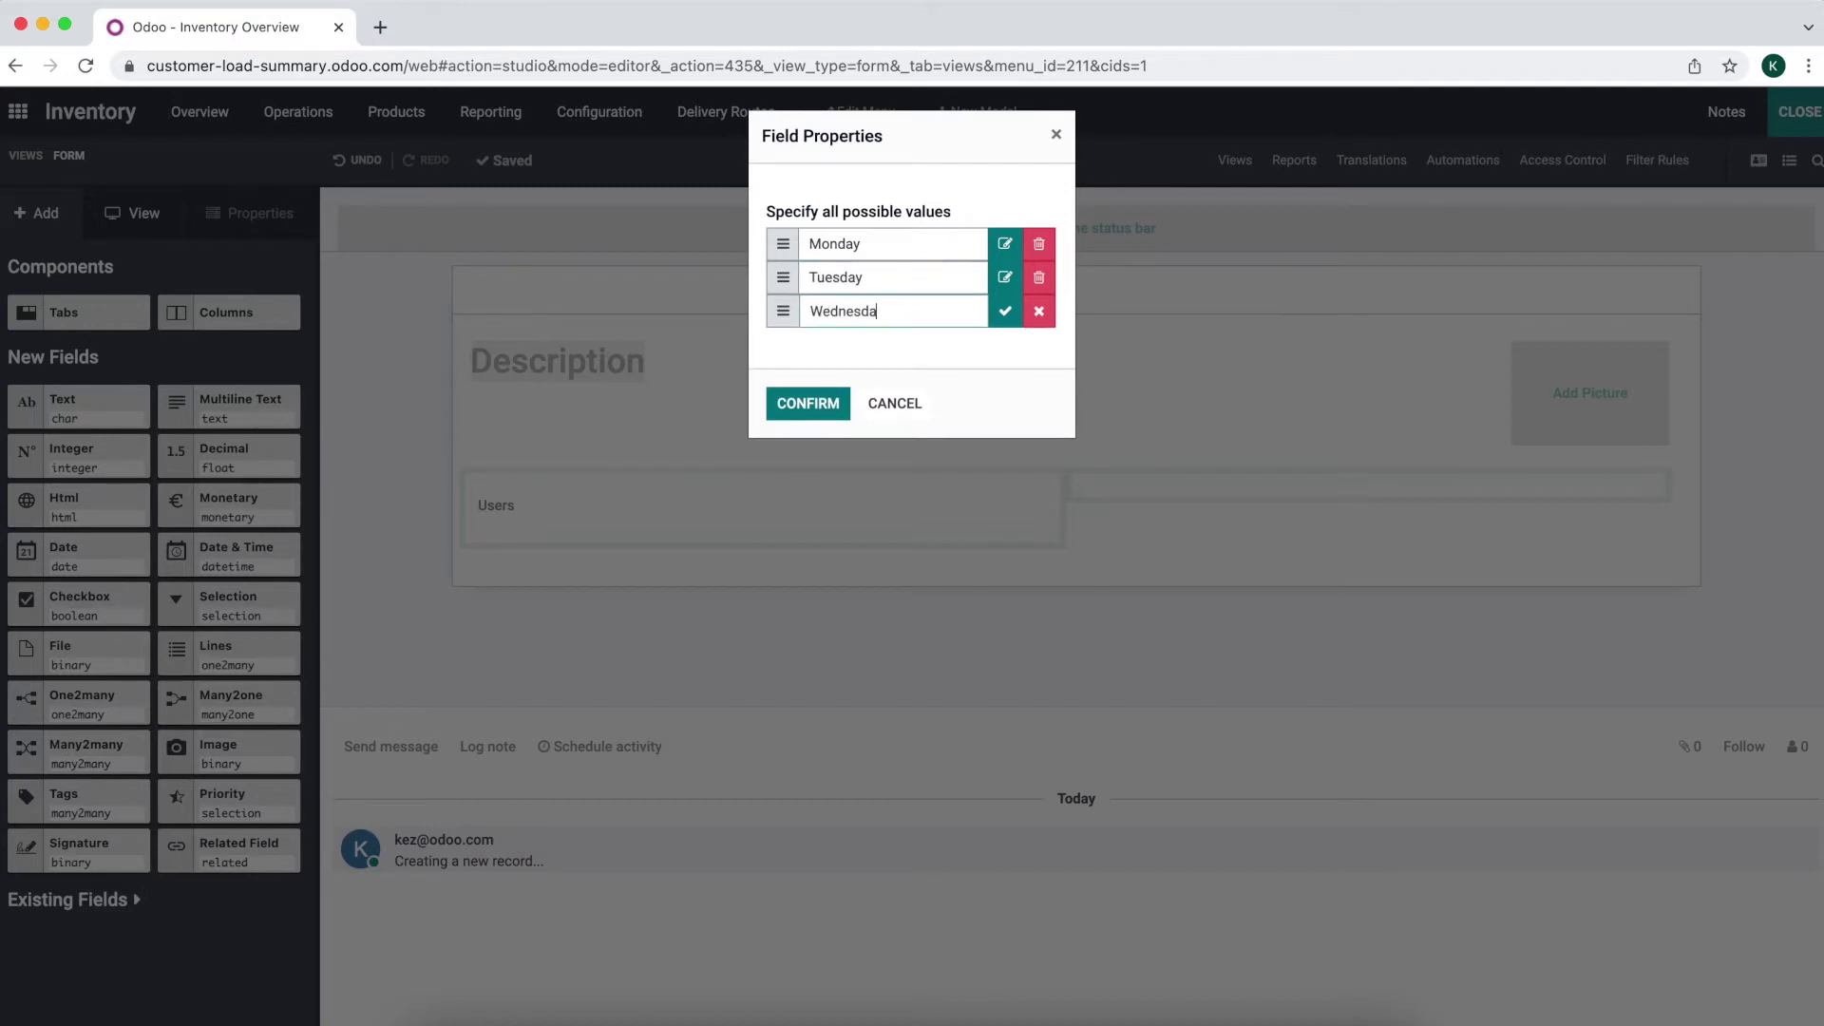
pyautogui.write('y')
pyautogui.press('Return')
pyautogui.write('Thursdaay')
pyautogui.press('Return')
pyautogui.write('Frid')
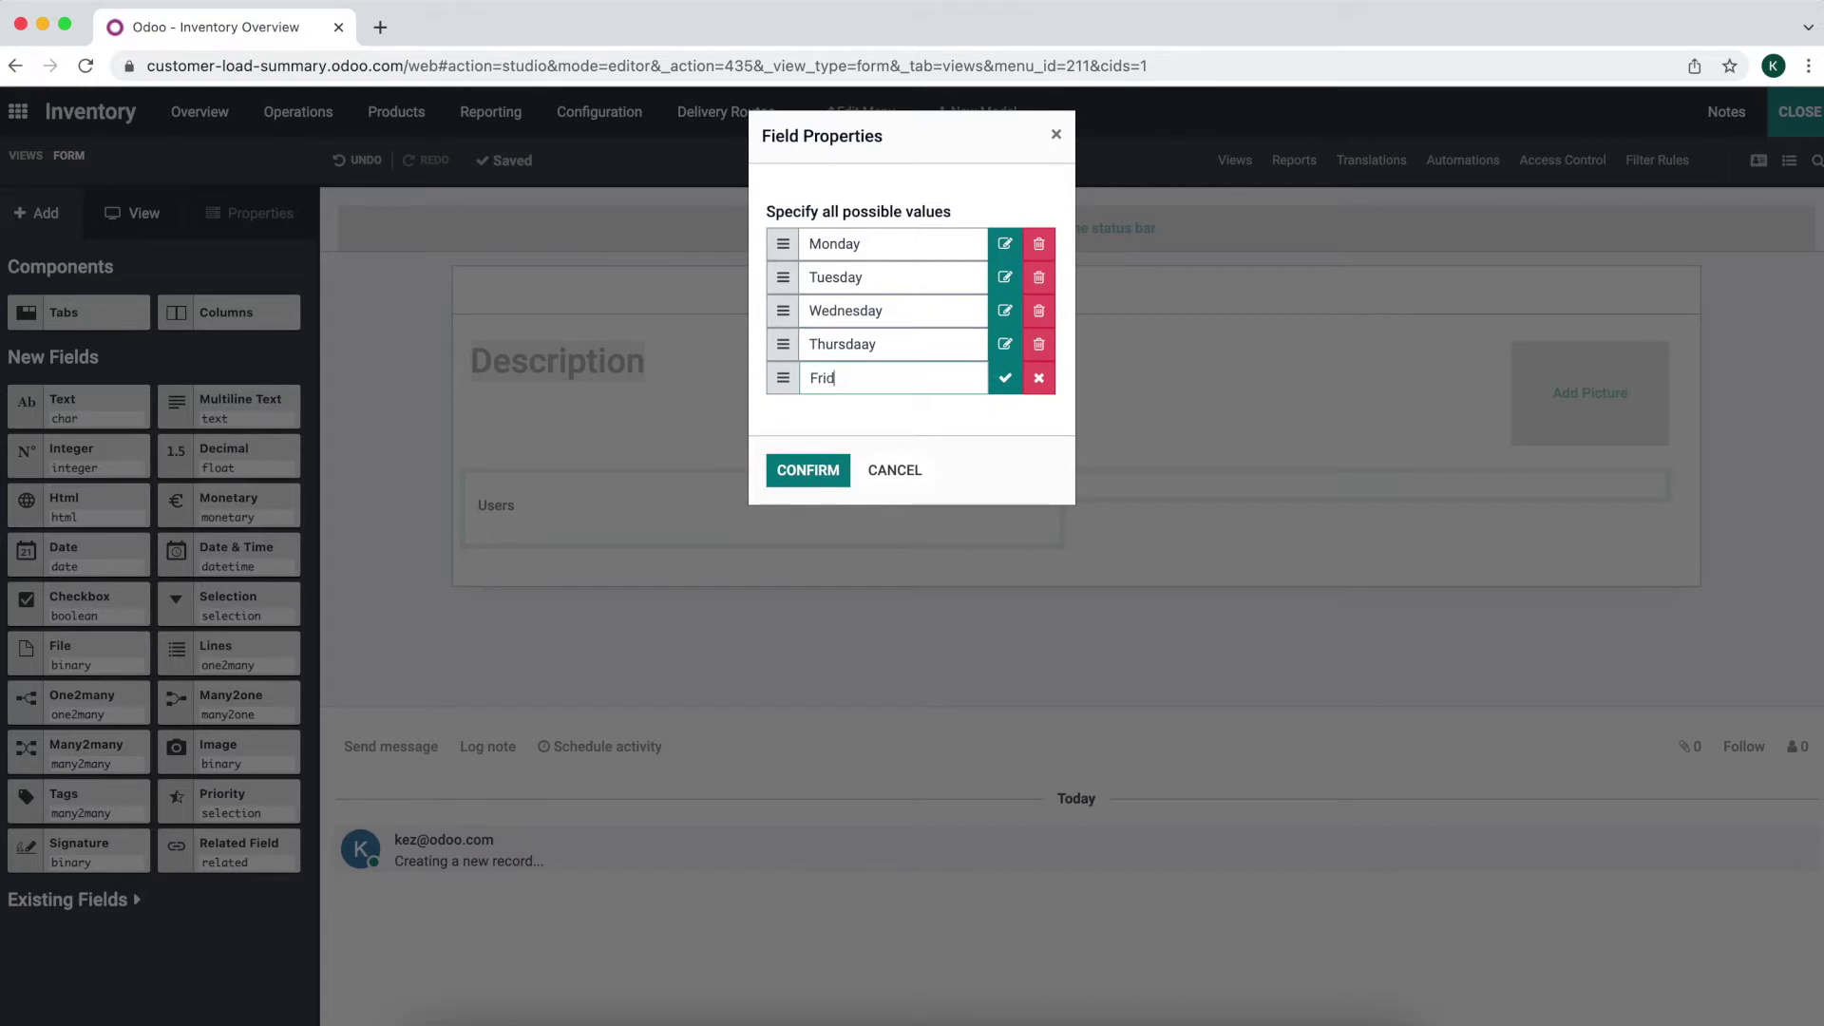
pyautogui.click(1004, 379)
# - Correct the misspelled Thursday value, confirm the values, and label the field Delivery Date
pyautogui.click(1004, 344)
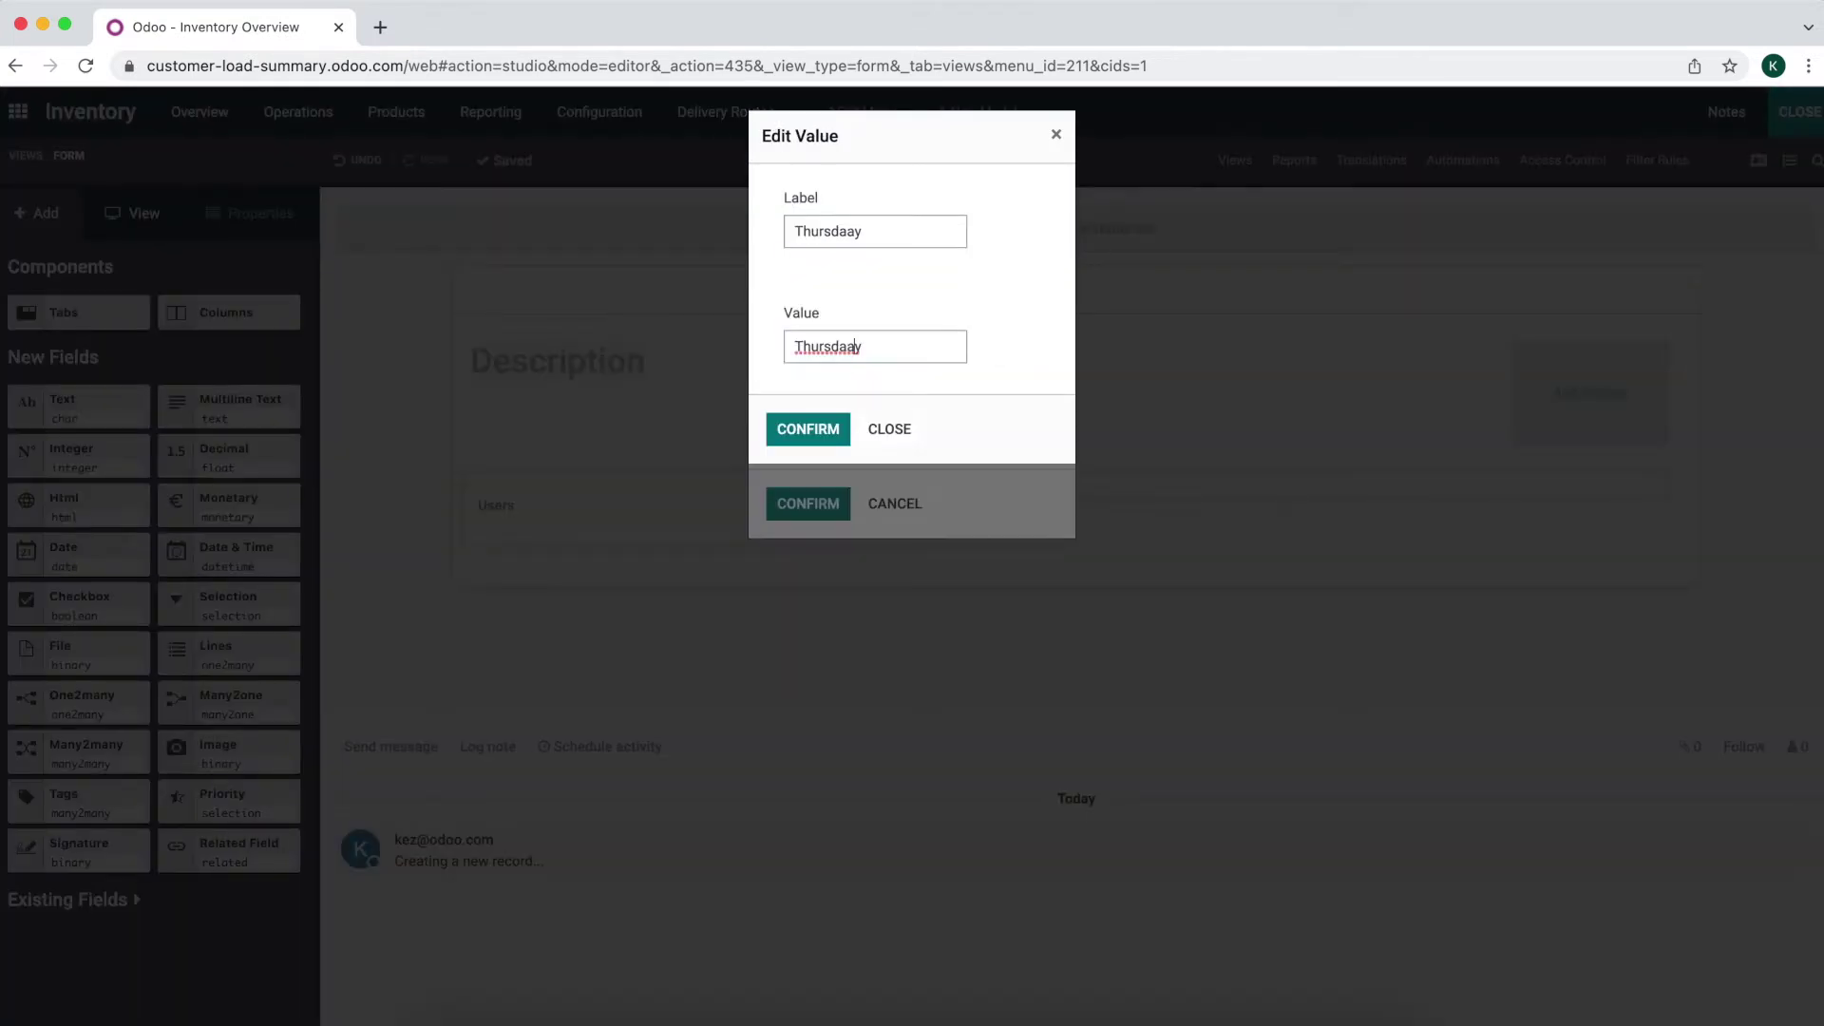
pyautogui.click(819, 434)
pyautogui.click(808, 503)
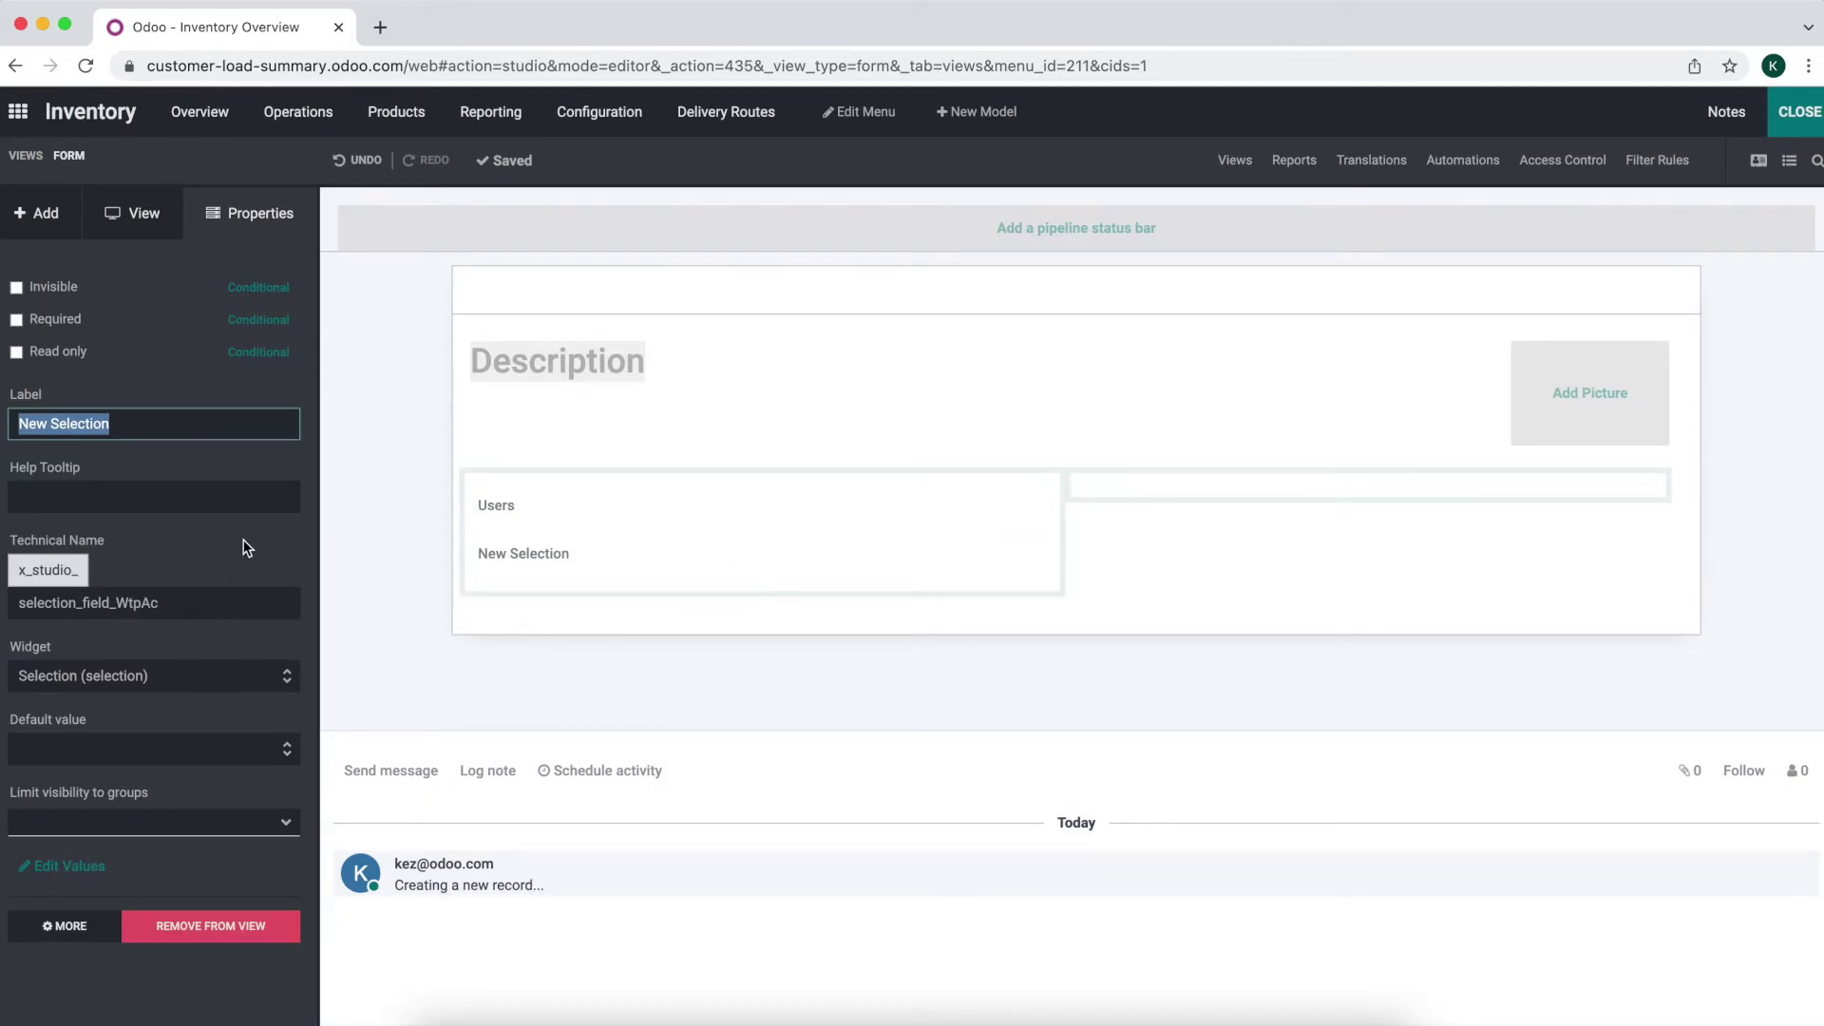
pyautogui.write('Delivery Date')
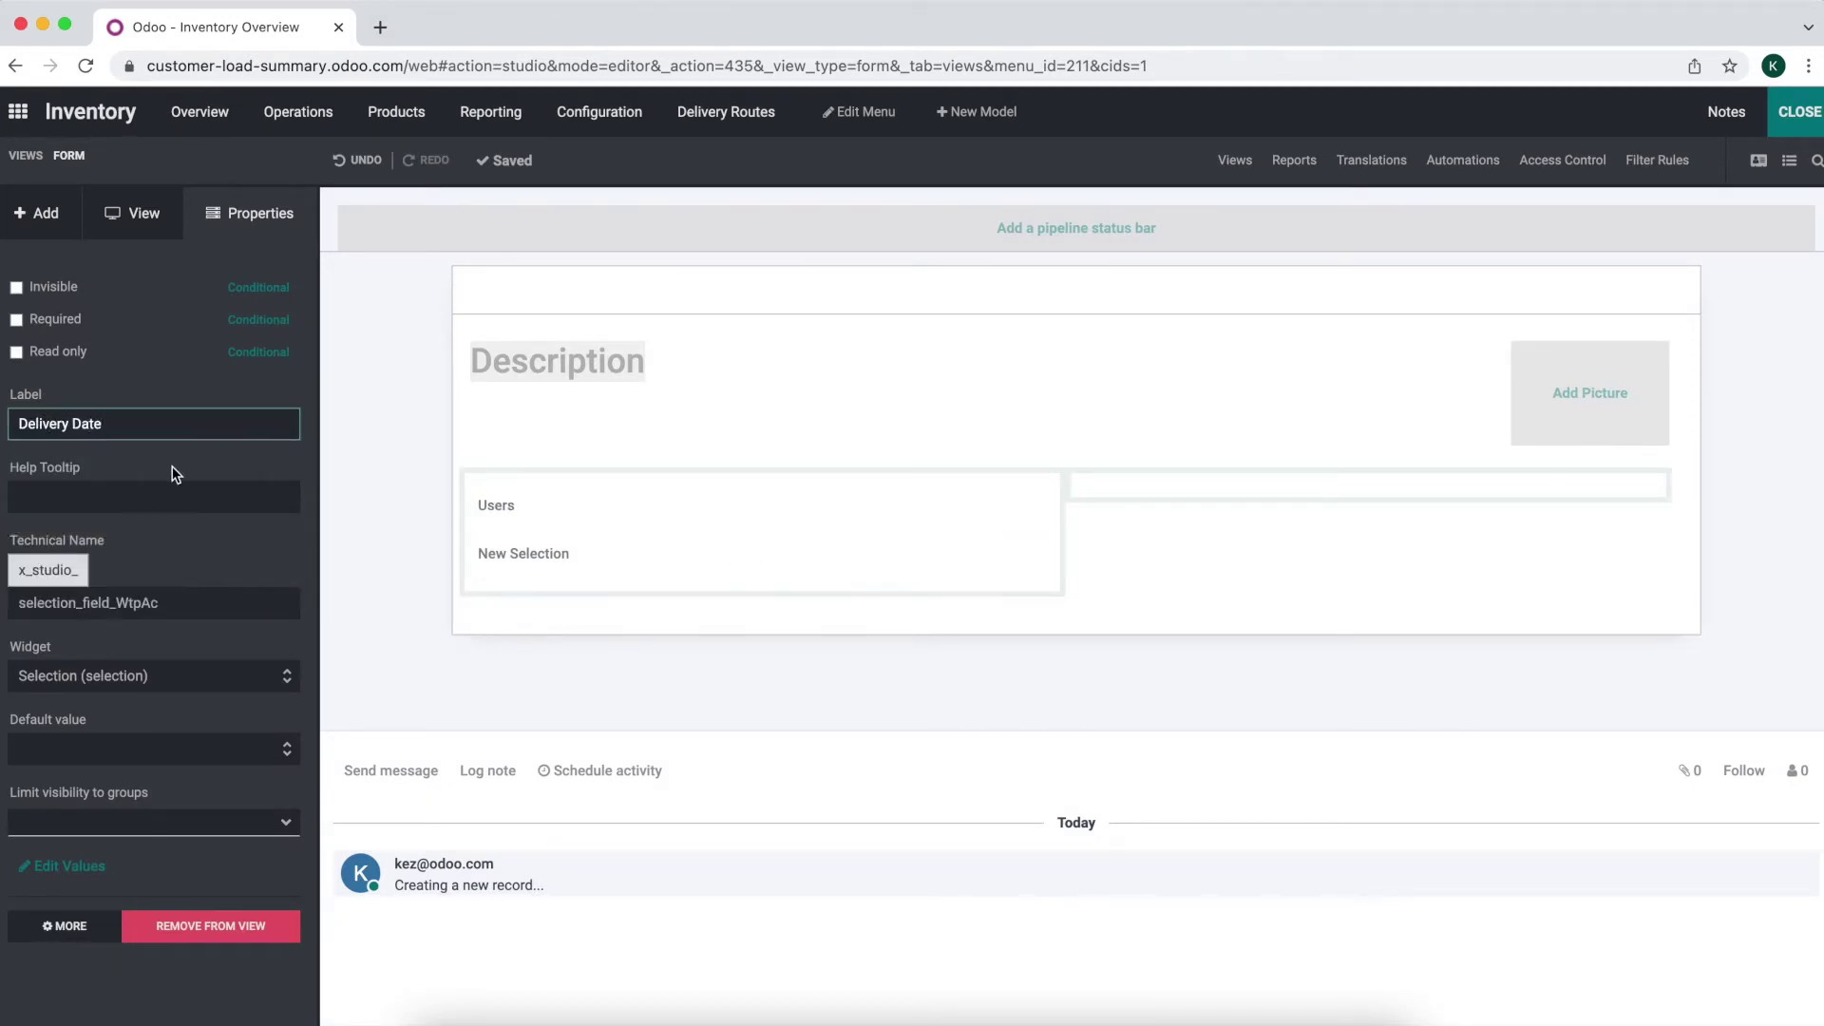
pyautogui.click(172, 468)
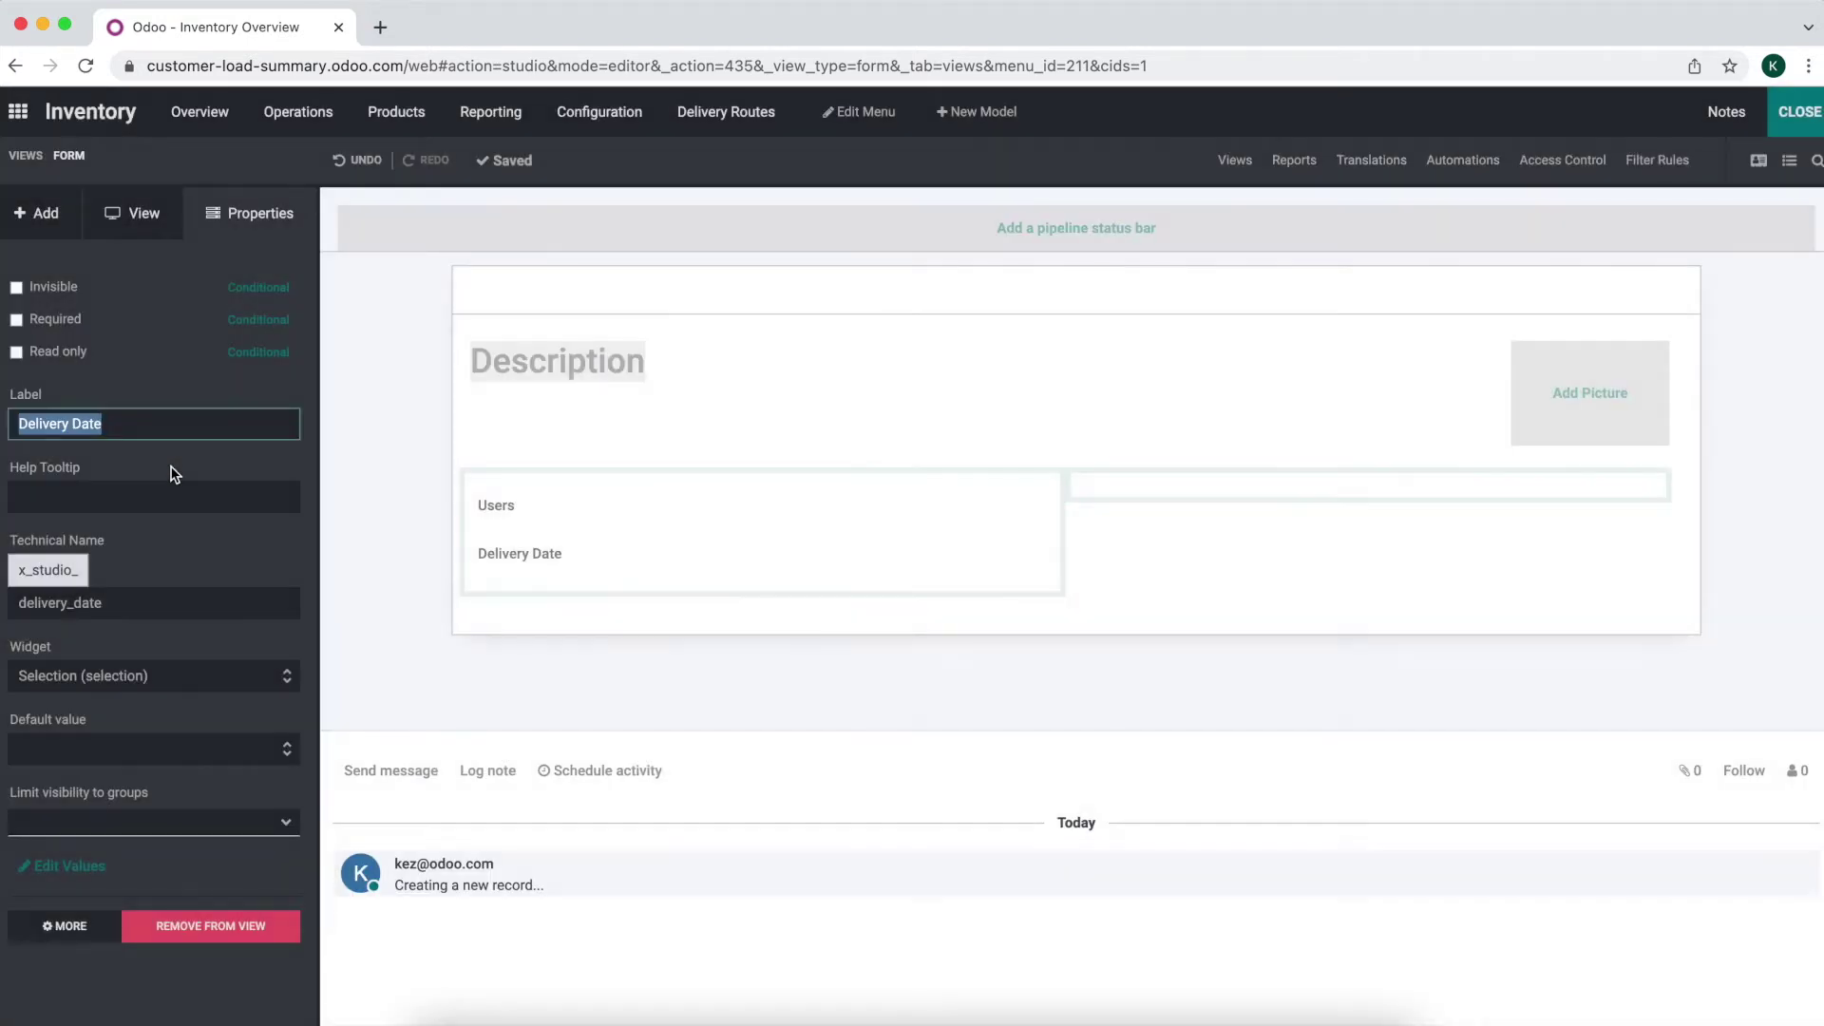
pyautogui.click(120, 226)
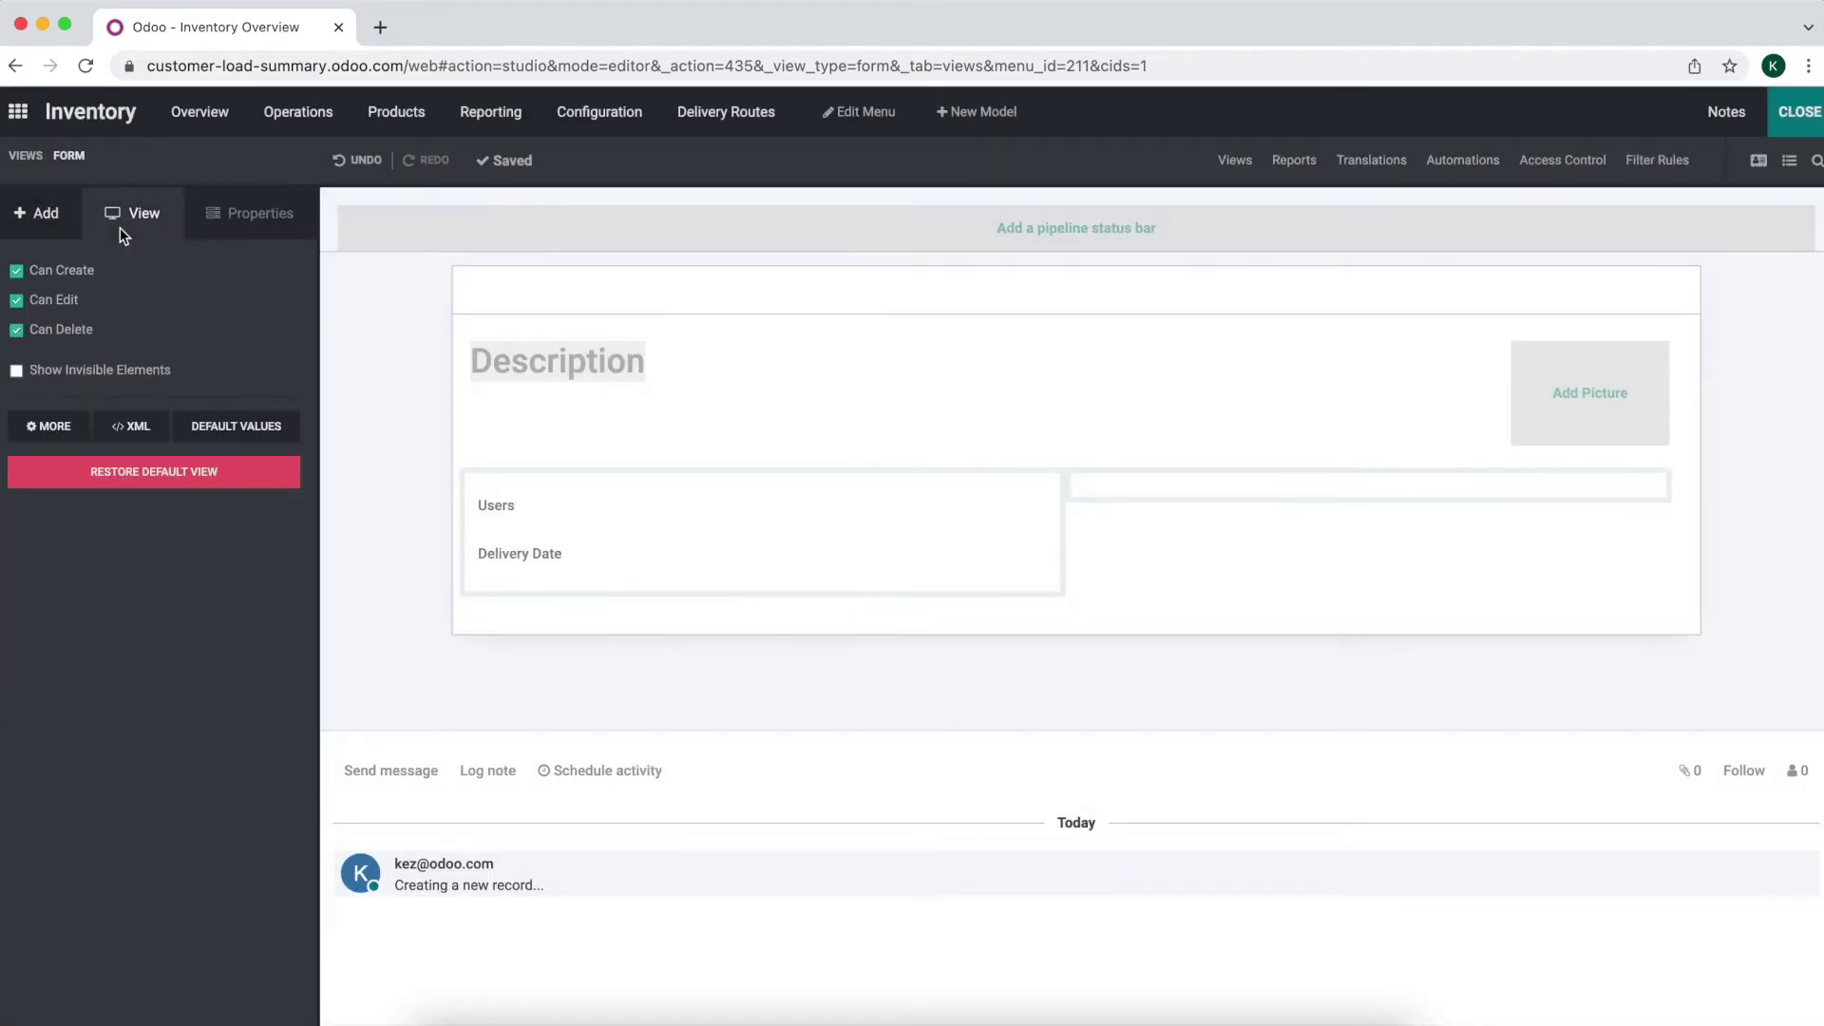
# - Begin adding a one2many field, then exit Studio to a new Delivery Routes record
pyautogui.click(27, 225)
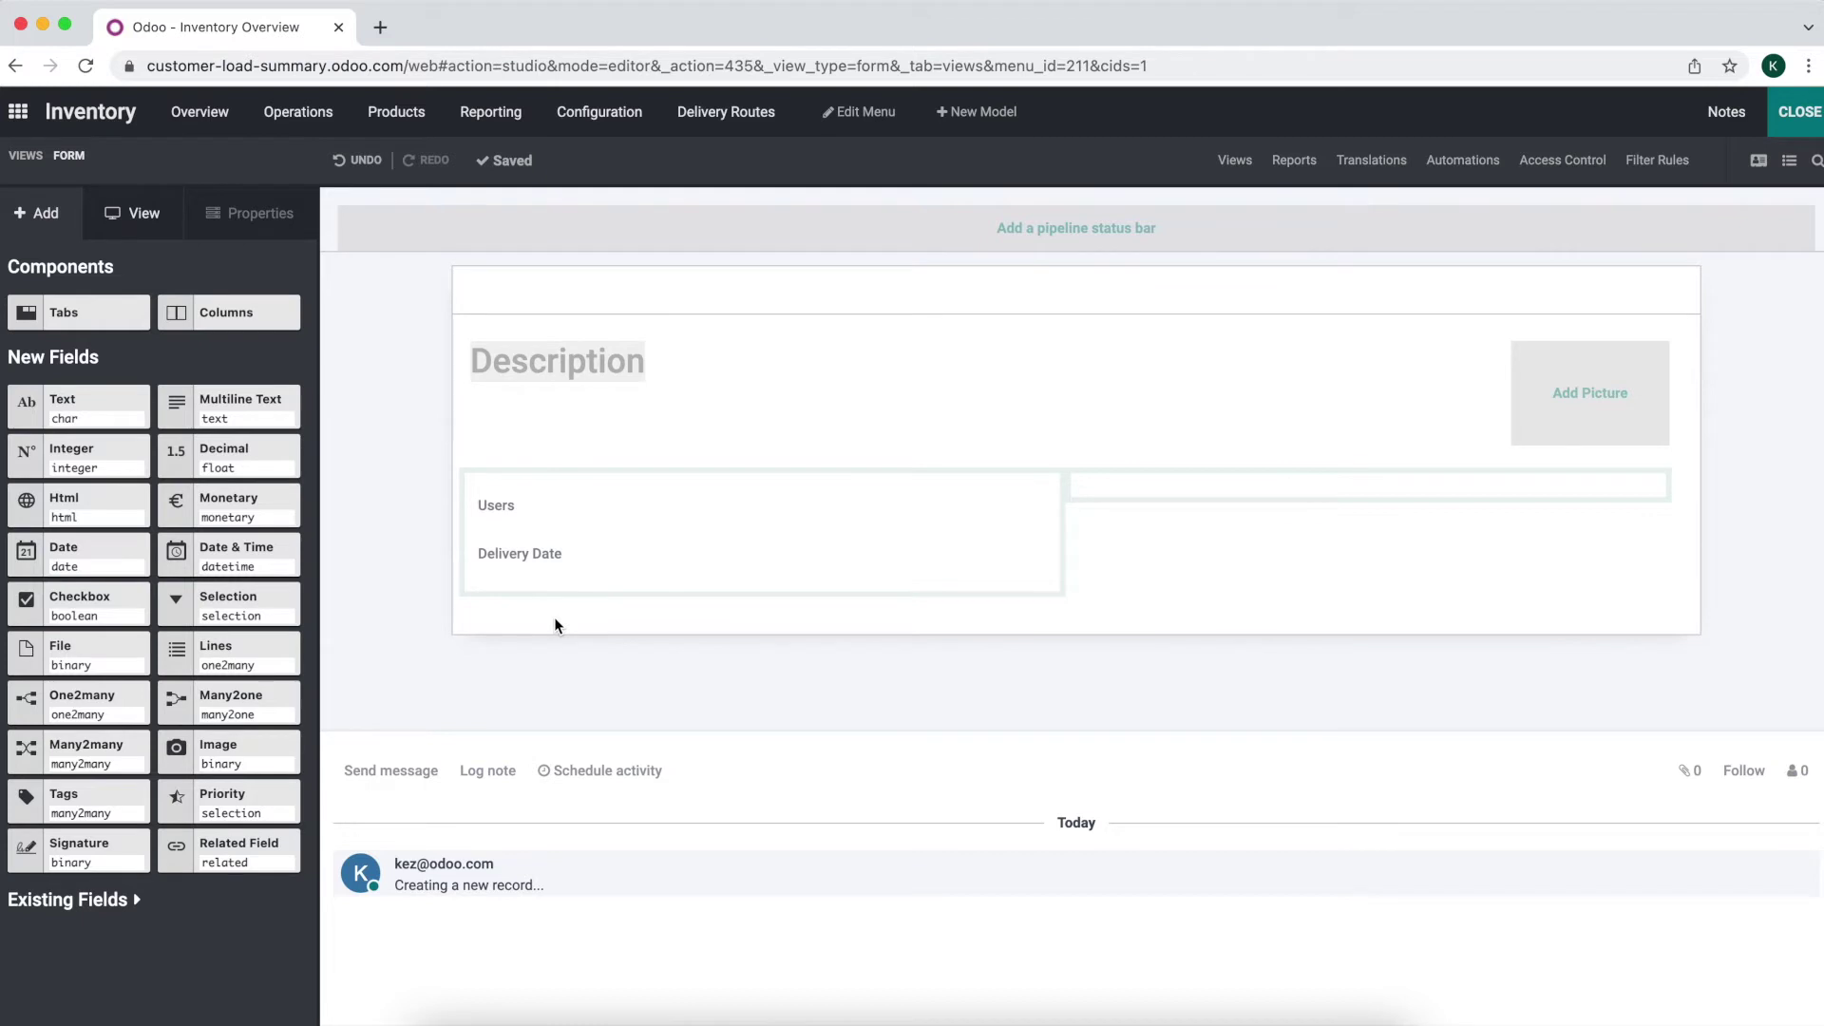
pyautogui.moveTo(85, 700); pyautogui.dragTo(667, 646)
pyautogui.click(1798, 111)
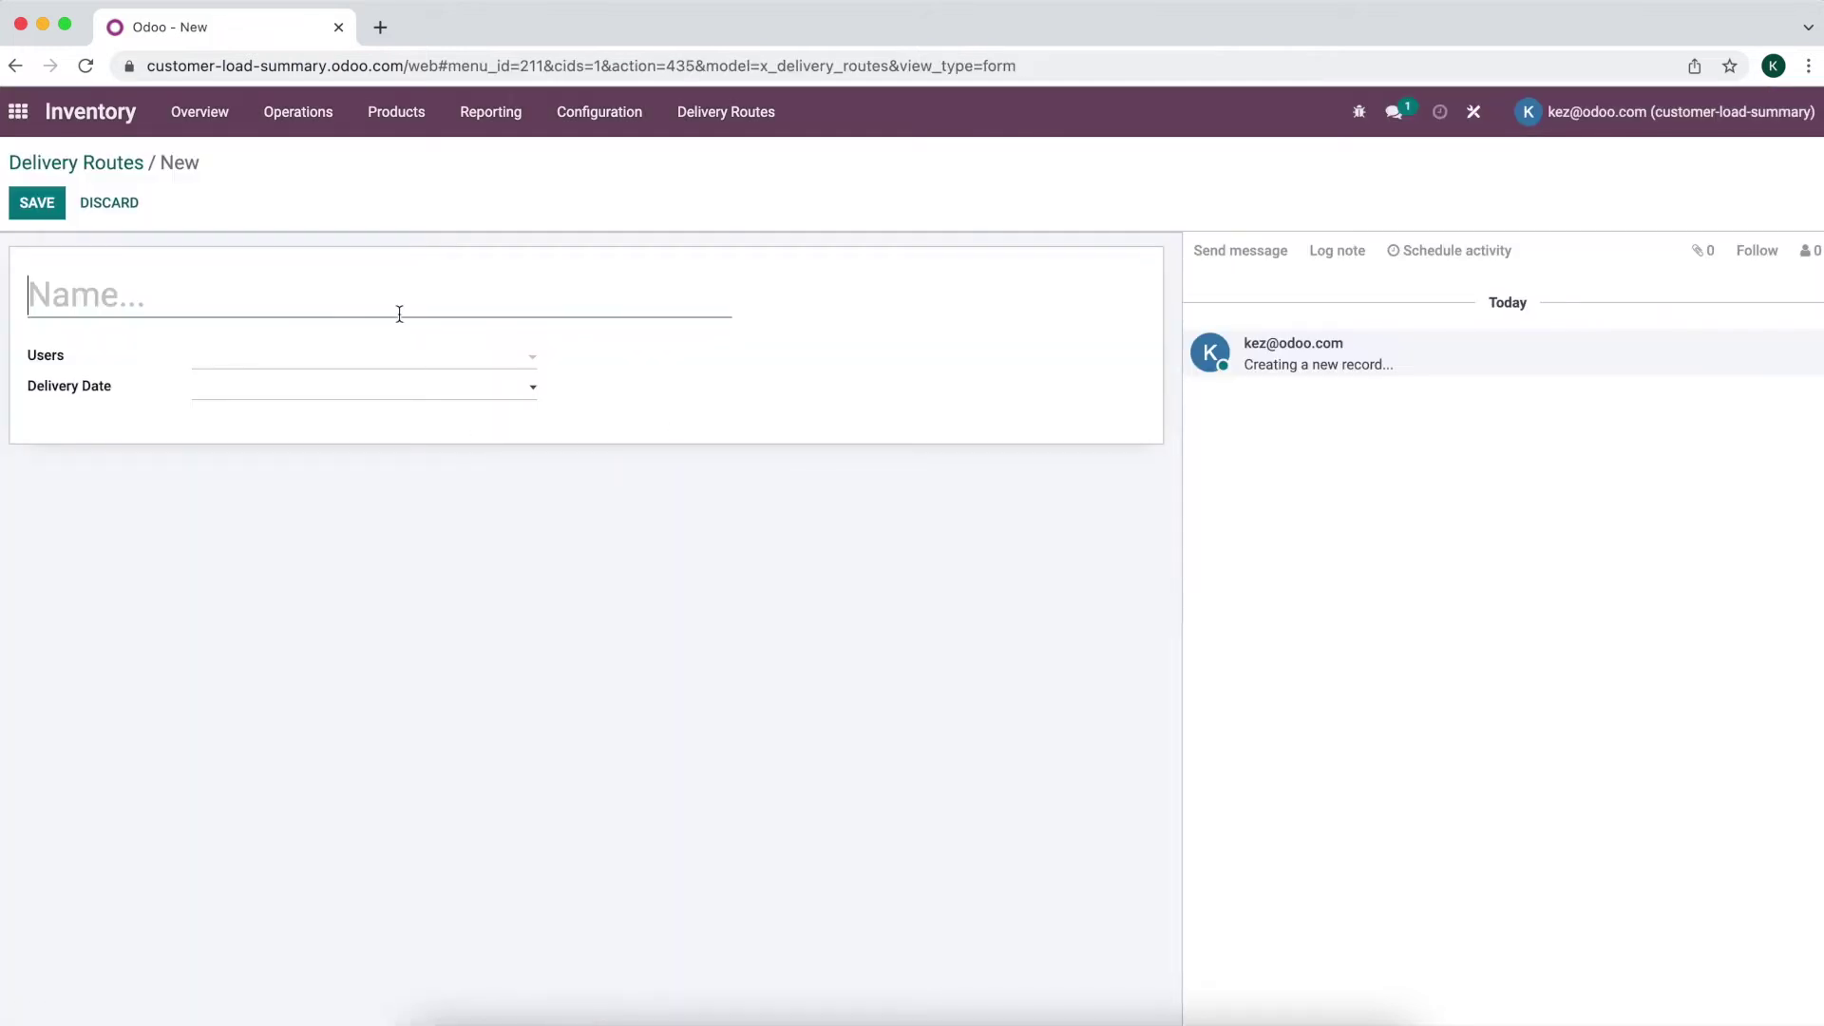
# - Save route record M1 with the current user and Monday as delivery date
pyautogui.write('M1')
pyautogui.click(246, 367)
pyautogui.click(256, 392)
pyautogui.click(257, 393)
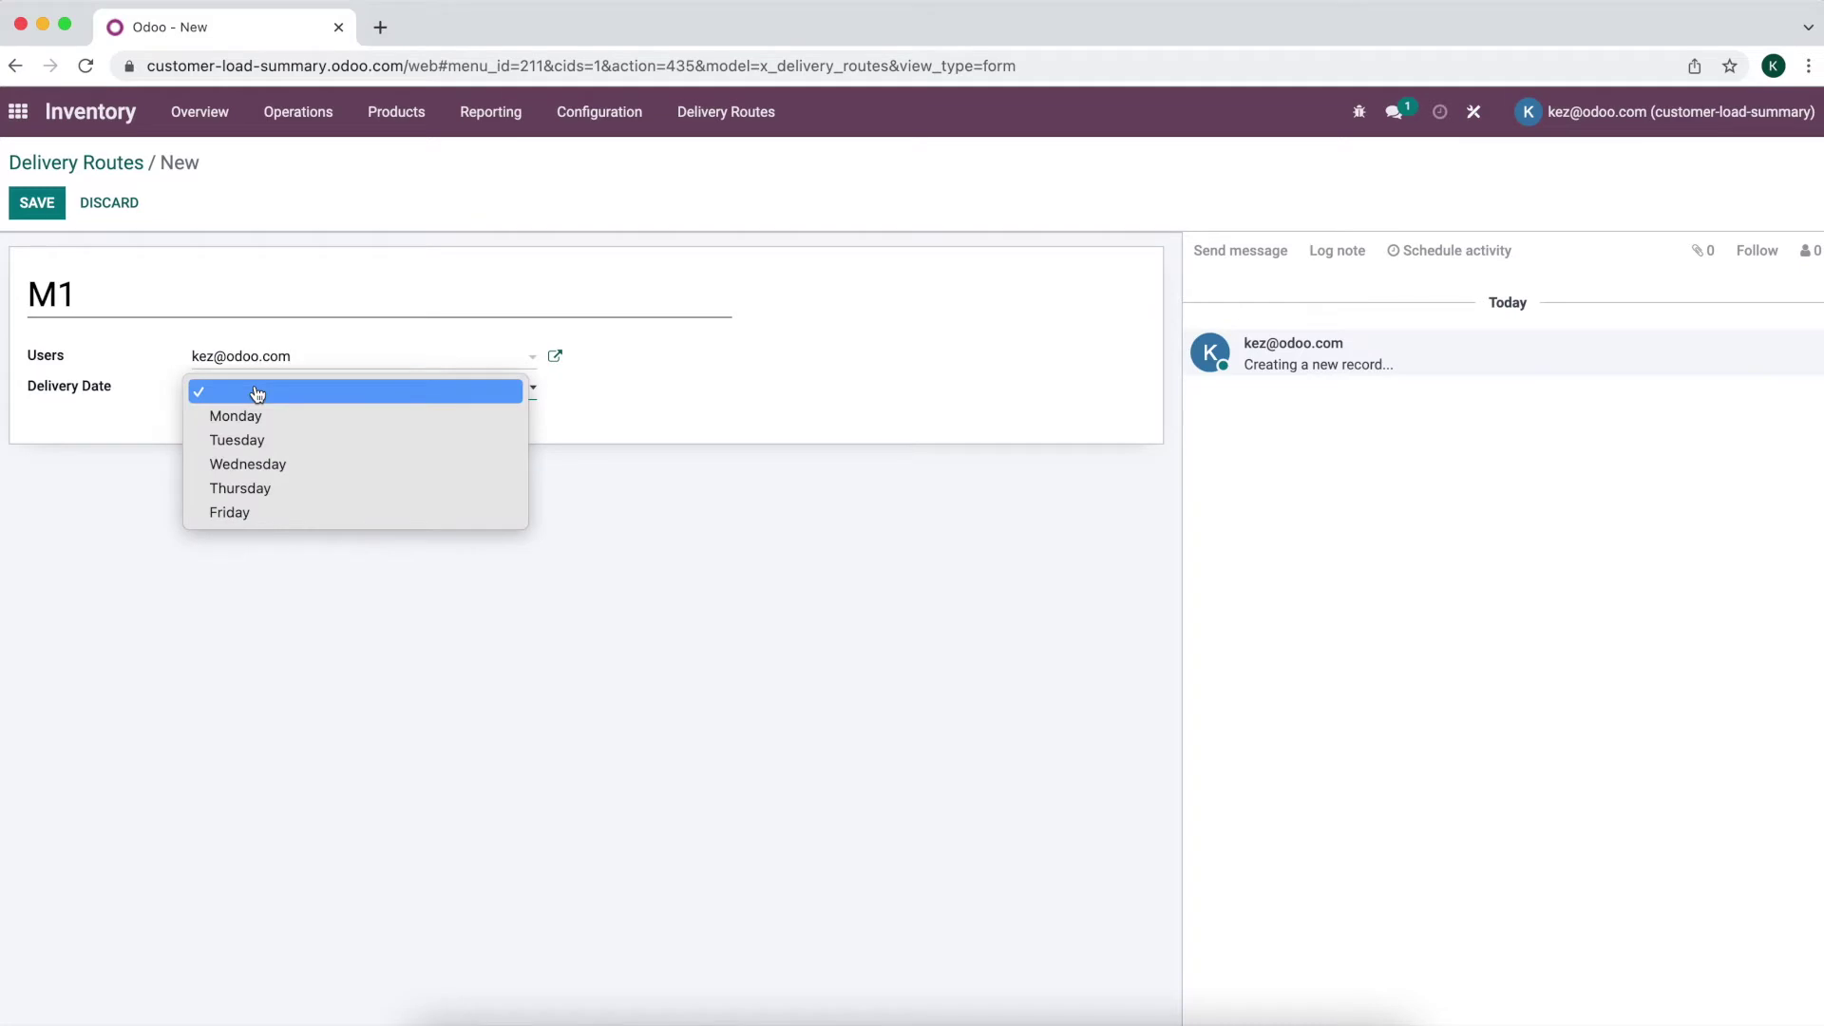
pyautogui.click(259, 419)
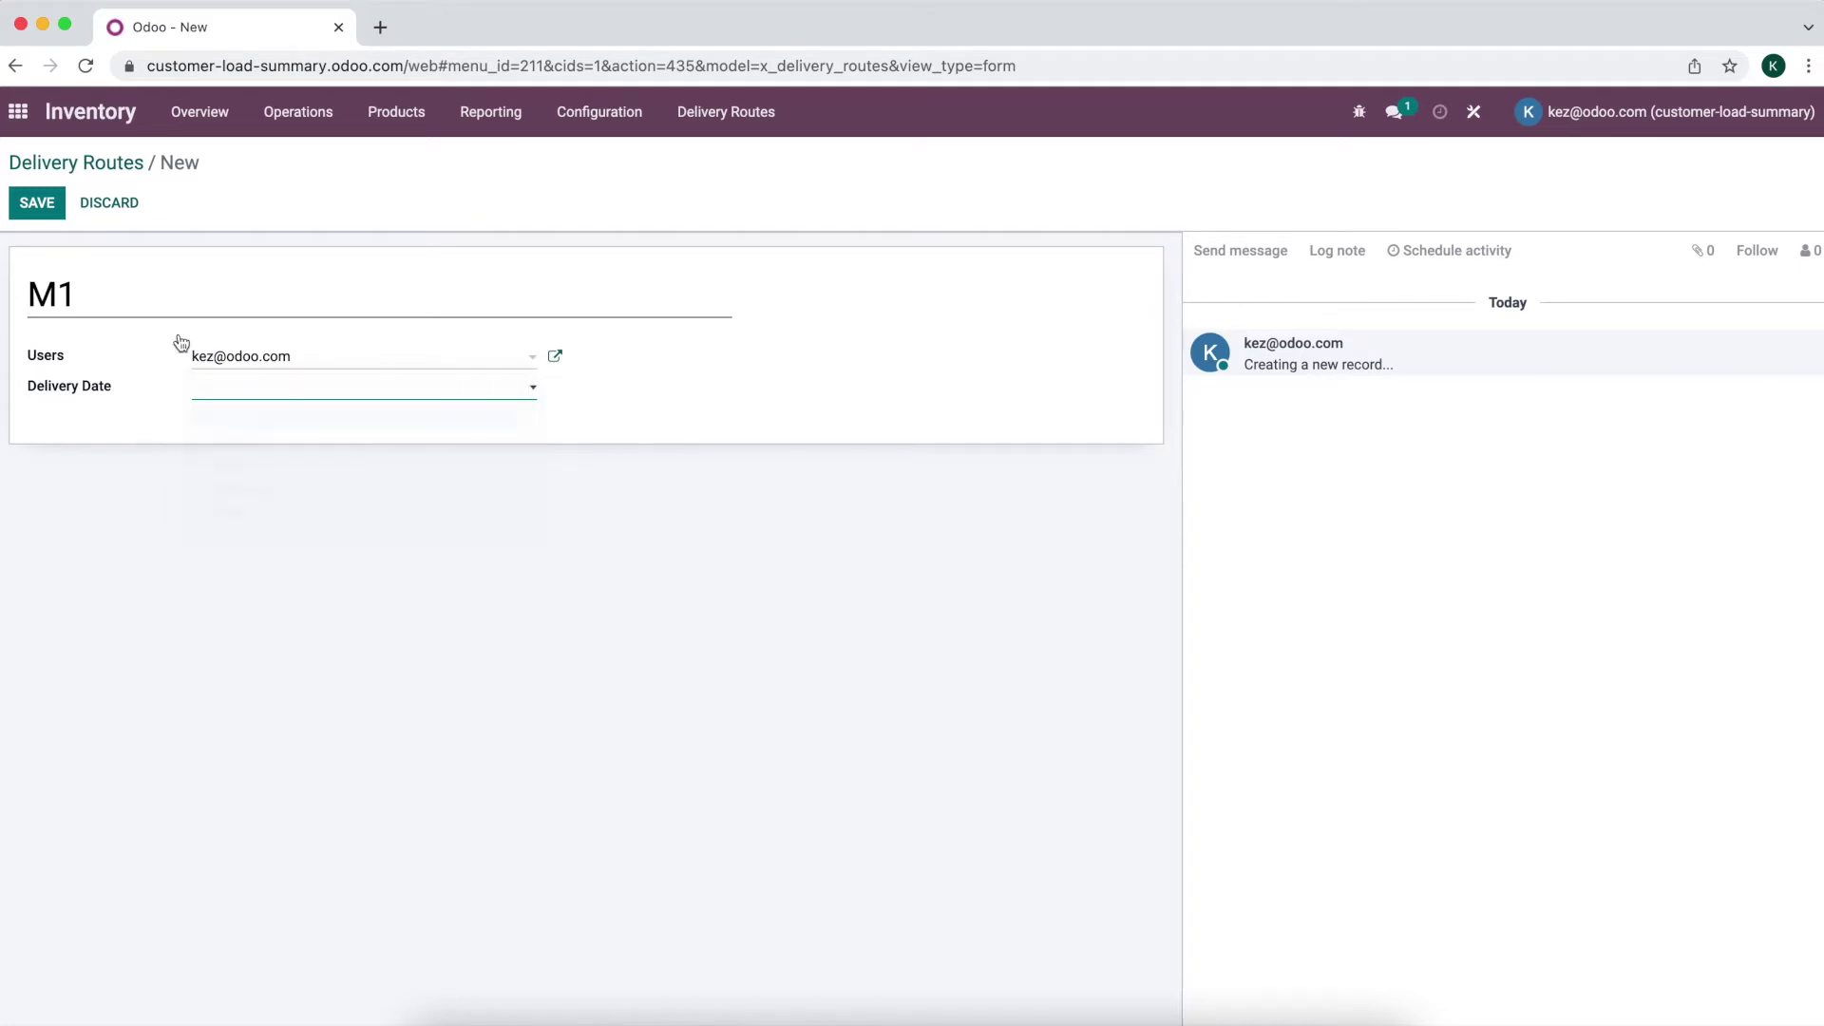
pyautogui.click(30, 200)
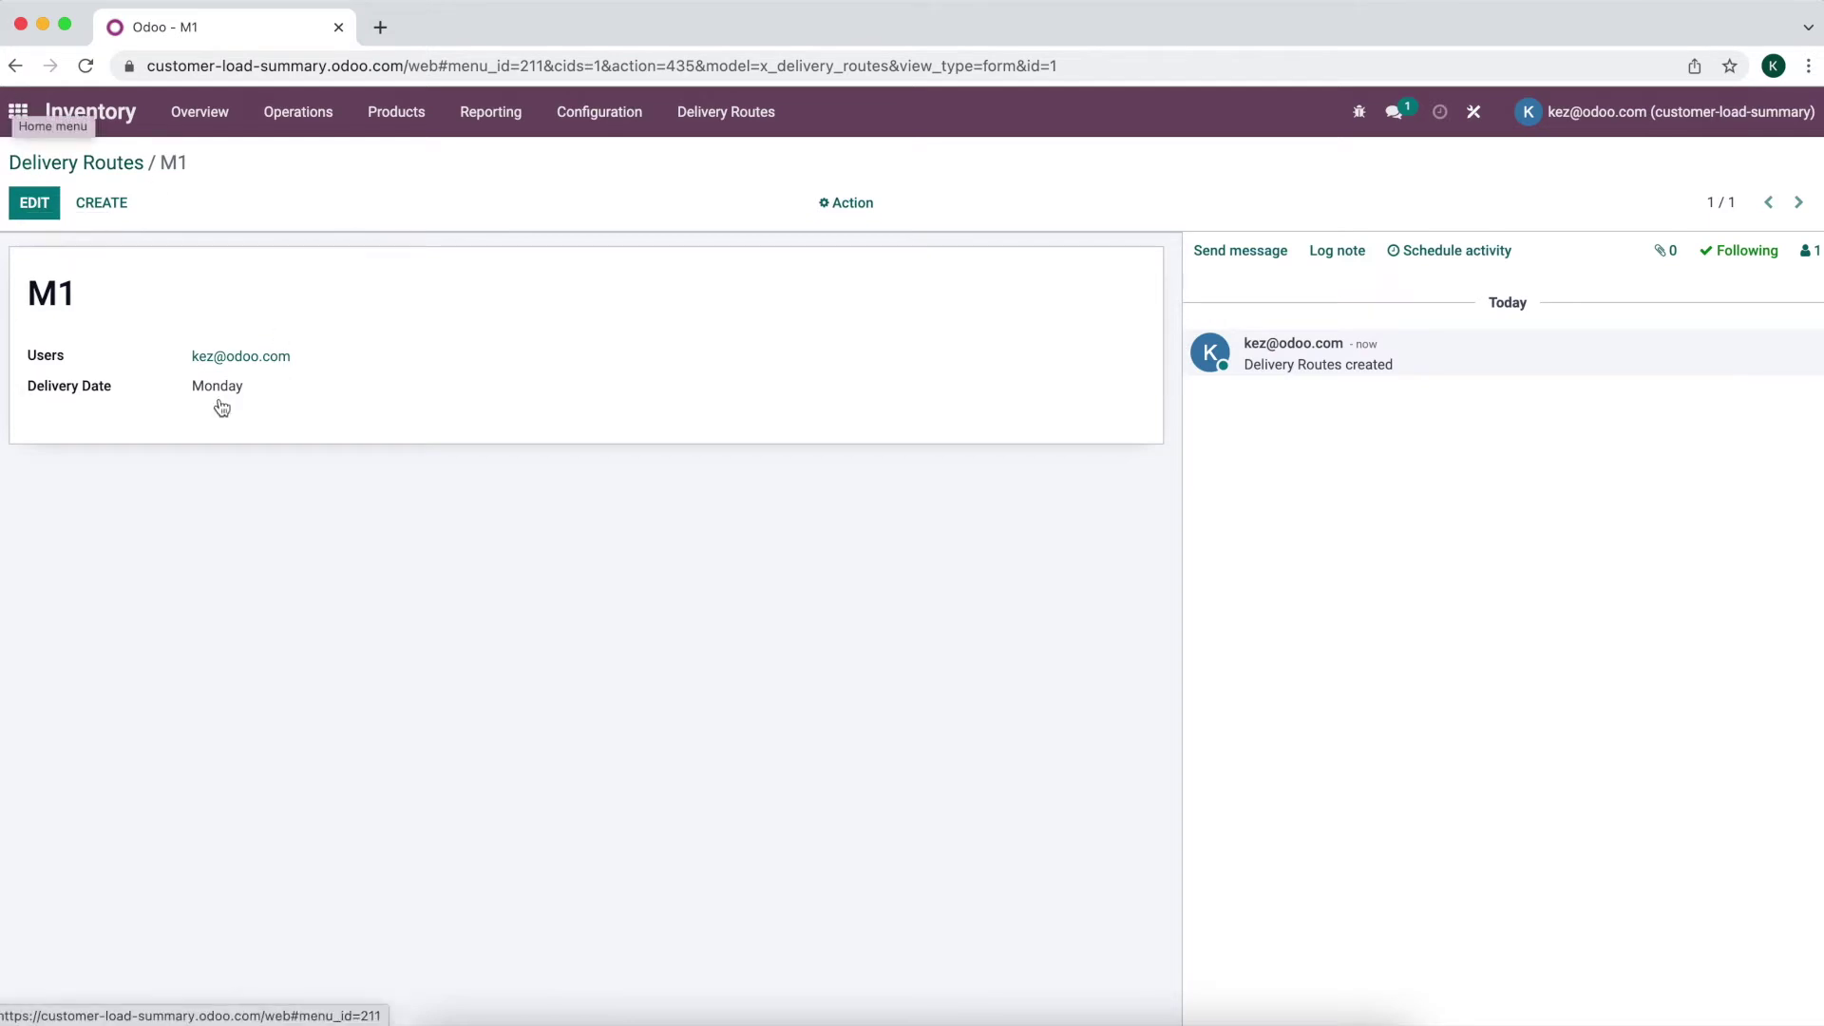
pyautogui.click(18, 115)
# - Create and save a new contact named Customer 1
pyautogui.click(712, 366)
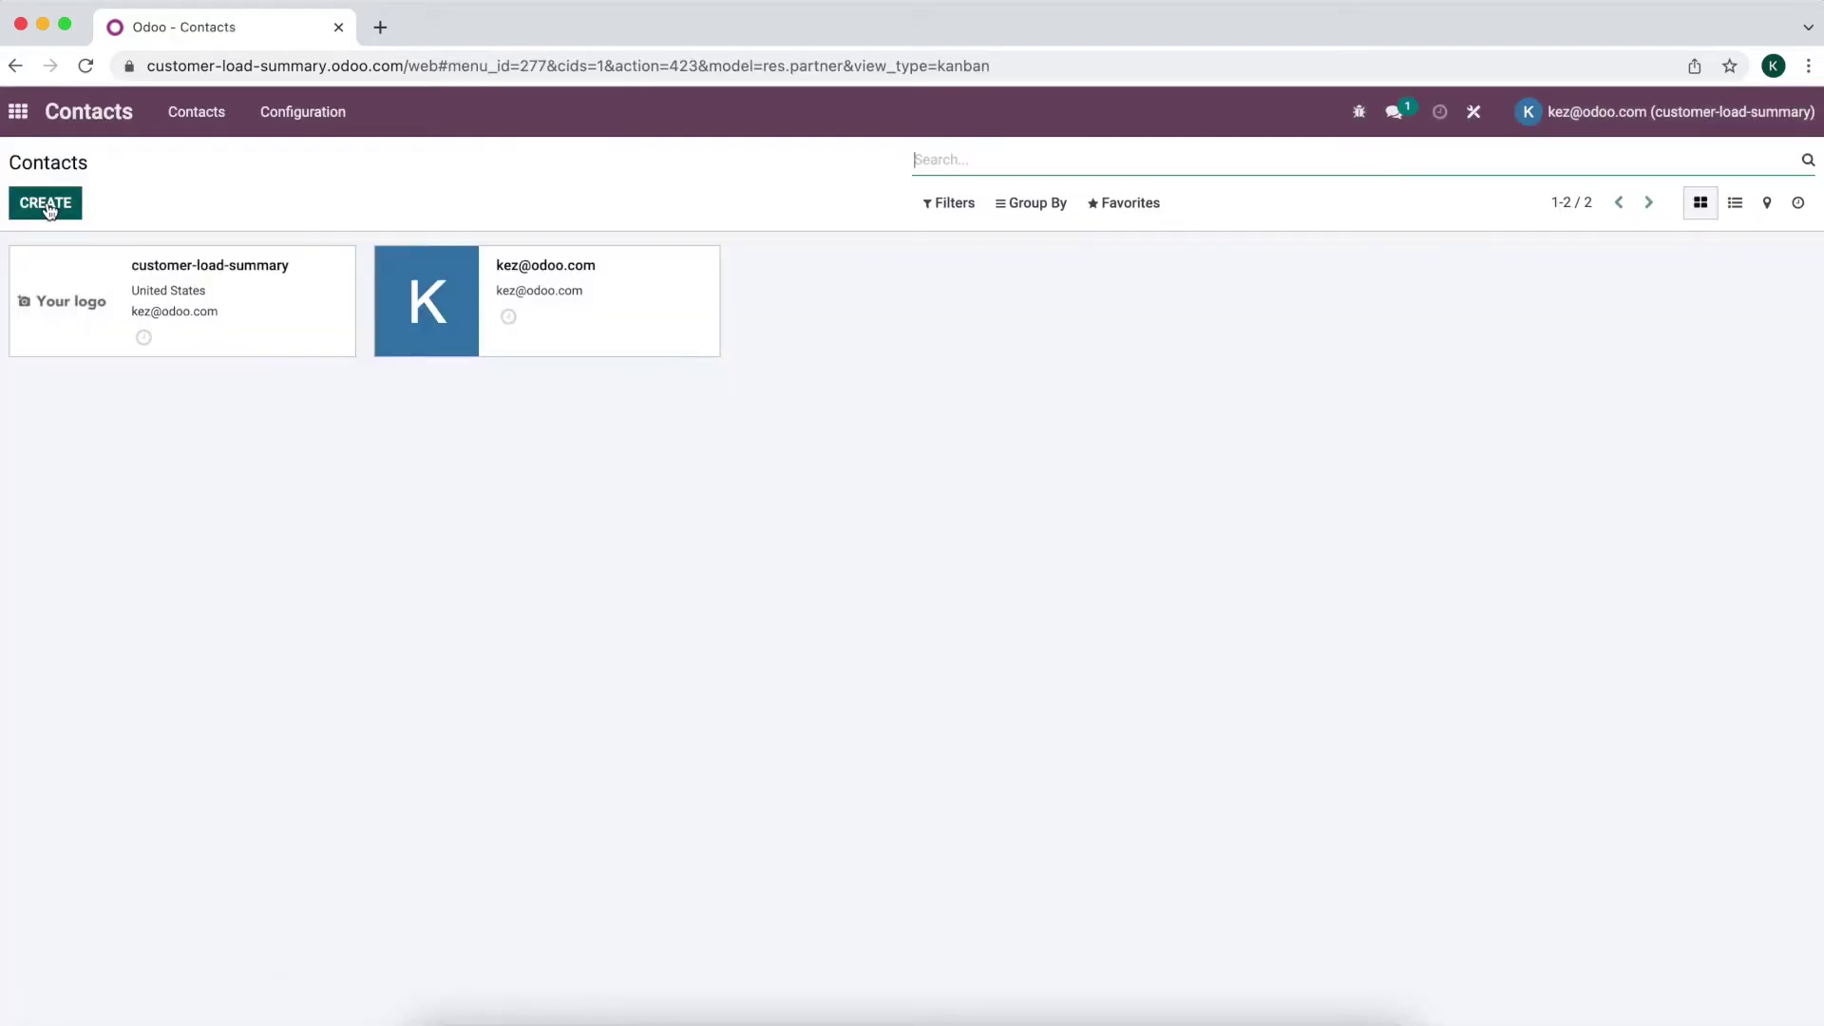
pyautogui.click(59, 203)
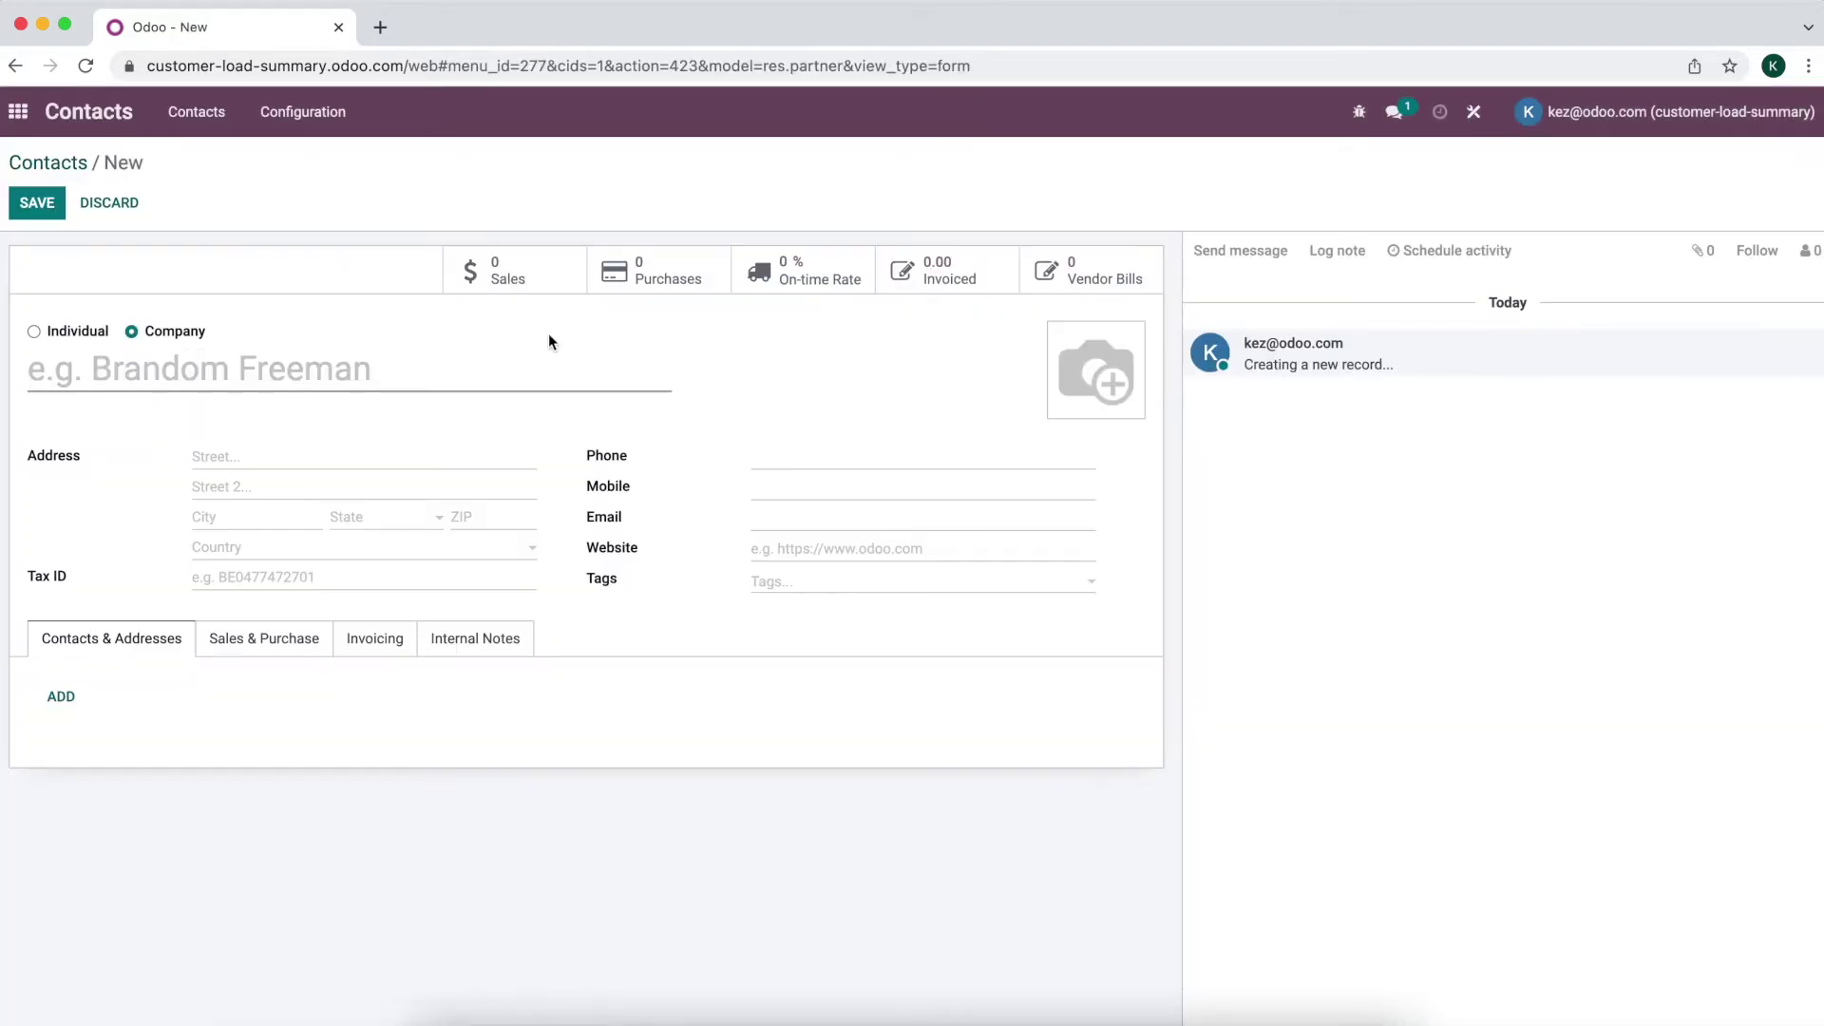
pyautogui.click(532, 372)
pyautogui.write('Customer 1')
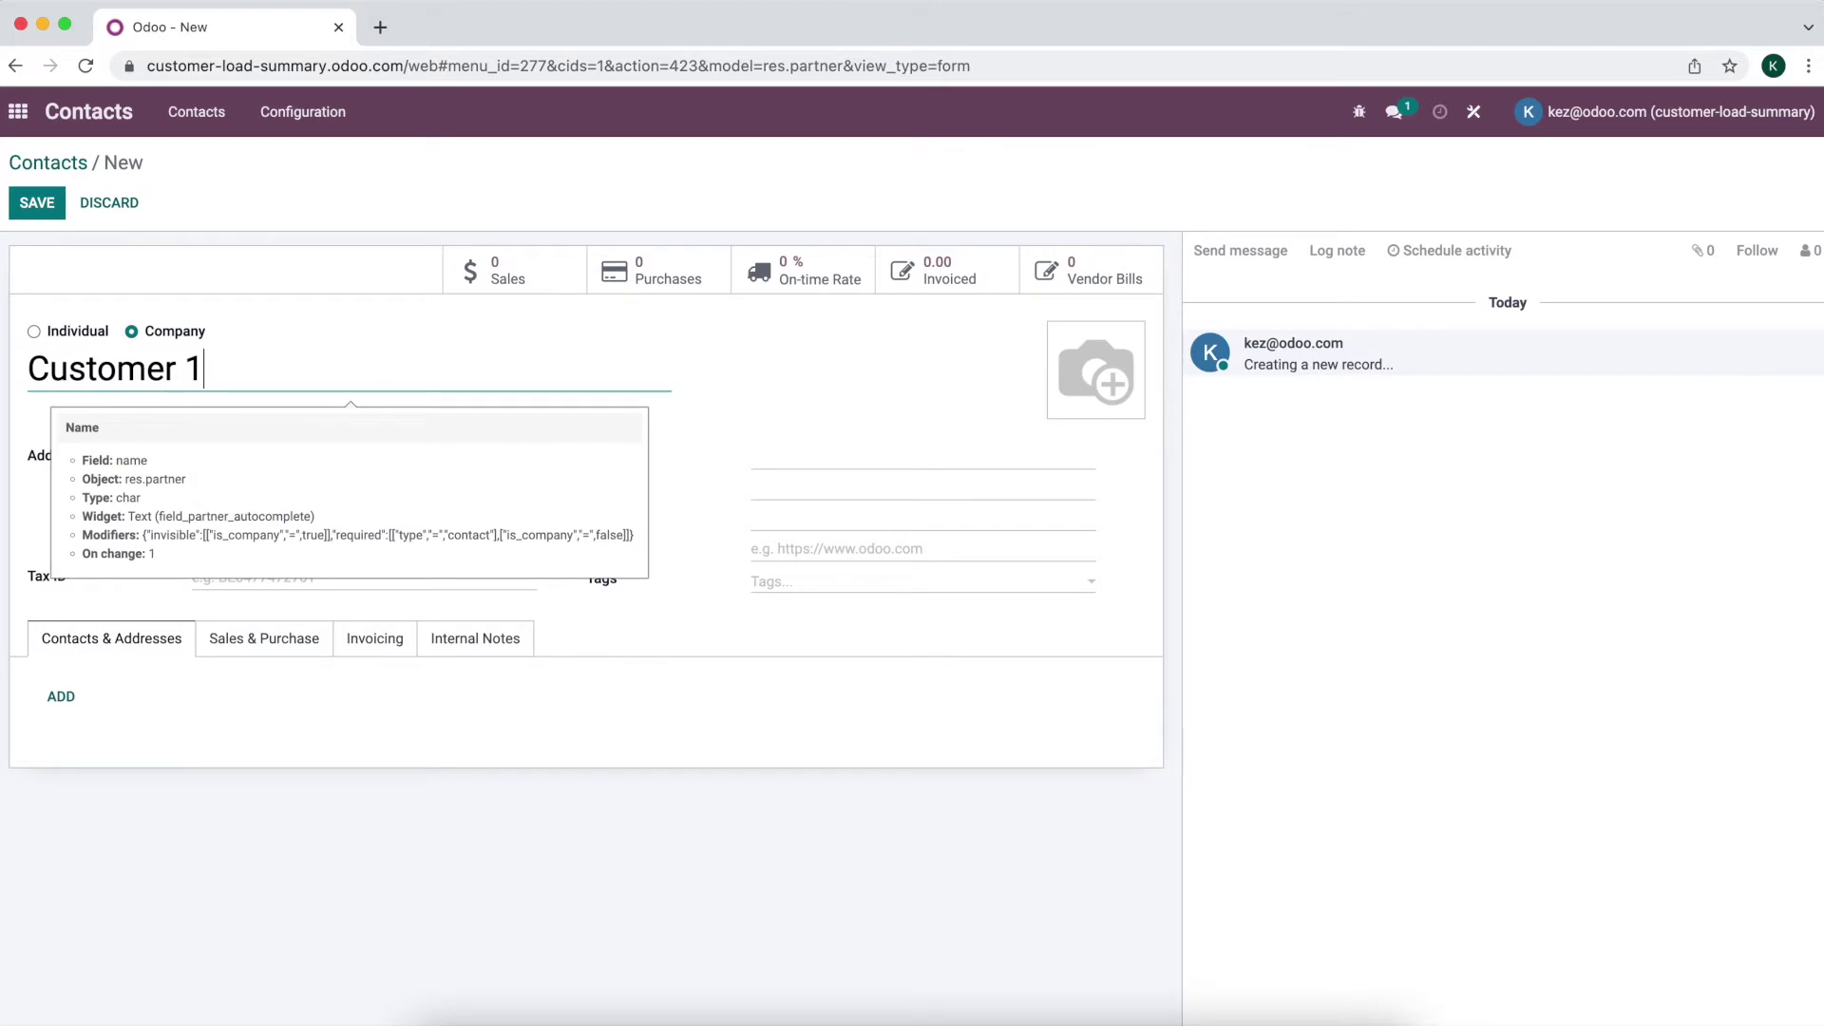
pyautogui.click(49, 203)
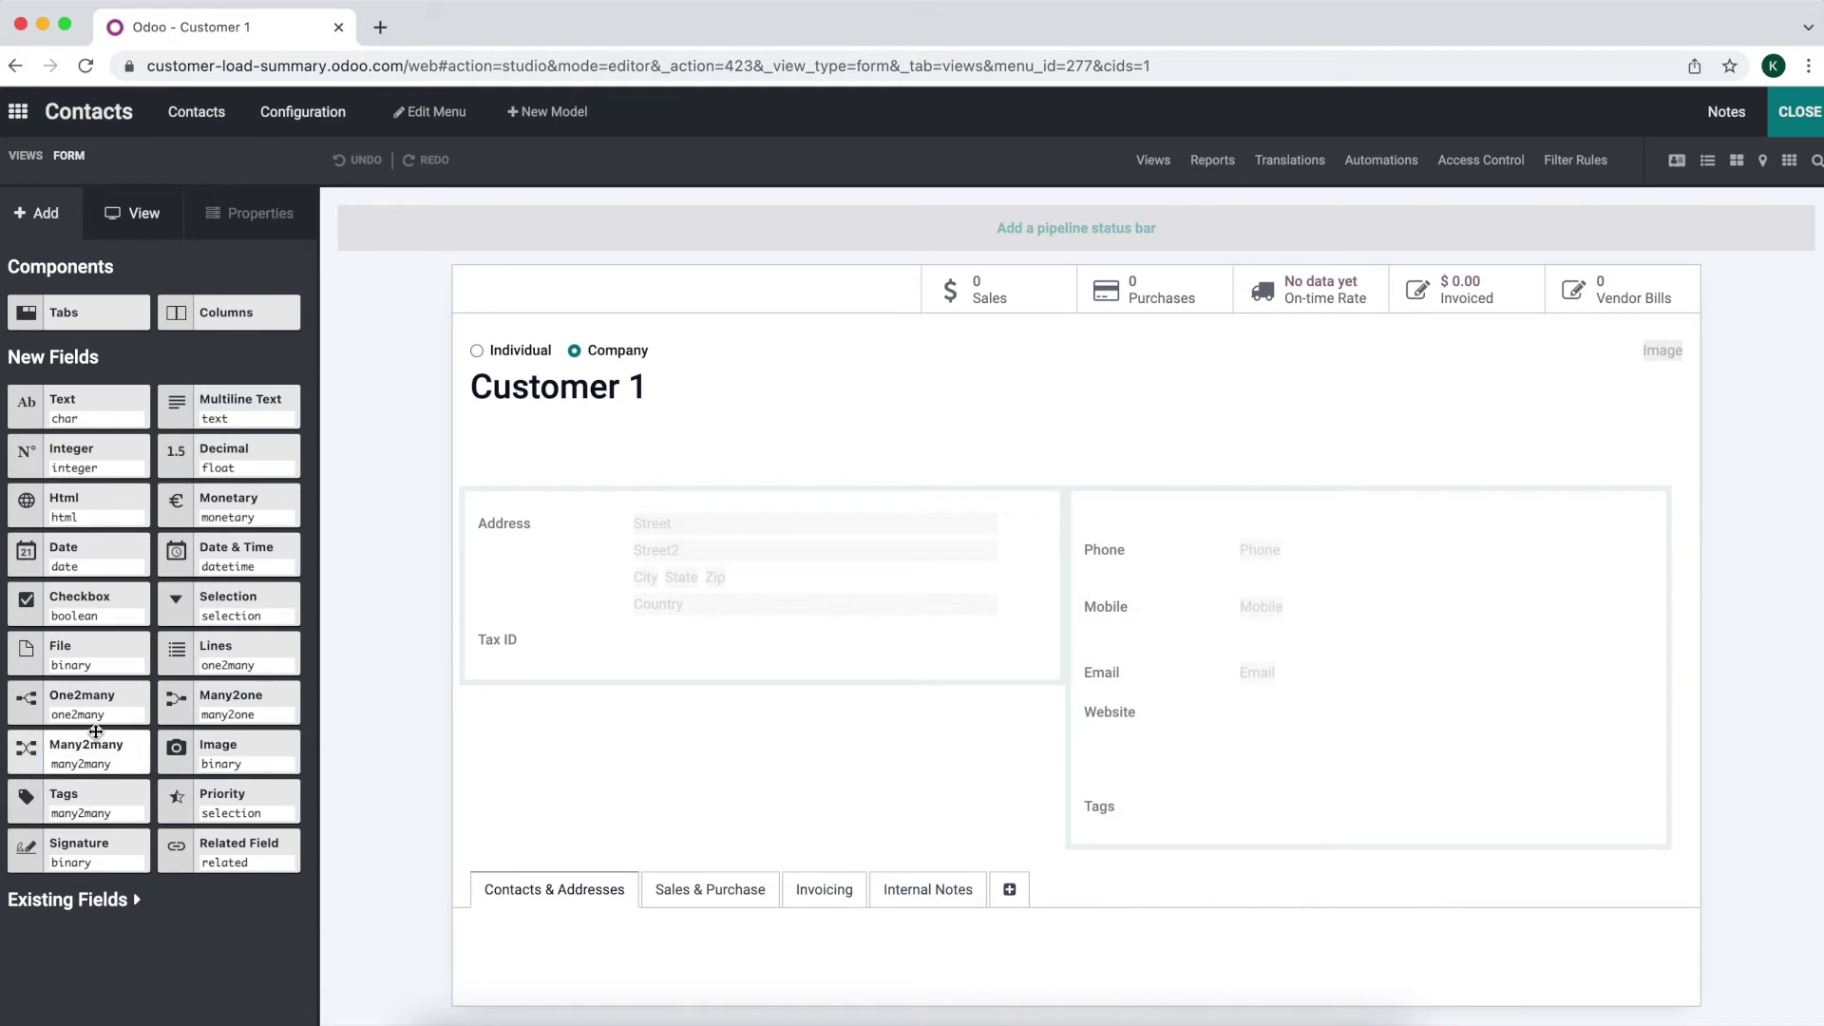
# - Add a Delivery Route Many2one field related to Delivery Routes on the contact form
pyautogui.moveTo(231, 696); pyautogui.dragTo(594, 680)
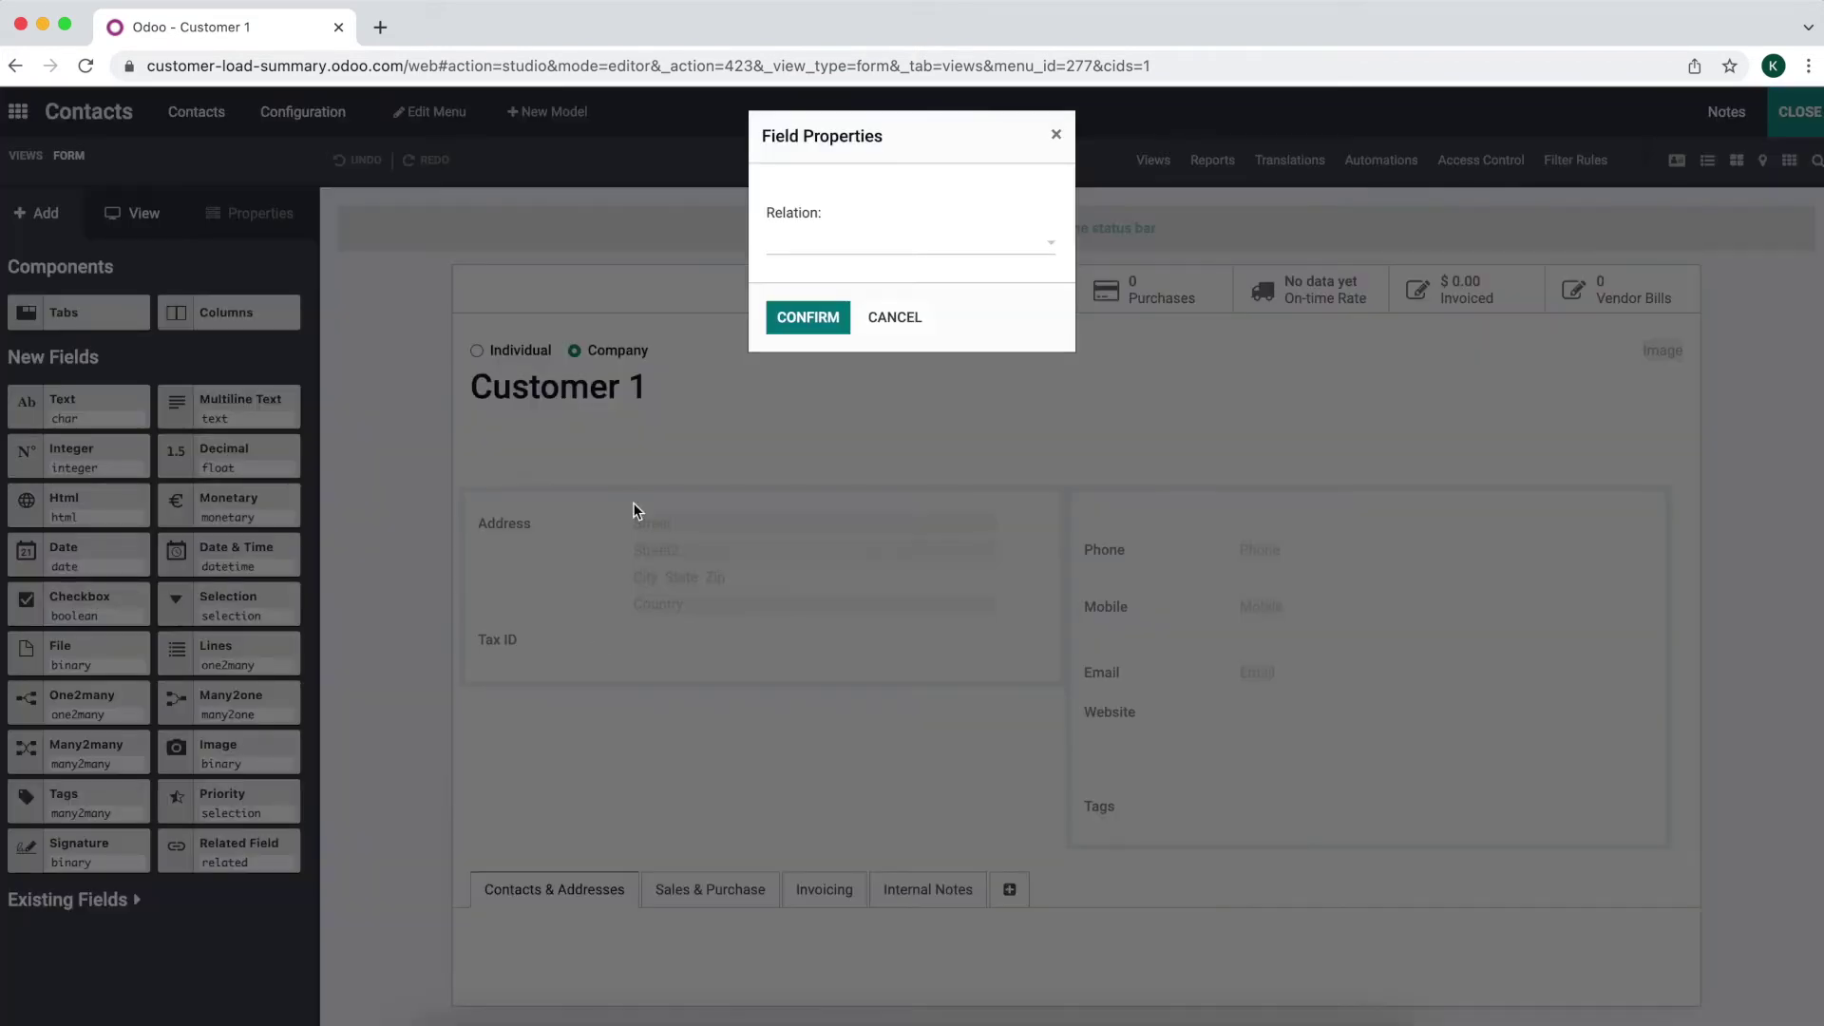
pyautogui.click(818, 245)
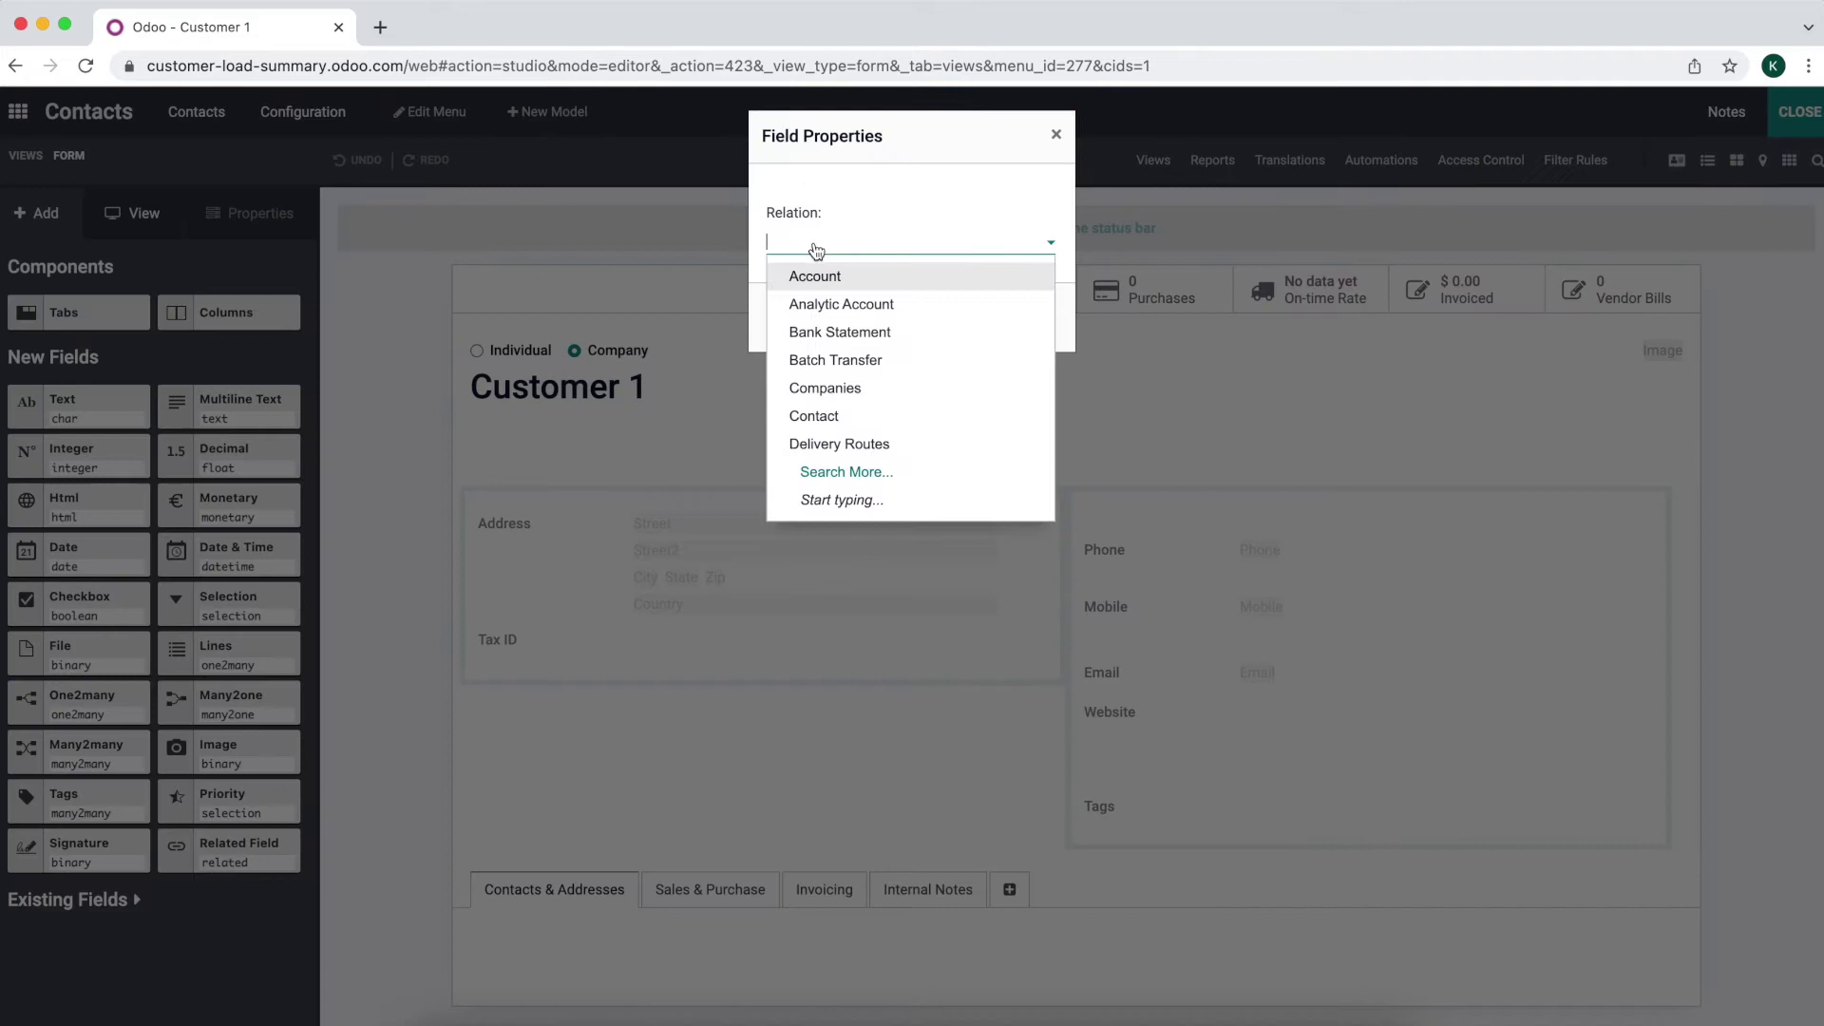
pyautogui.click(854, 454)
pyautogui.click(823, 323)
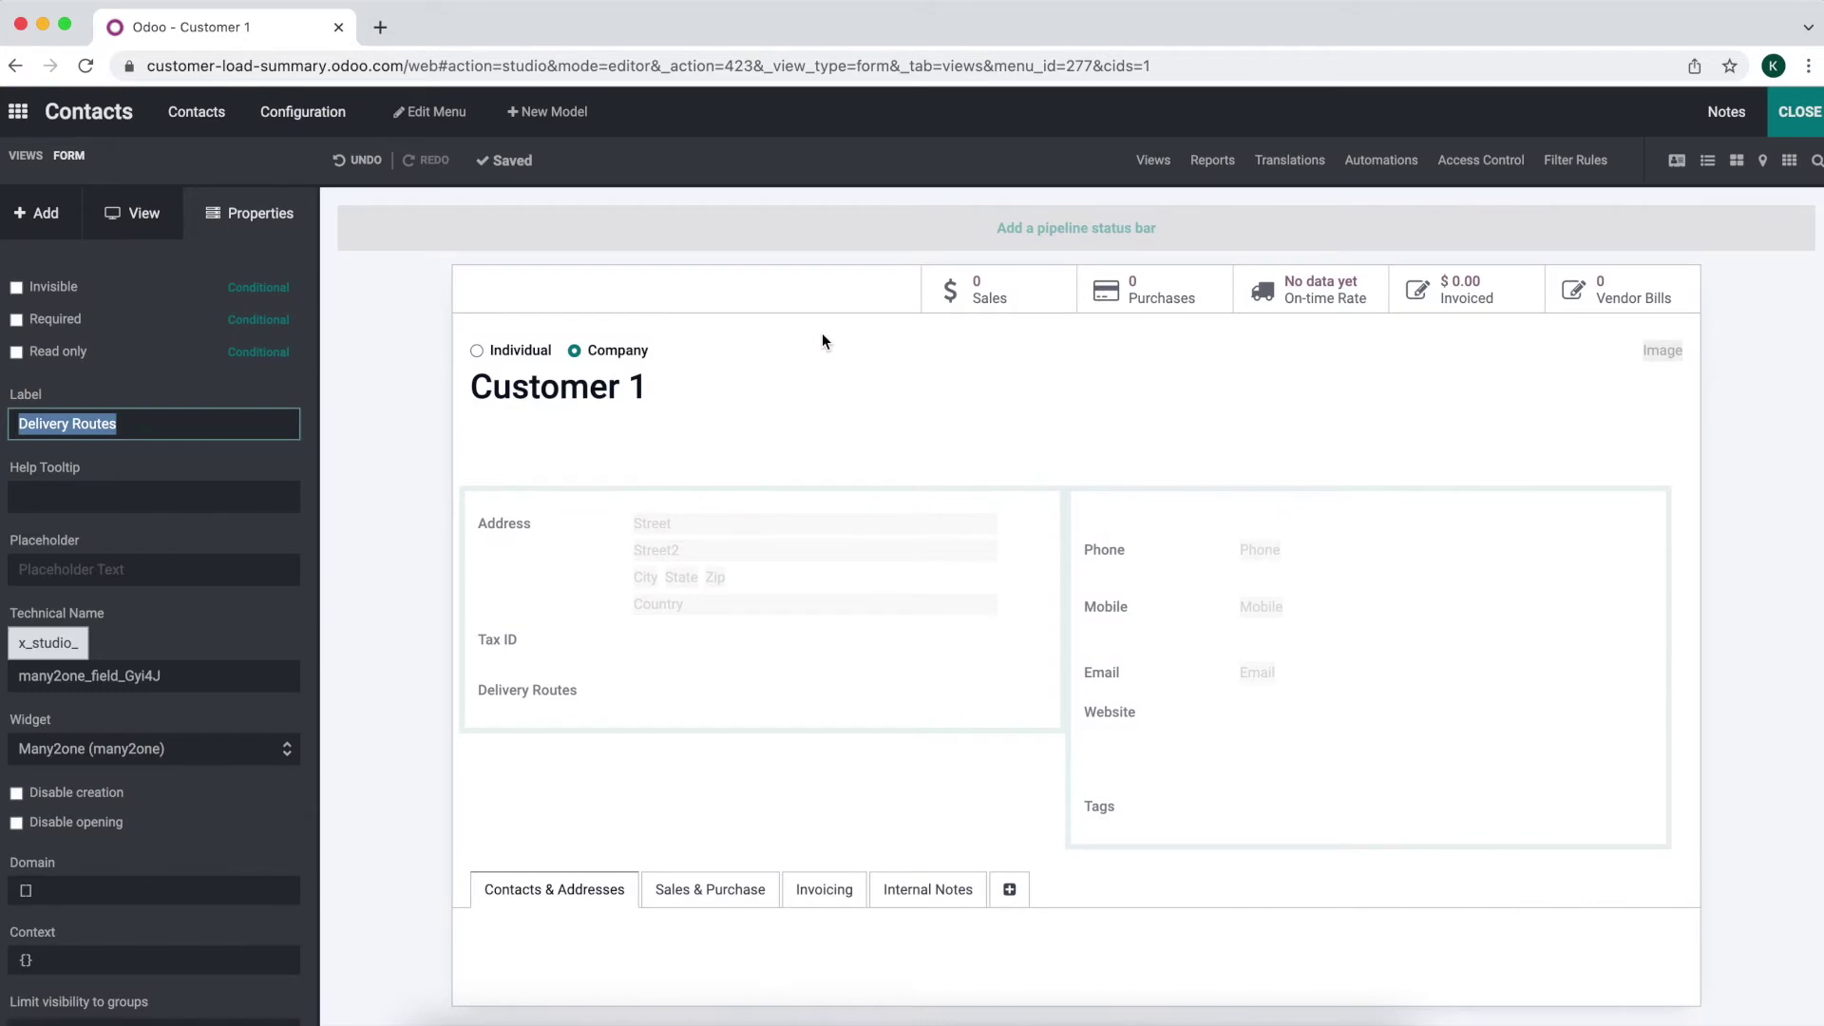
pyautogui.press('Right')
pyautogui.click(441, 520)
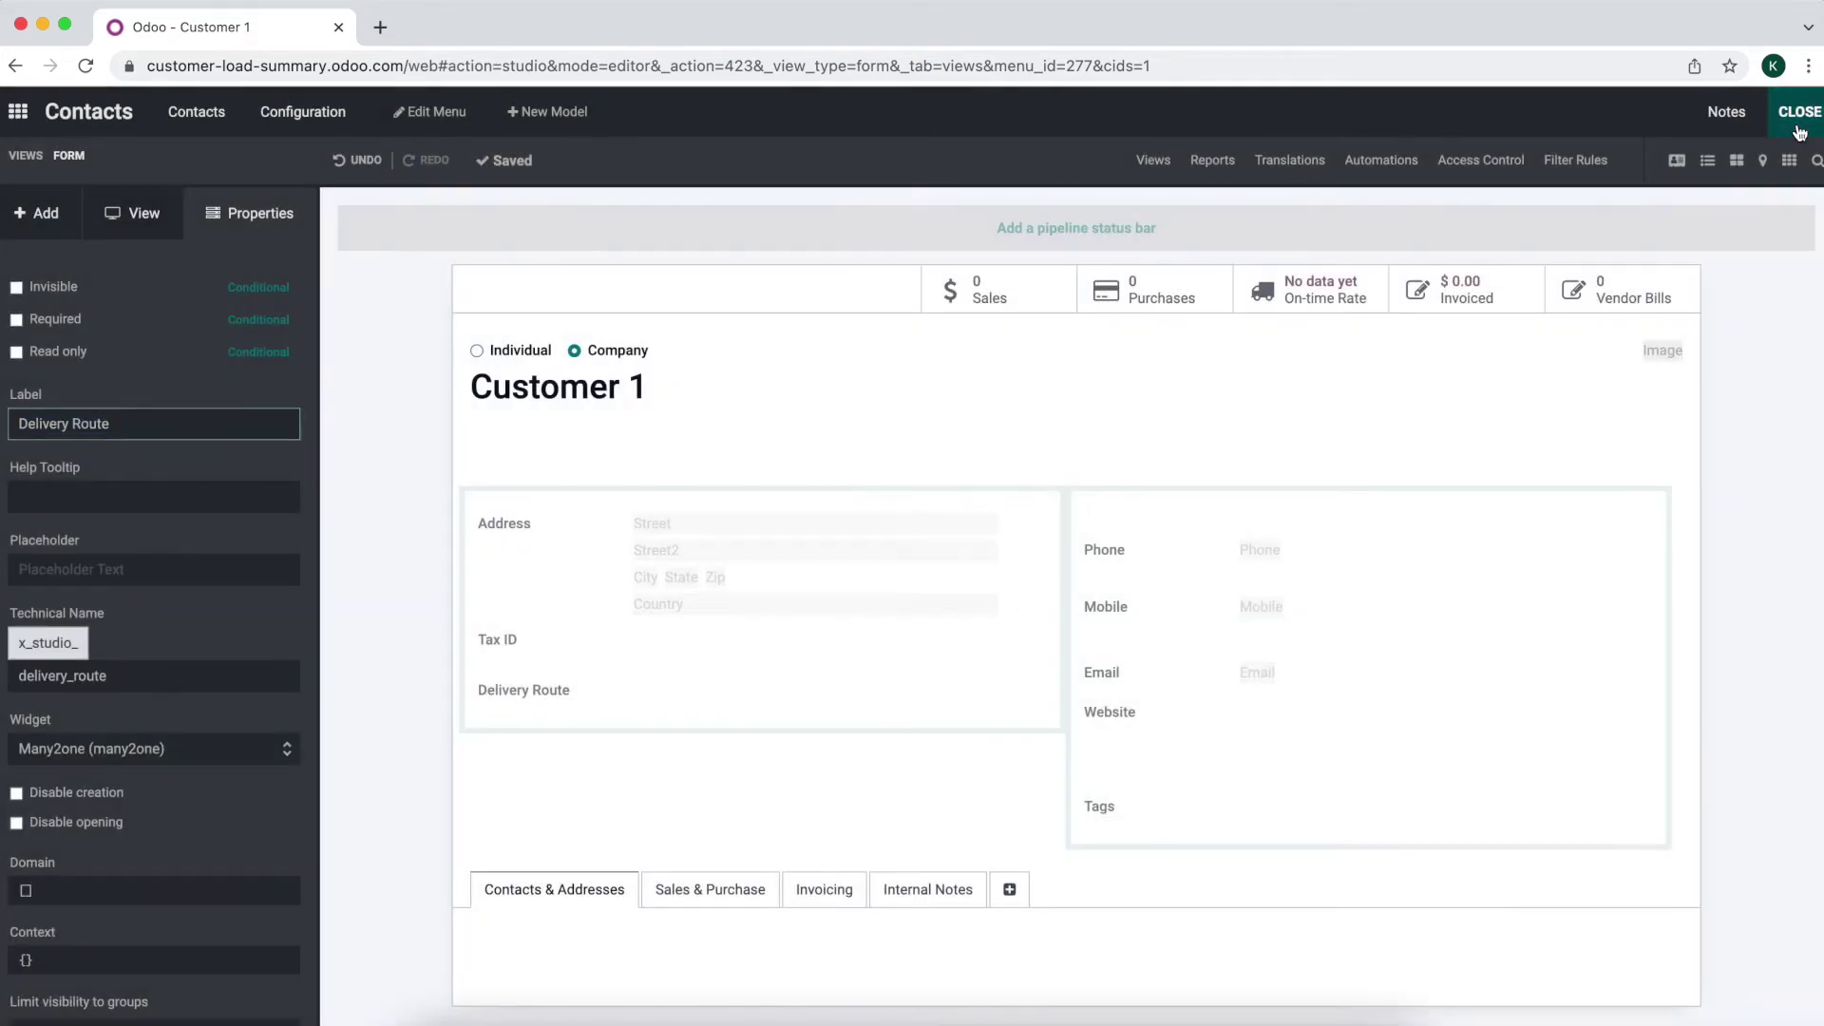
# - Assign route M1 to Customer 1 and save the contact
pyautogui.click(1798, 114)
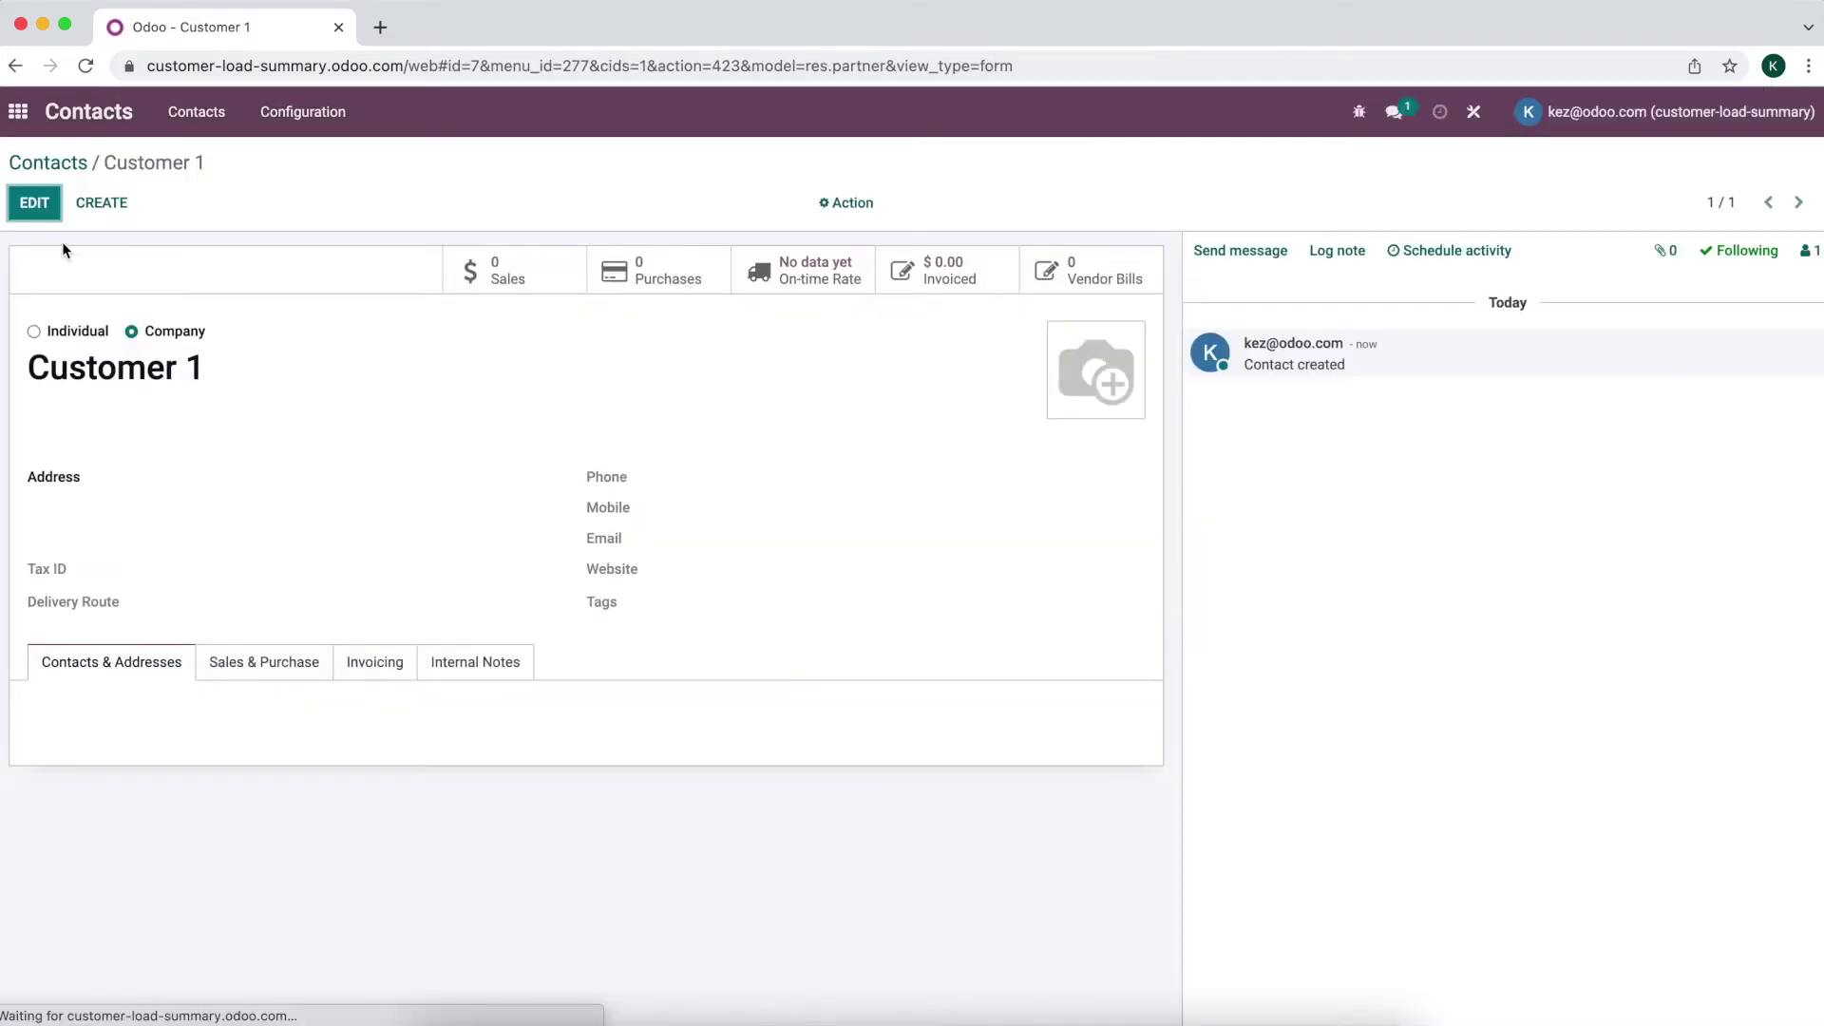
pyautogui.click(35, 202)
pyautogui.click(253, 613)
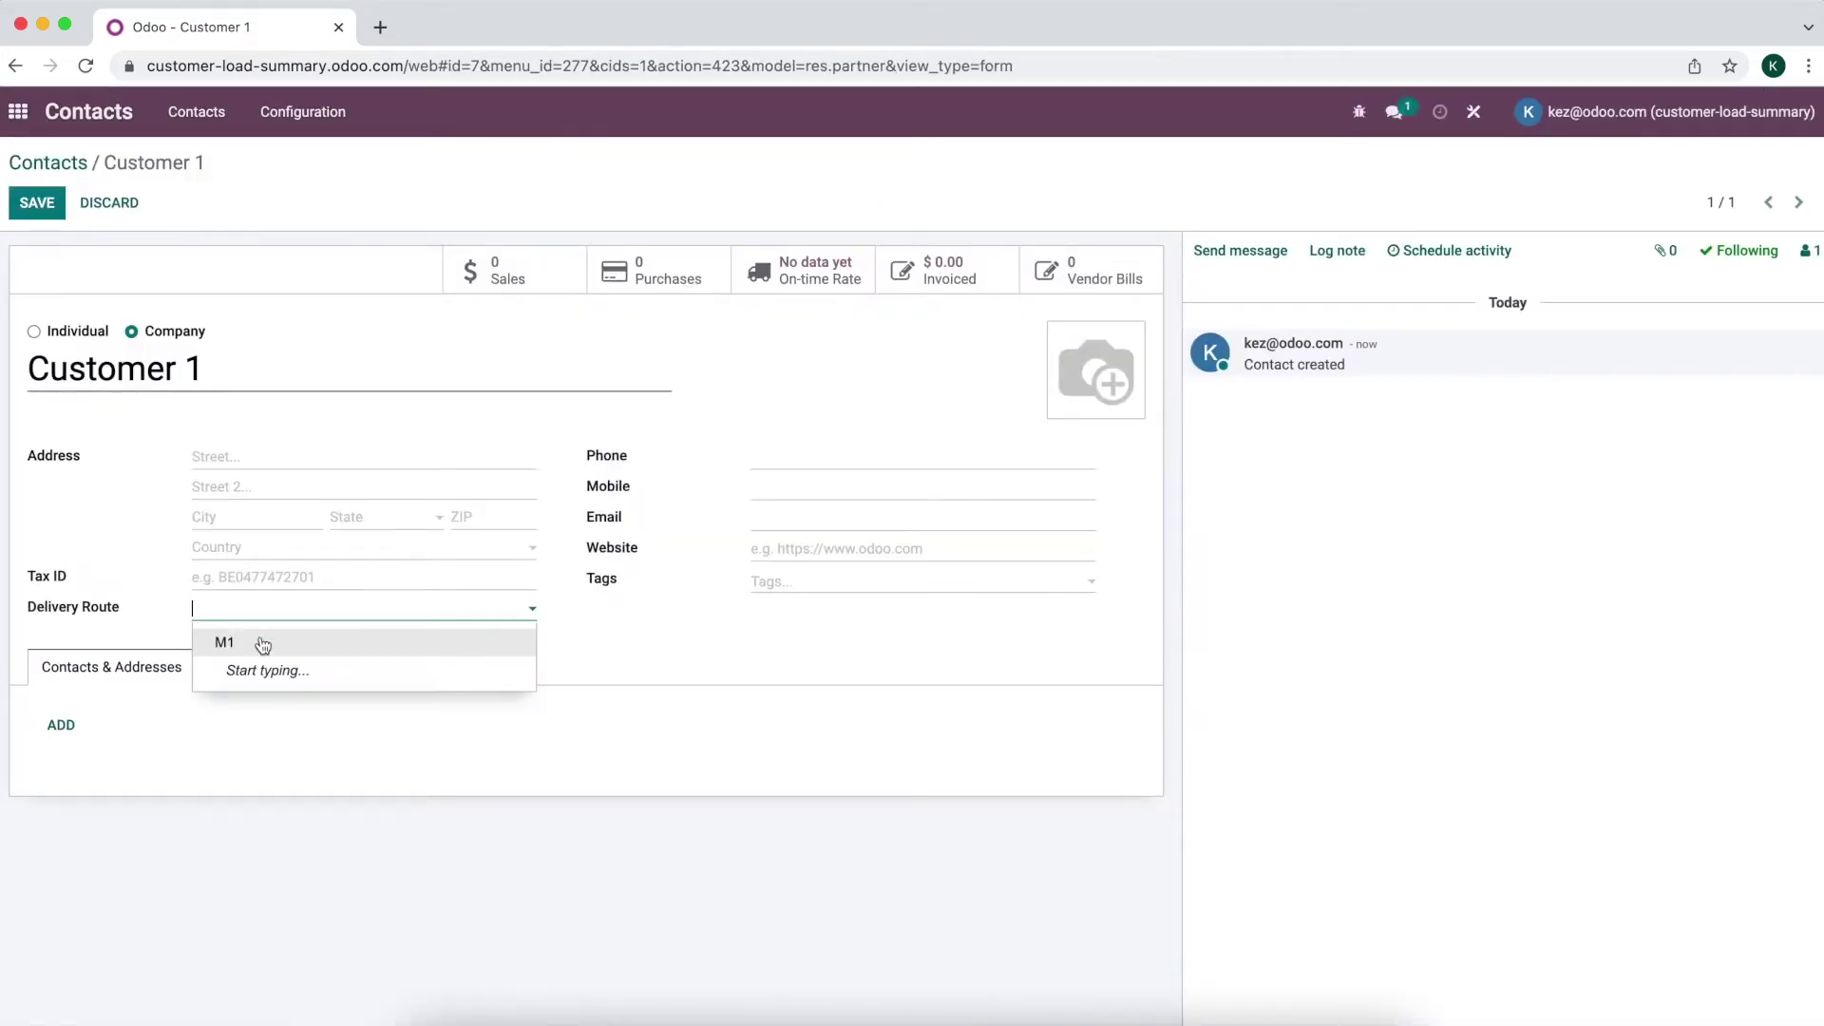
pyautogui.click(266, 649)
pyautogui.click(31, 213)
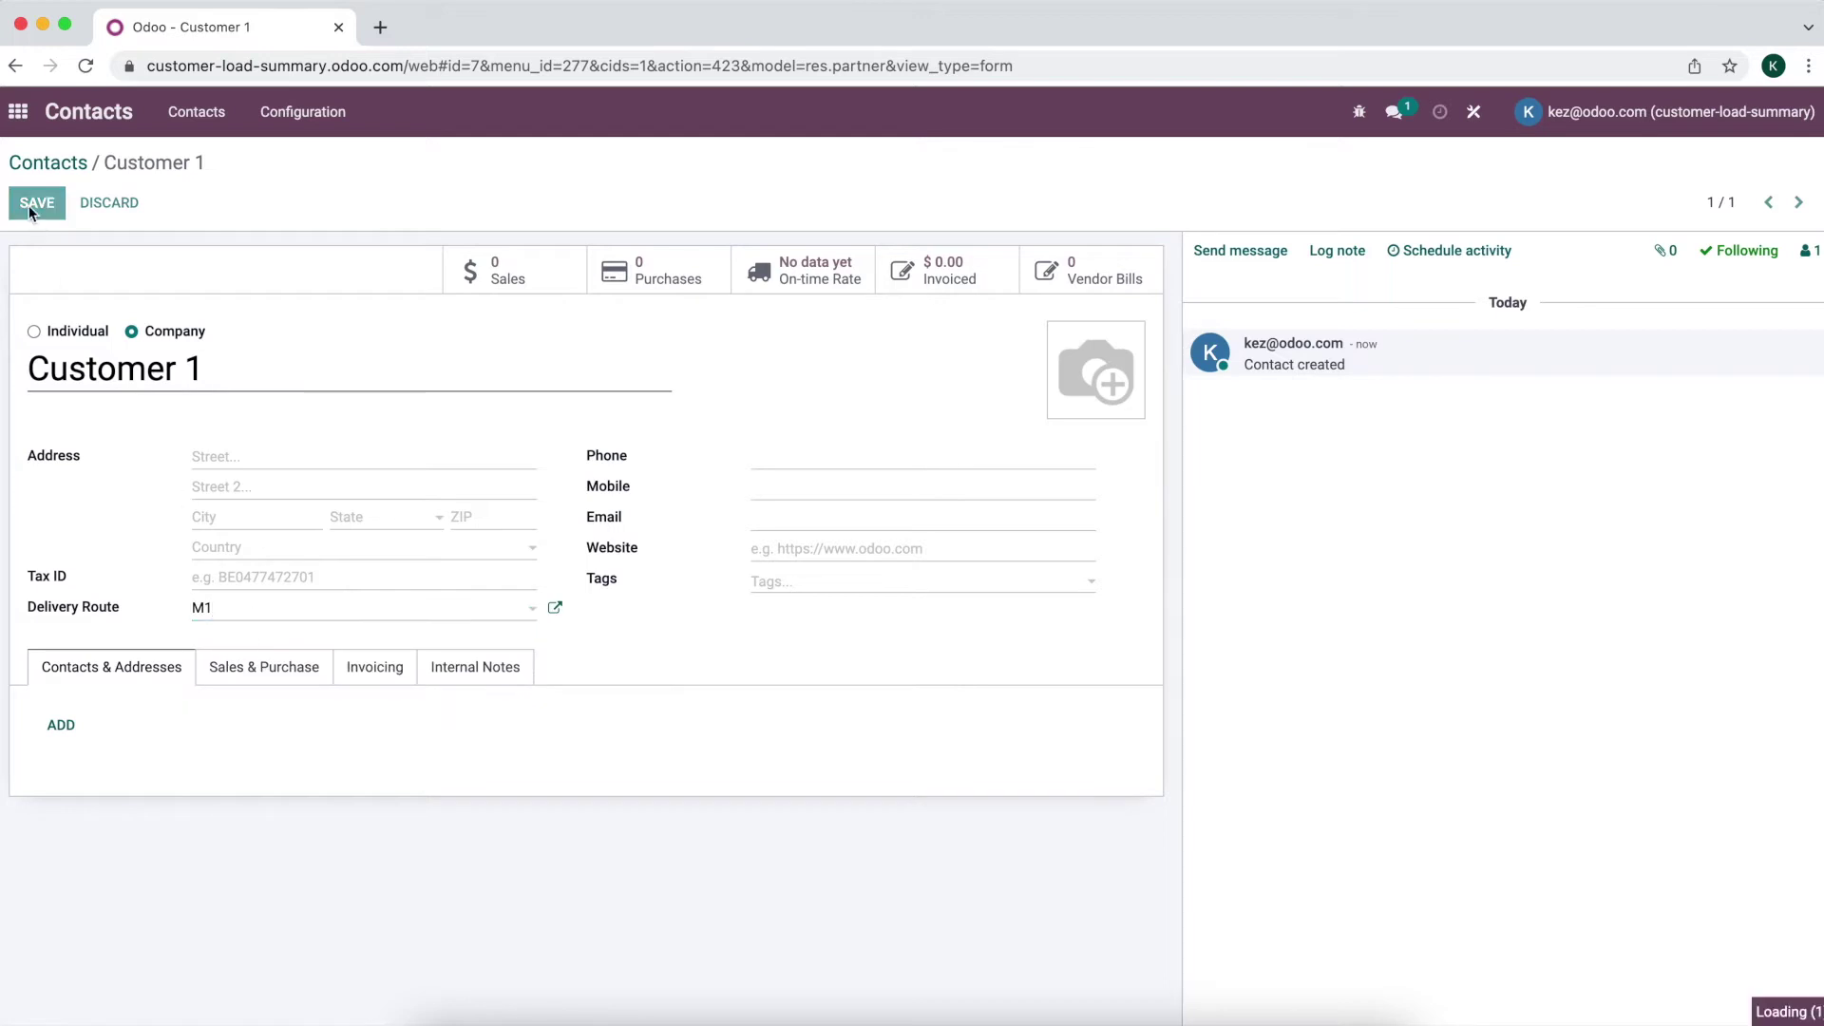
pyautogui.click(18, 113)
pyautogui.click(1298, 356)
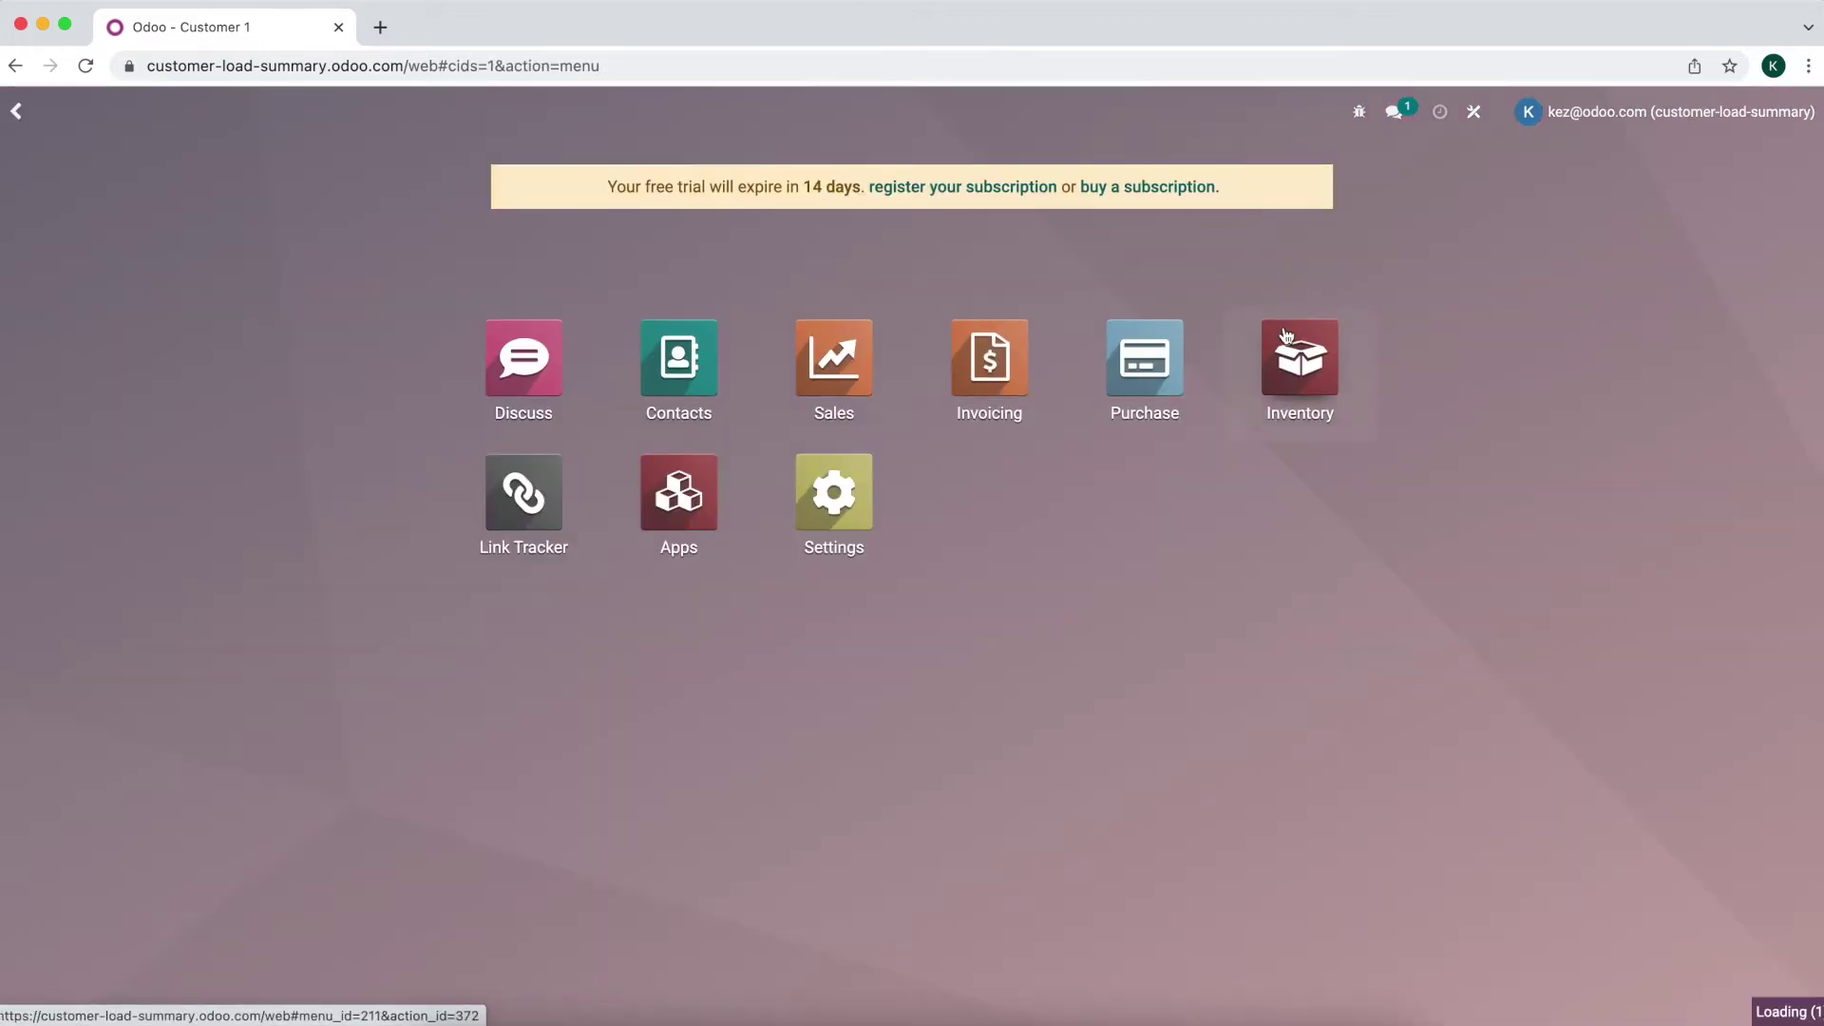
# - On route M1, add a one2many field linked through the contacts' Delivery Route field
pyautogui.click(713, 112)
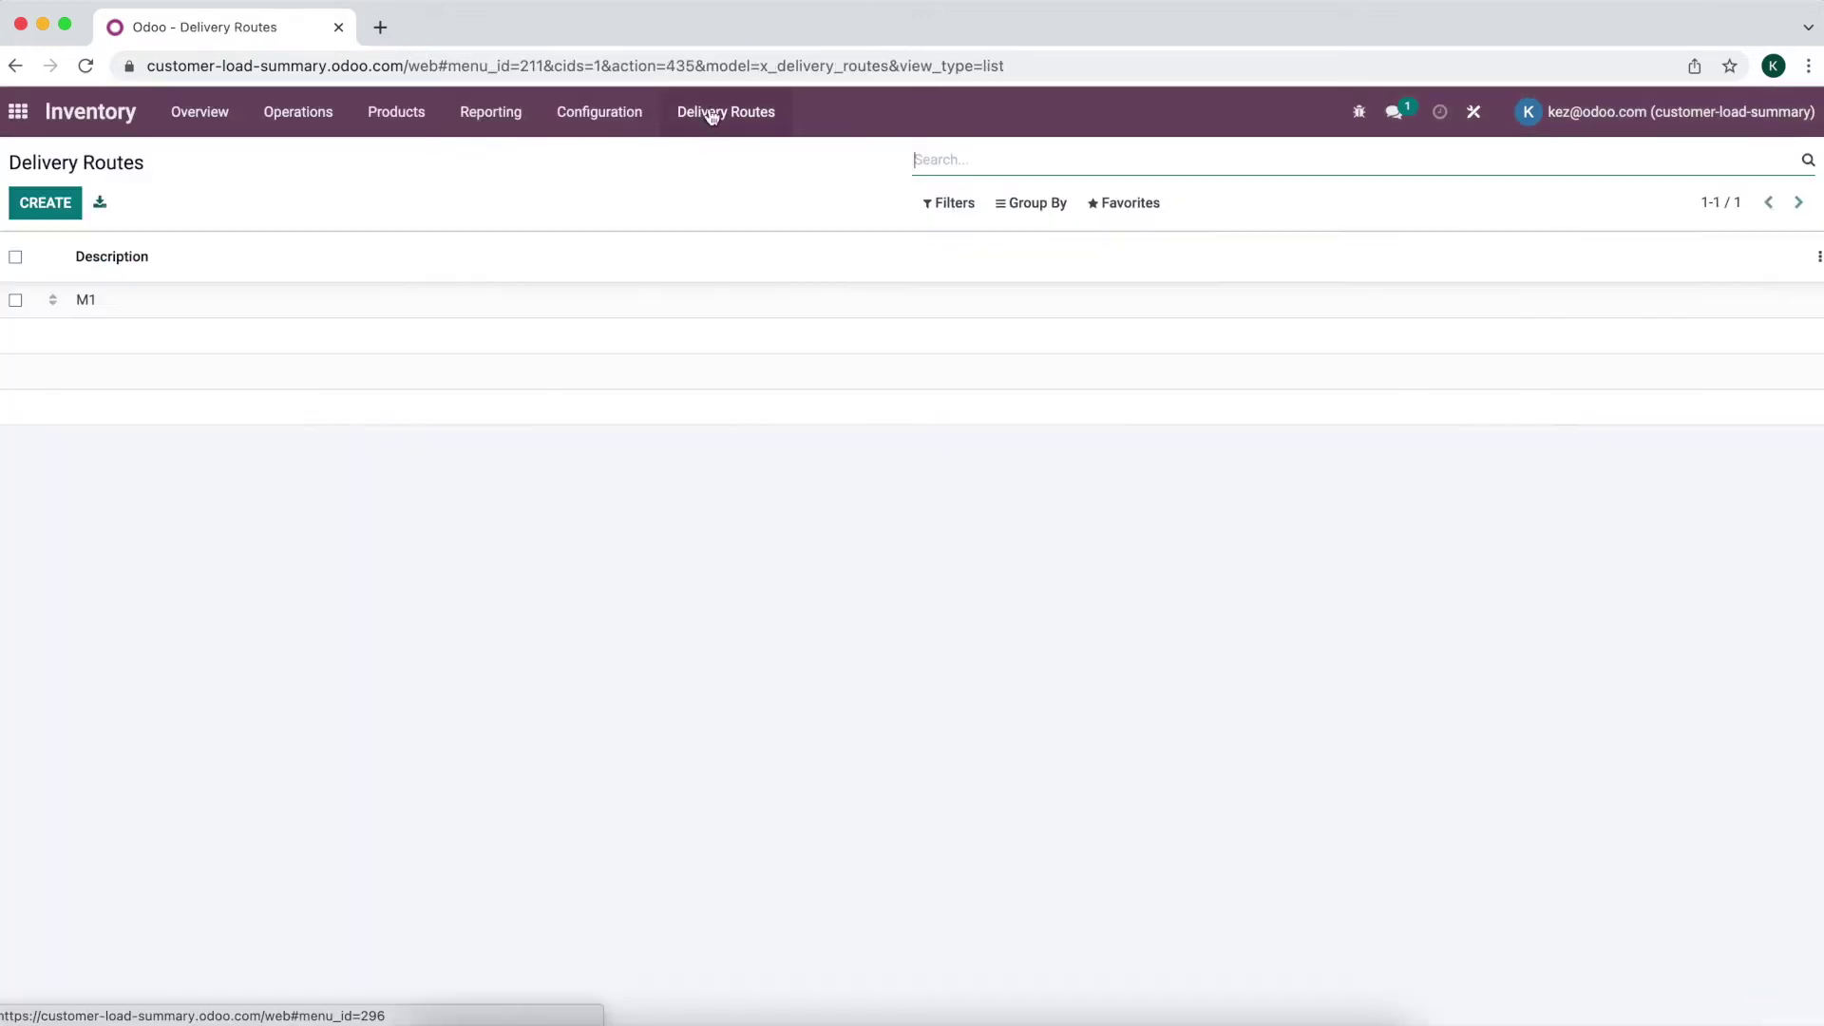
pyautogui.click(134, 306)
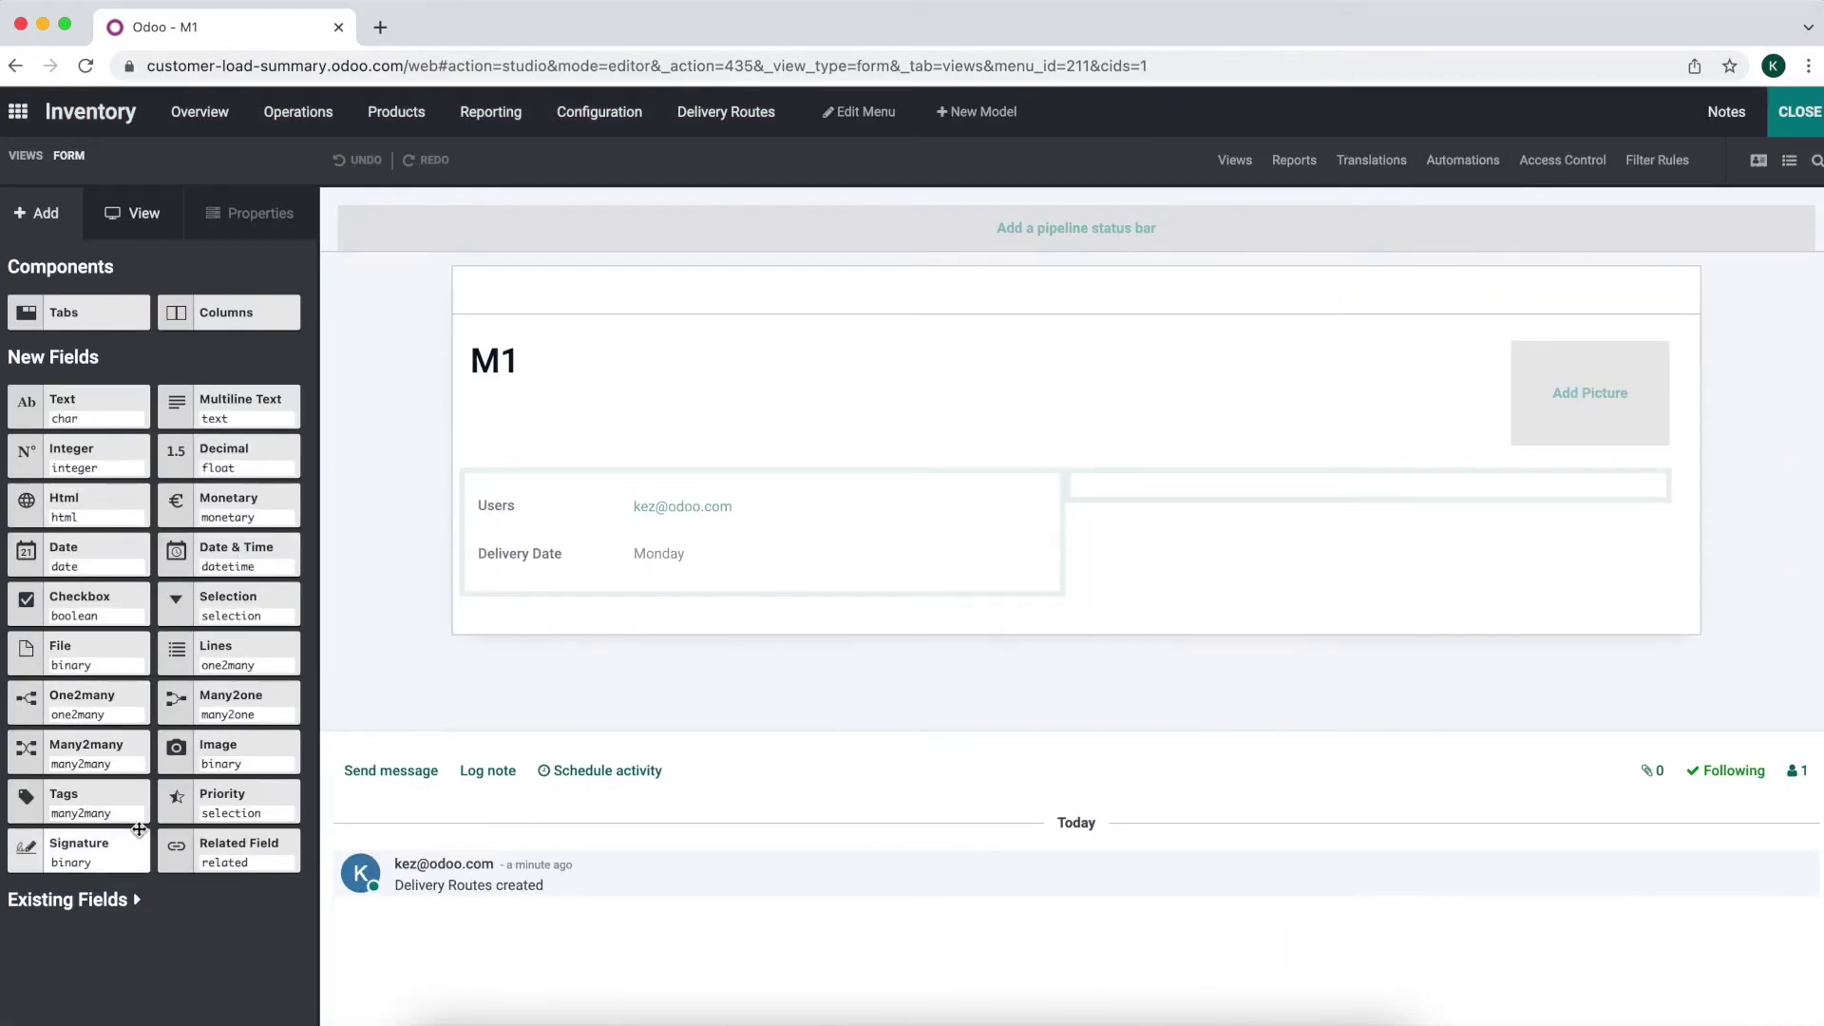
pyautogui.moveTo(89, 705); pyautogui.dragTo(713, 608)
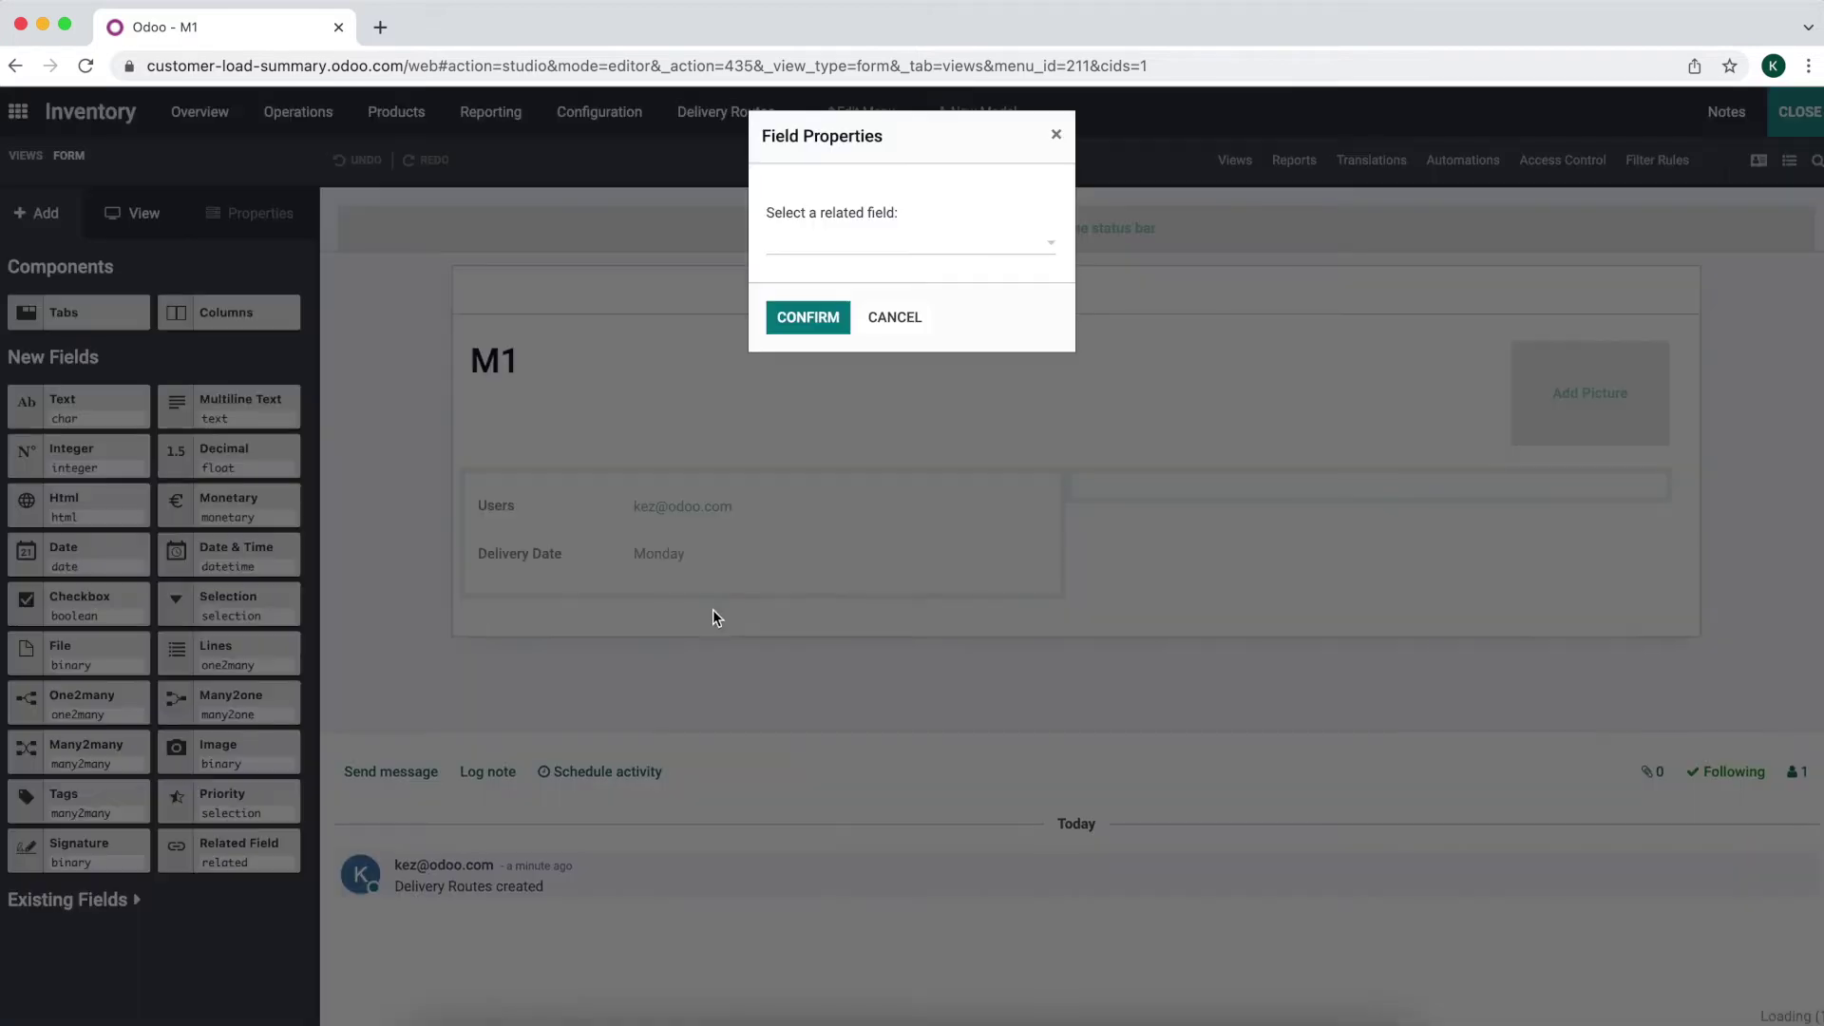
pyautogui.click(832, 237)
pyautogui.write('r')
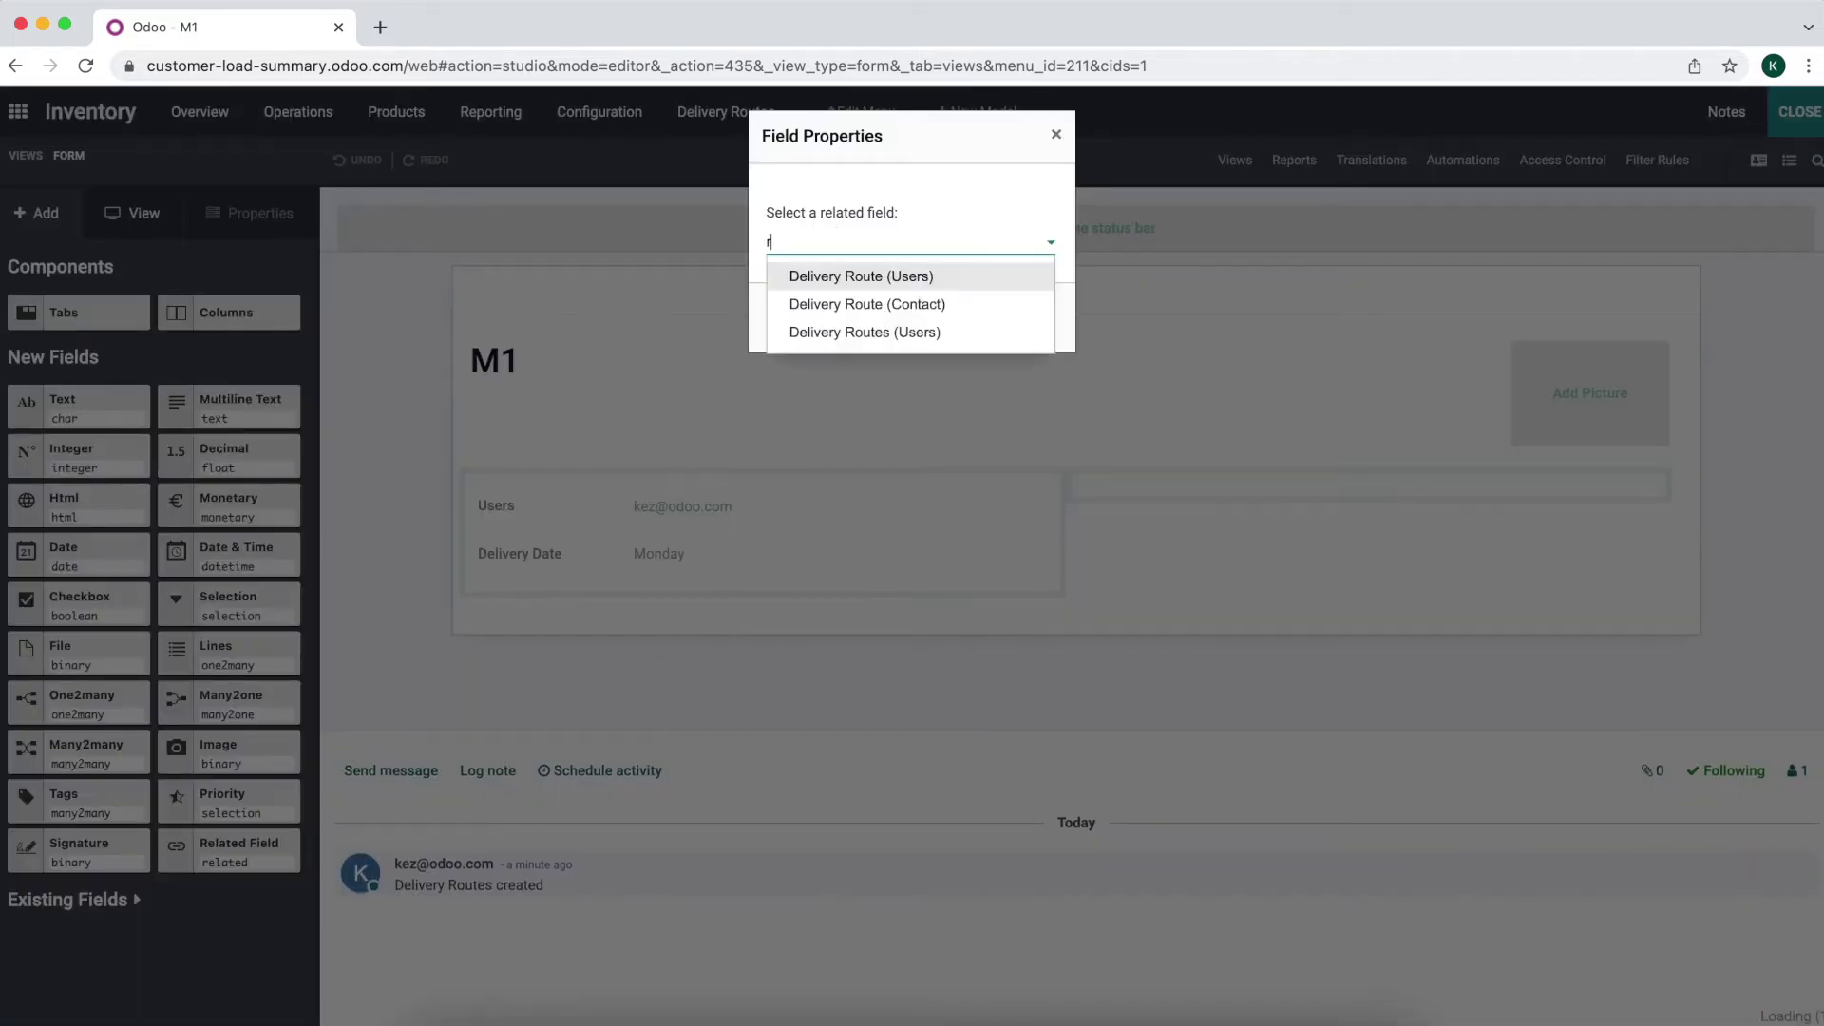
pyautogui.click(827, 304)
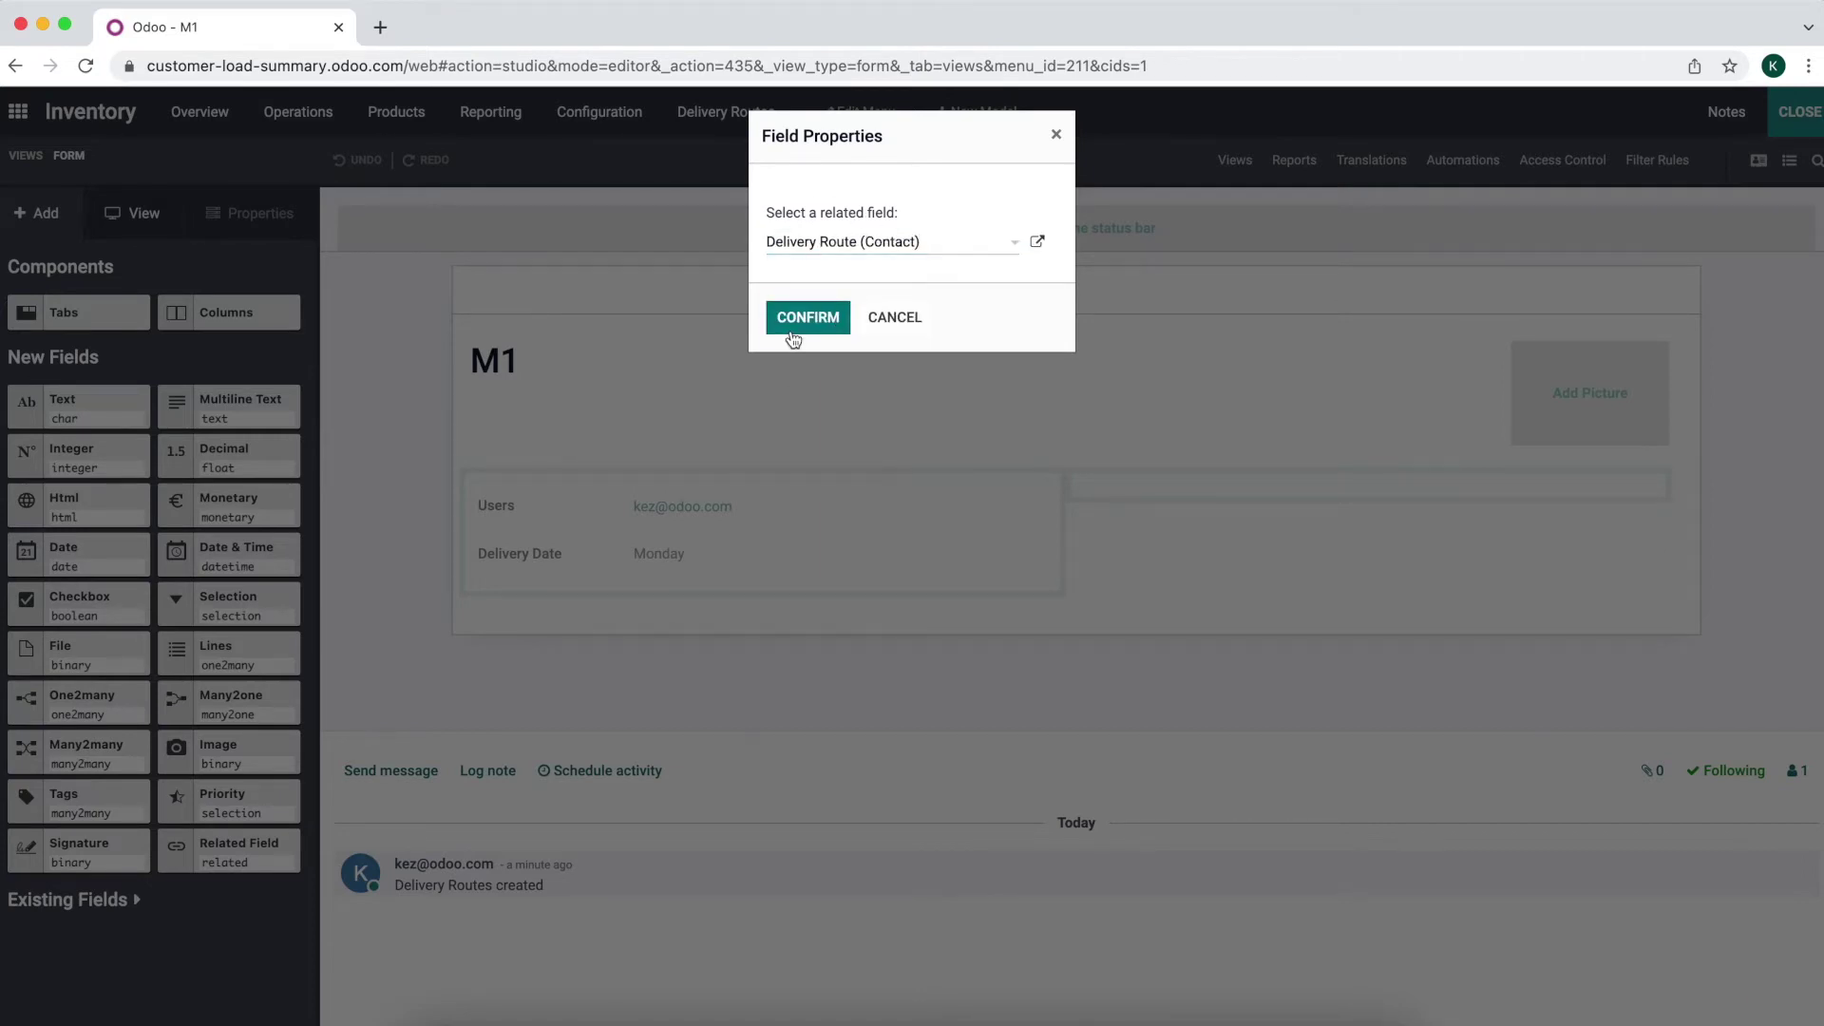
pyautogui.click(791, 328)
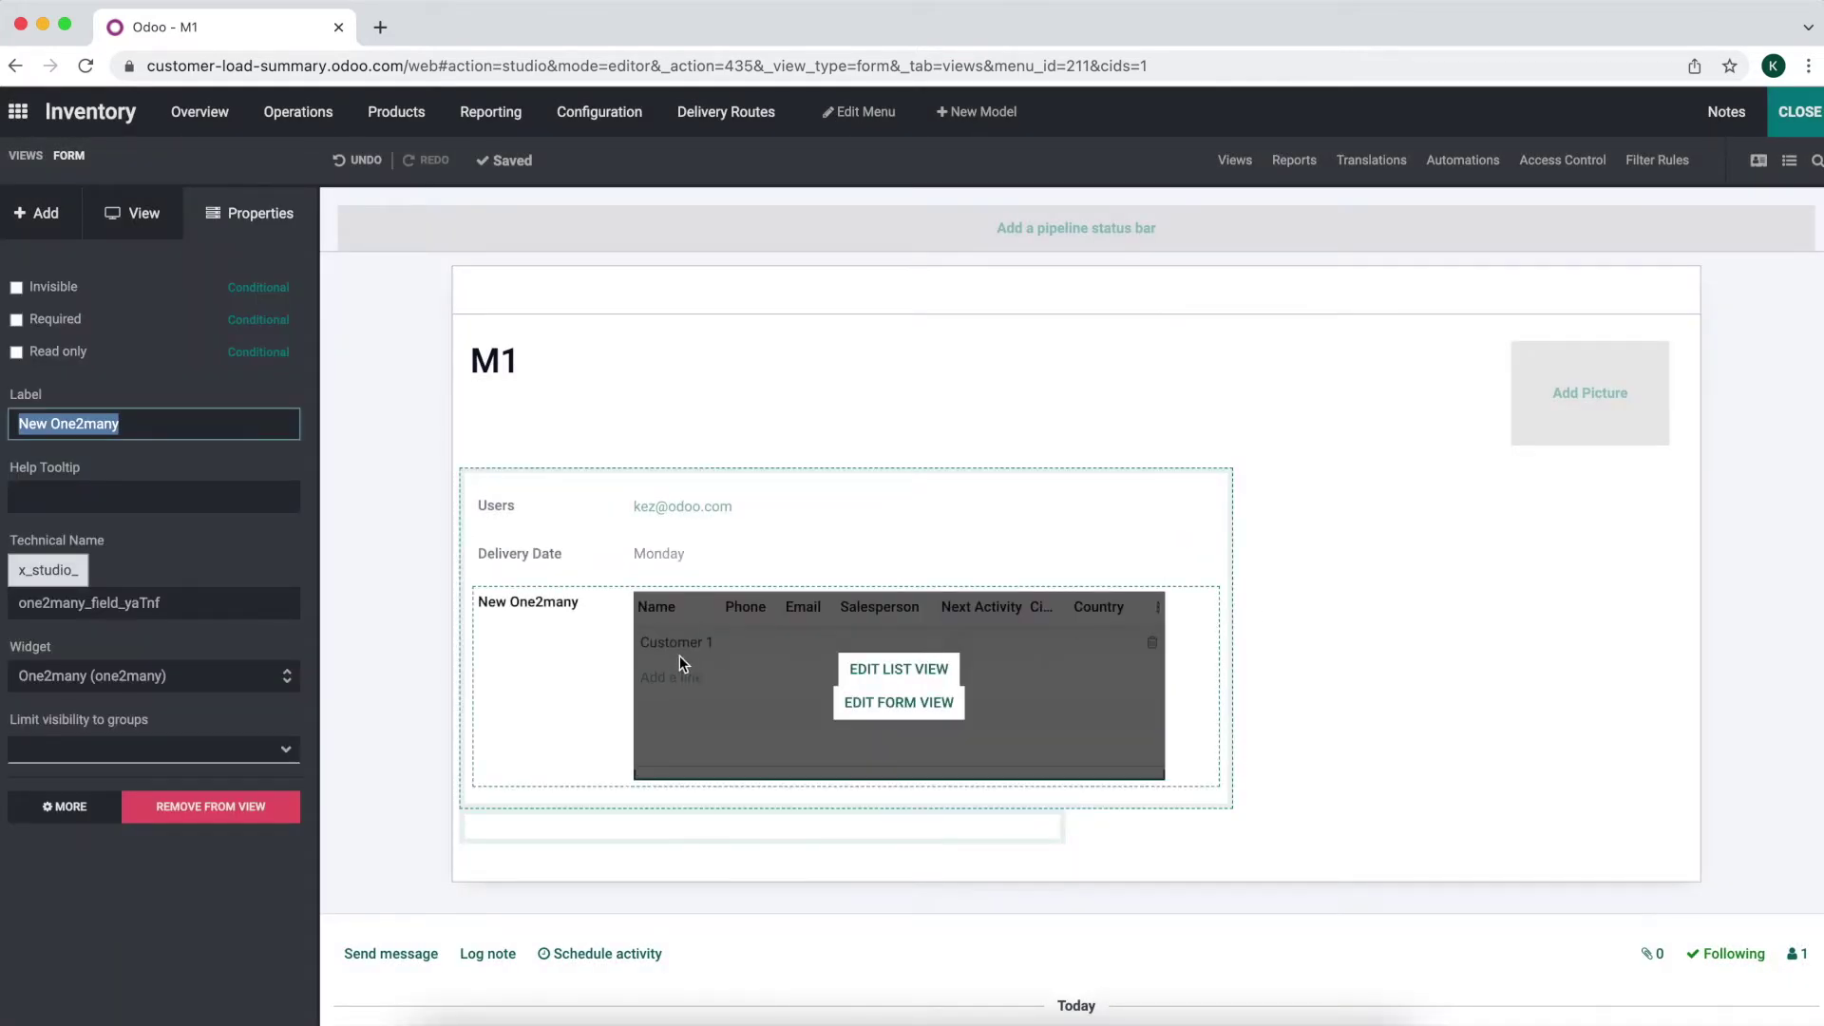
pyautogui.click(720, 657)
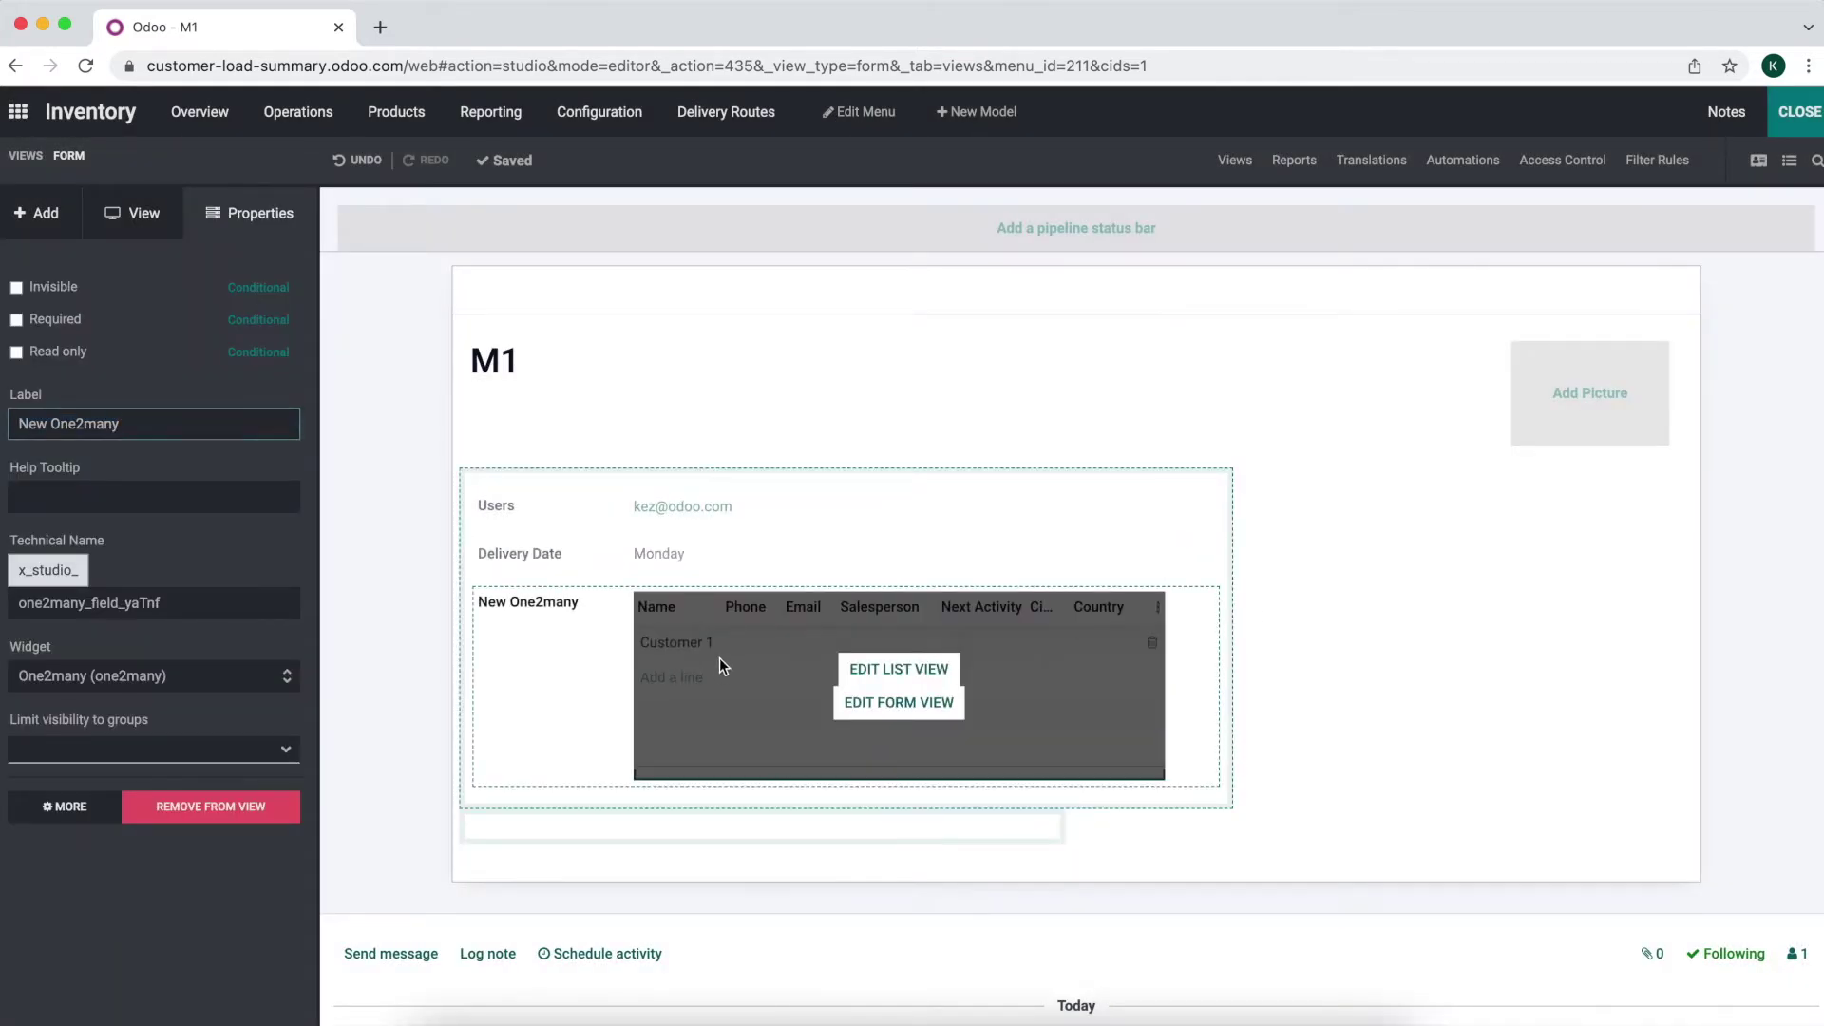
pyautogui.click(886, 671)
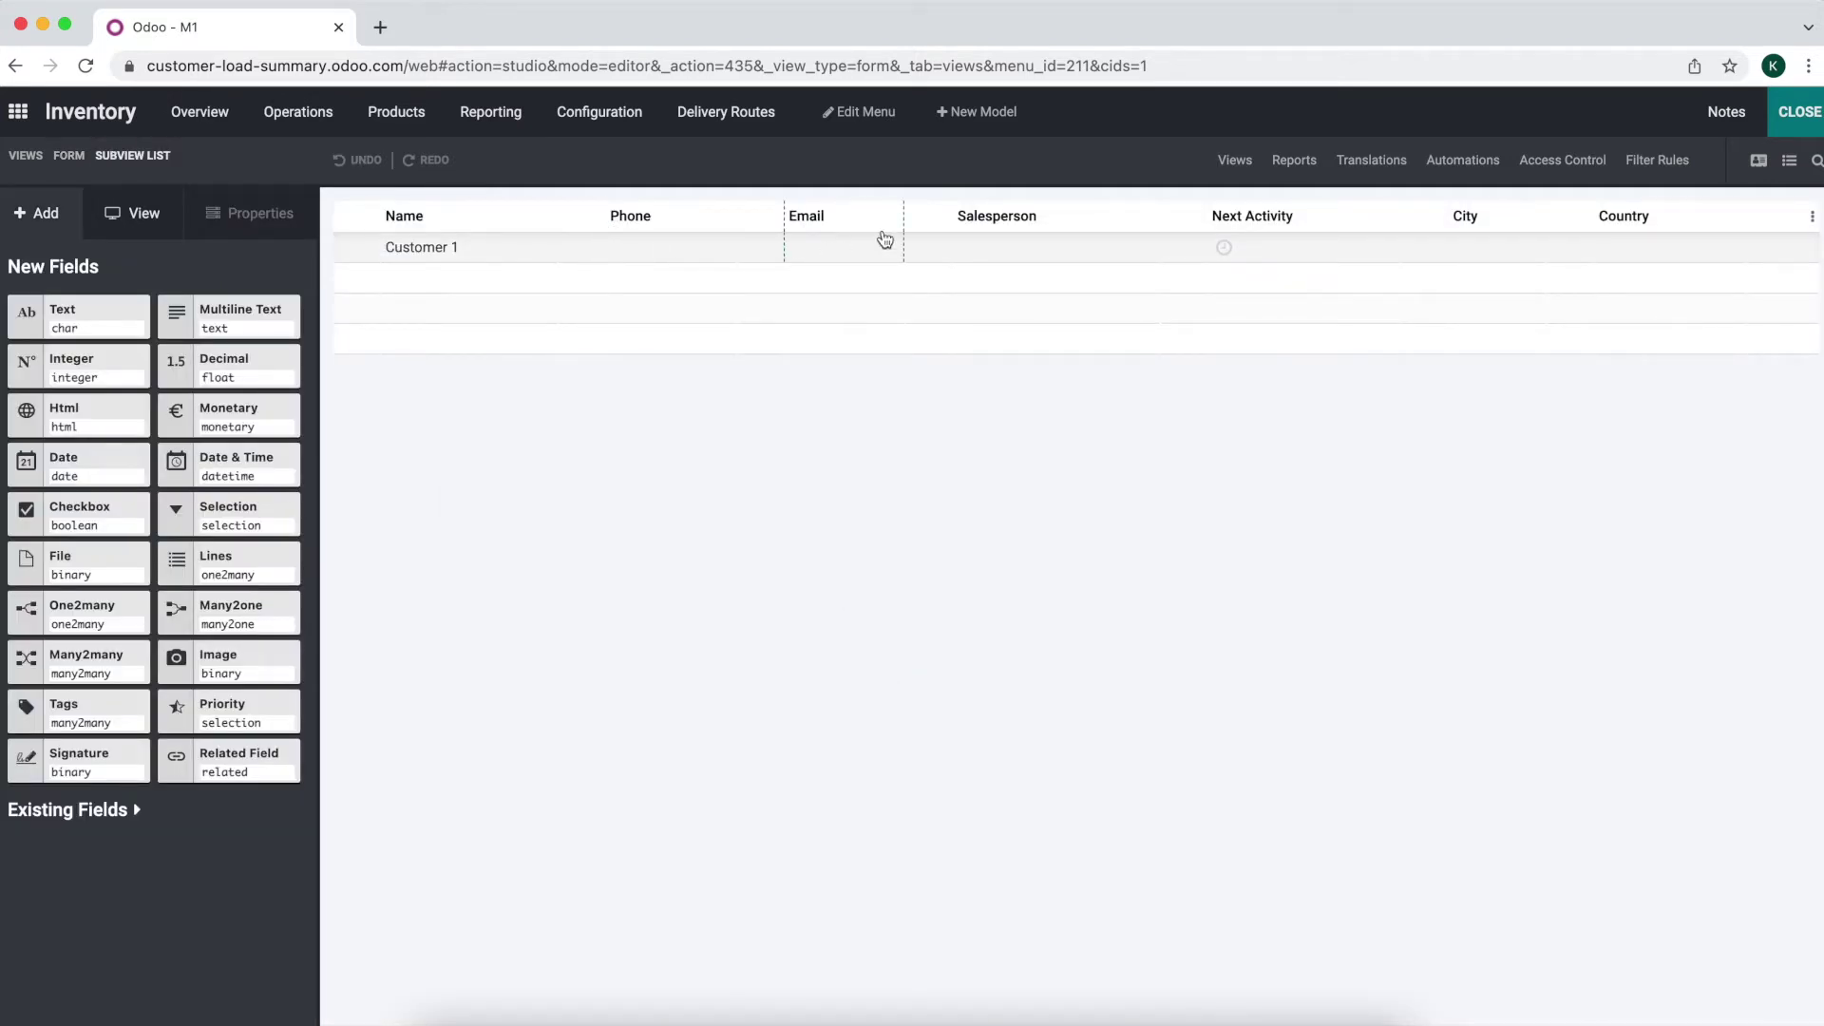
# - Remove the Next Activity and Country columns from the embedded customer list and exit Studio
pyautogui.click(1291, 259)
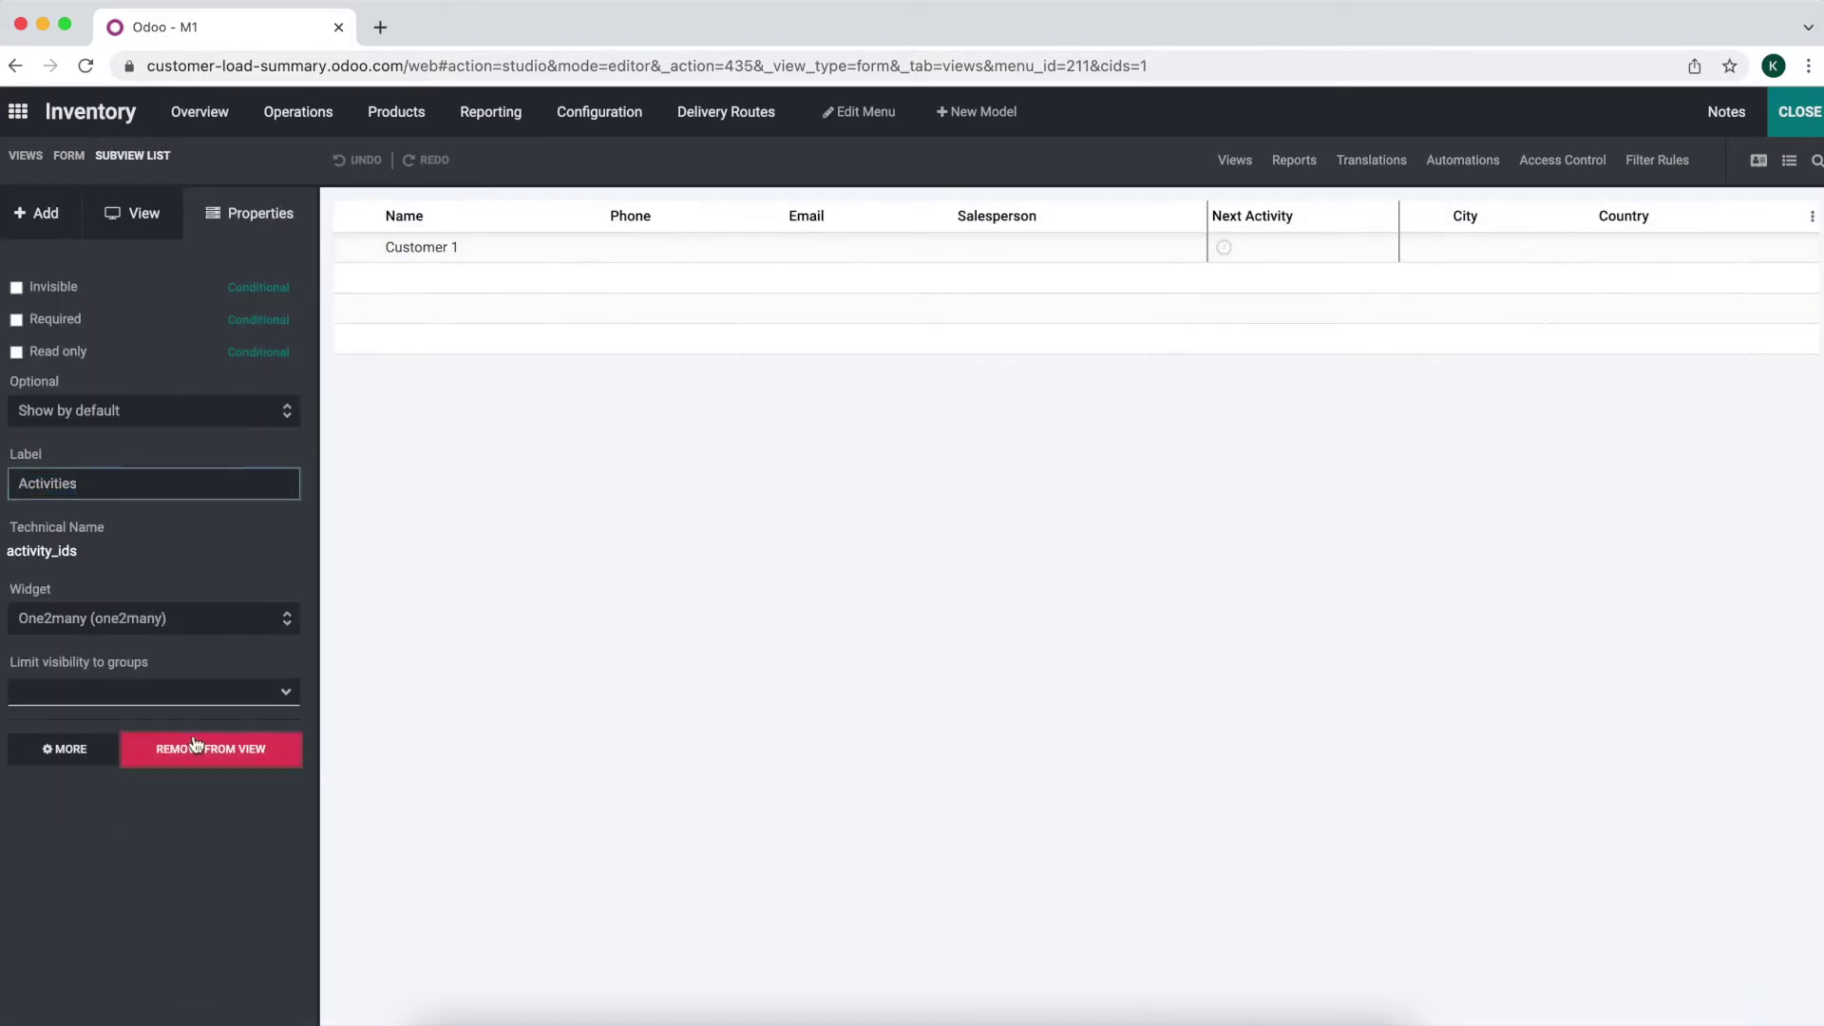
pyautogui.click(193, 744)
pyautogui.click(595, 254)
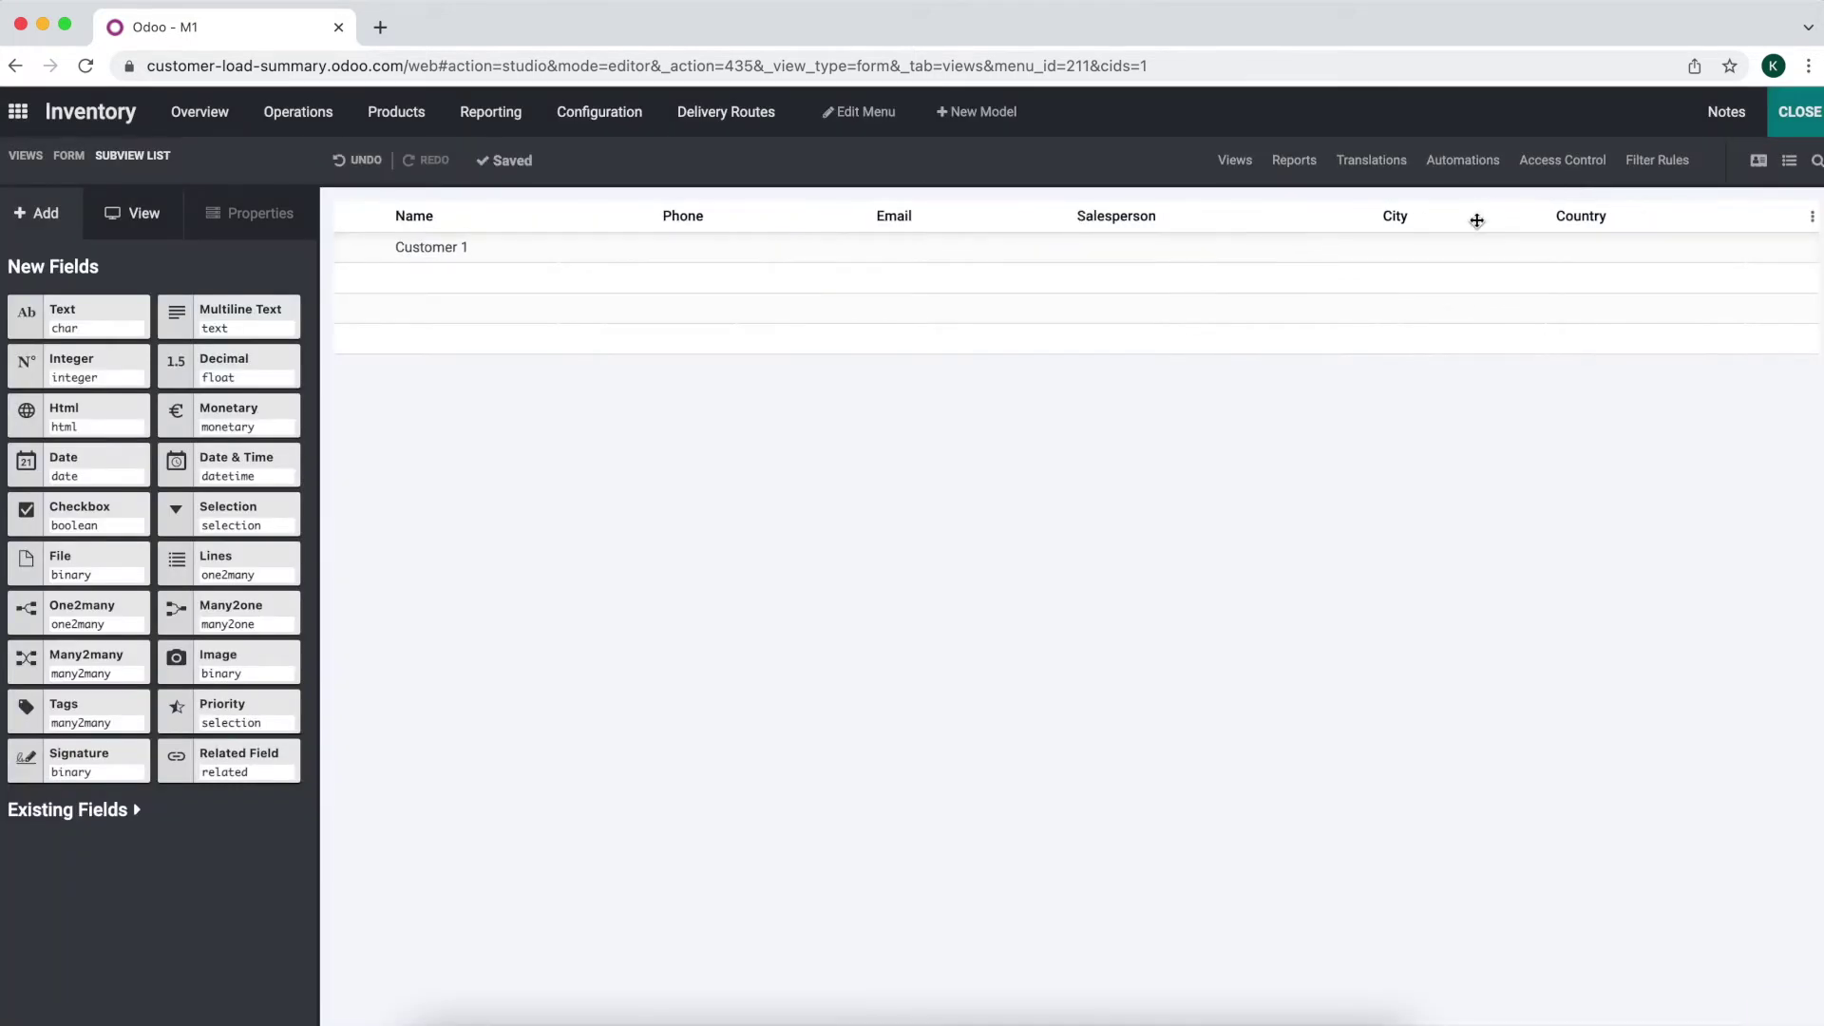
pyautogui.click(1442, 260)
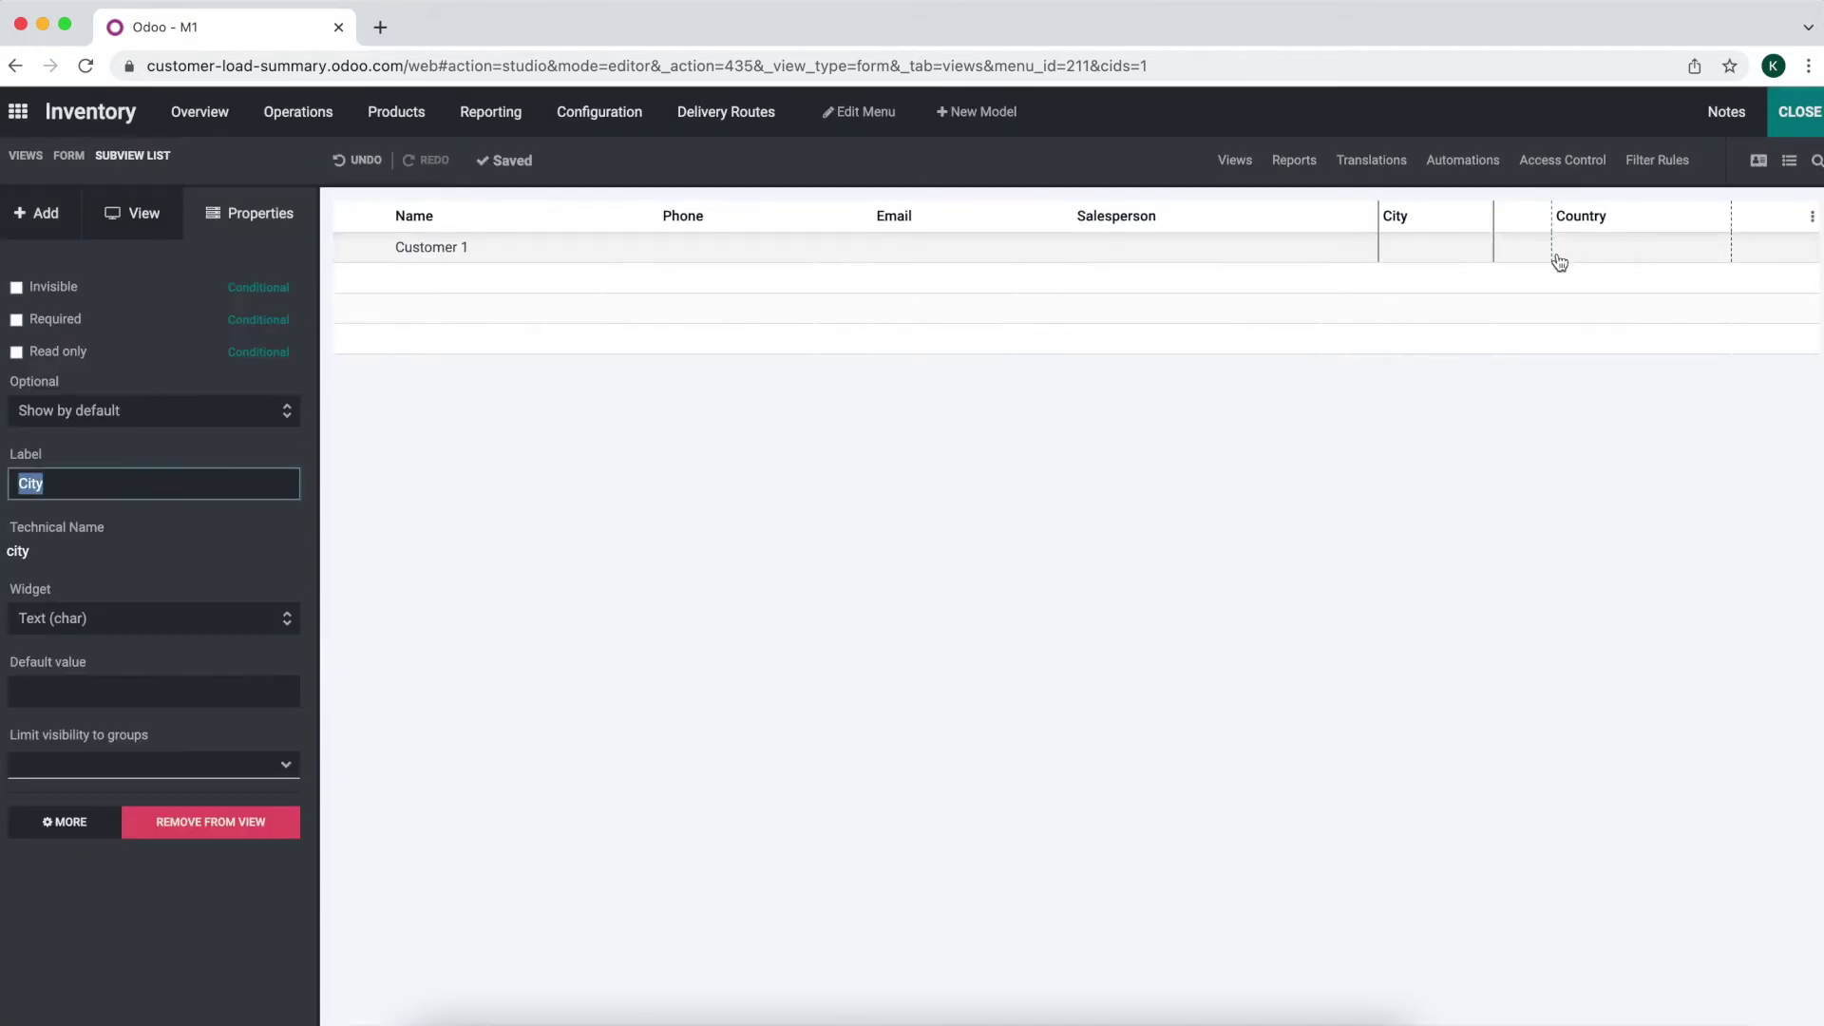
pyautogui.click(1559, 262)
pyautogui.click(211, 962)
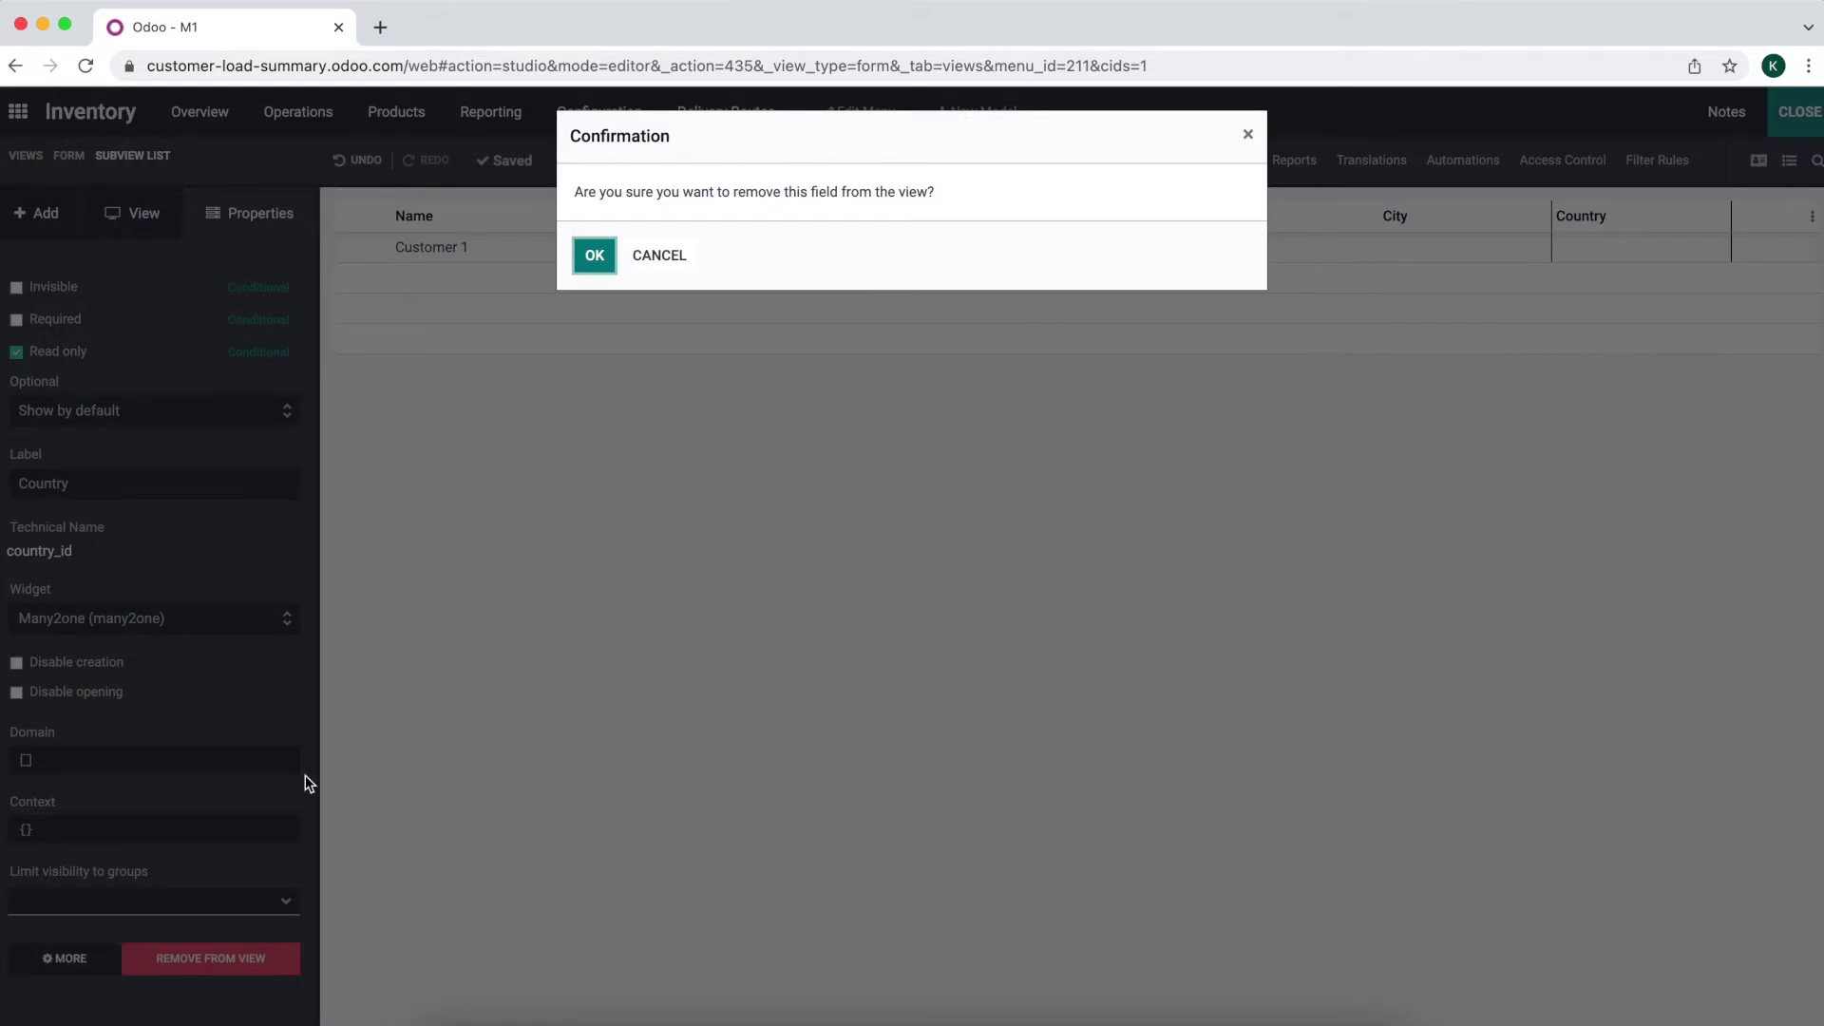
pyautogui.click(575, 266)
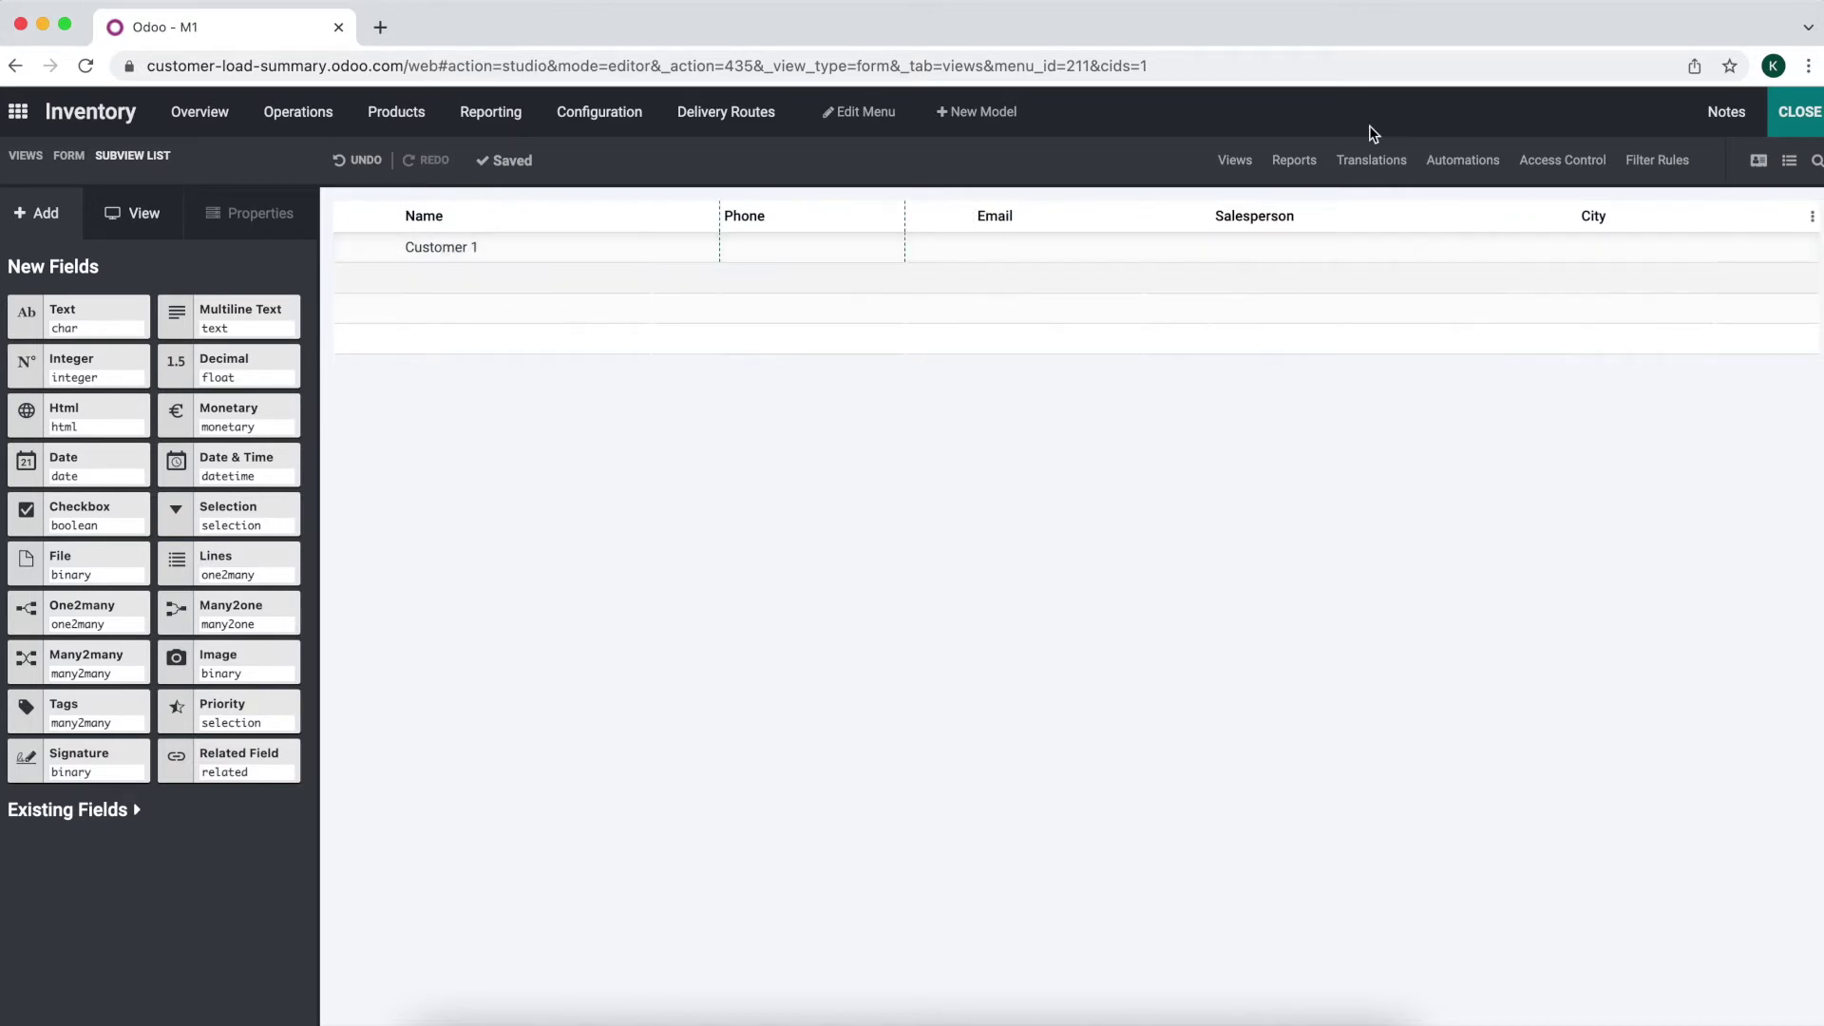
pyautogui.click(1808, 124)
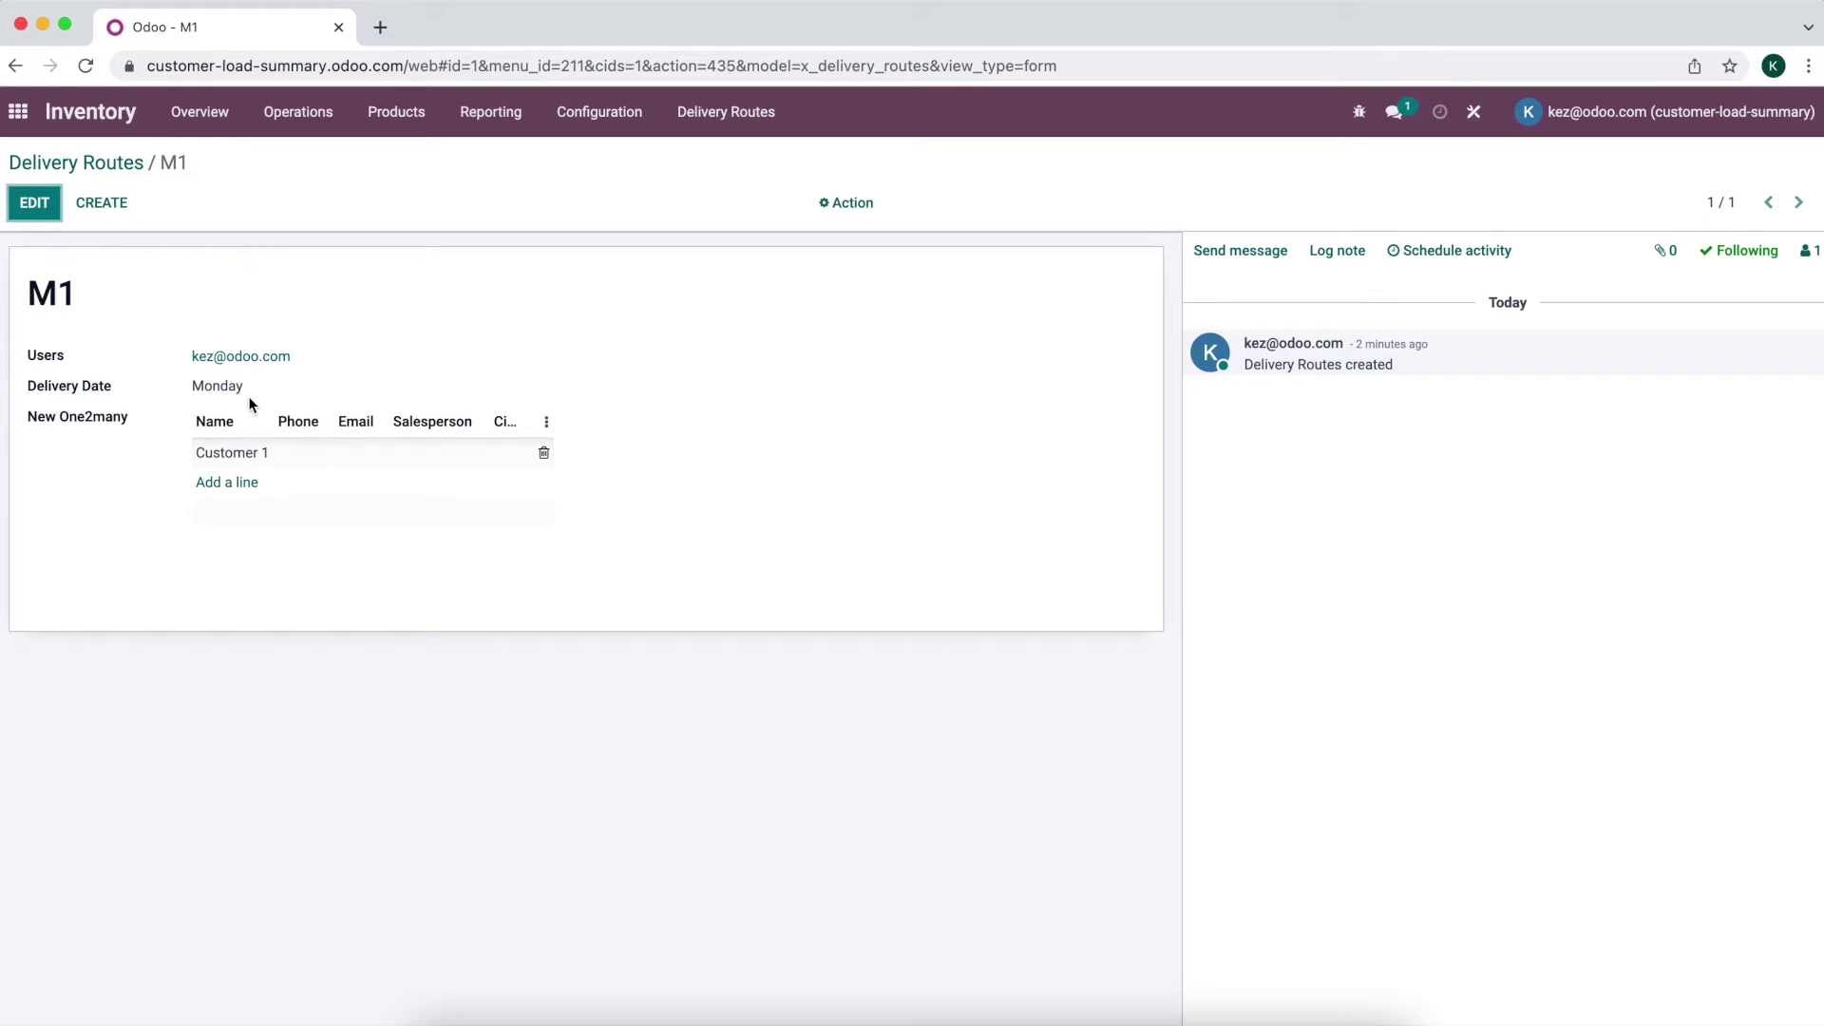
# - Relabel the New One2many field on the M1 form as Customers and close Studio
pyautogui.click(1472, 116)
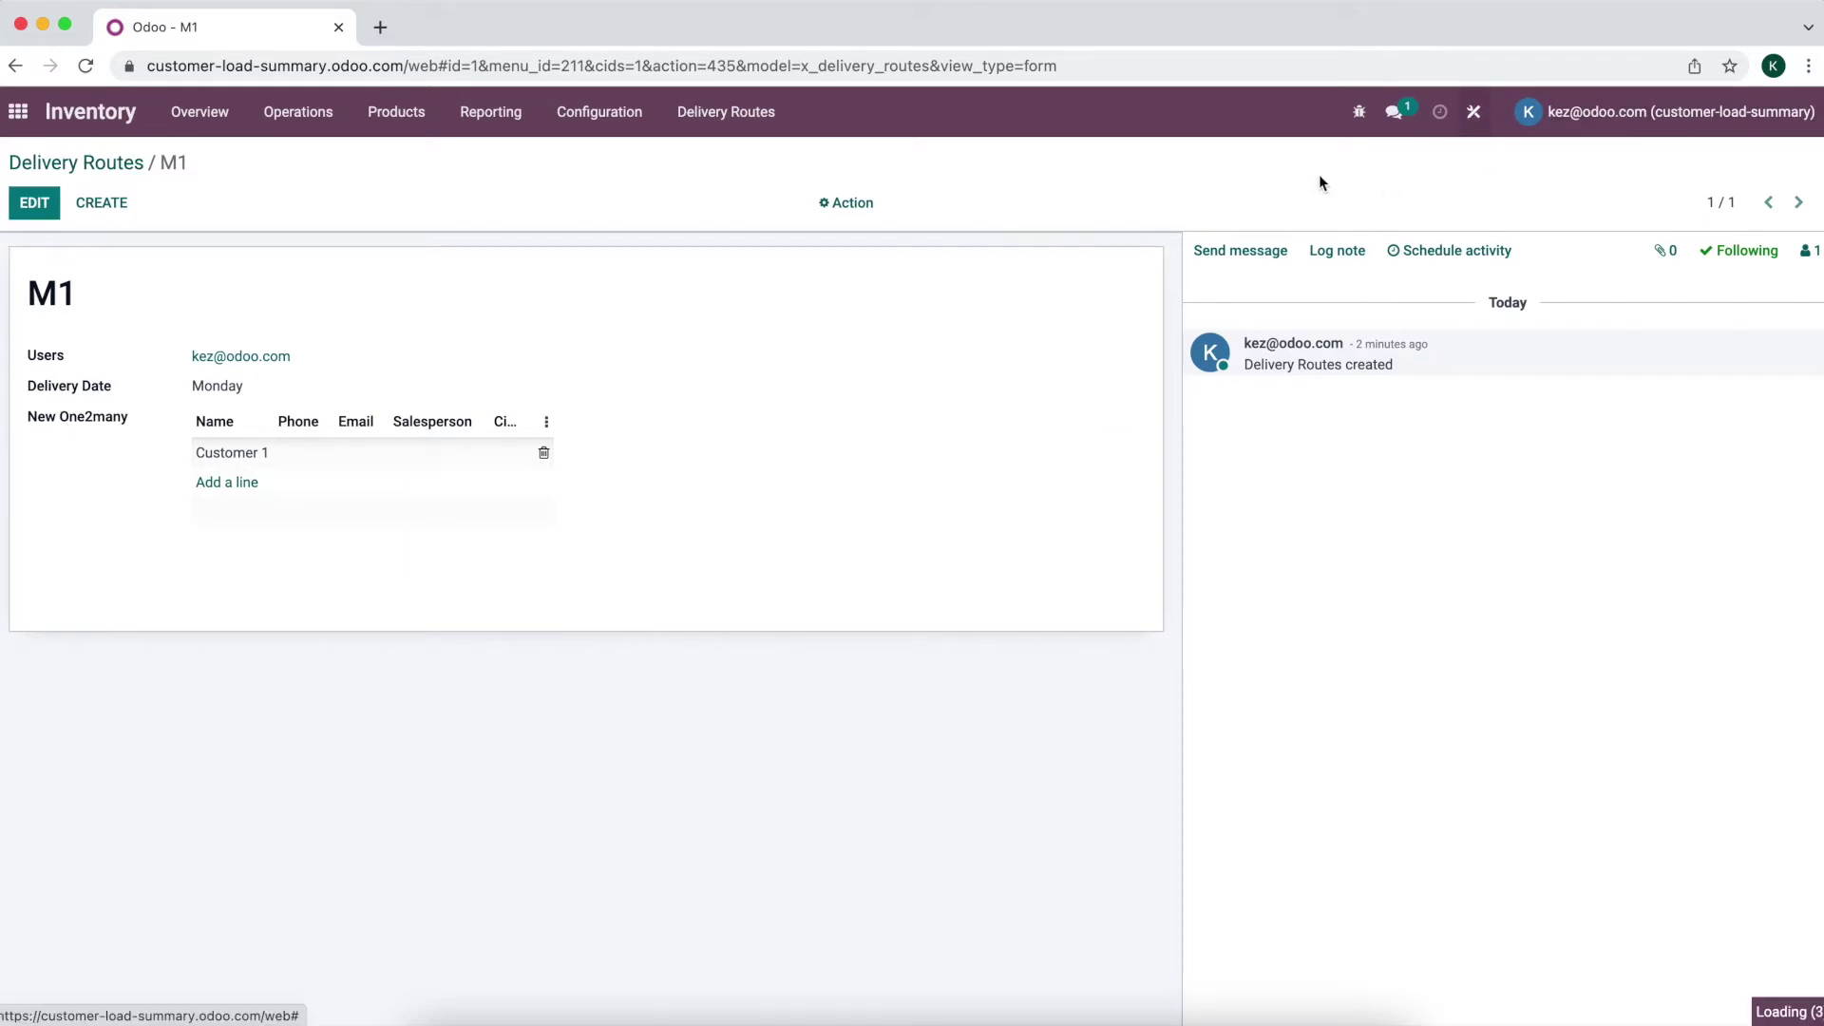
pyautogui.click(529, 605)
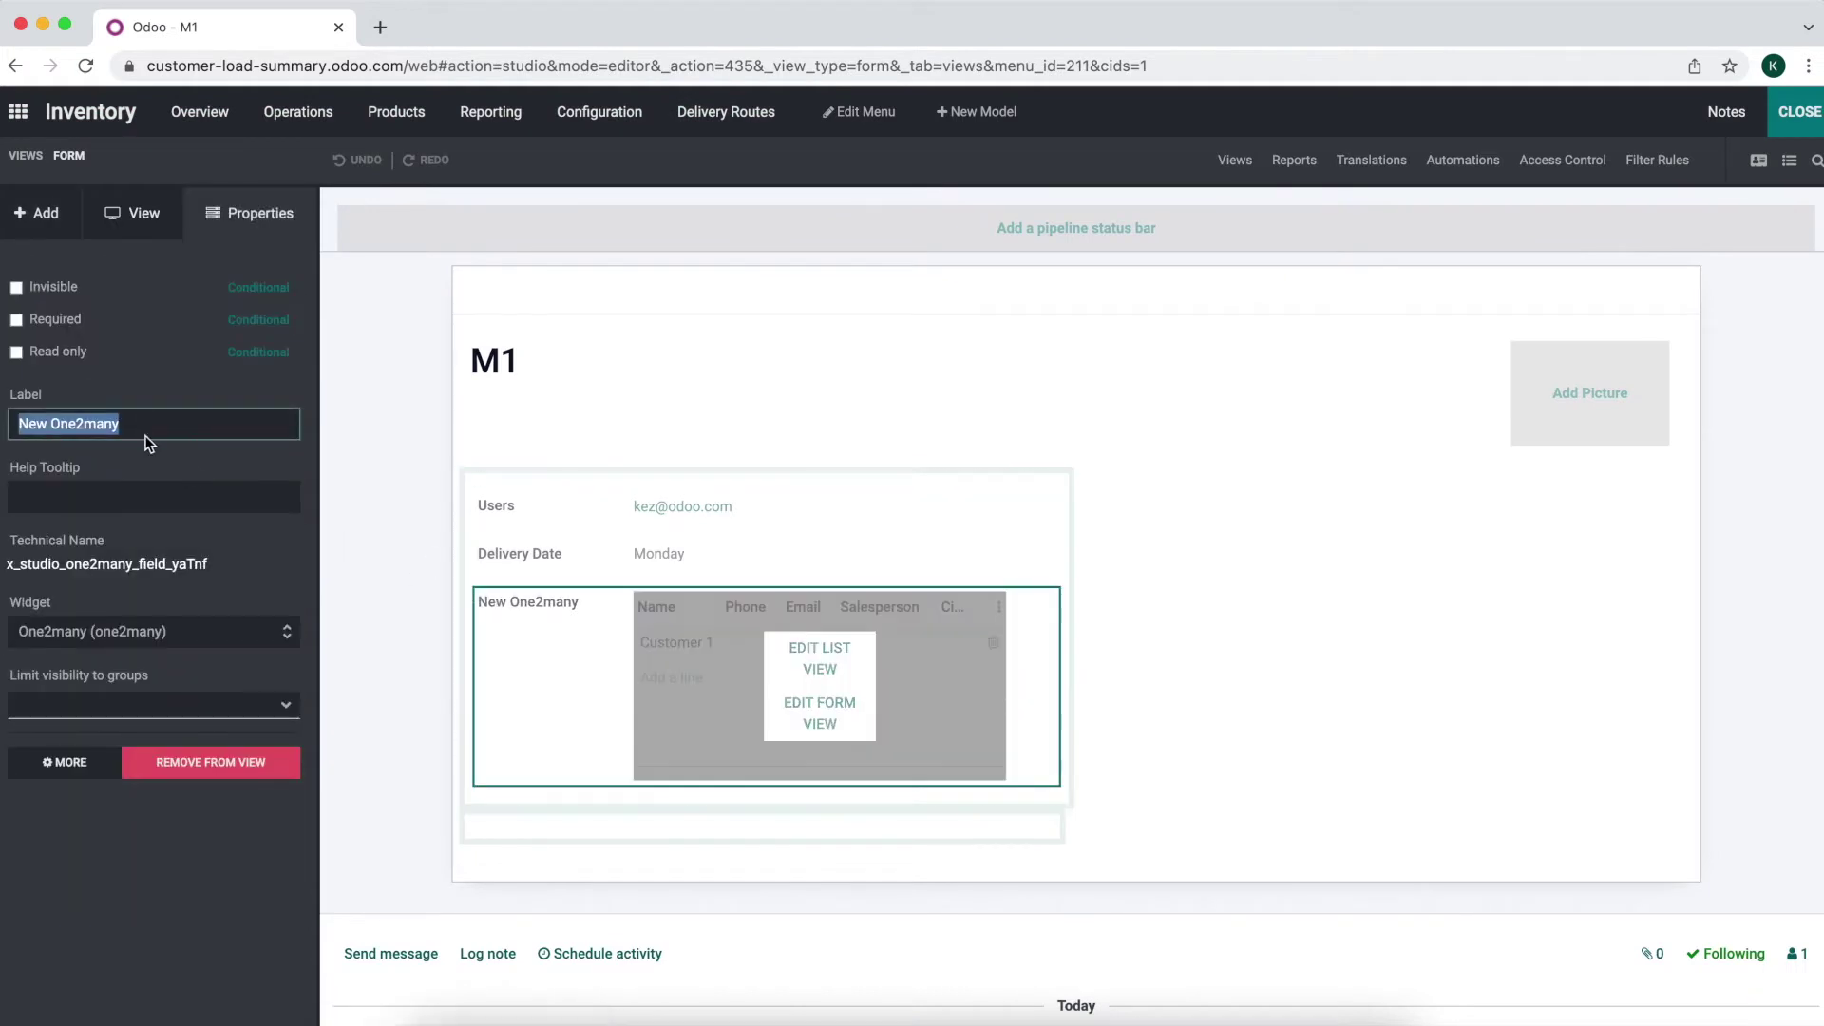
pyautogui.write('Customers')
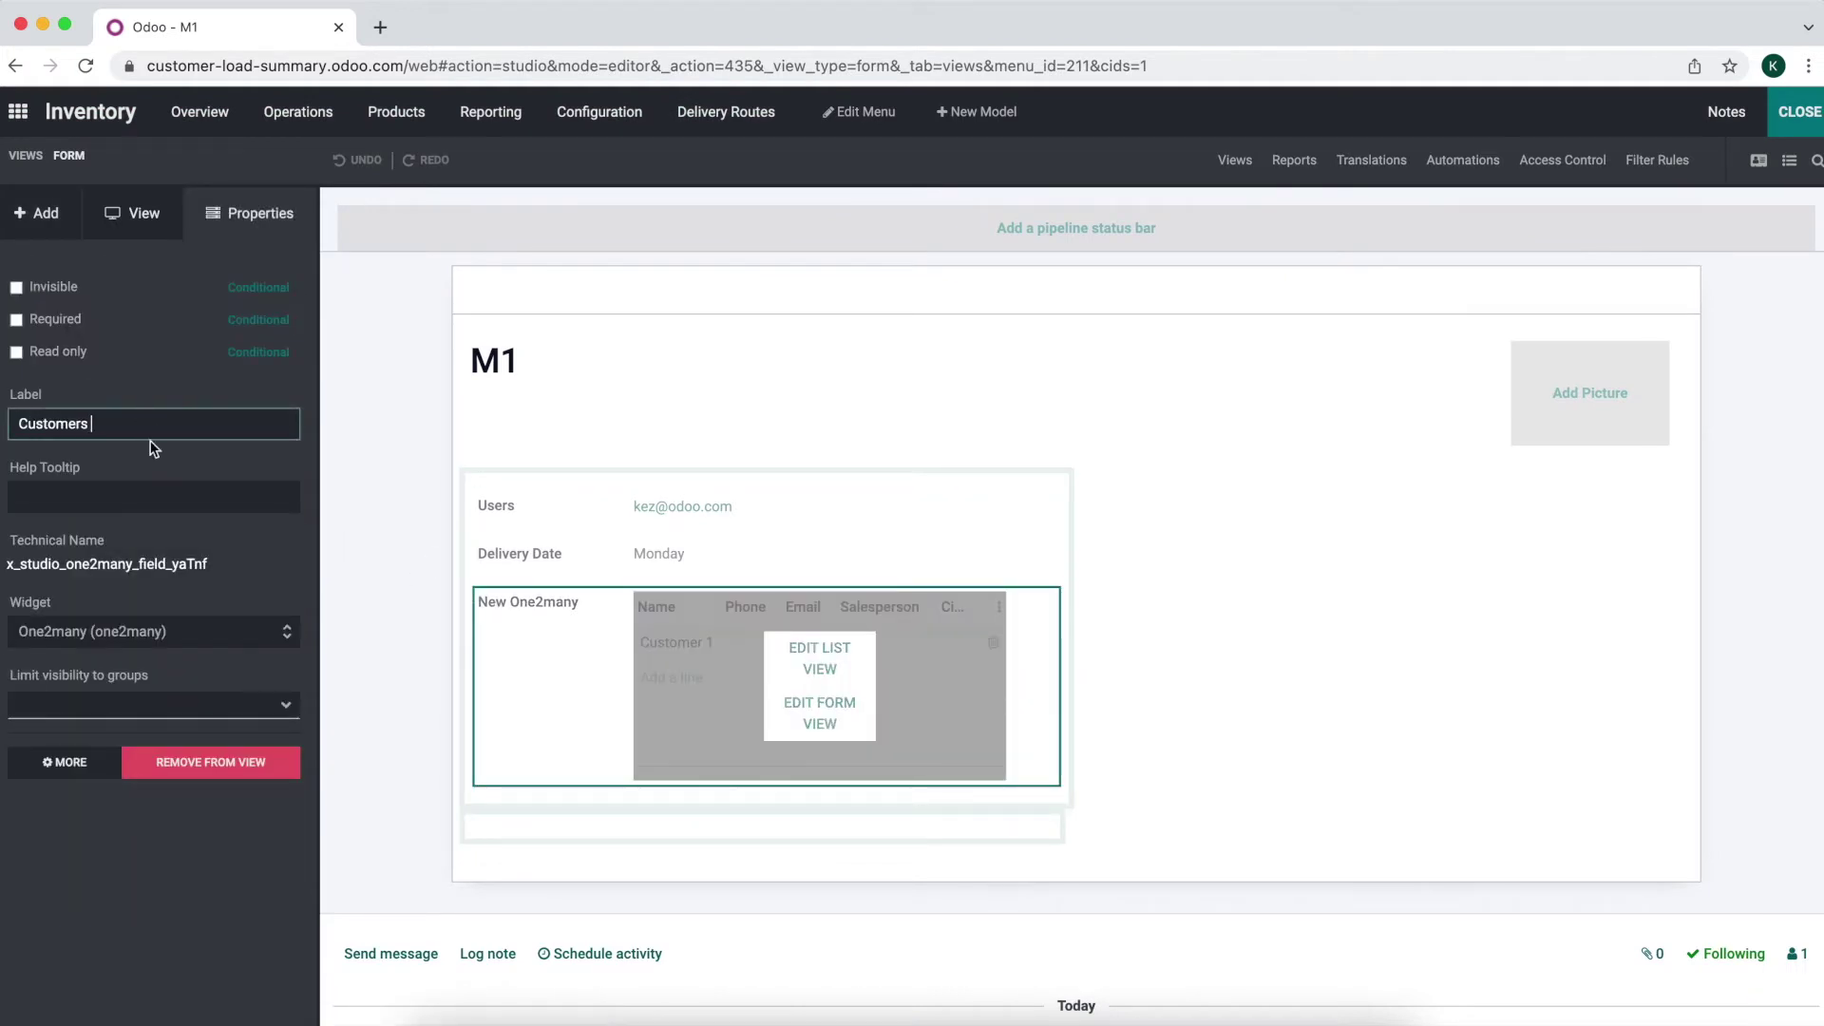
pyautogui.click(141, 460)
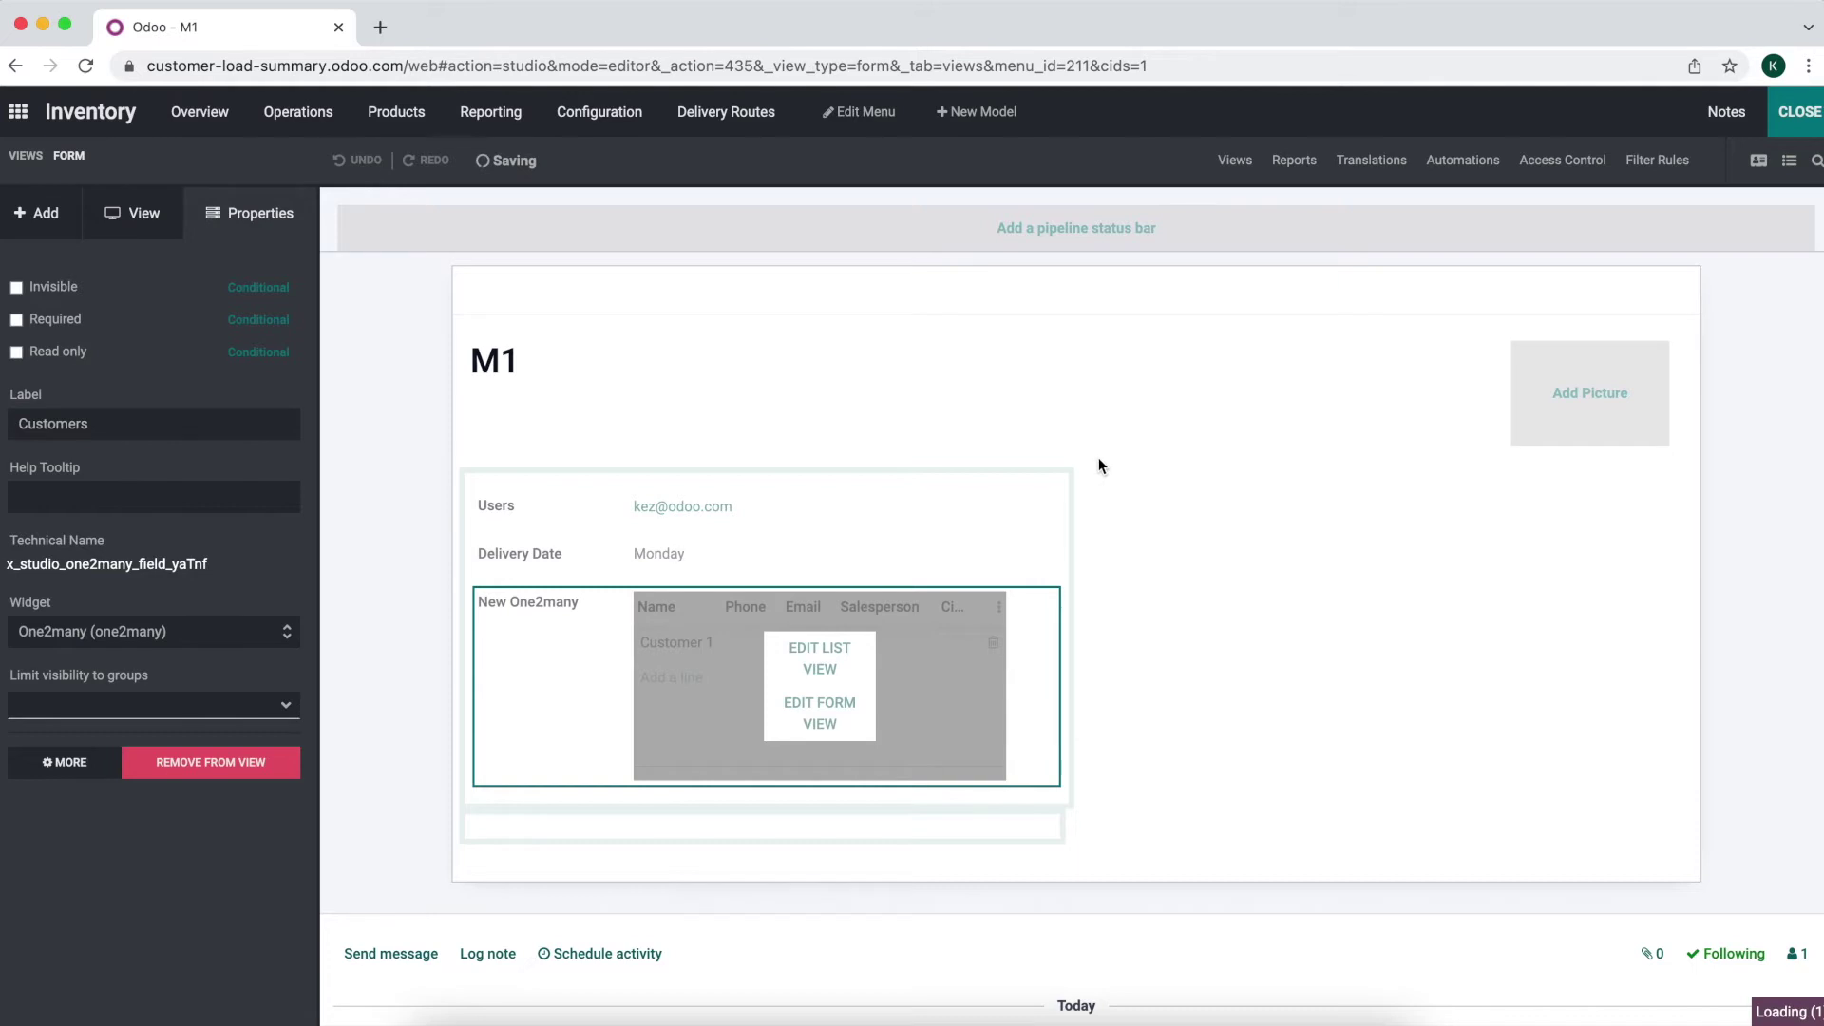
pyautogui.click(1780, 111)
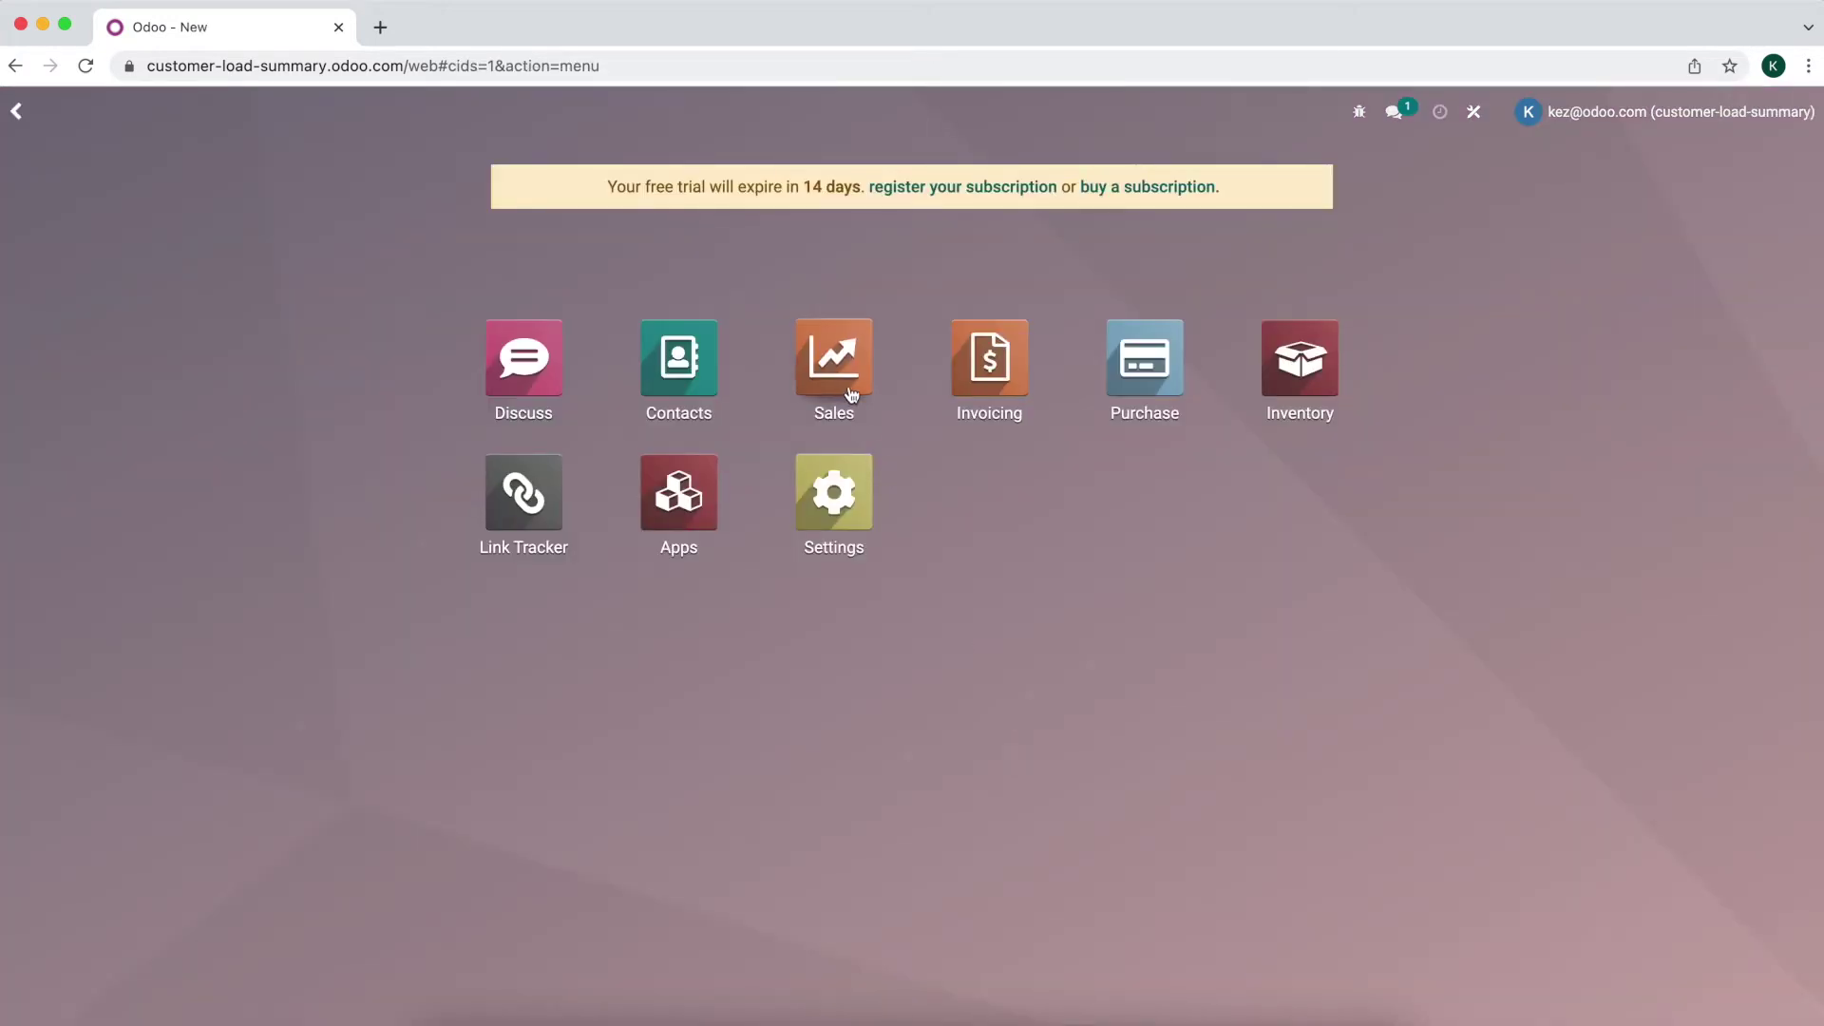
# - Create and save a new product named Product 1 in Inventory
pyautogui.click(1278, 380)
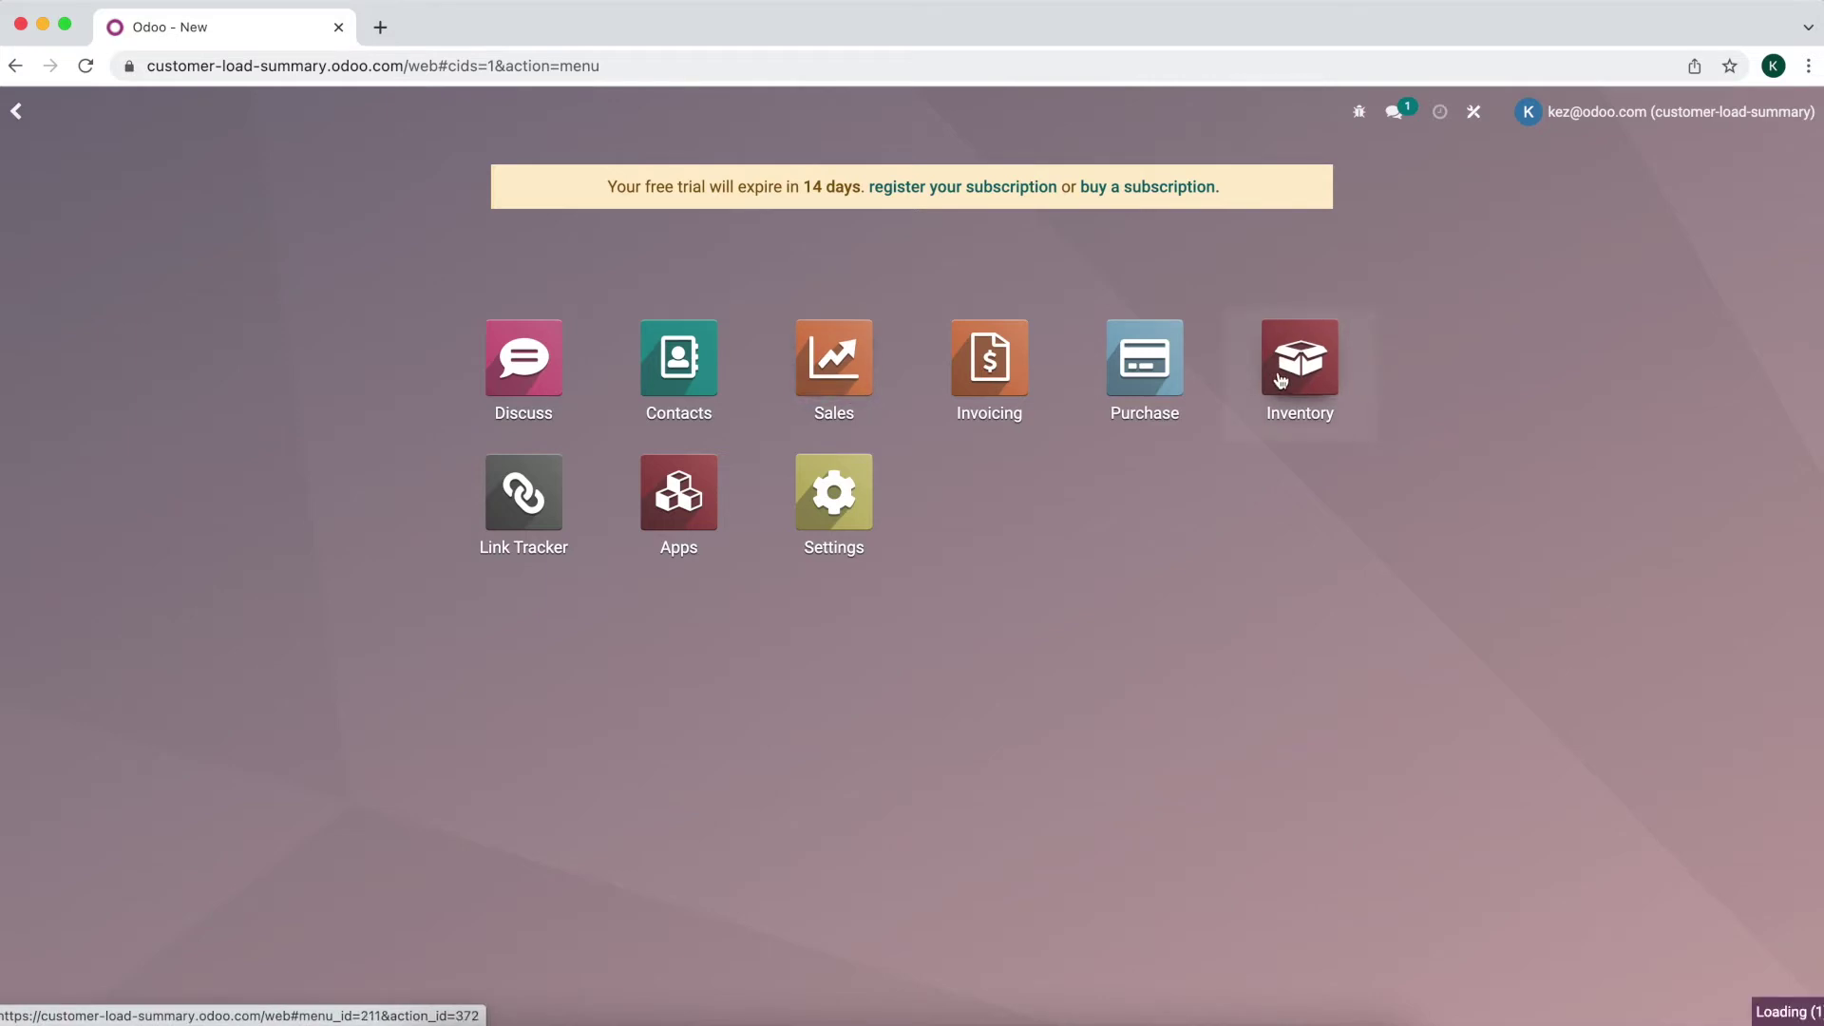
pyautogui.click(409, 114)
pyautogui.click(425, 152)
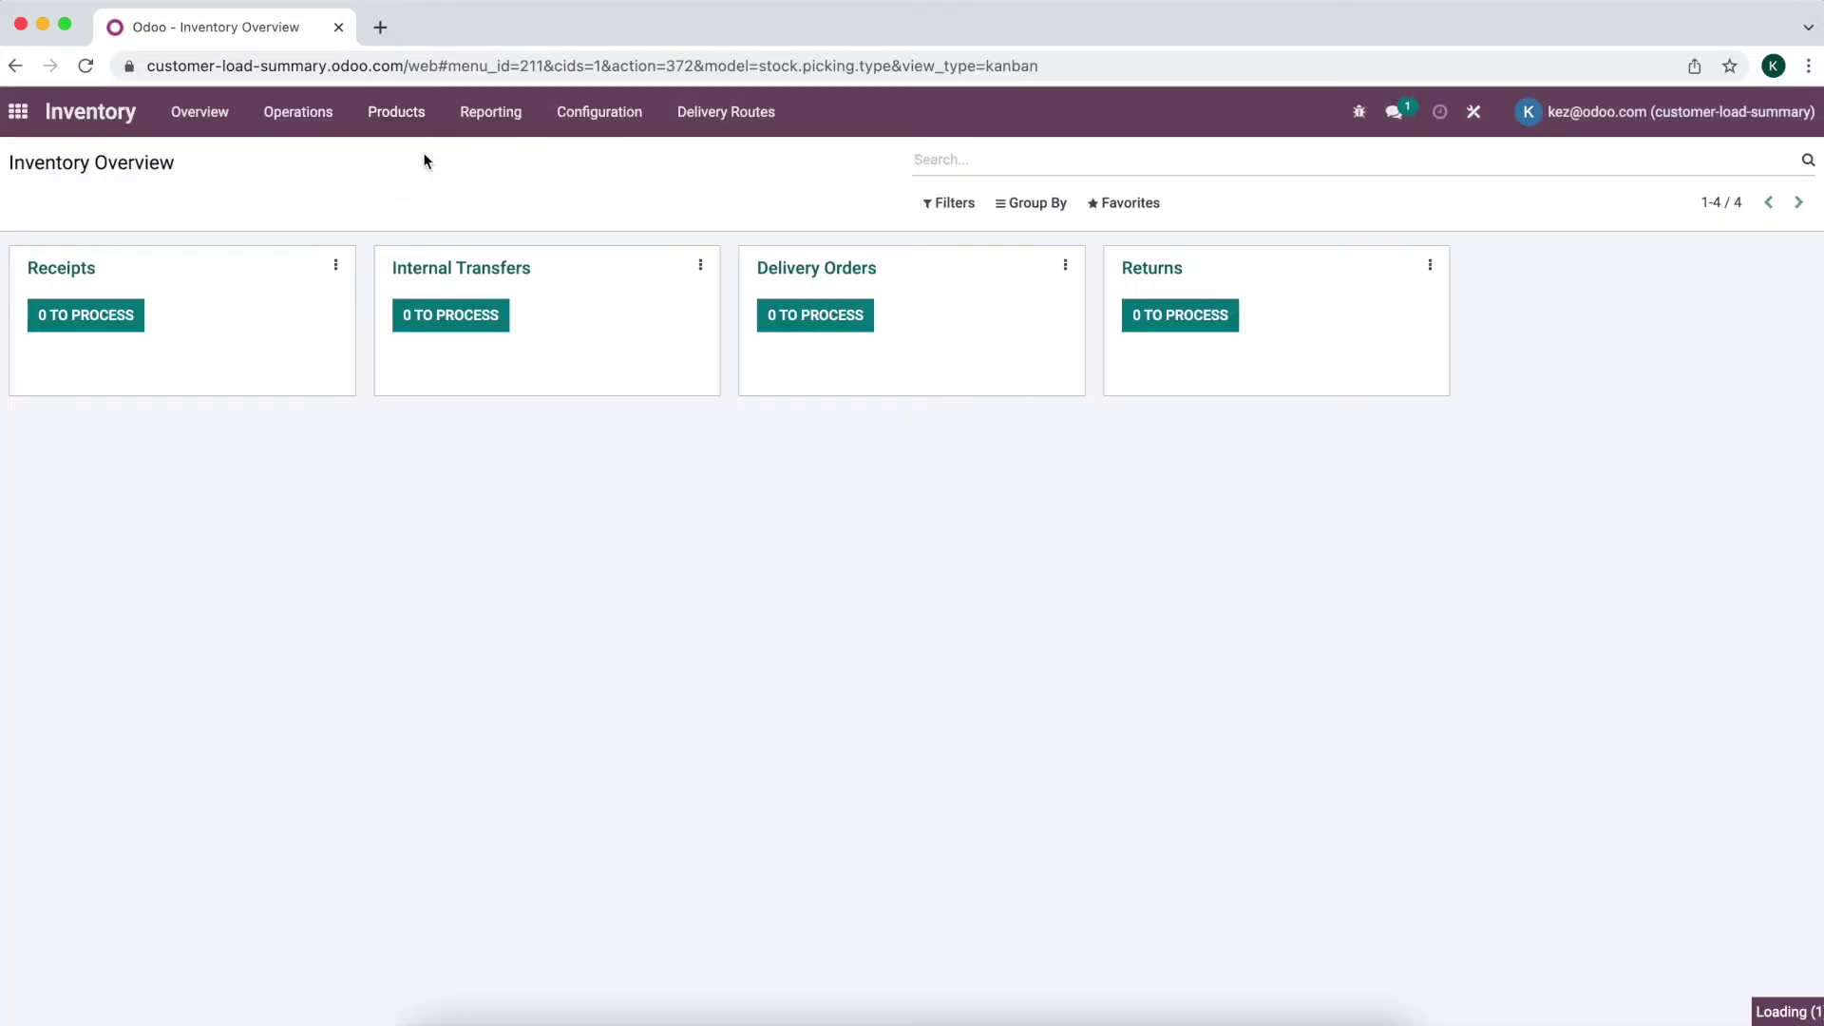
pyautogui.click(59, 207)
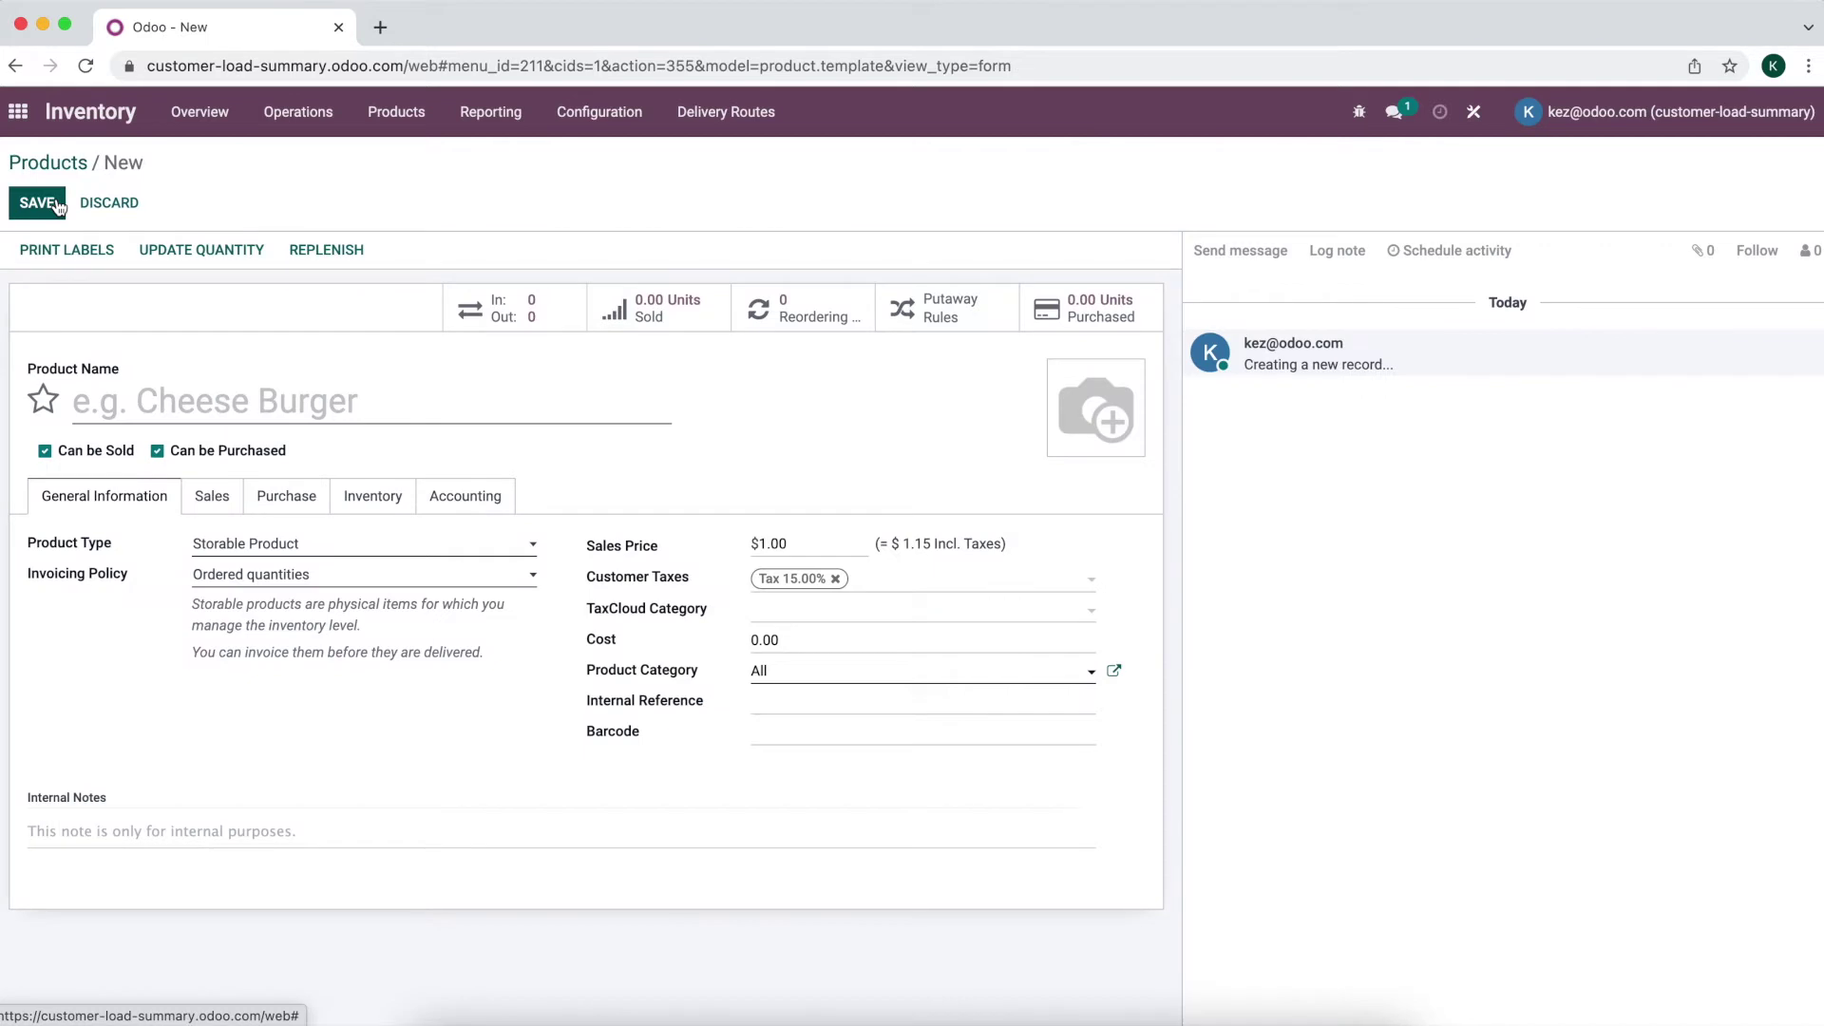
pyautogui.write('Product 1')
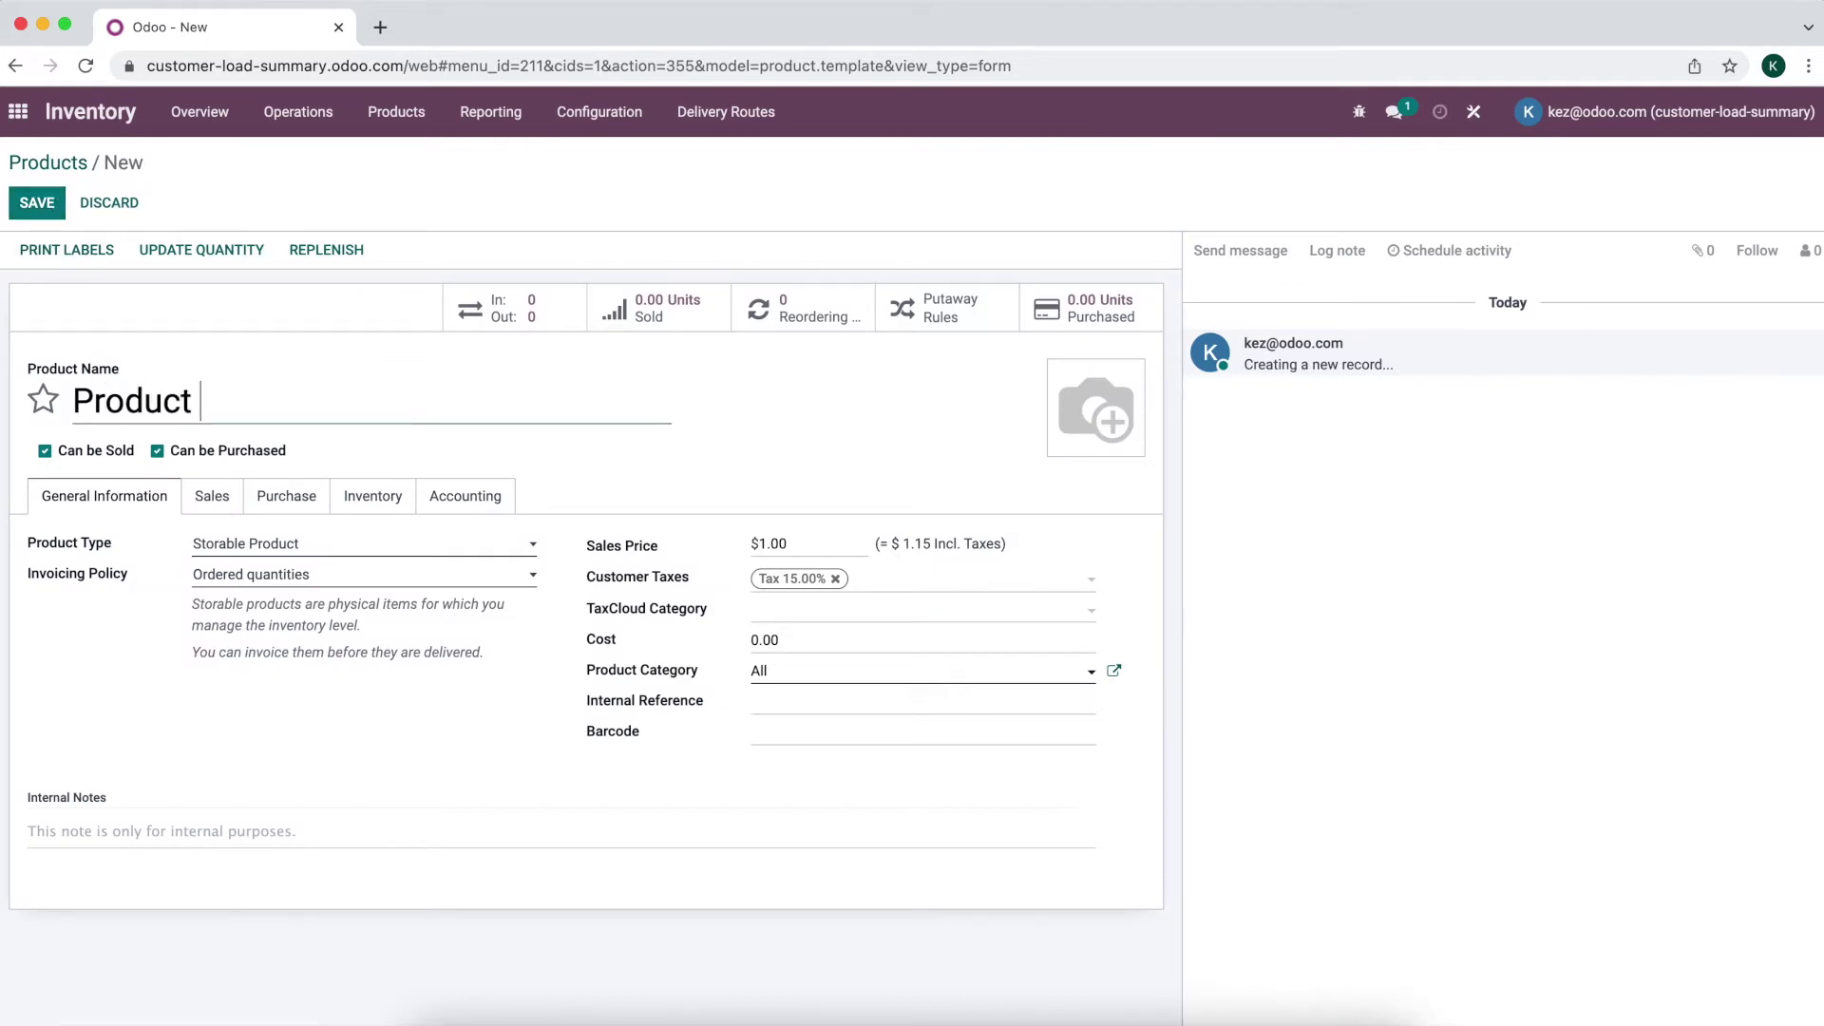
pyautogui.click(31, 205)
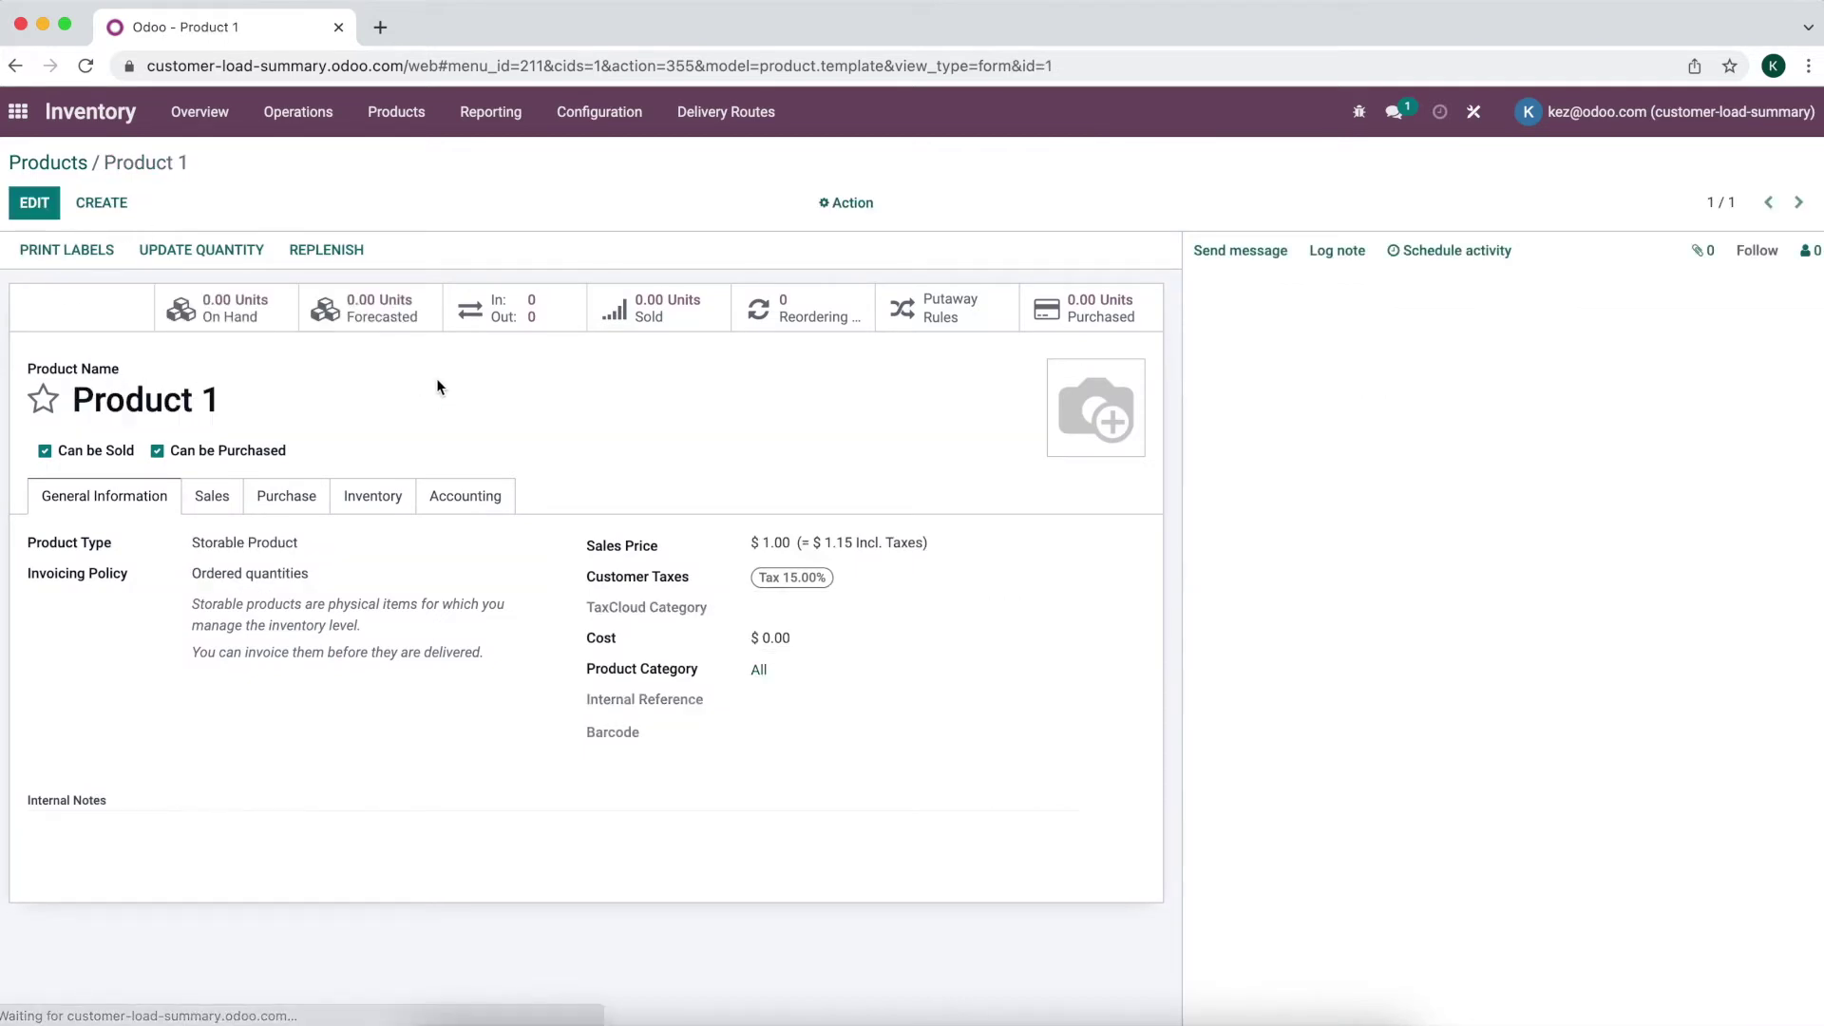
# - Set Product 1's on-hand quantity to 100 in WH/Stock and apply it
pyautogui.click(215, 253)
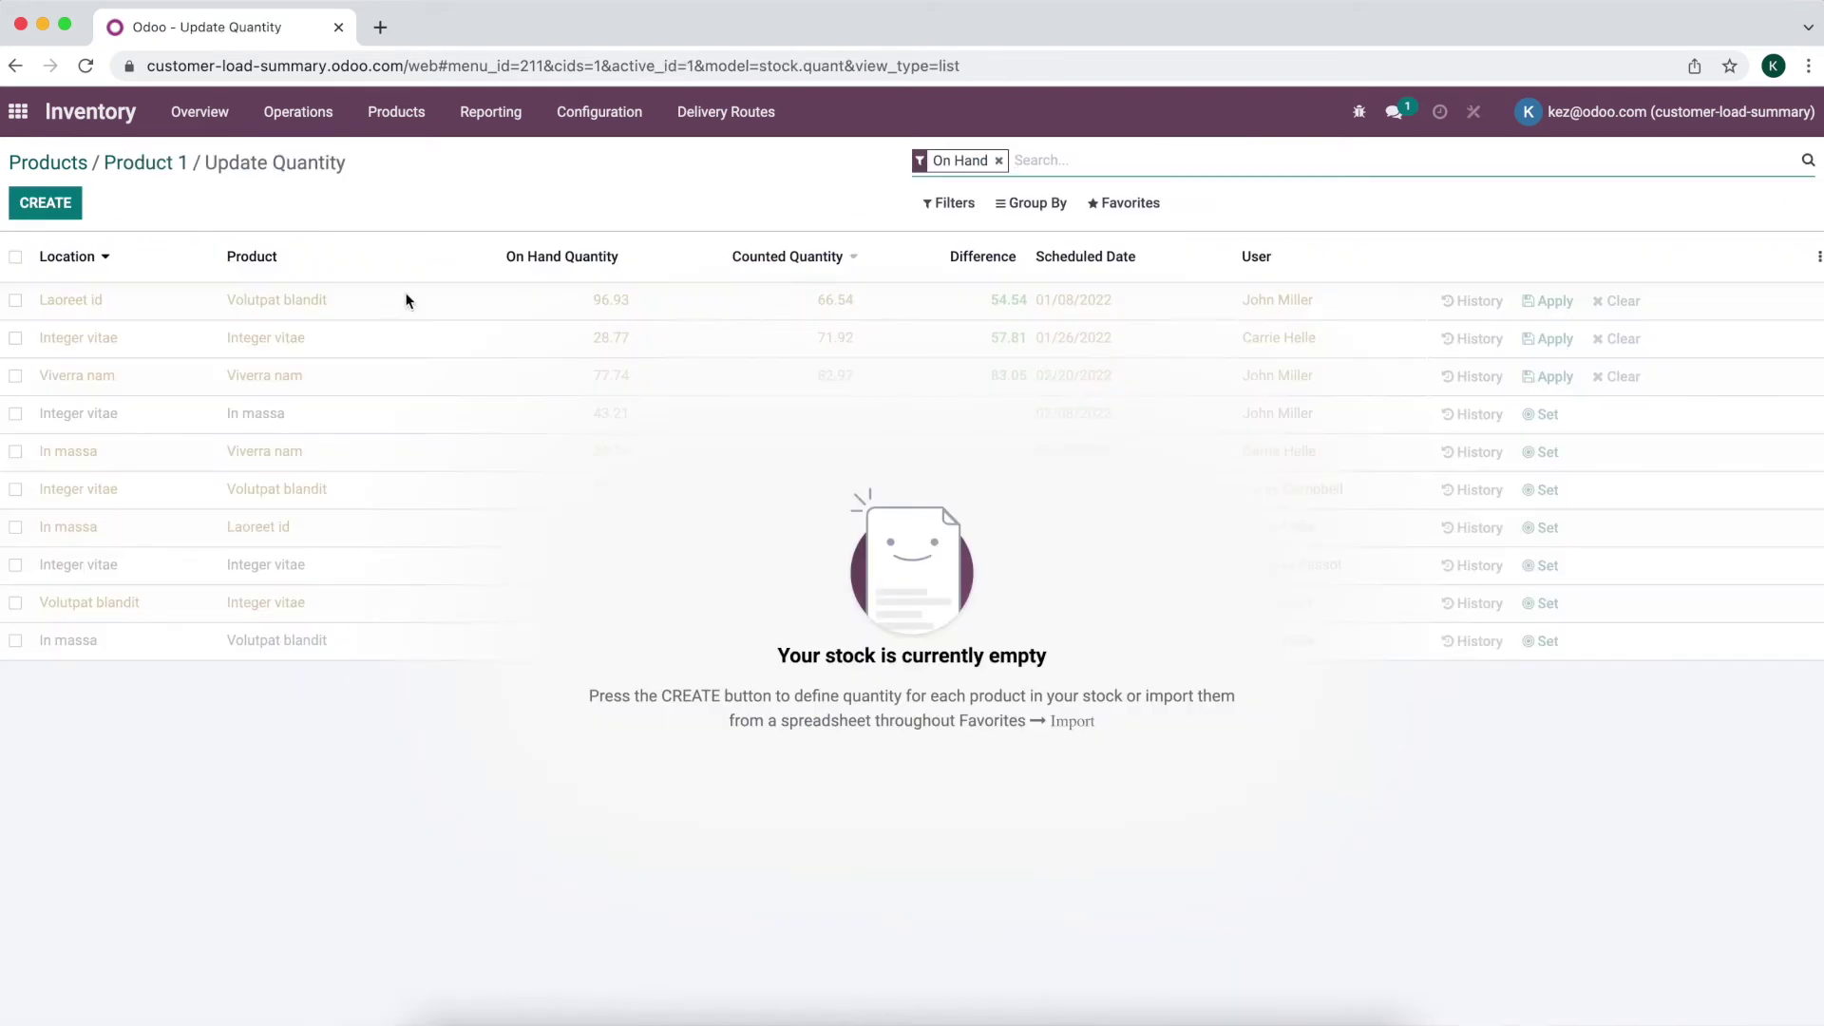
pyautogui.click(78, 207)
pyautogui.click(787, 302)
pyautogui.write('100')
pyautogui.click(944, 458)
pyautogui.click(1544, 306)
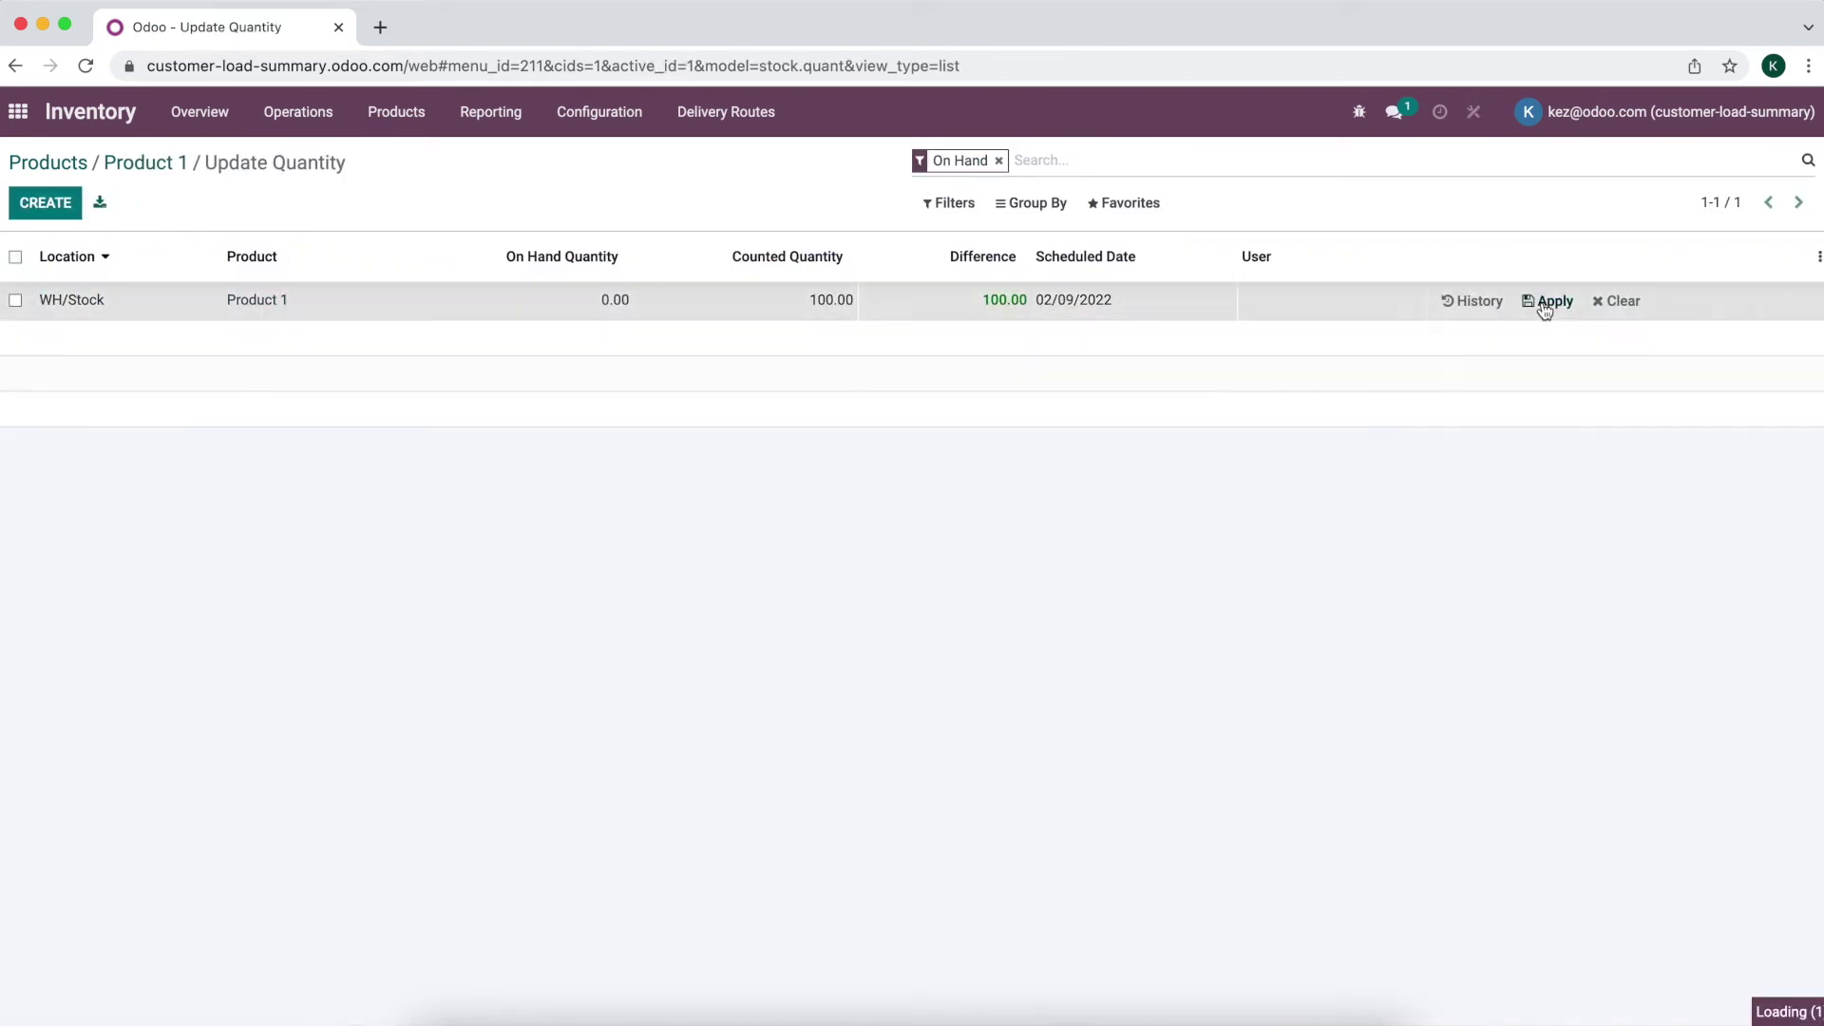
pyautogui.click(1542, 302)
pyautogui.click(59, 159)
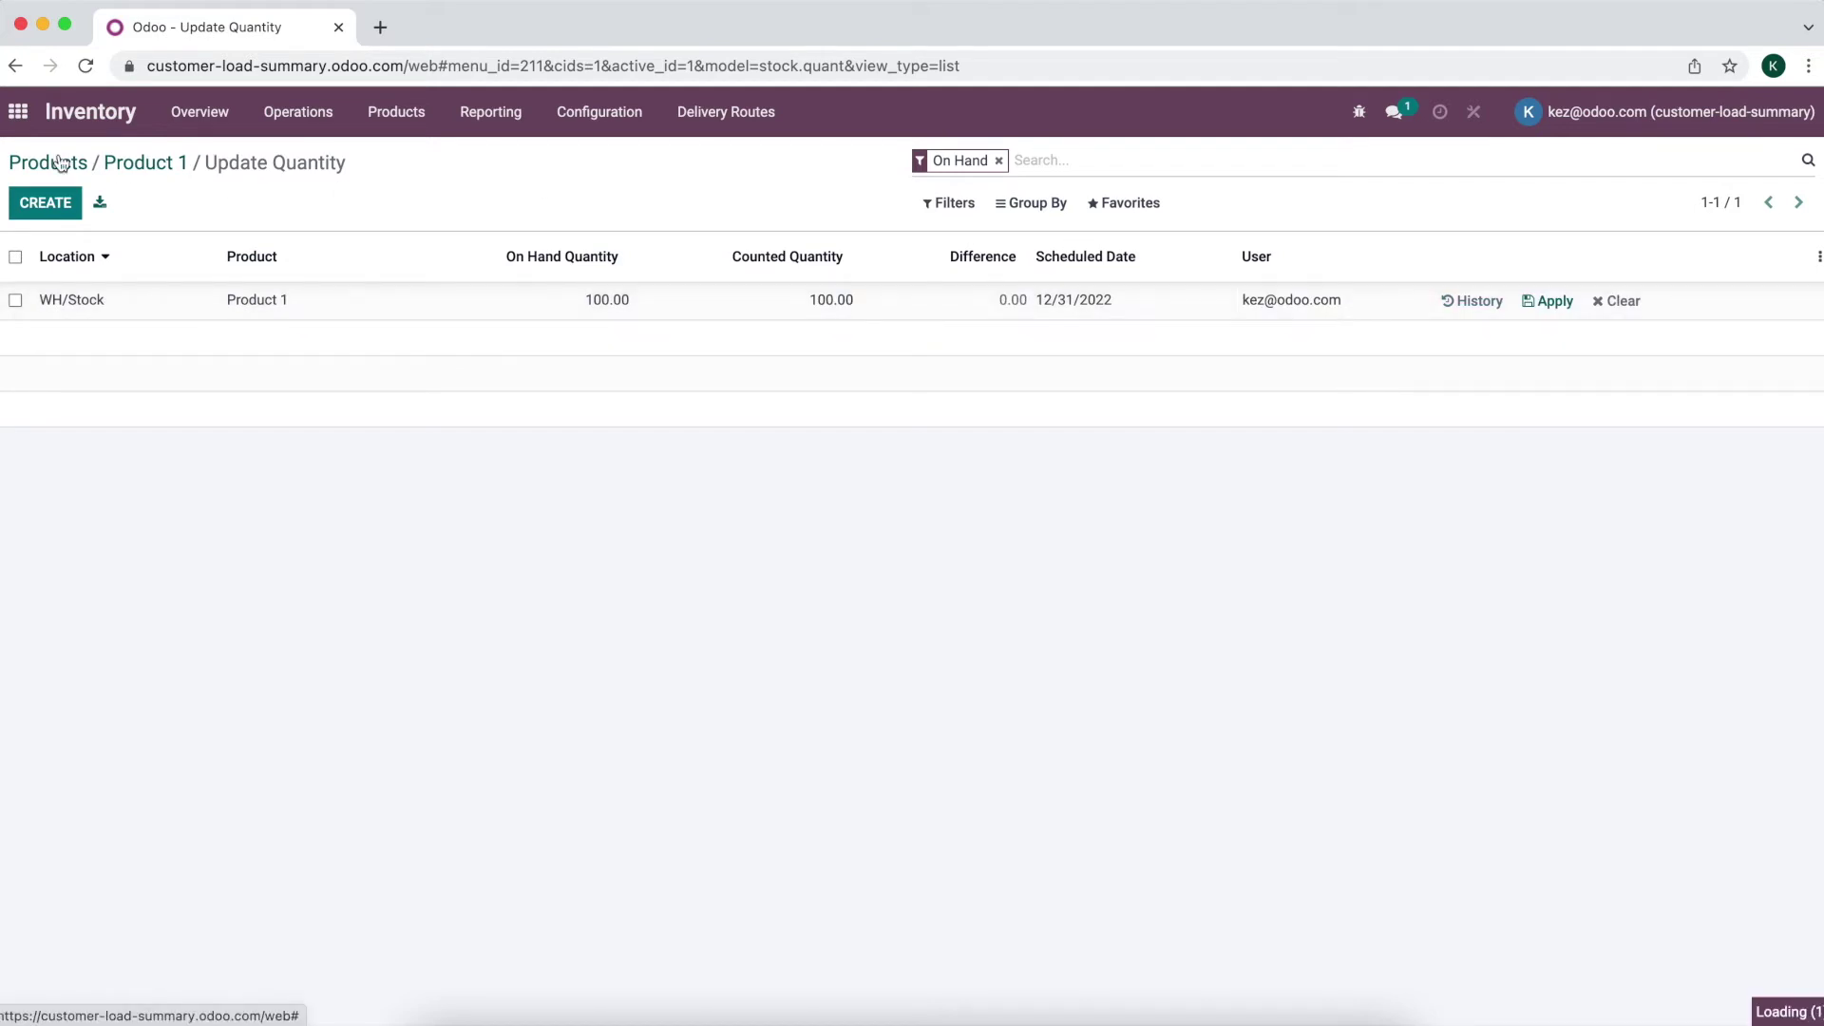
# - Create and save Sales quotation S00001 for Customer 1 with a Product 1 line
pyautogui.click(17, 111)
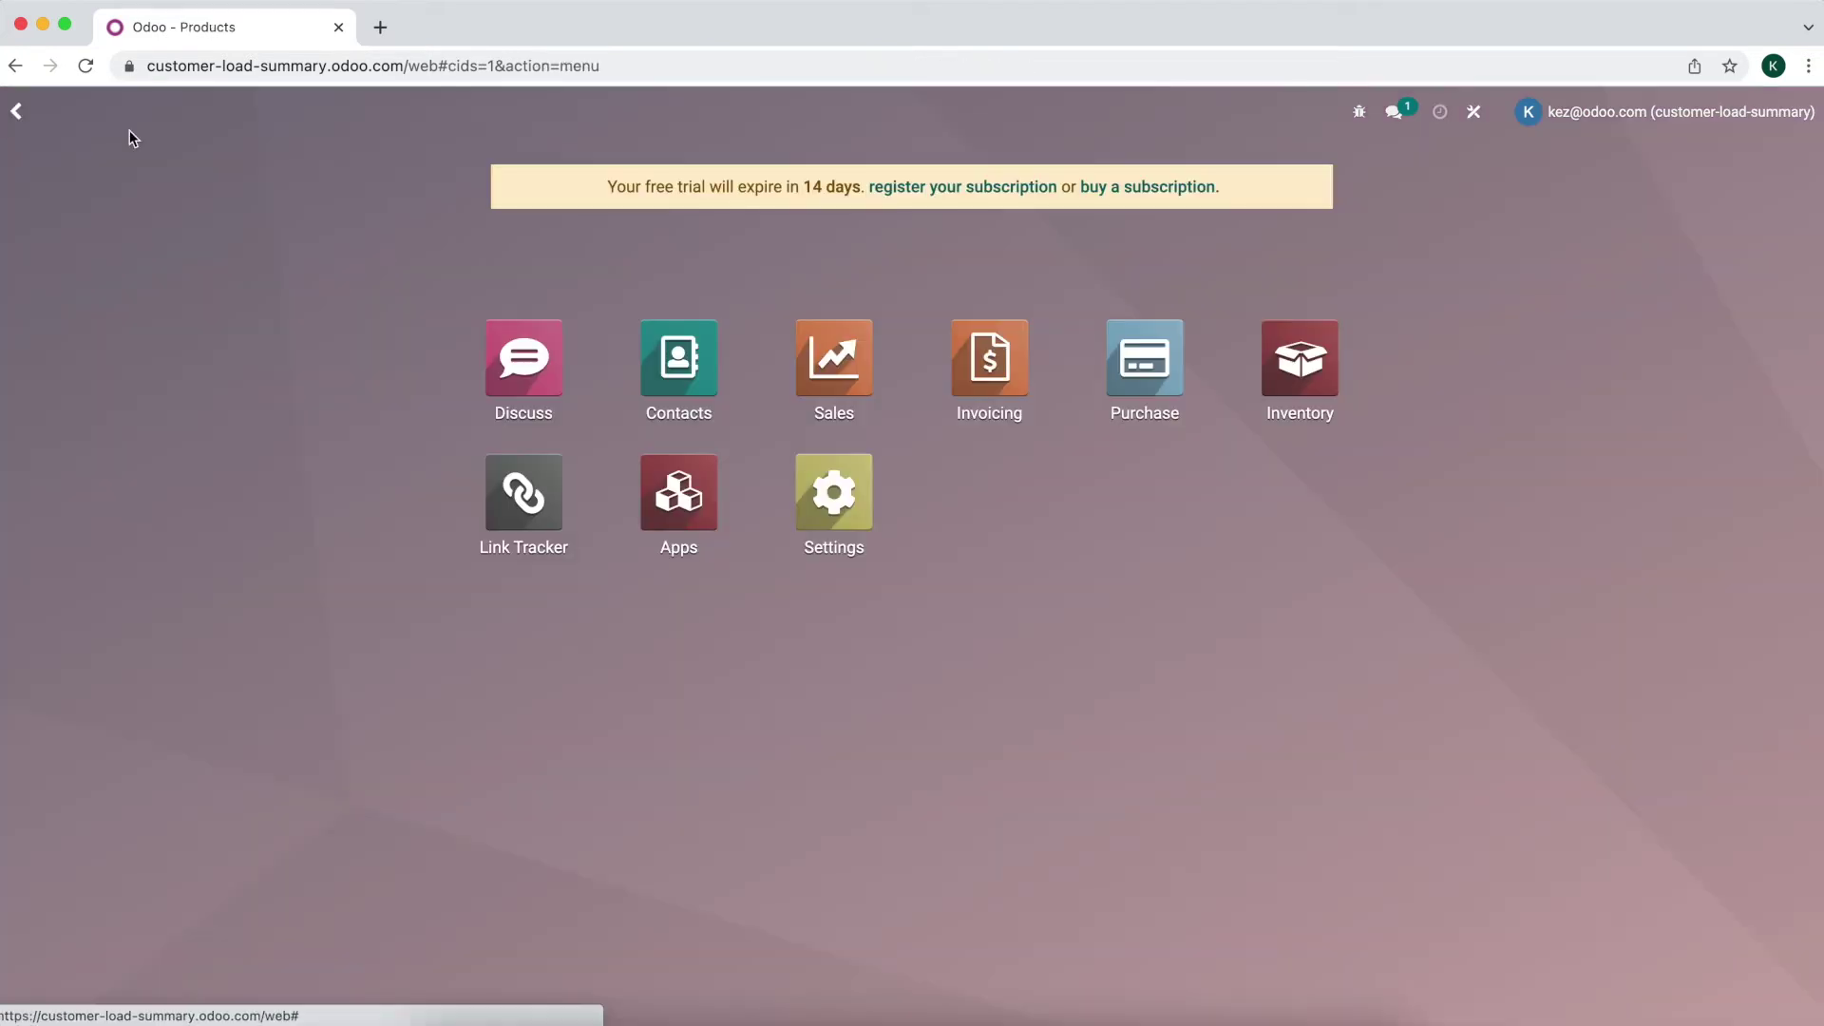
pyautogui.click(832, 399)
pyautogui.click(57, 203)
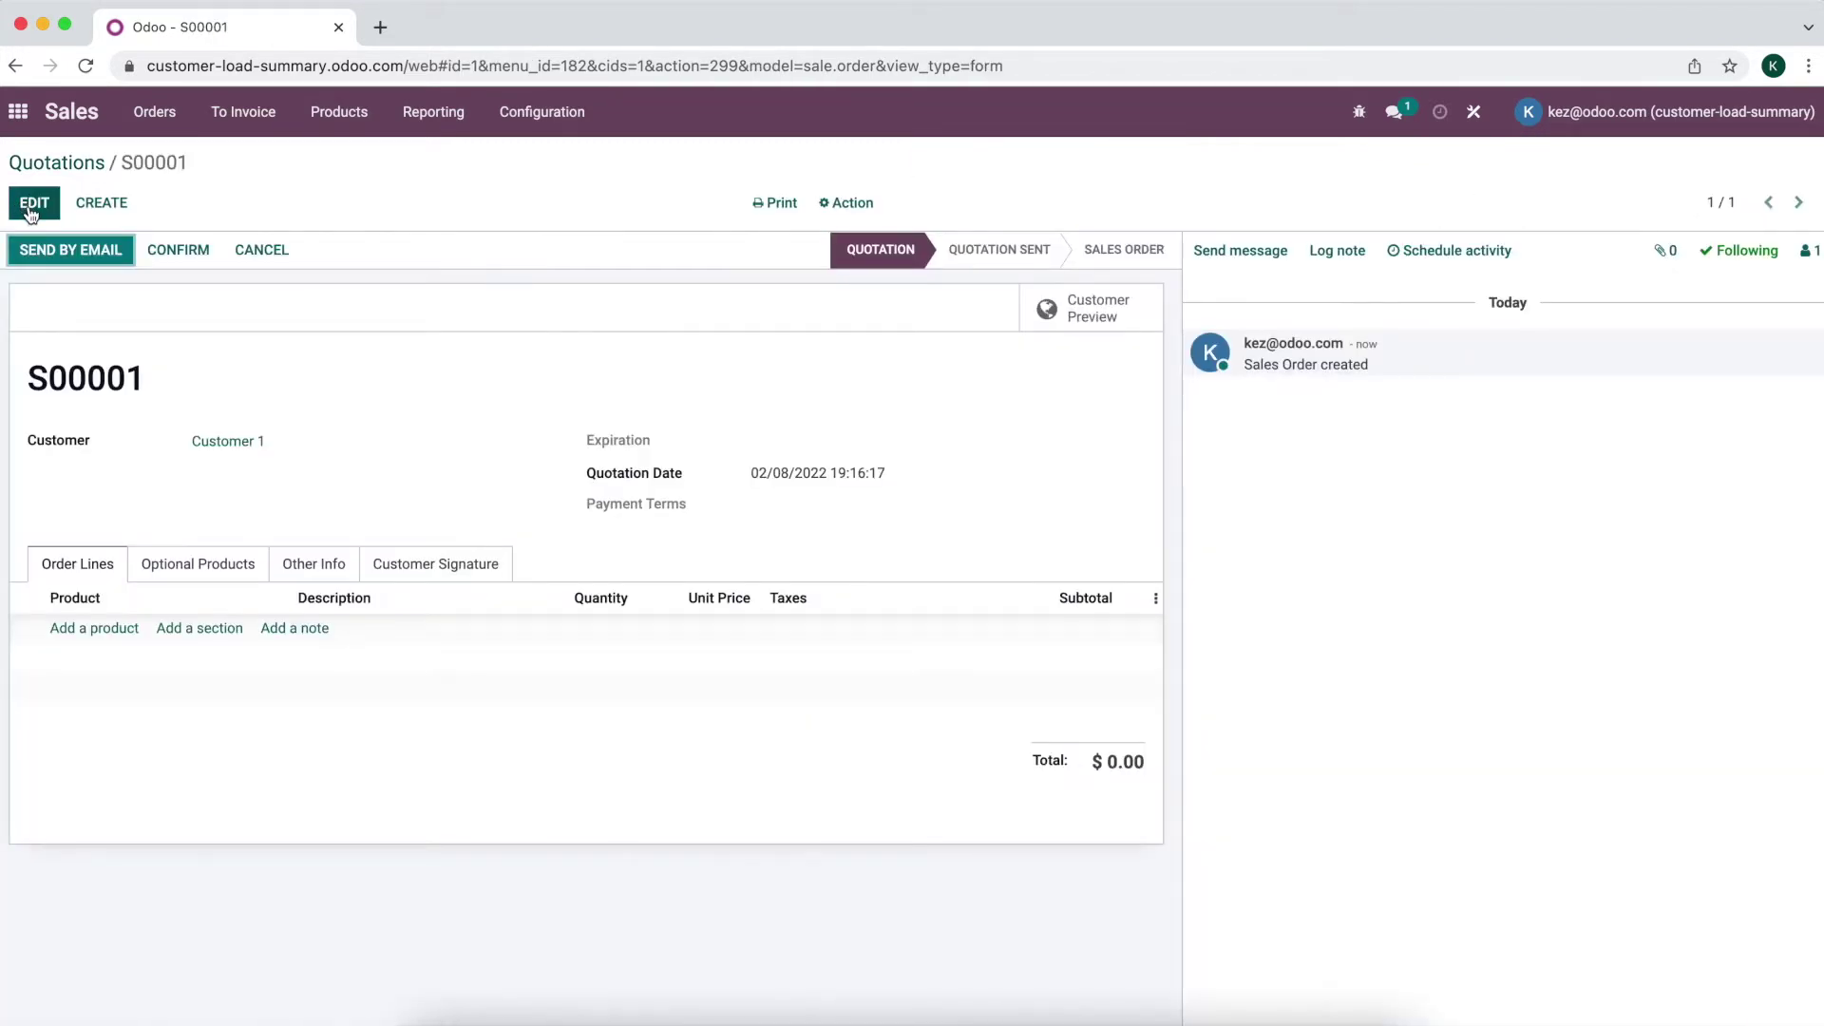
pyautogui.click(105, 627)
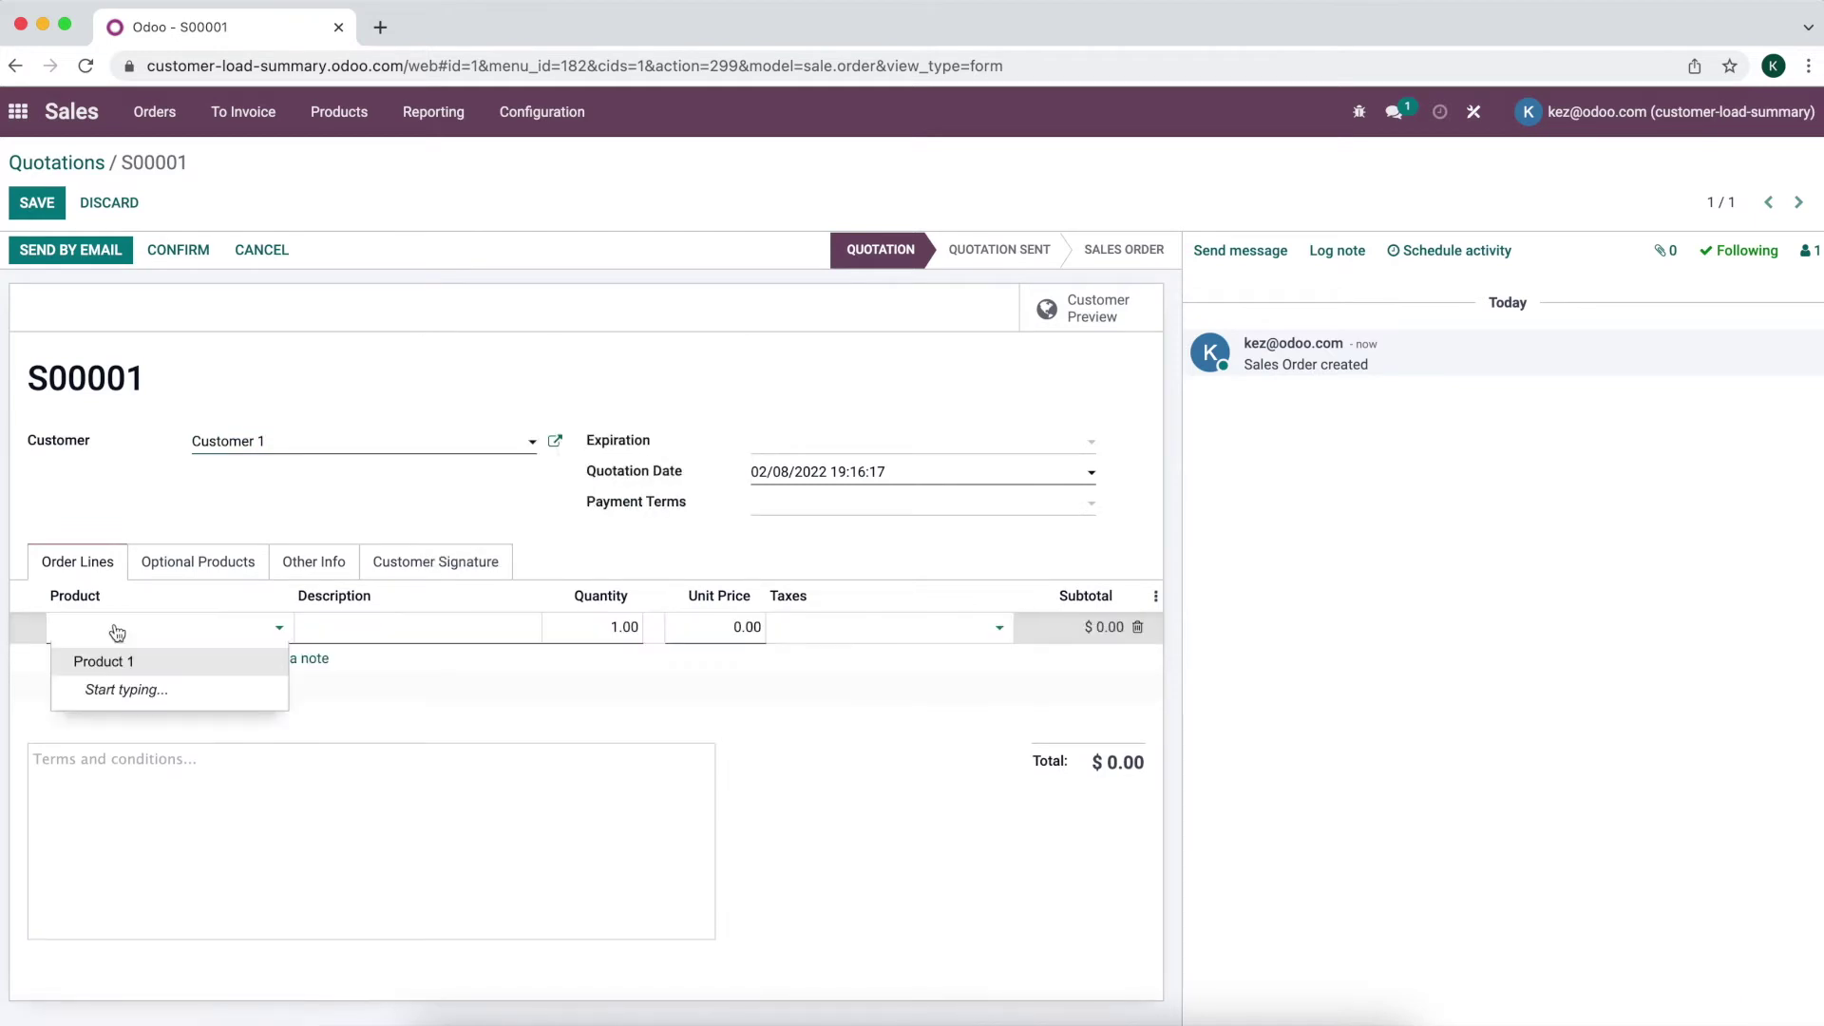
pyautogui.click(152, 663)
pyautogui.click(30, 204)
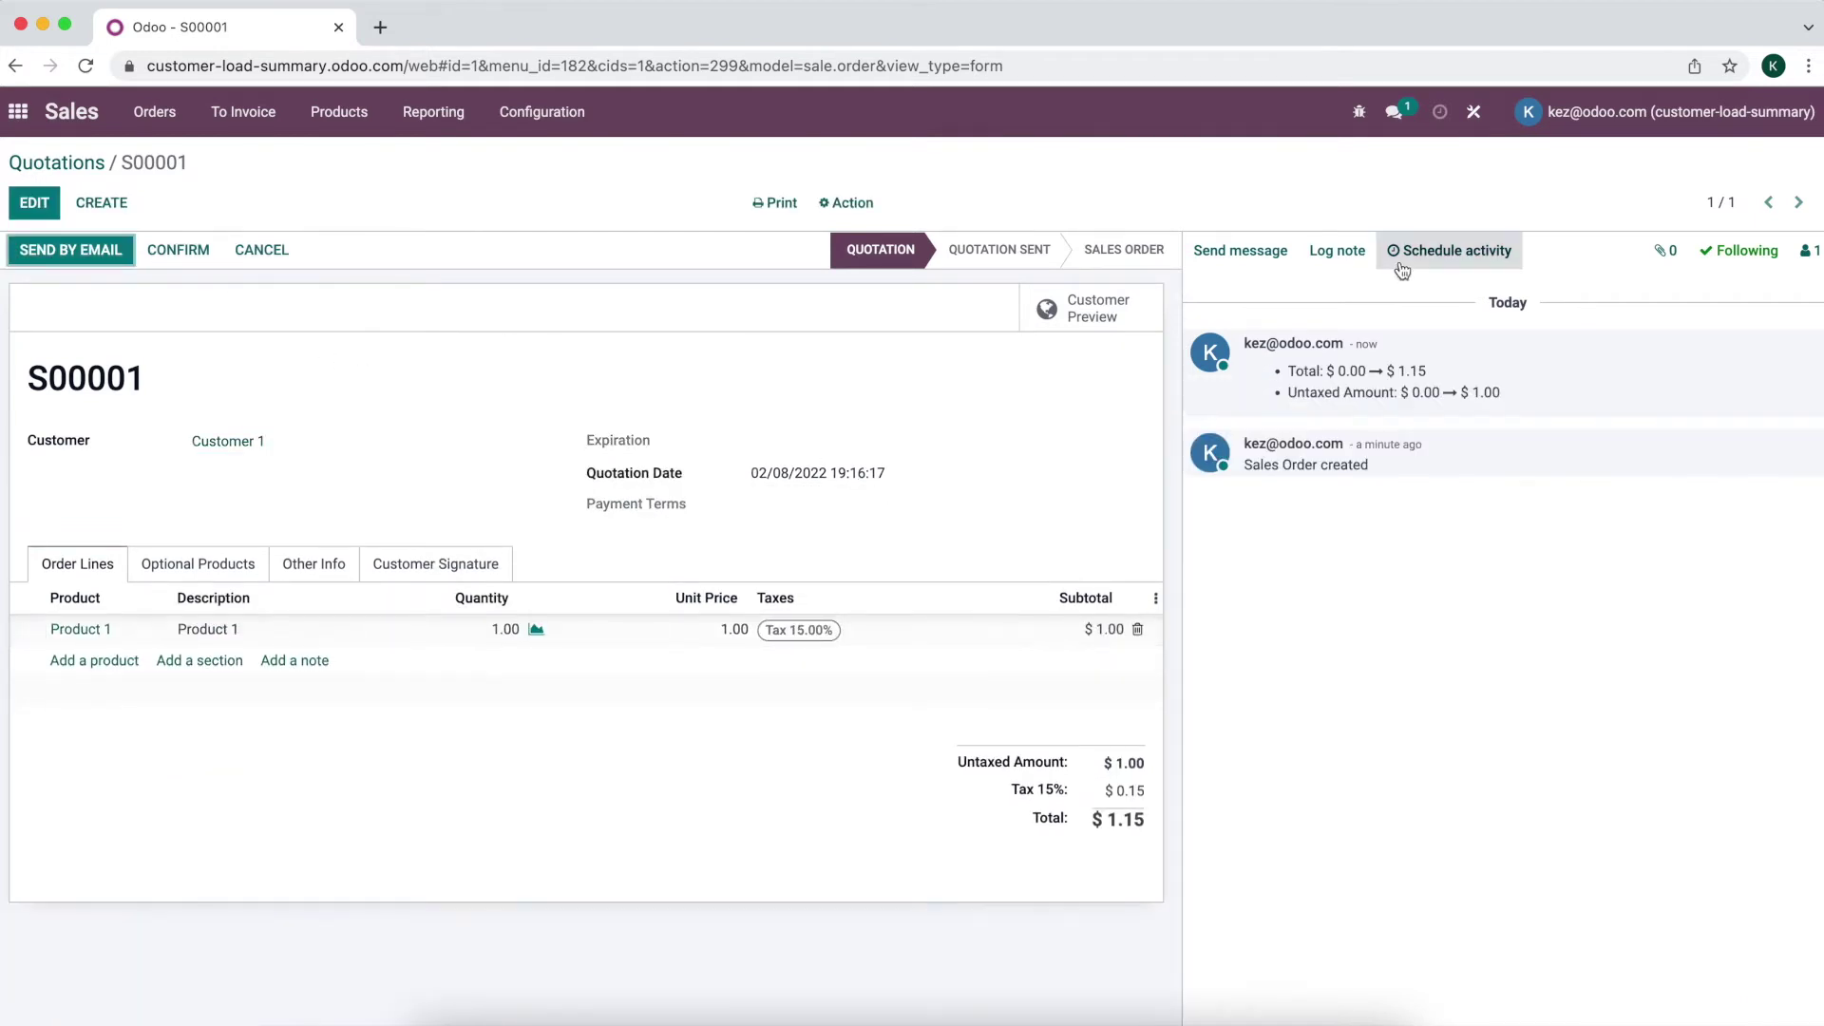
pyautogui.click(1472, 112)
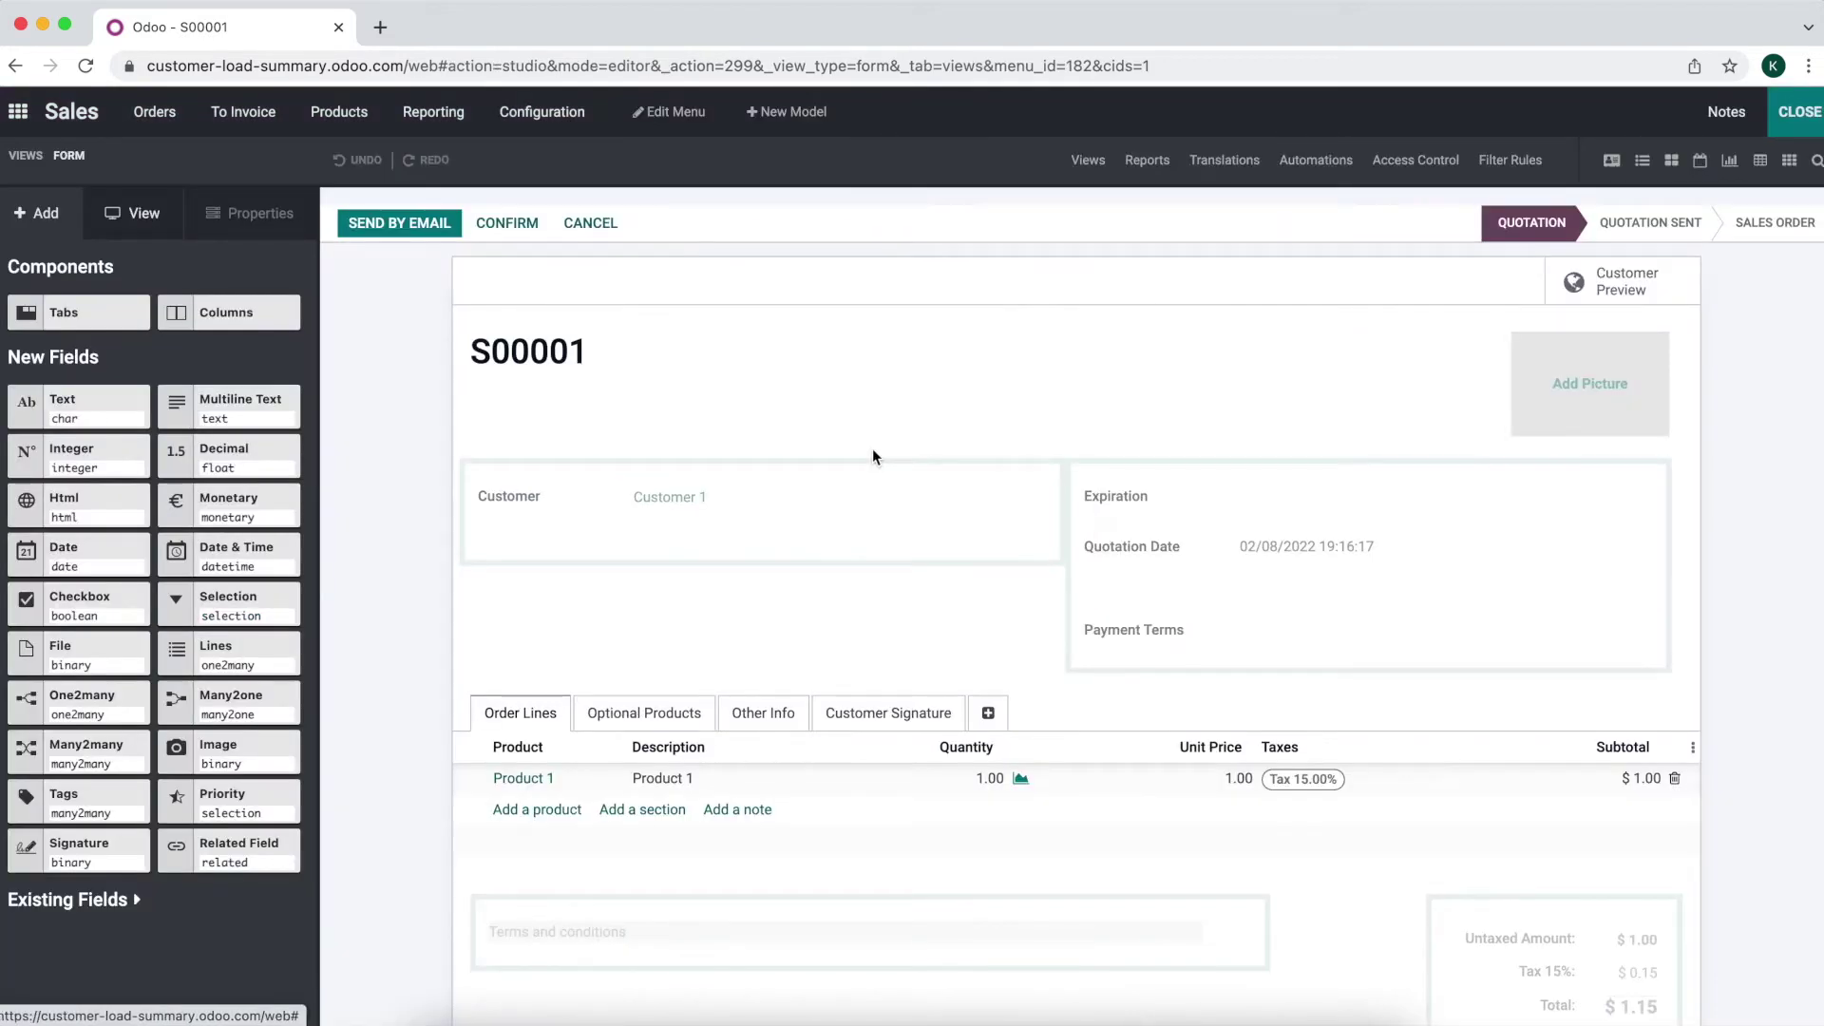
# - Show the quotation's Other Info tab and inspect the Delivery group's Delivery Date field
pyautogui.scroll(-1, 872, 457)
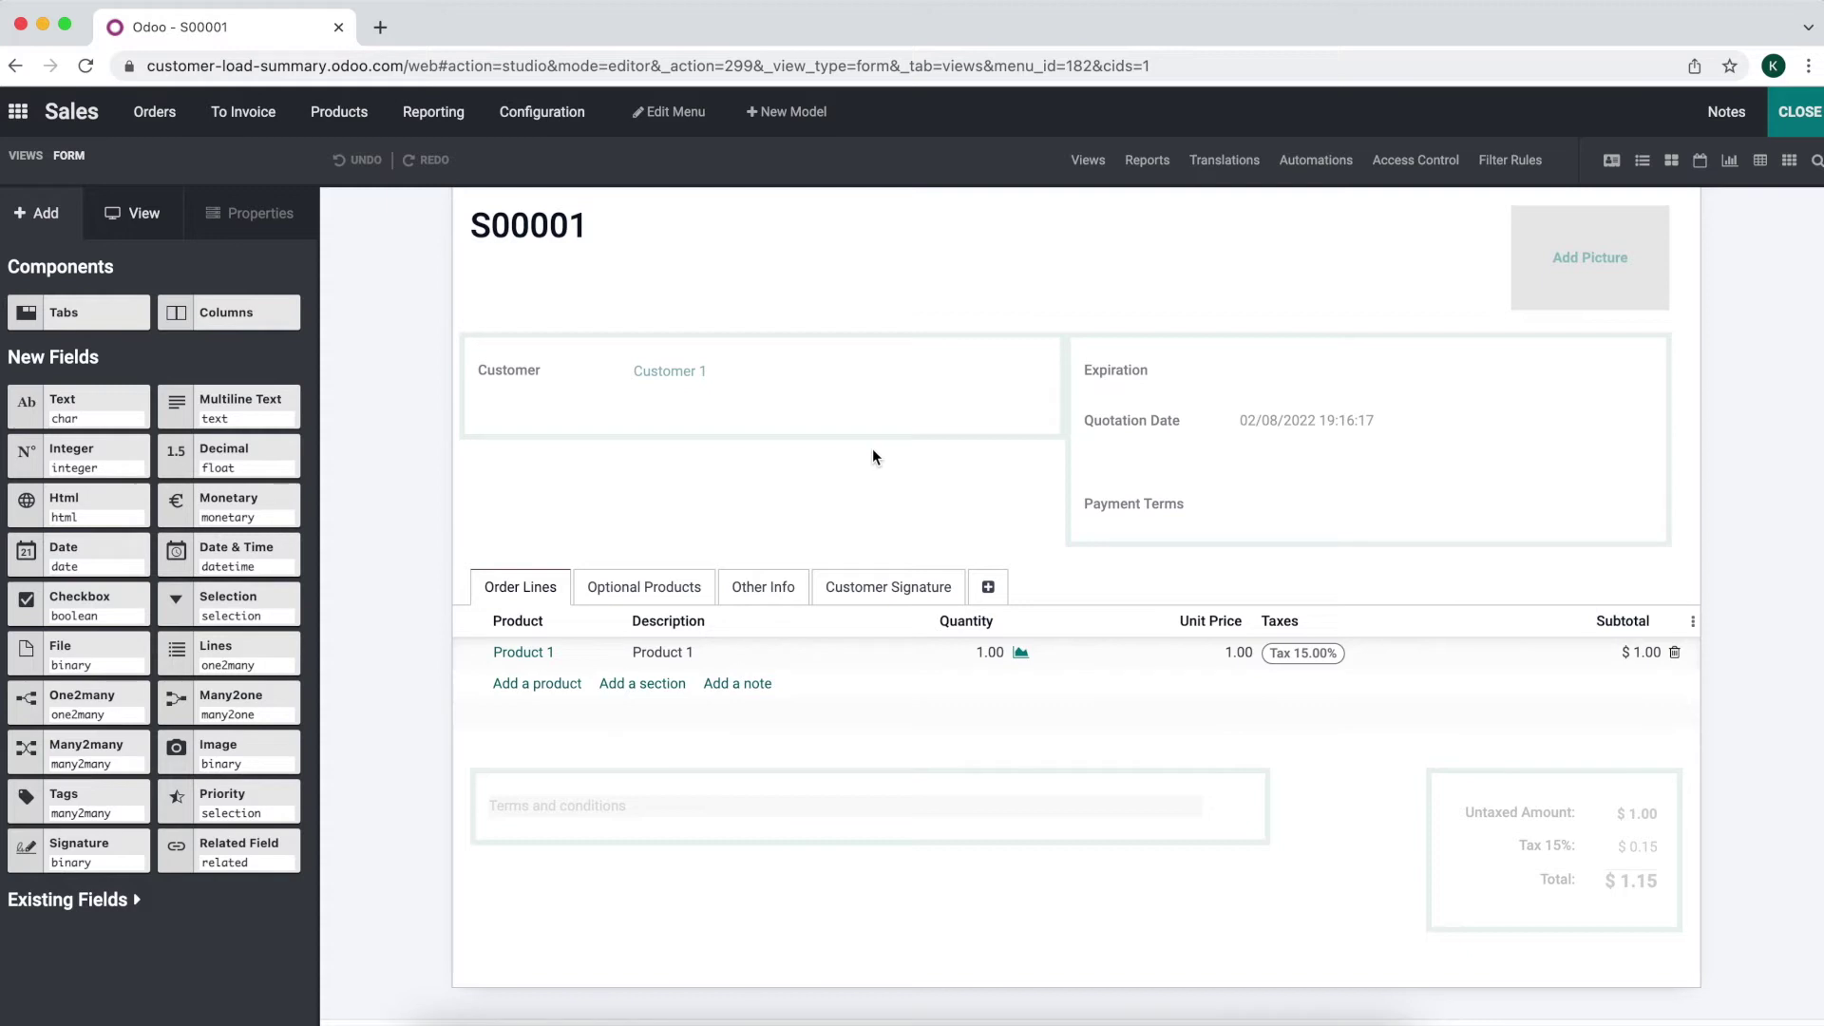
pyautogui.click(741, 589)
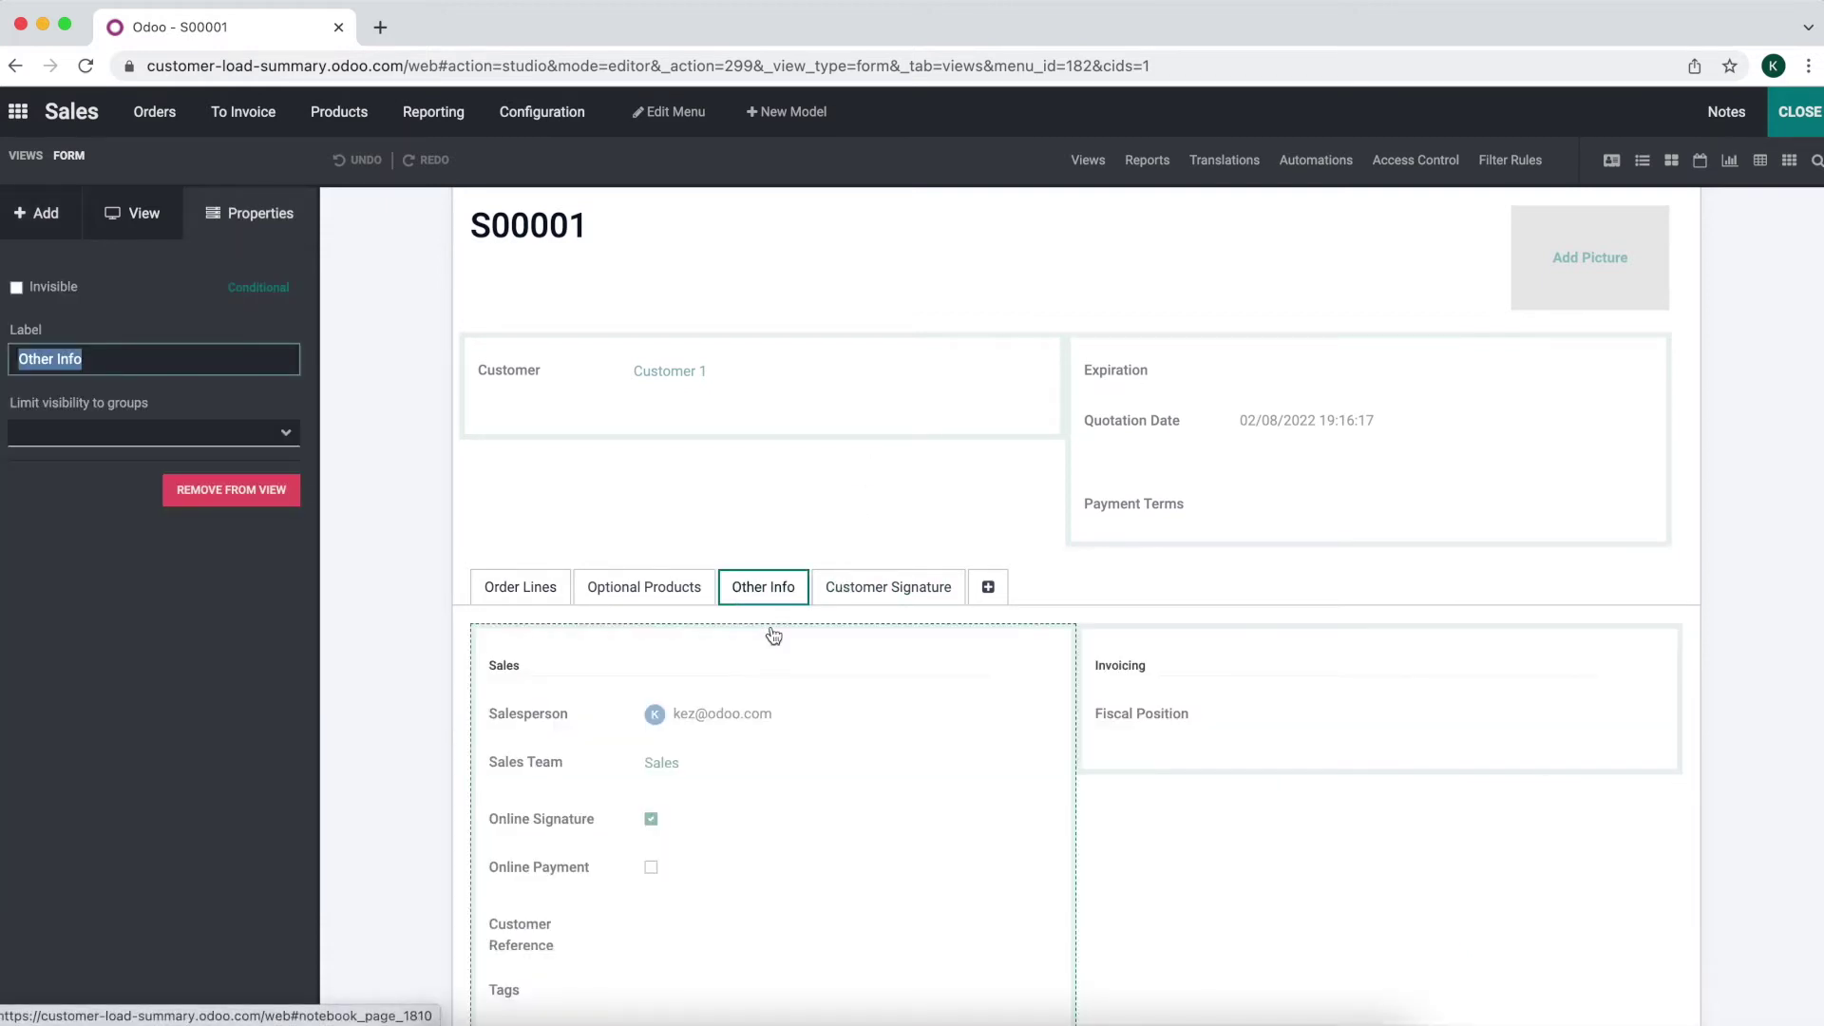
pyautogui.scroll(-3, 774, 635)
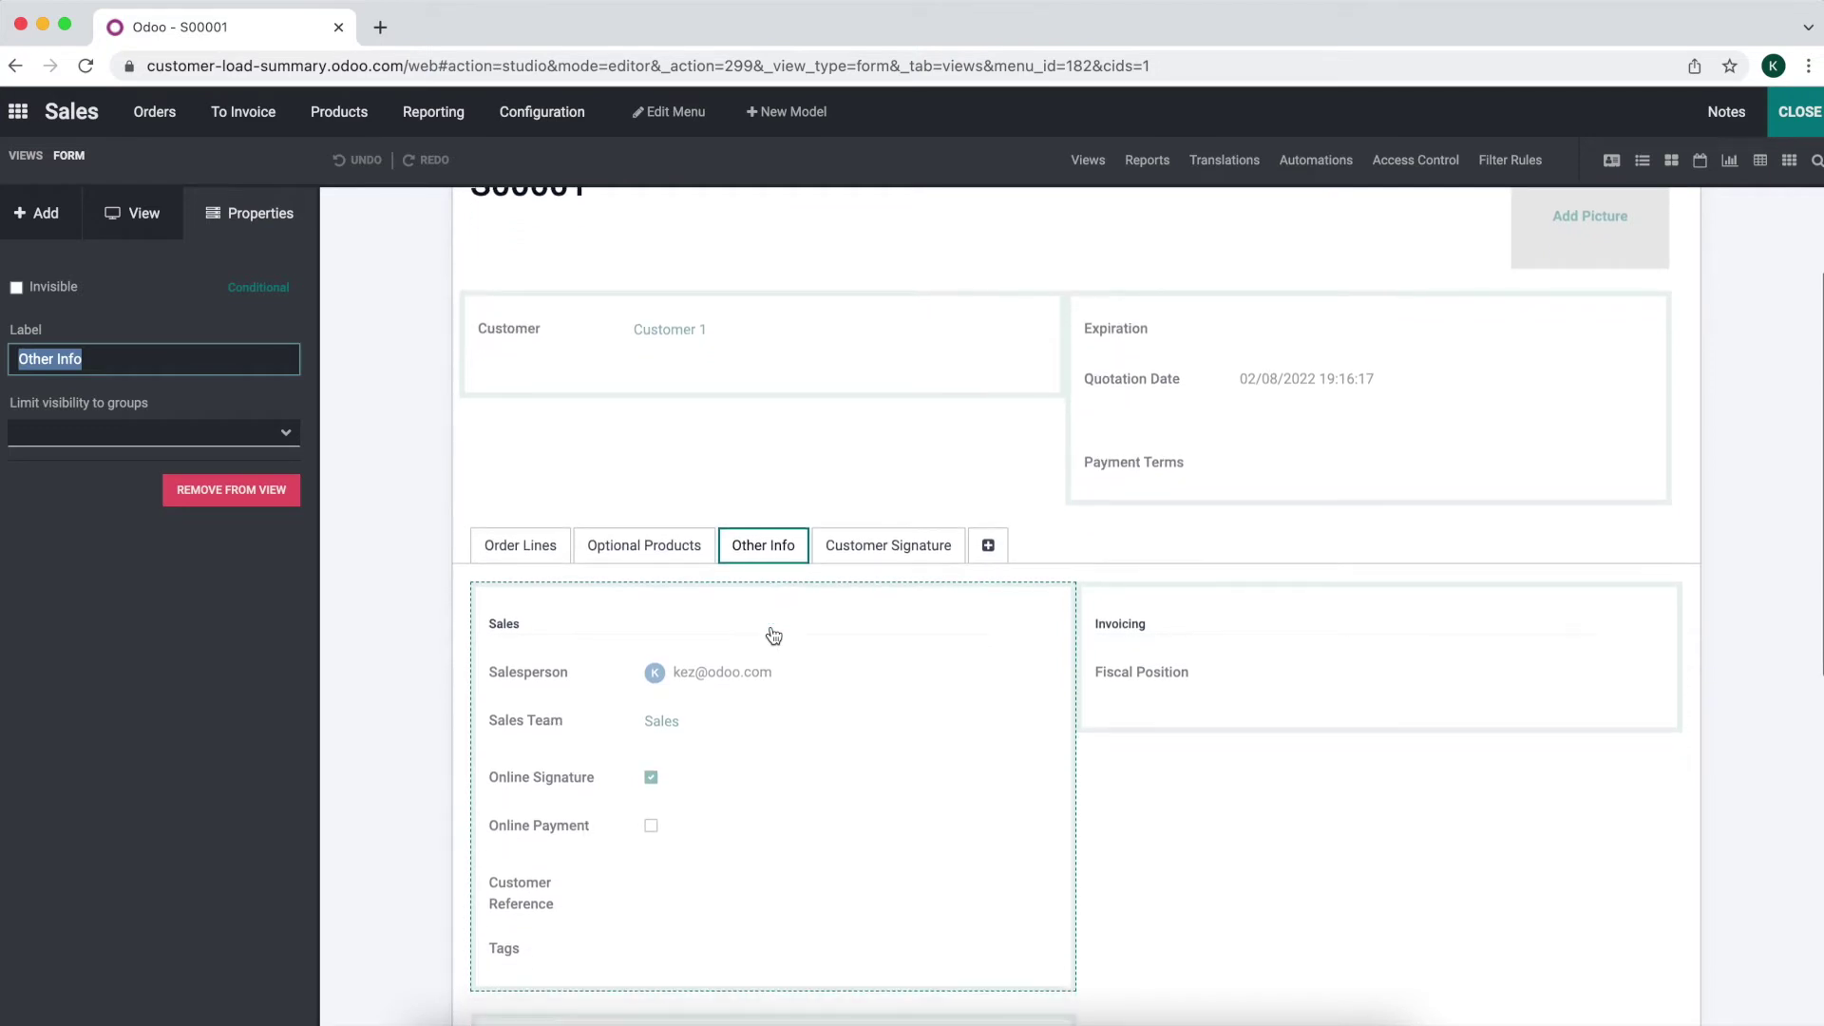
pyautogui.scroll(-2, 774, 636)
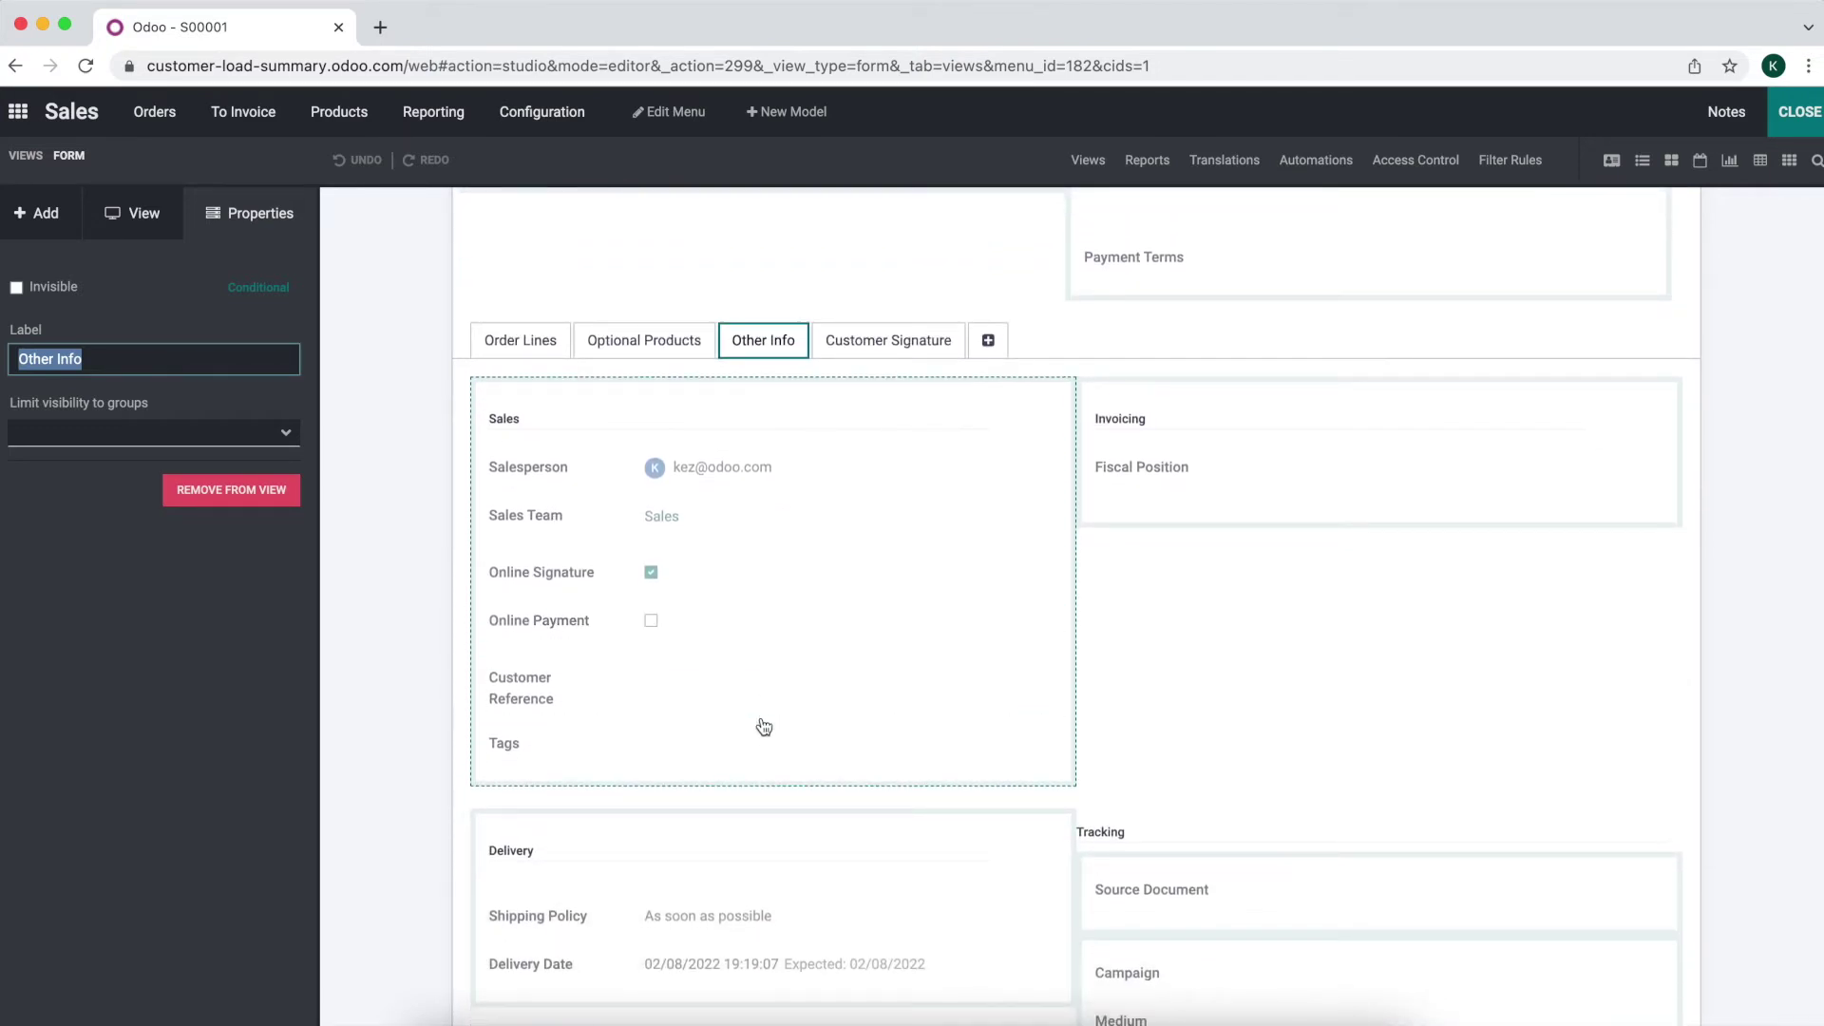
pyautogui.click(622, 964)
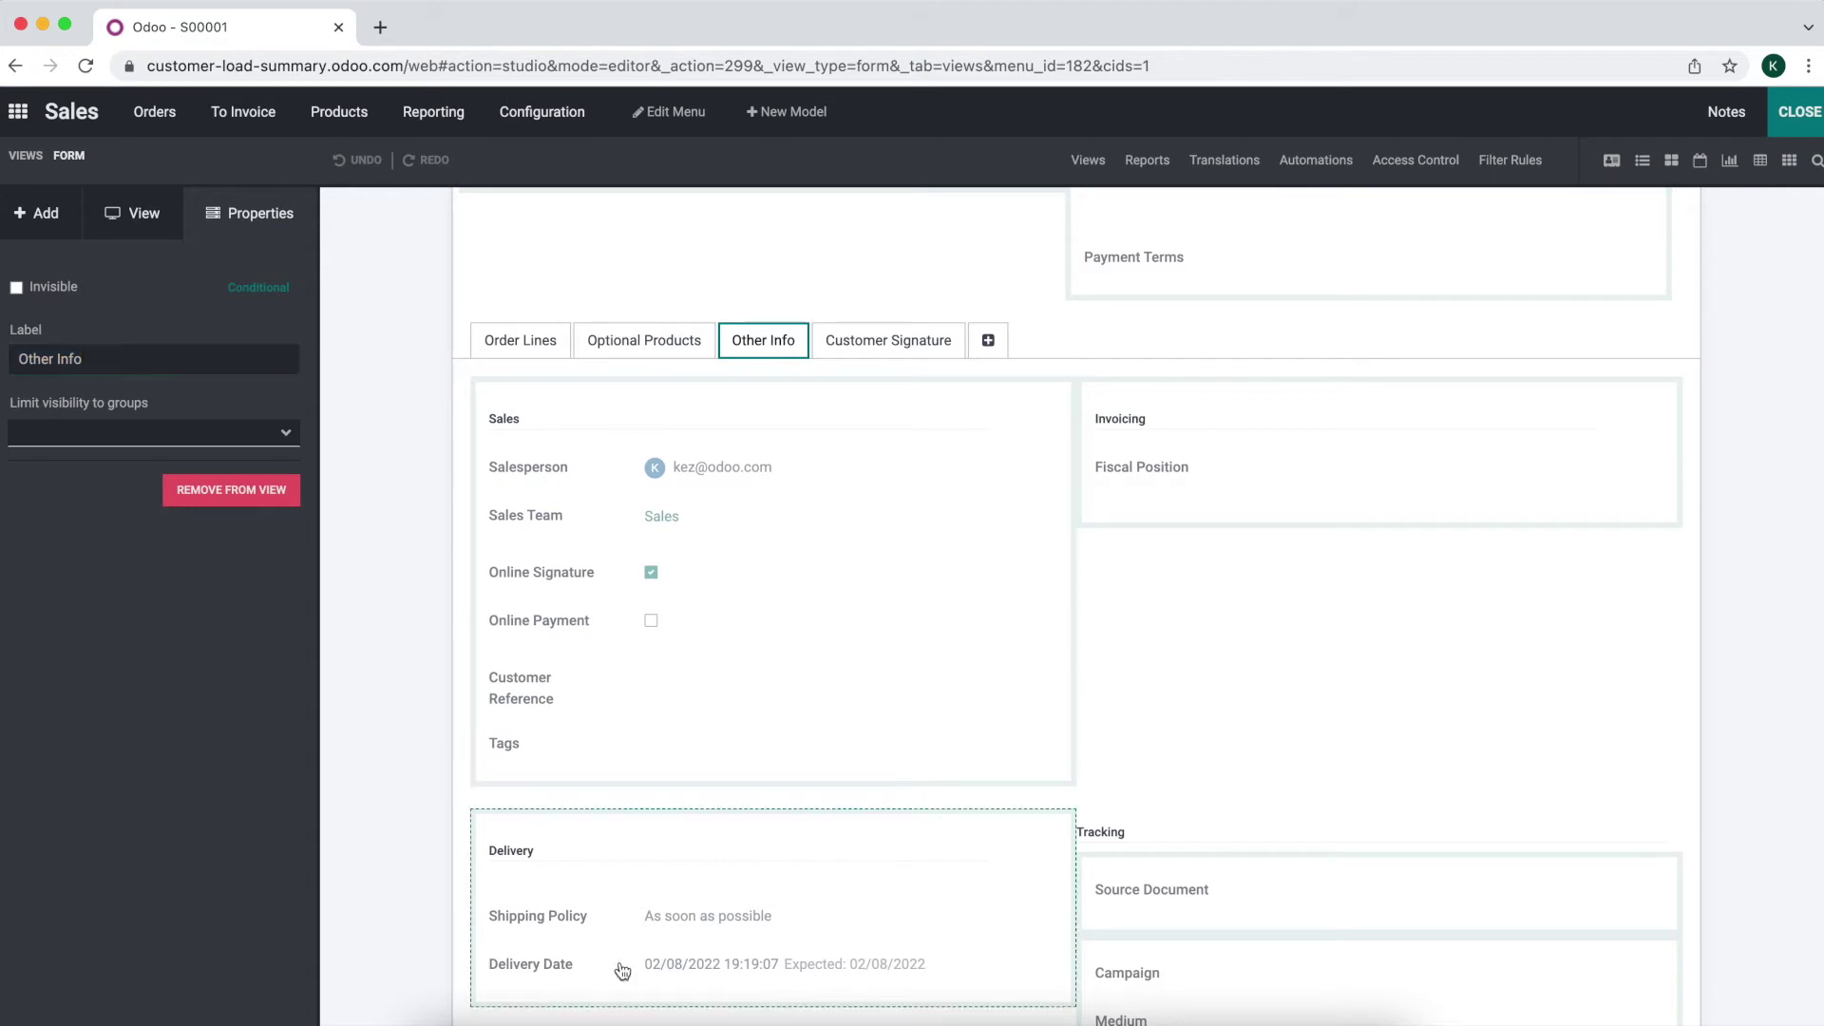
pyautogui.click(673, 967)
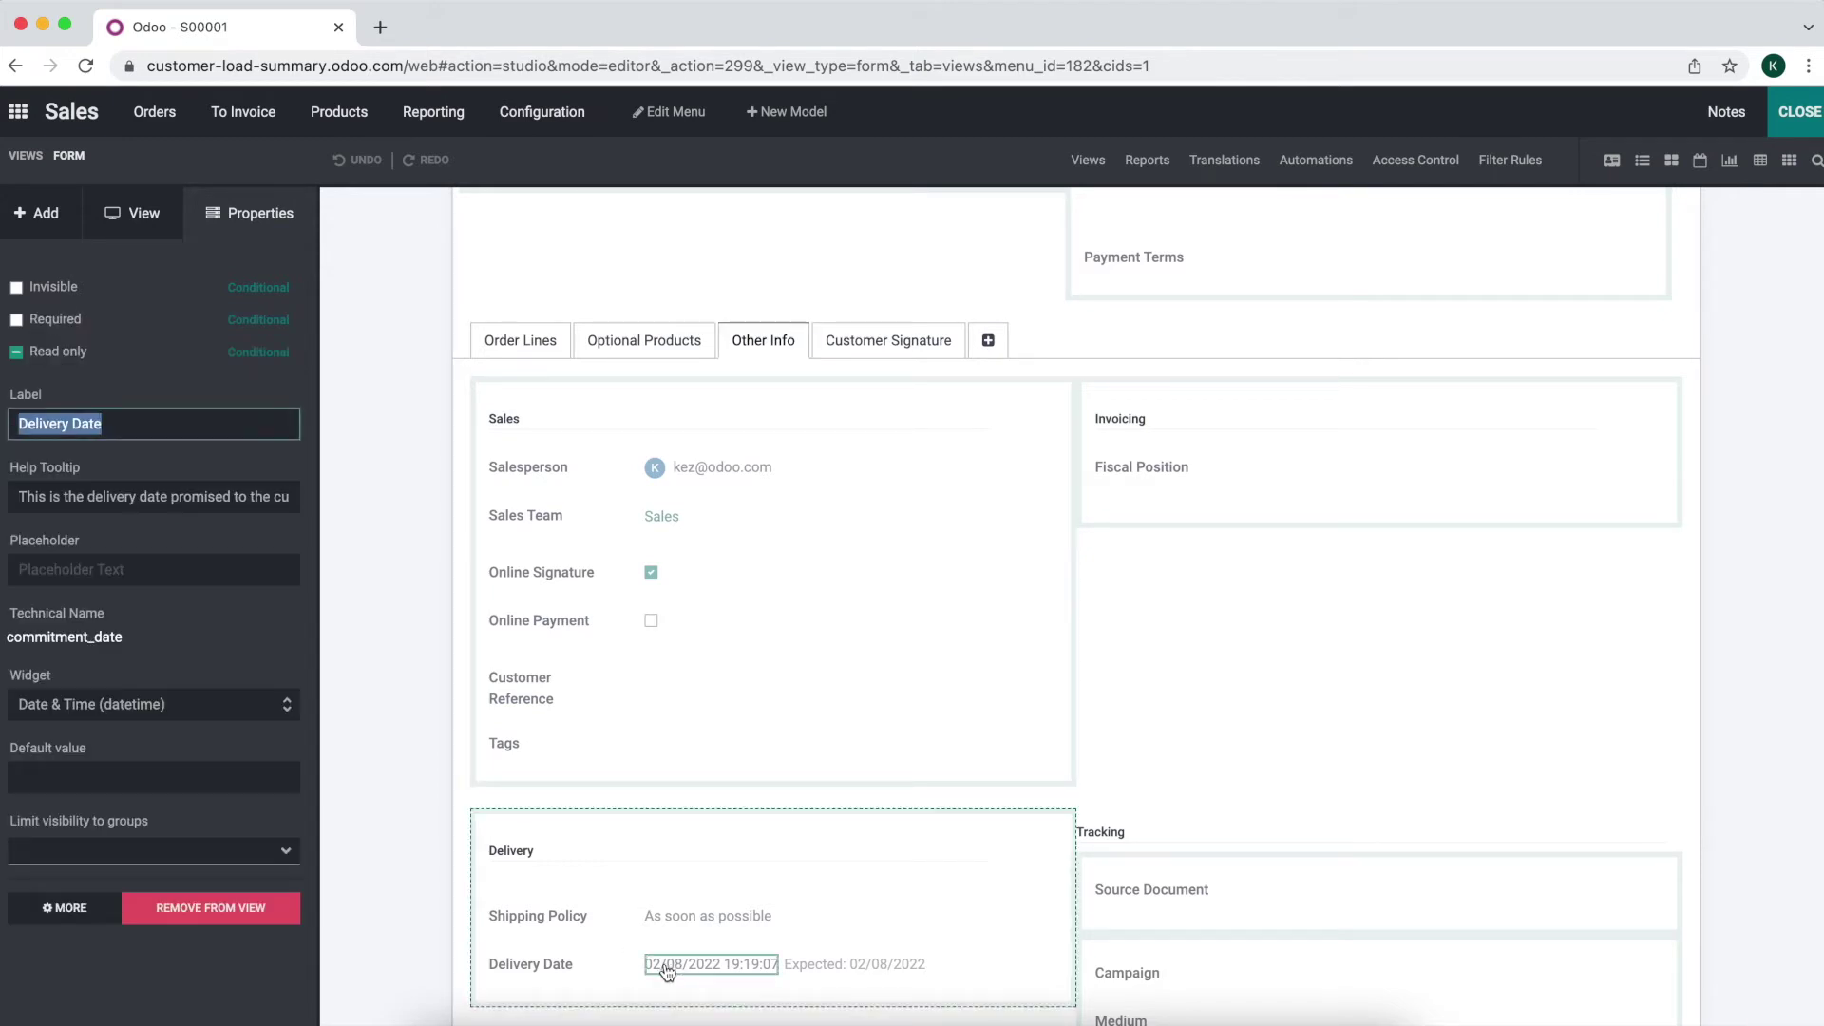
pyautogui.click(538, 967)
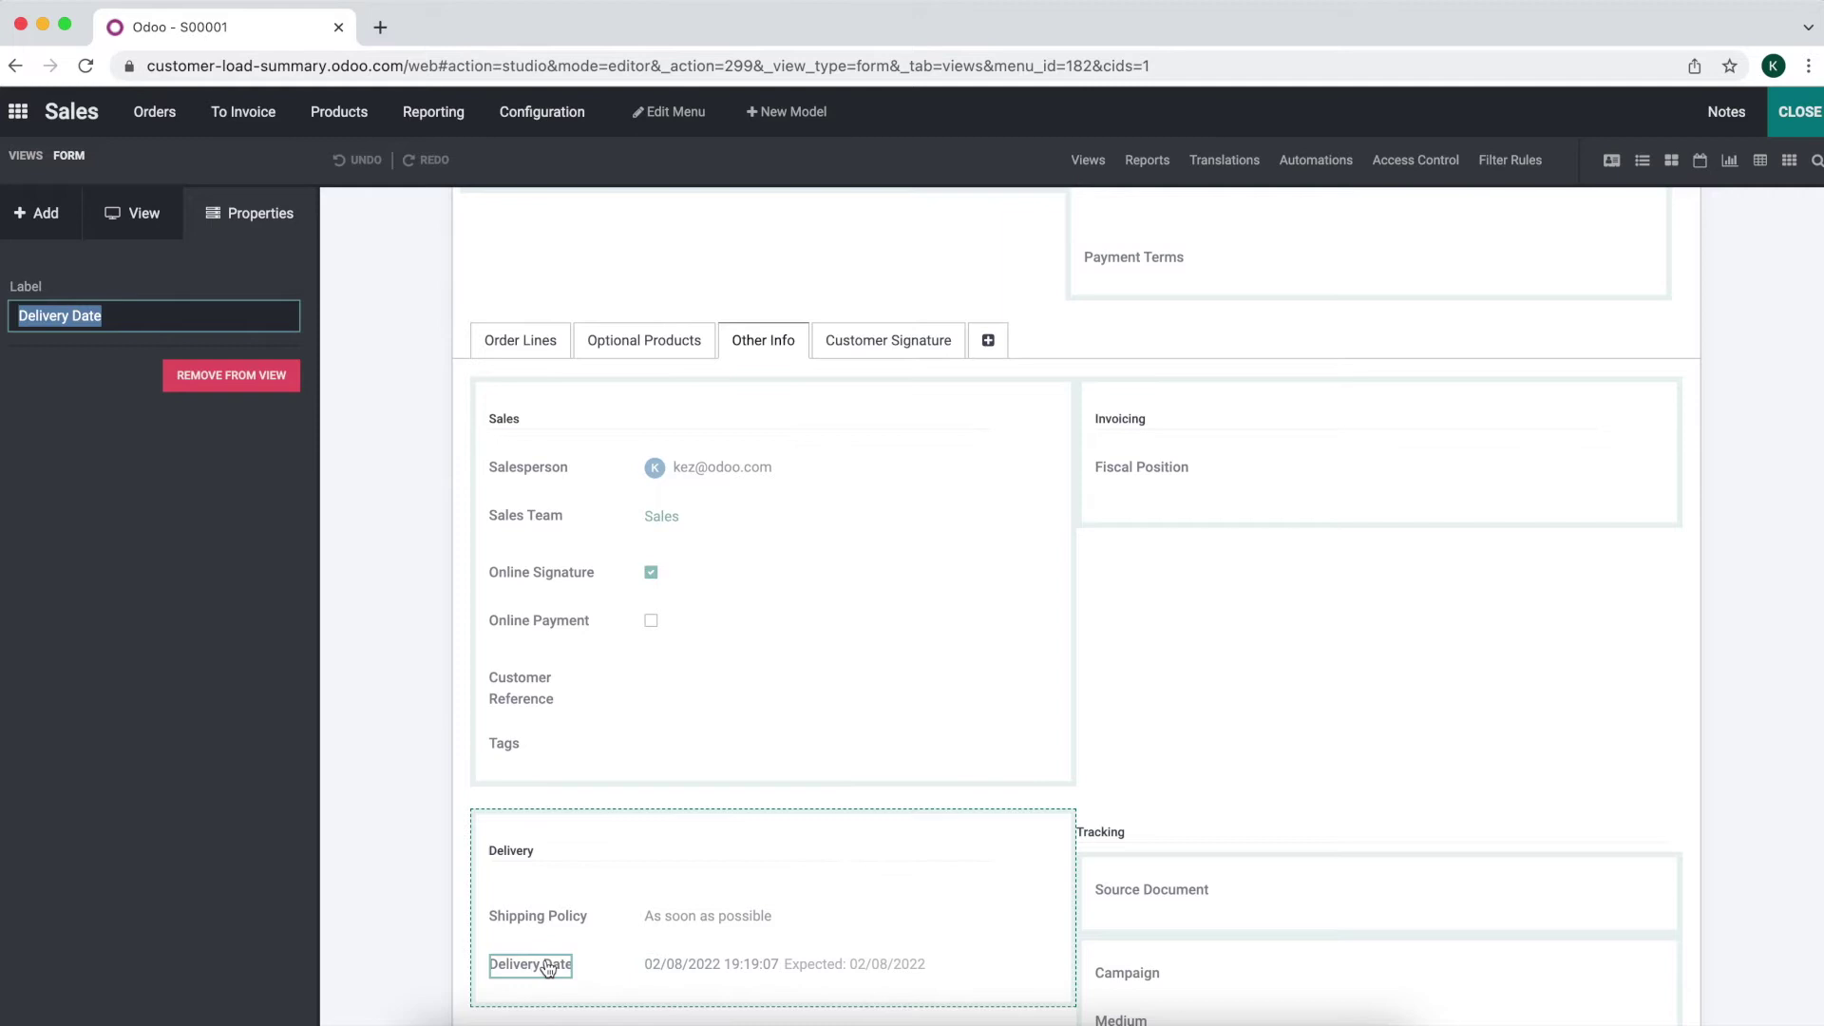
# - Reselect the Delivery group and return the sidebar to the new field types
pyautogui.scroll(1, 547, 967)
pyautogui.scroll(-1, 549, 969)
pyautogui.scroll(-2, 696, 969)
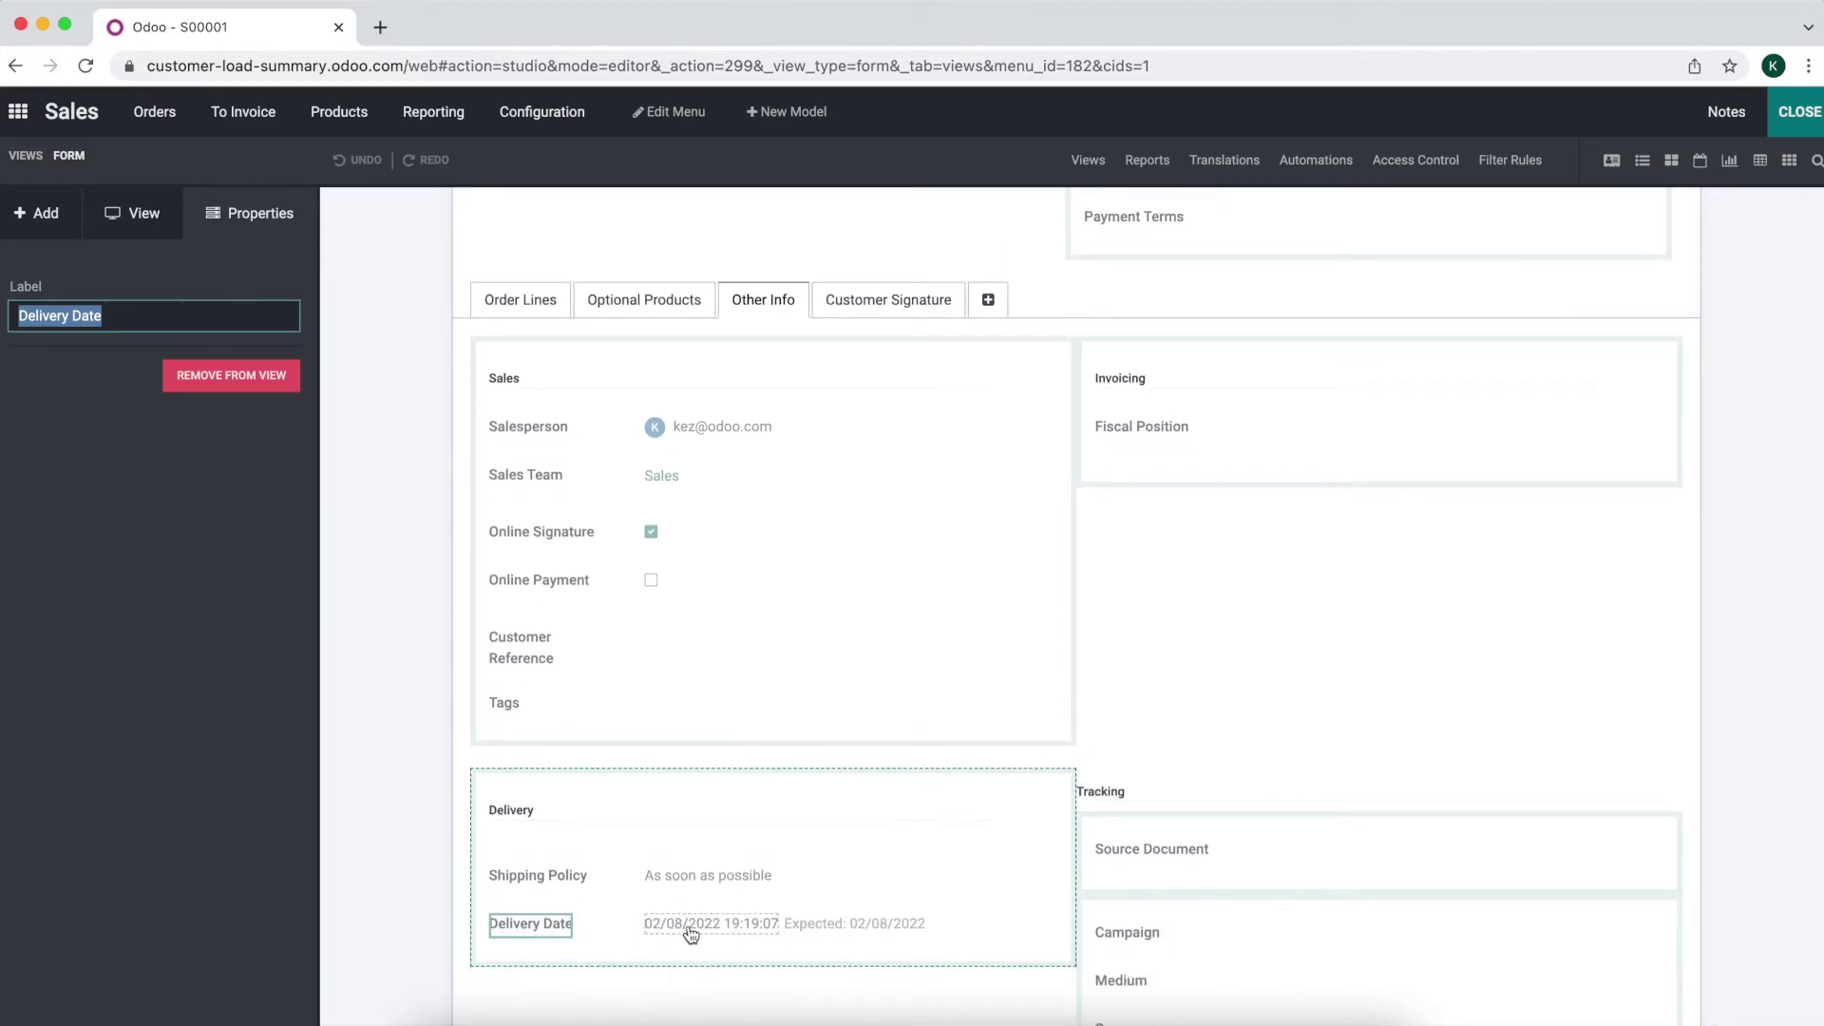
pyautogui.click(700, 801)
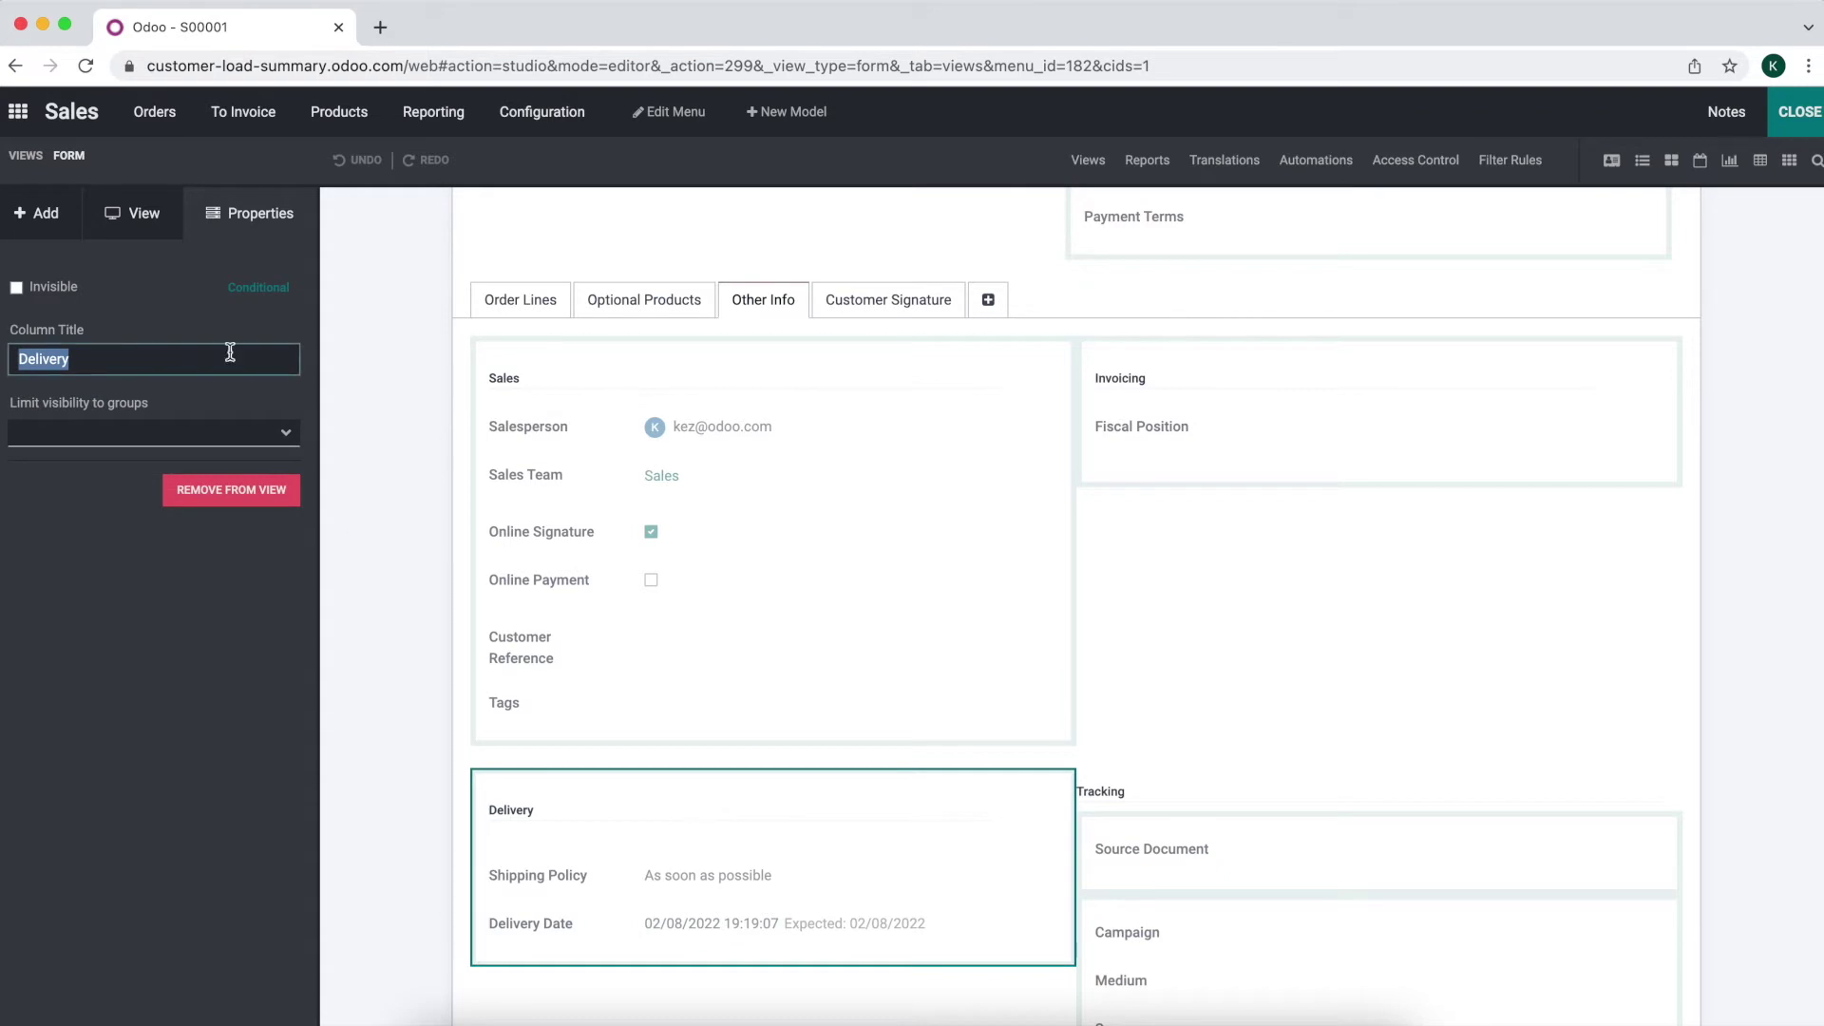
pyautogui.moveTo(583, 814); pyautogui.dragTo(441, 447)
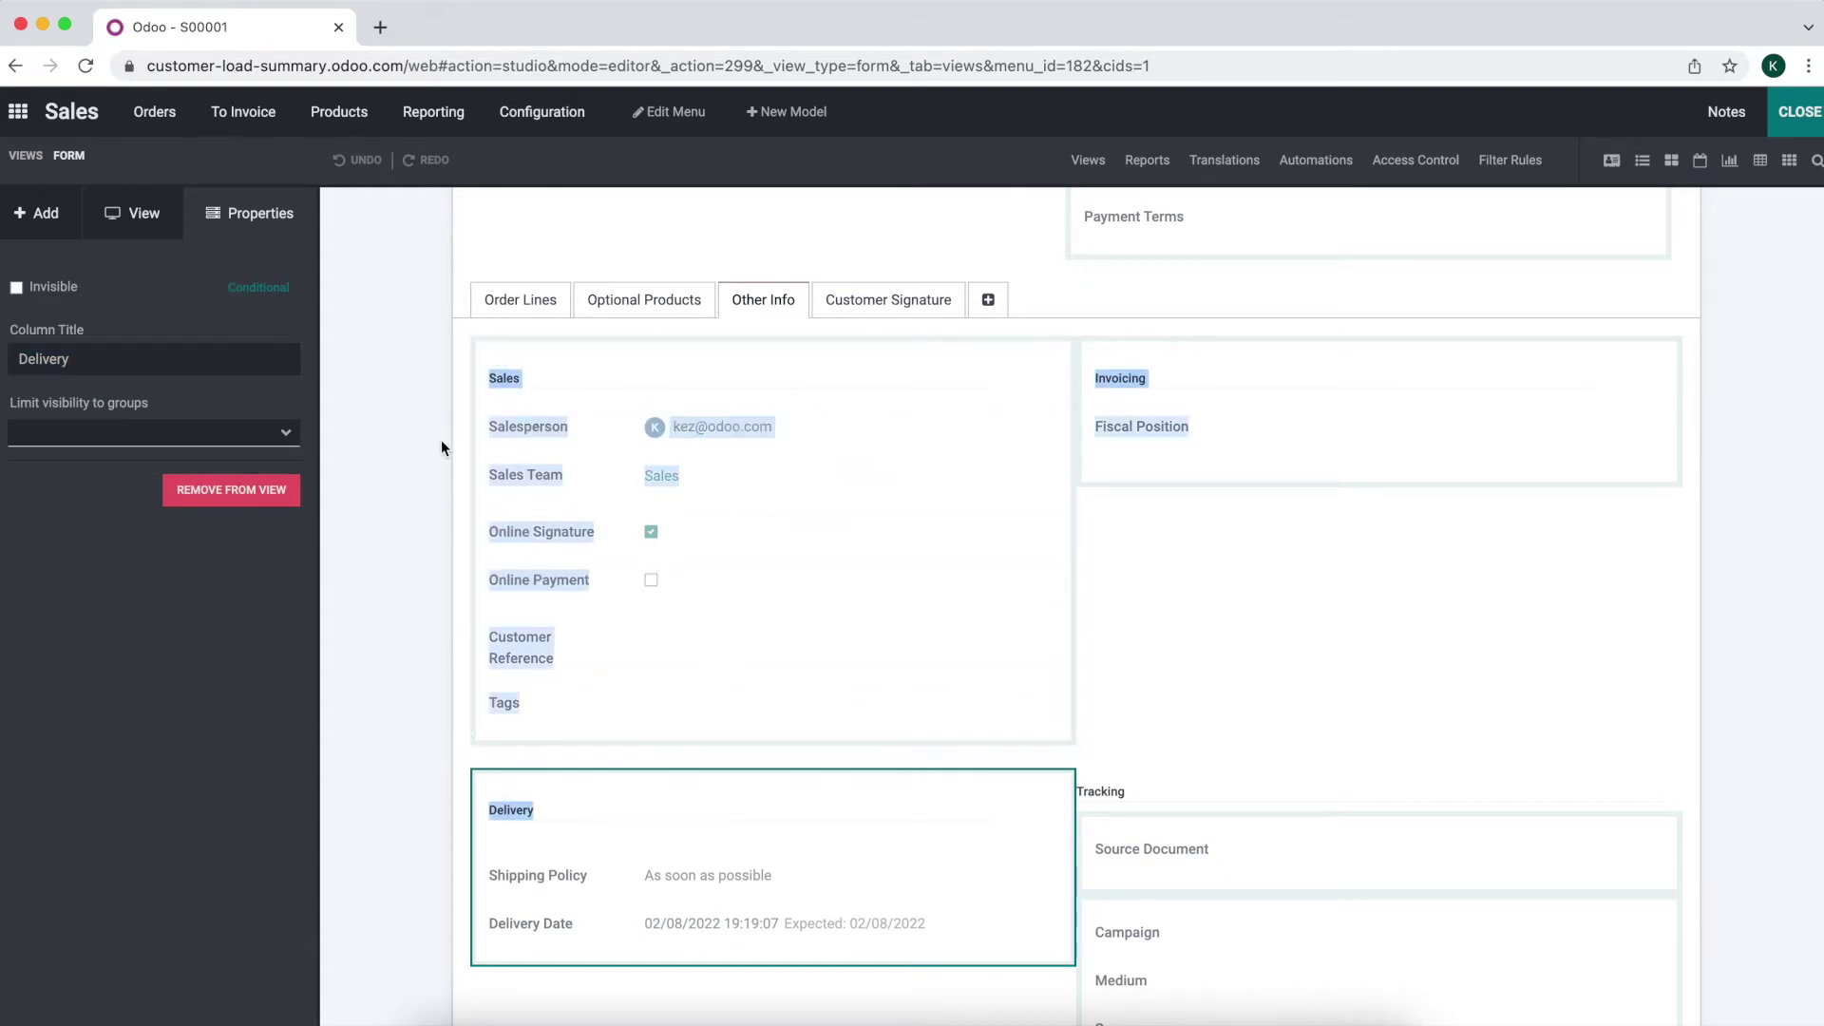
pyautogui.click(38, 213)
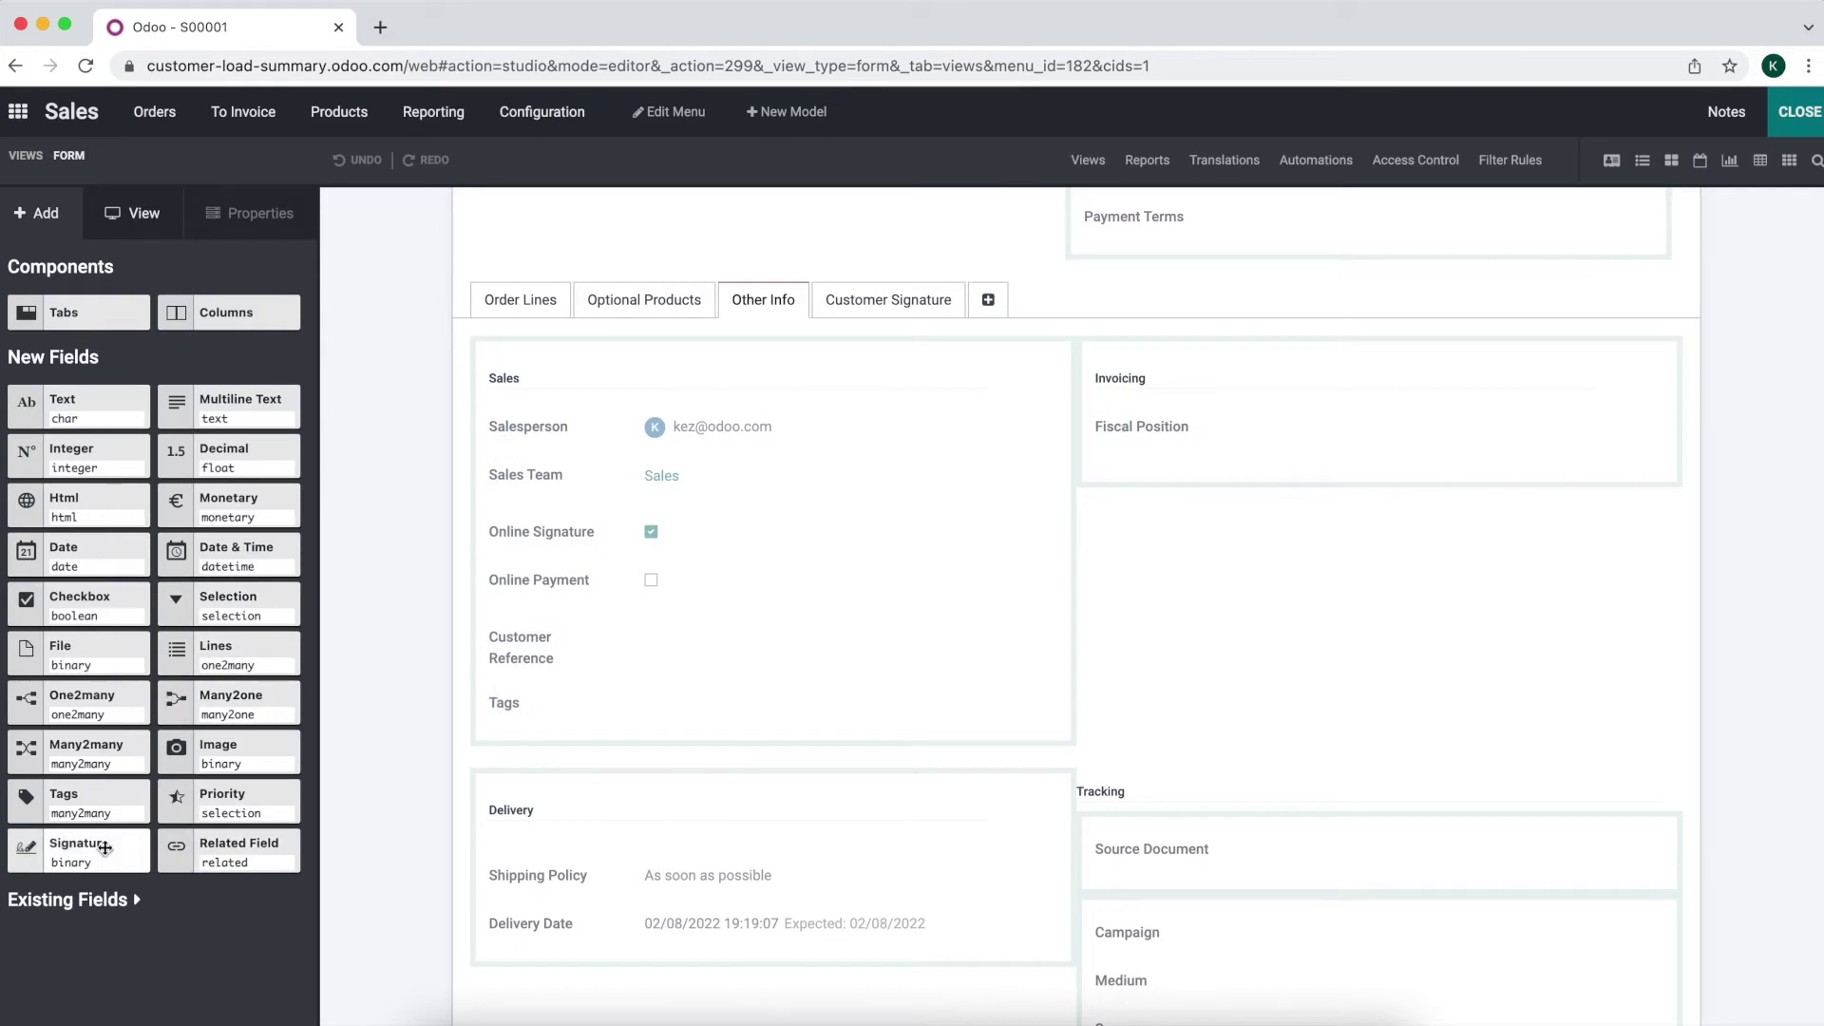
# - Drop a related field into the quotation's Delivery group and relate it through Customer
pyautogui.moveTo(220, 847); pyautogui.dragTo(560, 851)
pyautogui.click(854, 243)
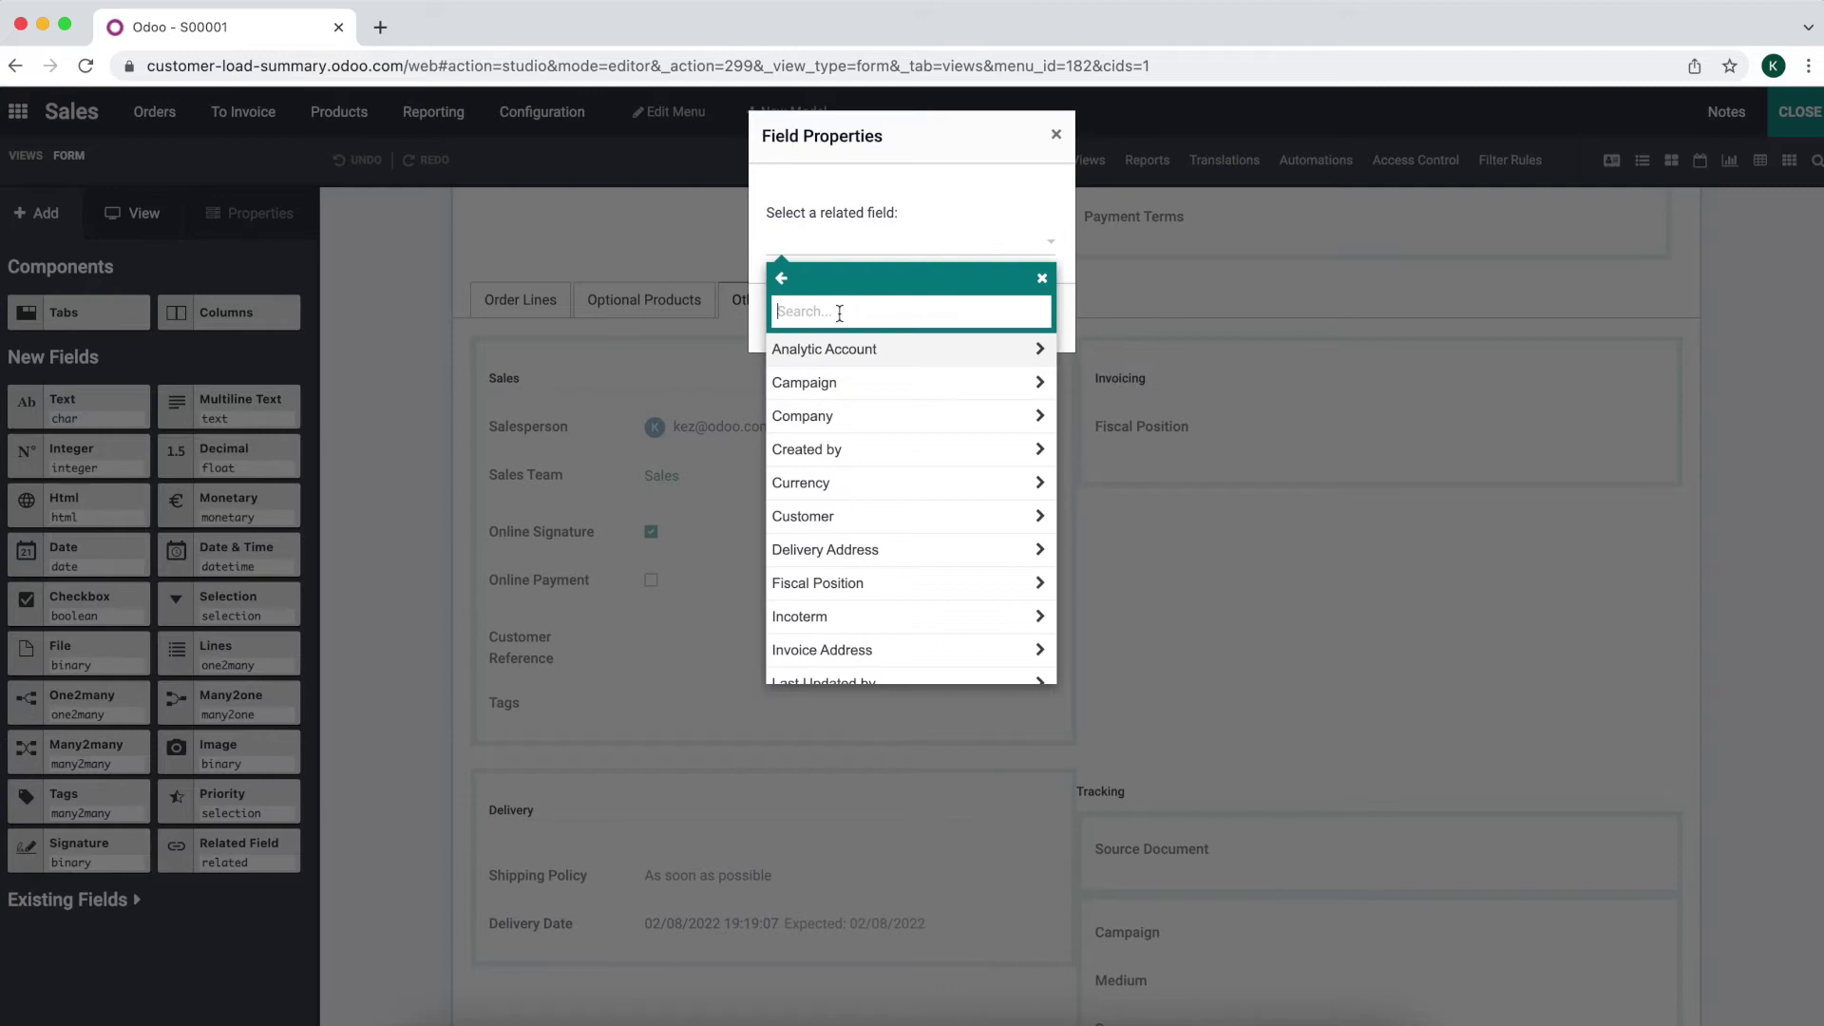
pyautogui.write('res')
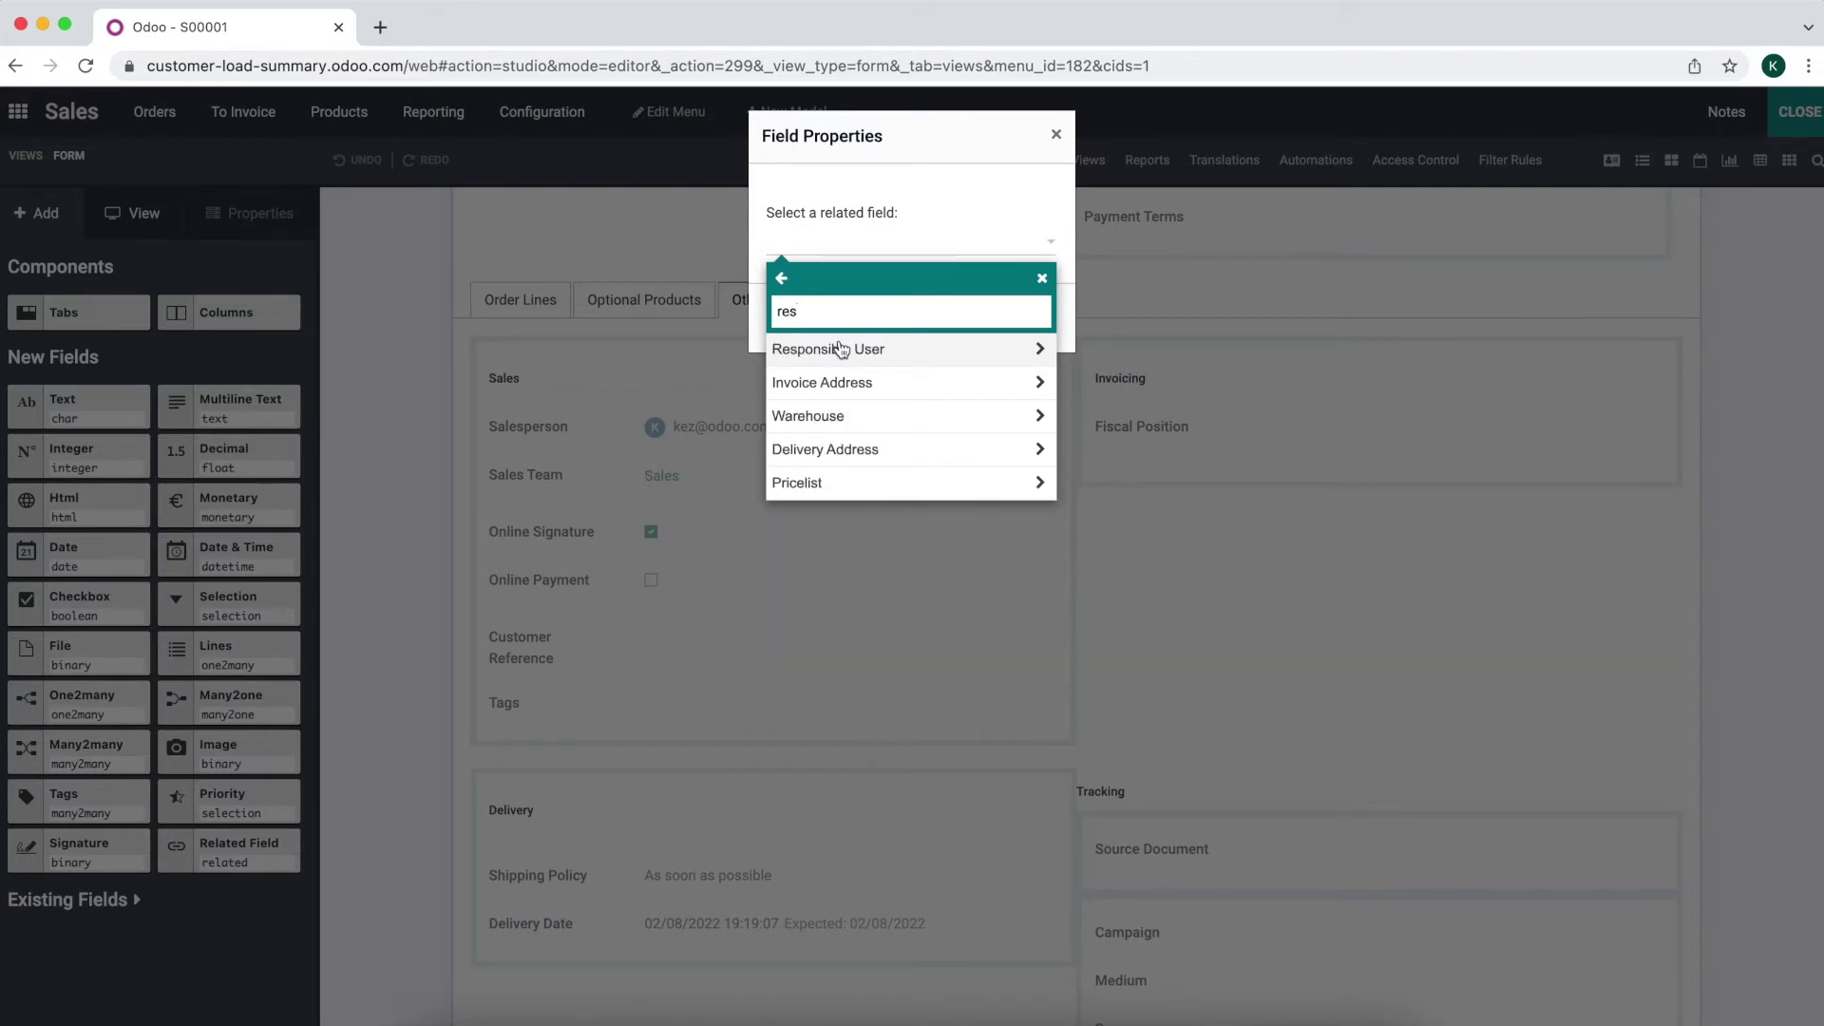
pyautogui.write('con')
pyautogui.hotkey('ctrl', 'a')
pyautogui.write('cus')
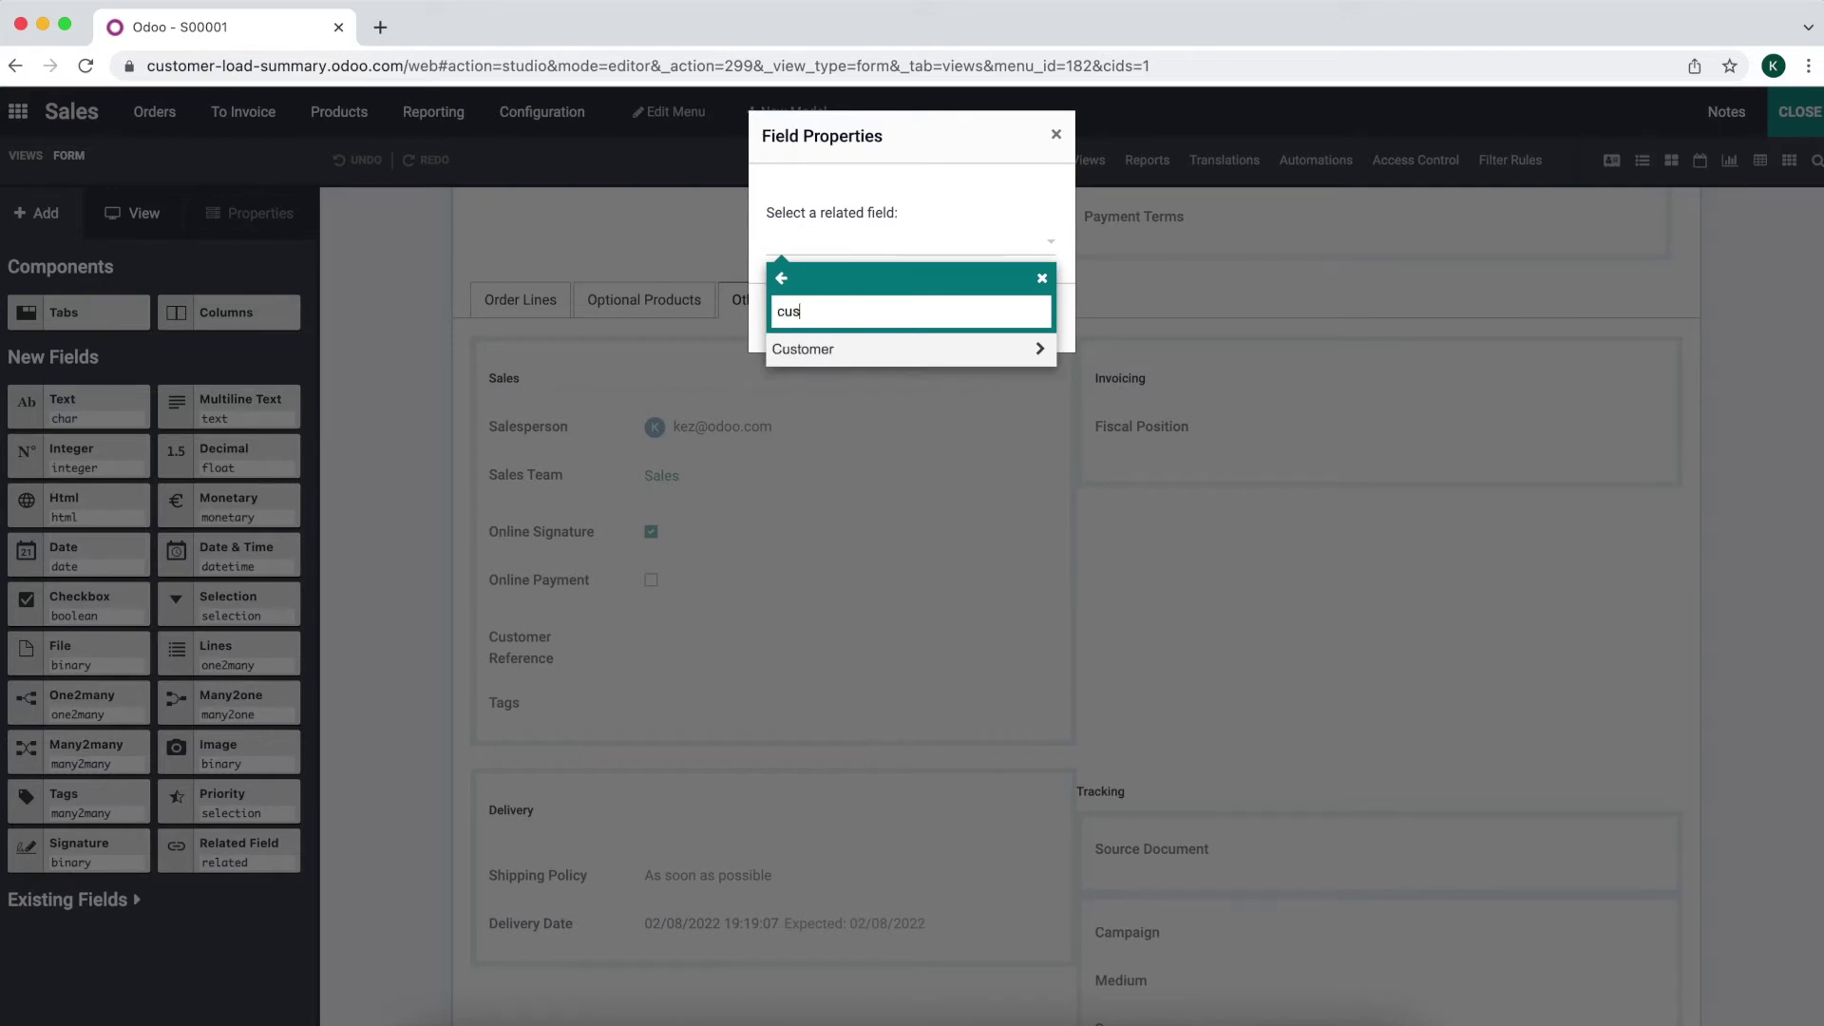
pyautogui.click(856, 365)
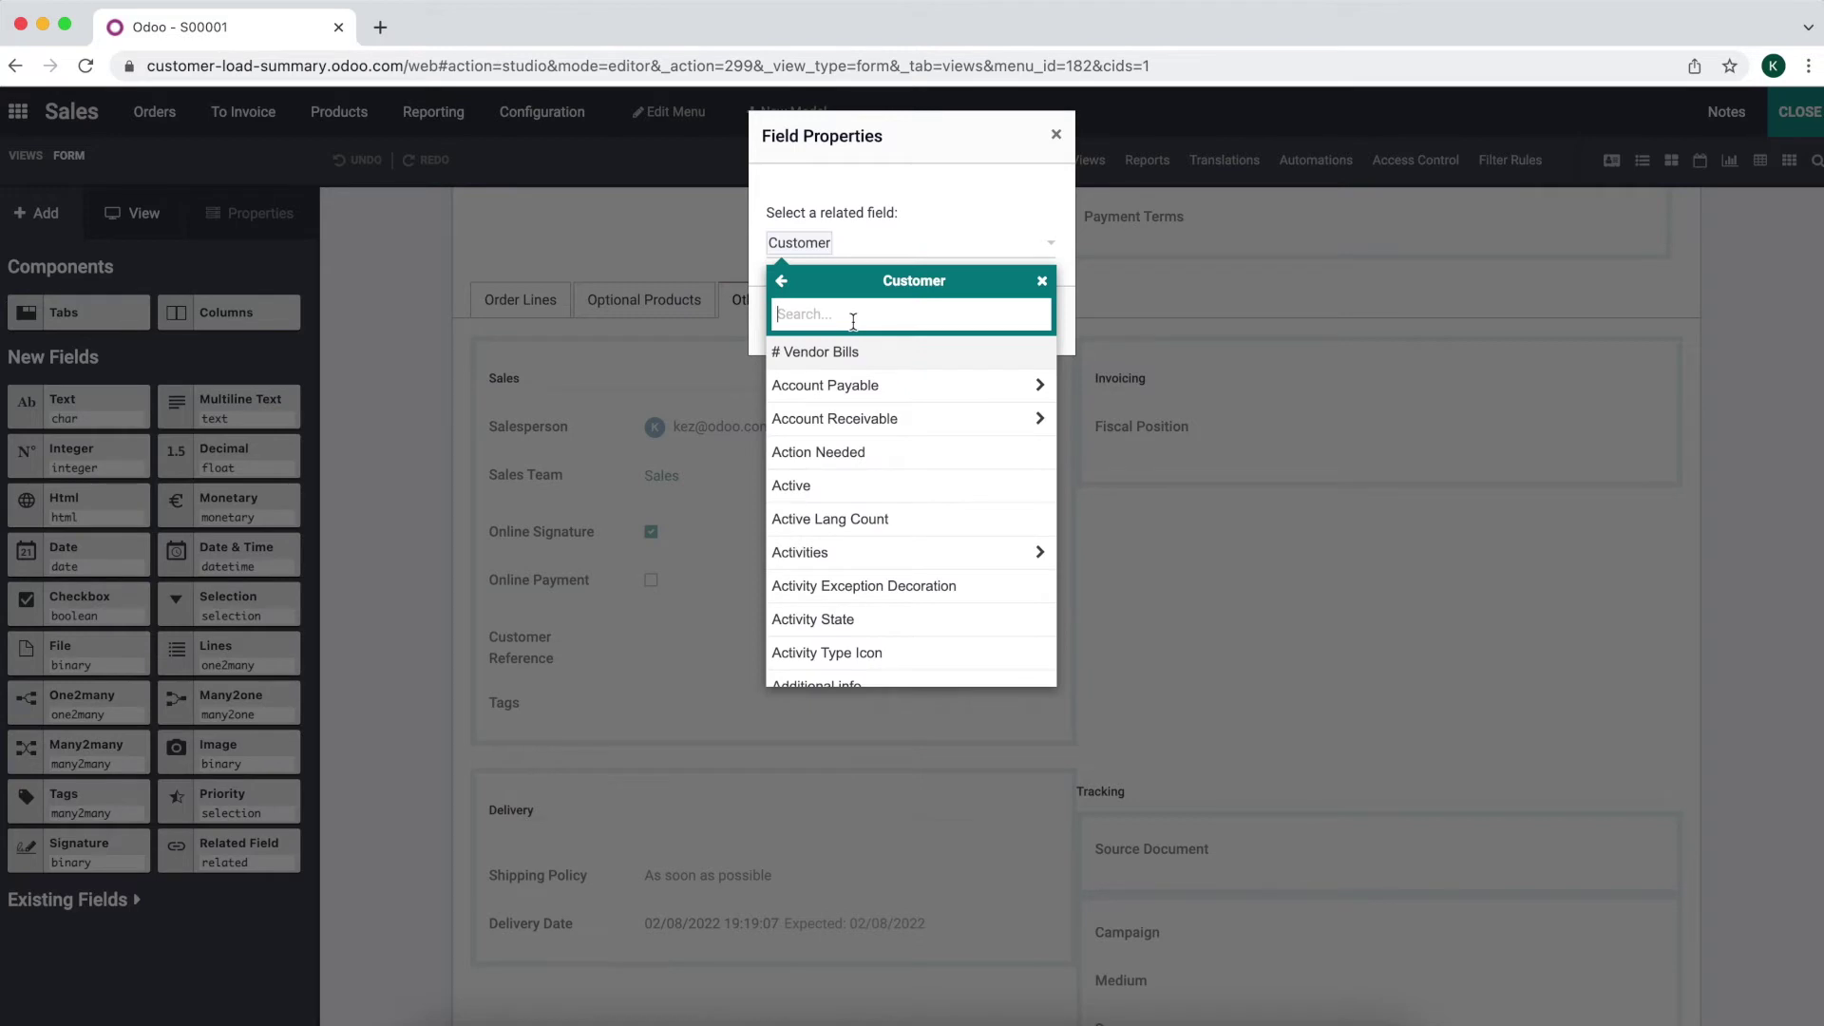
# - Choose the customer's Delivery Route > Delivery Date as the related field
pyautogui.write('deli')
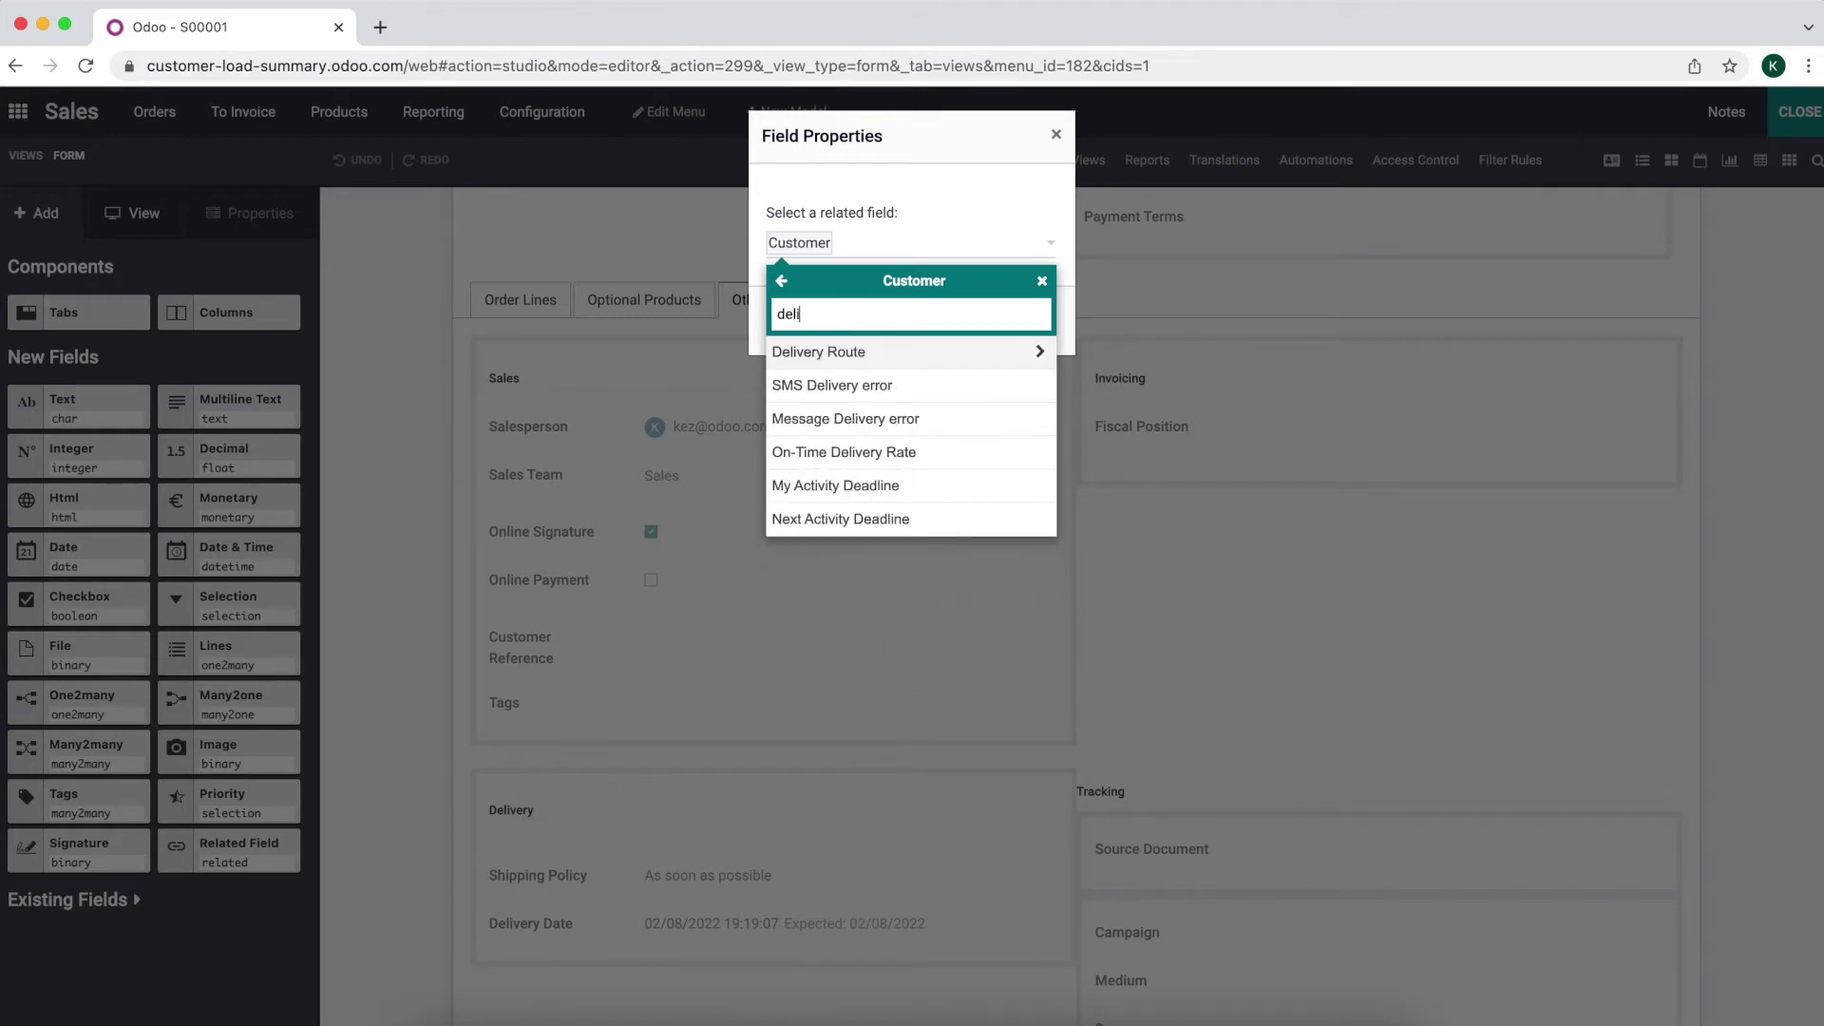
pyautogui.click(858, 350)
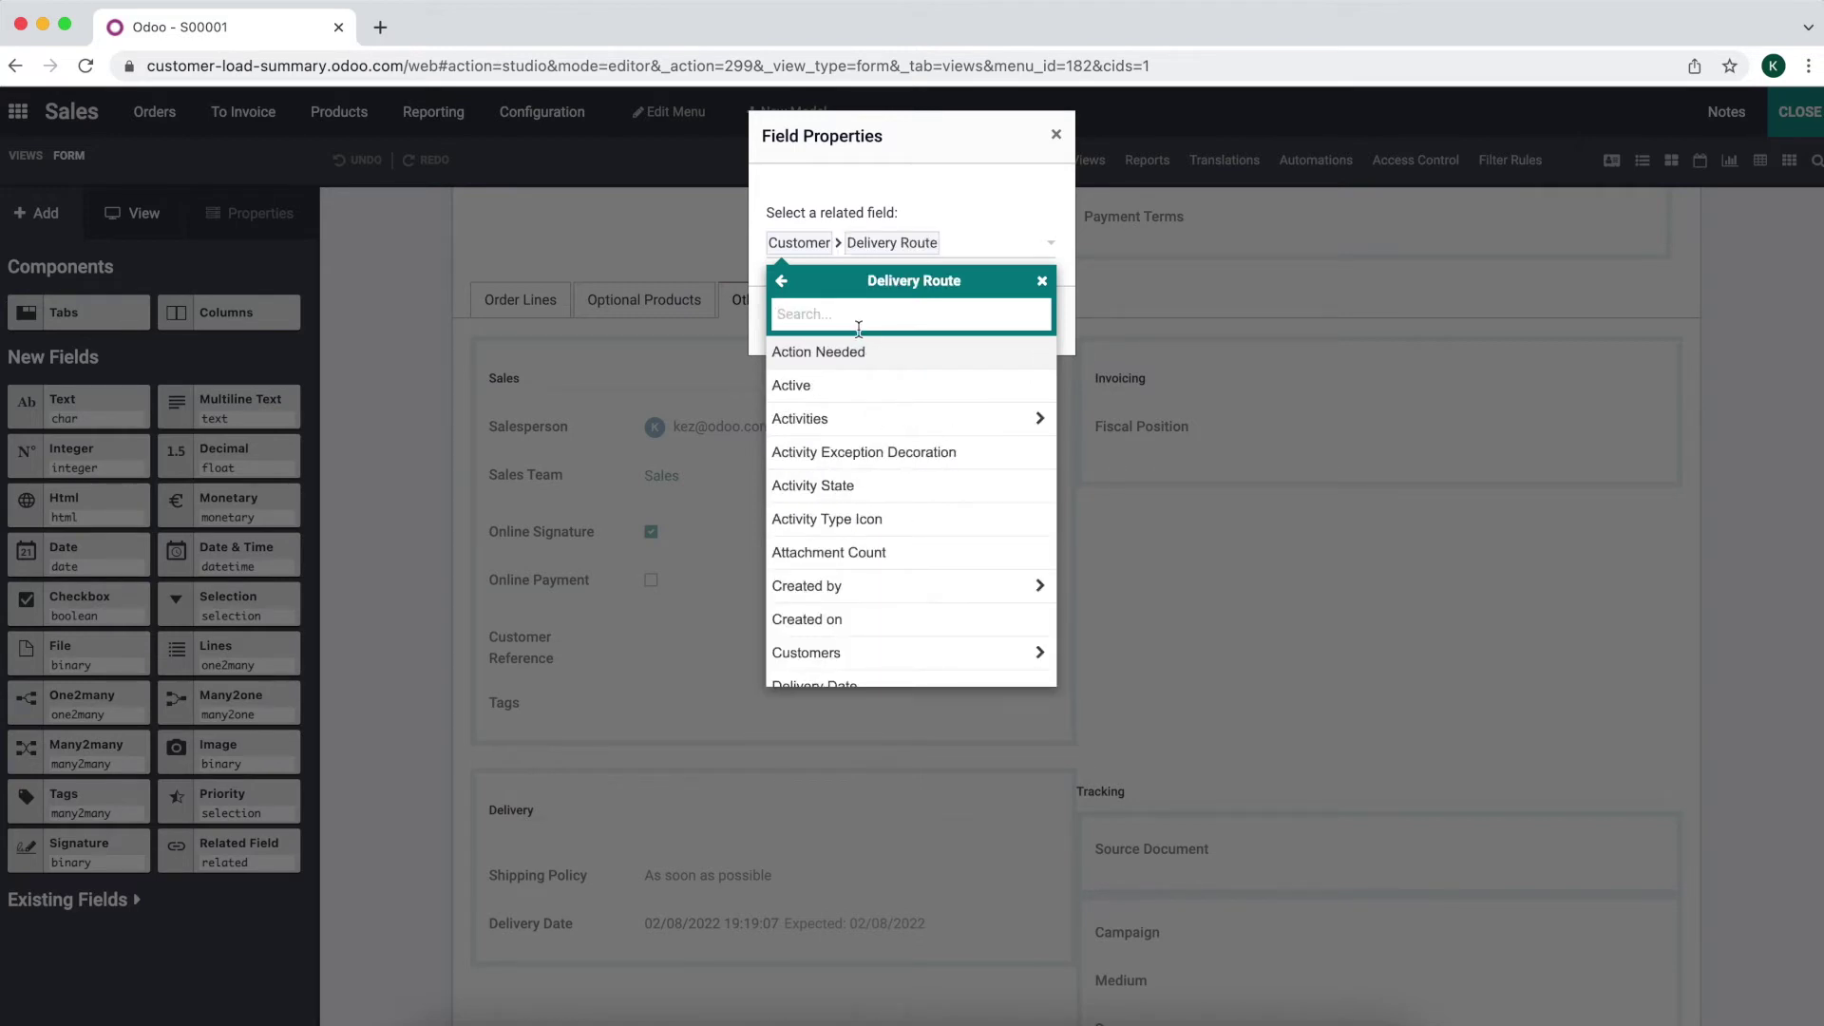
pyautogui.write('da')
pyautogui.press('BackSpace')
pyautogui.press('BackSpace')
pyautogui.scroll(-2, 900, 475)
pyautogui.scroll(-2, 904, 487)
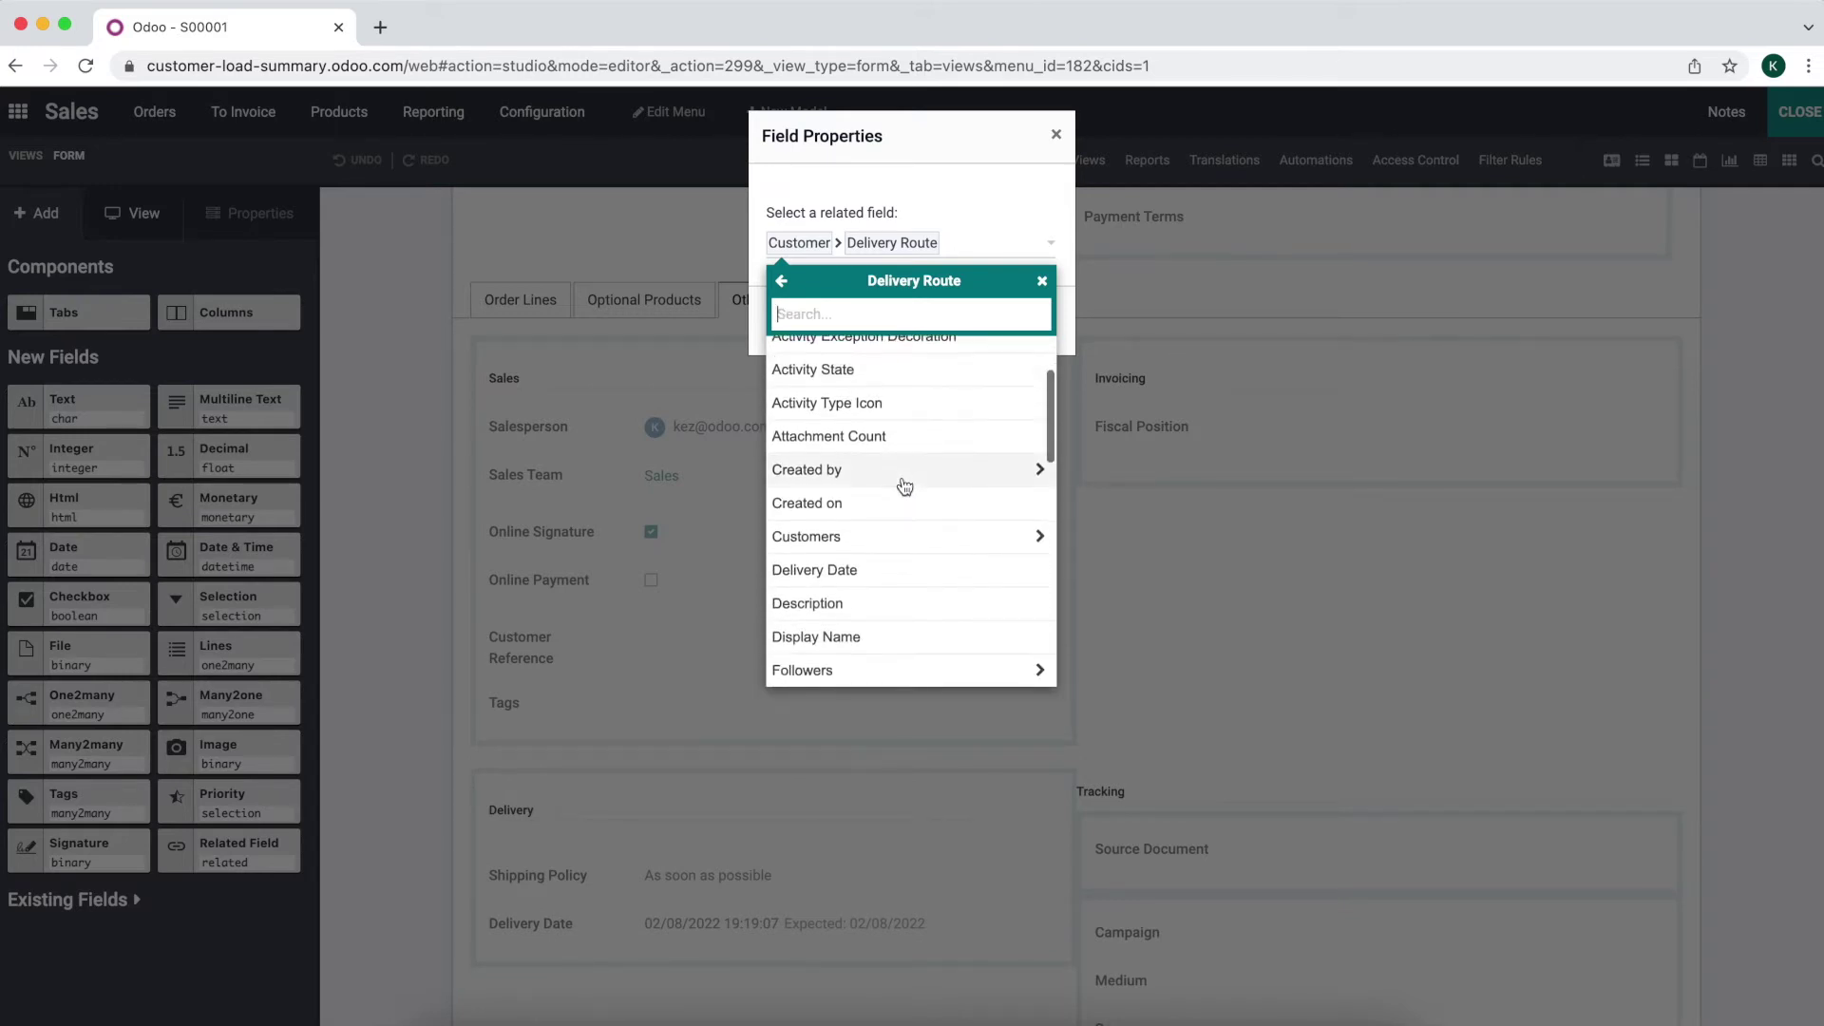
pyautogui.click(898, 486)
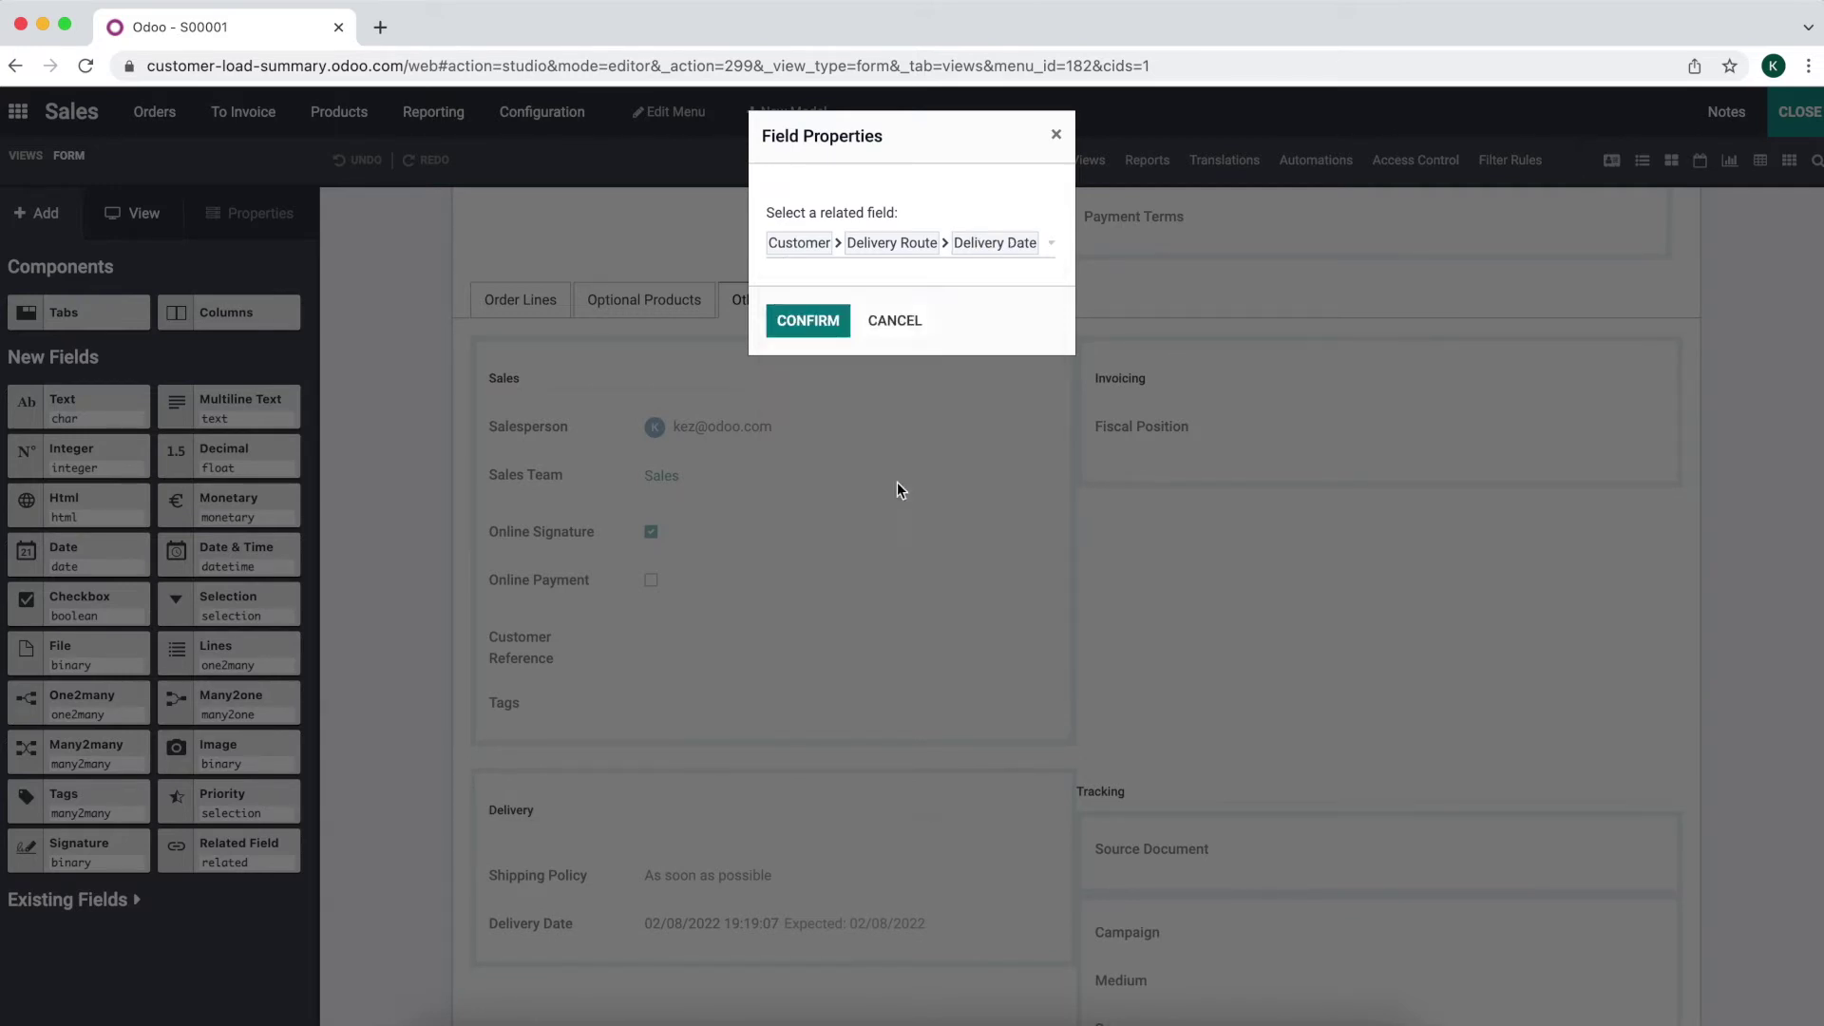
pyautogui.click(817, 337)
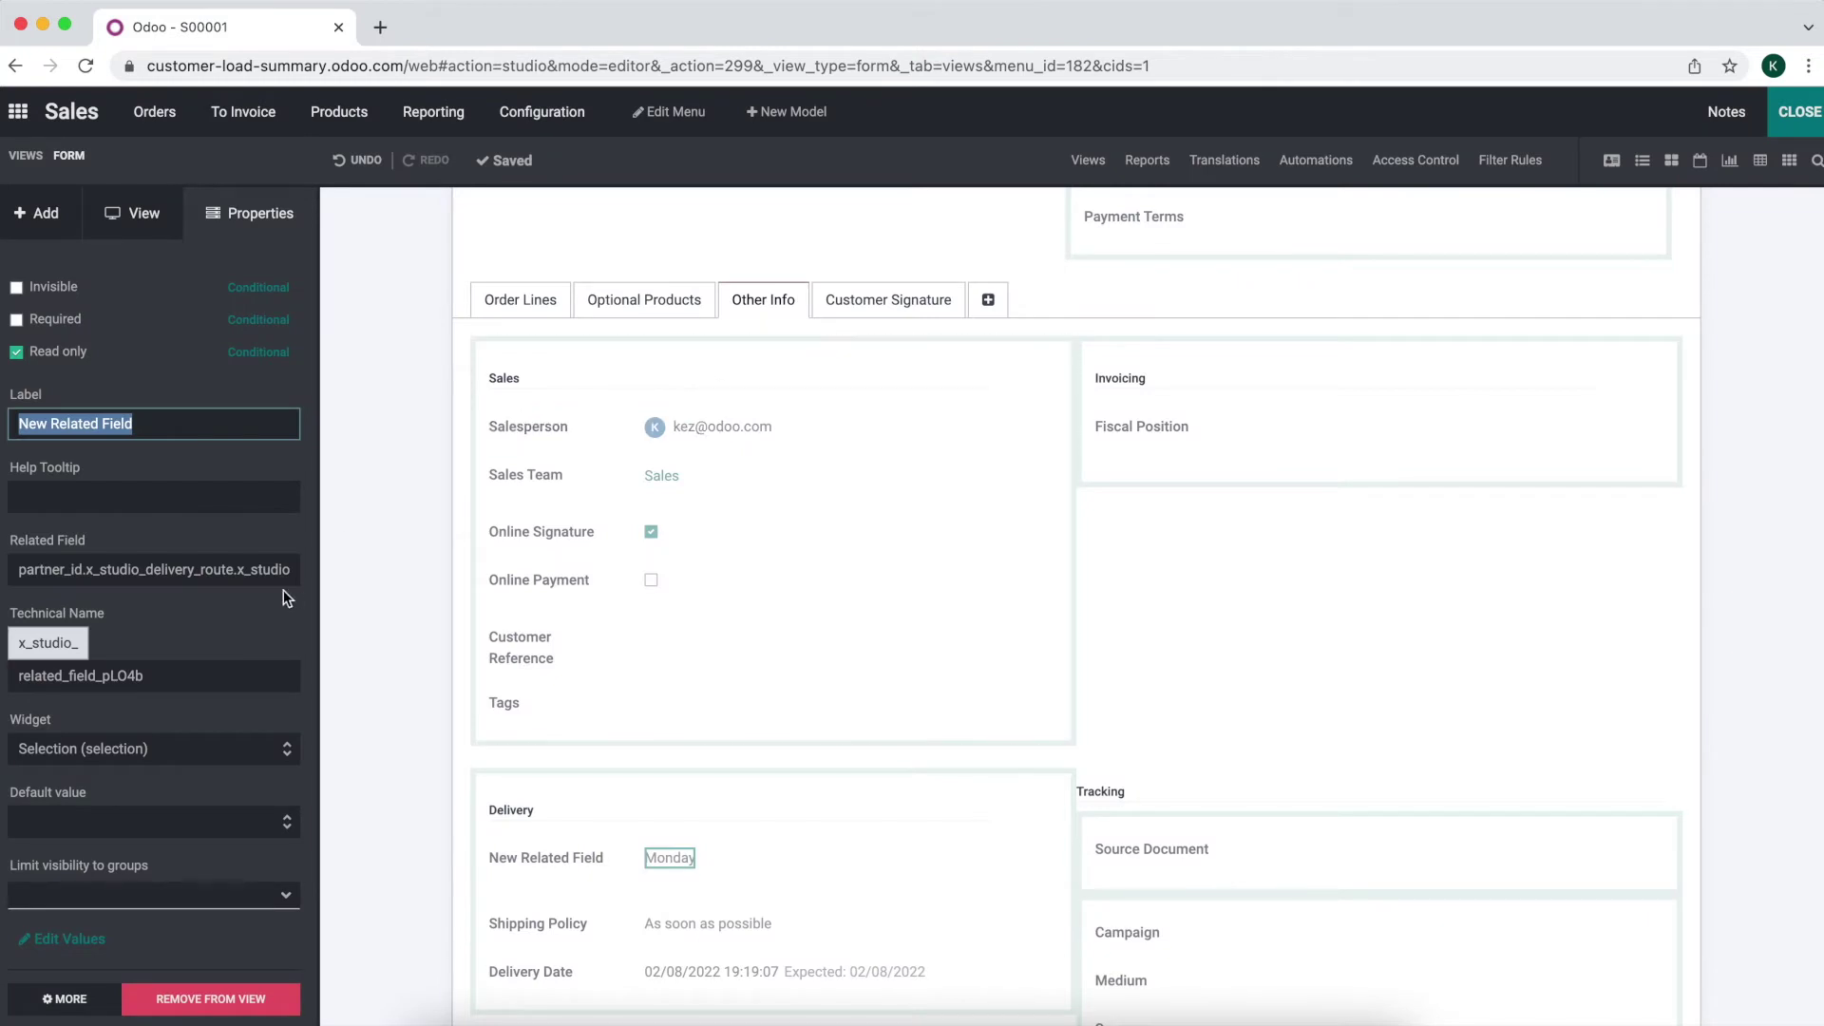
# - Label the new related field 'Delivery Date' and save it
pyautogui.write('Delivery')
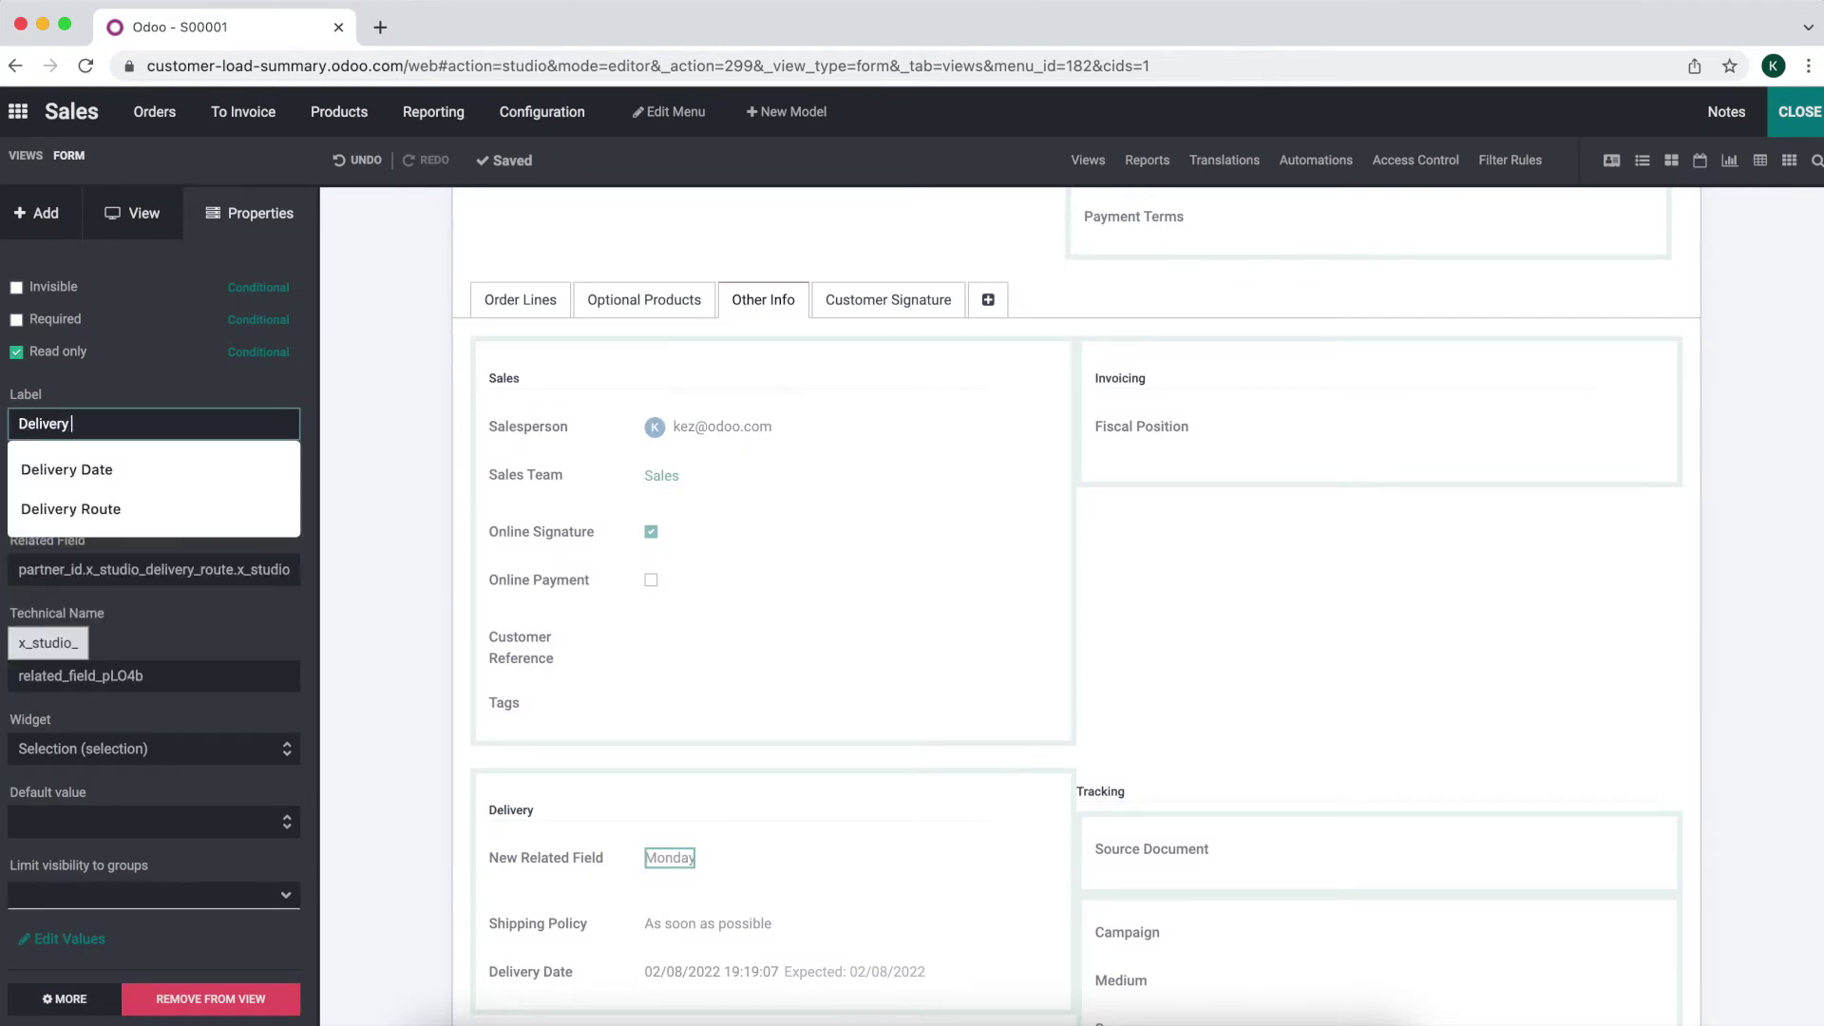
pyautogui.write(' Date')
pyautogui.press('Return')
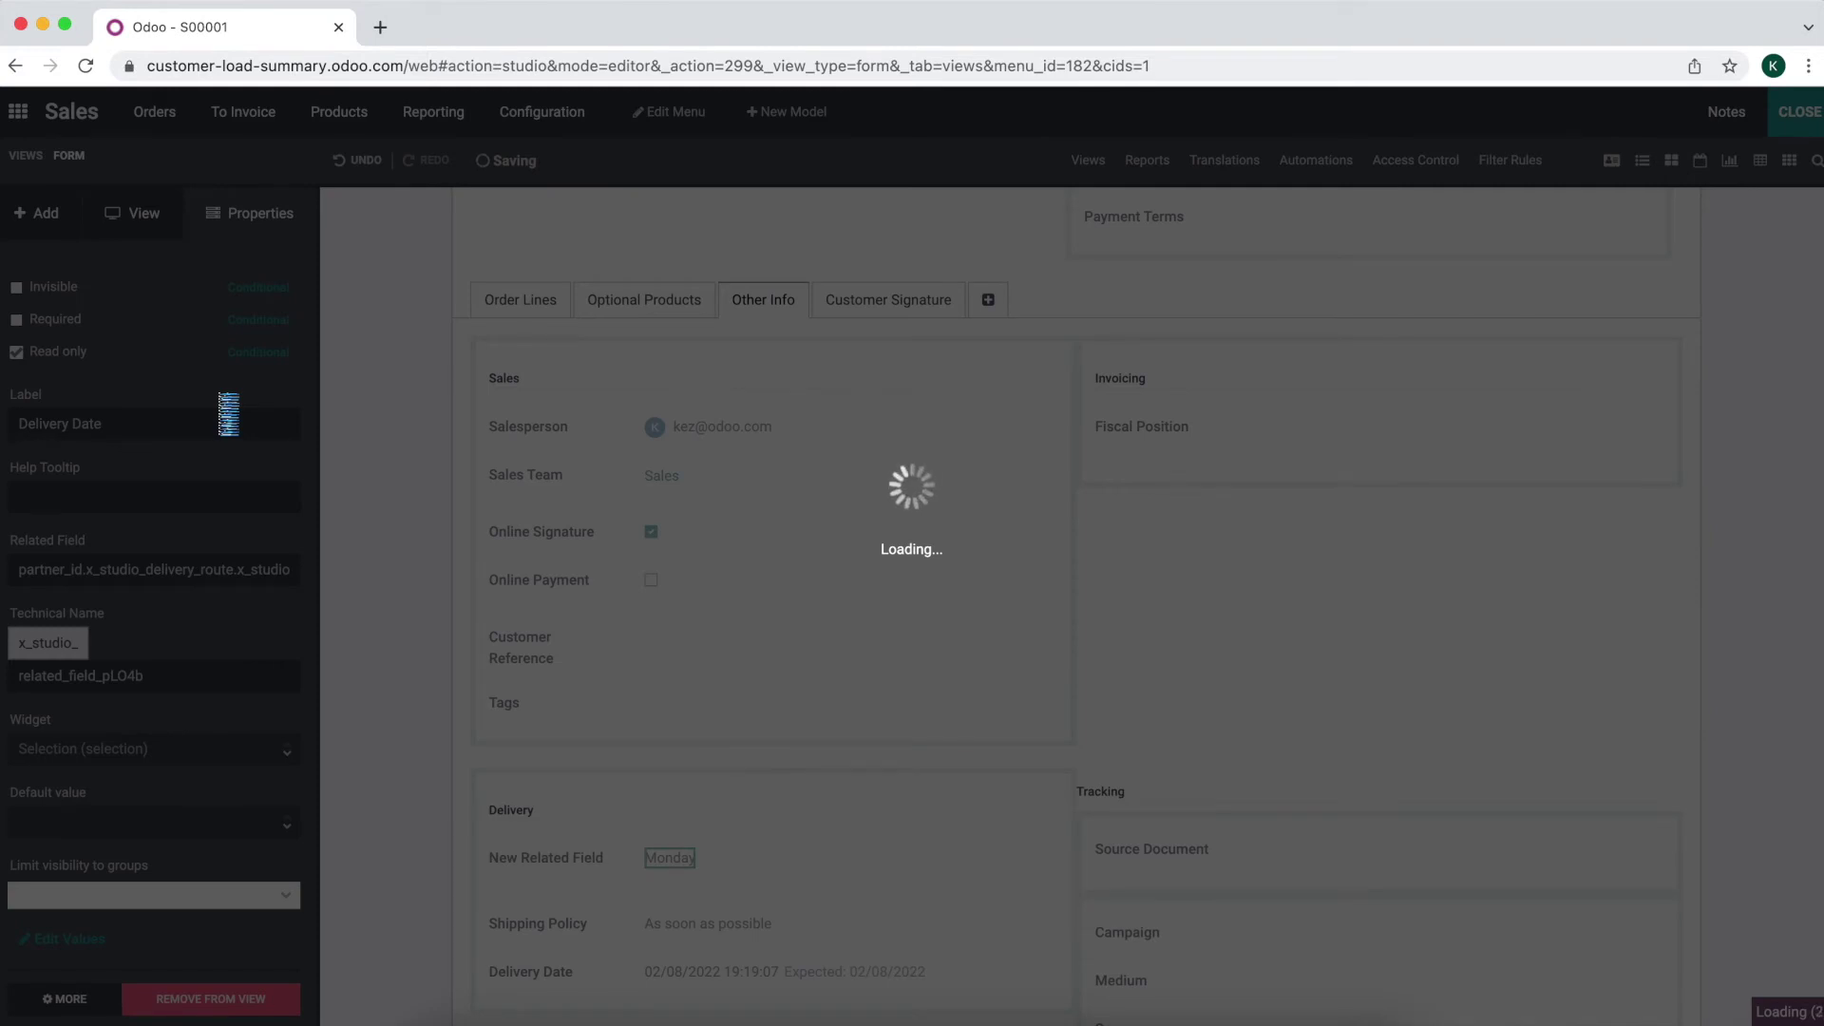
pyautogui.scroll(-2, 738, 750)
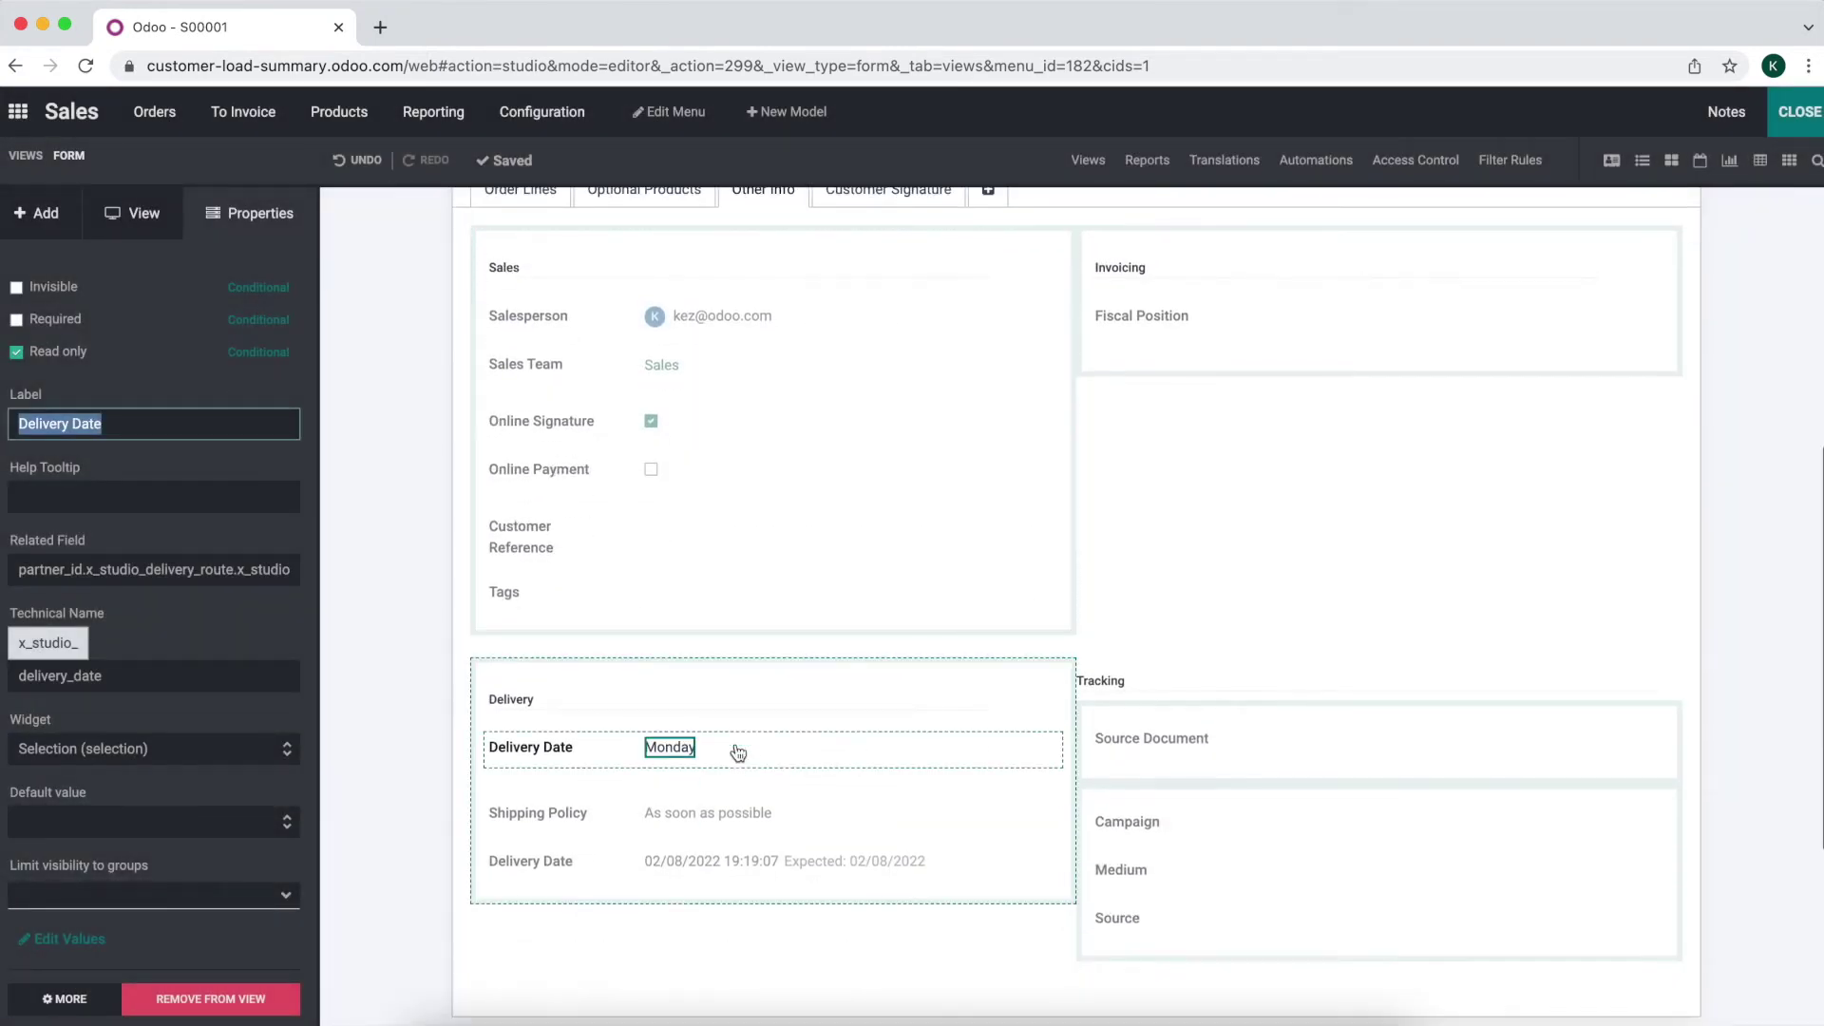
pyautogui.click(674, 762)
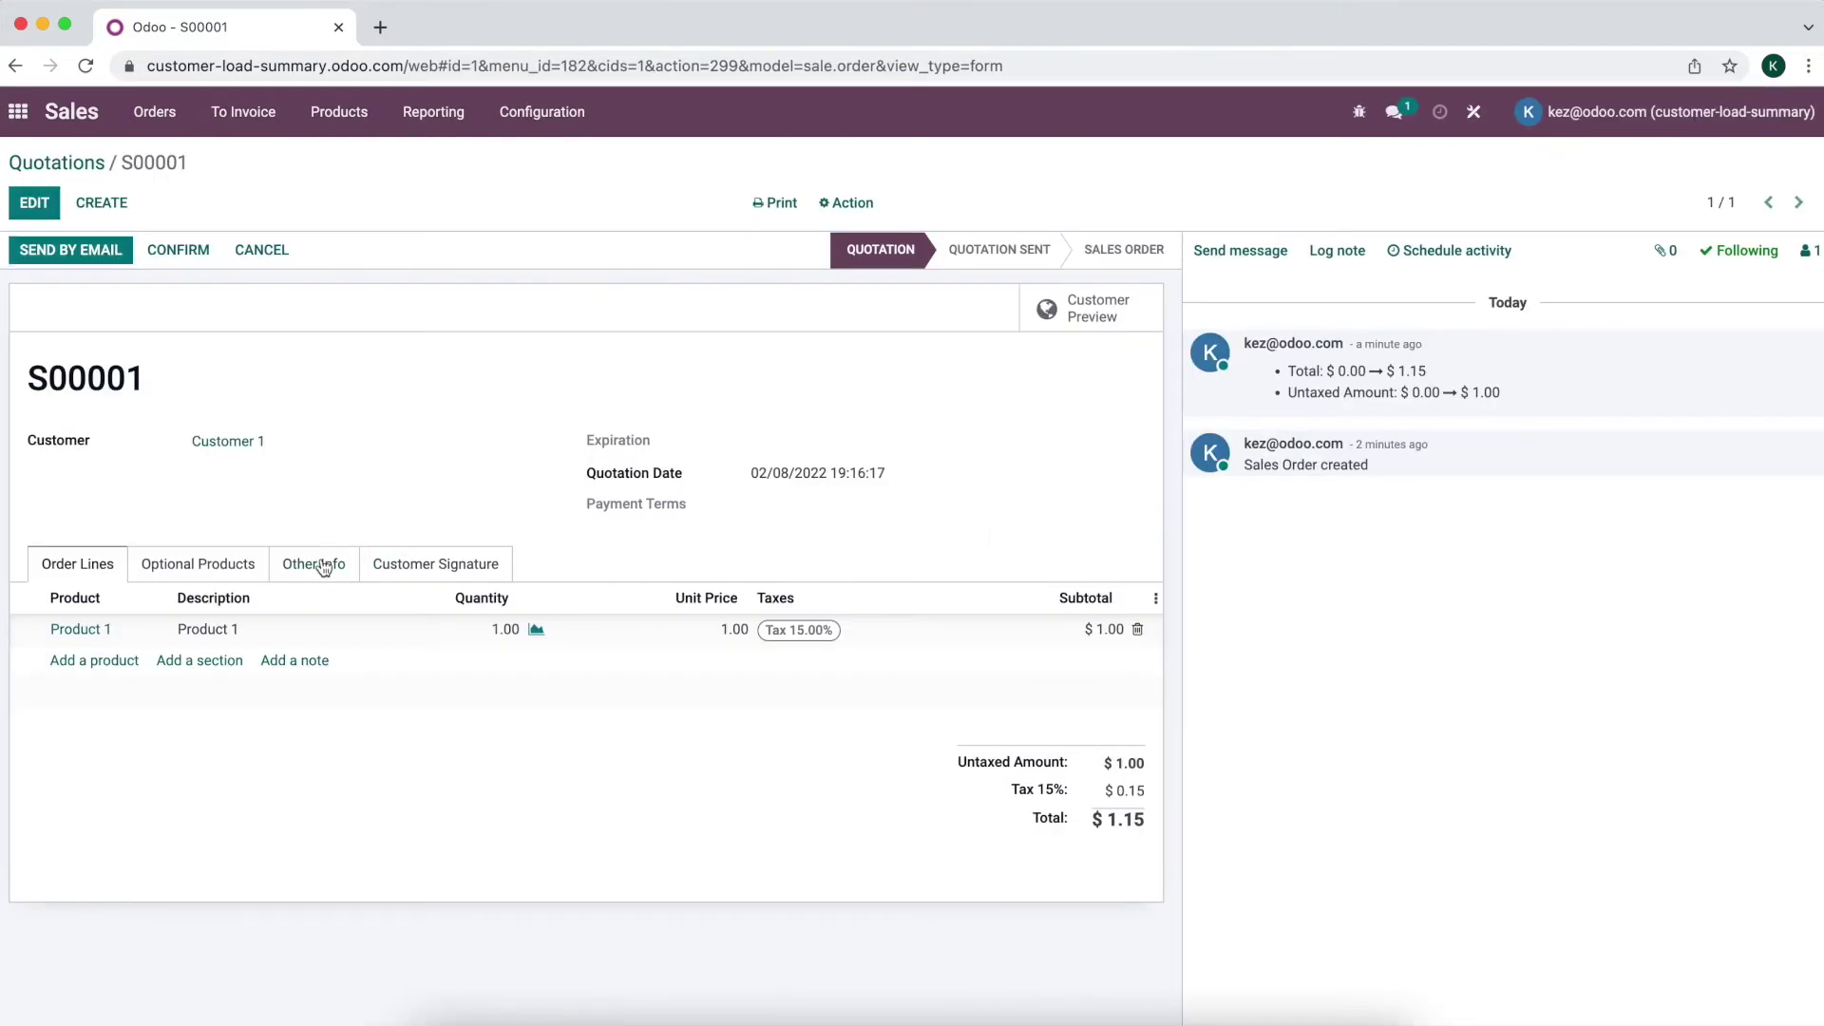
# - Set S00001's Delivery Date in Other Info to February 14, 2022
pyautogui.click(323, 567)
pyautogui.scroll(-1, 259, 528)
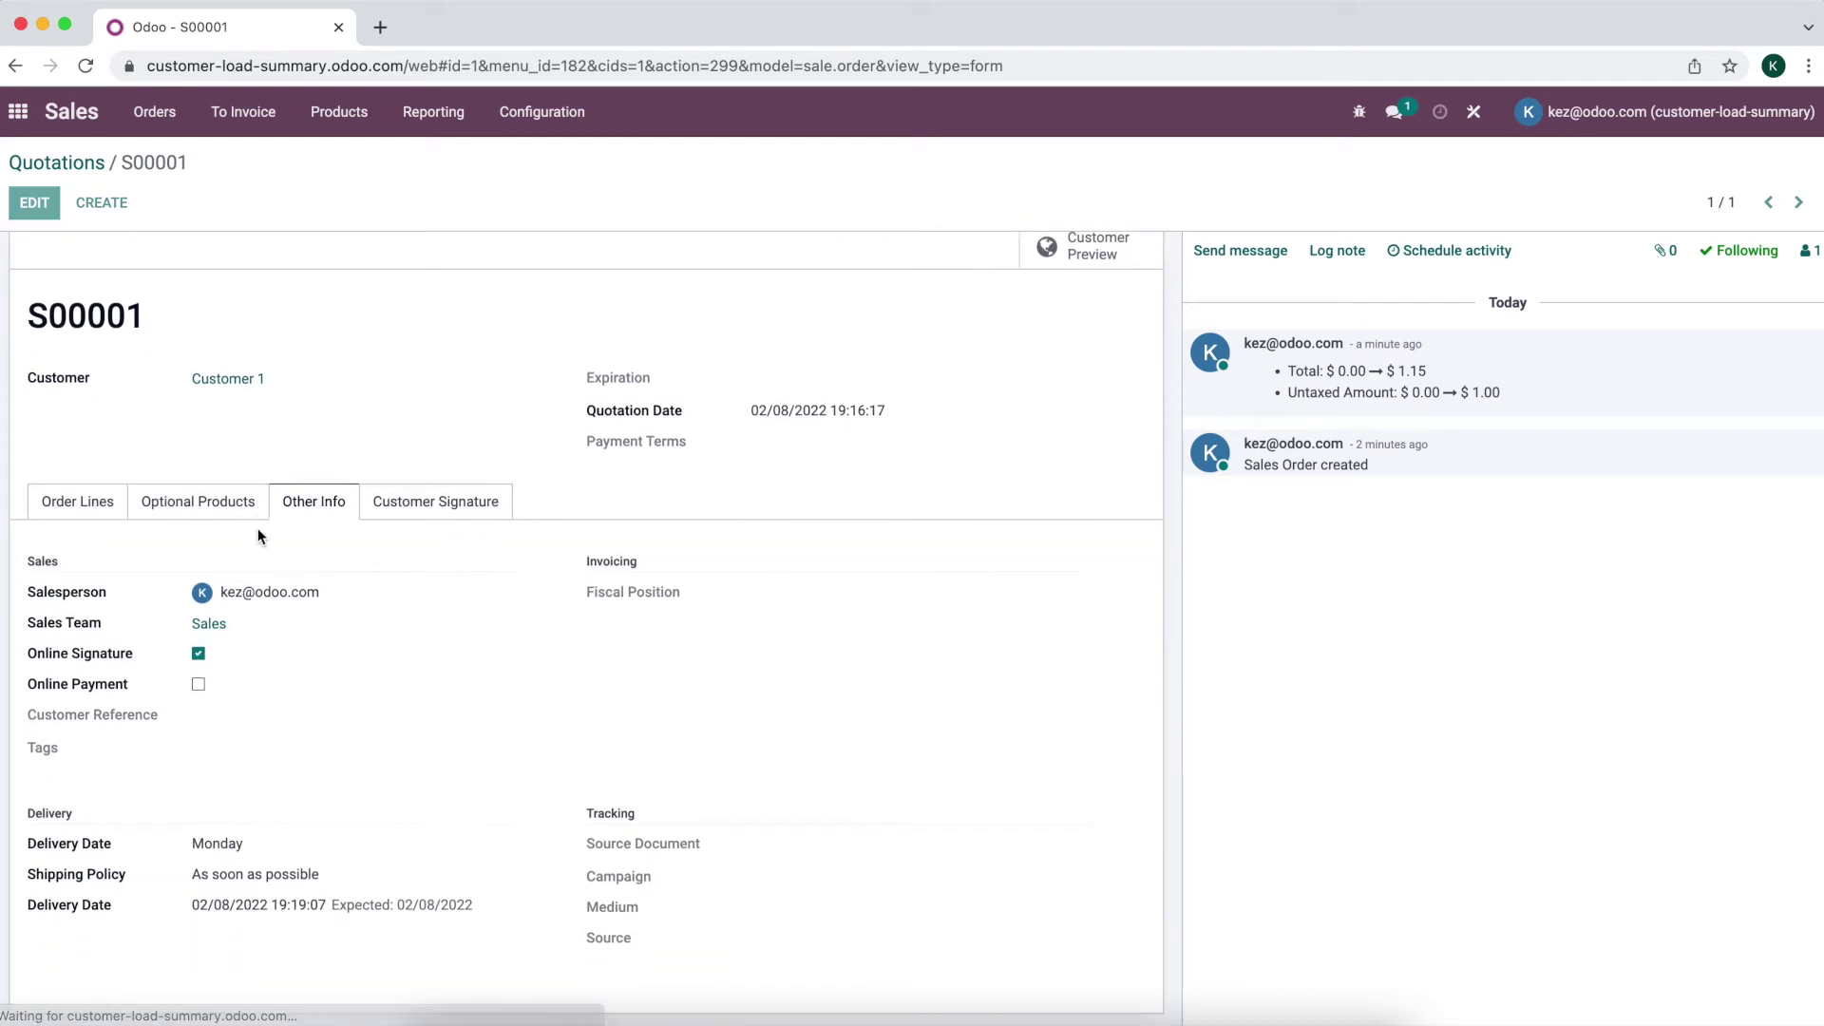
pyautogui.hotkey('alt', 'a')
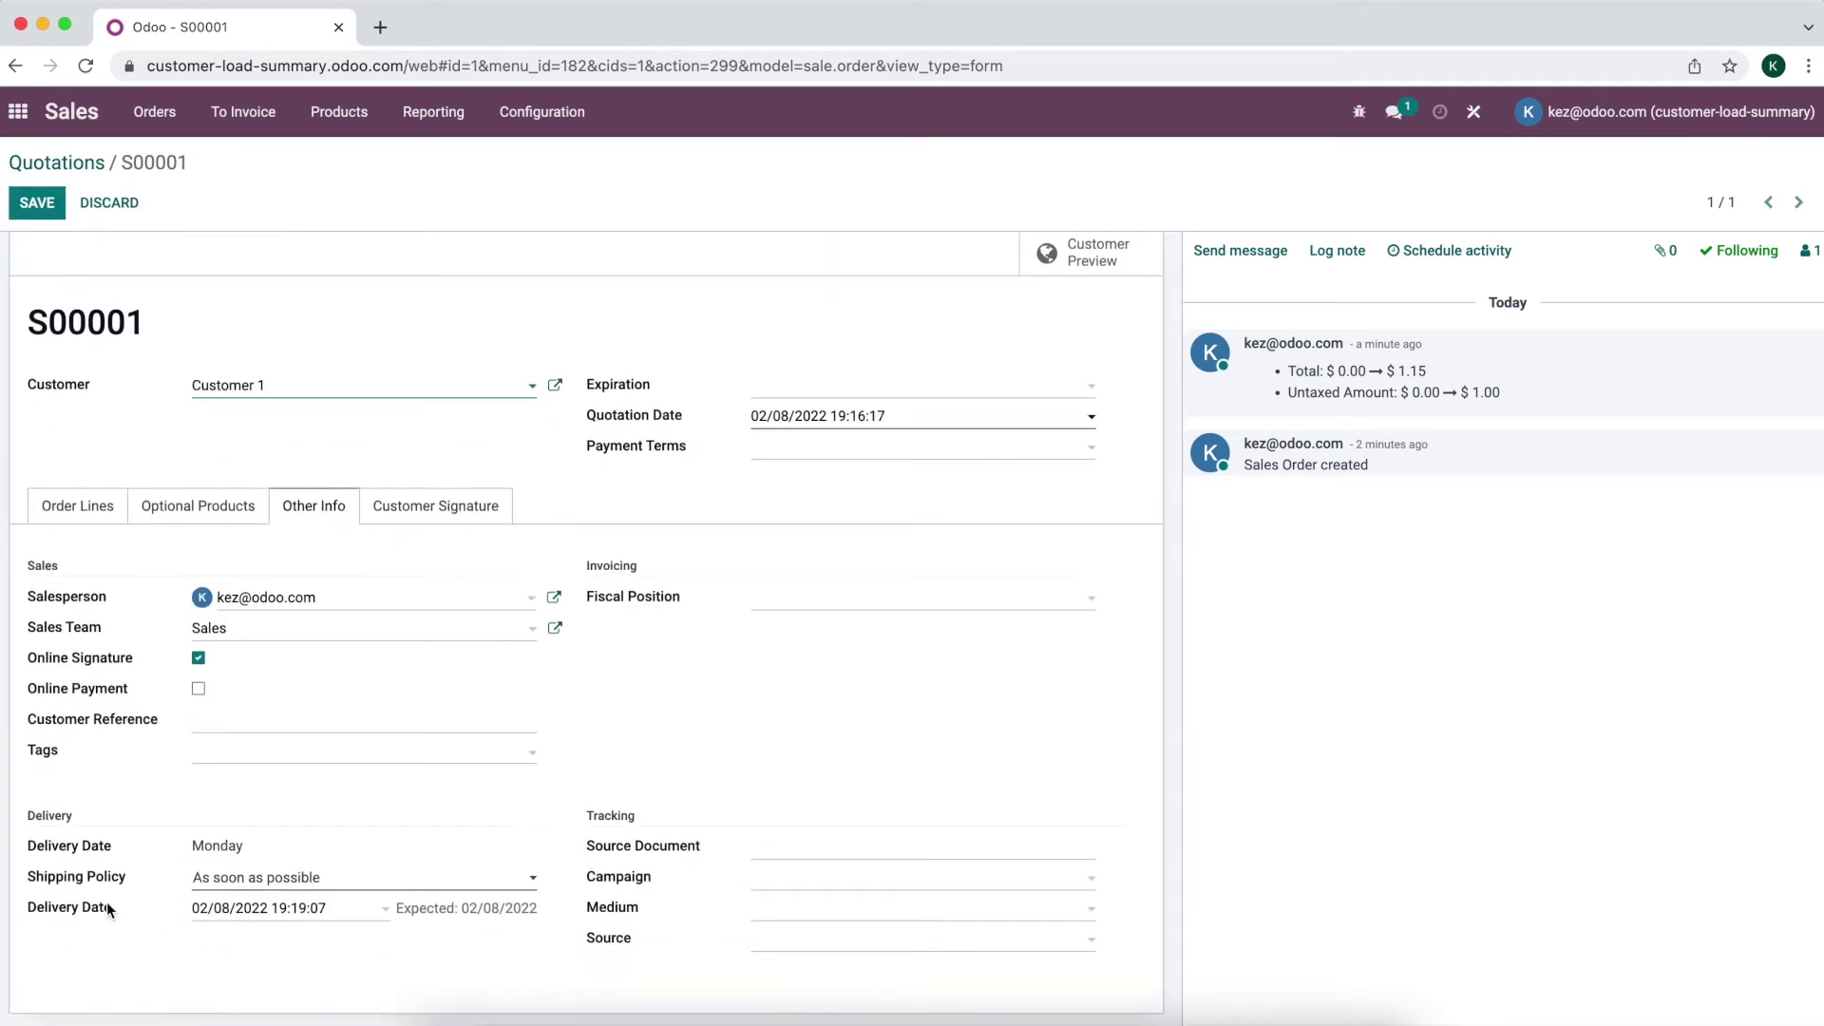
pyautogui.click(224, 912)
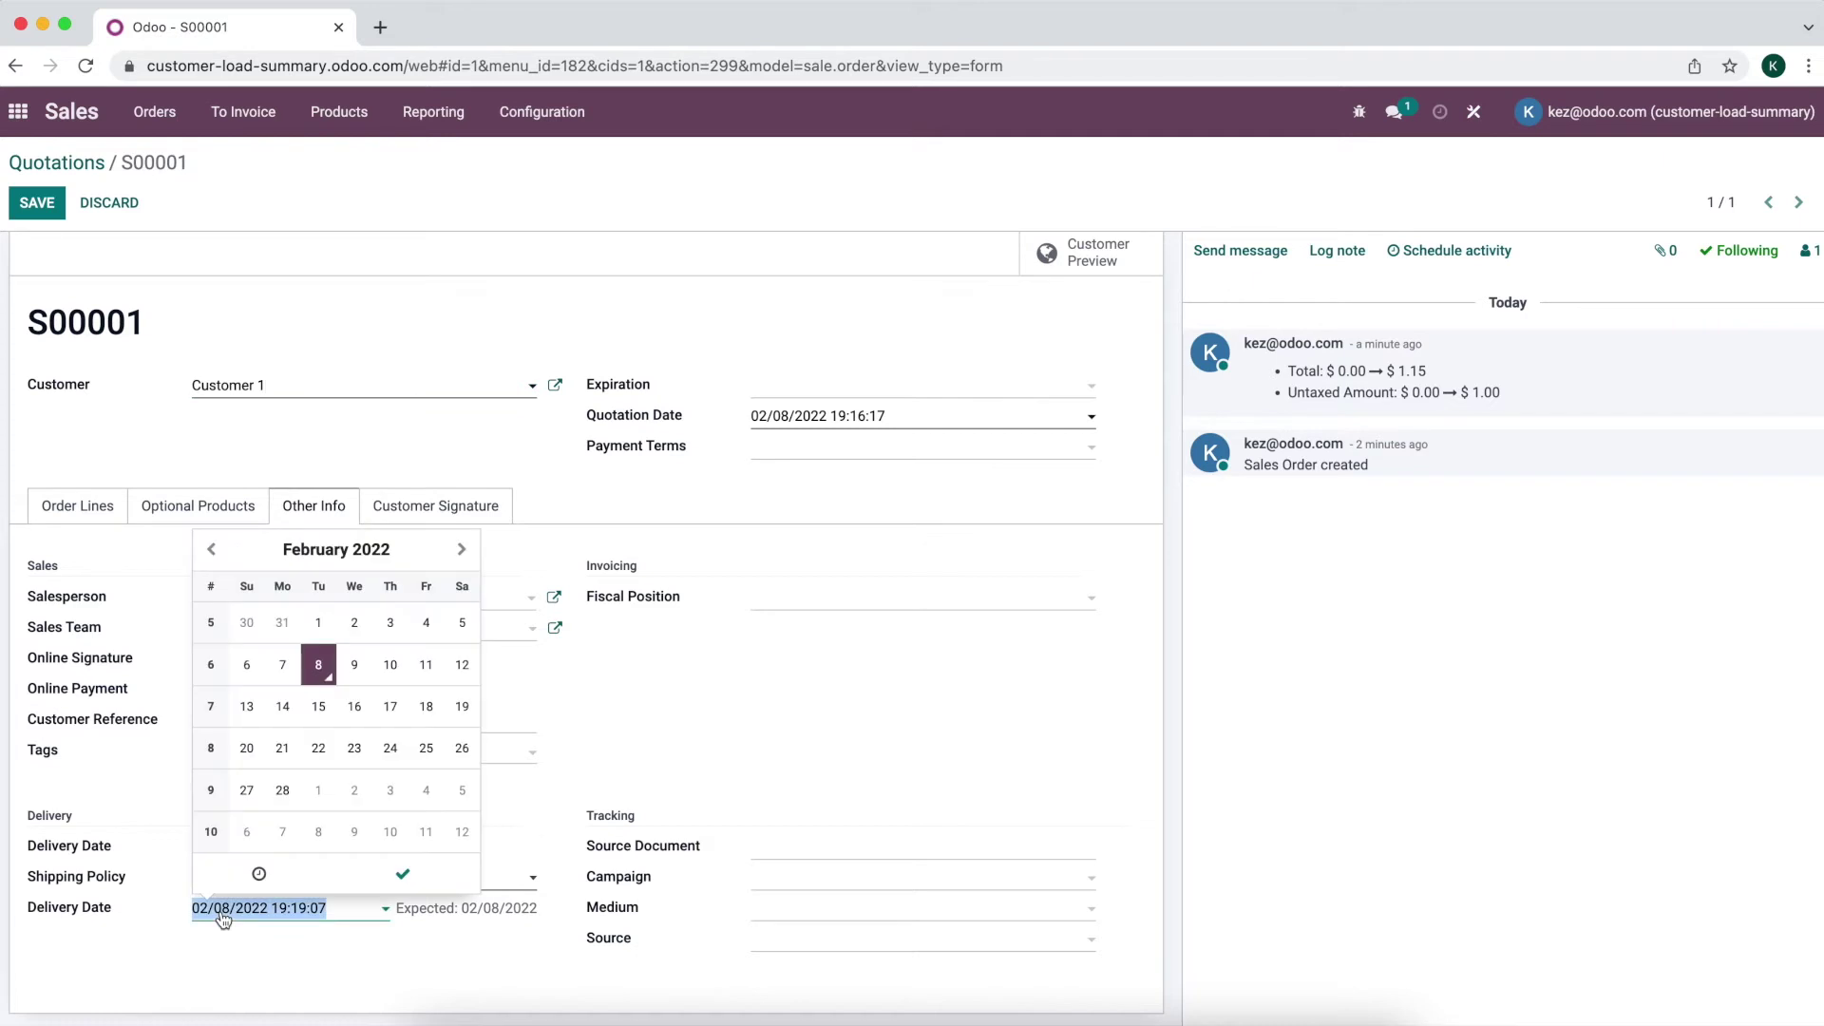
pyautogui.click(285, 715)
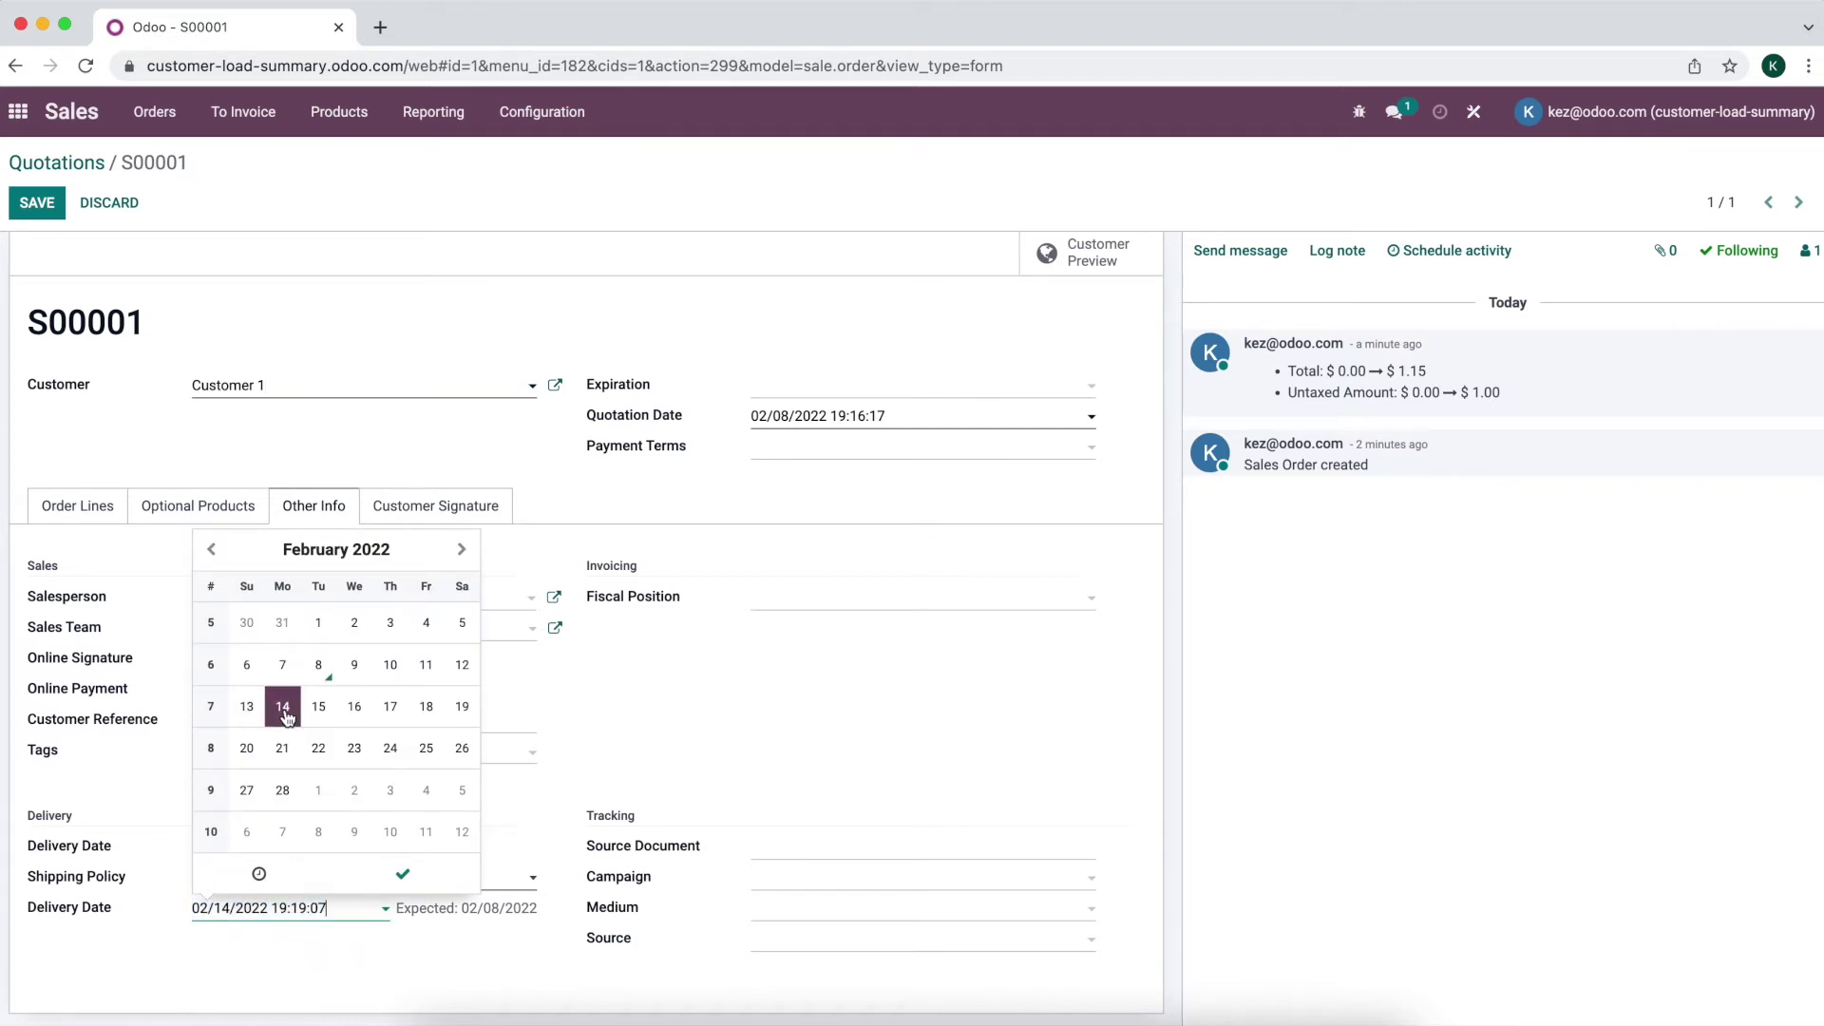
pyautogui.click(412, 882)
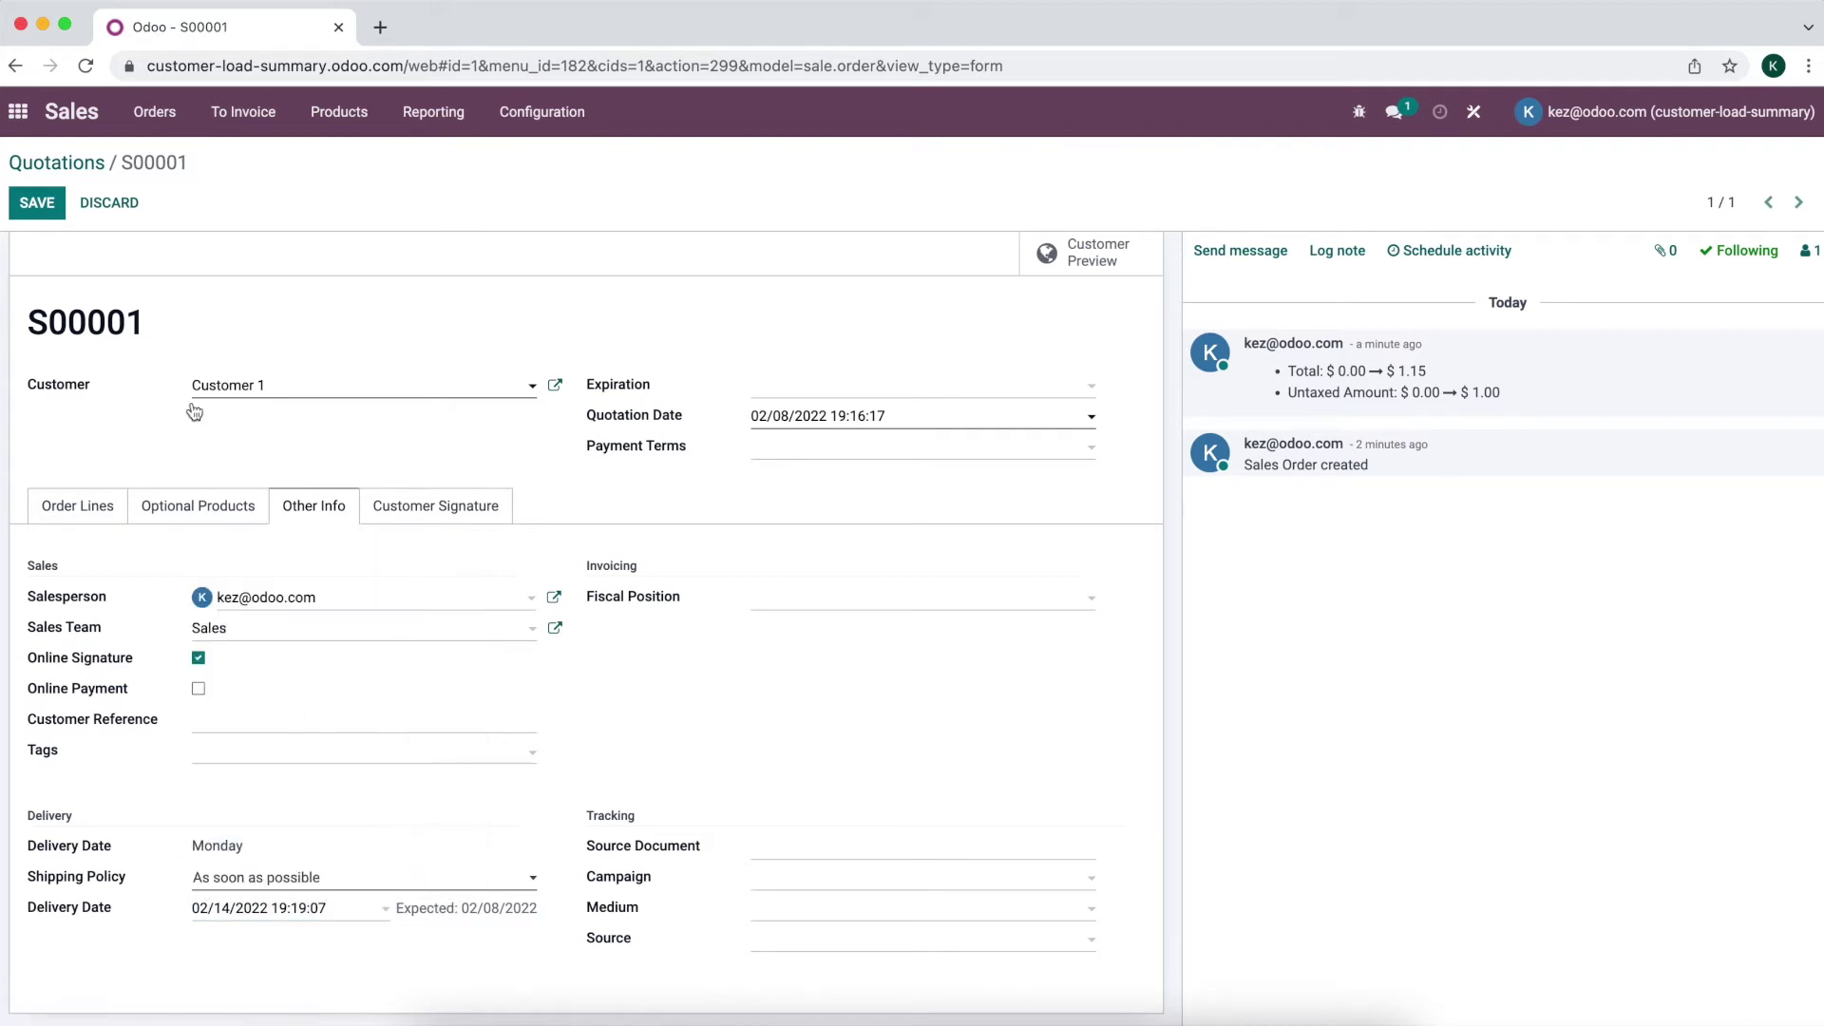
# - Save the quotation, confirm it as a sales order, and open its delivery
pyautogui.click(73, 509)
pyautogui.click(51, 212)
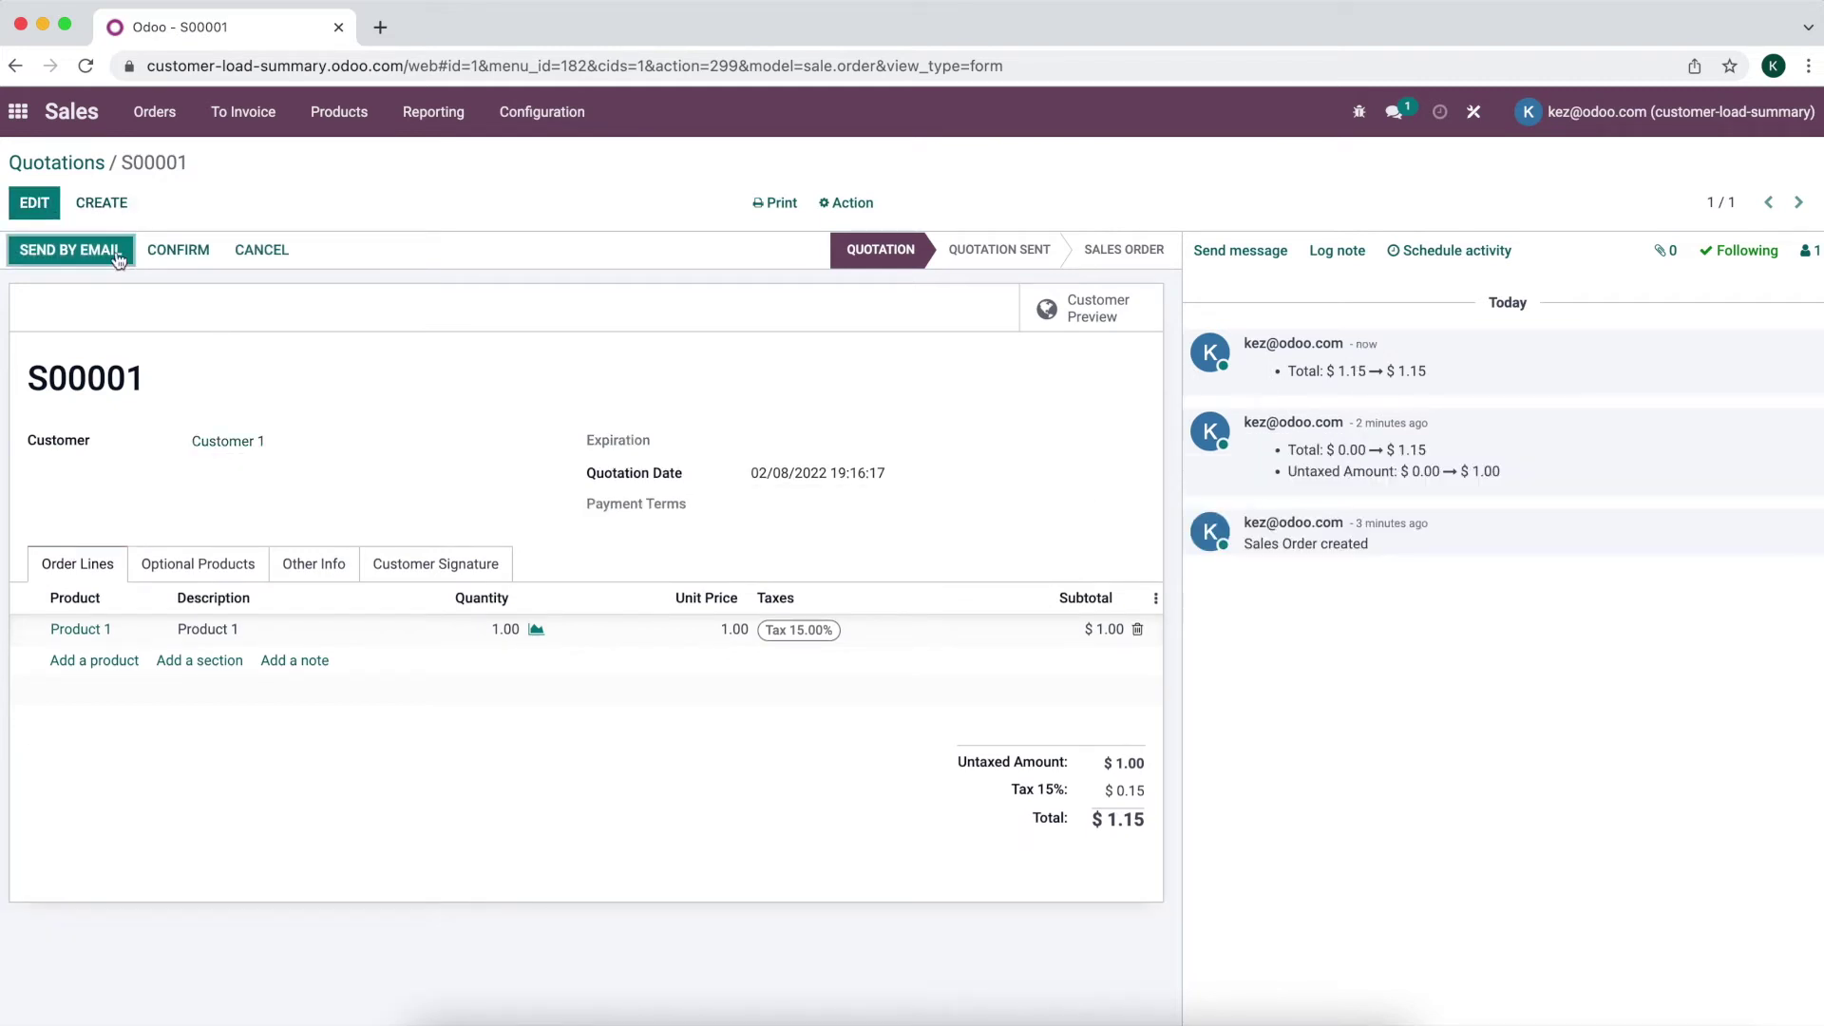
pyautogui.click(178, 250)
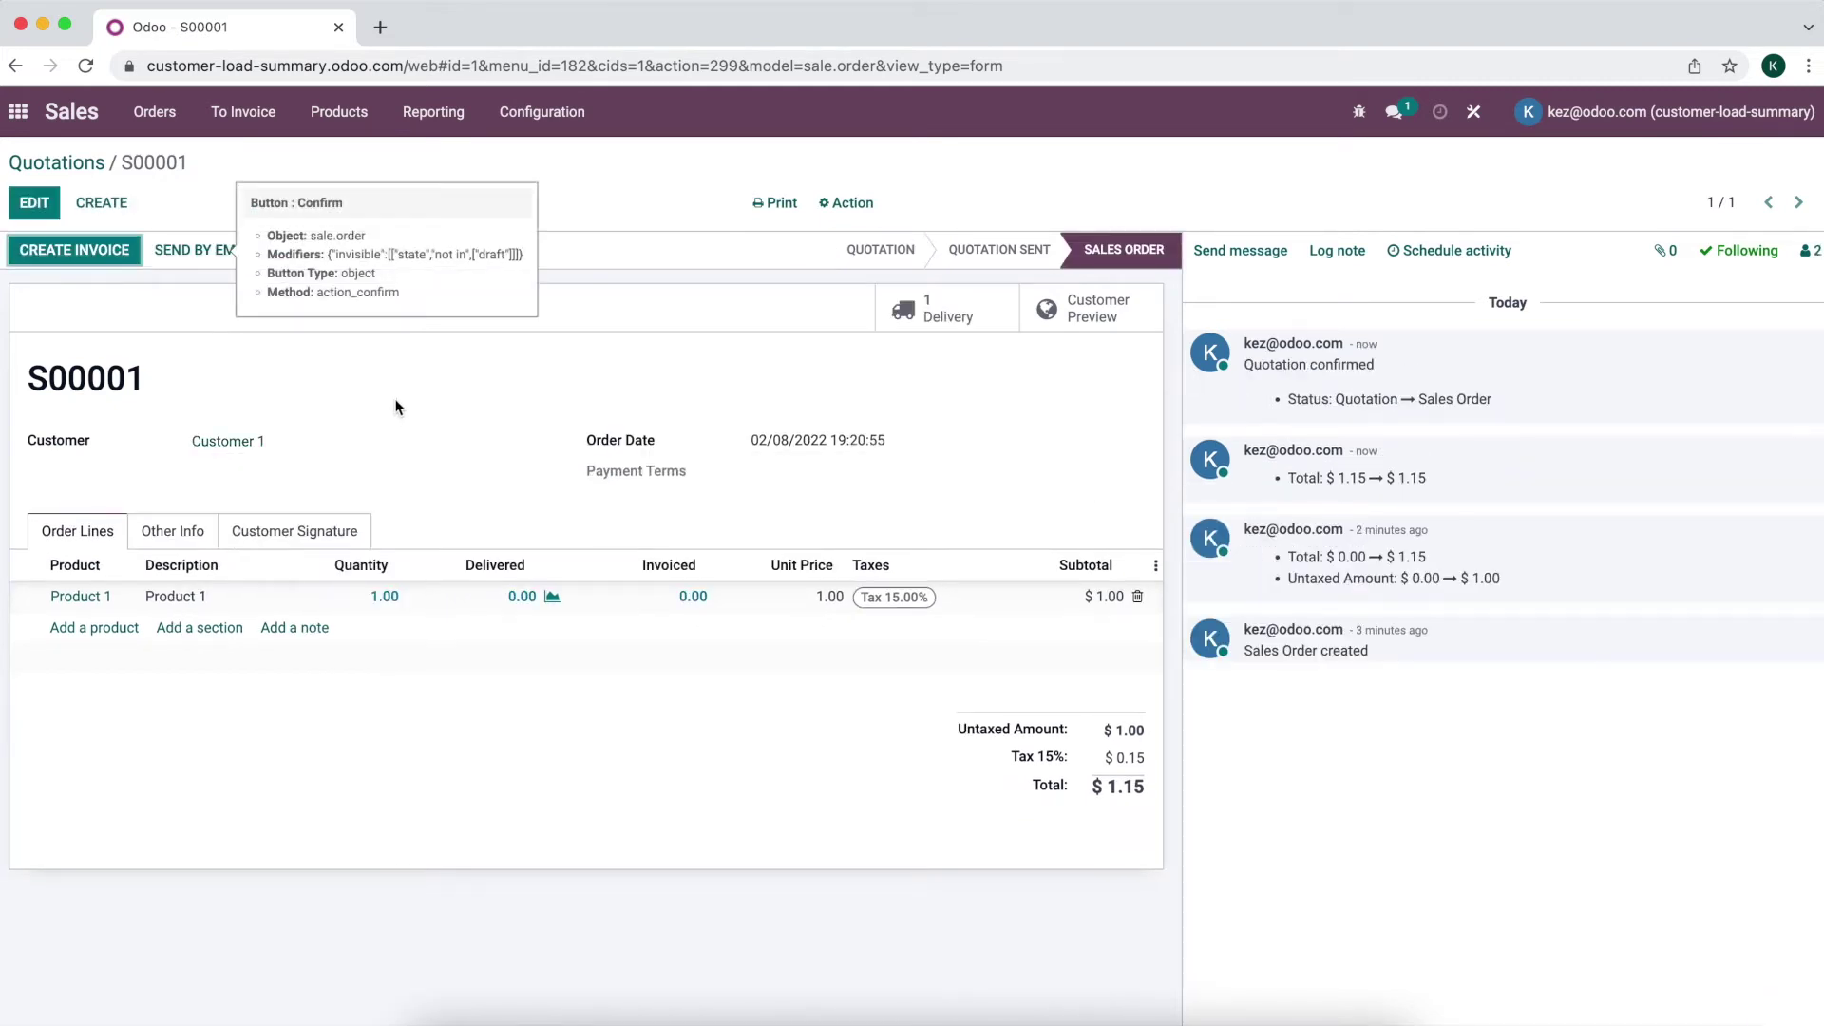
pyautogui.click(932, 317)
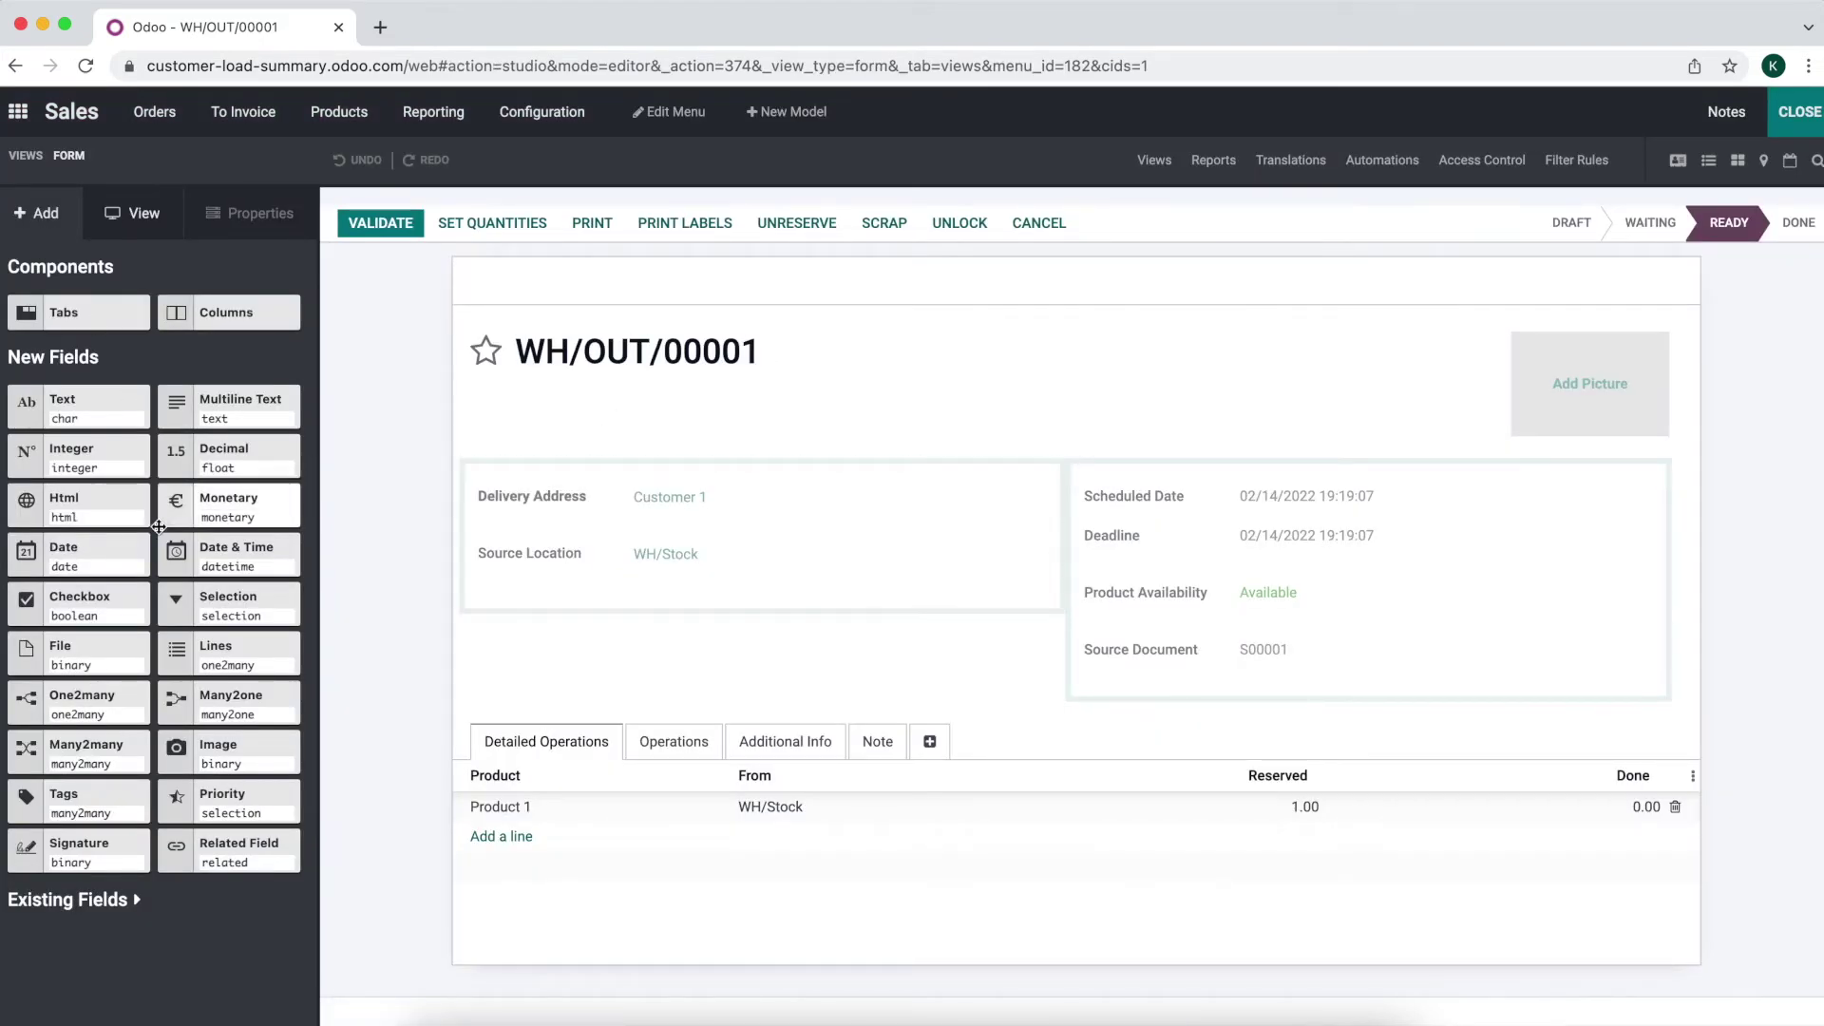
# - Add a related Contact > Delivery Route field below Source Location, labelled 'Delivery Route'
pyautogui.moveTo(220, 848); pyautogui.dragTo(520, 604)
pyautogui.click(851, 249)
pyautogui.write('decus')
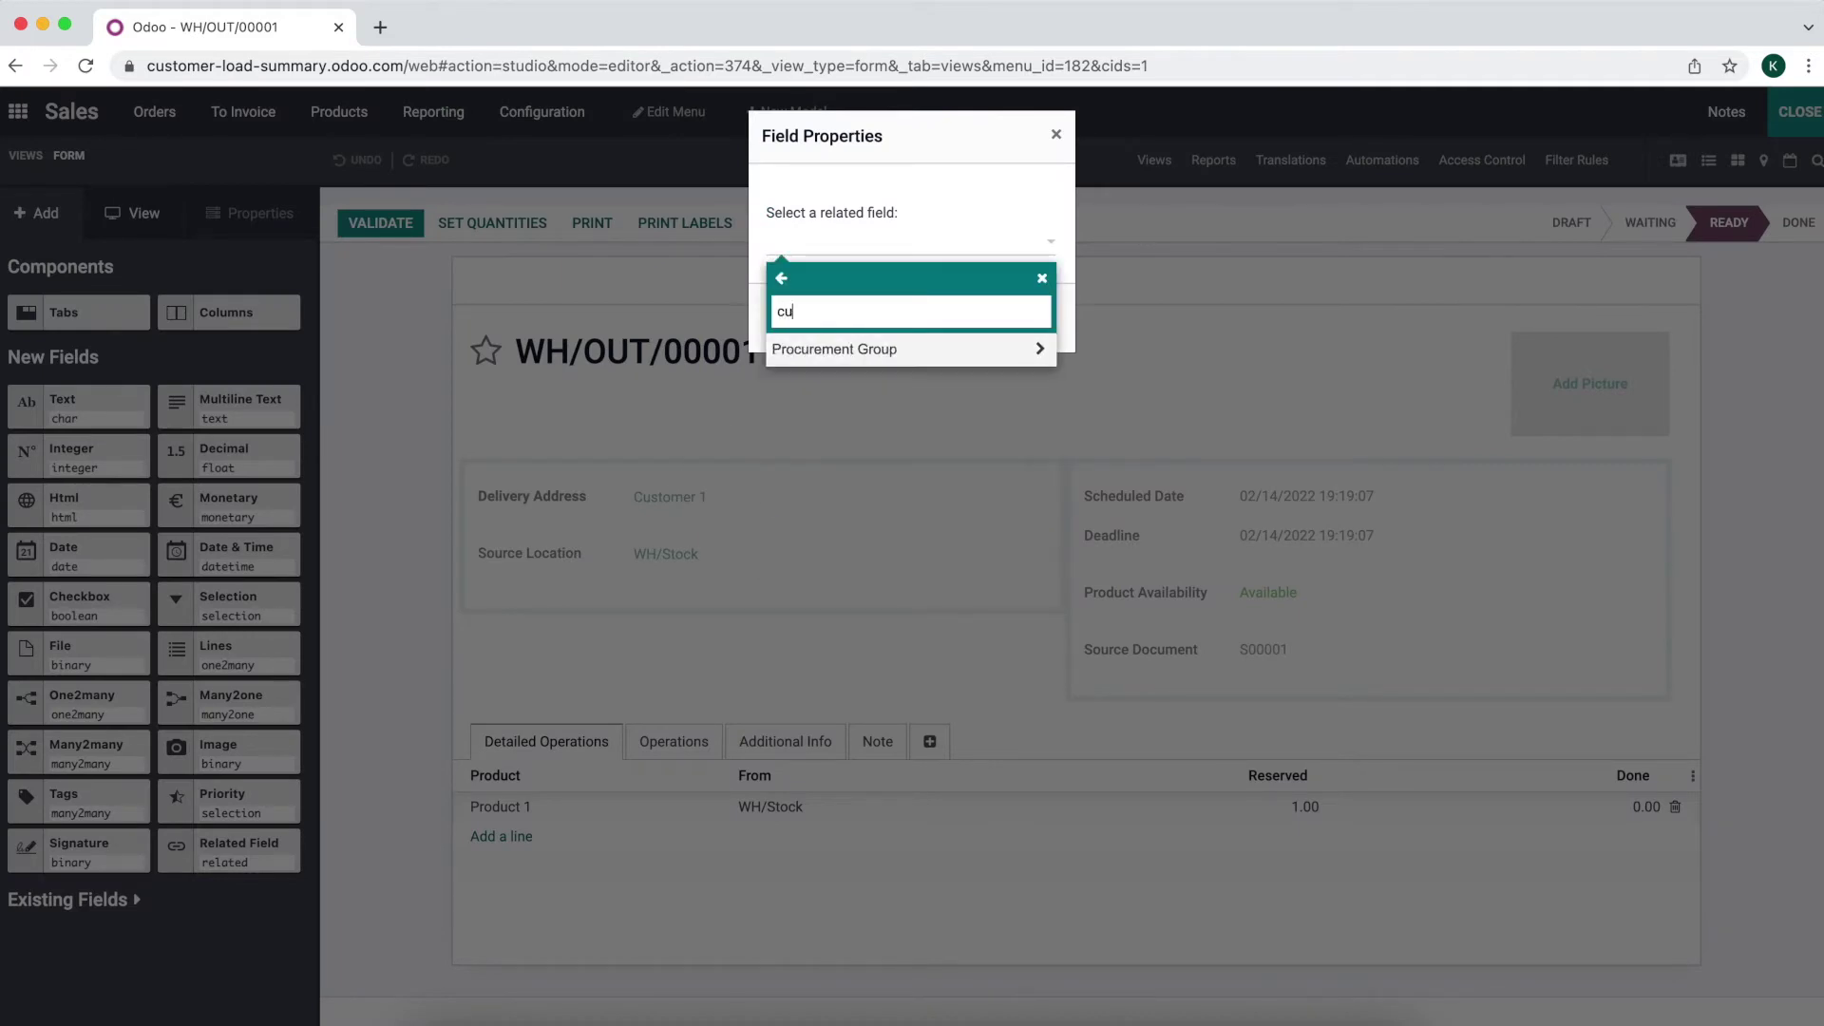
pyautogui.press('BackSpace')
pyautogui.press('BackSpace')
pyautogui.press('BackSpace')
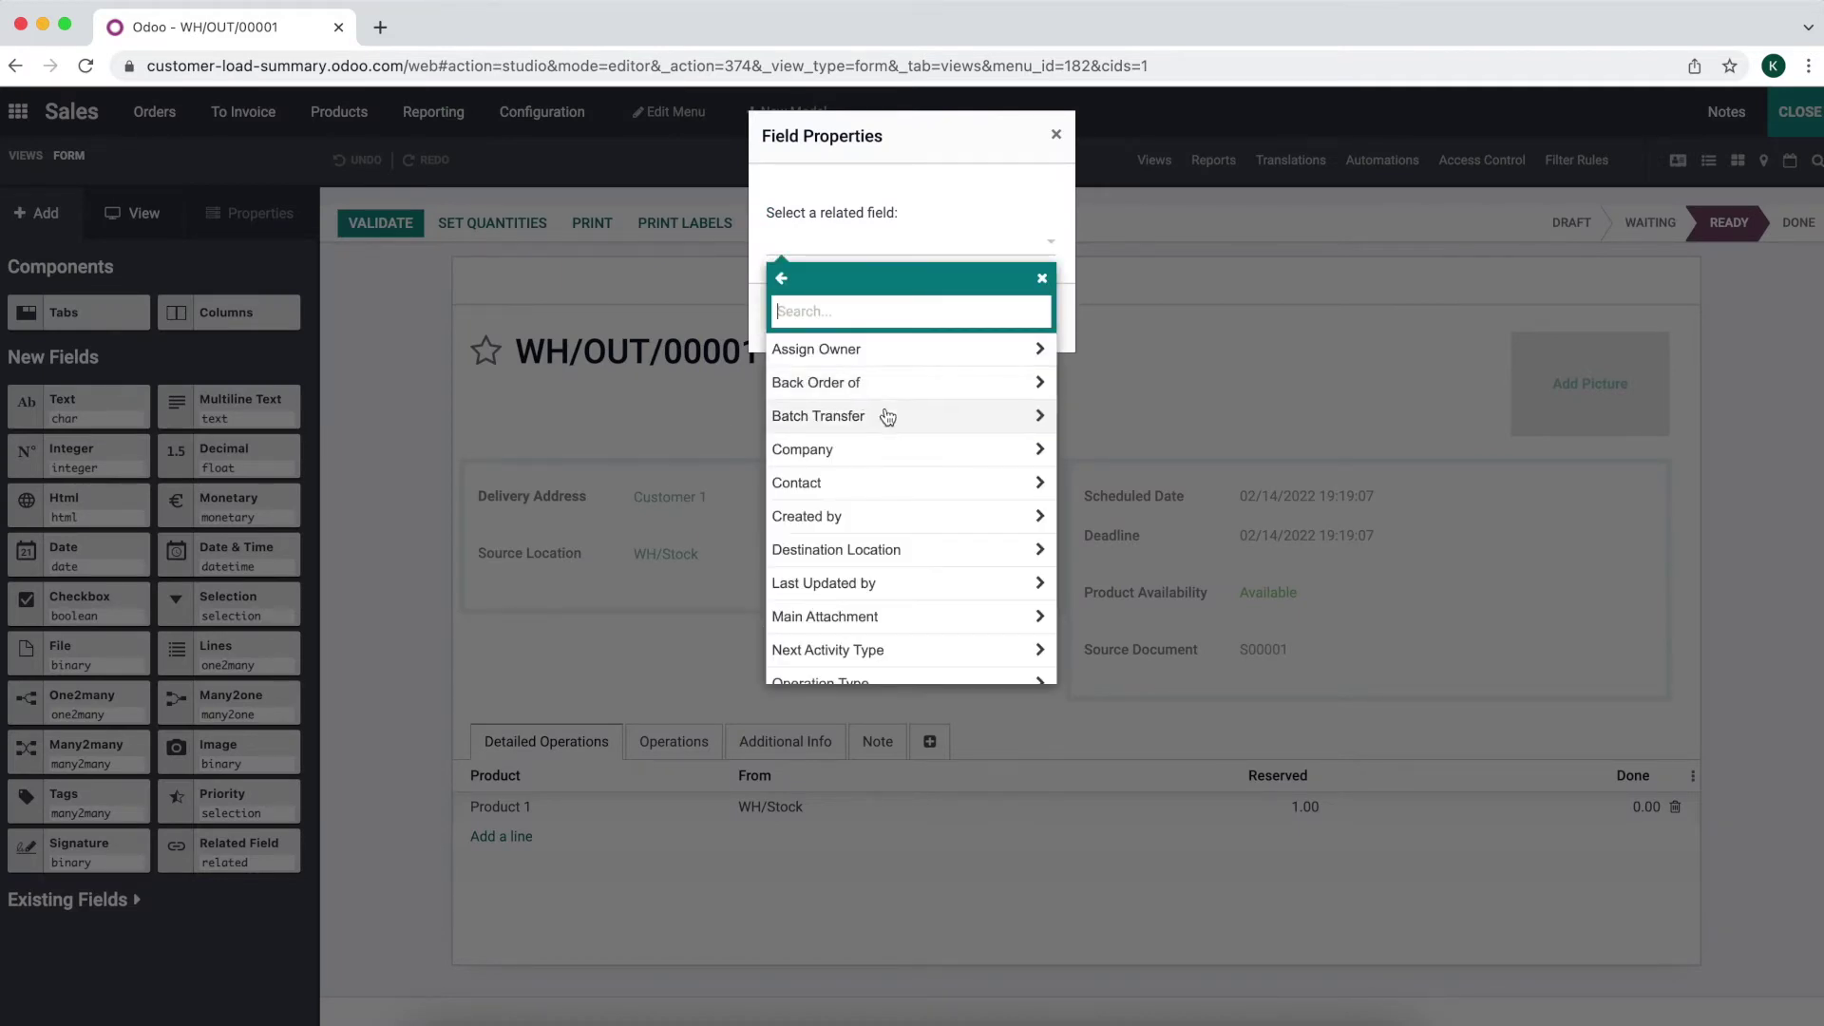
pyautogui.click(883, 486)
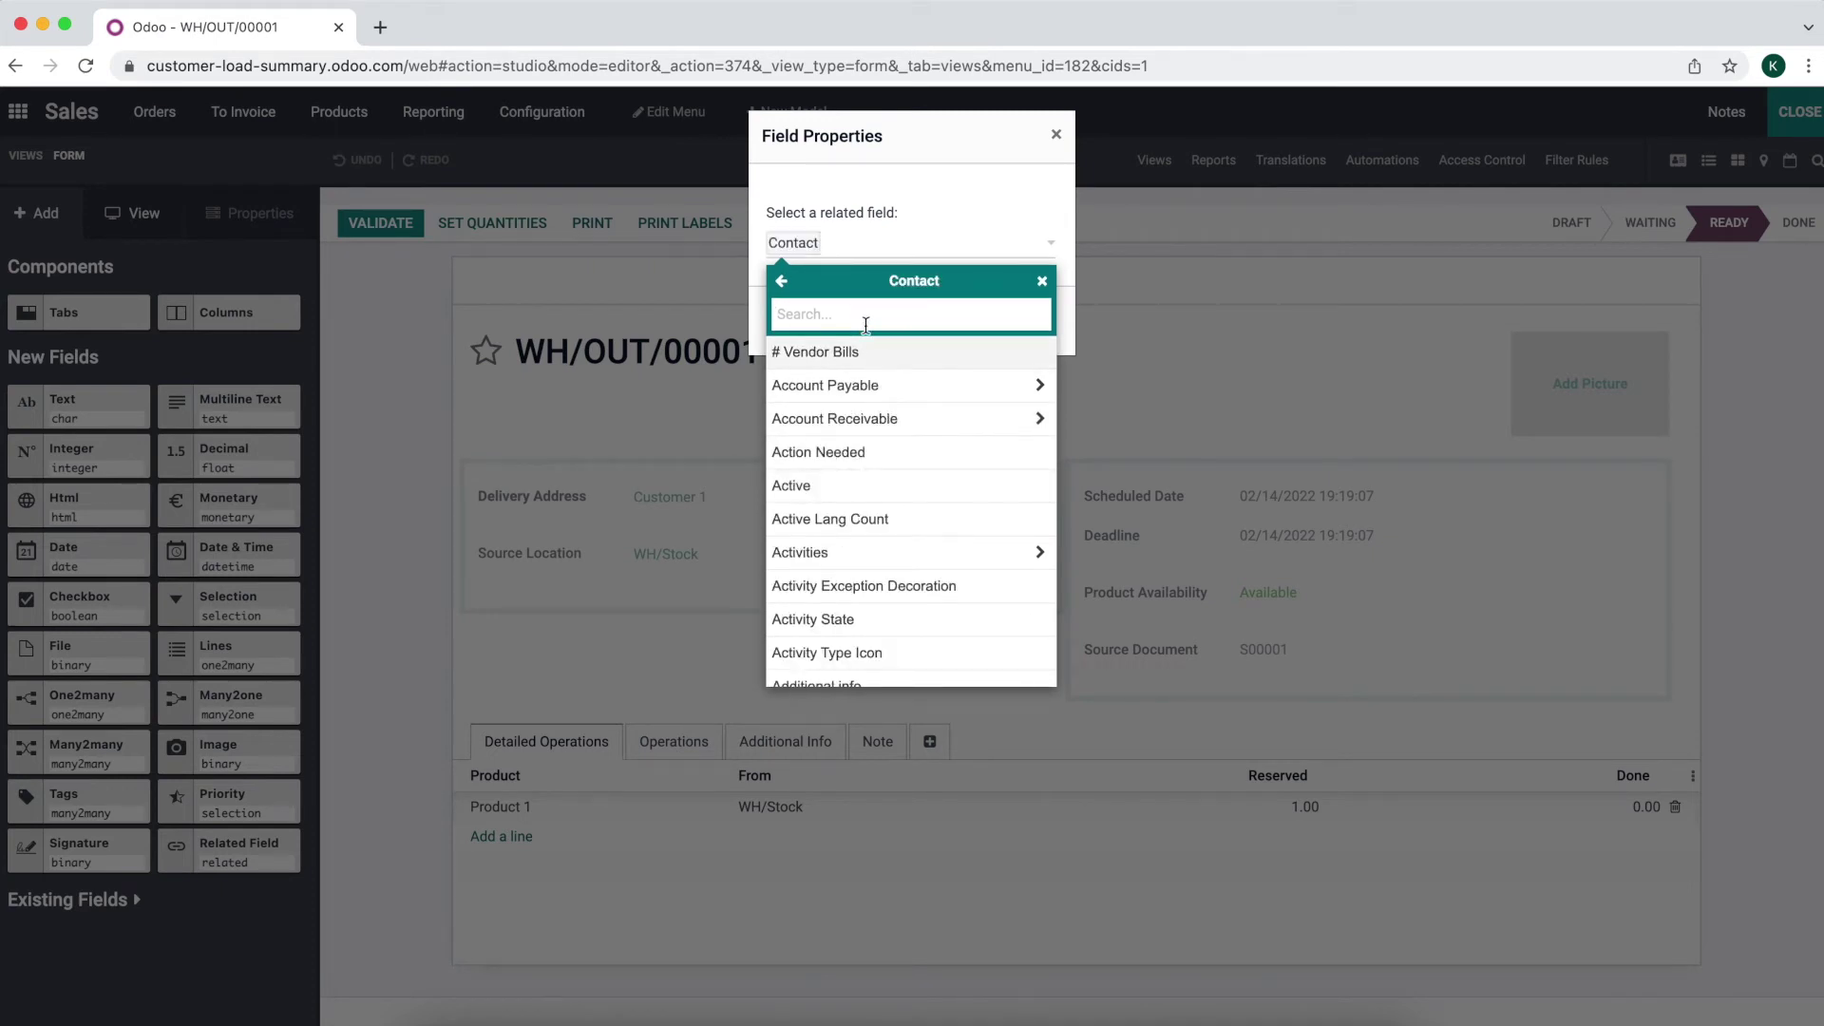
pyautogui.write('deli')
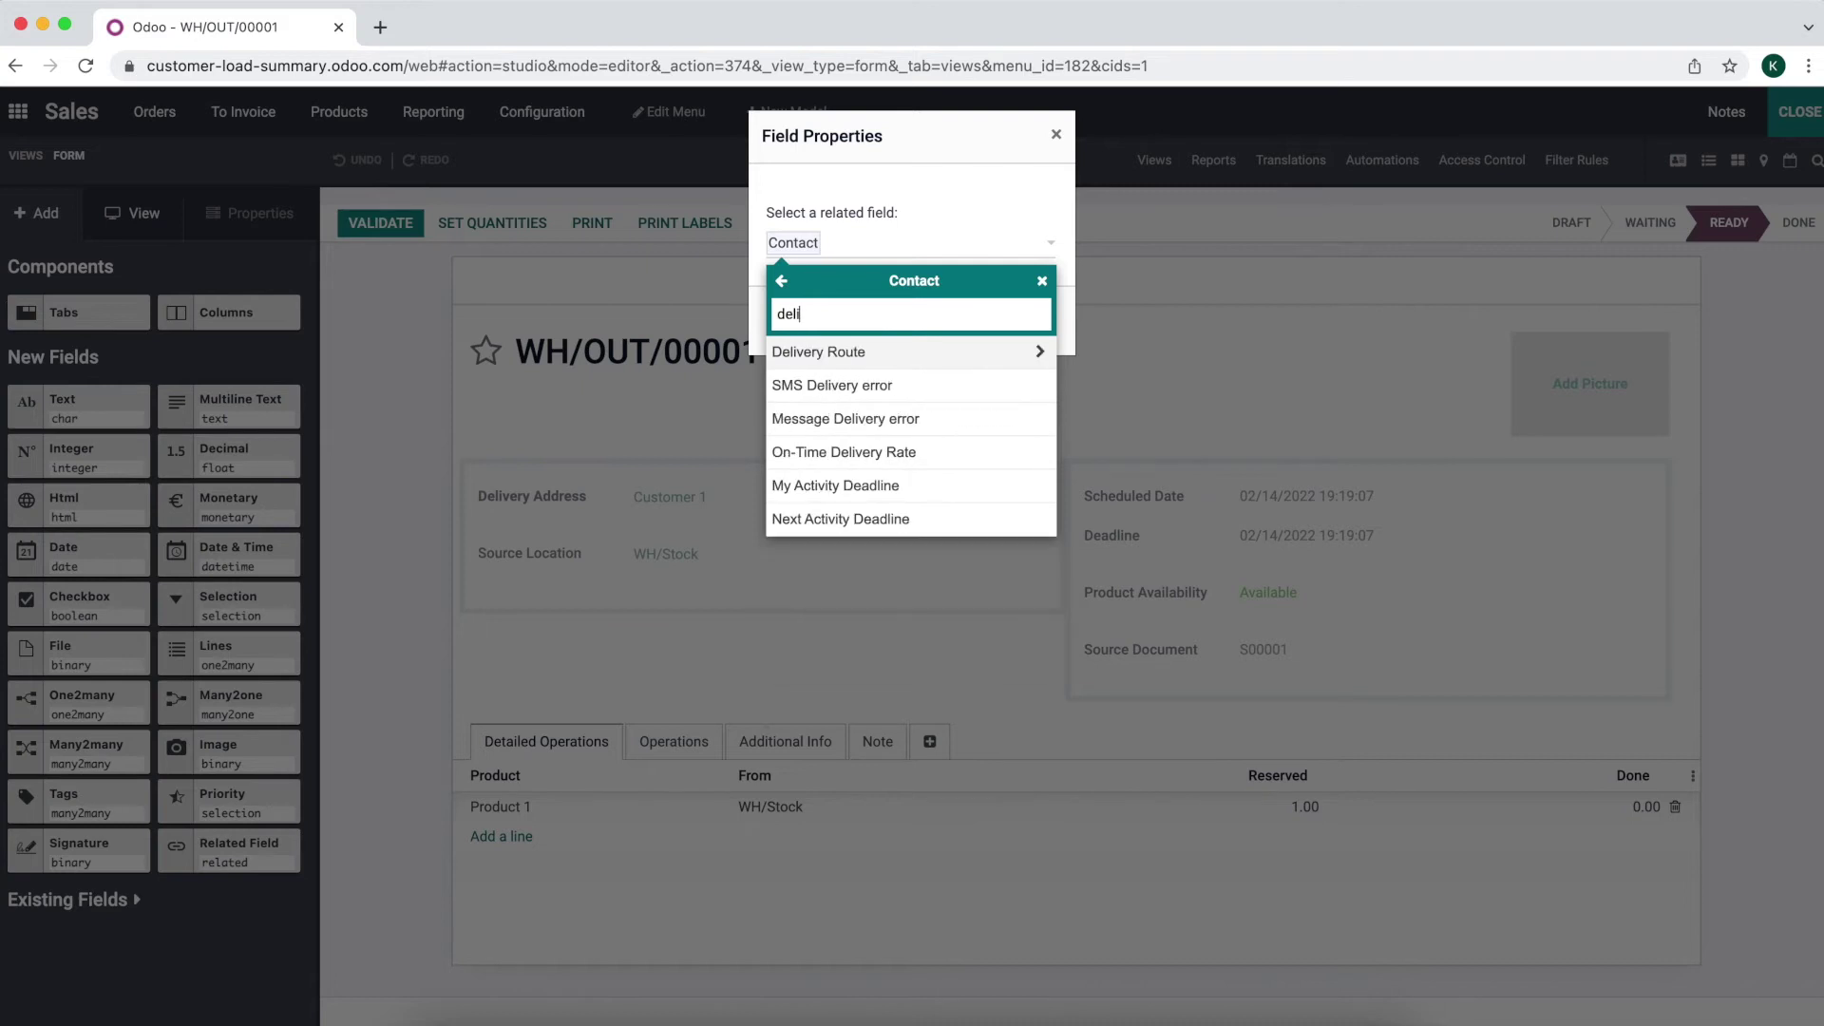
pyautogui.click(786, 364)
pyautogui.click(846, 191)
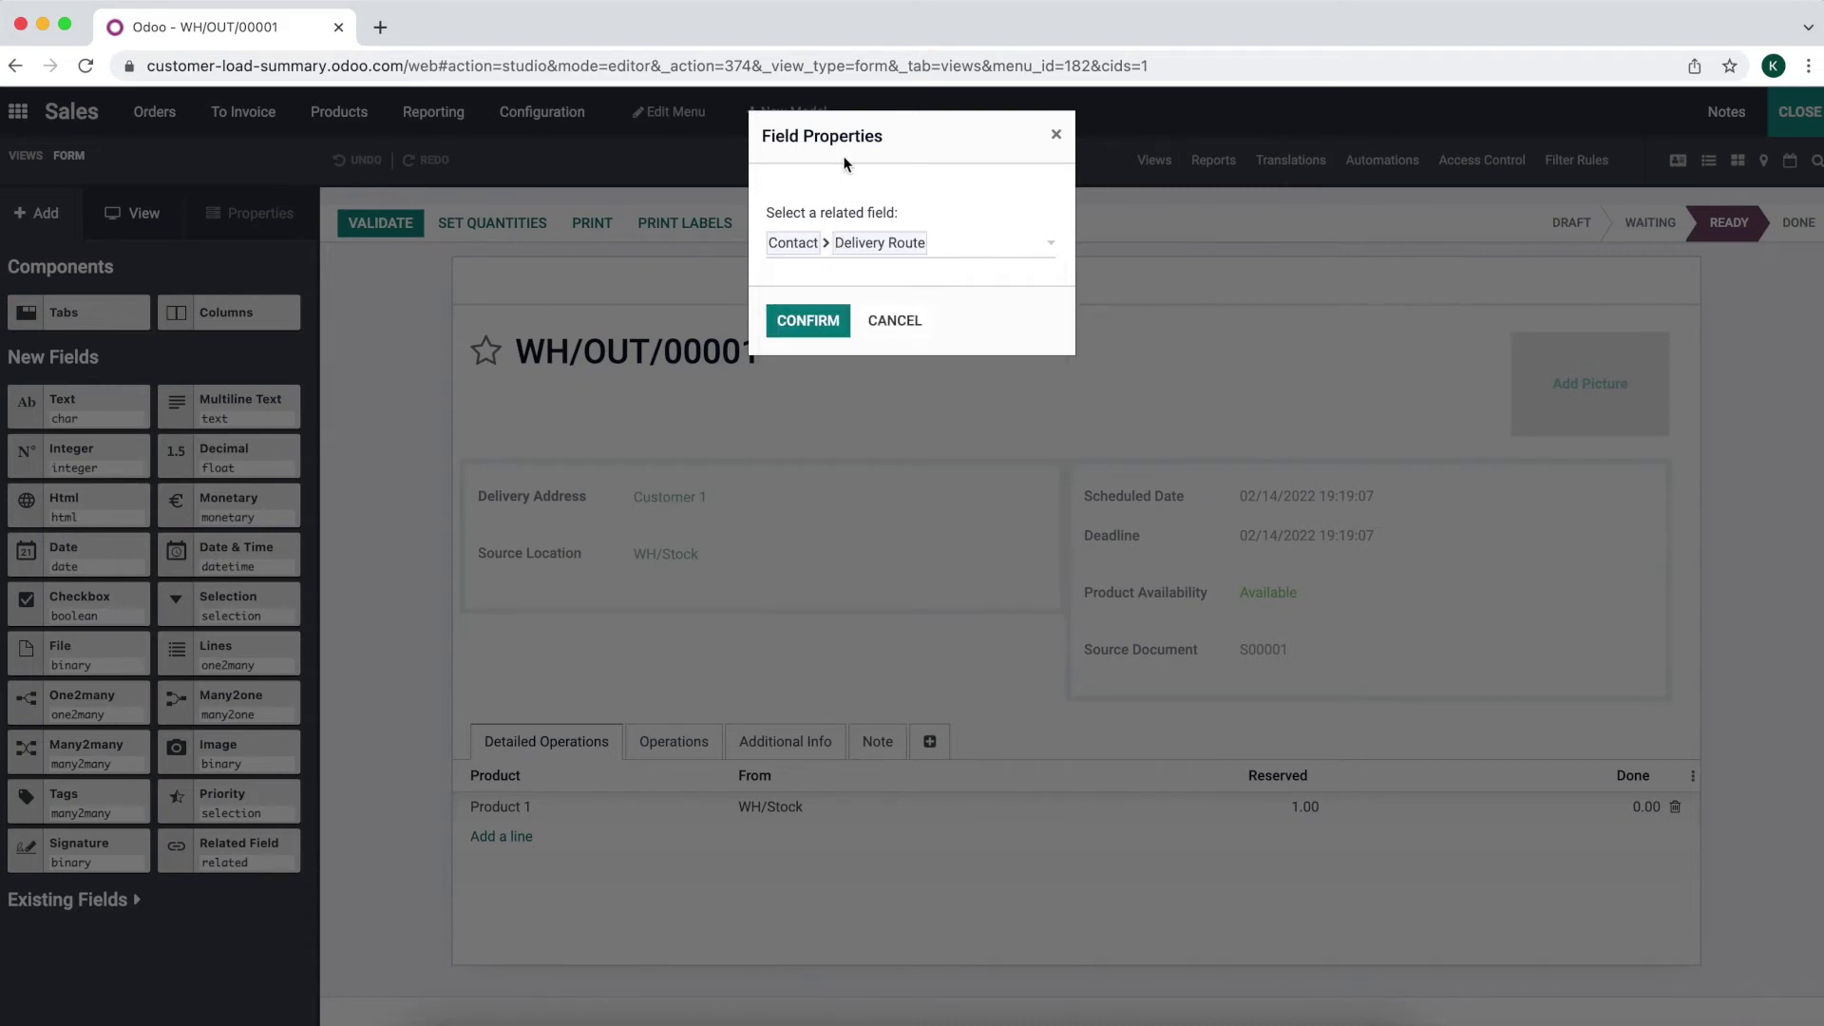
pyautogui.click(807, 321)
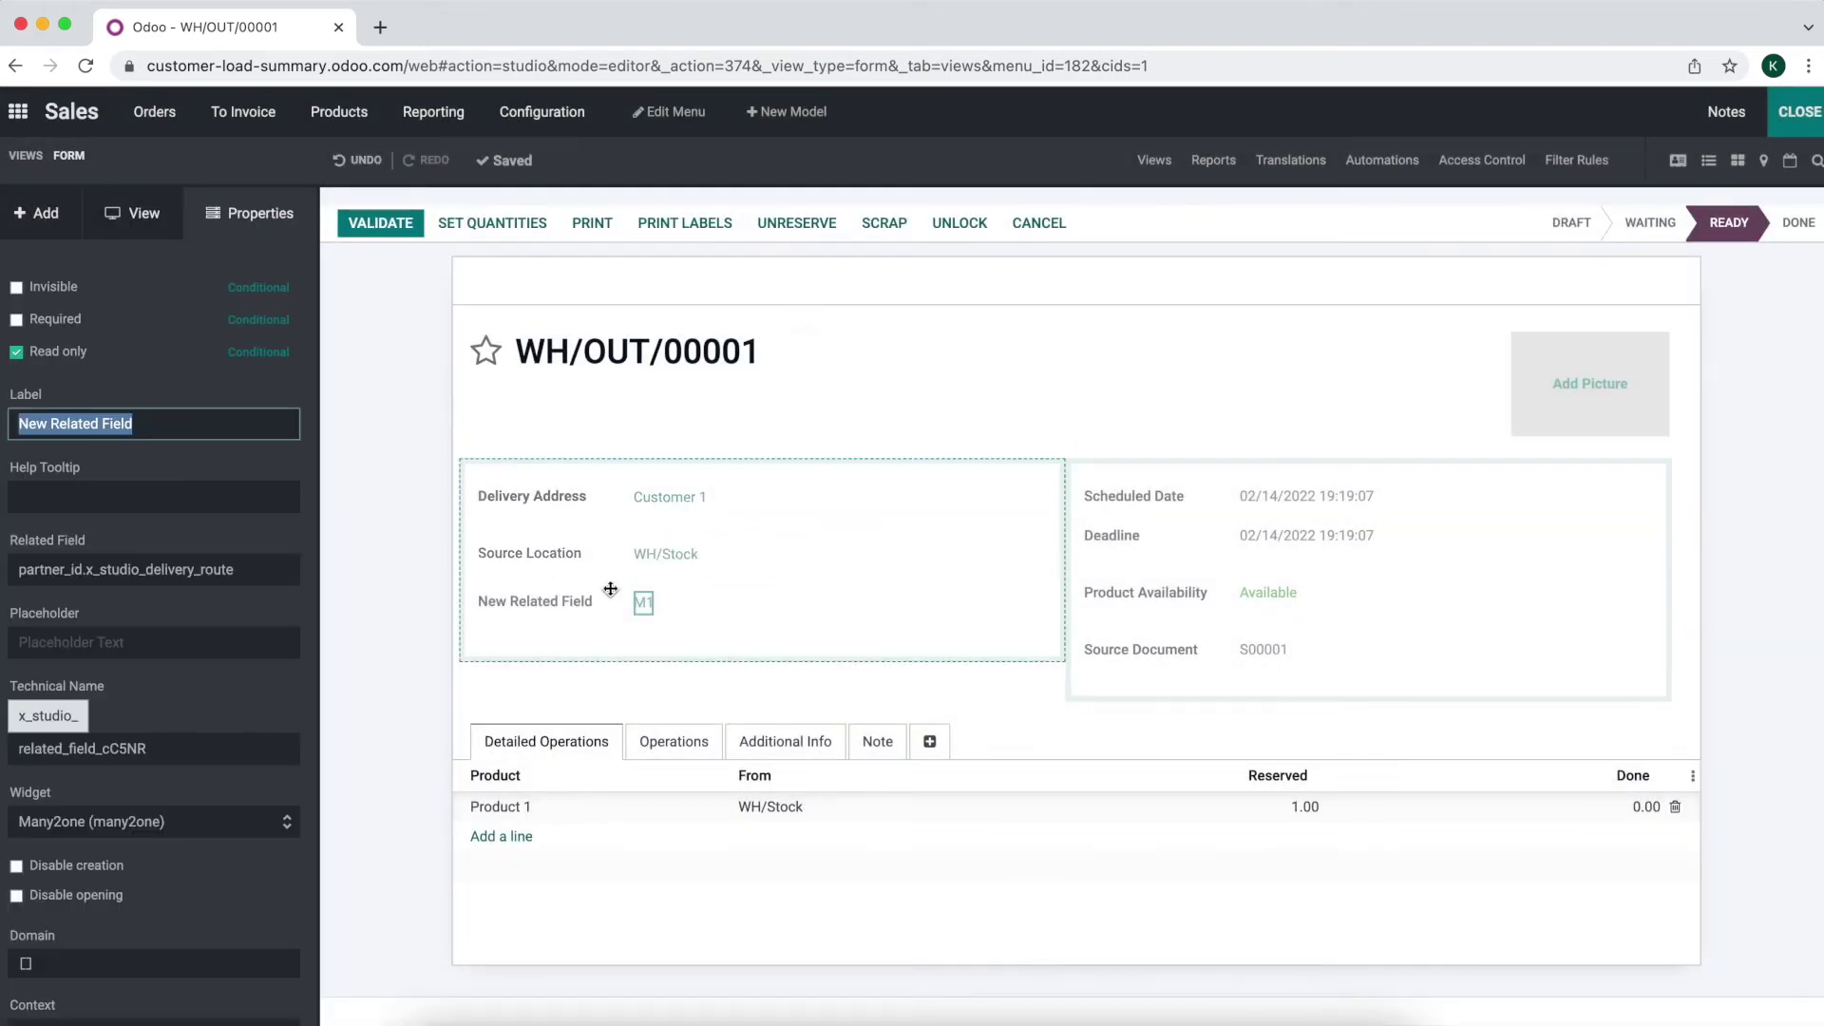
pyautogui.write('Delivery Rout')
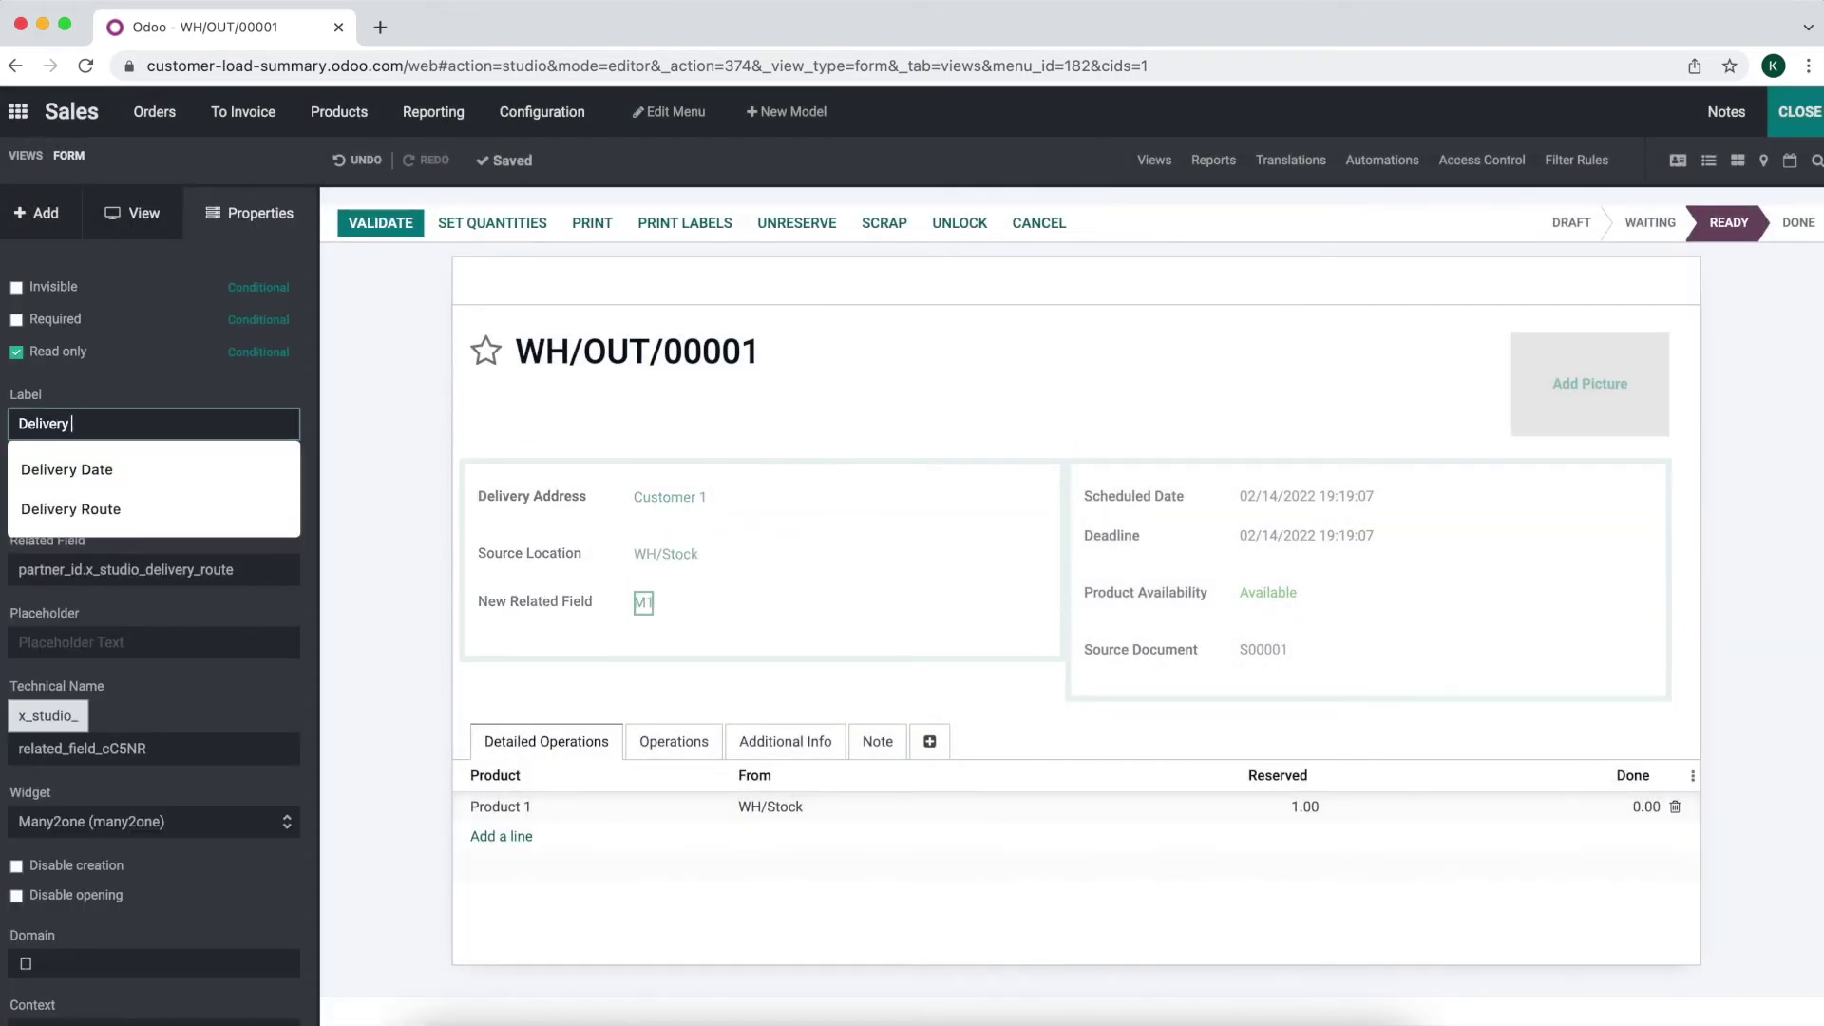
pyautogui.write('e')
pyautogui.click(114, 384)
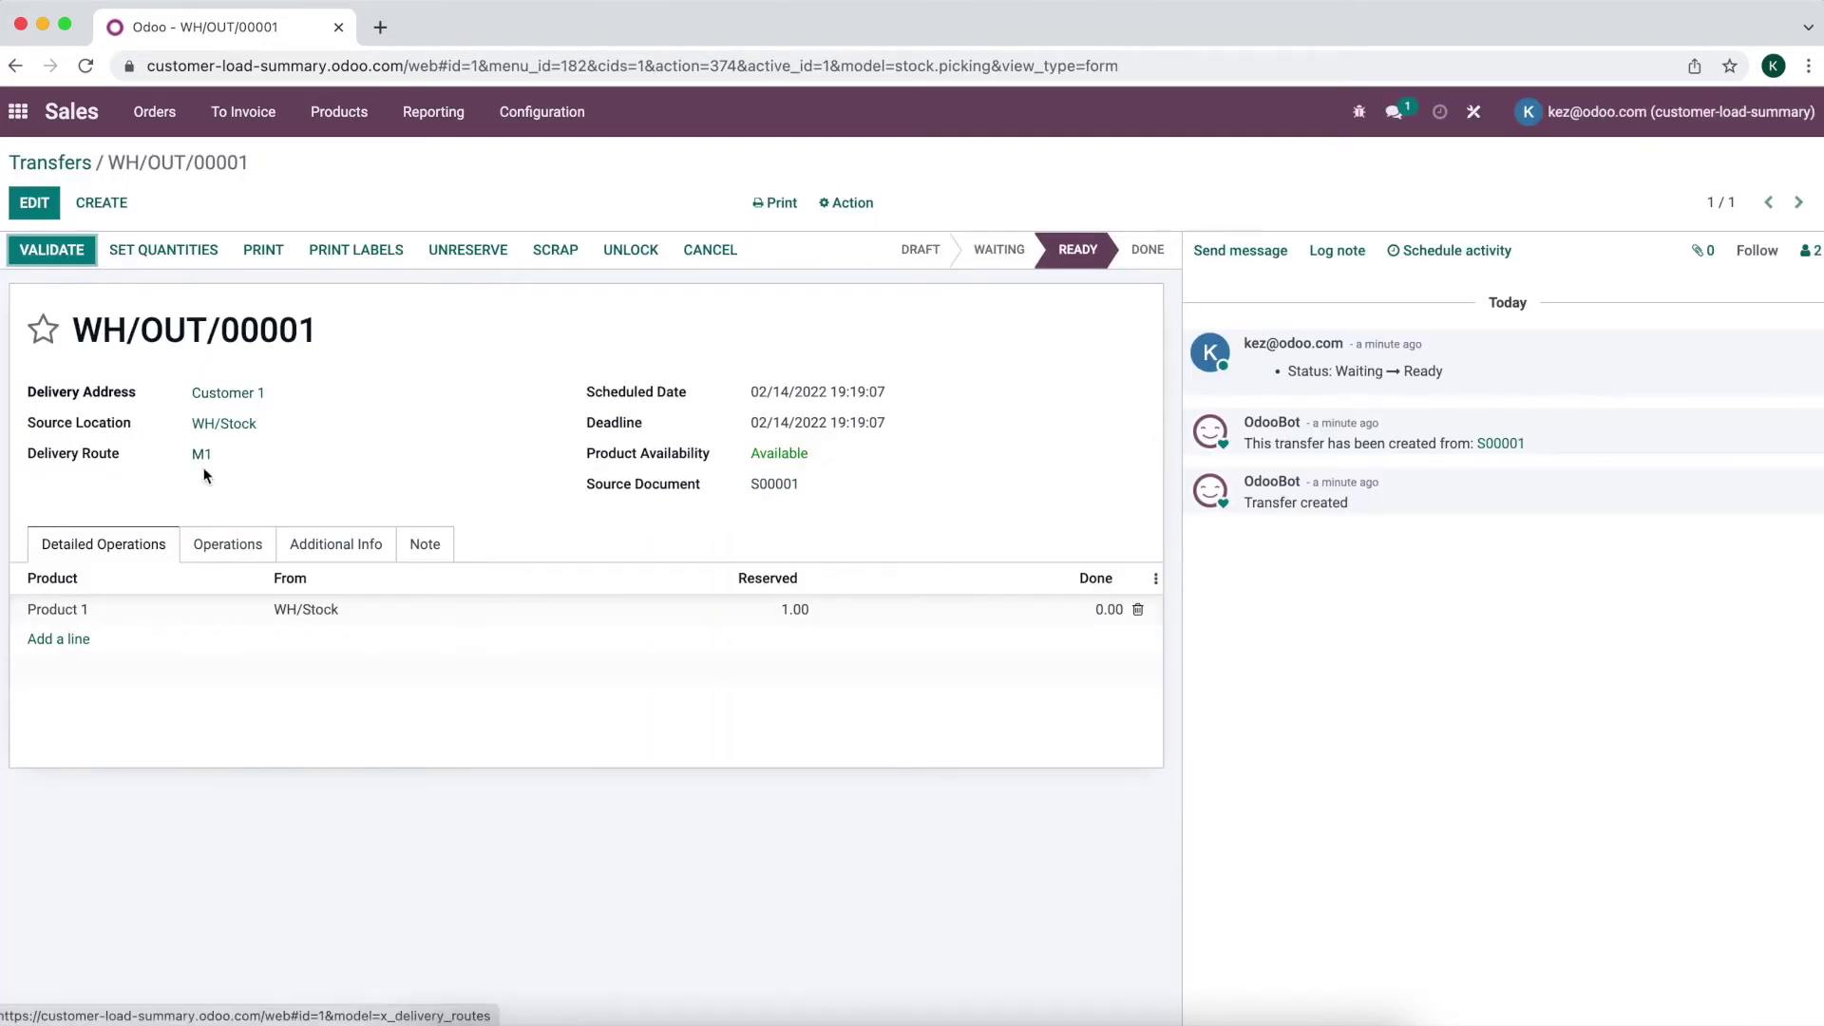
# - Place the Delivery Route field as the first Transfers list column, before Reference
pyautogui.click(82, 164)
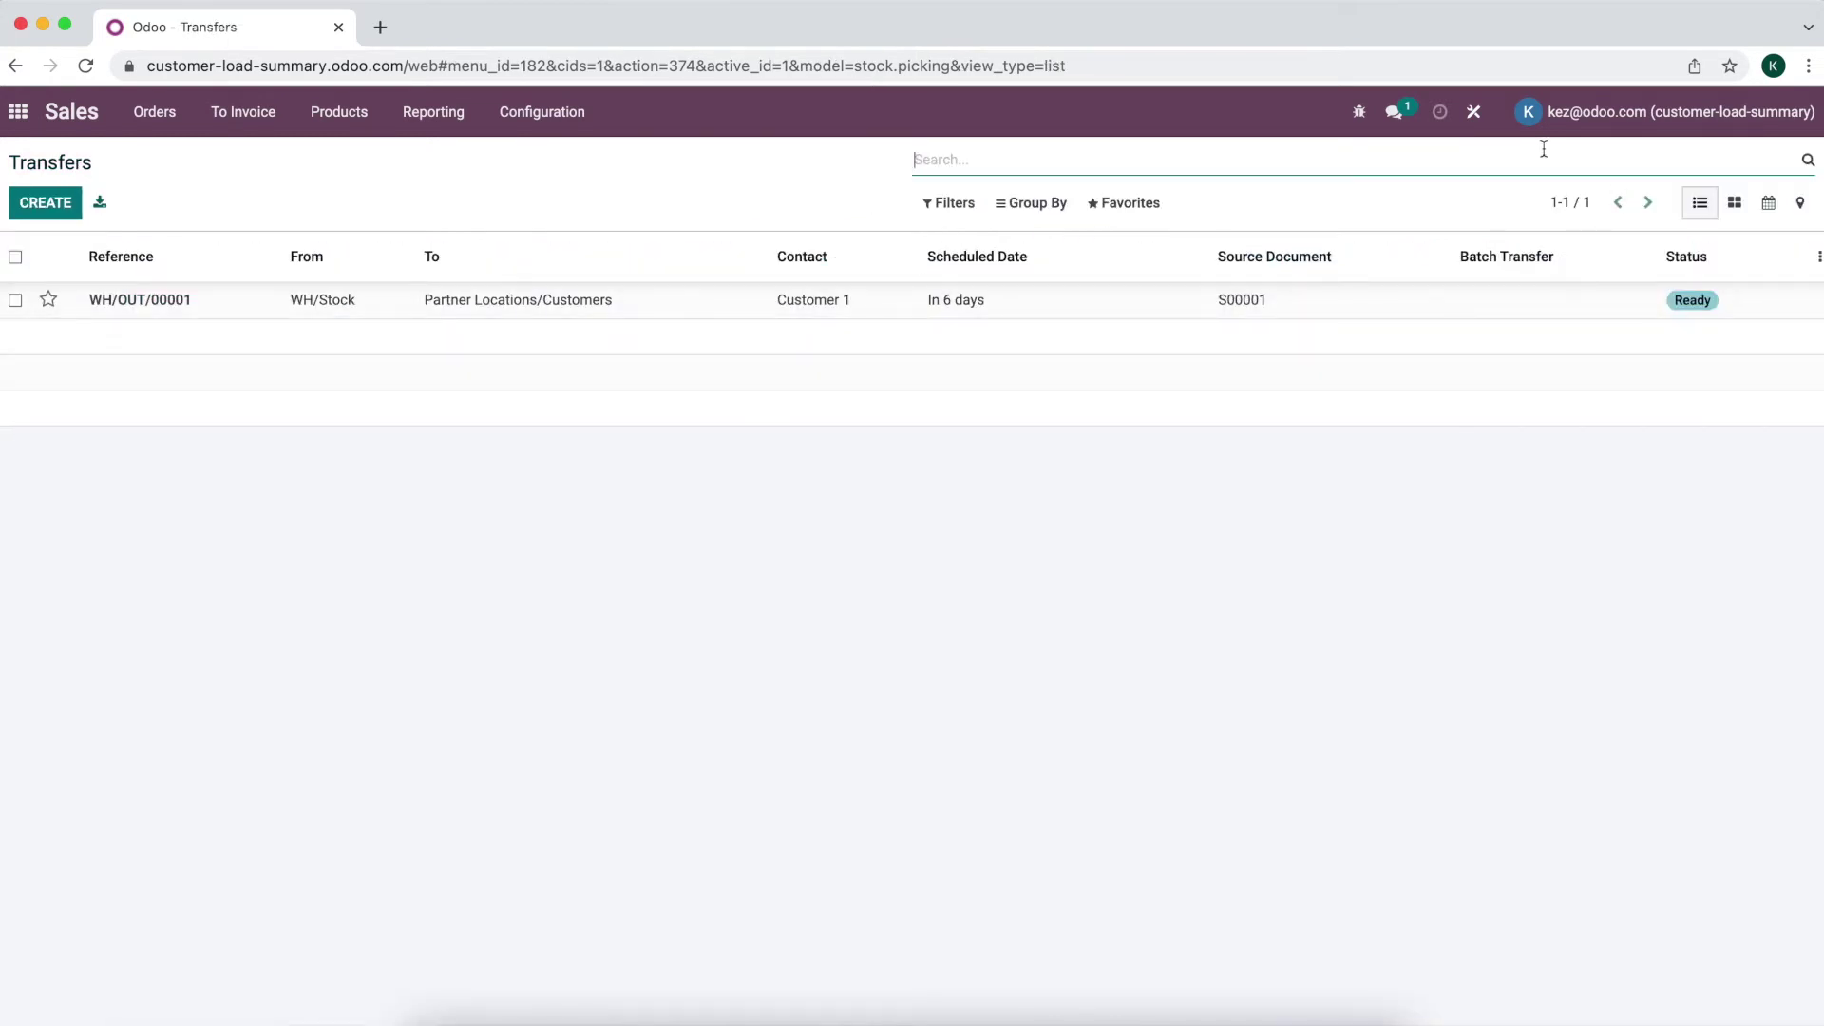
pyautogui.click(1477, 117)
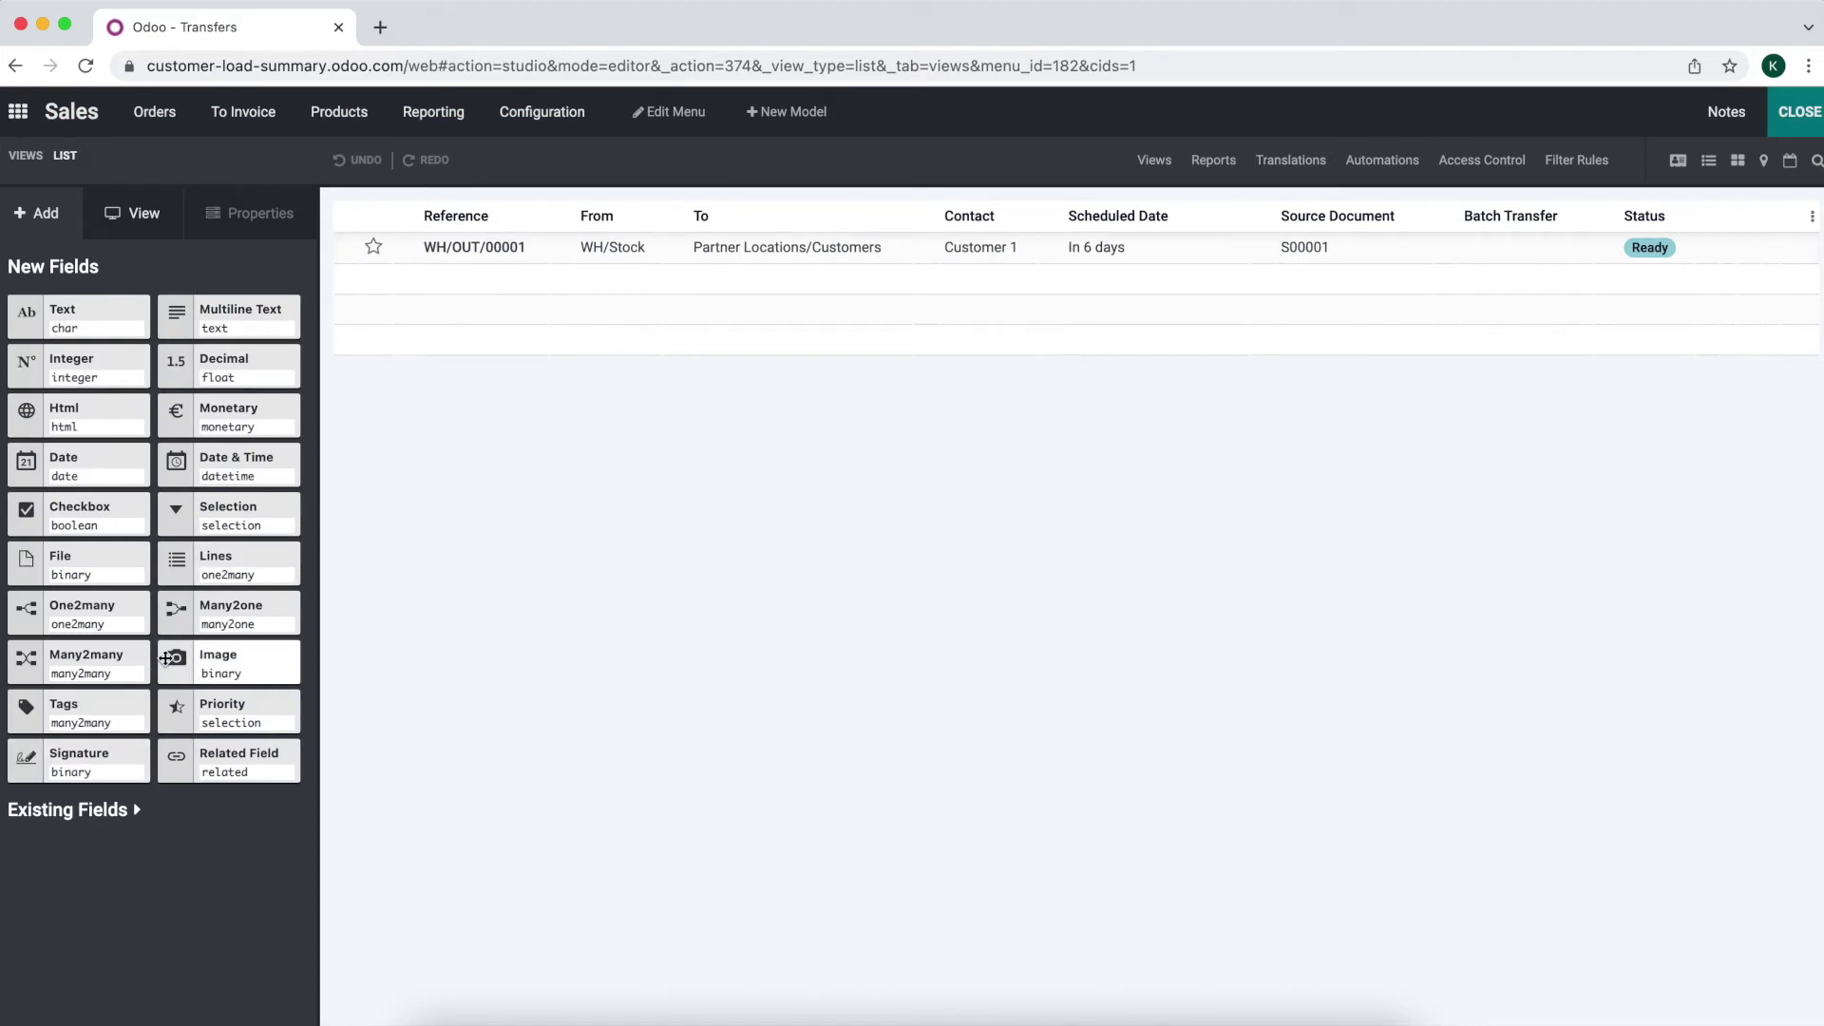
pyautogui.click(129, 810)
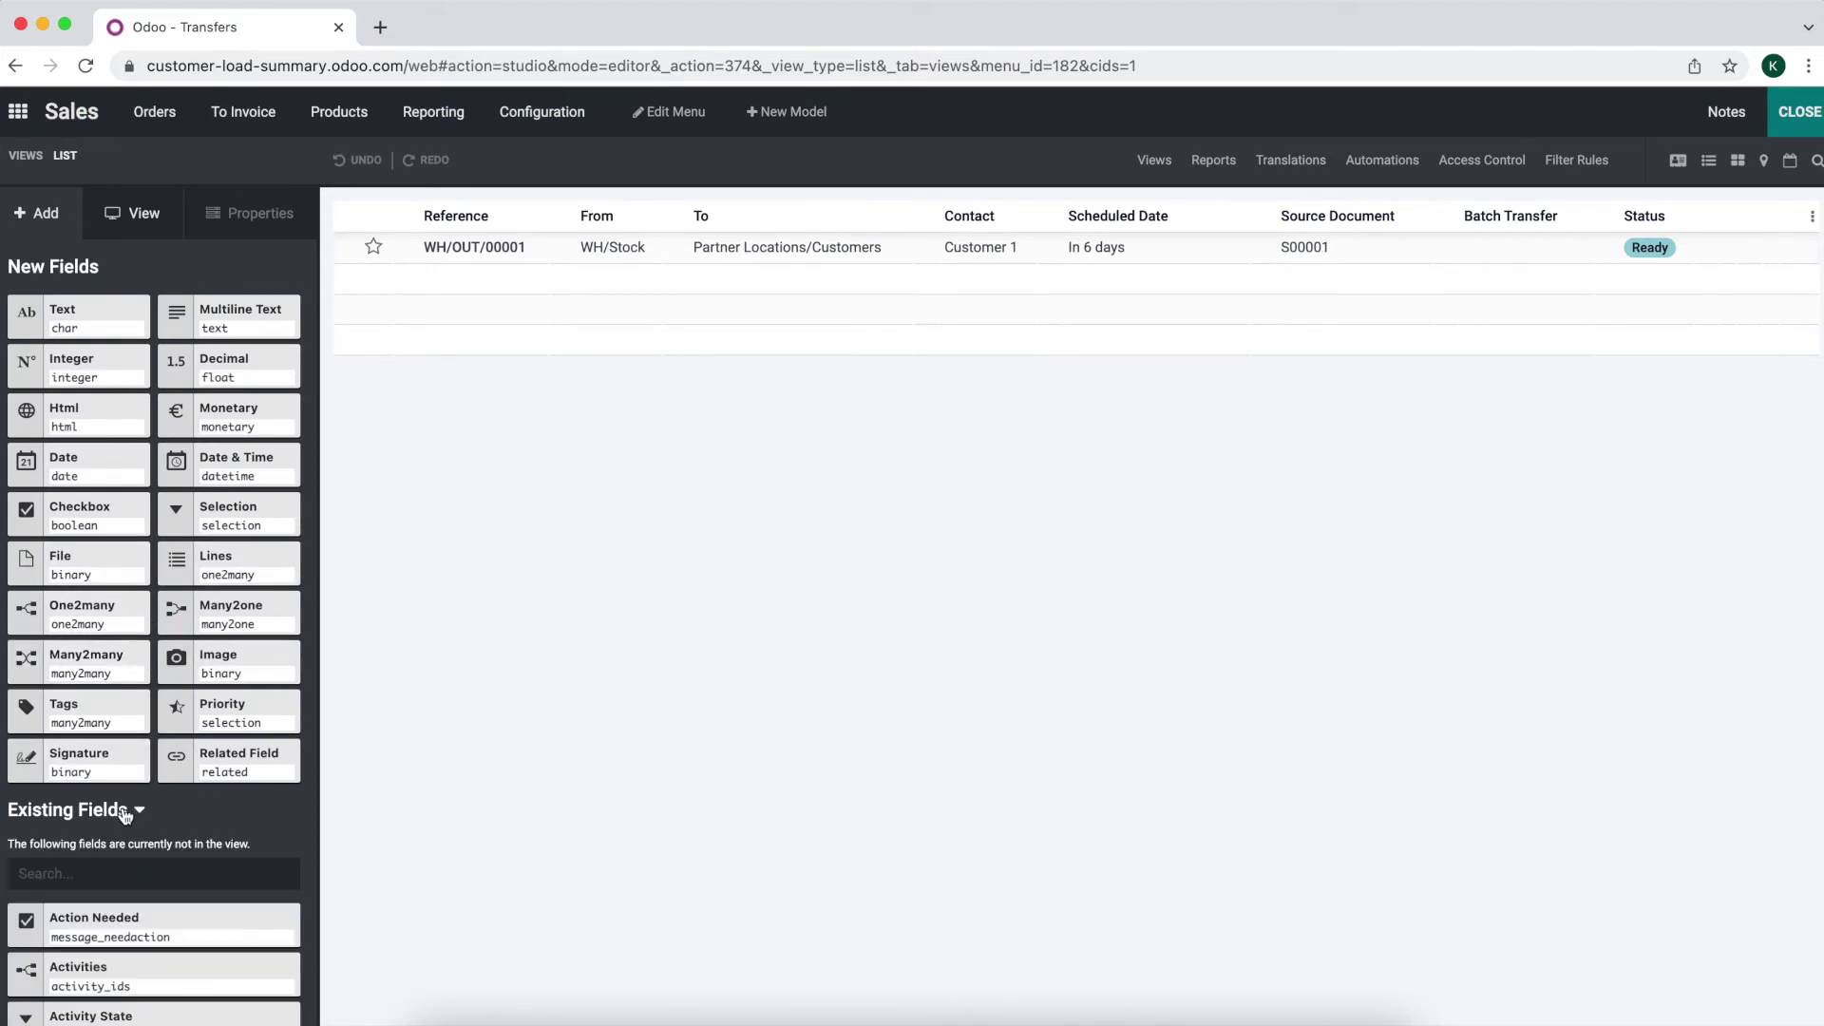
pyautogui.write('deli')
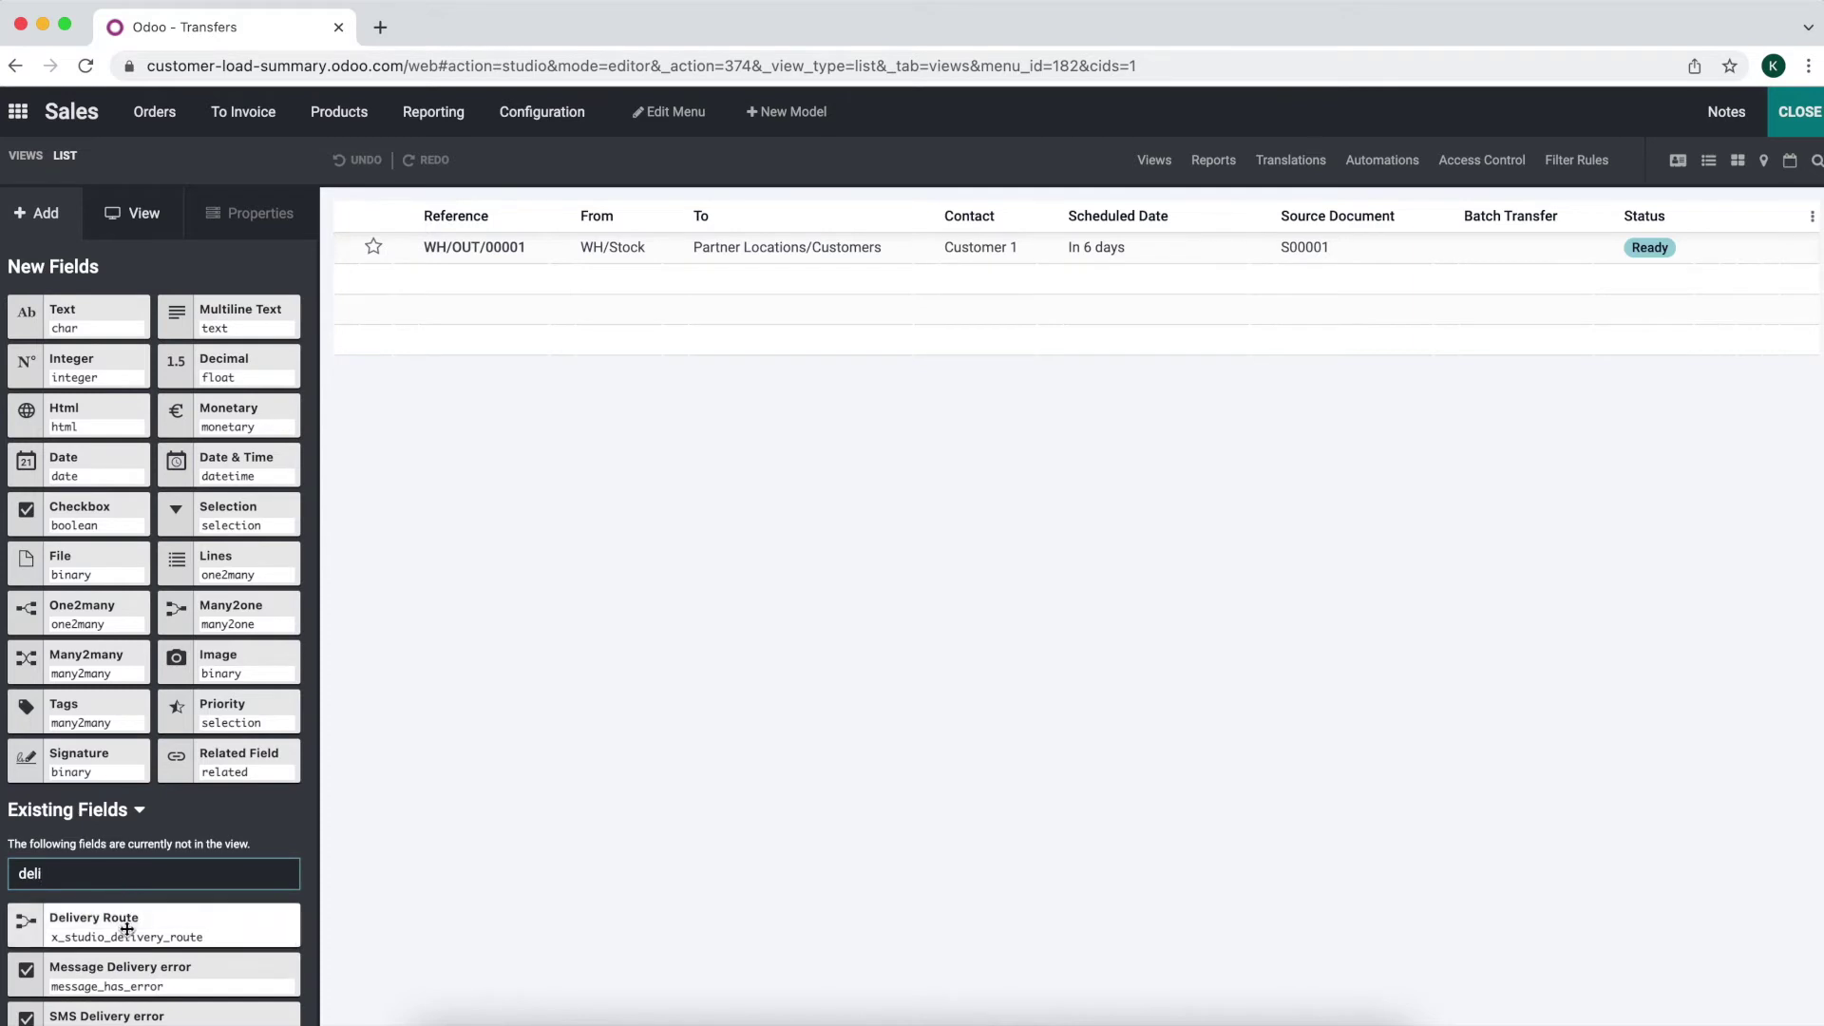
pyautogui.moveTo(126, 929); pyautogui.dragTo(407, 265)
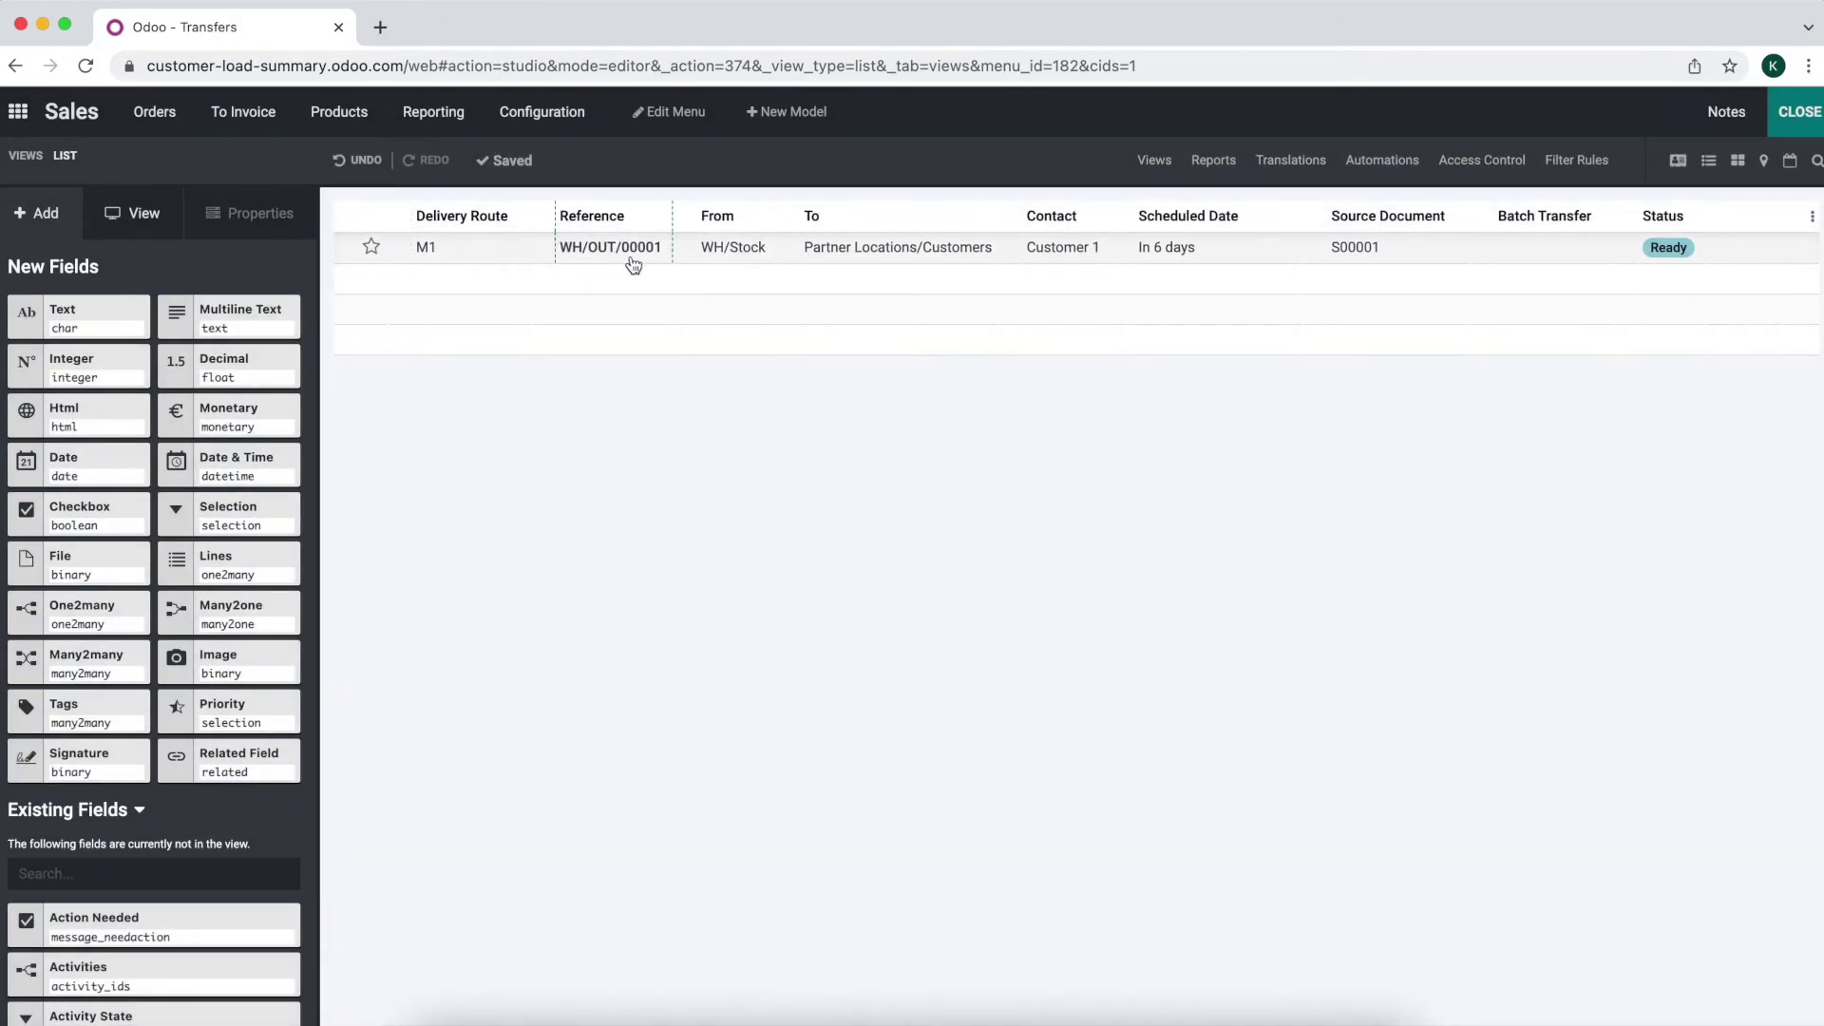
pyautogui.click(1795, 111)
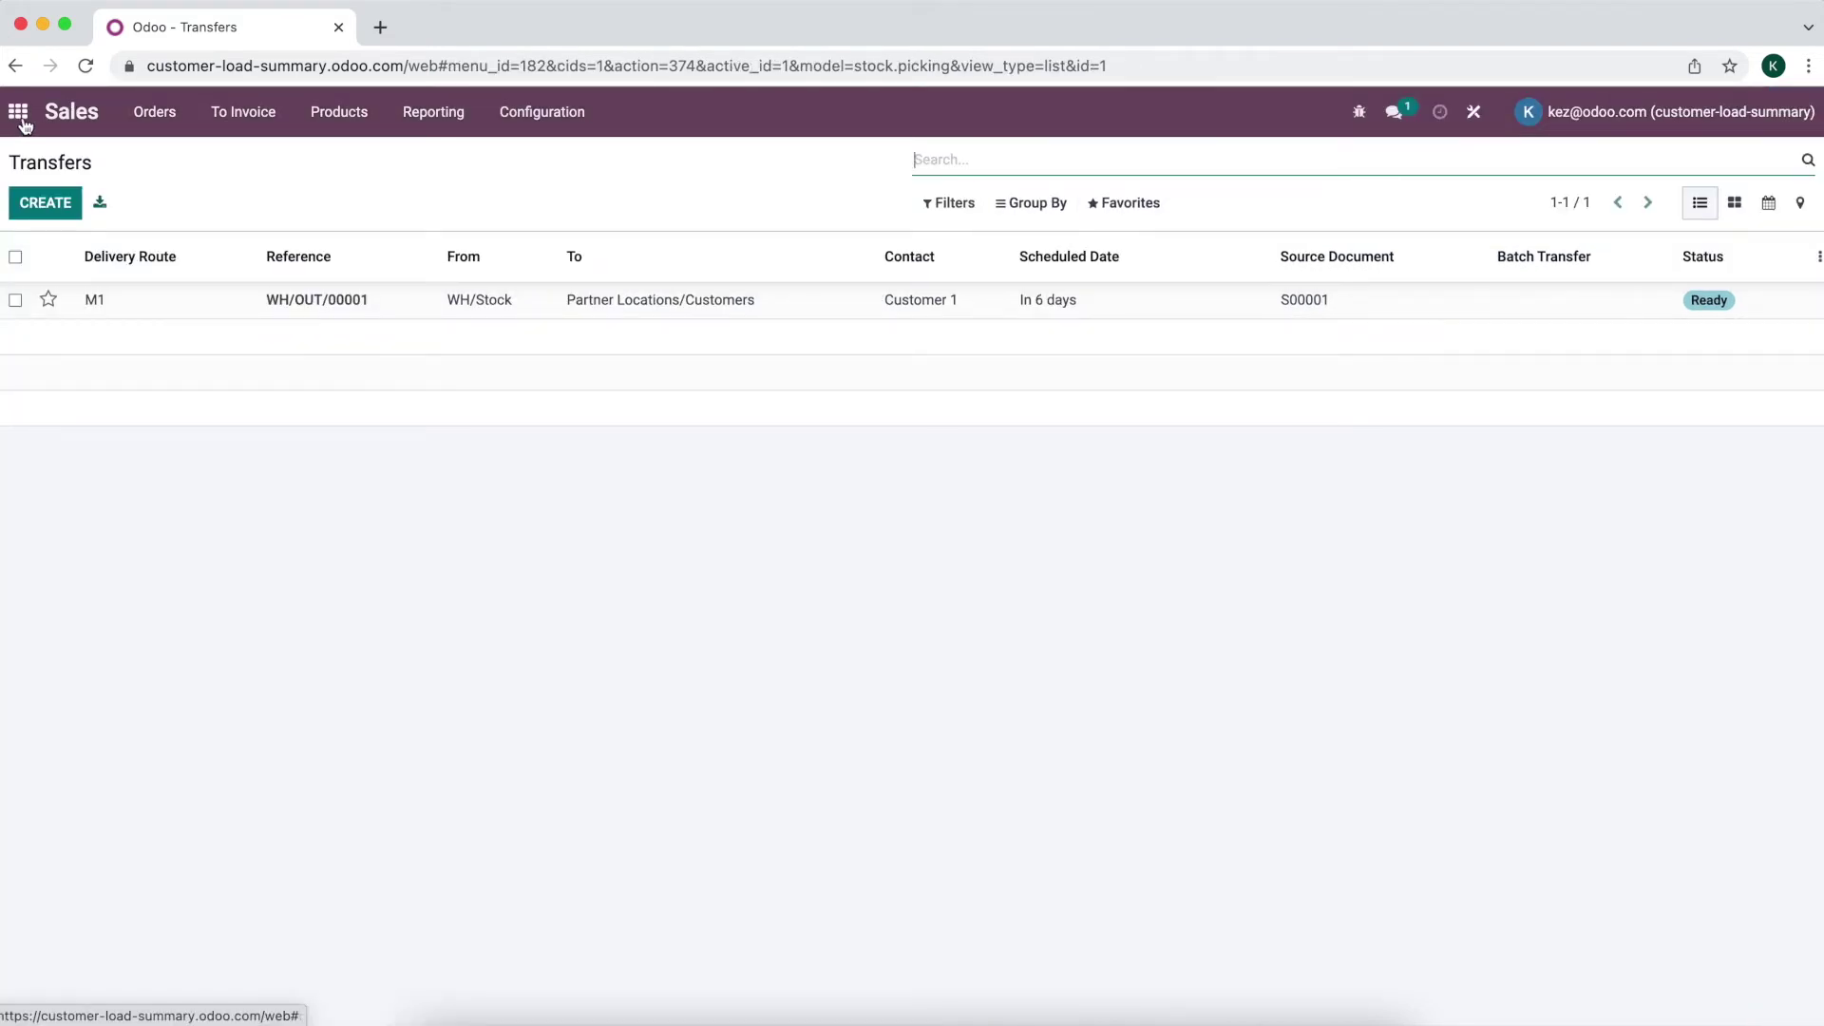
pyautogui.click(155, 112)
# - Create the company contact 'Customer 2' with Delivery Route M1 and save it
pyautogui.click(168, 156)
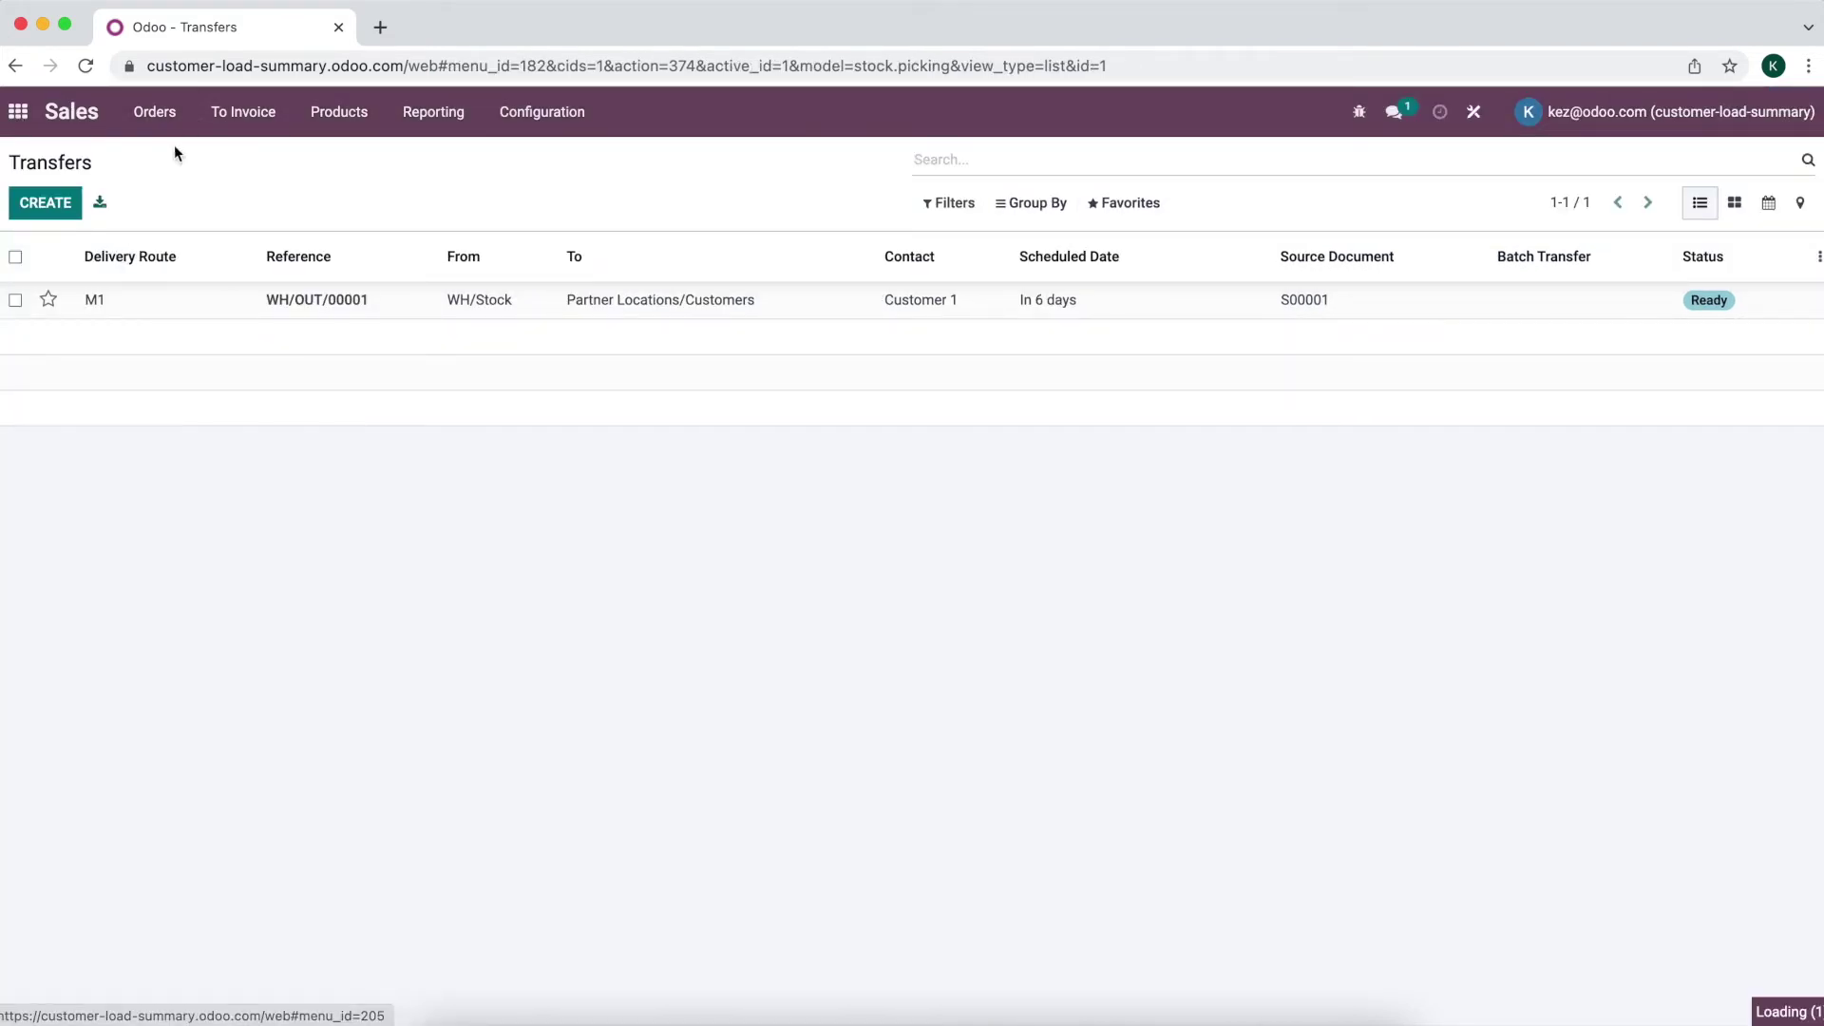
pyautogui.click(17, 111)
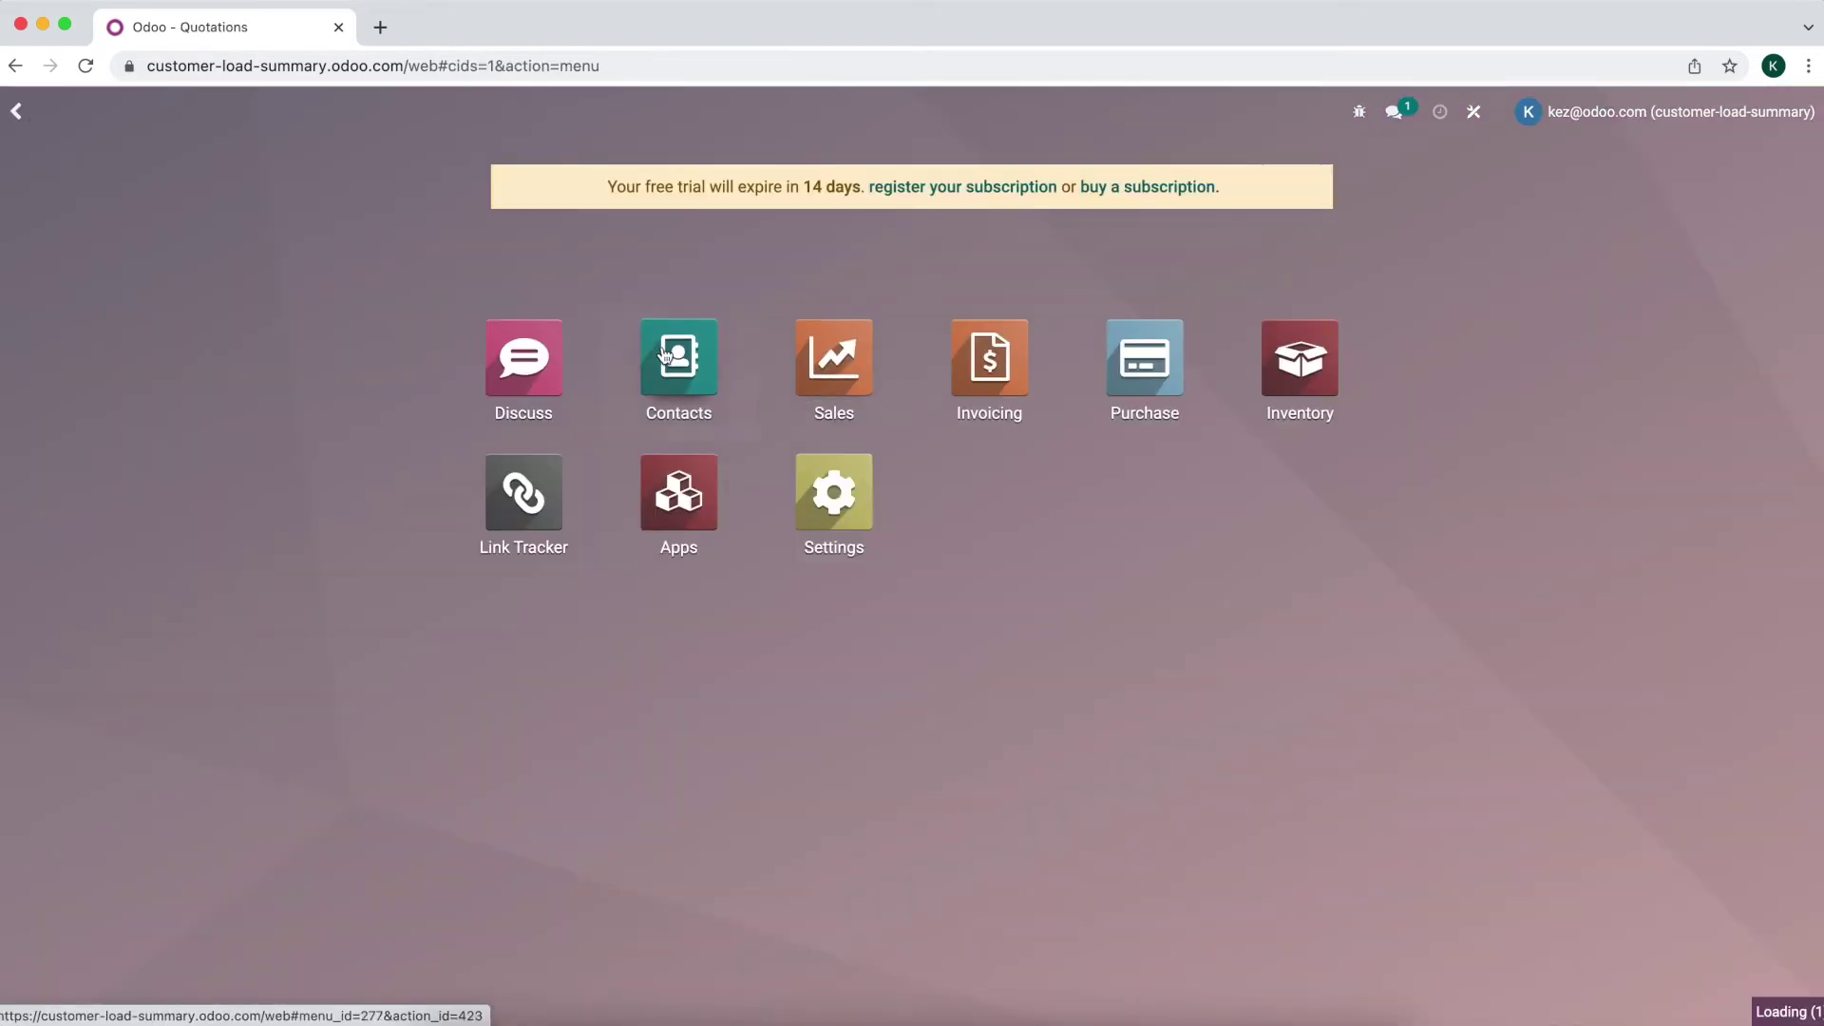
pyautogui.press('Return')
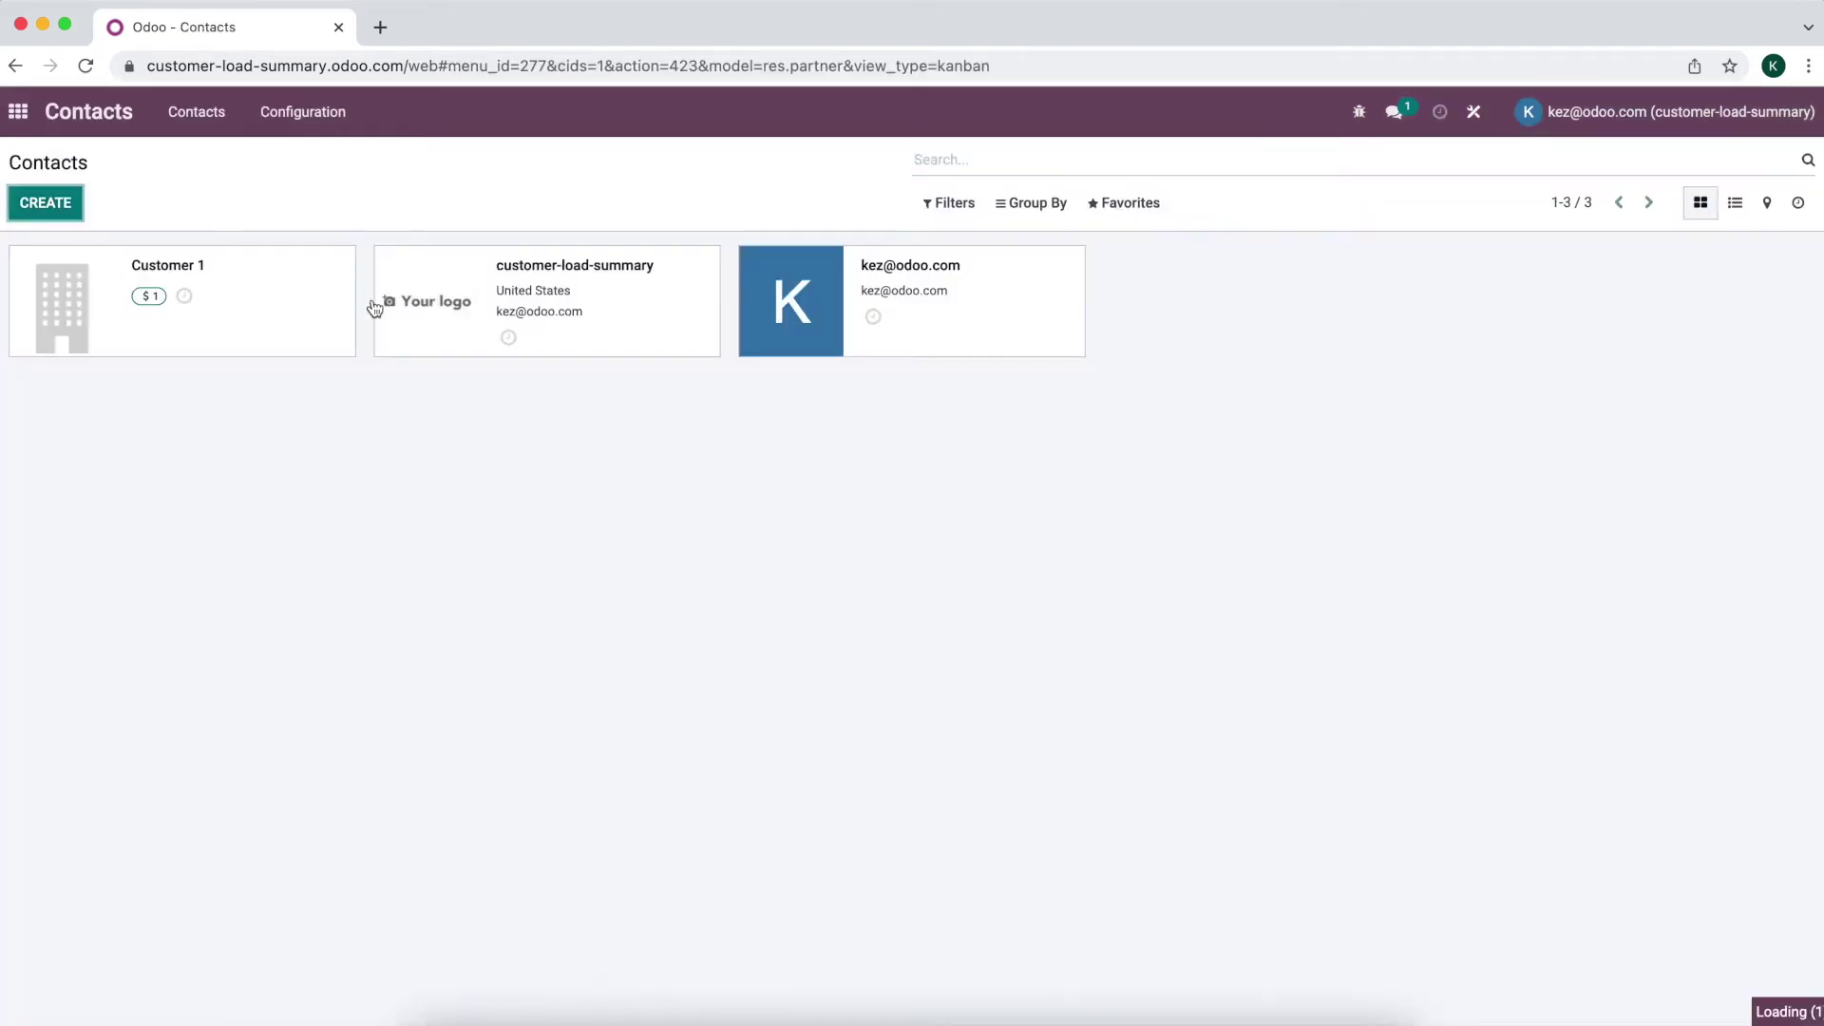
pyautogui.write('Customer 2')
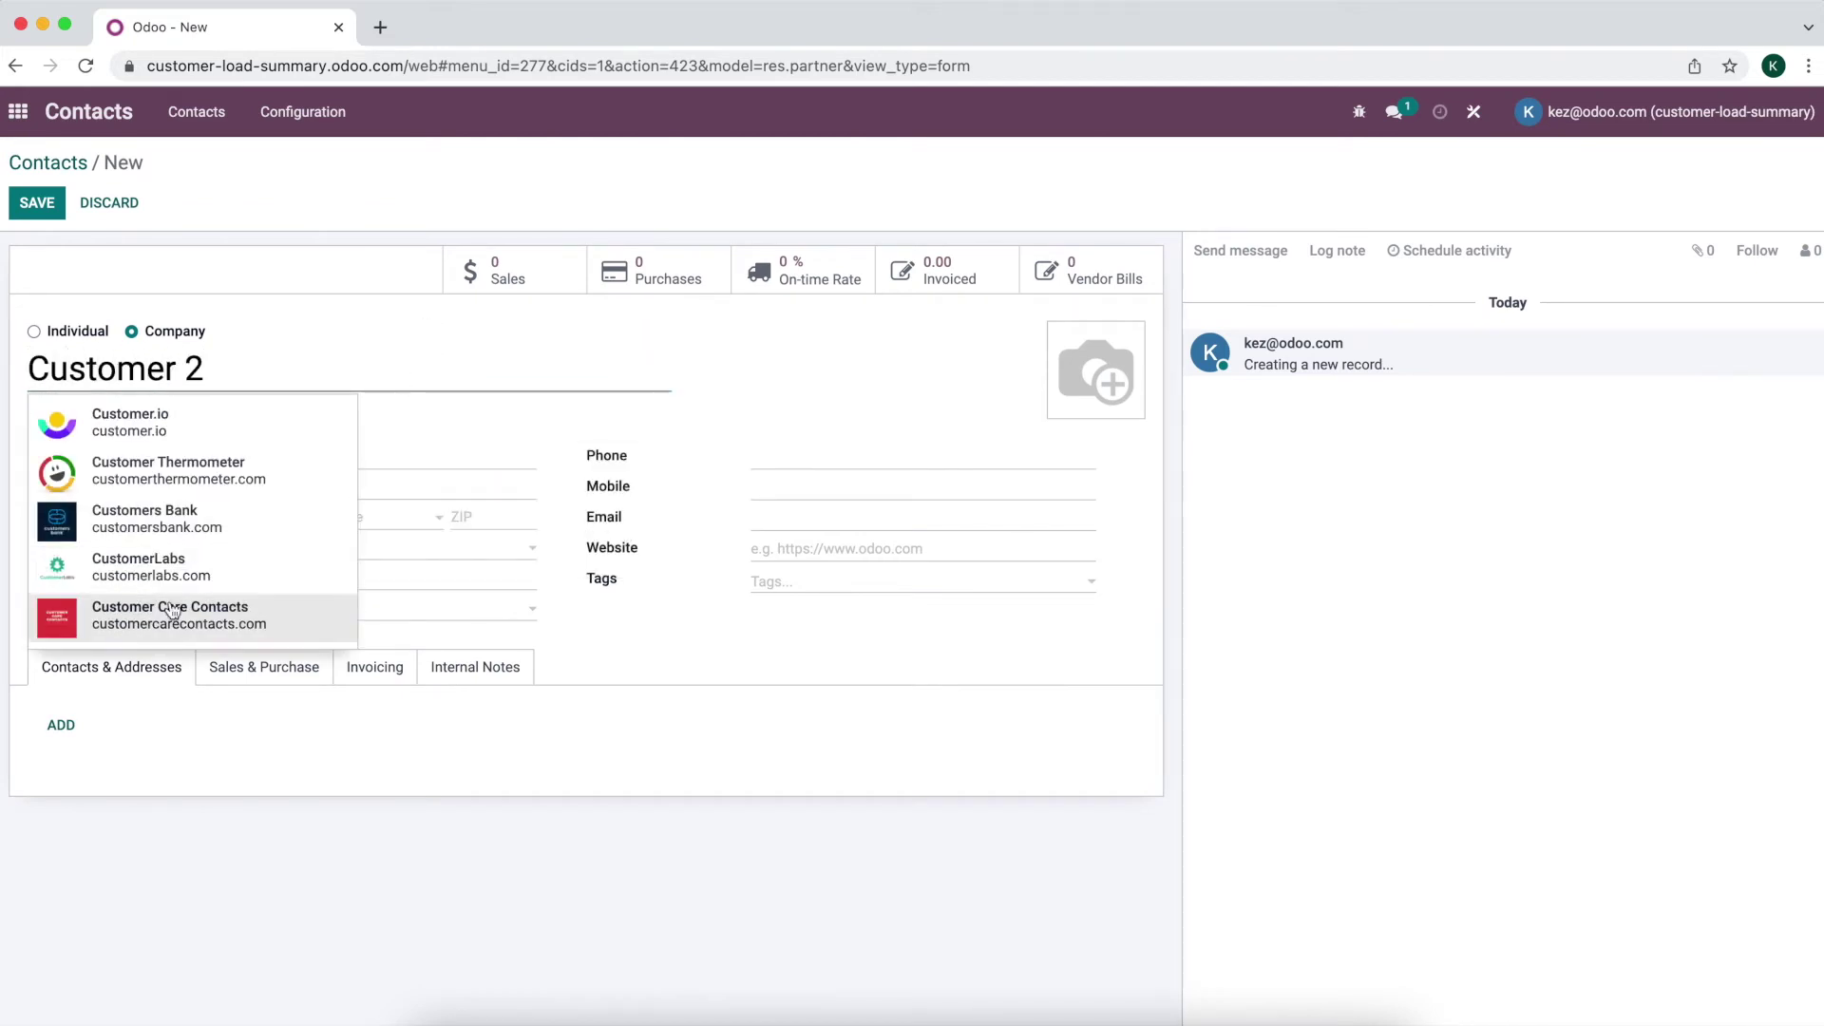
pyautogui.click(484, 613)
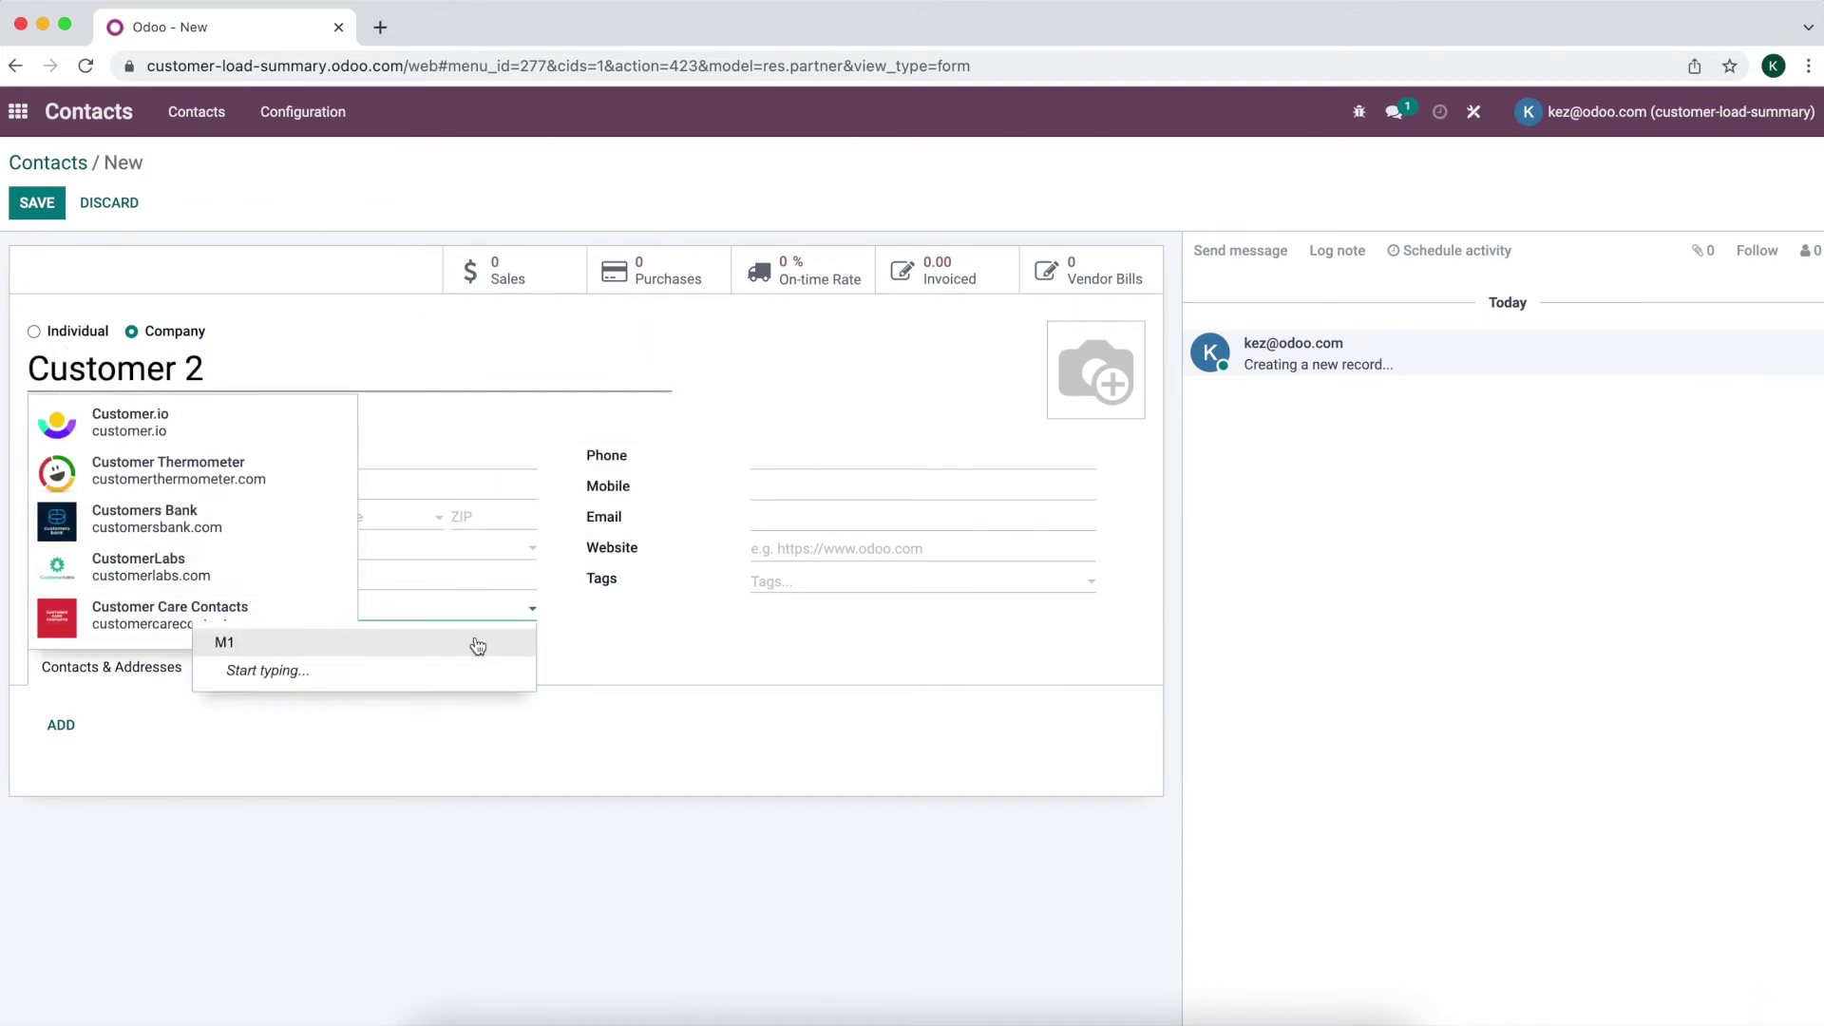
pyautogui.click(478, 644)
pyautogui.click(38, 205)
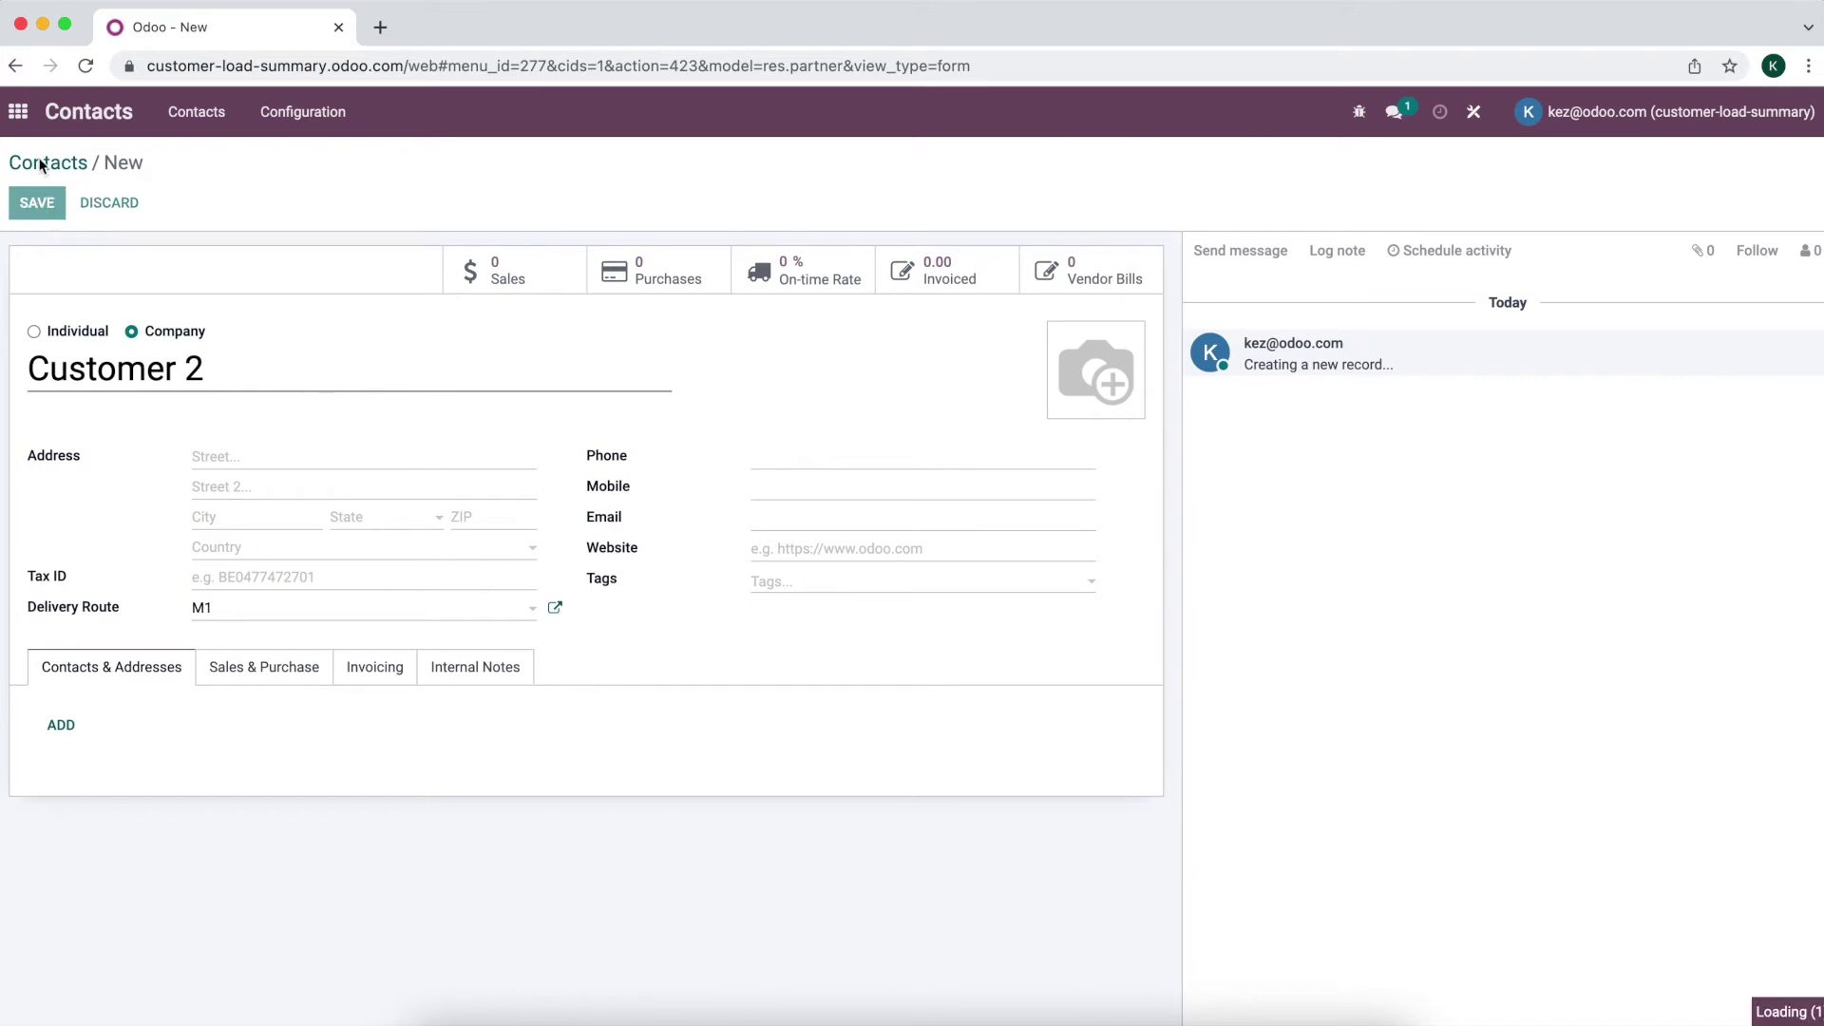
pyautogui.click(17, 111)
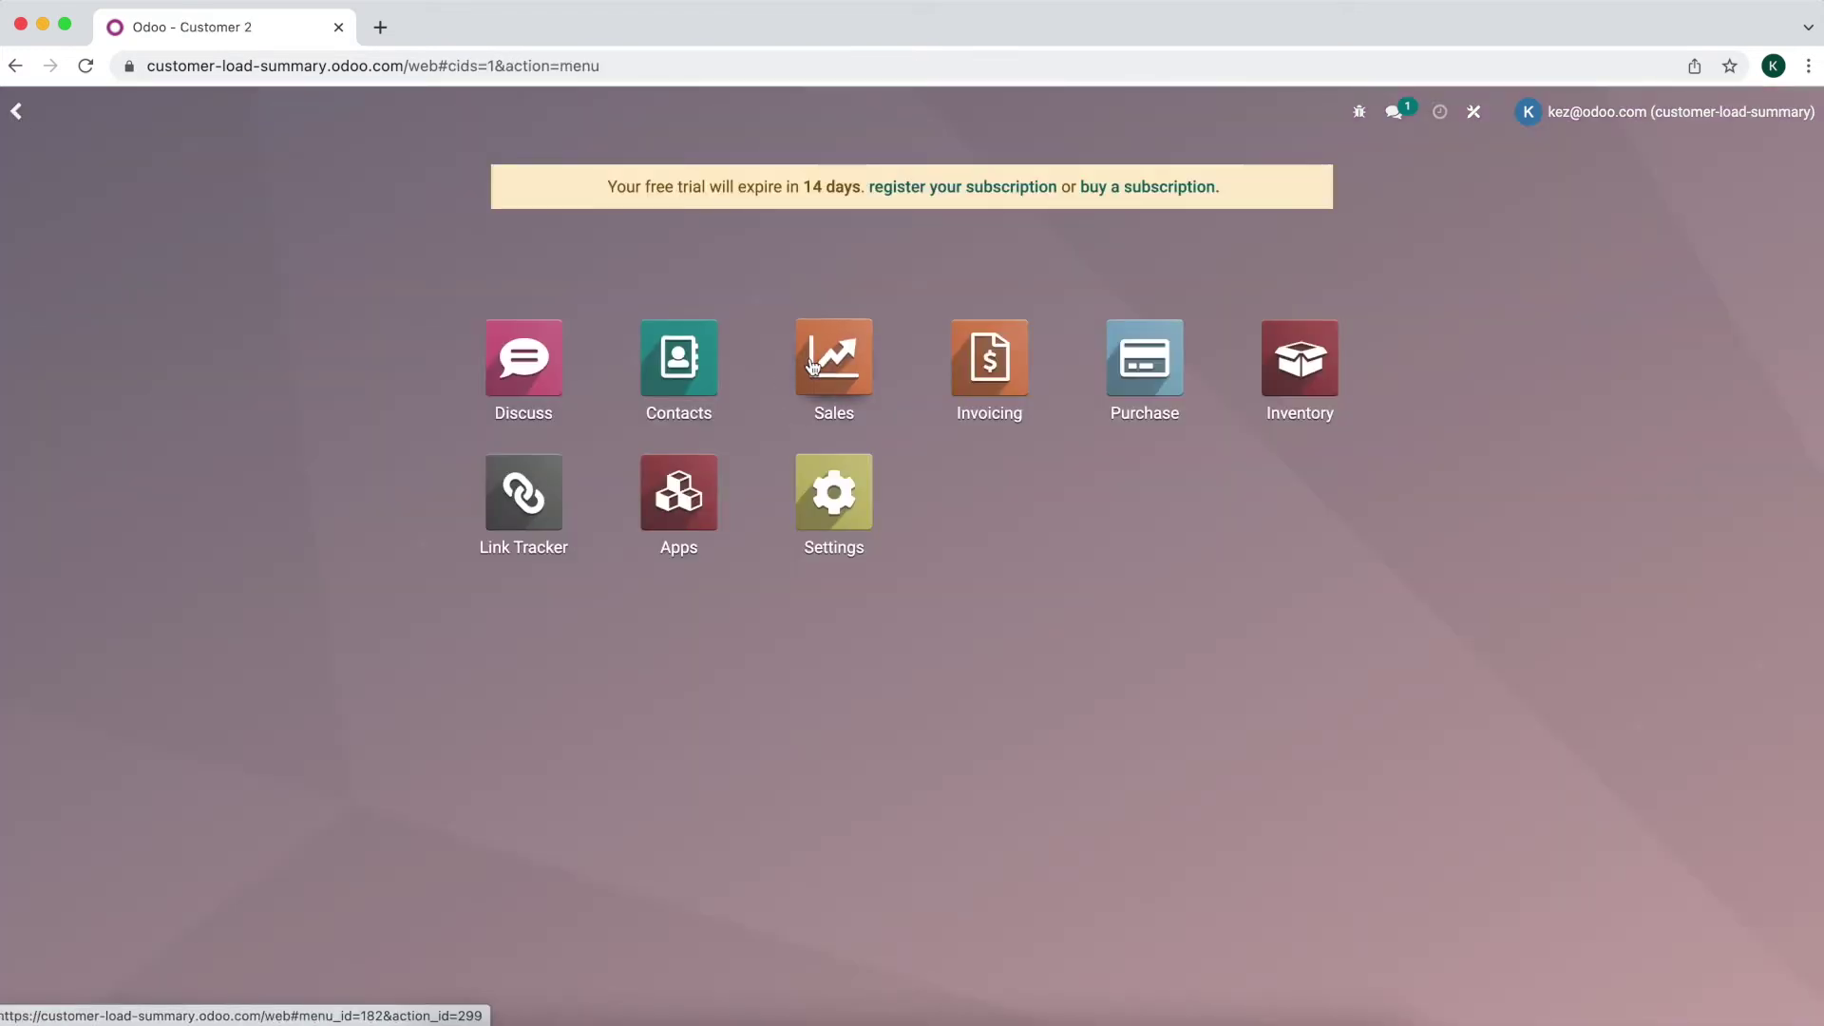
# - Duplicate sales order S00001 and set the copy's customer to Customer 2
pyautogui.click(812, 365)
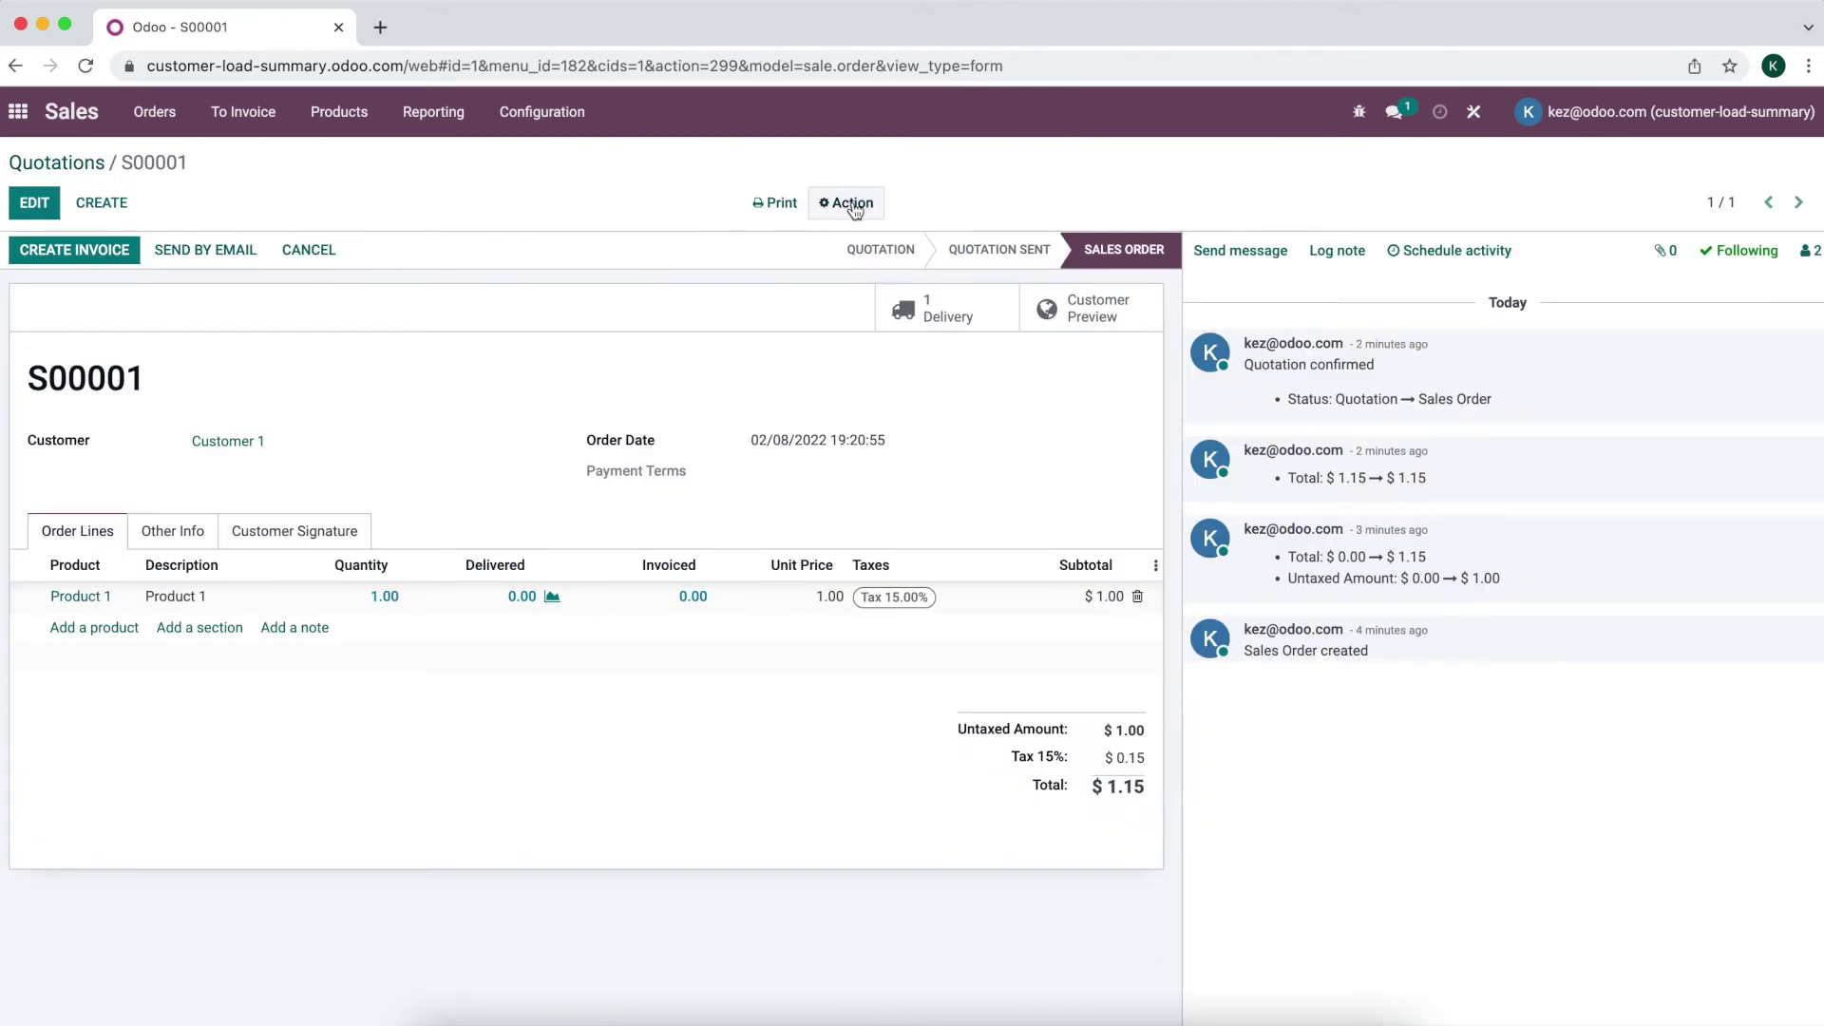
pyautogui.click(848, 203)
pyautogui.click(852, 253)
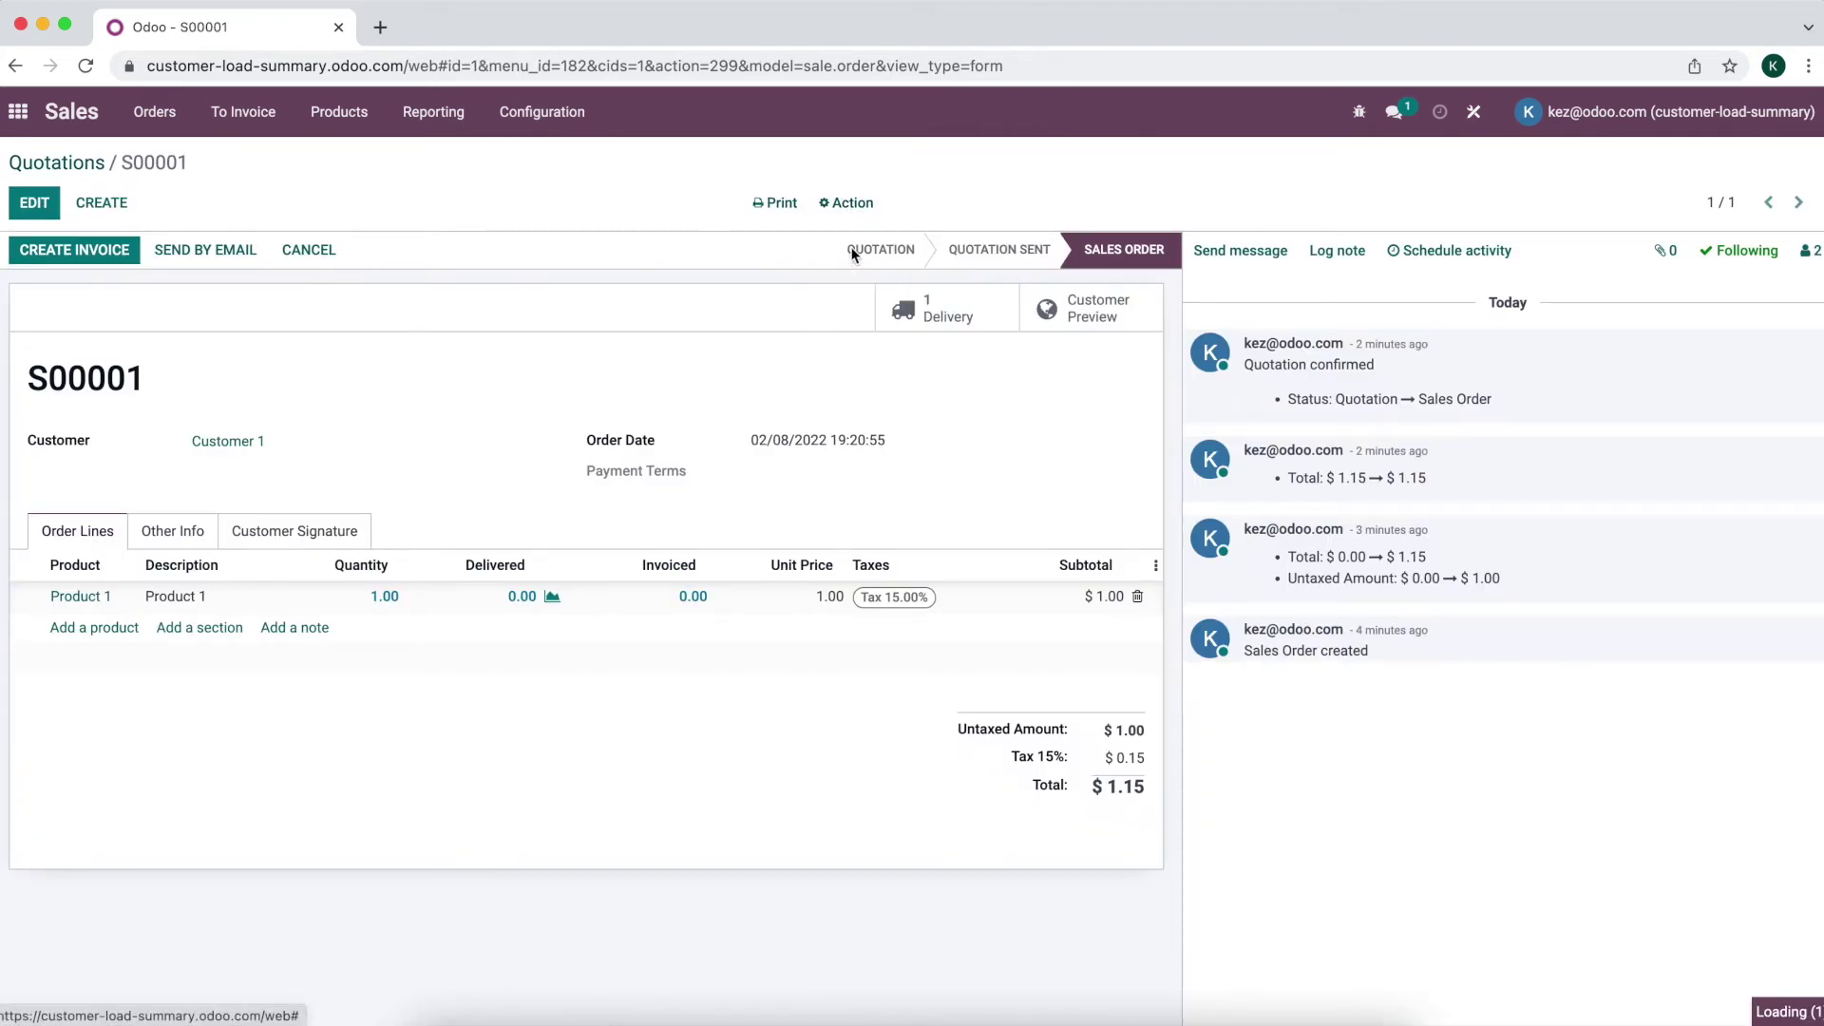
pyautogui.click(312, 452)
pyautogui.click(310, 495)
# - Set the copy's delivery date to 02/14/2022, save it, and confirm it
pyautogui.click(302, 574)
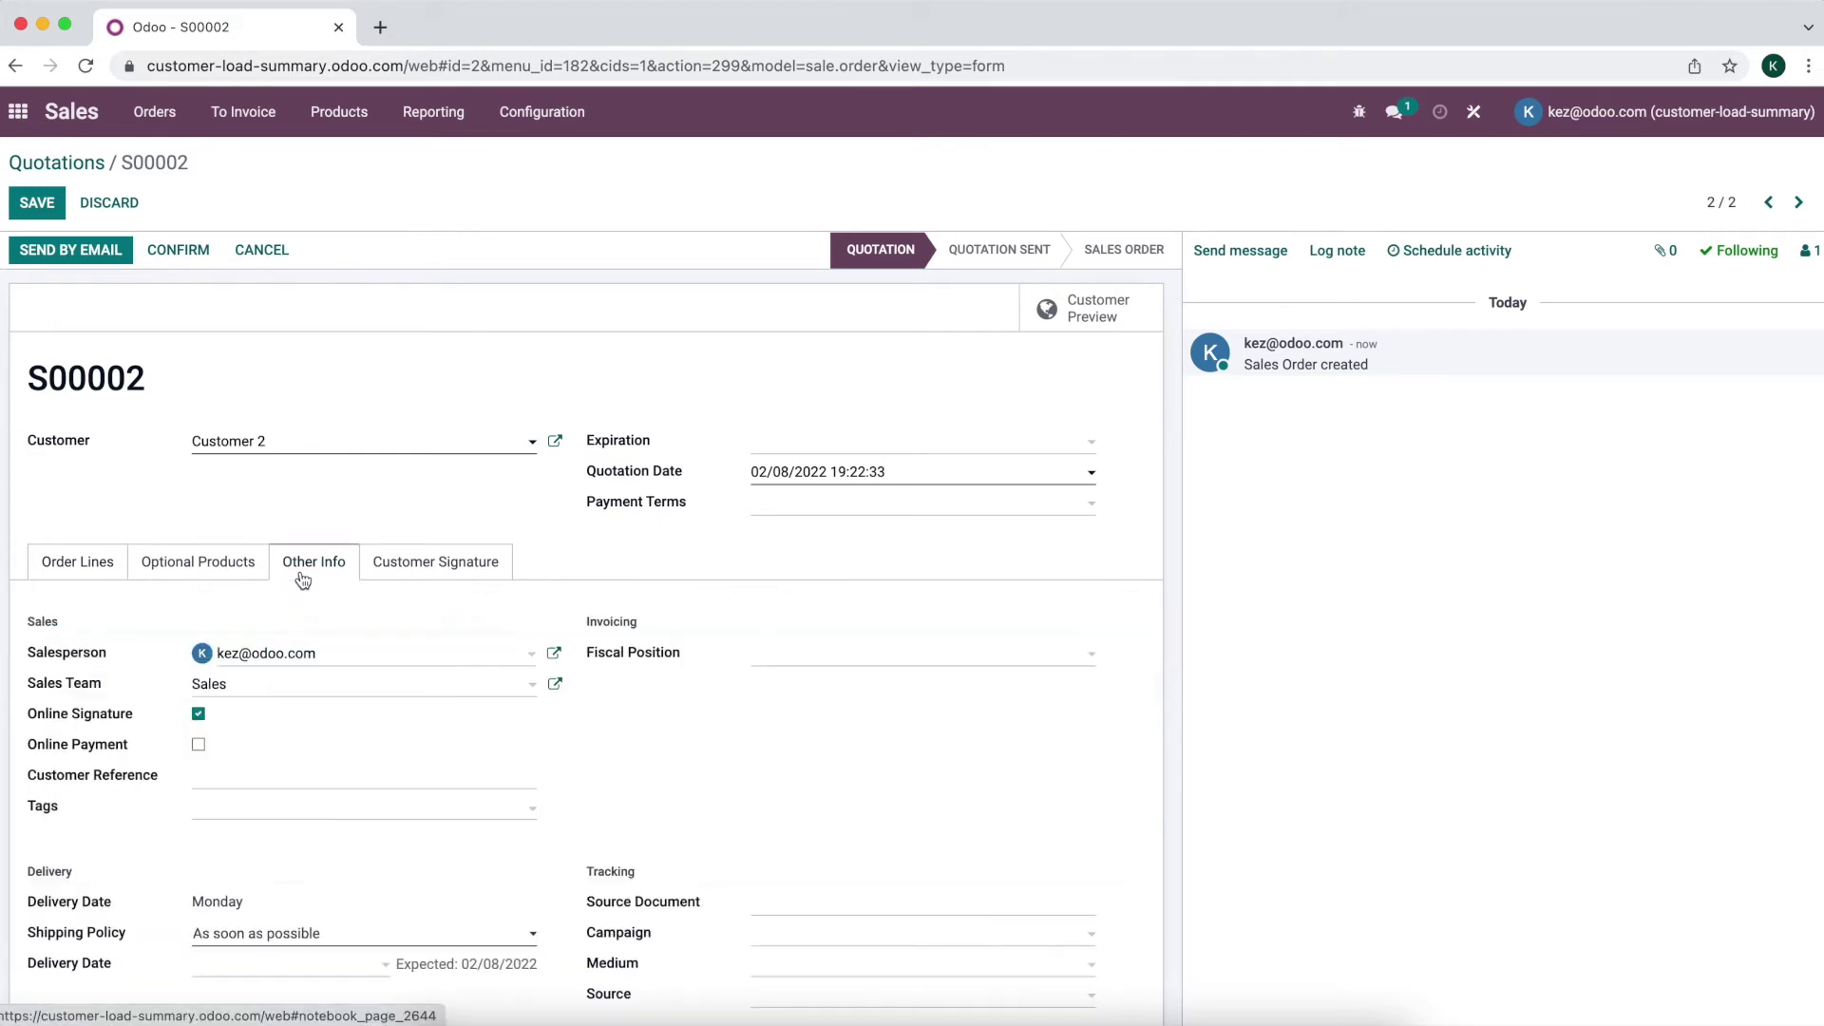
pyautogui.scroll(-1, 282, 813)
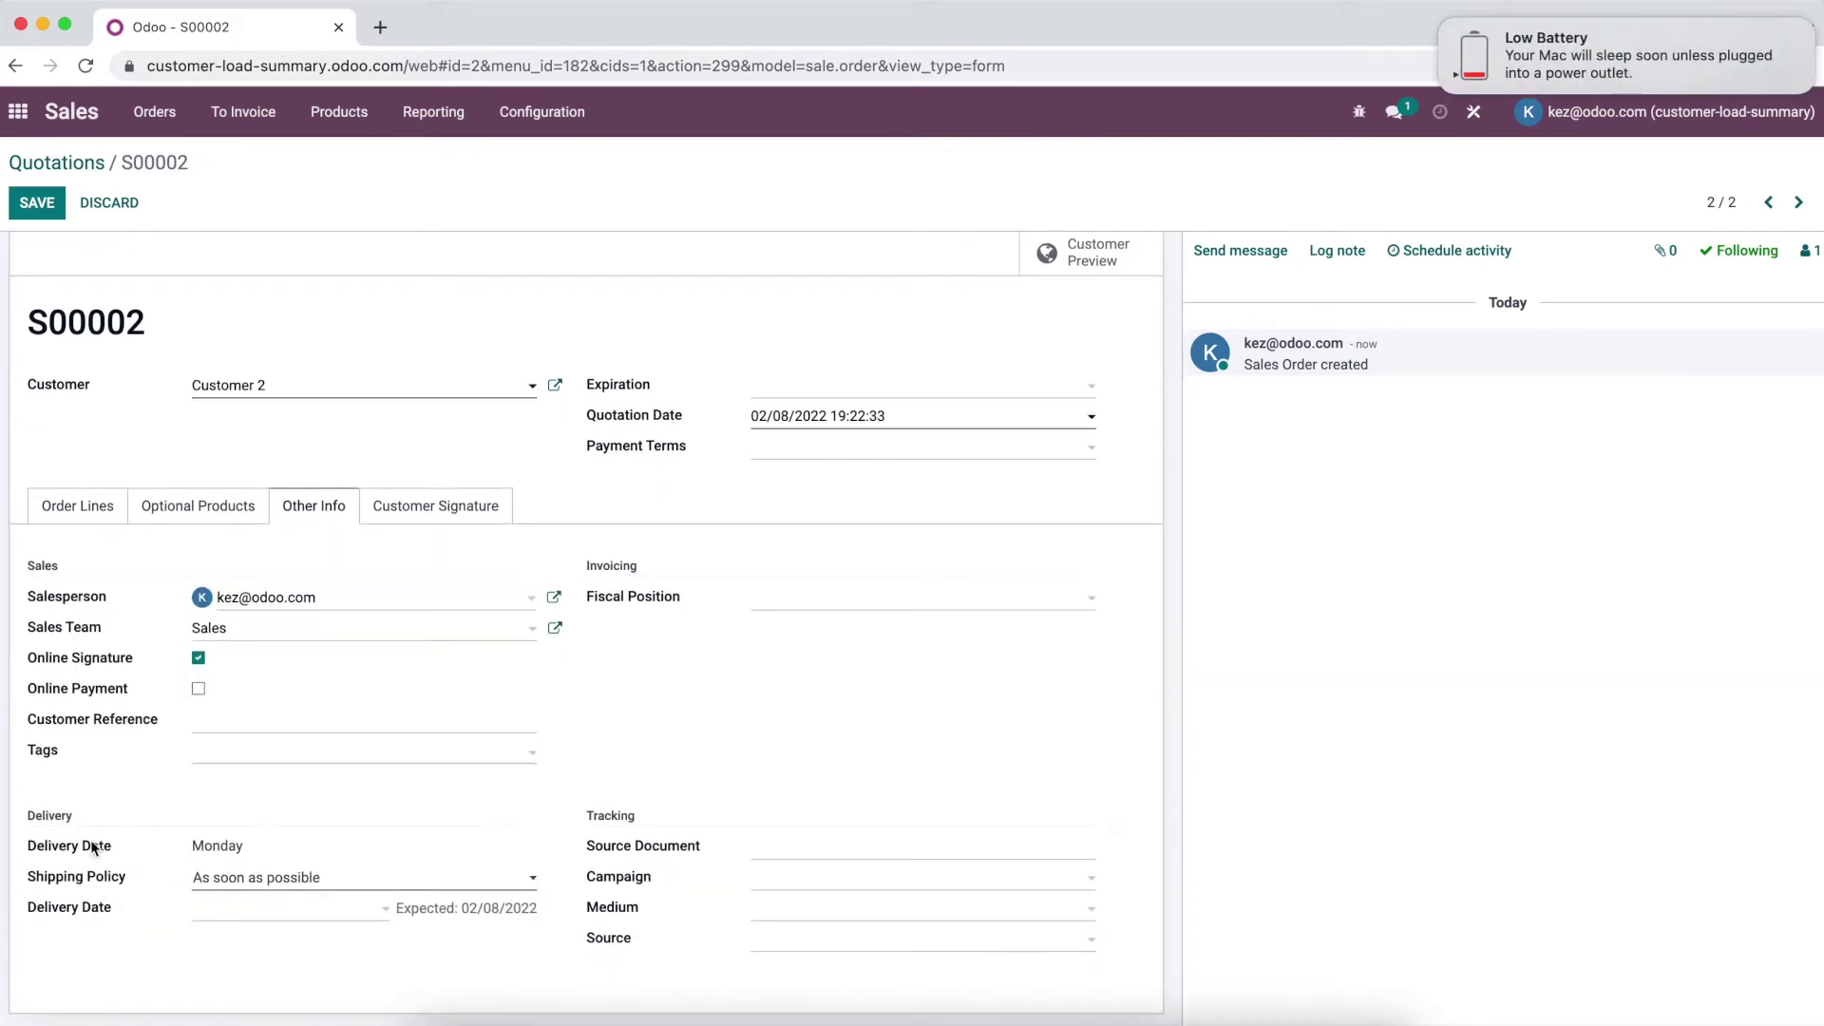
pyautogui.click(246, 920)
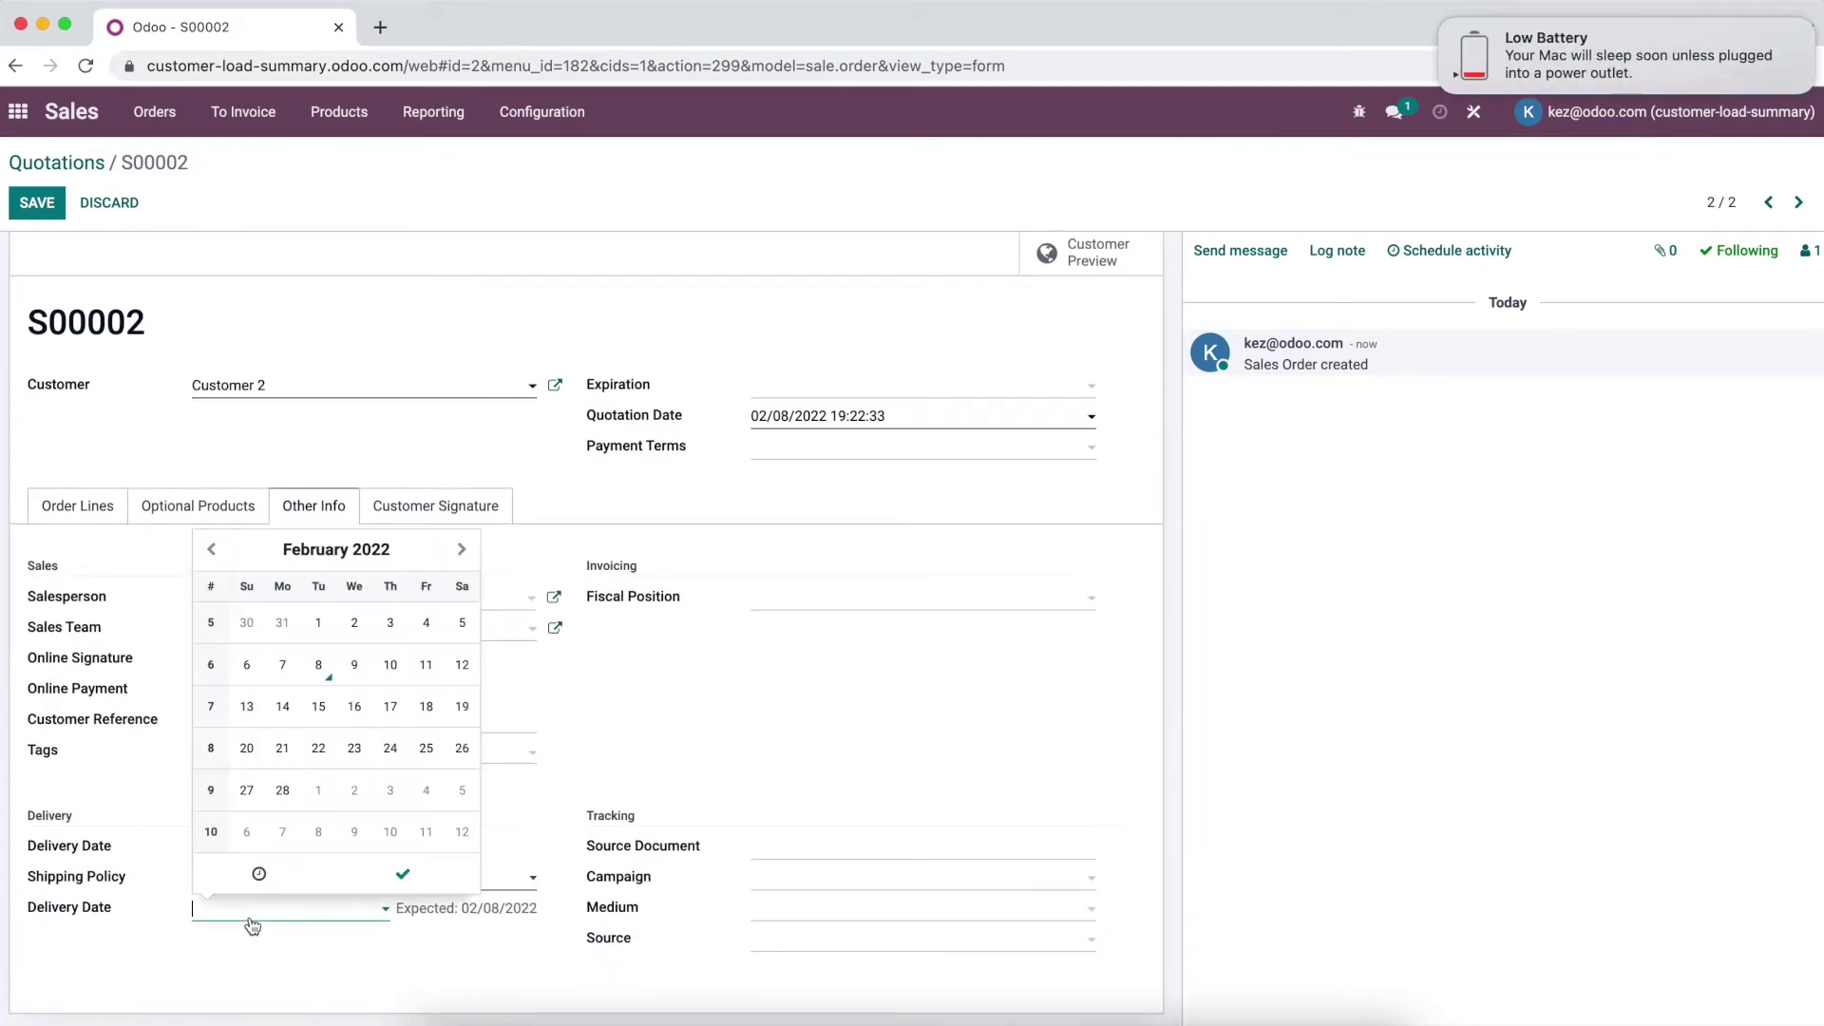
pyautogui.click(283, 664)
pyautogui.click(283, 708)
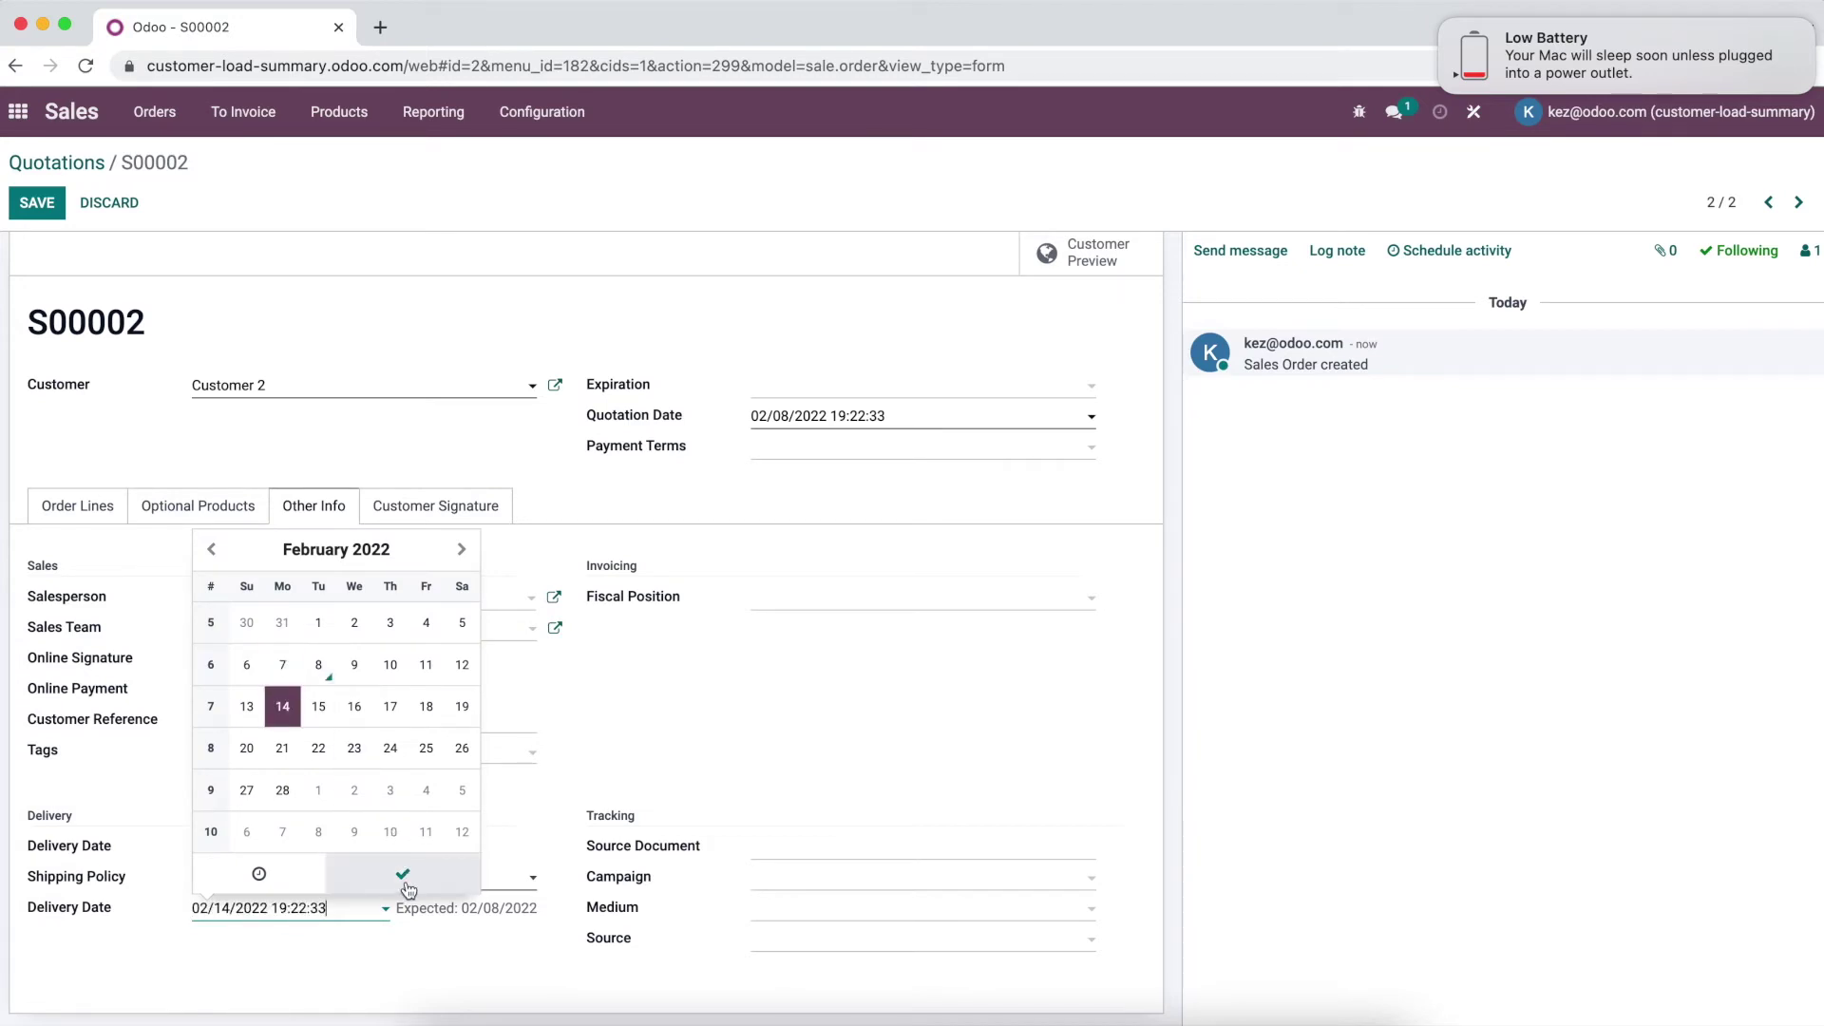
pyautogui.click(403, 874)
pyautogui.click(38, 202)
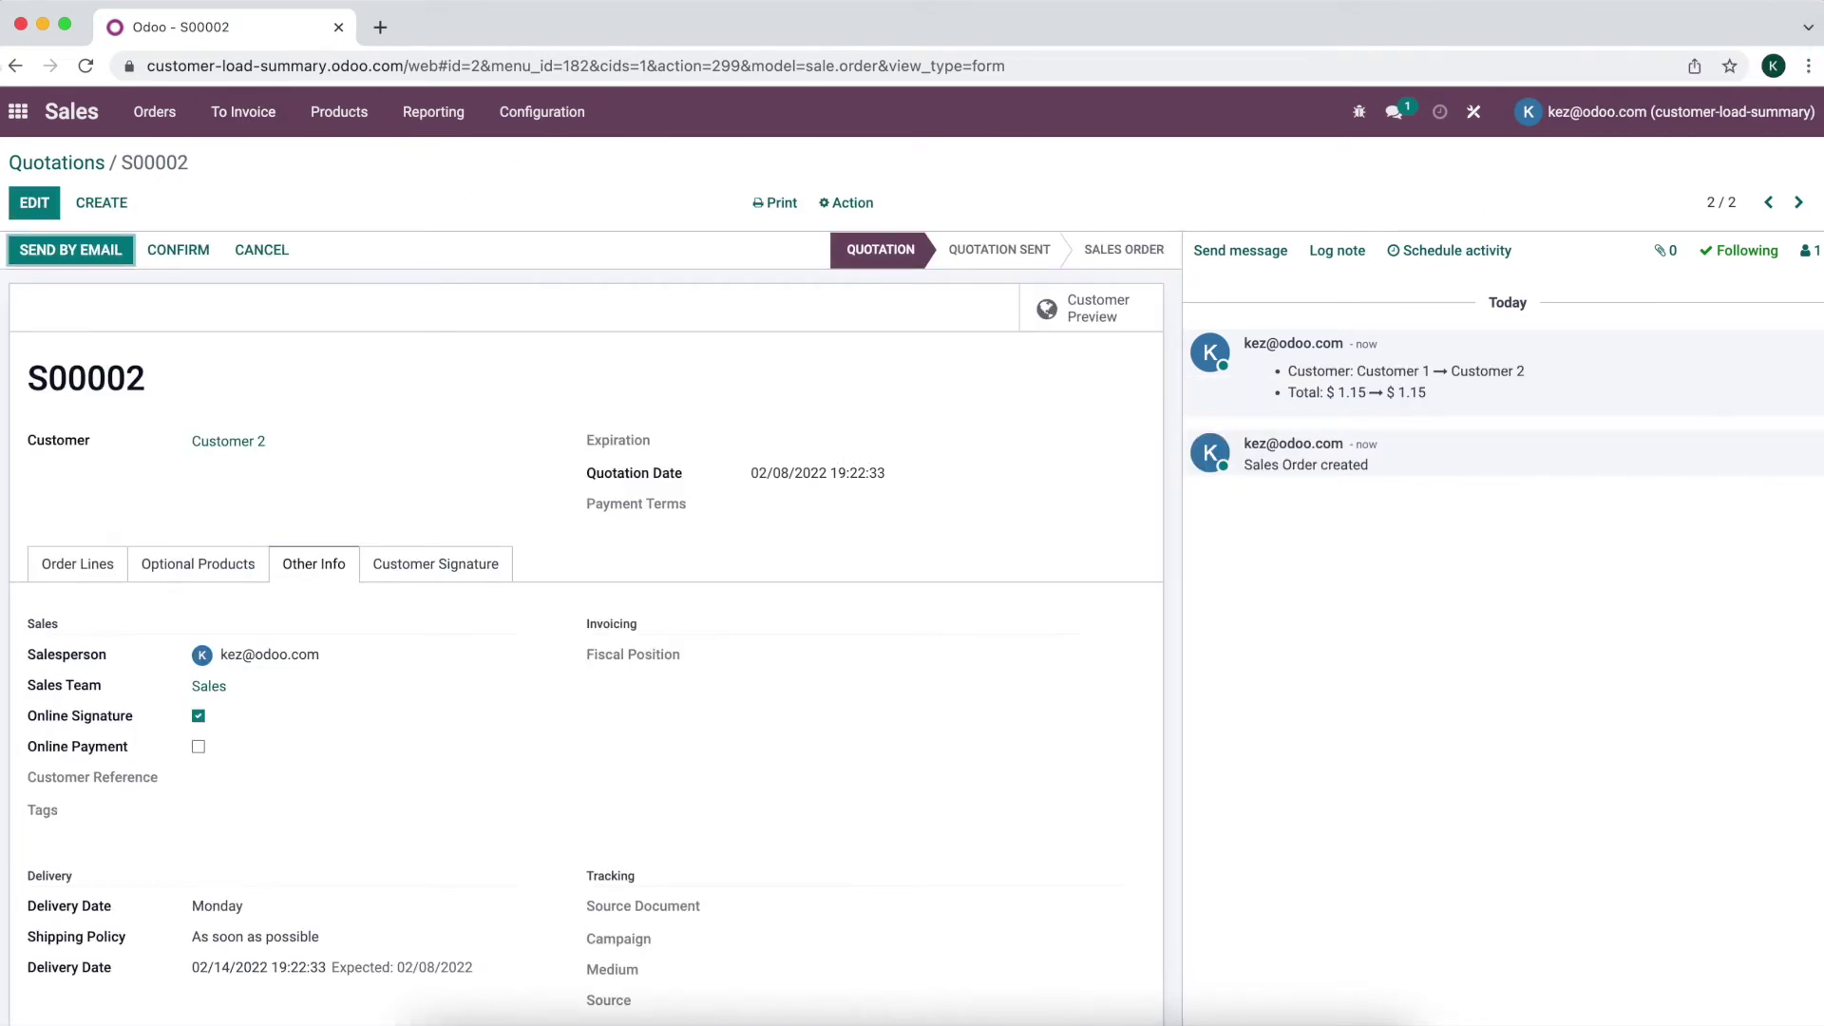
pyautogui.click(176, 249)
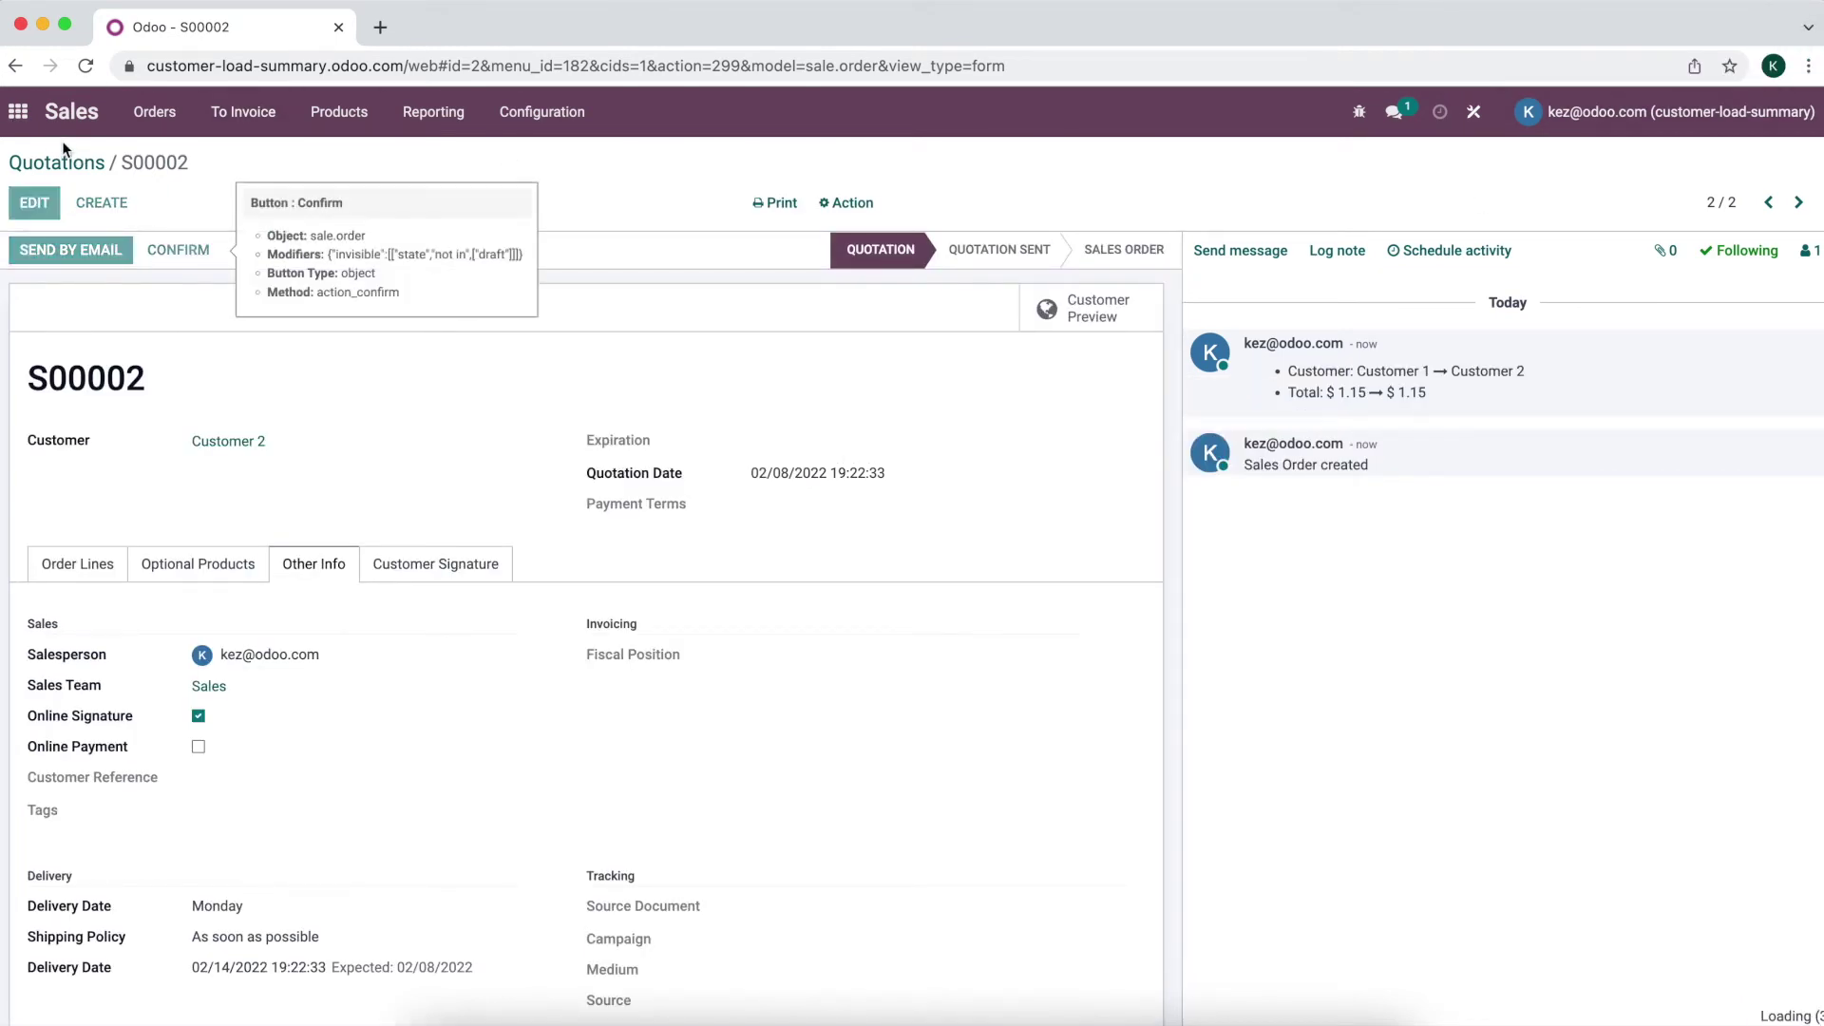
pyautogui.click(17, 111)
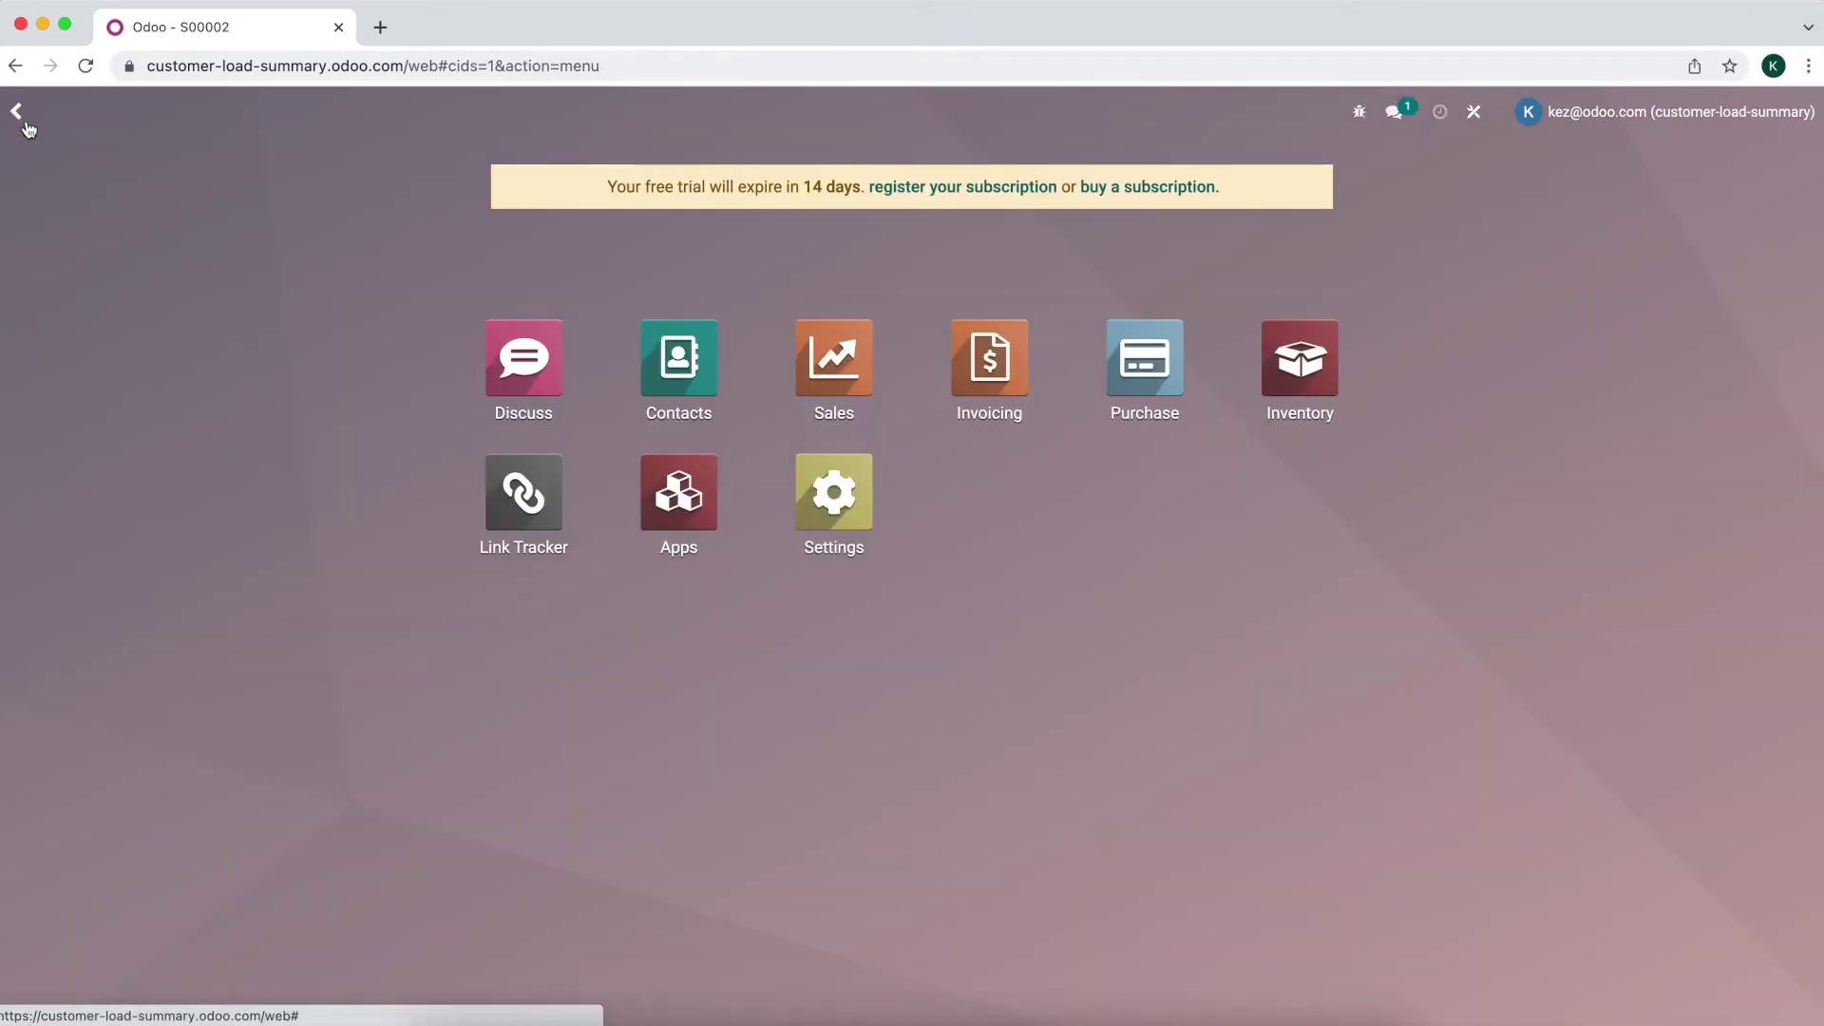
# - Add Delivery Route to the Group by options of the delivery orders search view
pyautogui.click(1292, 364)
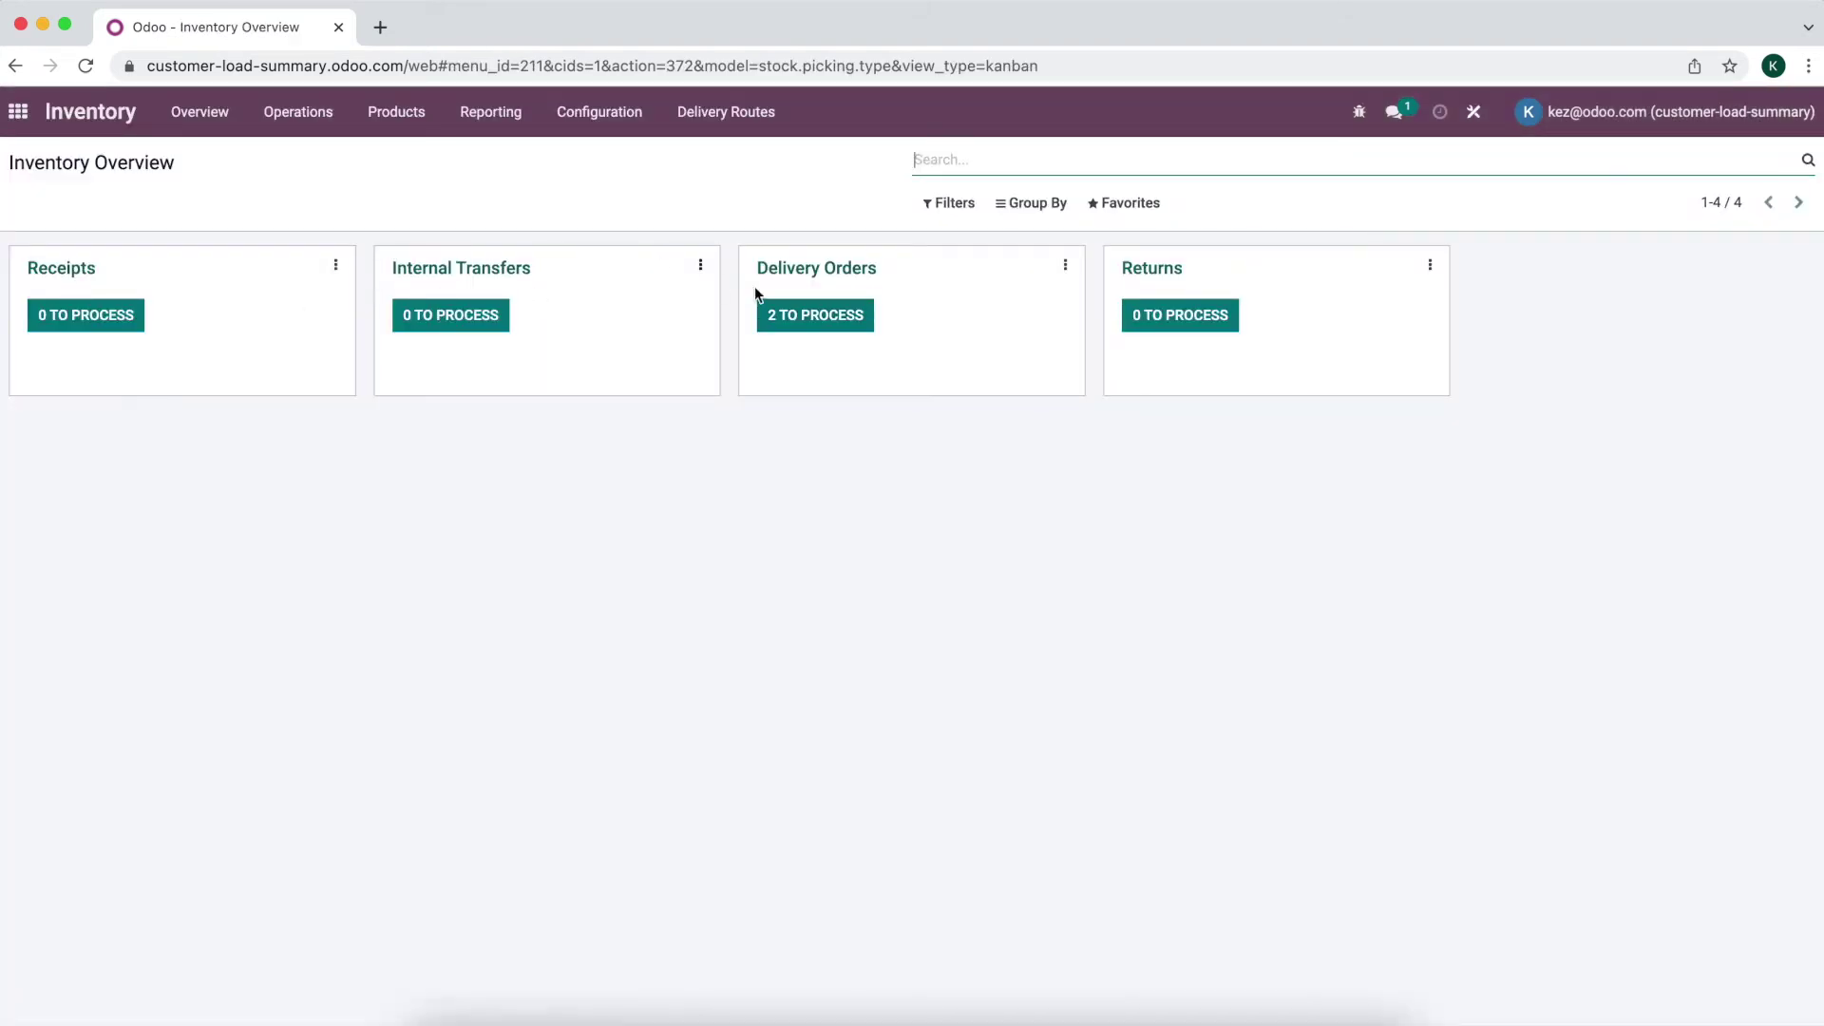
pyautogui.click(837, 321)
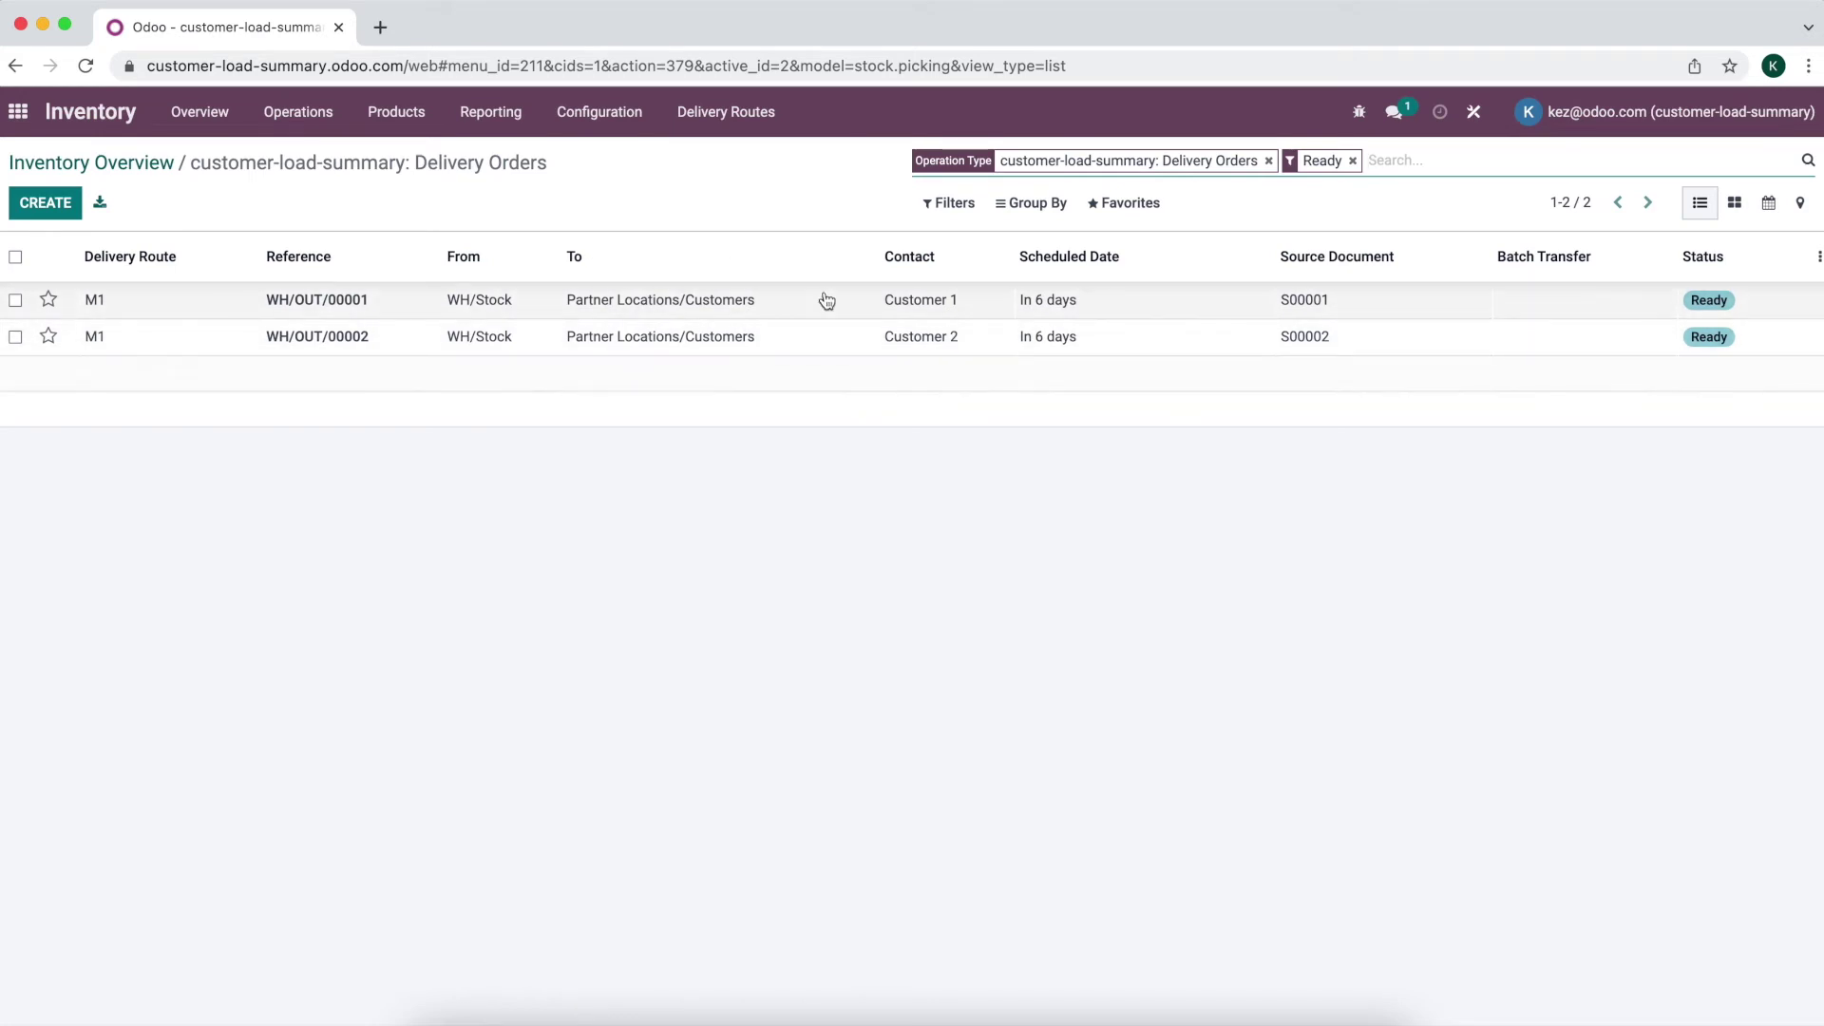
pyautogui.click(1030, 204)
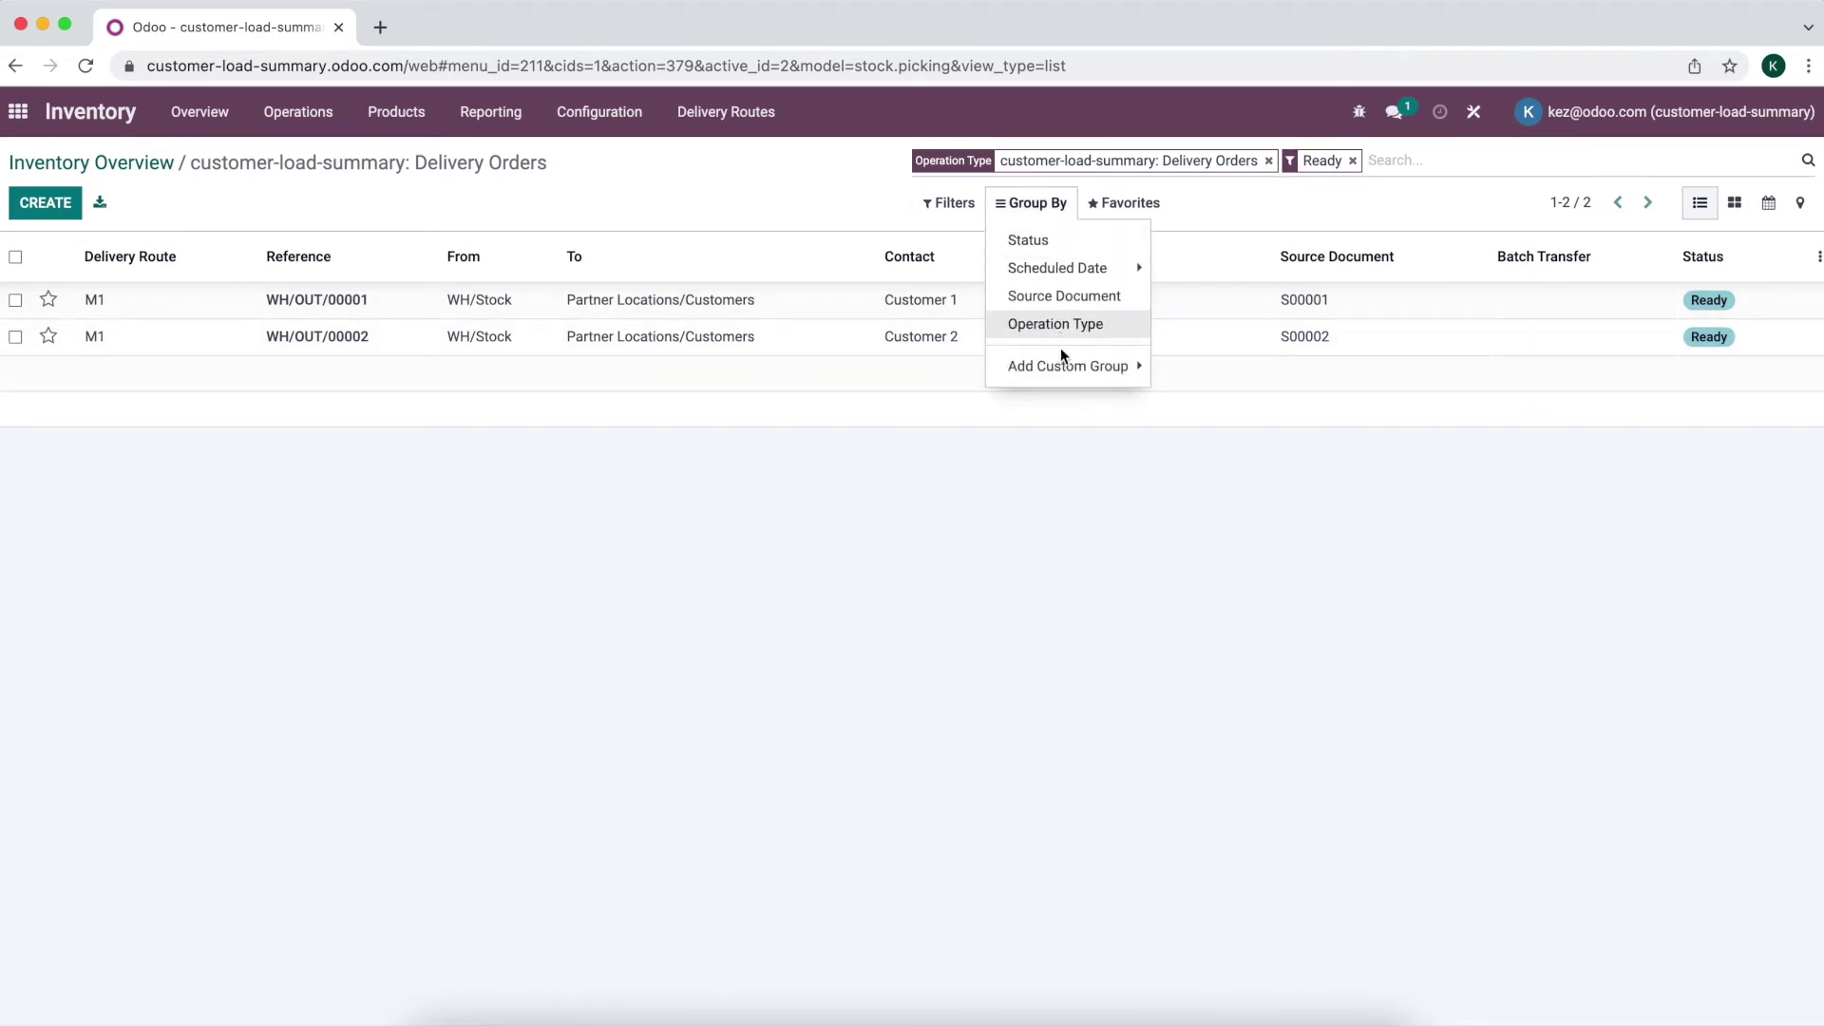
pyautogui.click(1473, 111)
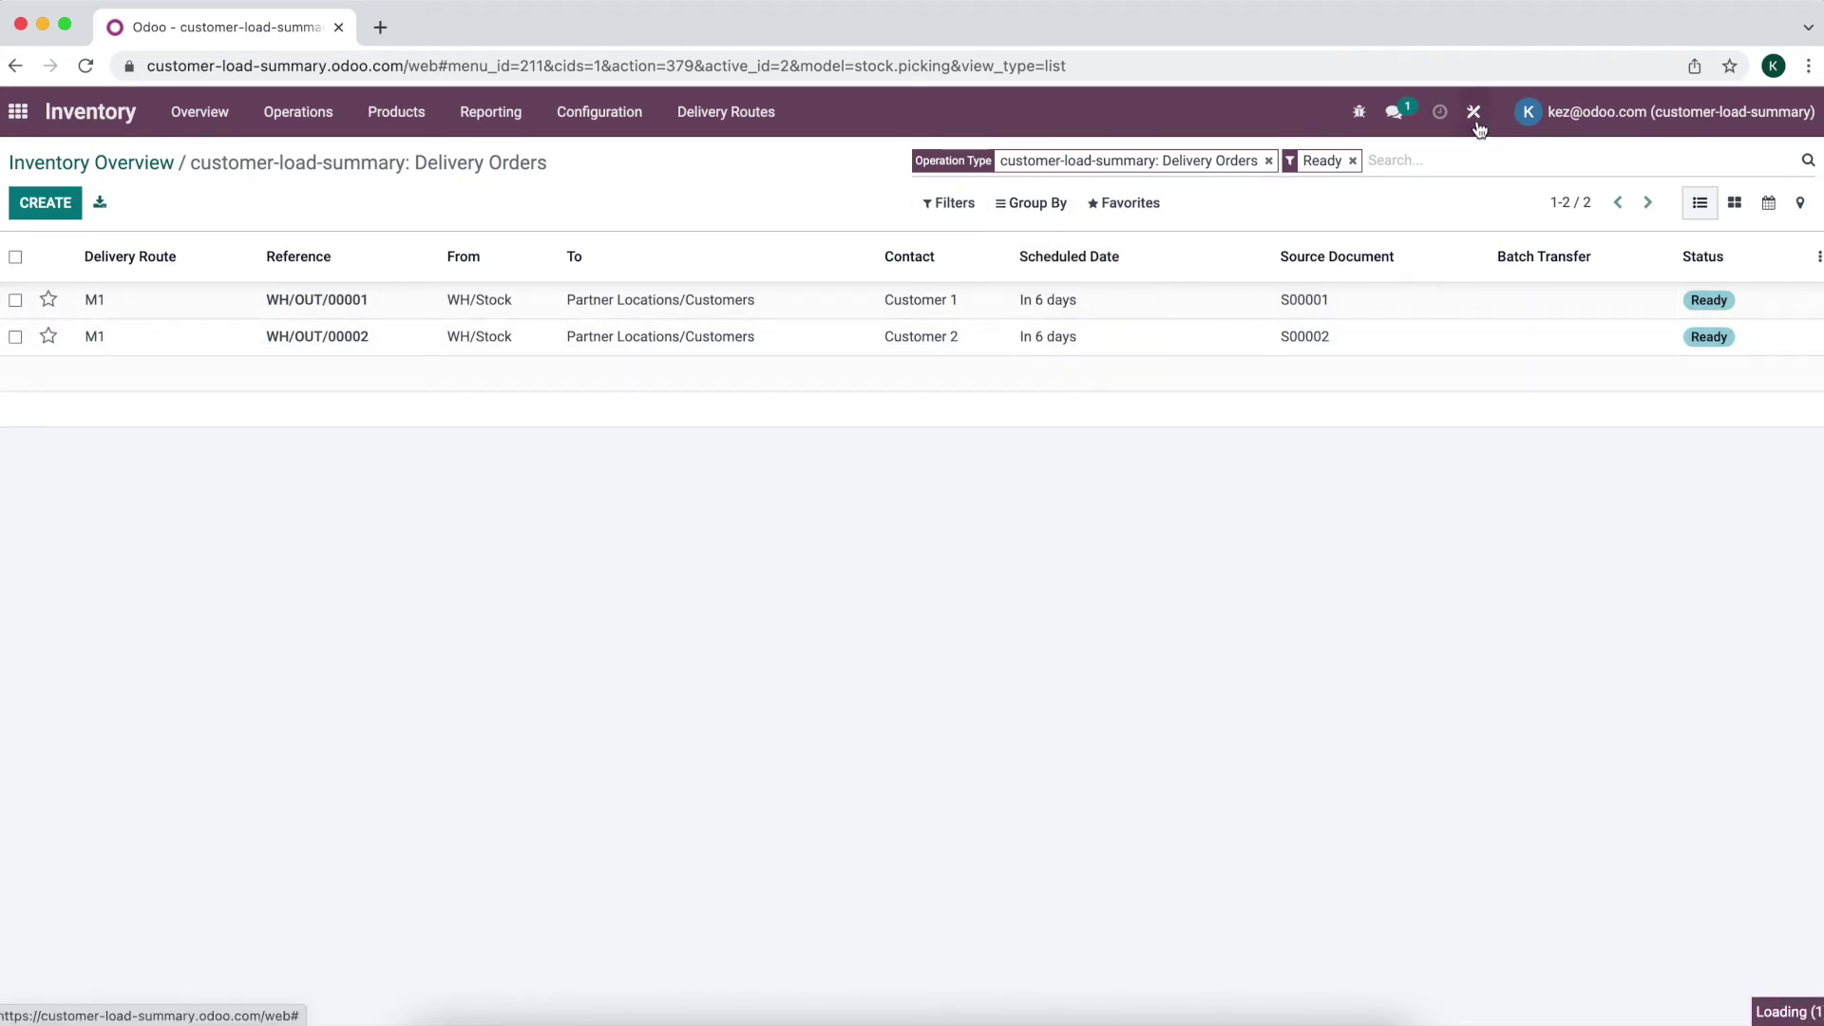
pyautogui.click(1815, 163)
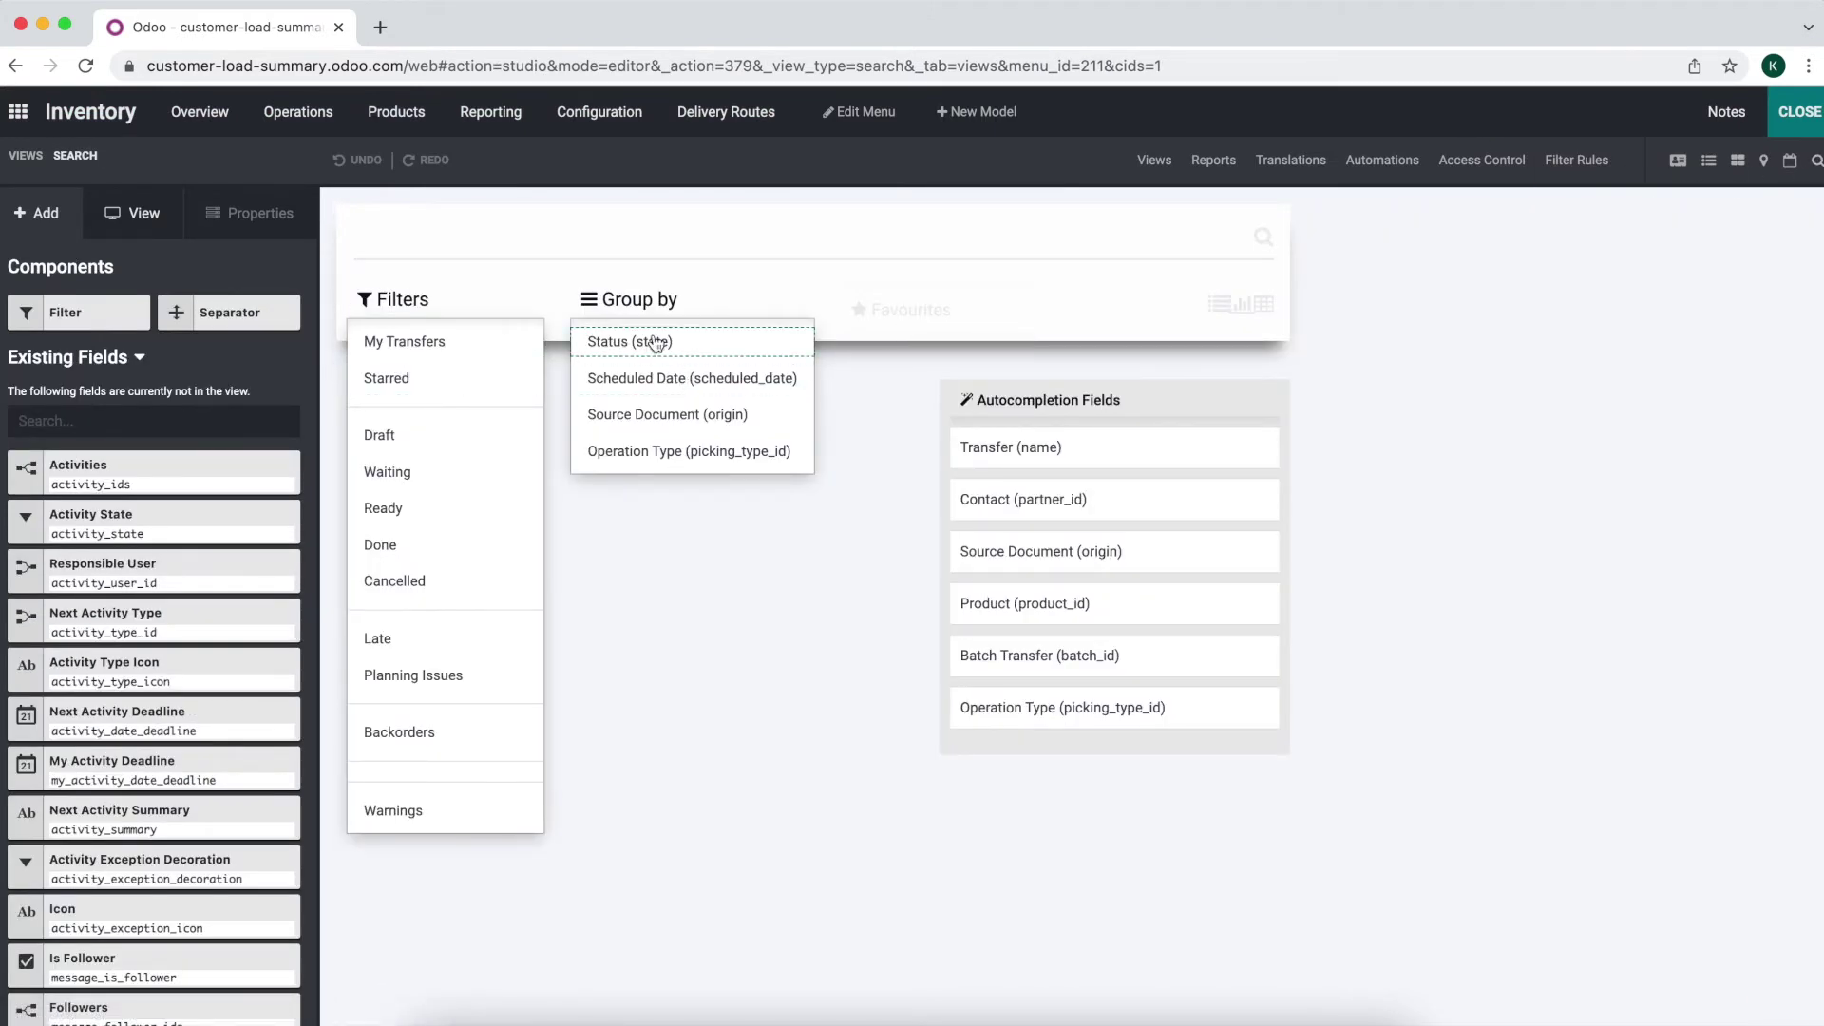
pyautogui.click(80, 425)
pyautogui.write('deli')
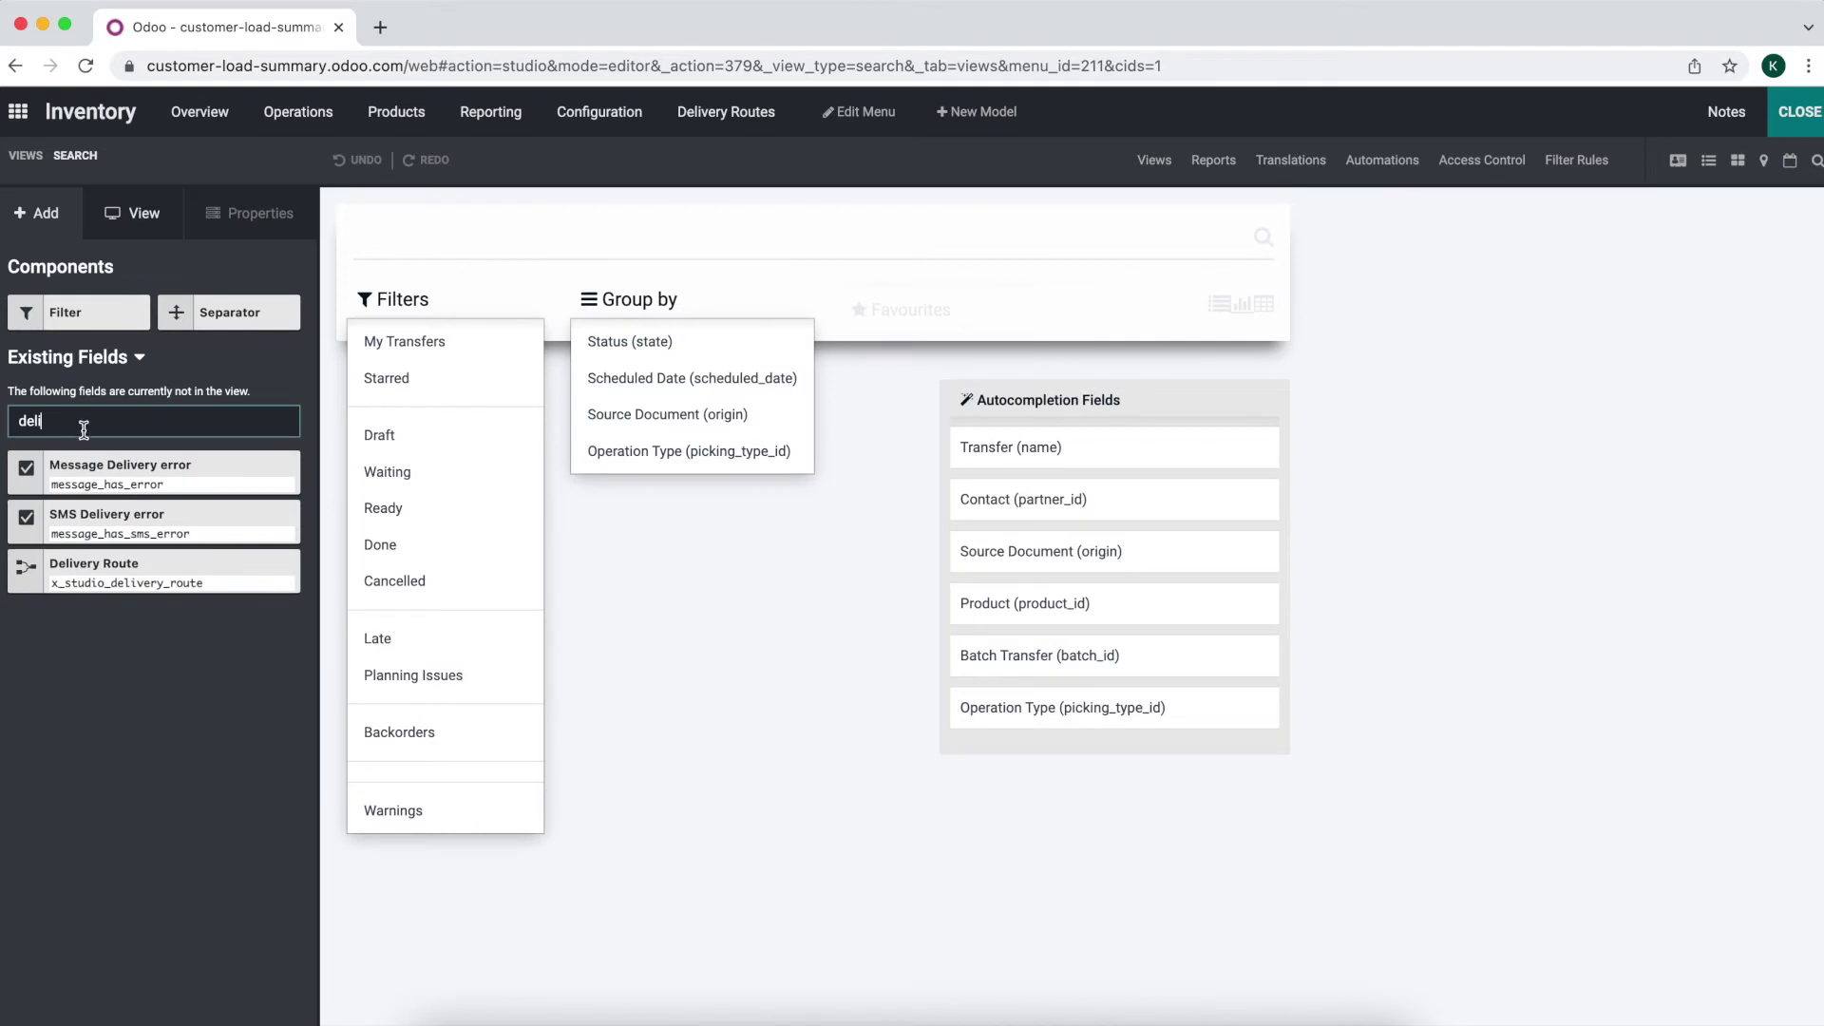
pyautogui.moveTo(95, 570); pyautogui.dragTo(666, 347)
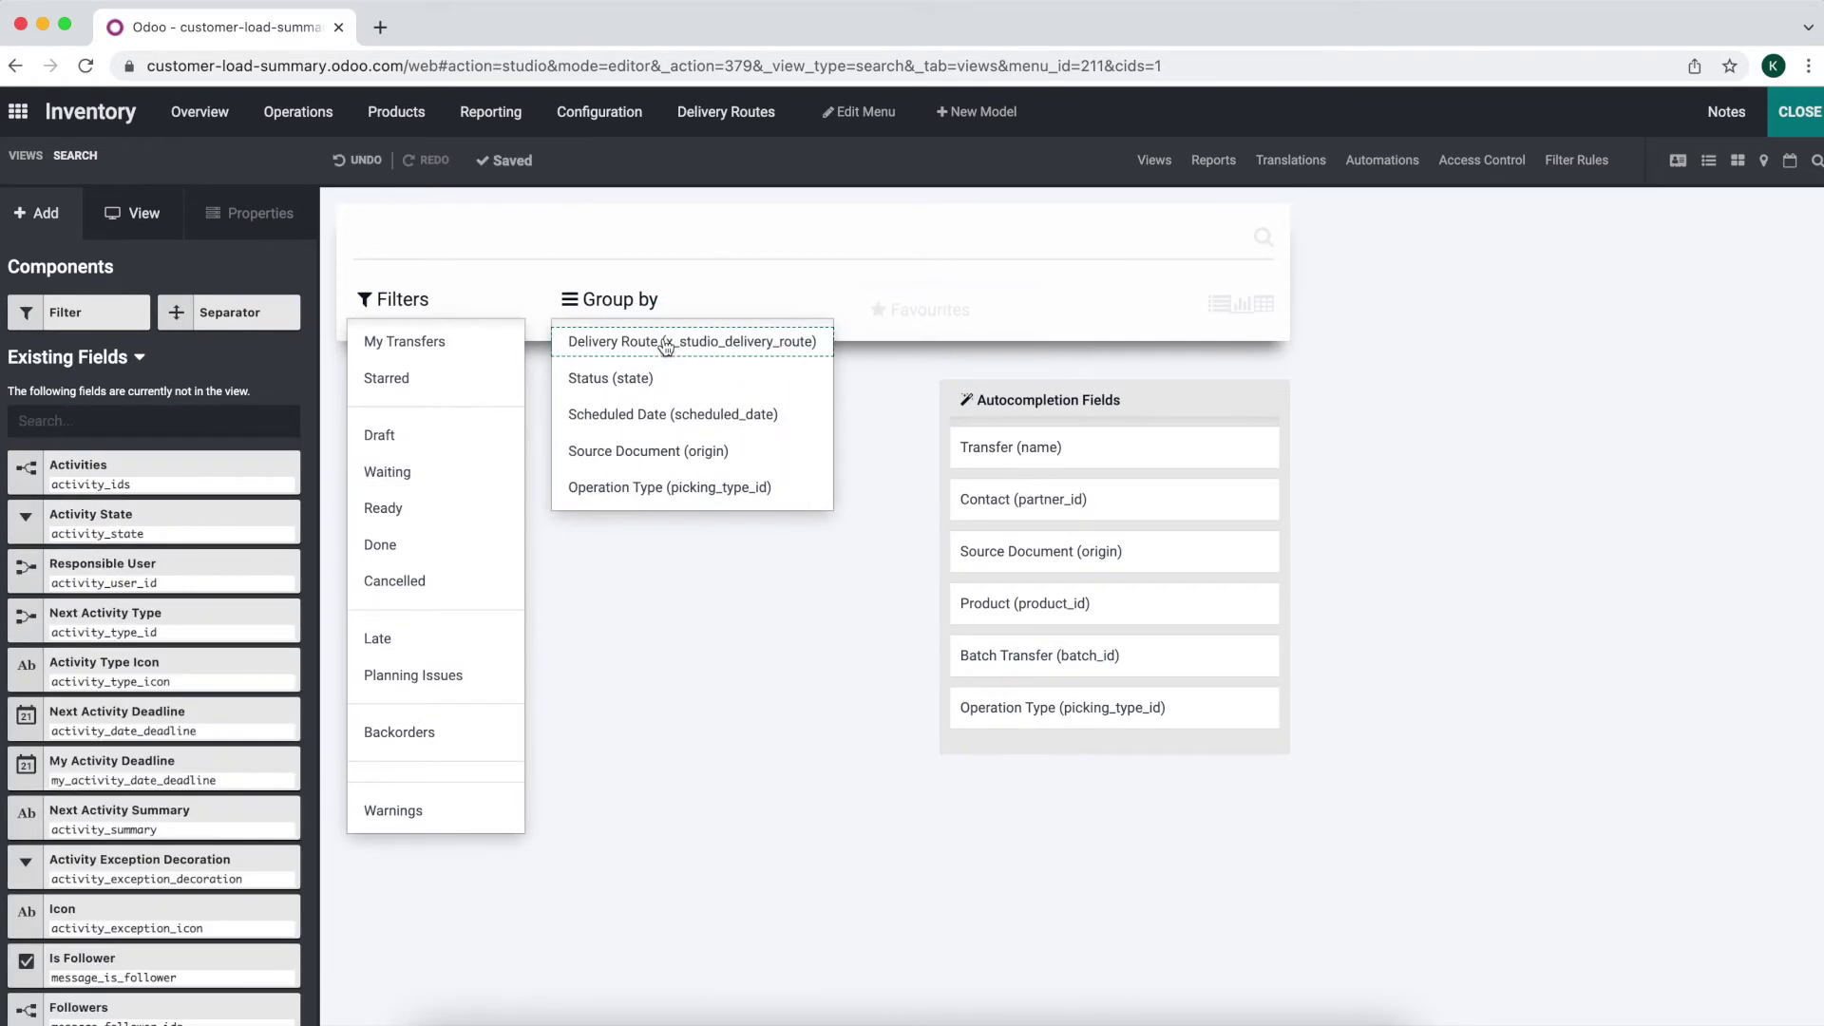
pyautogui.click(1809, 125)
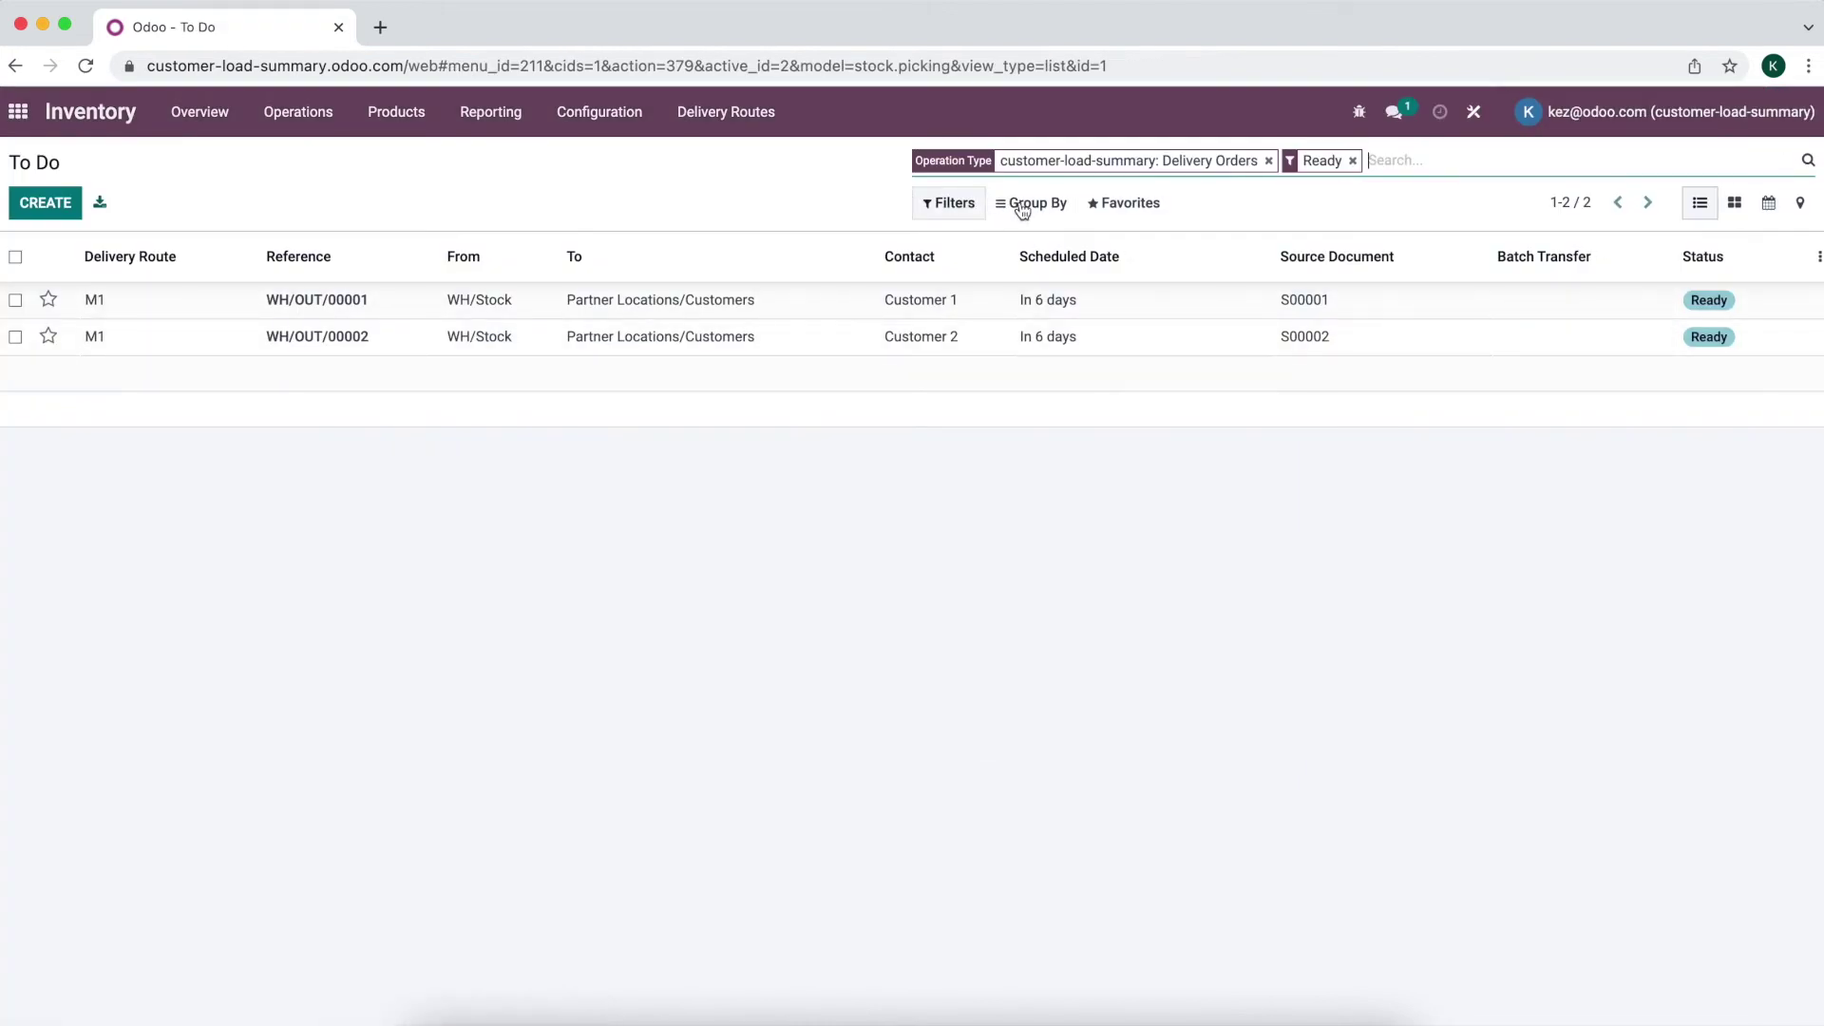
# - Group the ready delivery orders by Delivery Route and expand the M1 group
pyautogui.click(1014, 205)
pyautogui.click(1039, 240)
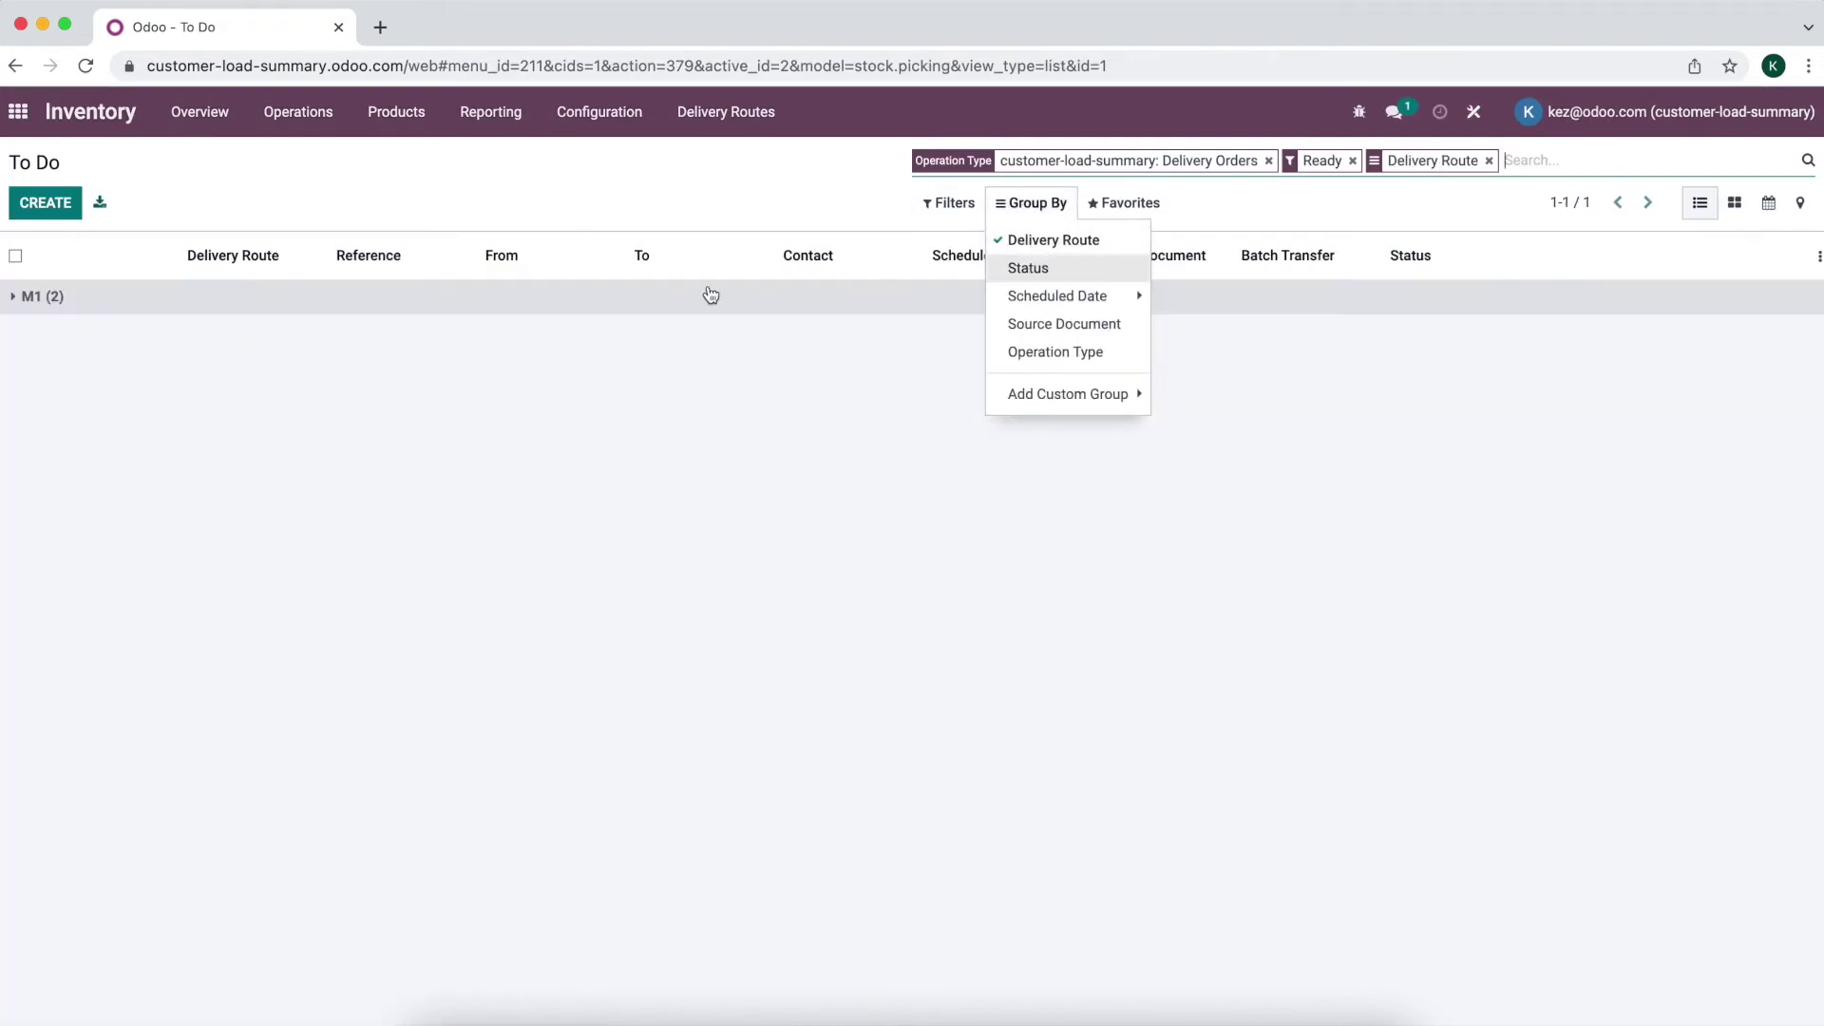
pyautogui.click(628, 301)
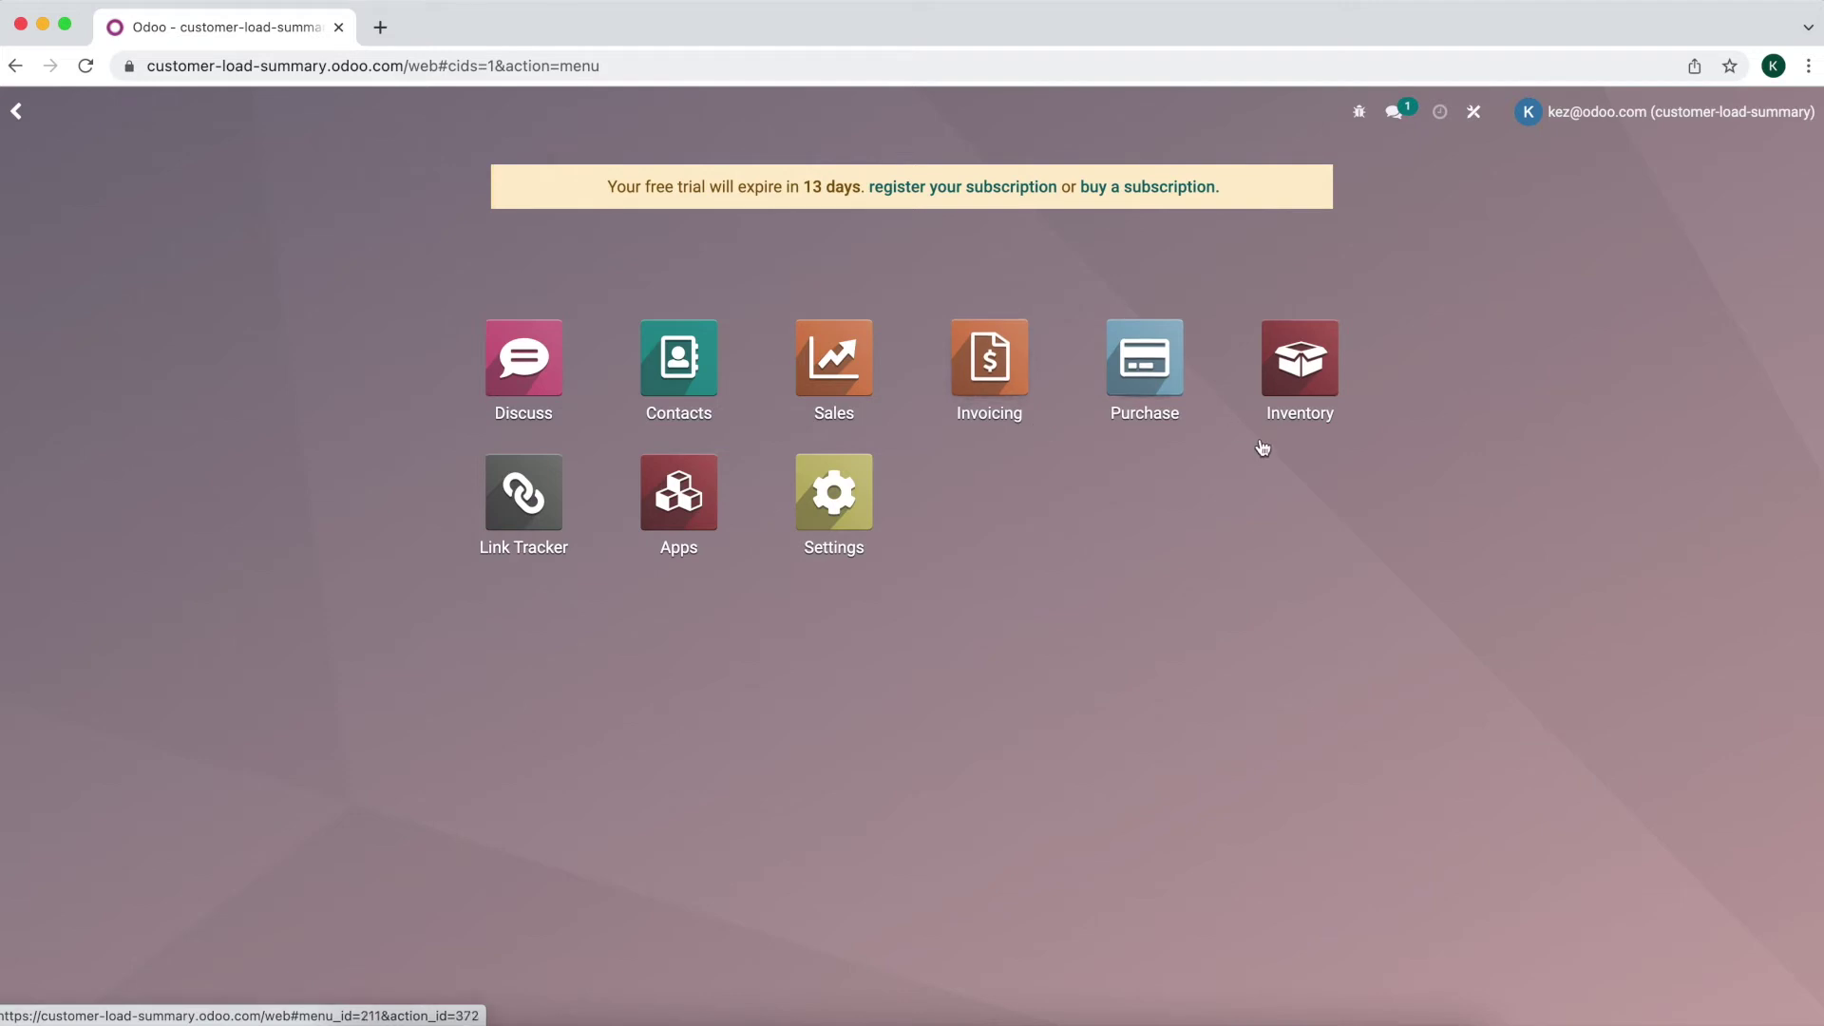
# - Review the warehouse's two-step shipping and the Batch Transfers setting in Inventory configuration
pyautogui.click(1278, 391)
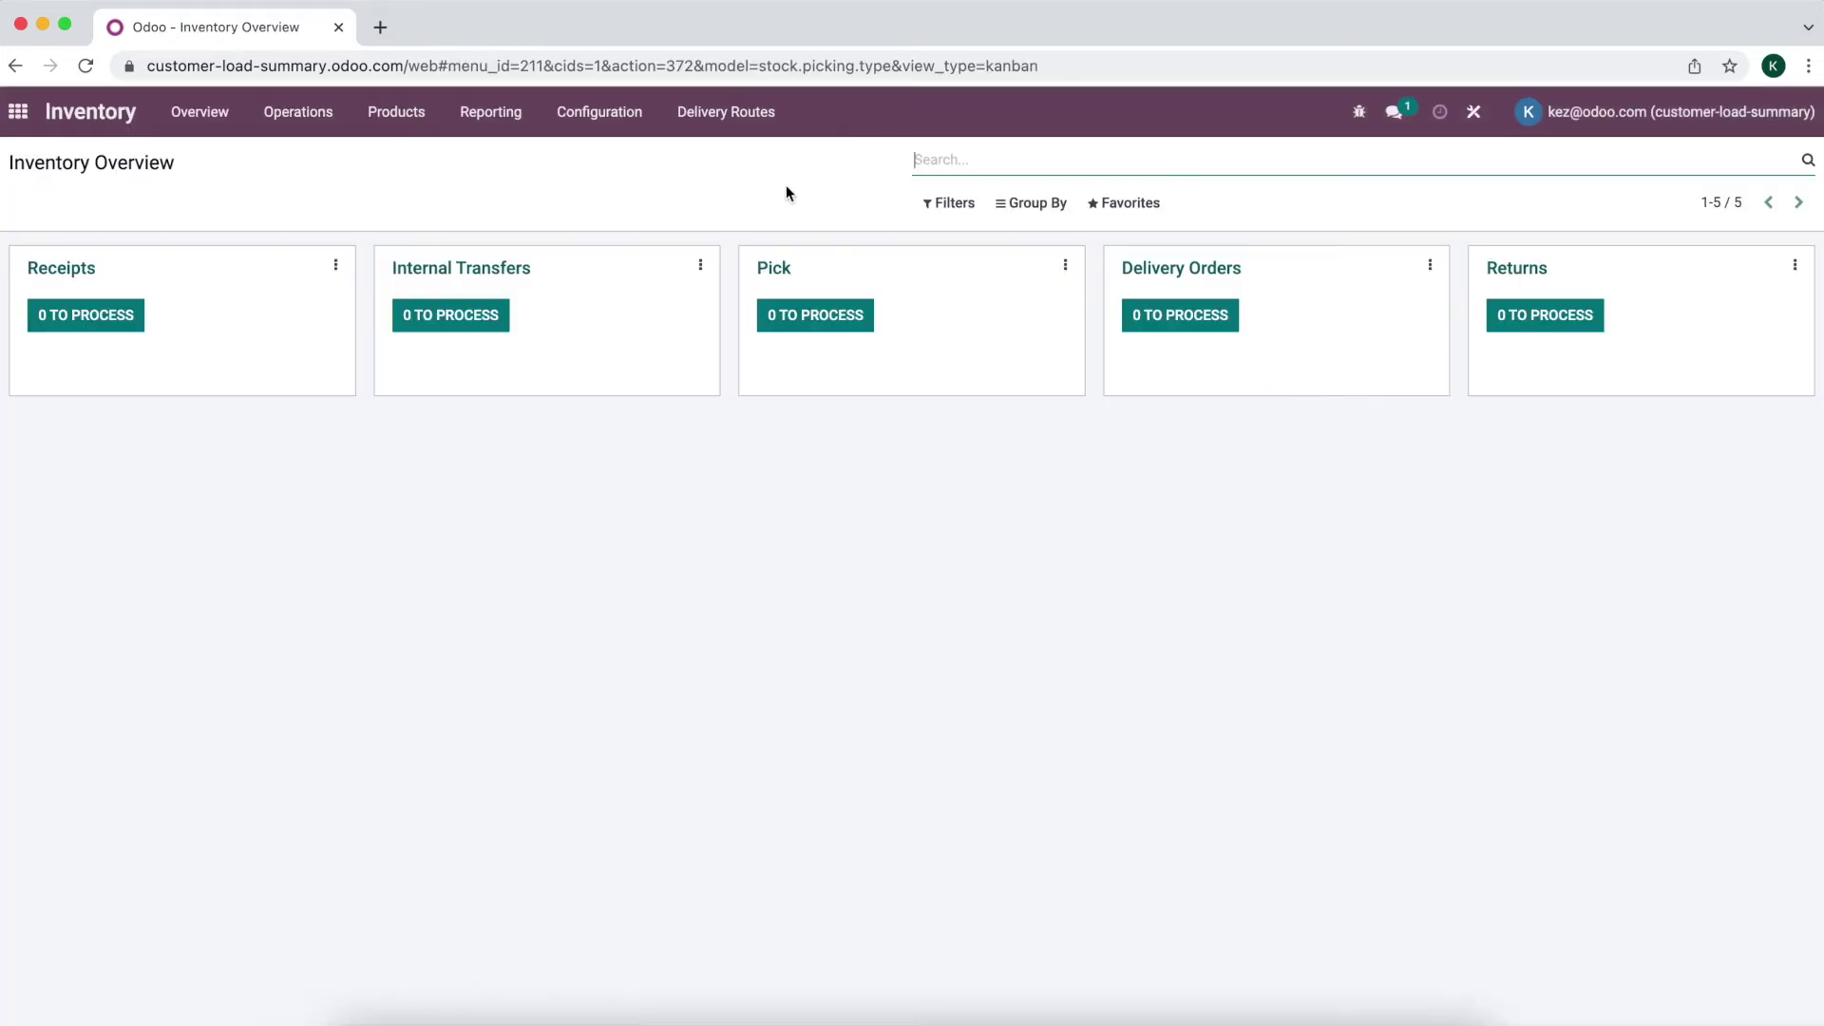
pyautogui.click(599, 126)
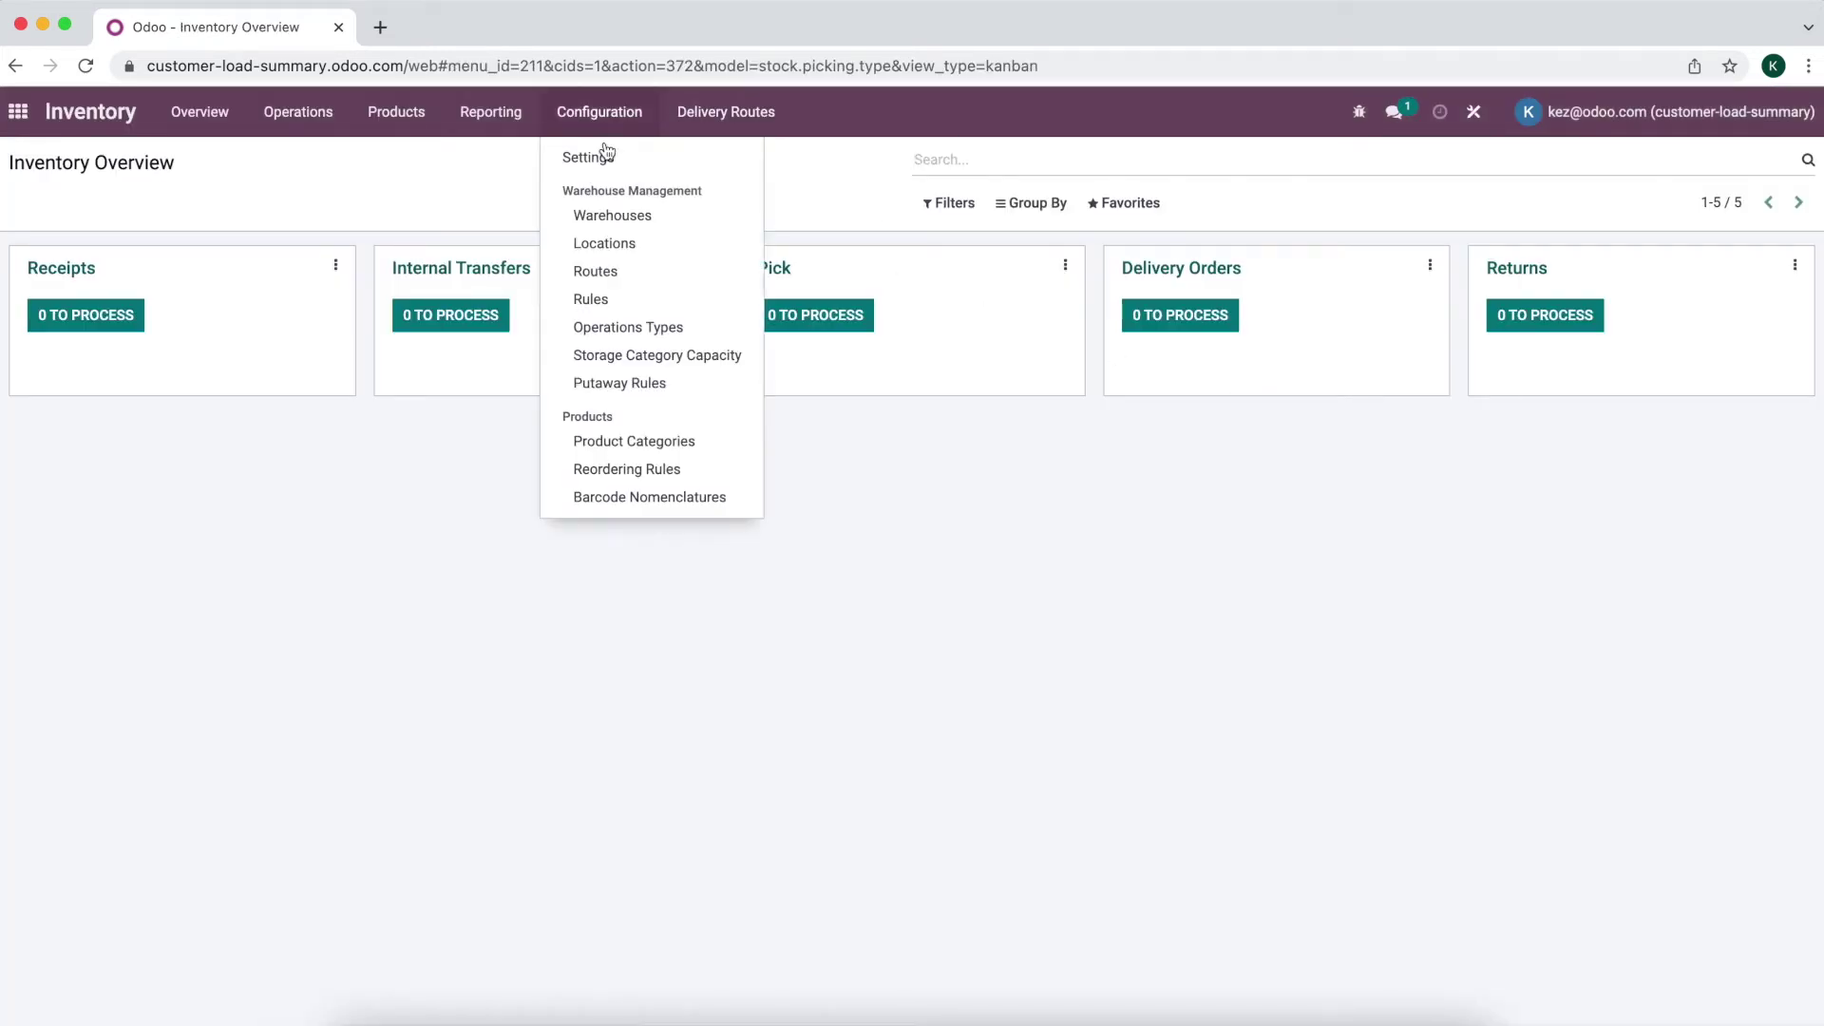
pyautogui.click(639, 225)
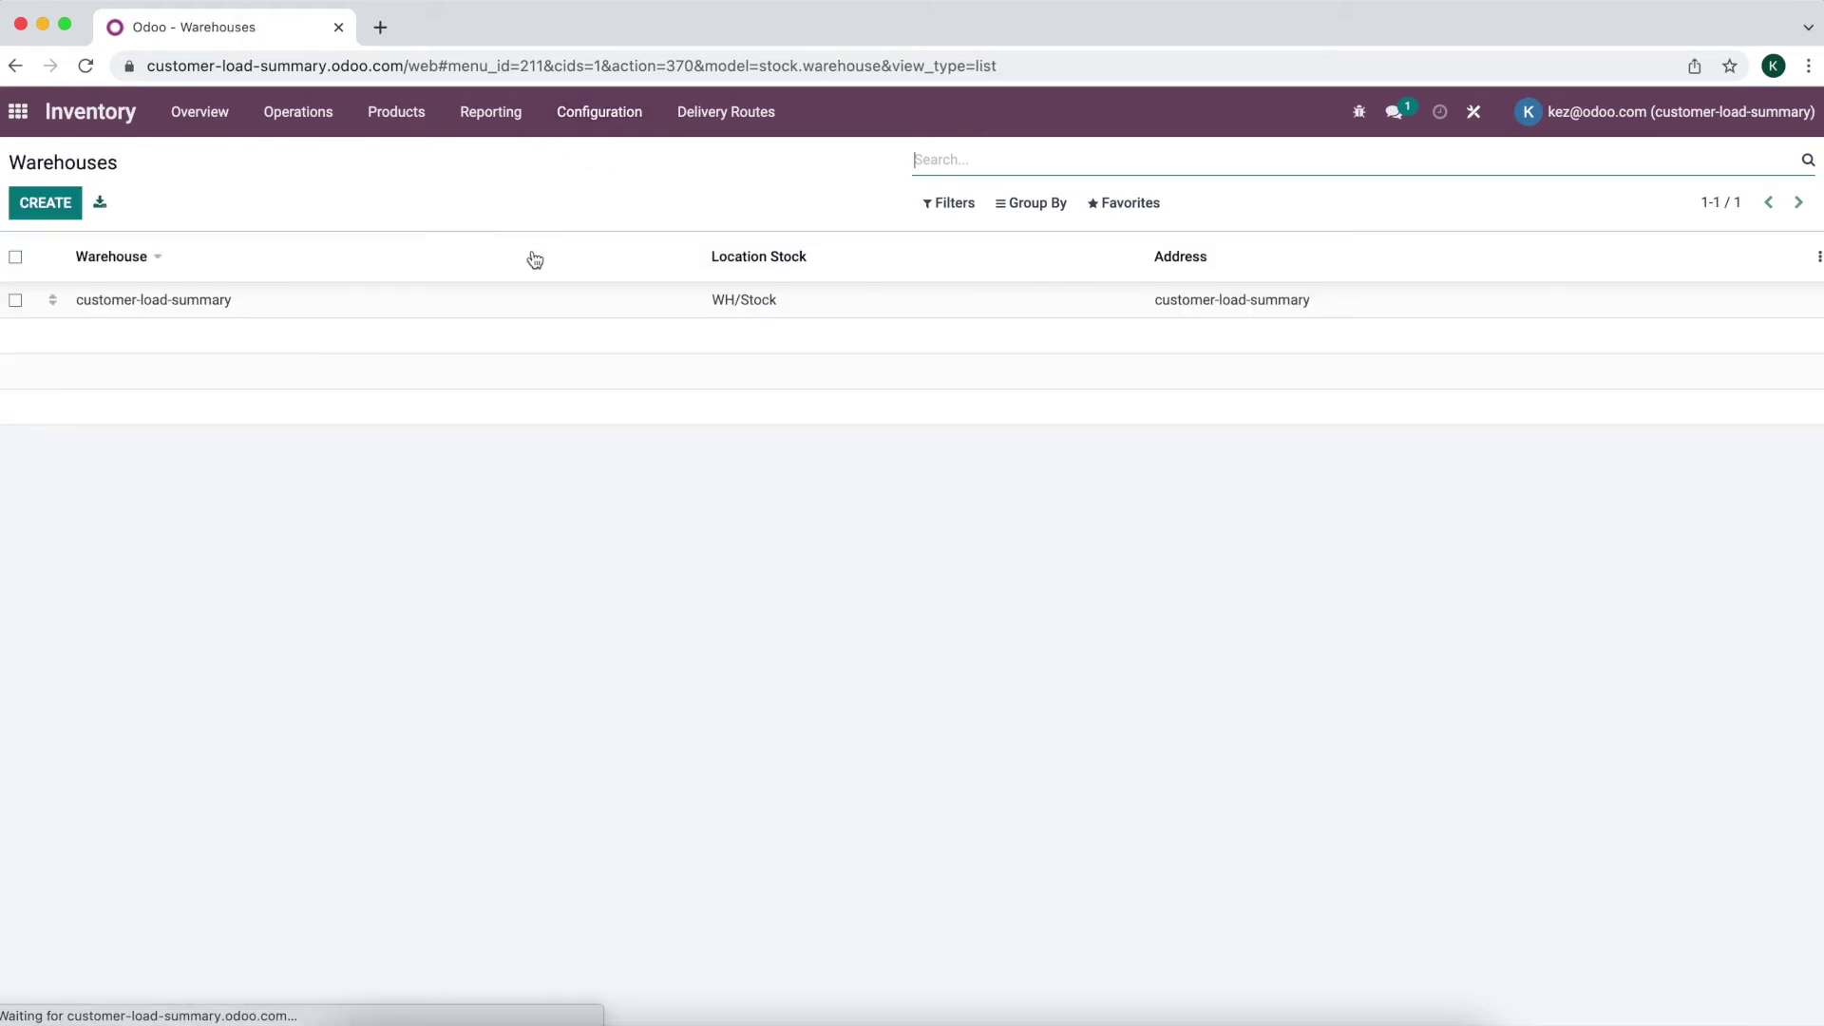
pyautogui.click(505, 299)
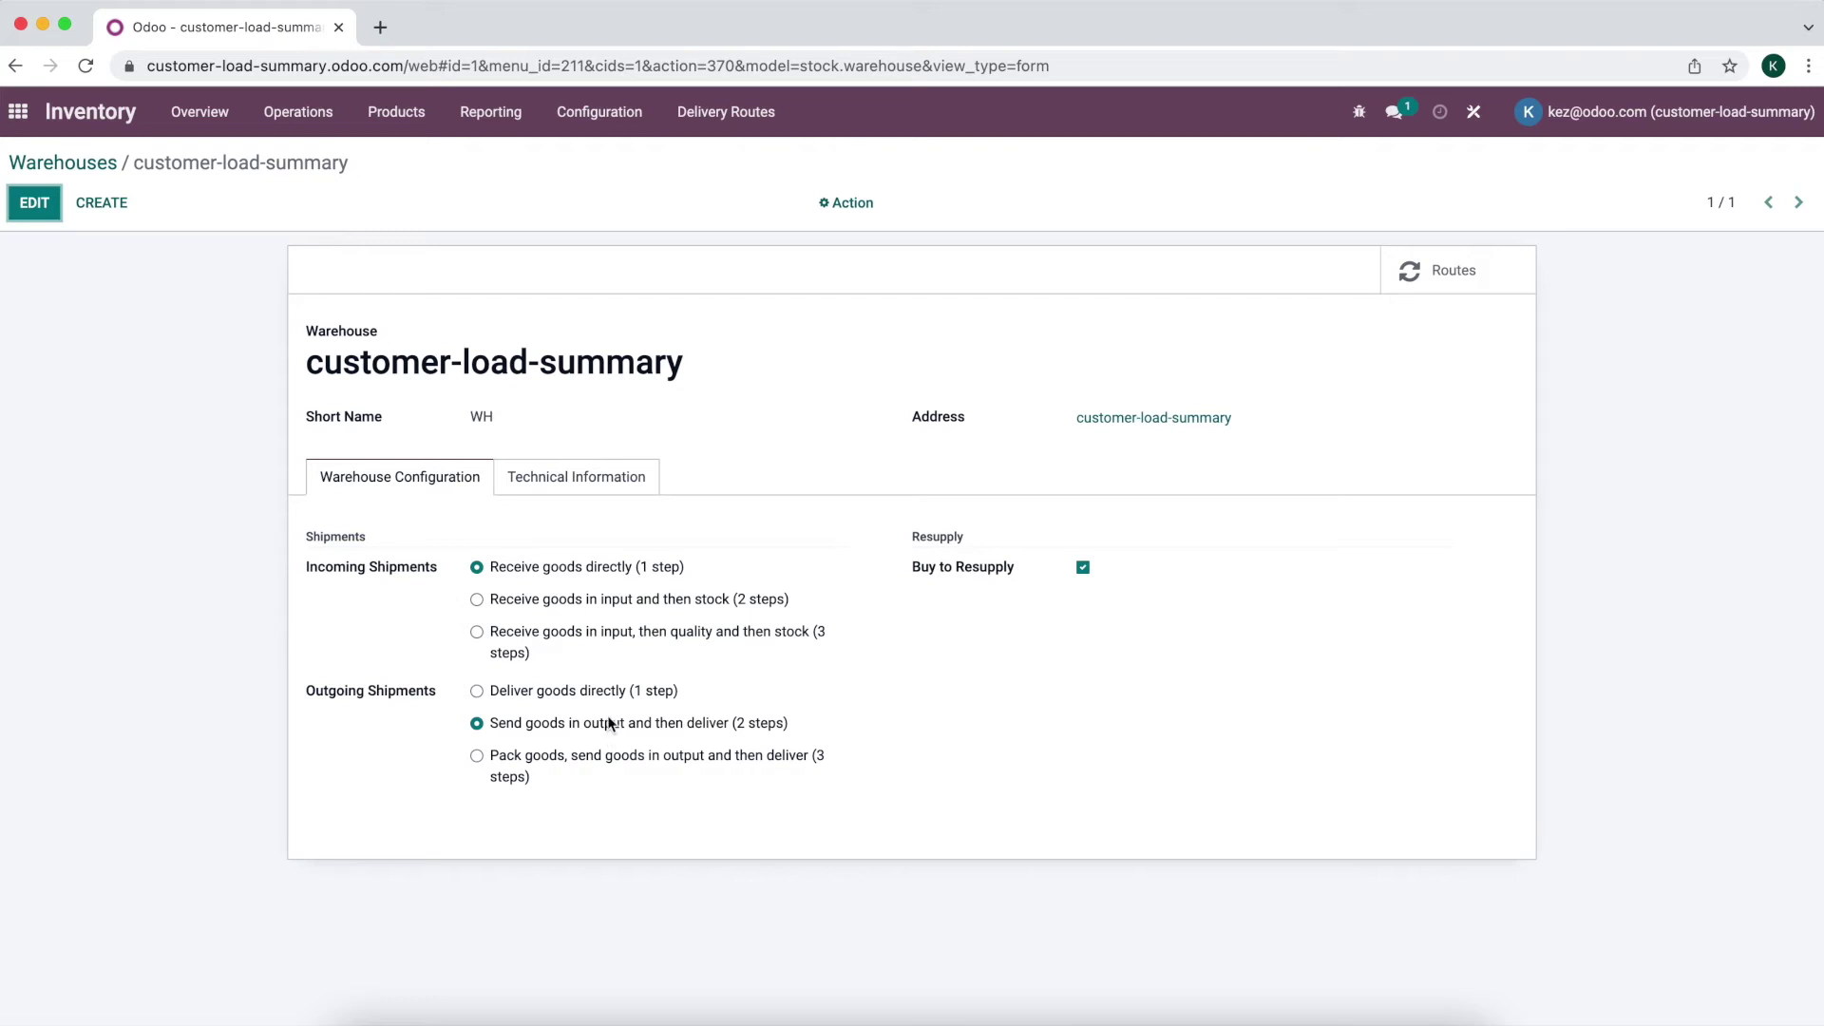
pyautogui.click(627, 116)
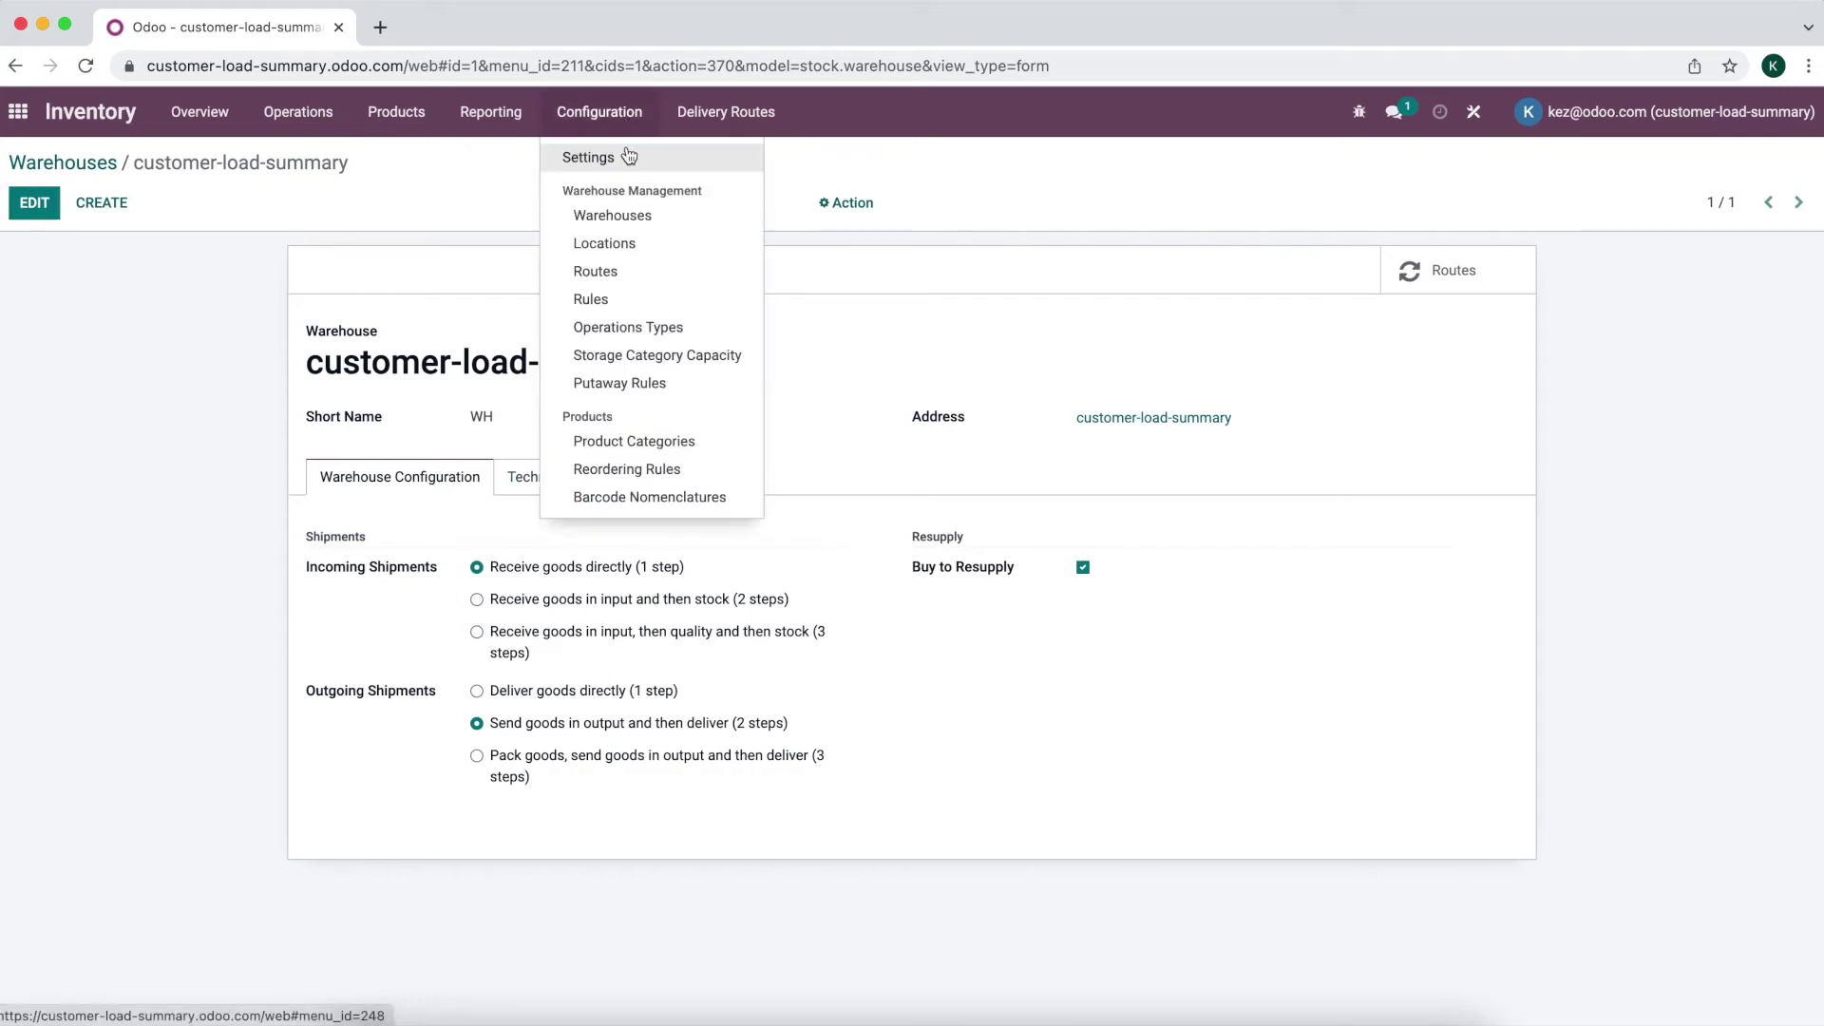
pyautogui.click(627, 154)
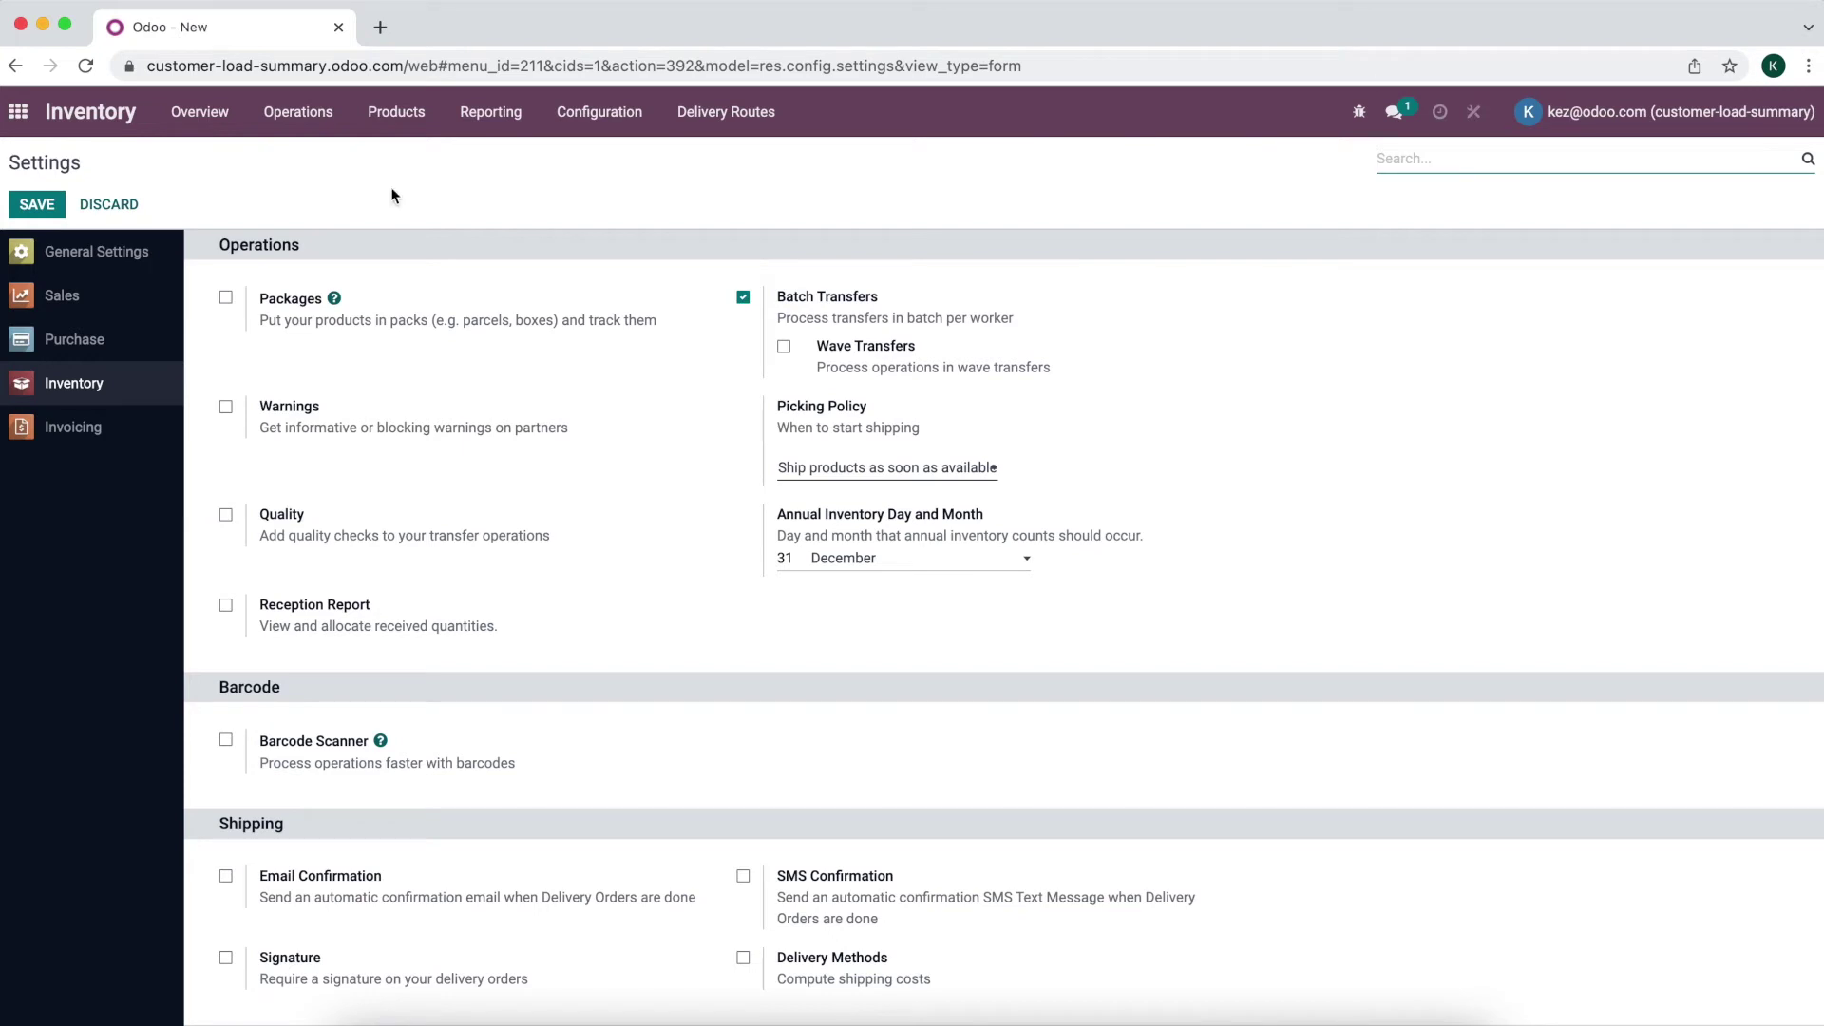
pyautogui.click(192, 130)
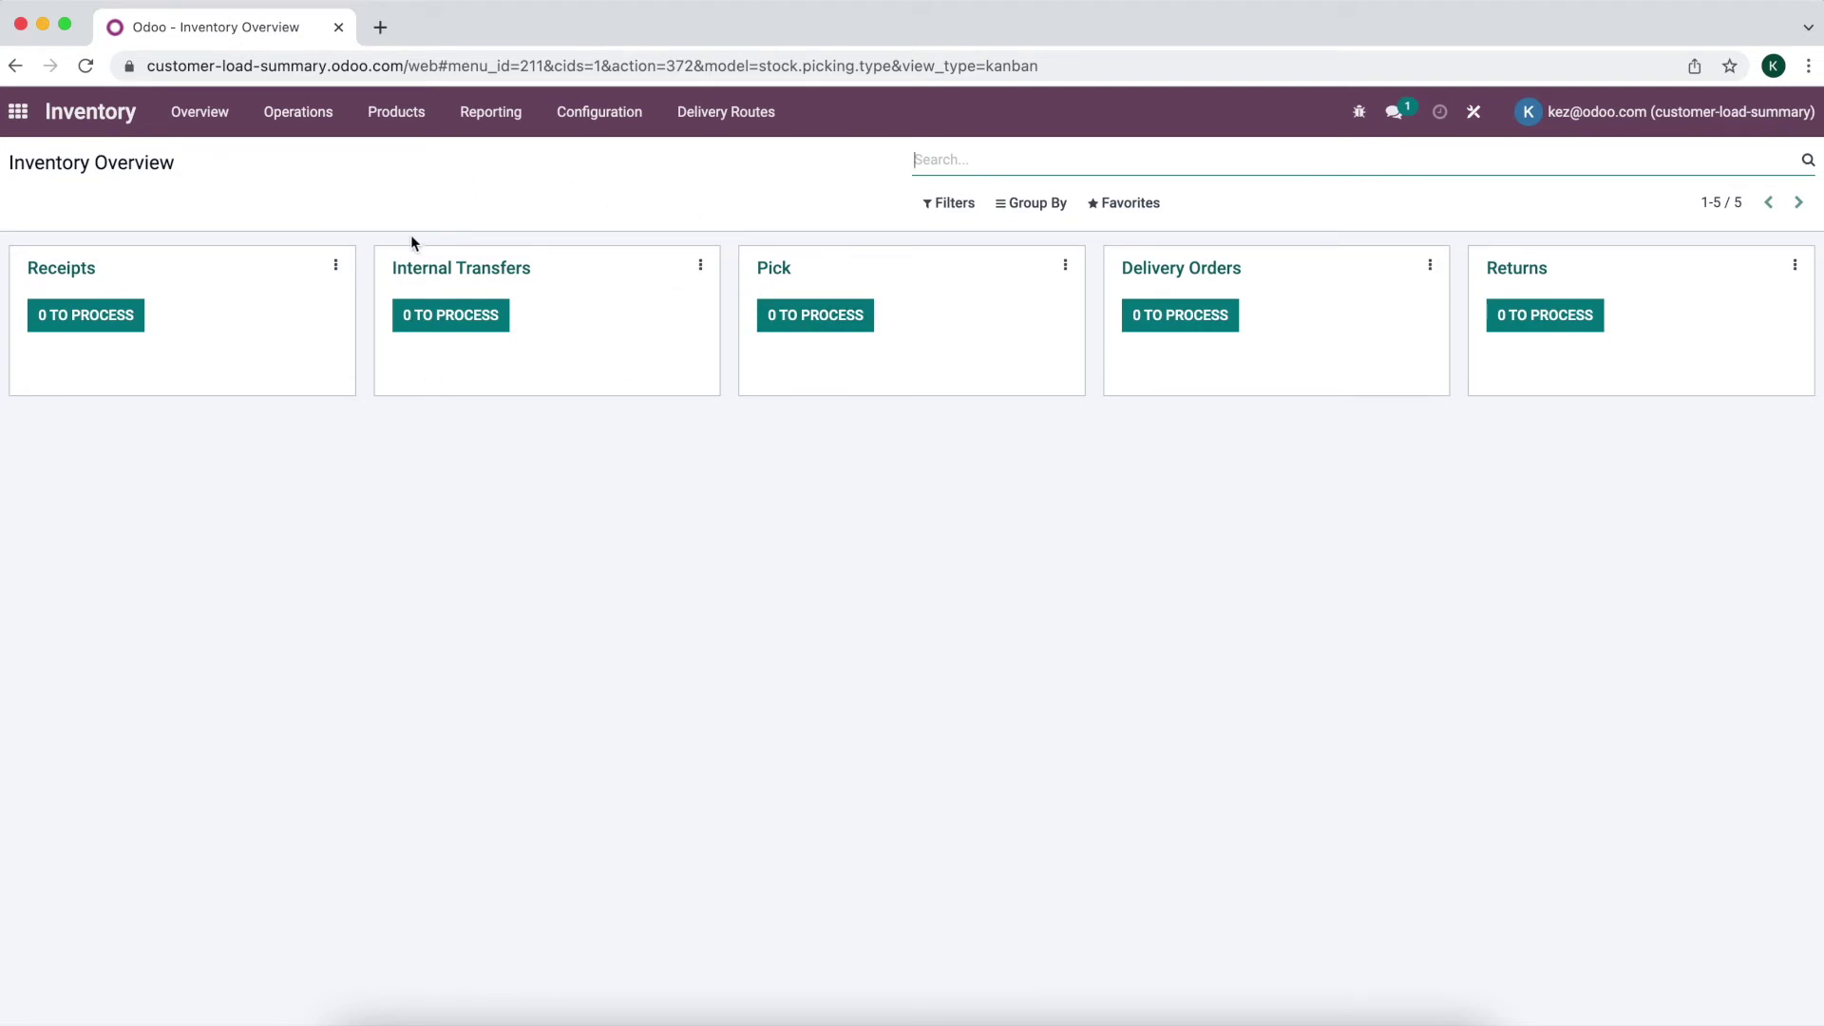
# - Duplicate sales order S00006 into a new quotation, S00007
pyautogui.click(18, 111)
pyautogui.click(834, 357)
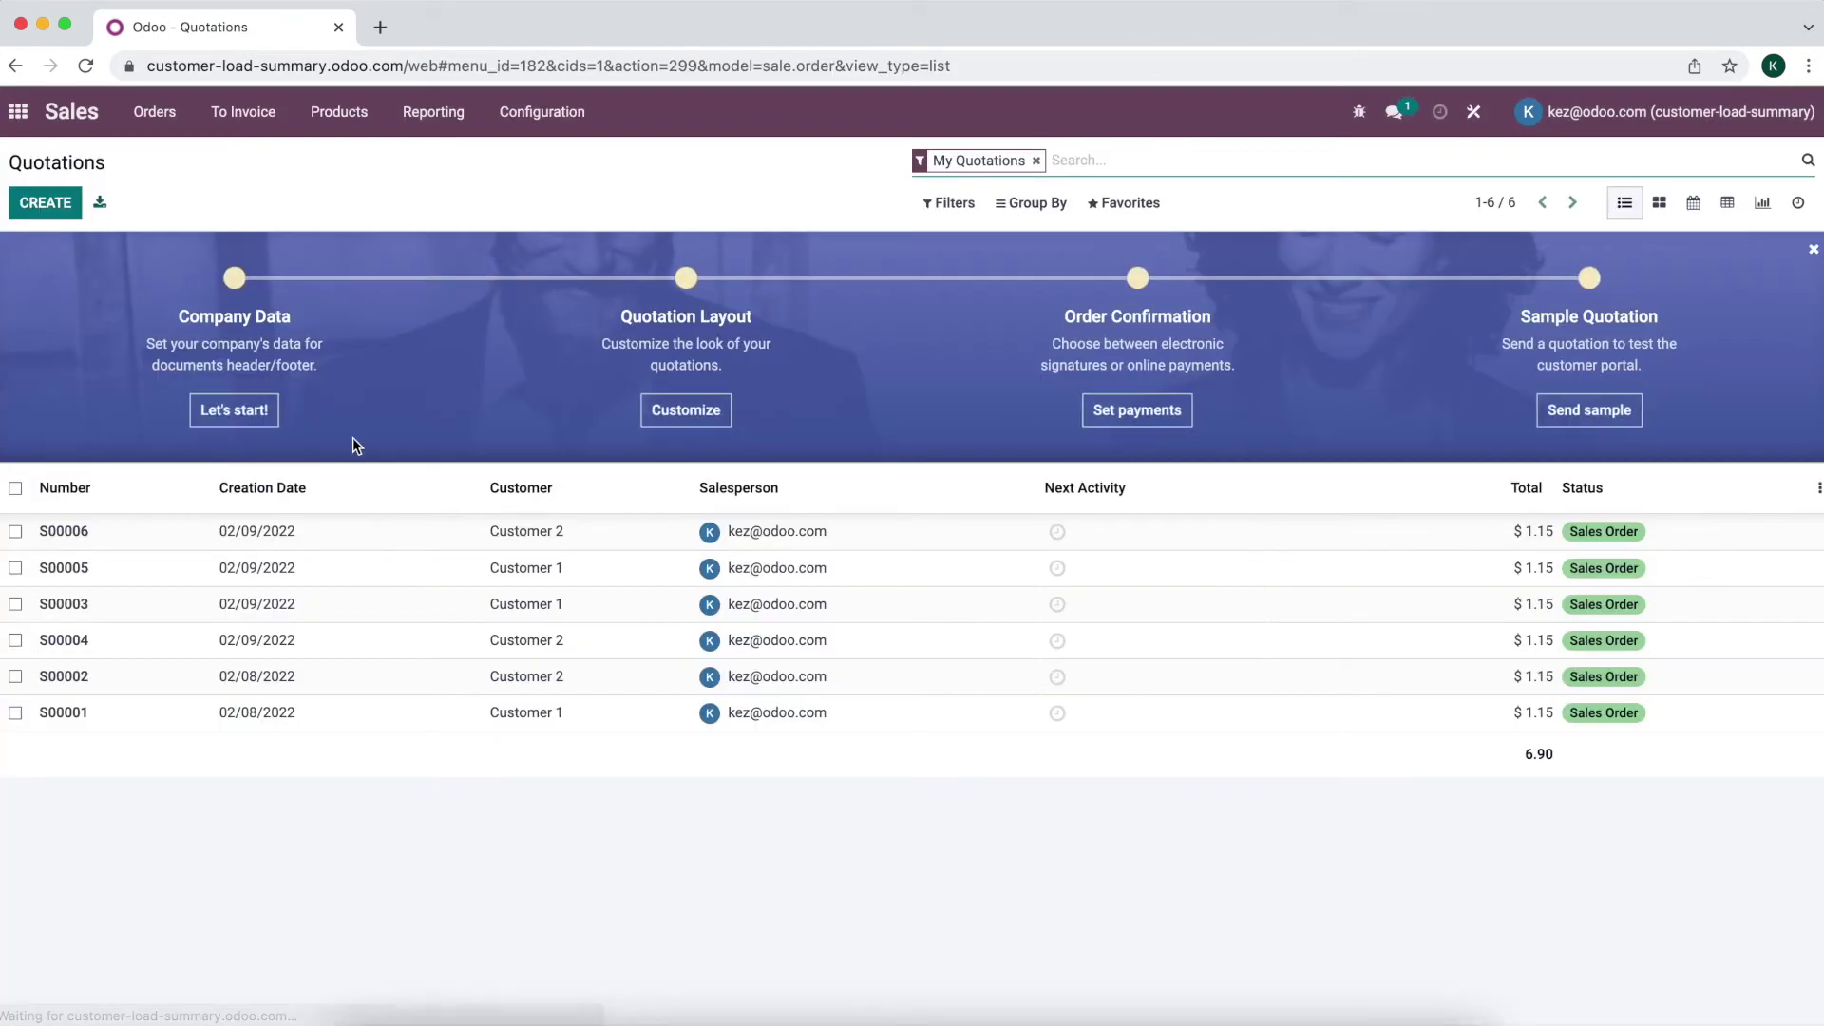
pyautogui.click(175, 533)
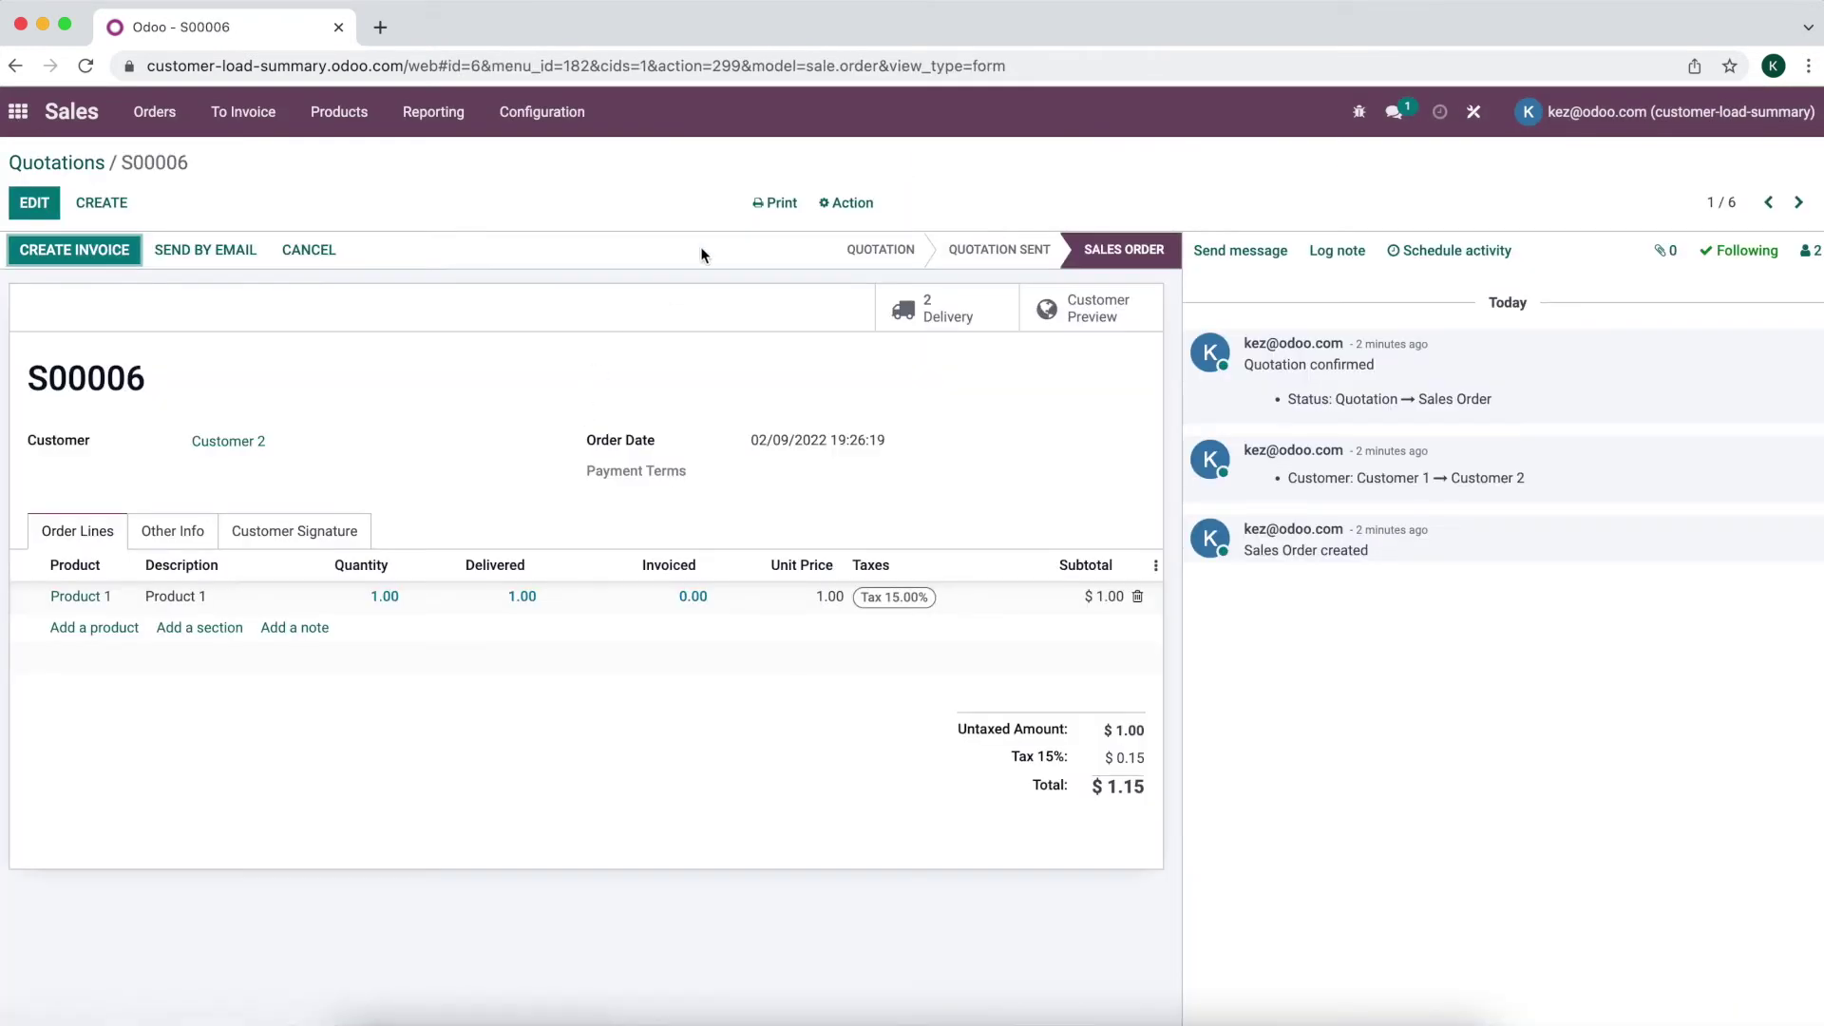
pyautogui.click(827, 206)
pyautogui.click(853, 240)
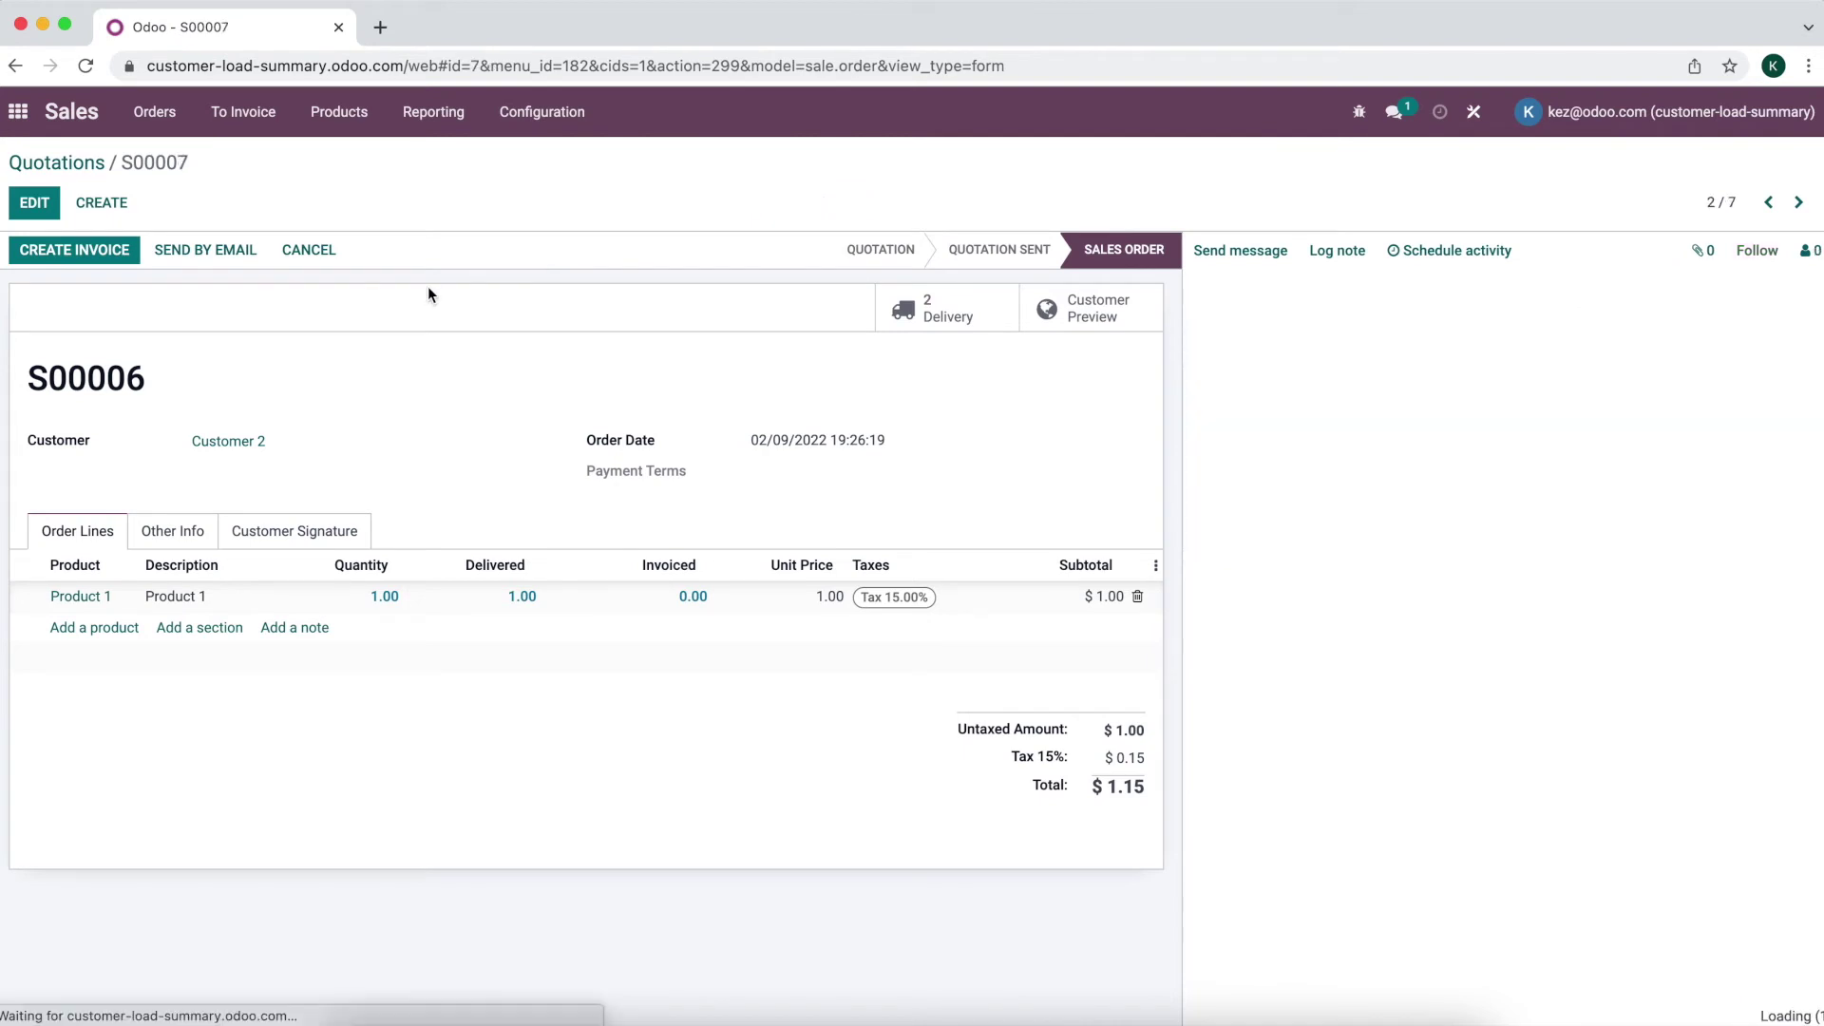
# - Set S00007's delivery date to February 14, save it, and confirm it
pyautogui.click(323, 562)
pyautogui.scroll(-1, 269, 851)
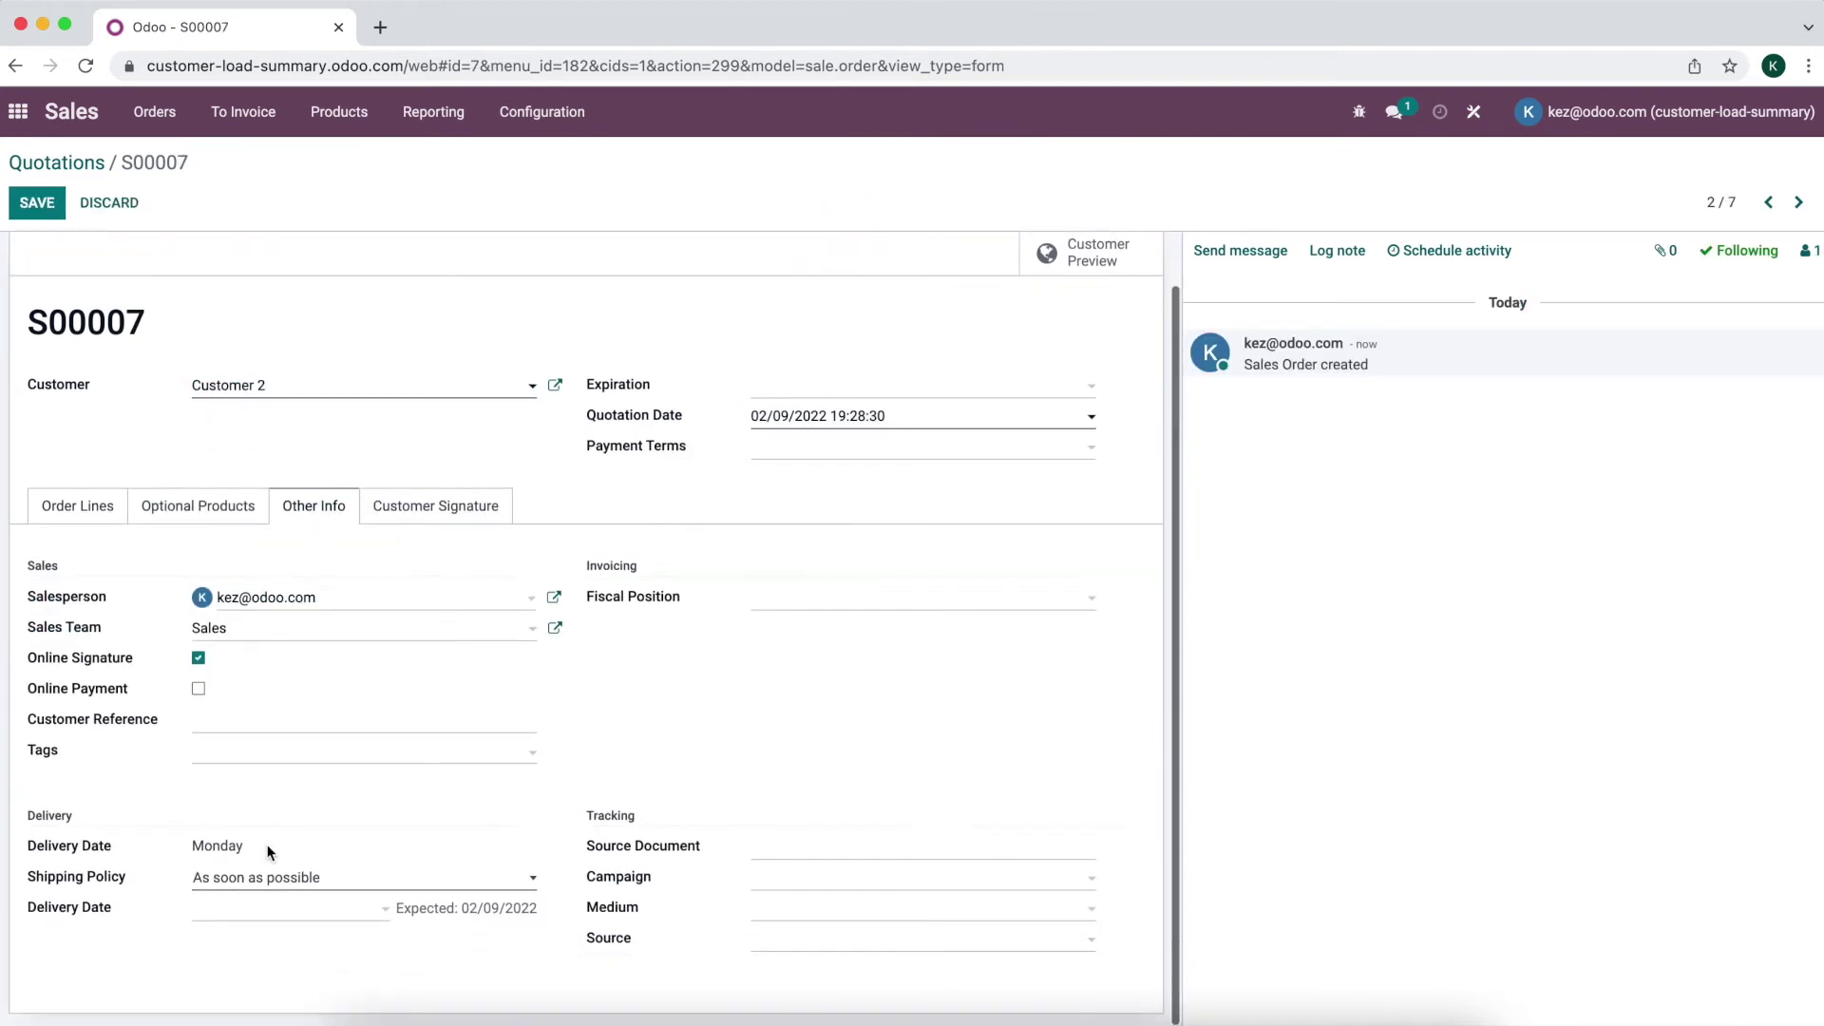
pyautogui.click(243, 916)
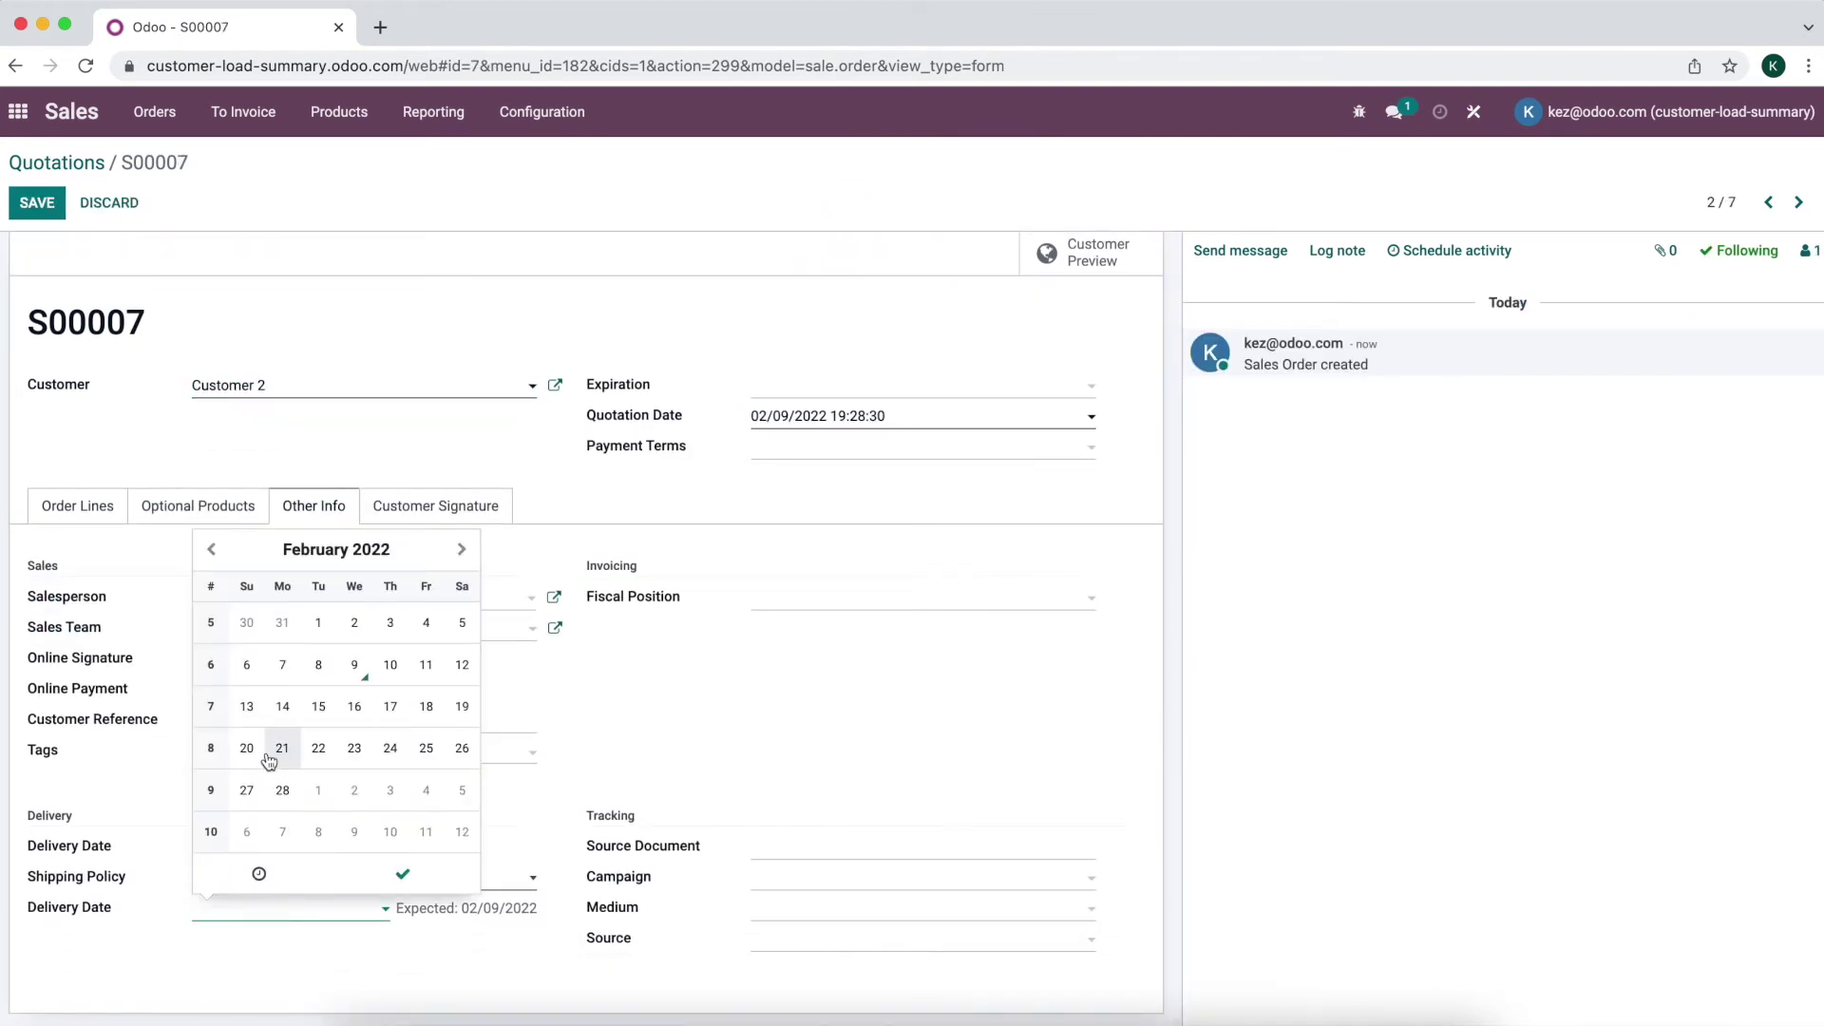
pyautogui.click(281, 711)
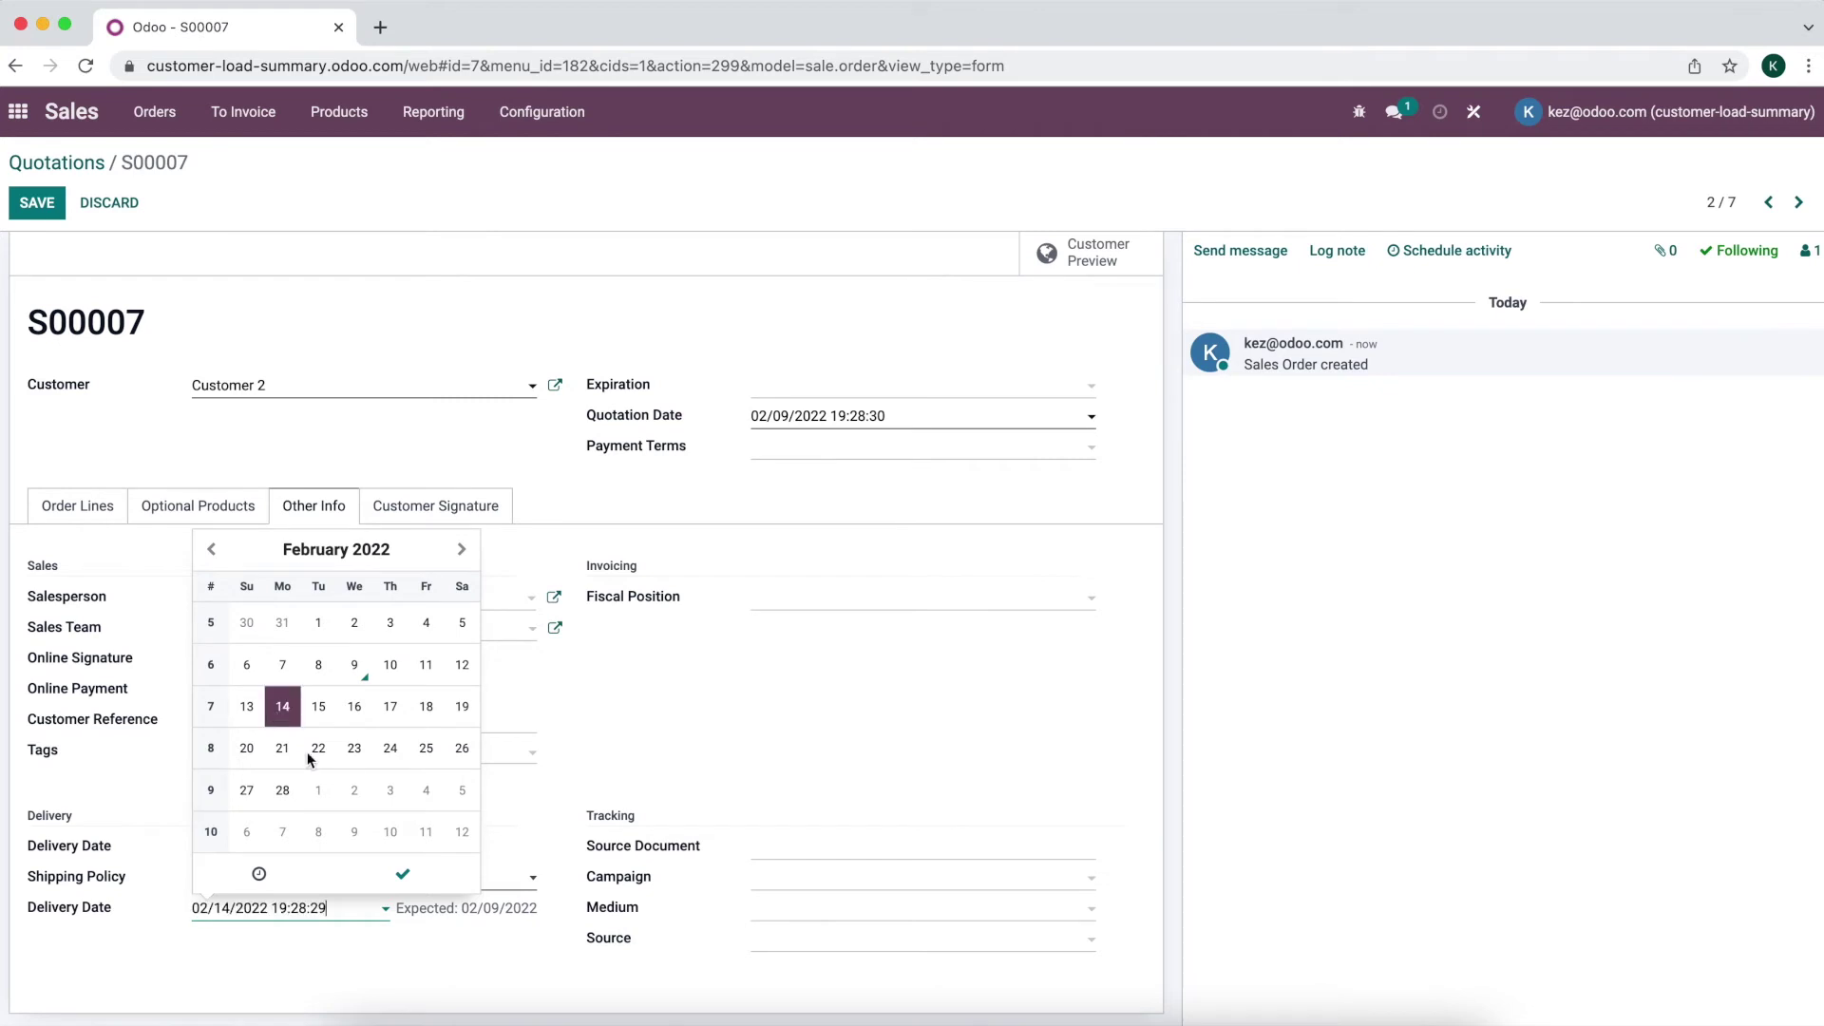
pyautogui.click(403, 874)
pyautogui.click(34, 201)
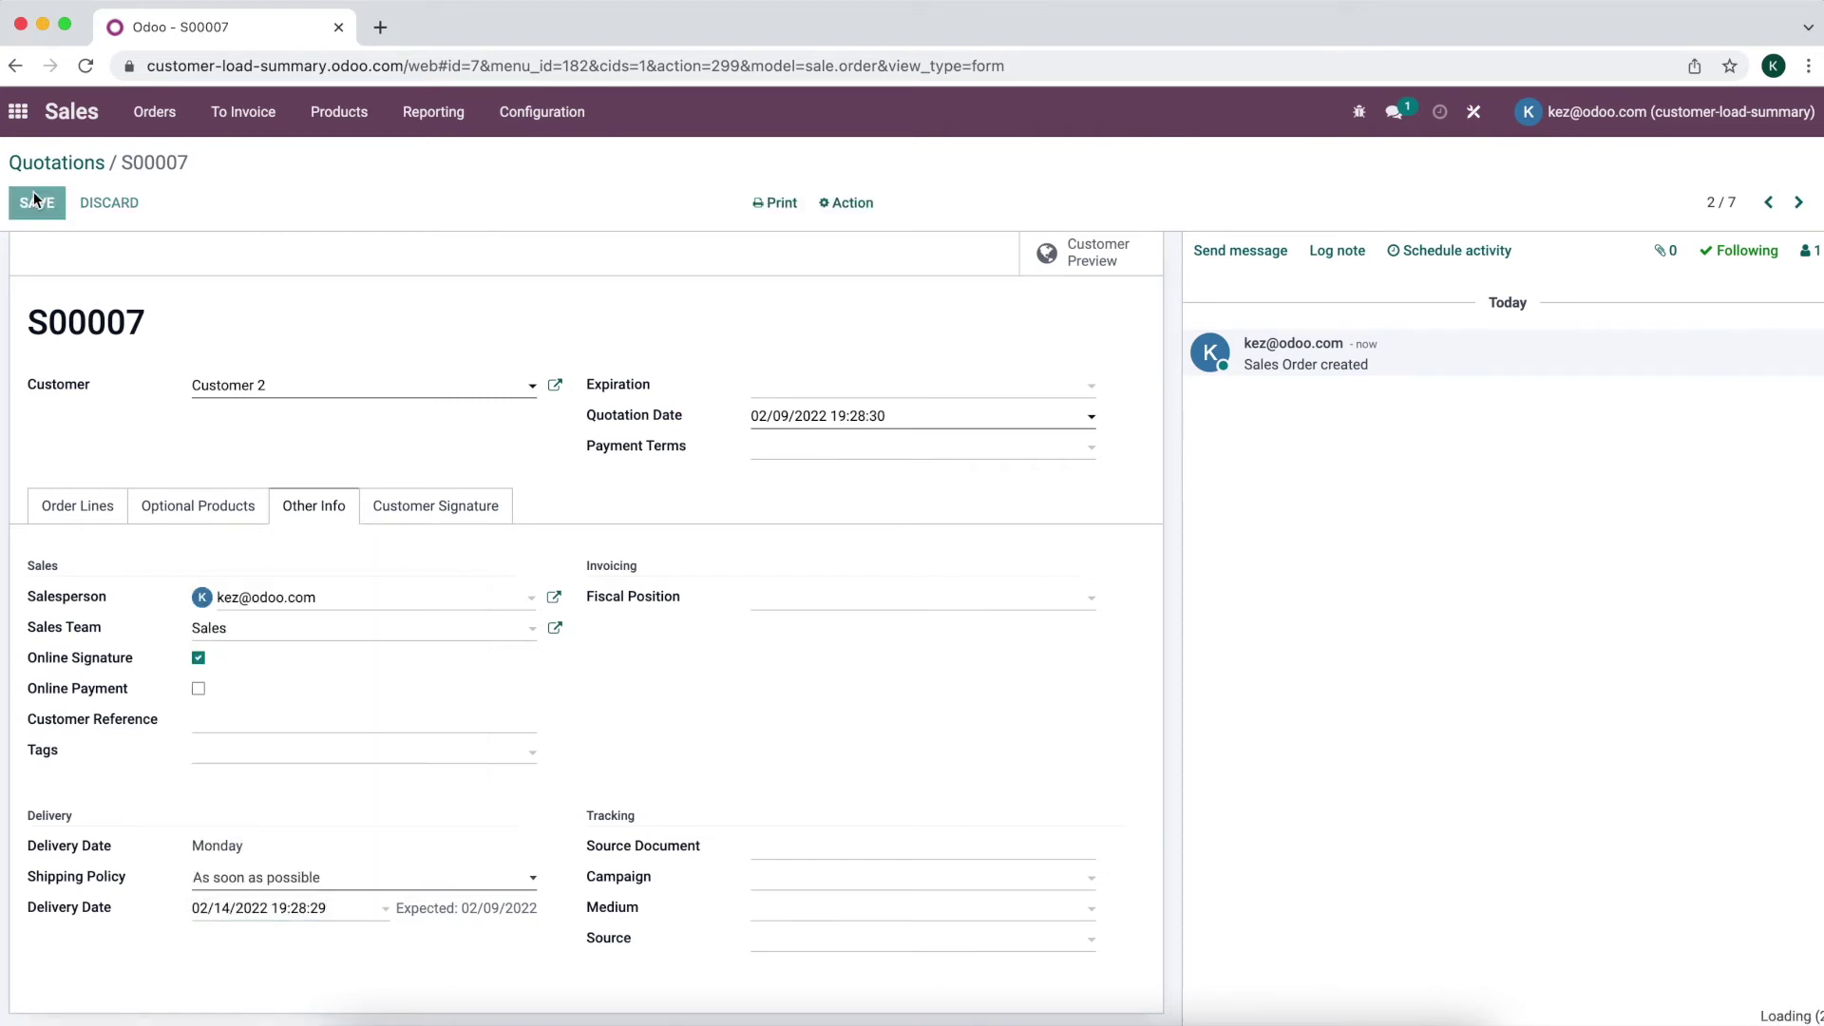
pyautogui.click(179, 247)
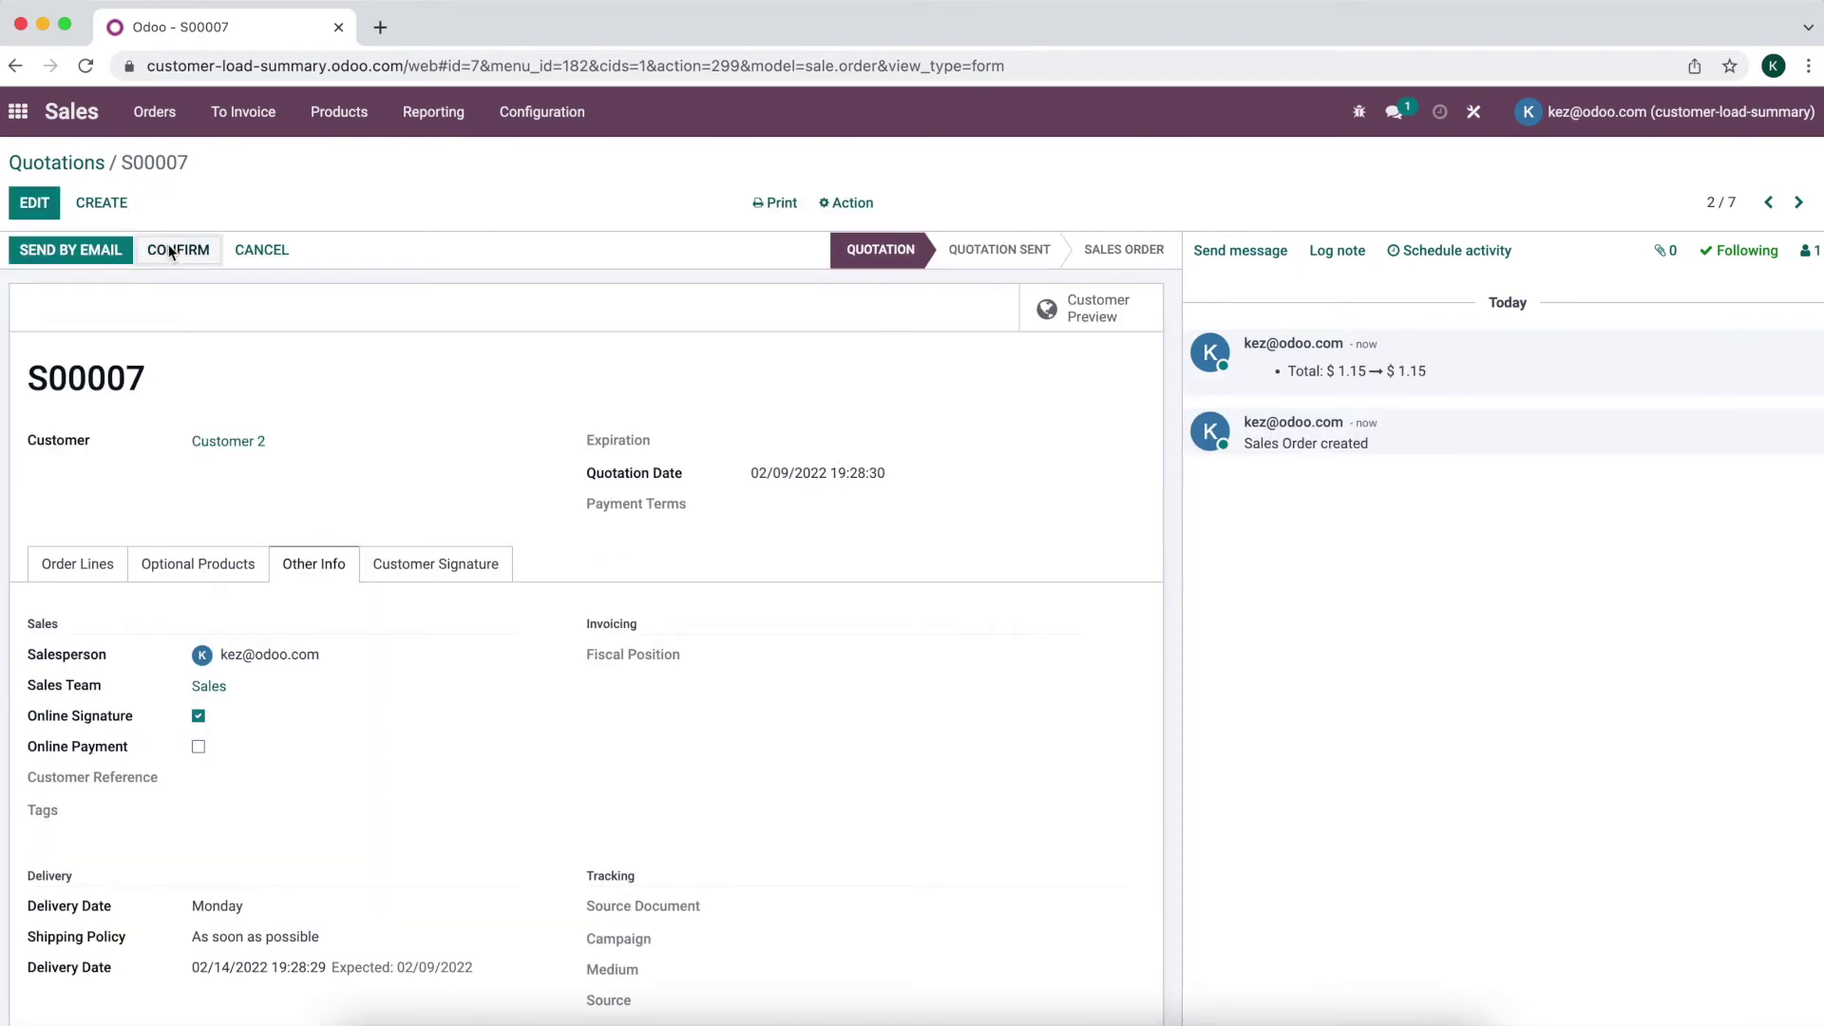
# - Duplicate the confirmed order and set the copy's customer to Customer 1
pyautogui.click(851, 211)
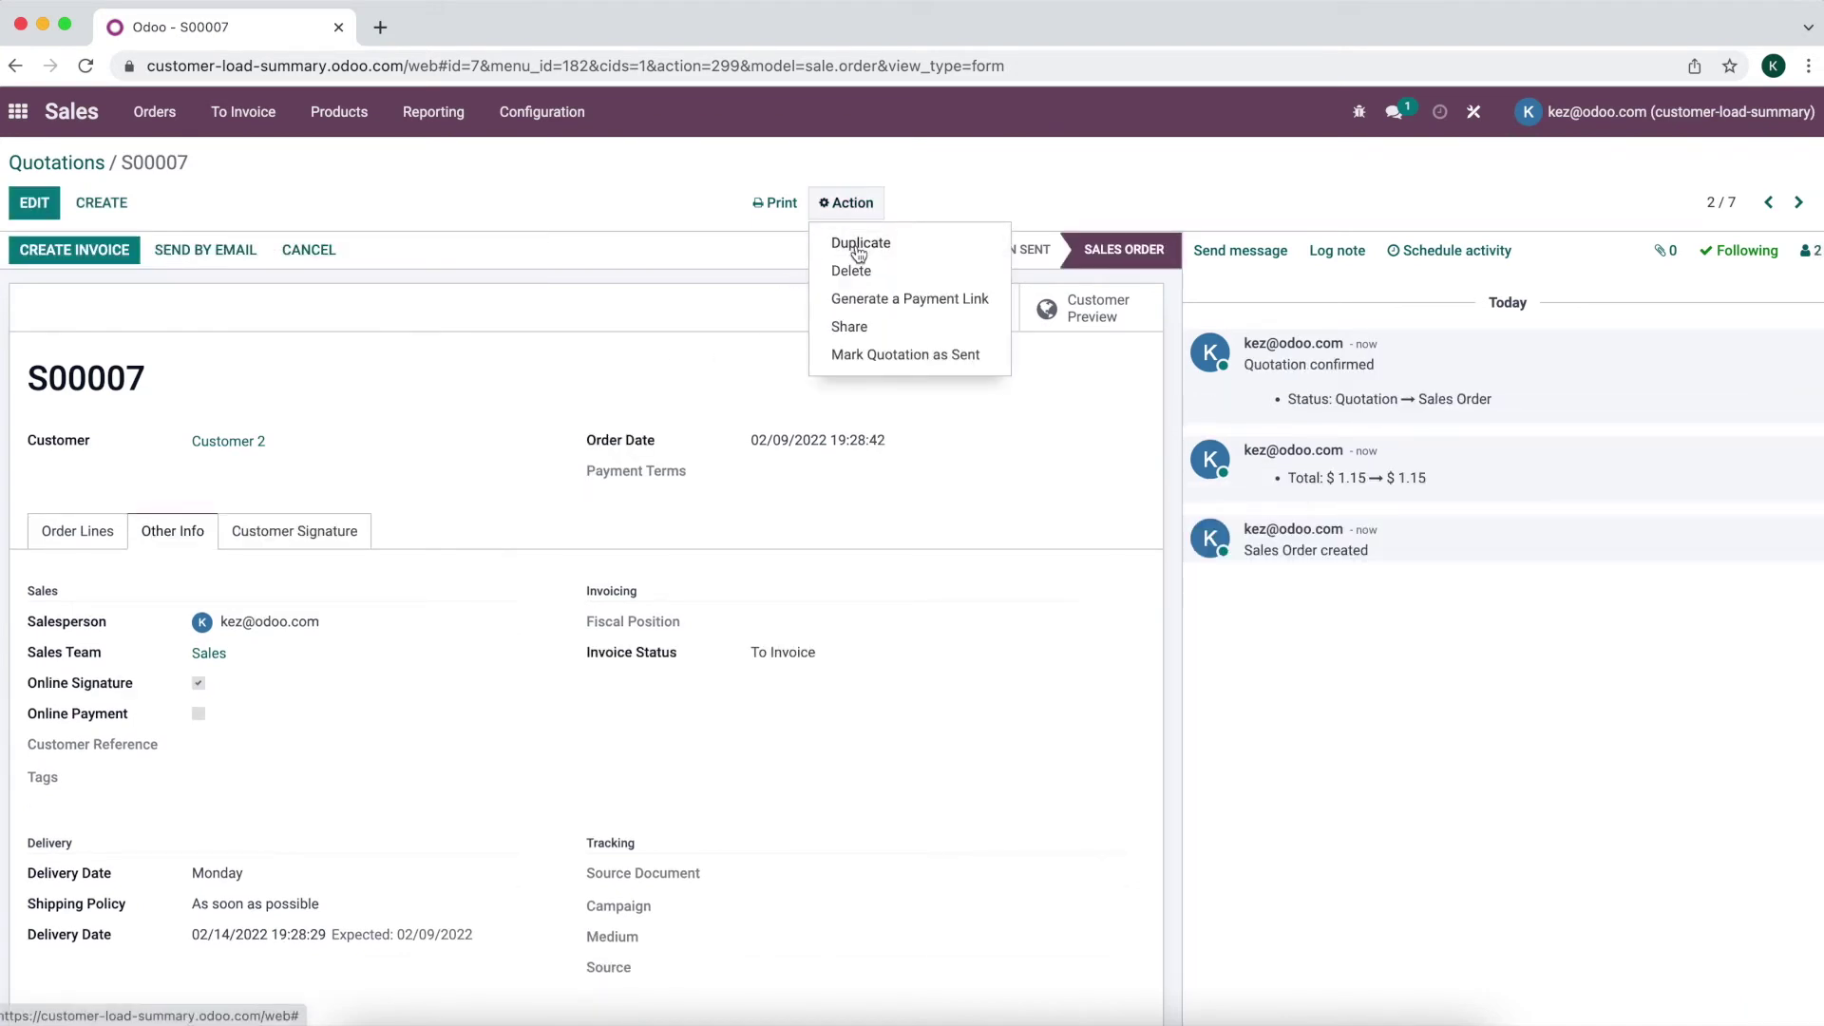
pyautogui.click(861, 243)
pyautogui.click(319, 445)
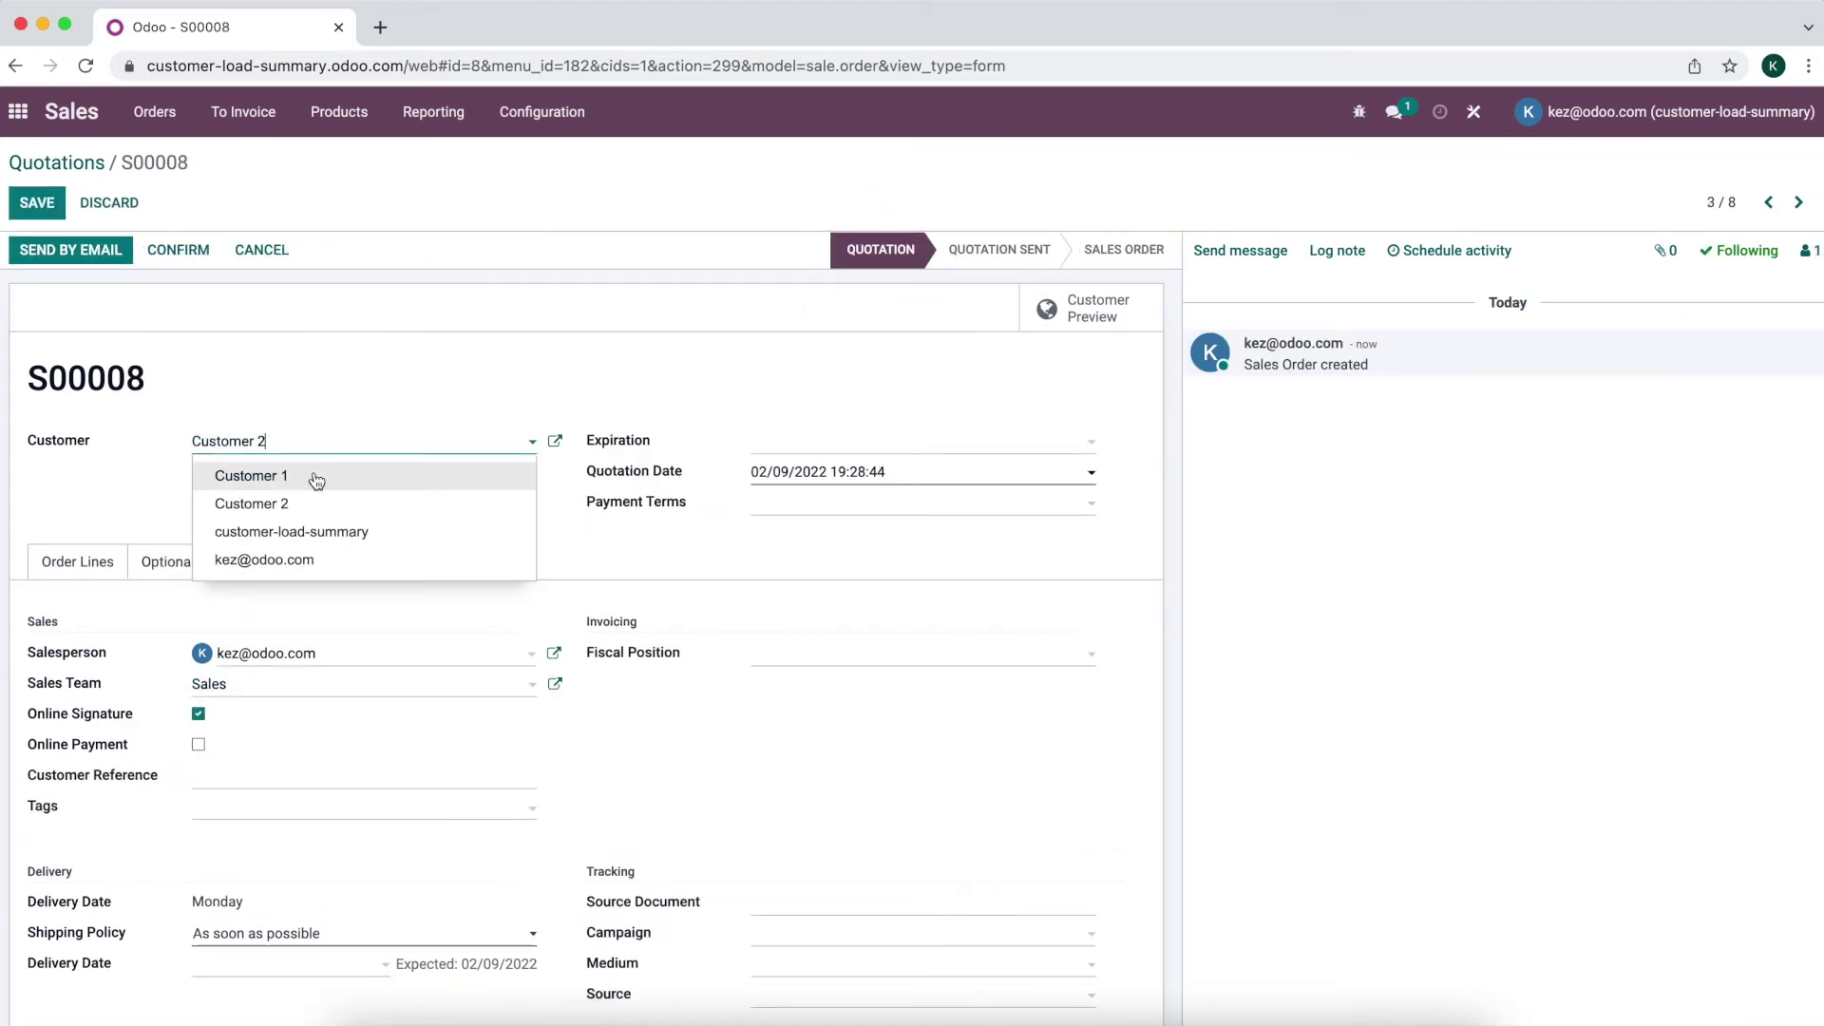
pyautogui.click(313, 475)
# - Set S00008's delivery date to February 14, save it, and confirm it
pyautogui.scroll(-1, 327, 355)
pyautogui.click(315, 909)
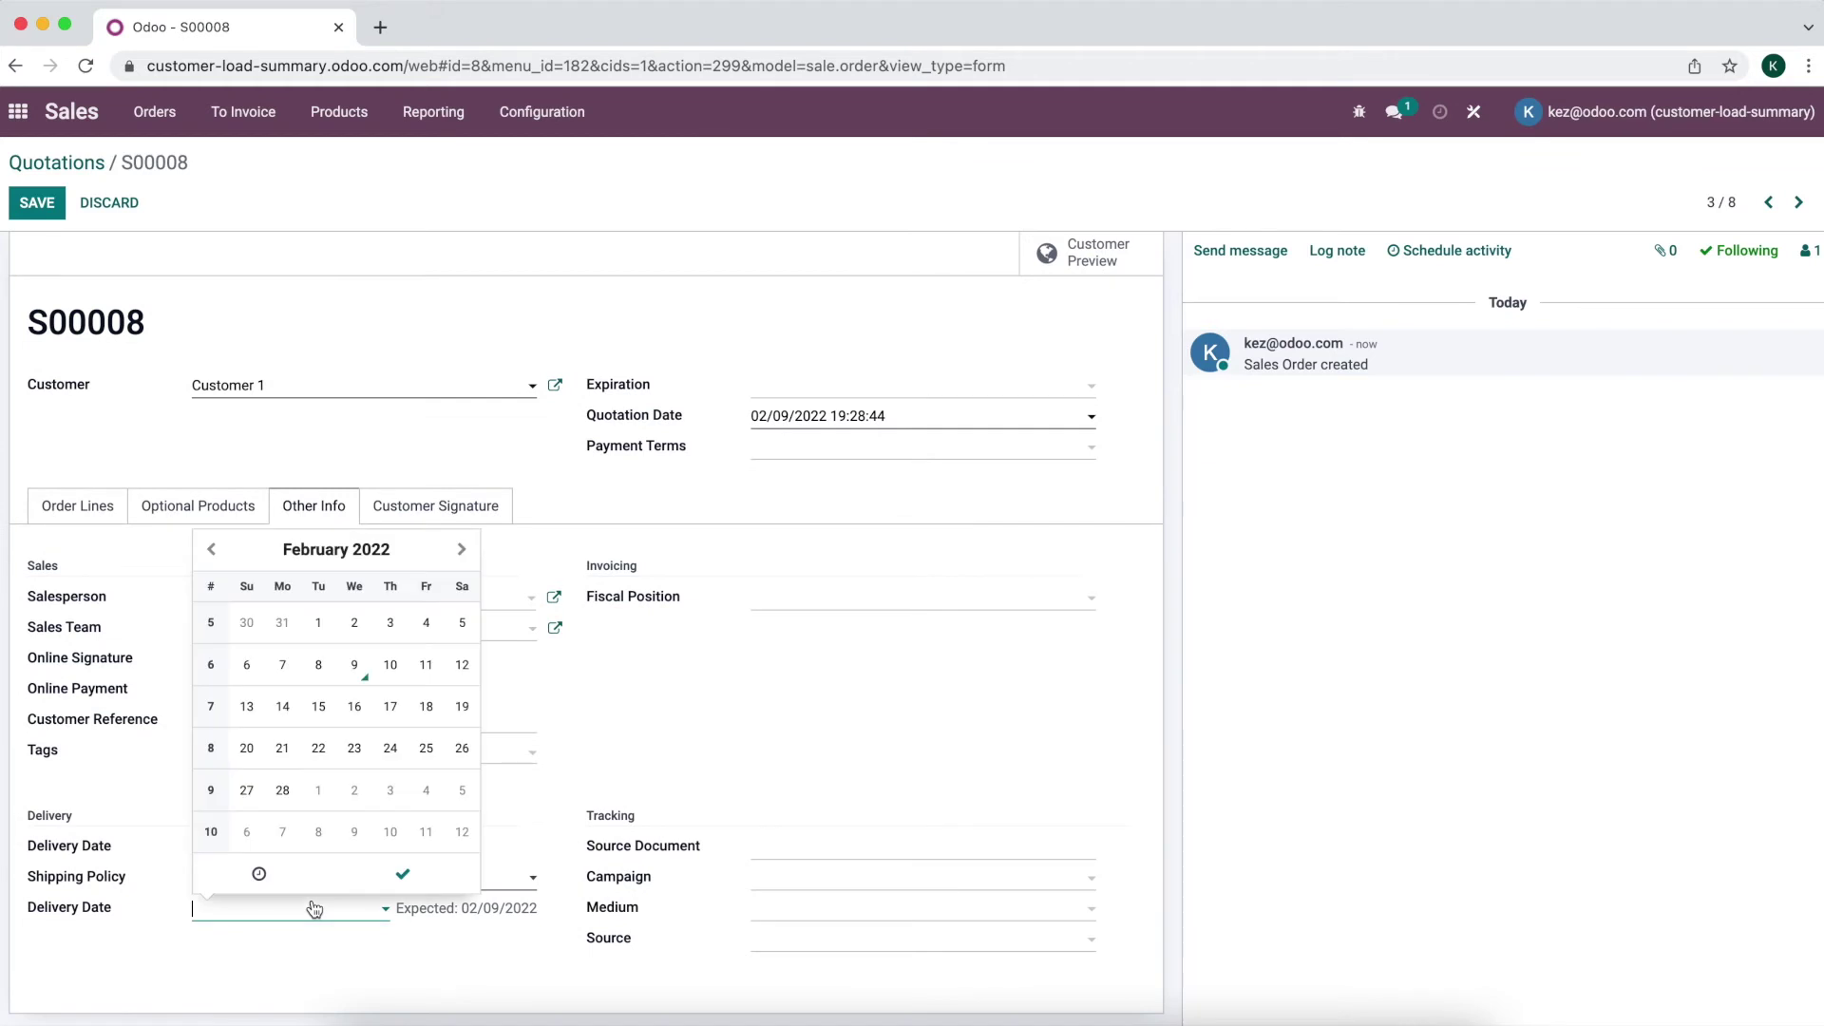
pyautogui.click(281, 707)
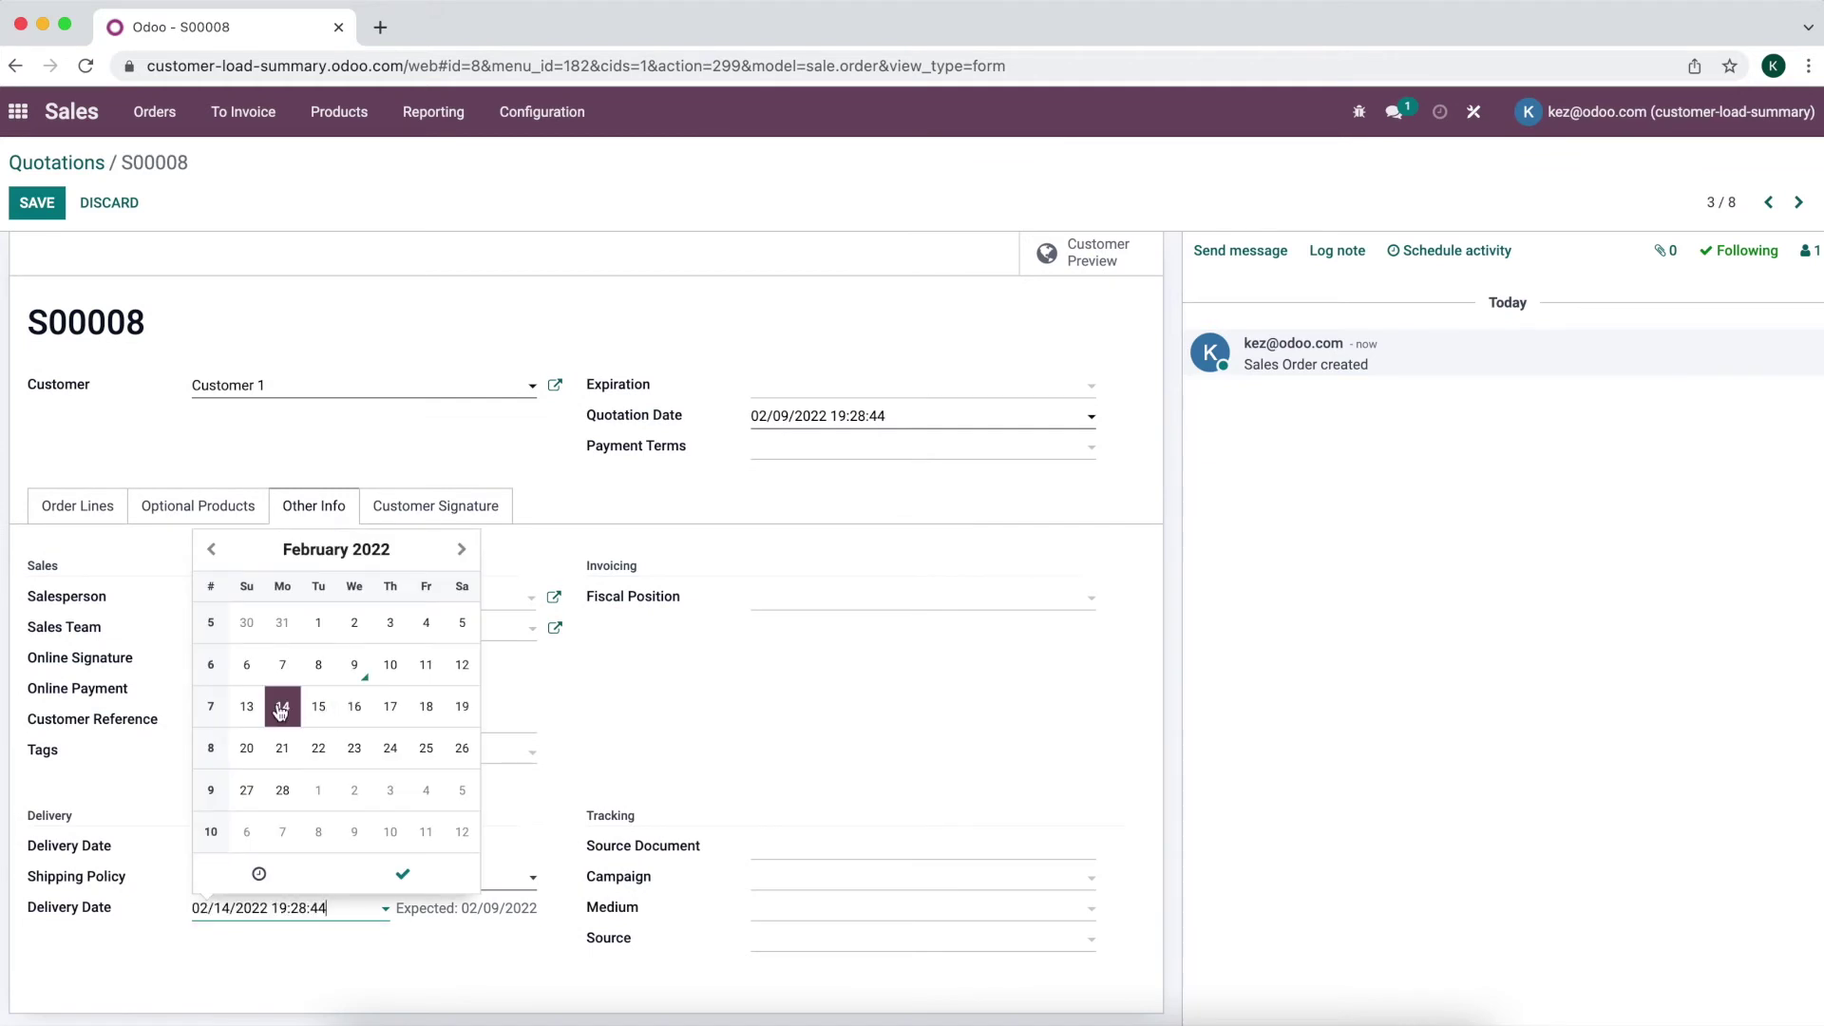
pyautogui.click(377, 883)
pyautogui.click(53, 213)
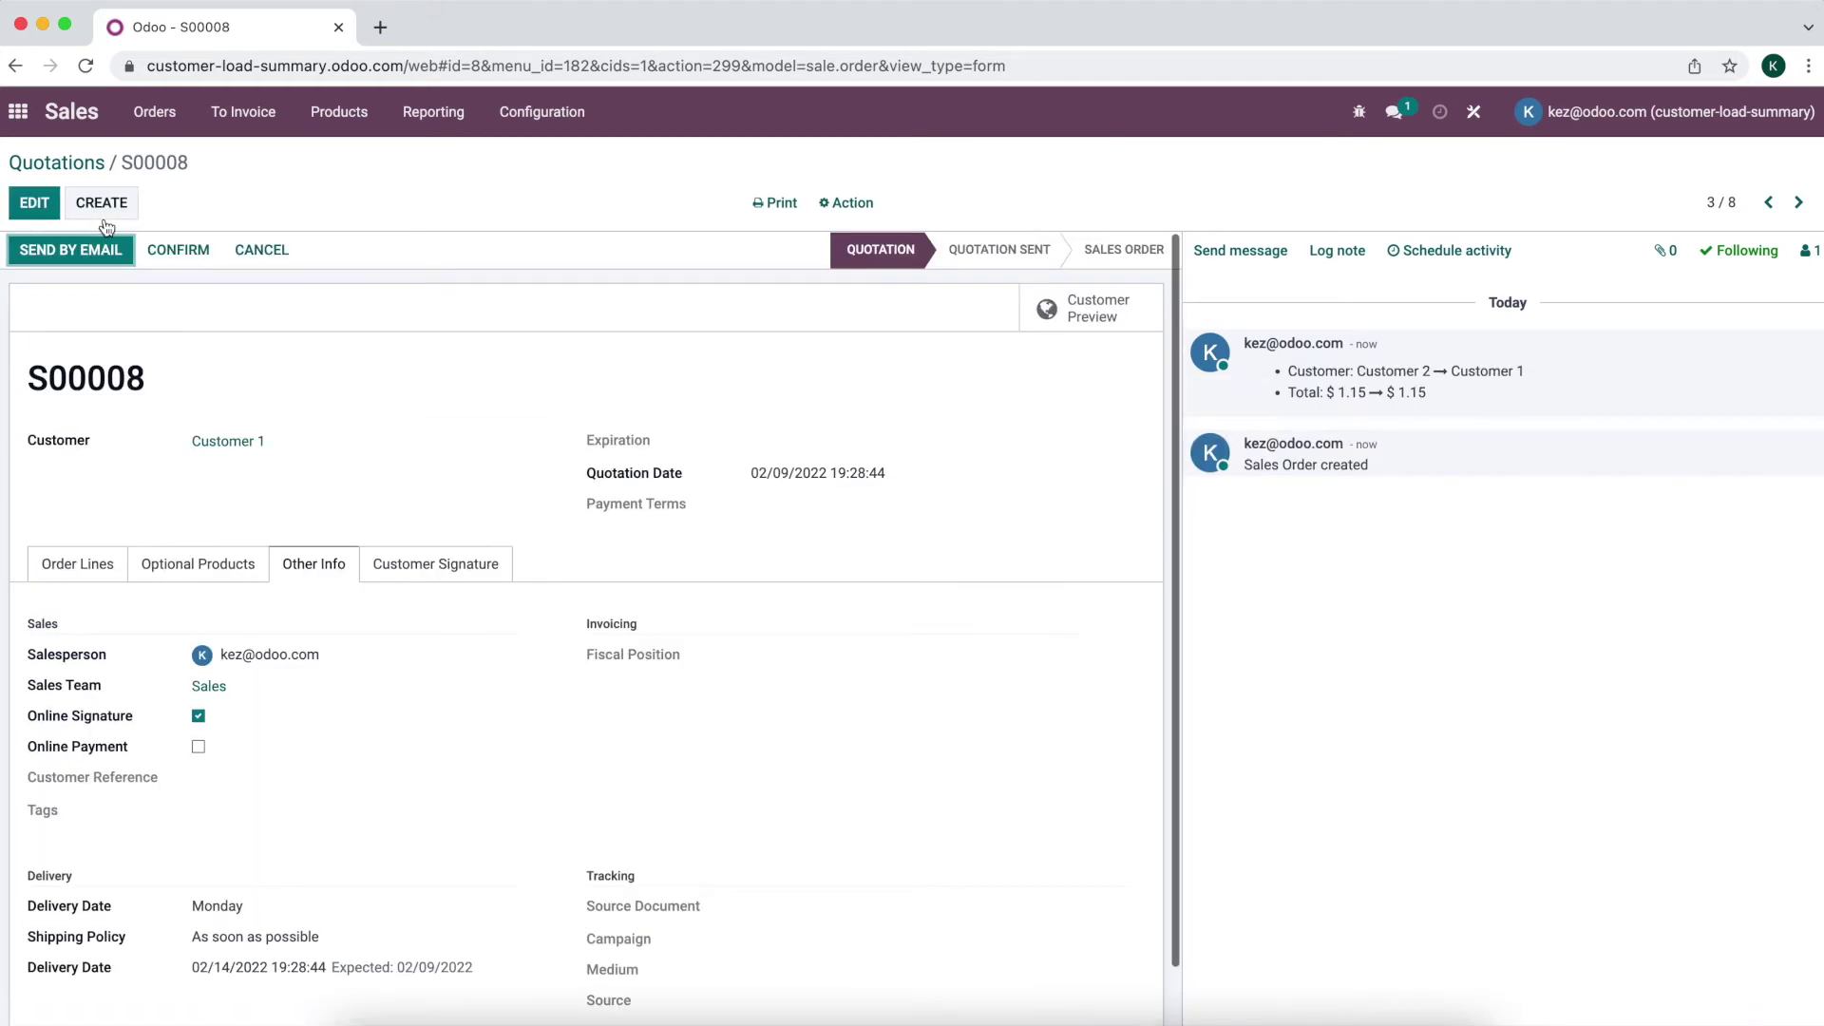
pyautogui.click(163, 250)
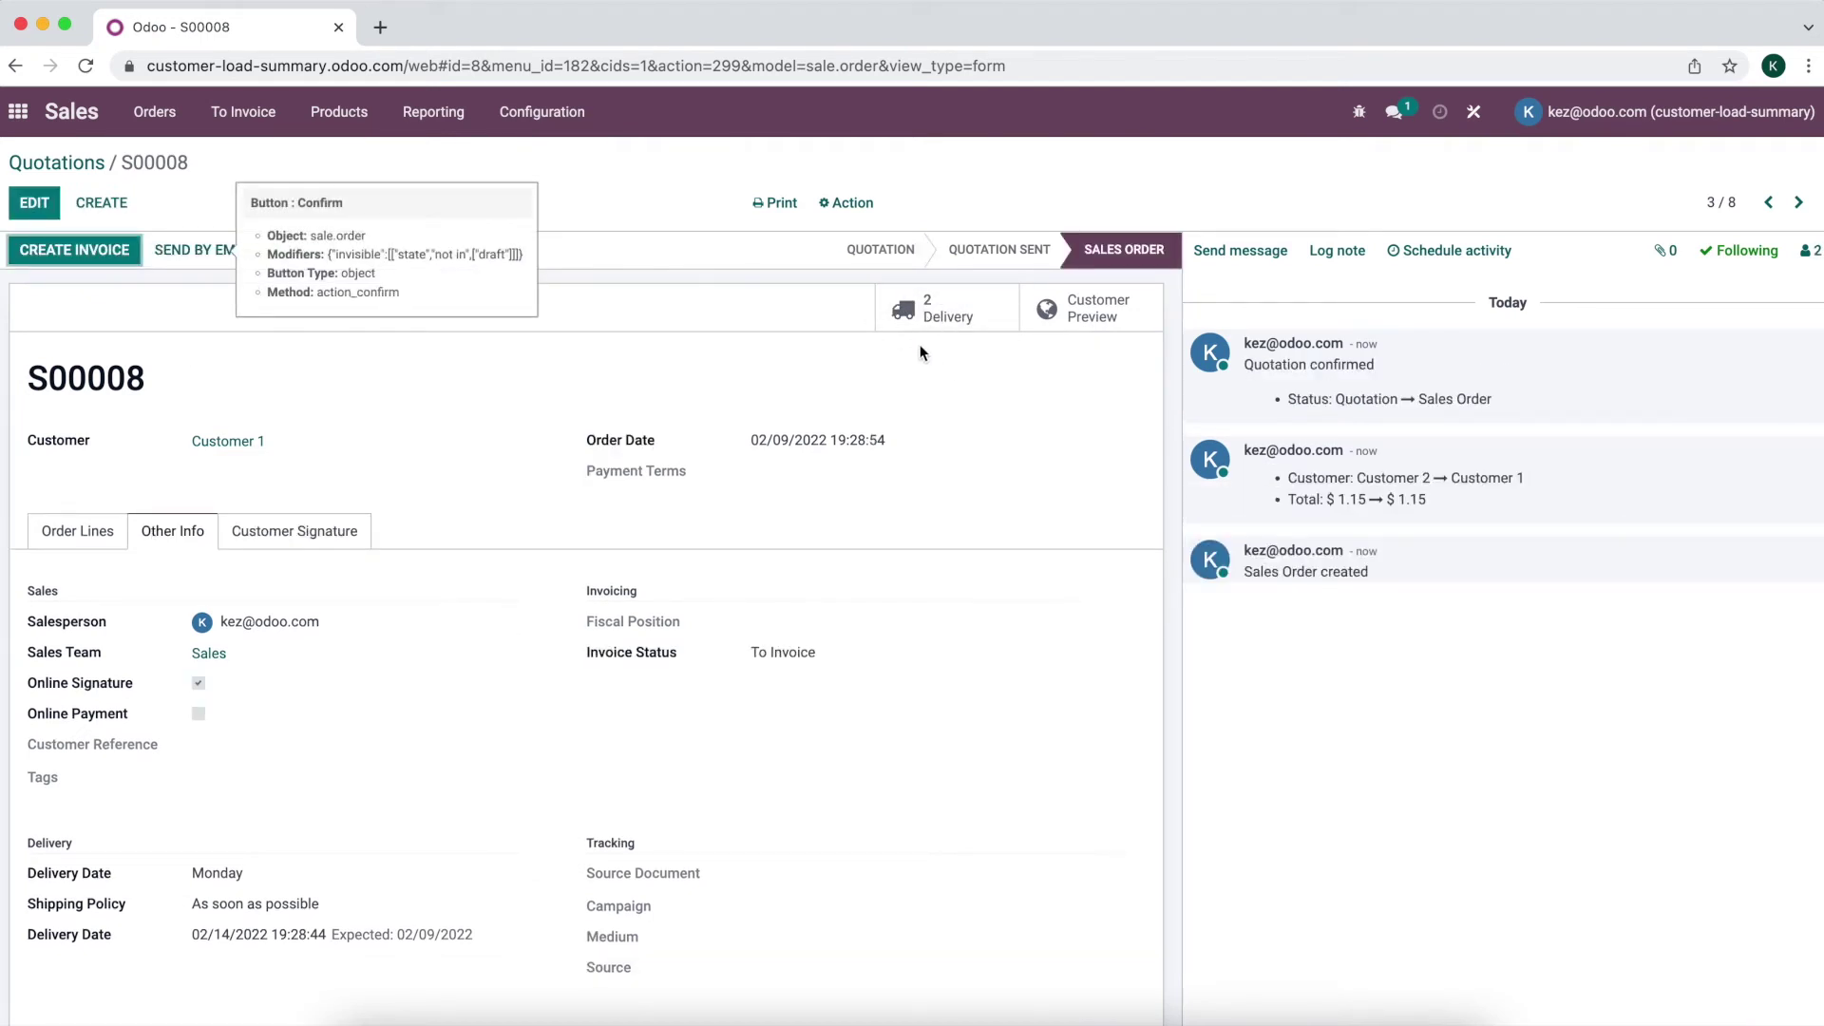
pyautogui.click(10, 121)
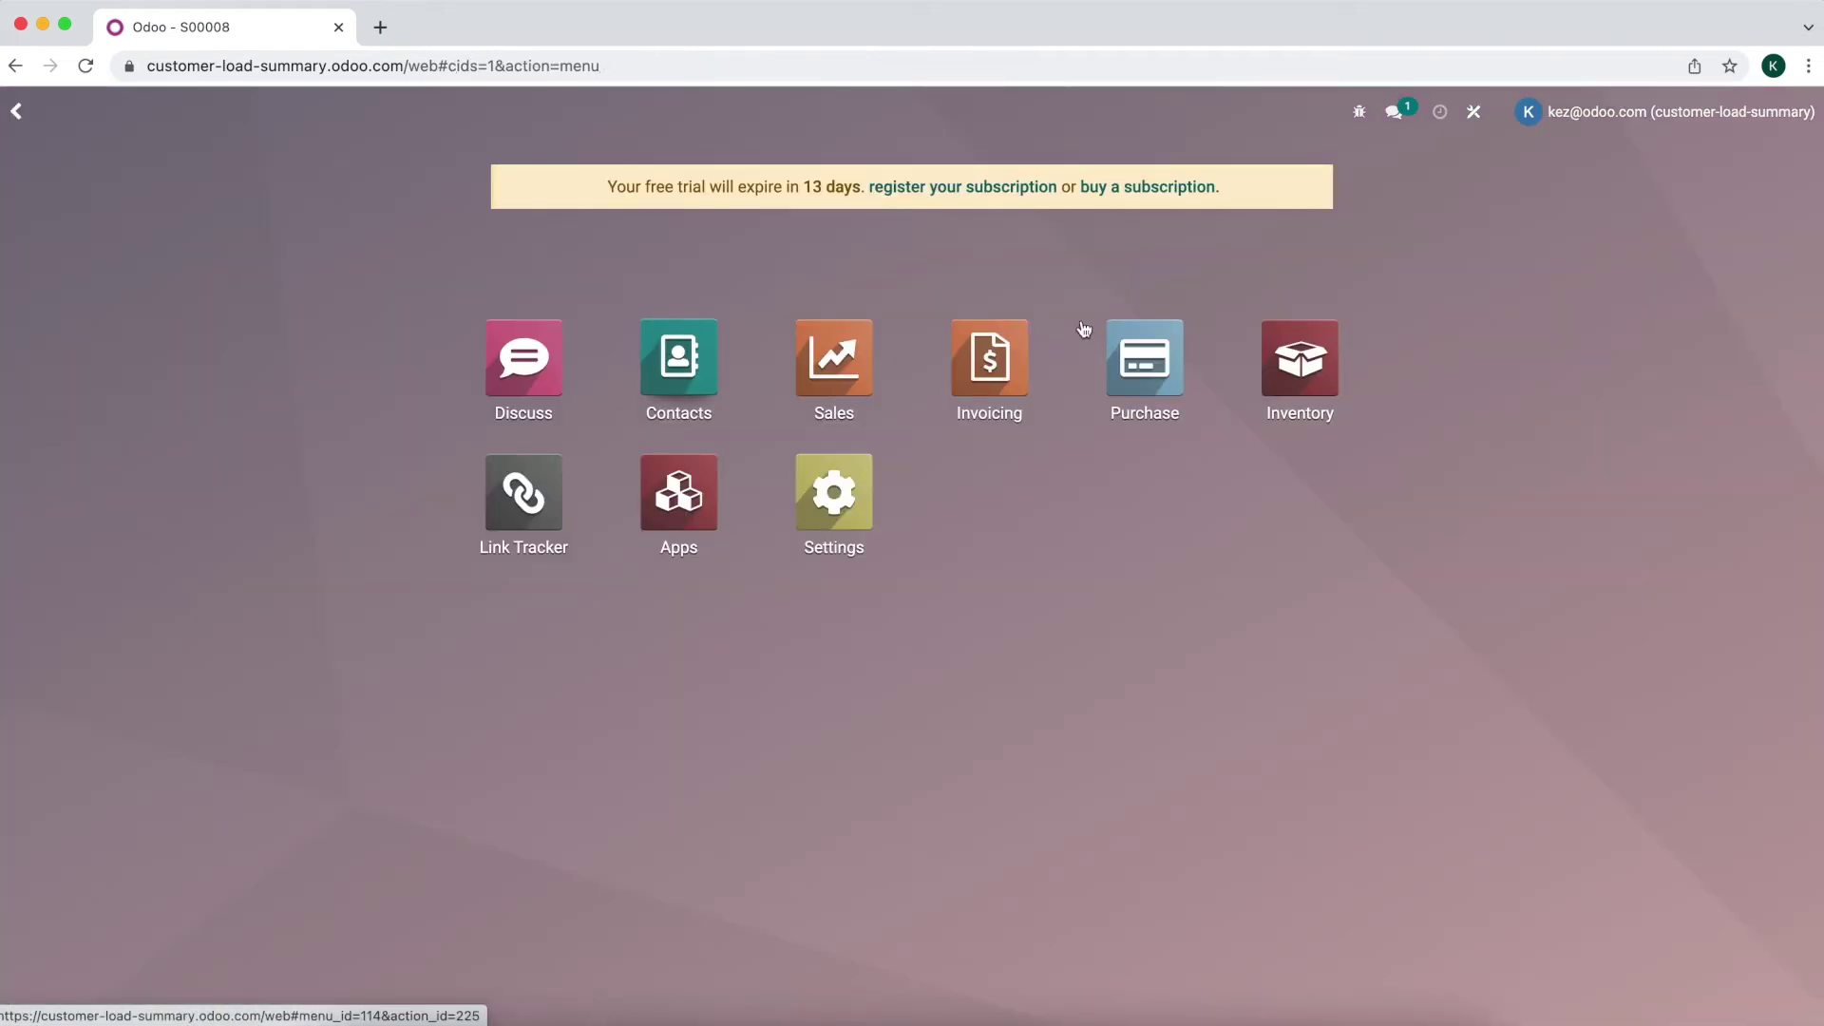
# - Group the ready Pick transfers by Delivery Route and expand the M1 group
pyautogui.click(1293, 364)
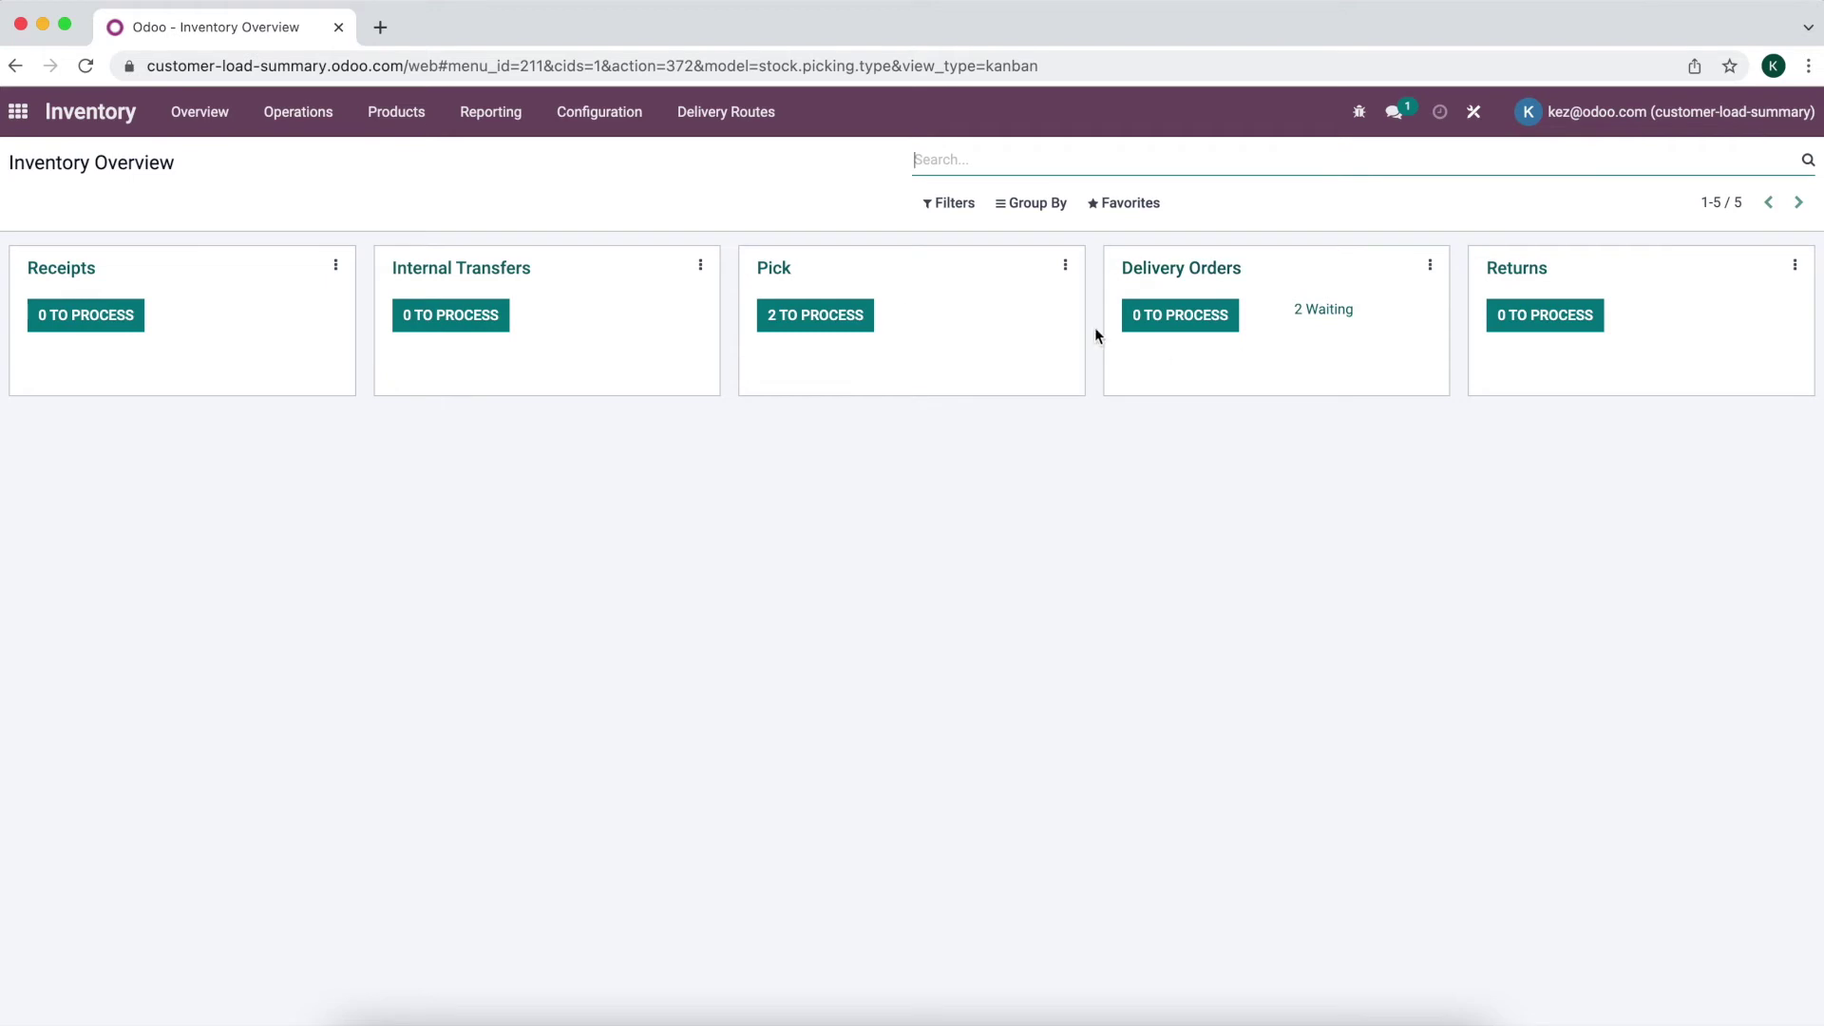
pyautogui.click(846, 326)
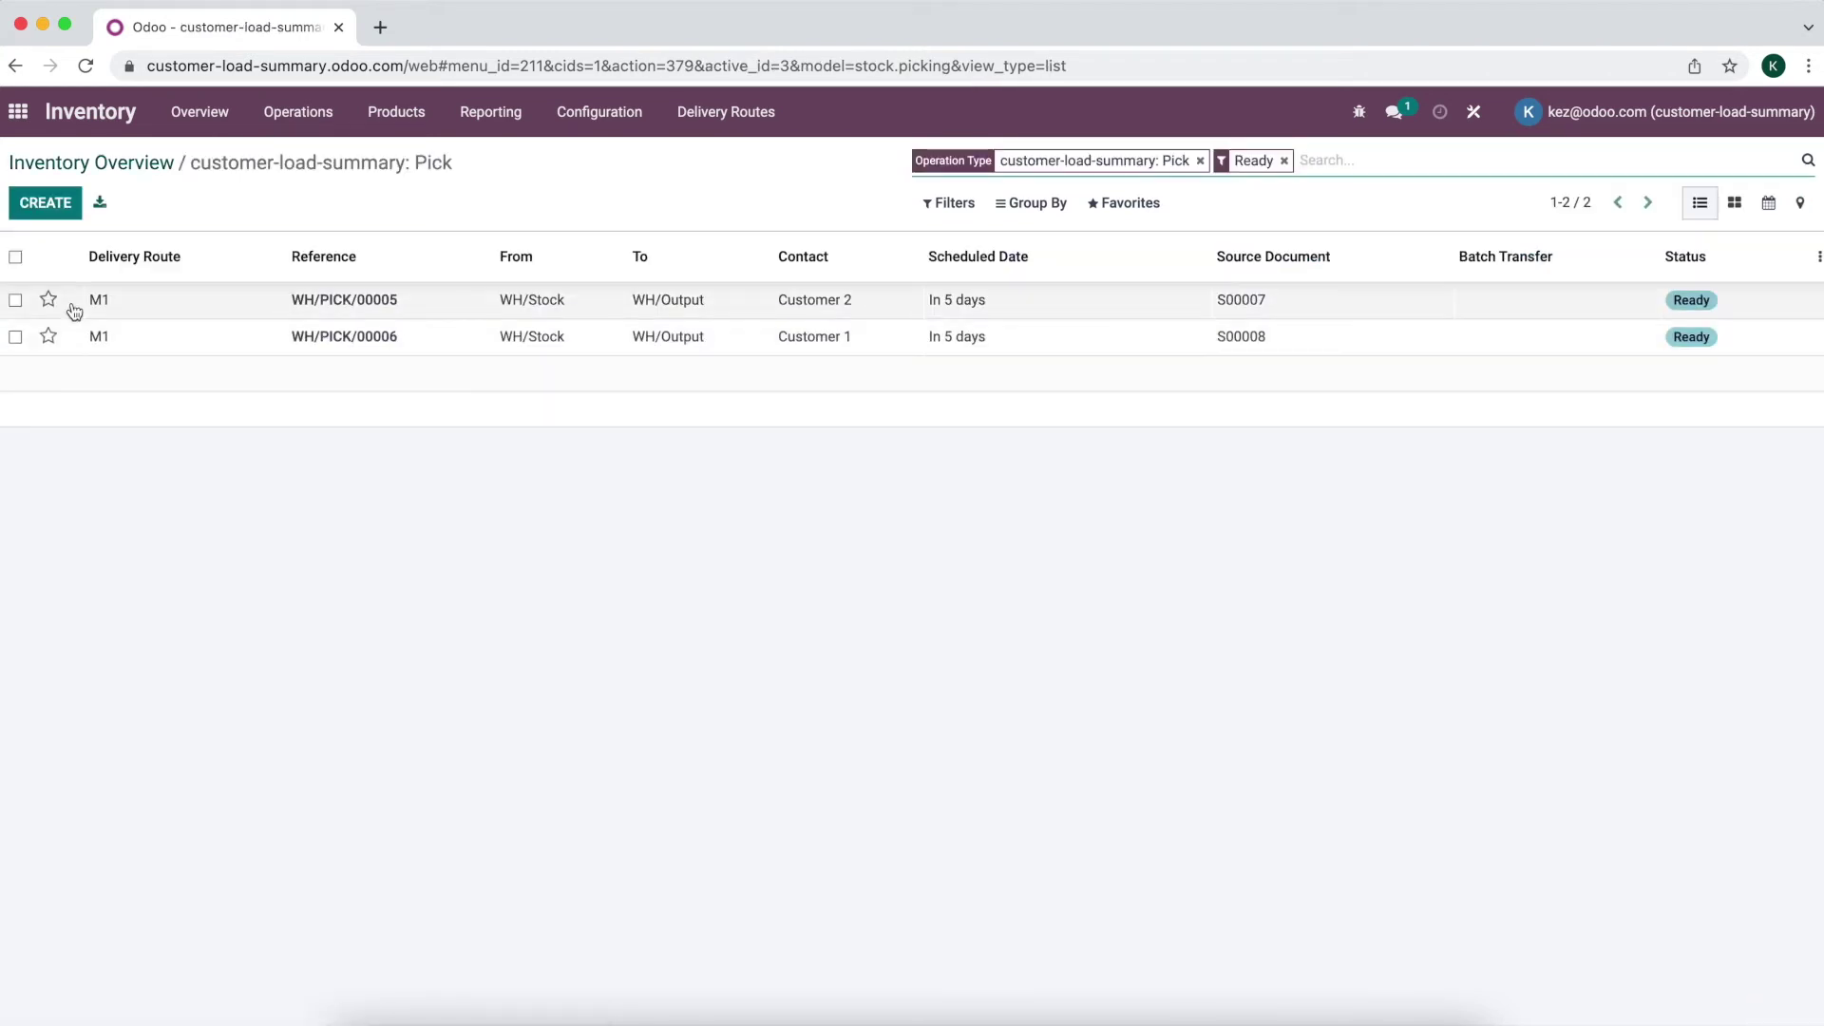
pyautogui.click(1052, 225)
pyautogui.click(1051, 239)
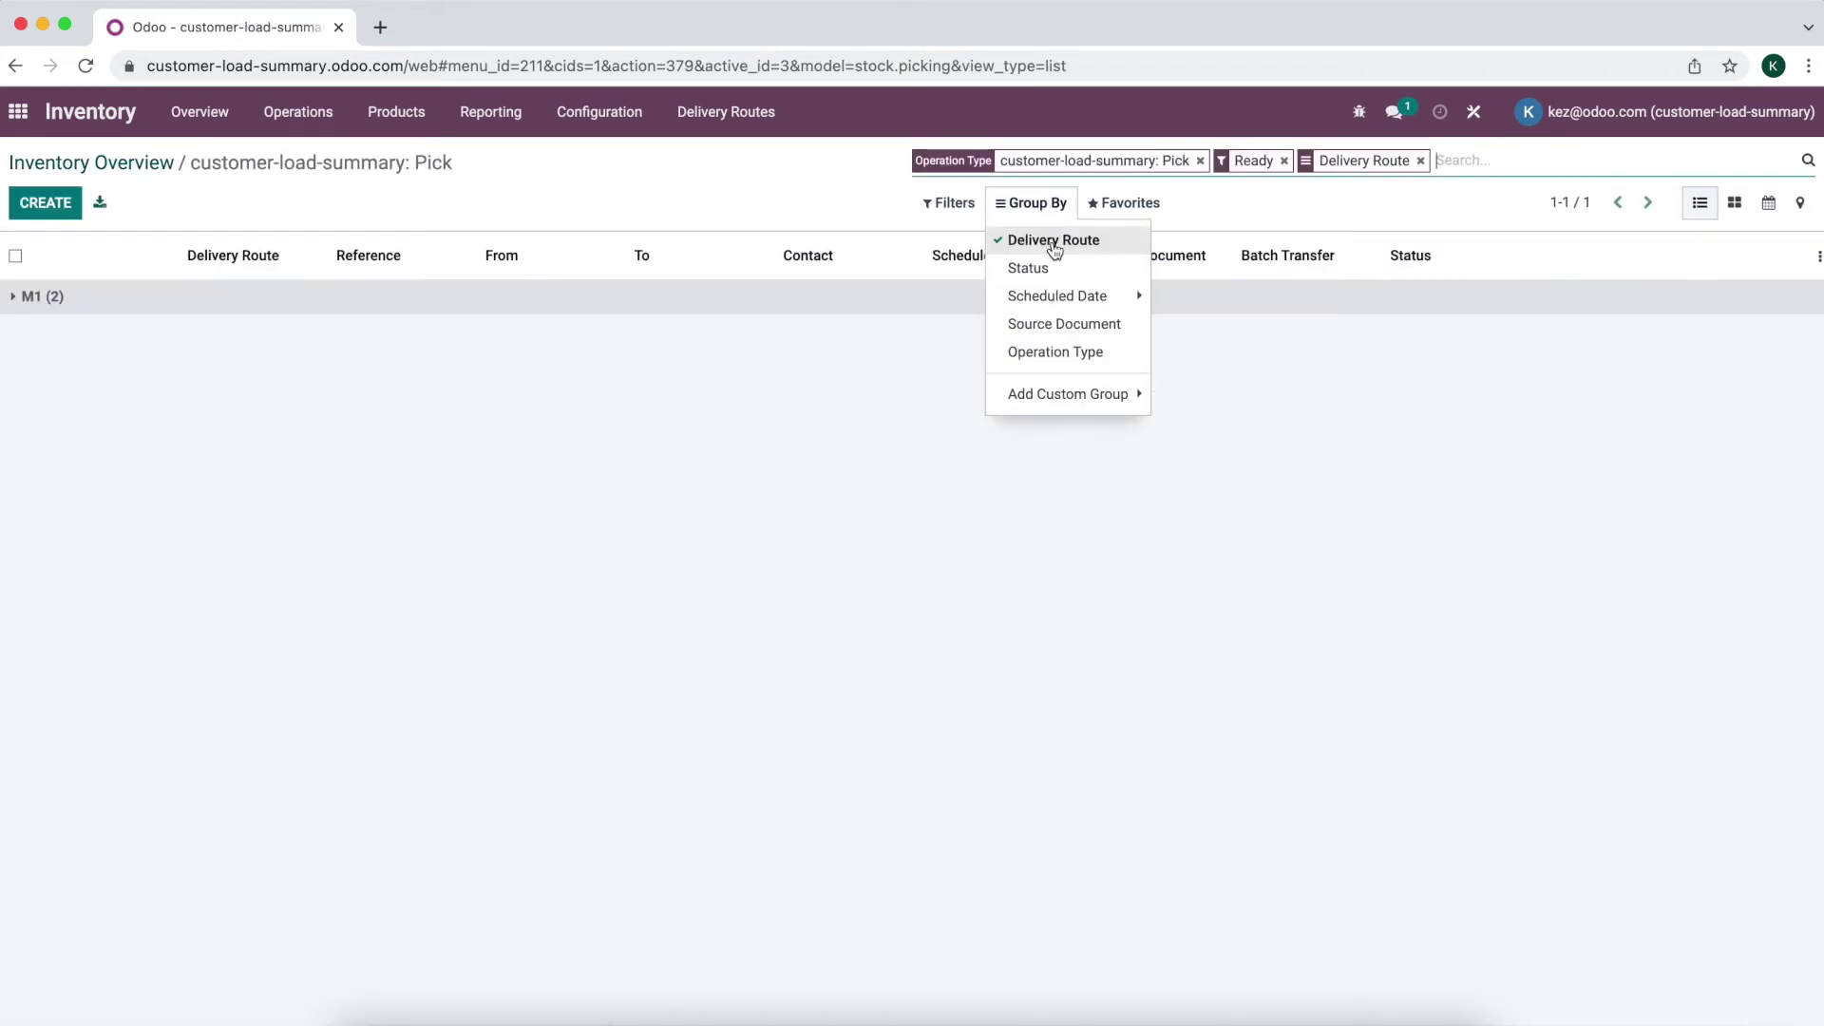
pyautogui.click(327, 314)
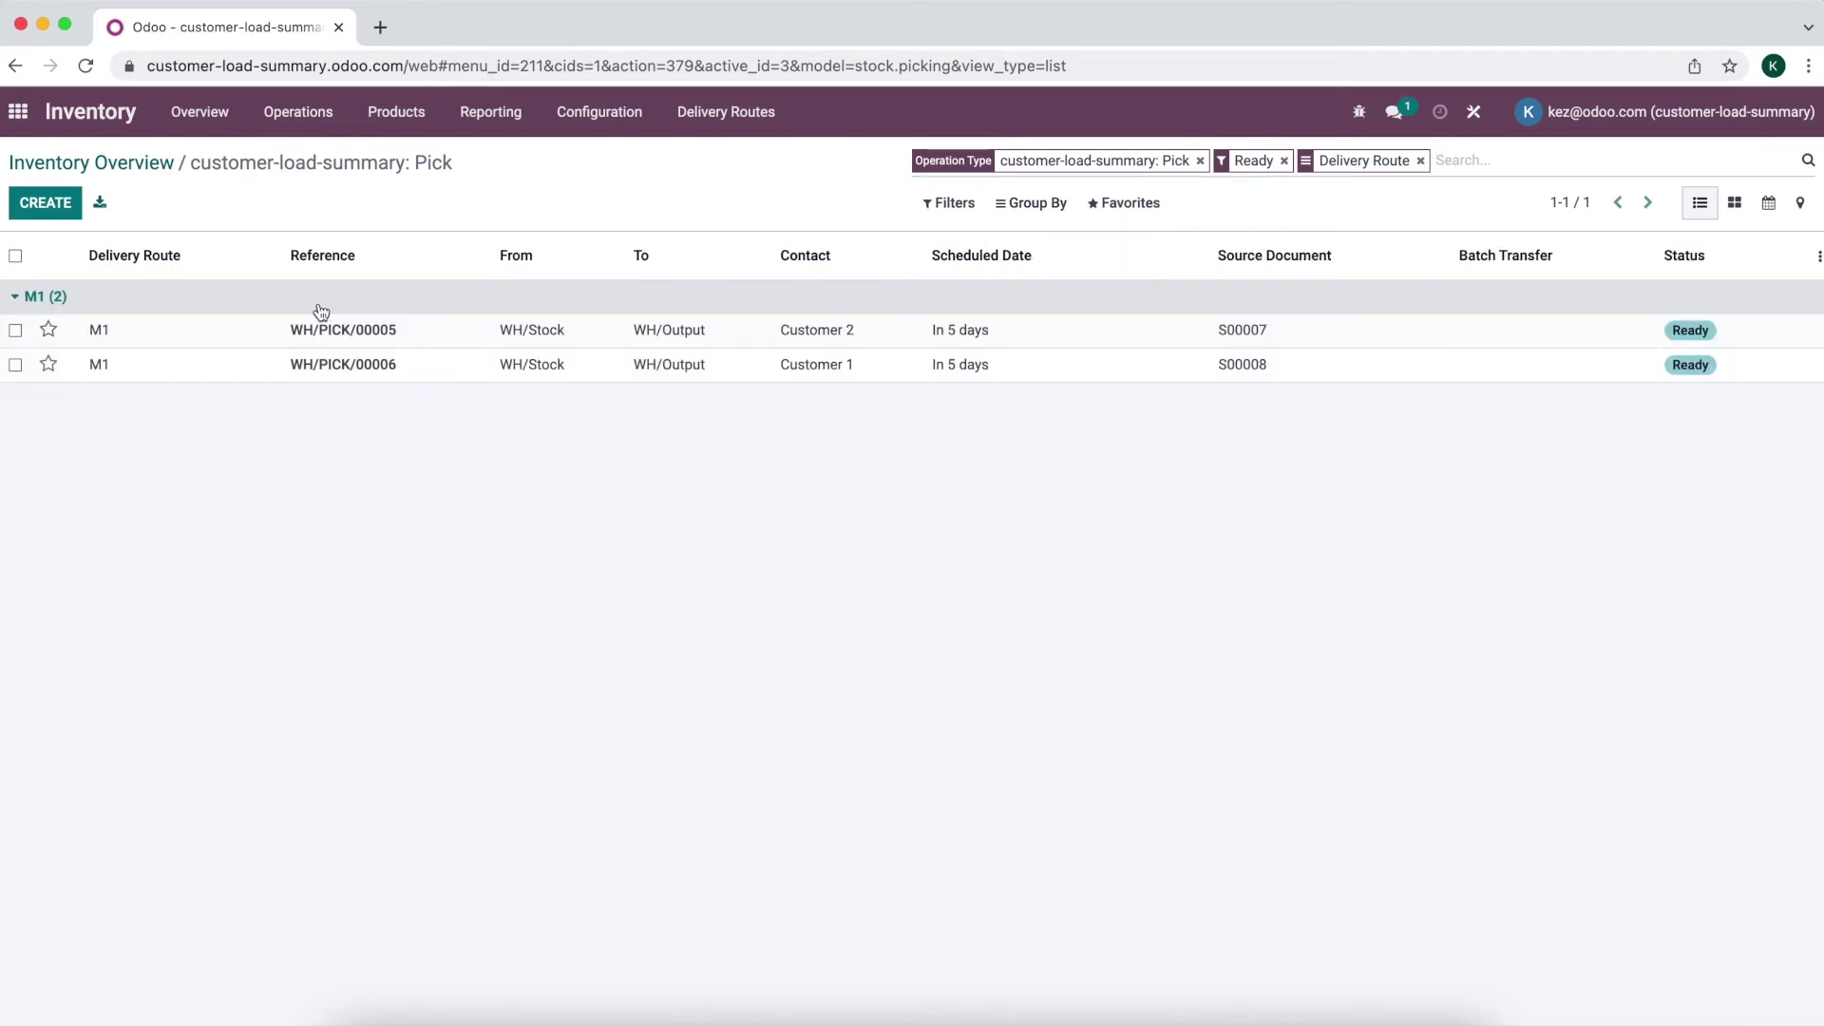
# - Add both M1 pickings to a new batch transfer with a responsible user assigned
pyautogui.click(16, 257)
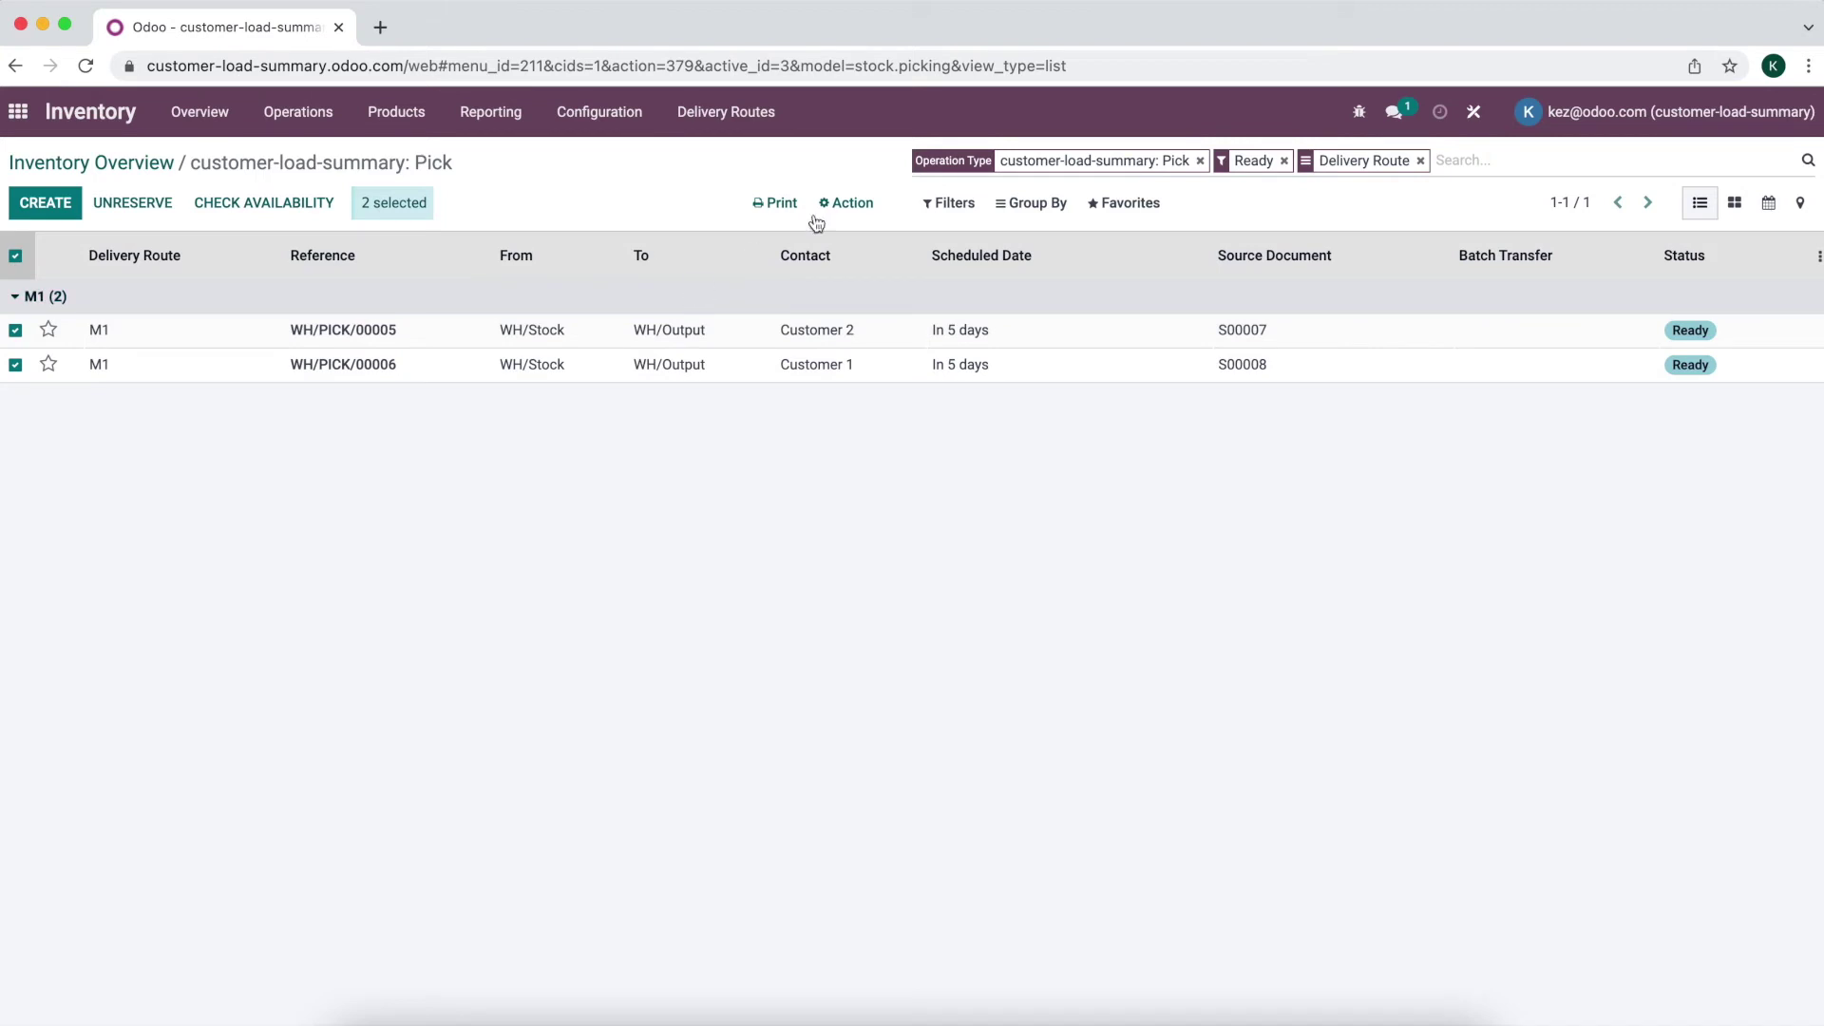
pyautogui.click(843, 204)
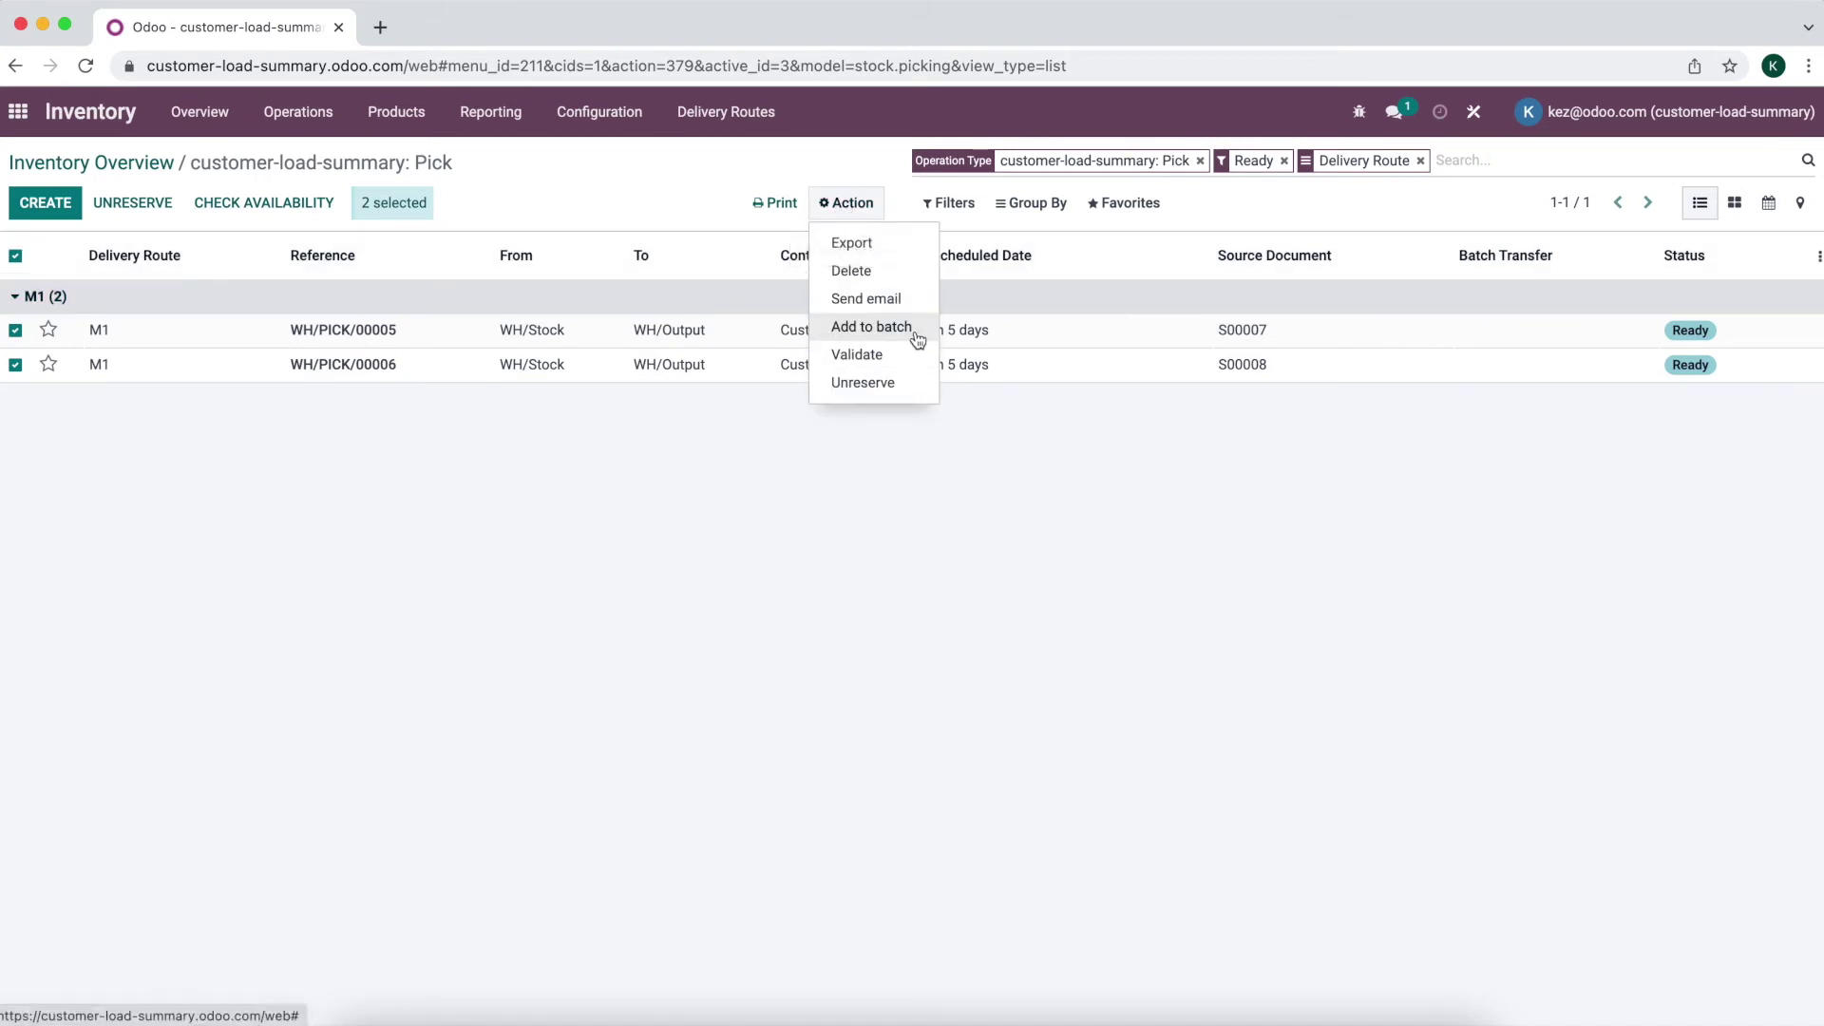
pyautogui.click(871, 327)
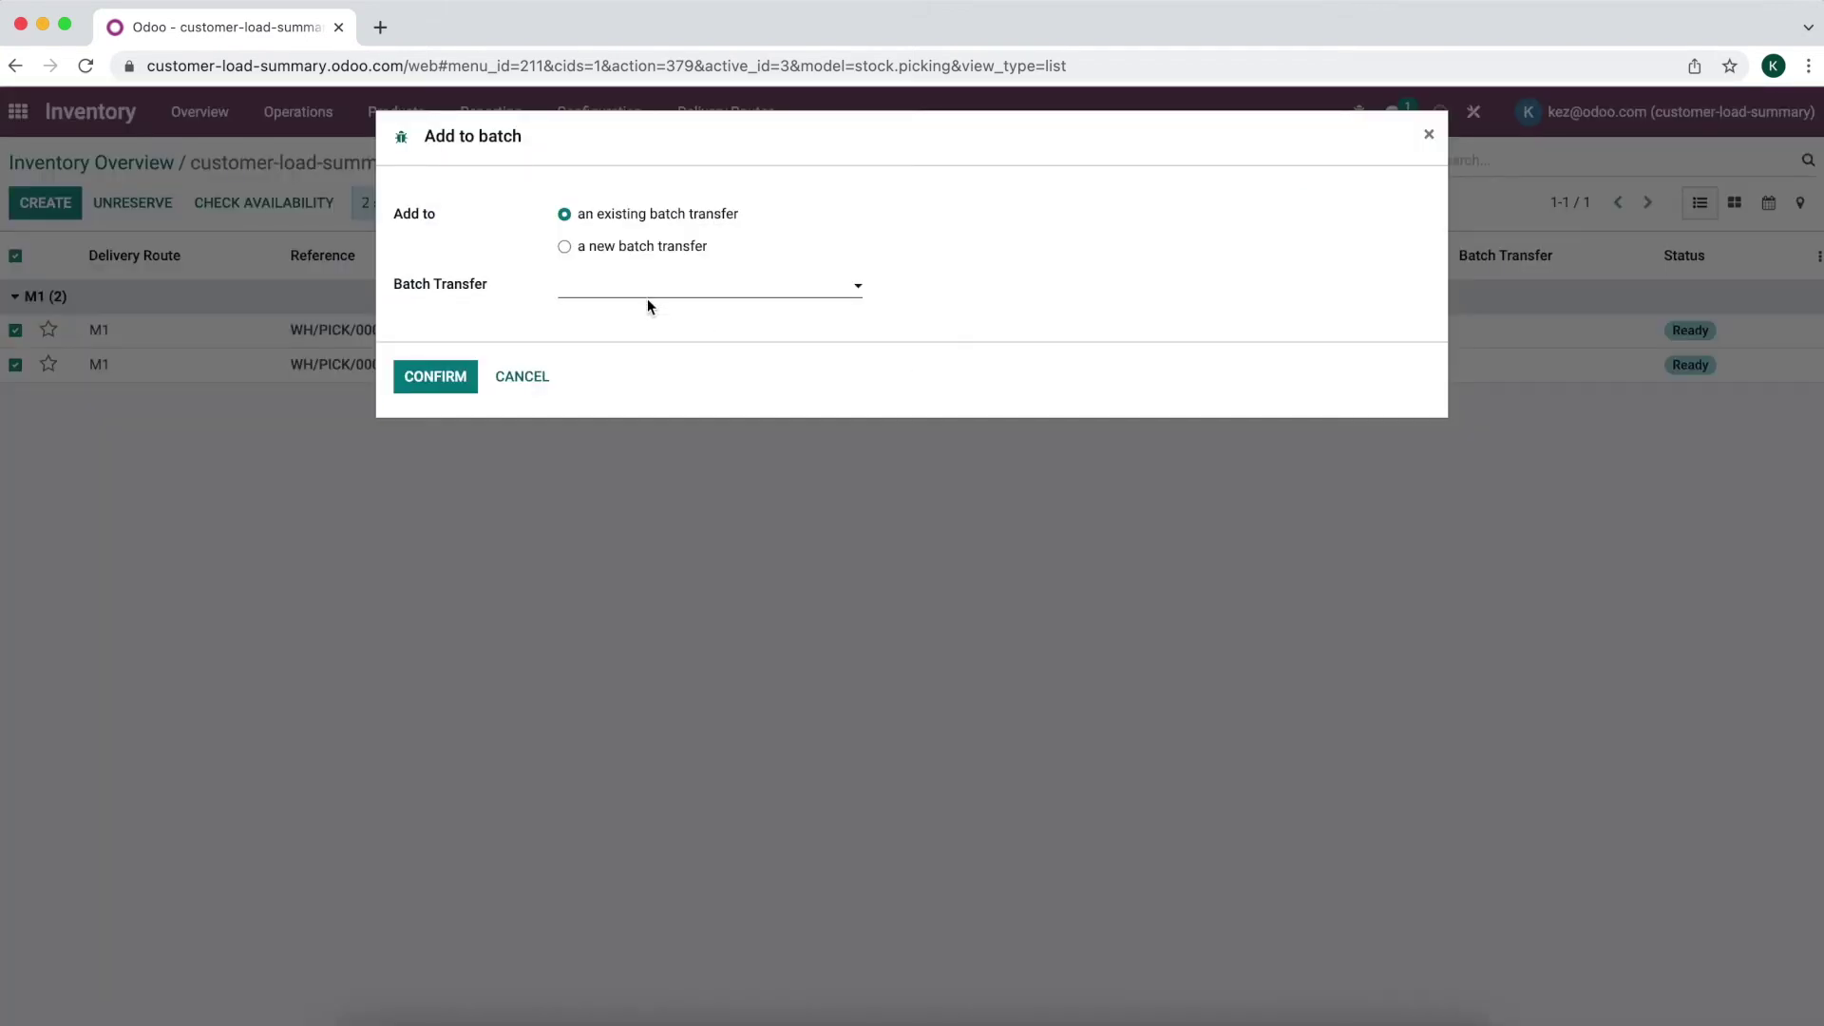
pyautogui.click(612, 249)
pyautogui.click(608, 285)
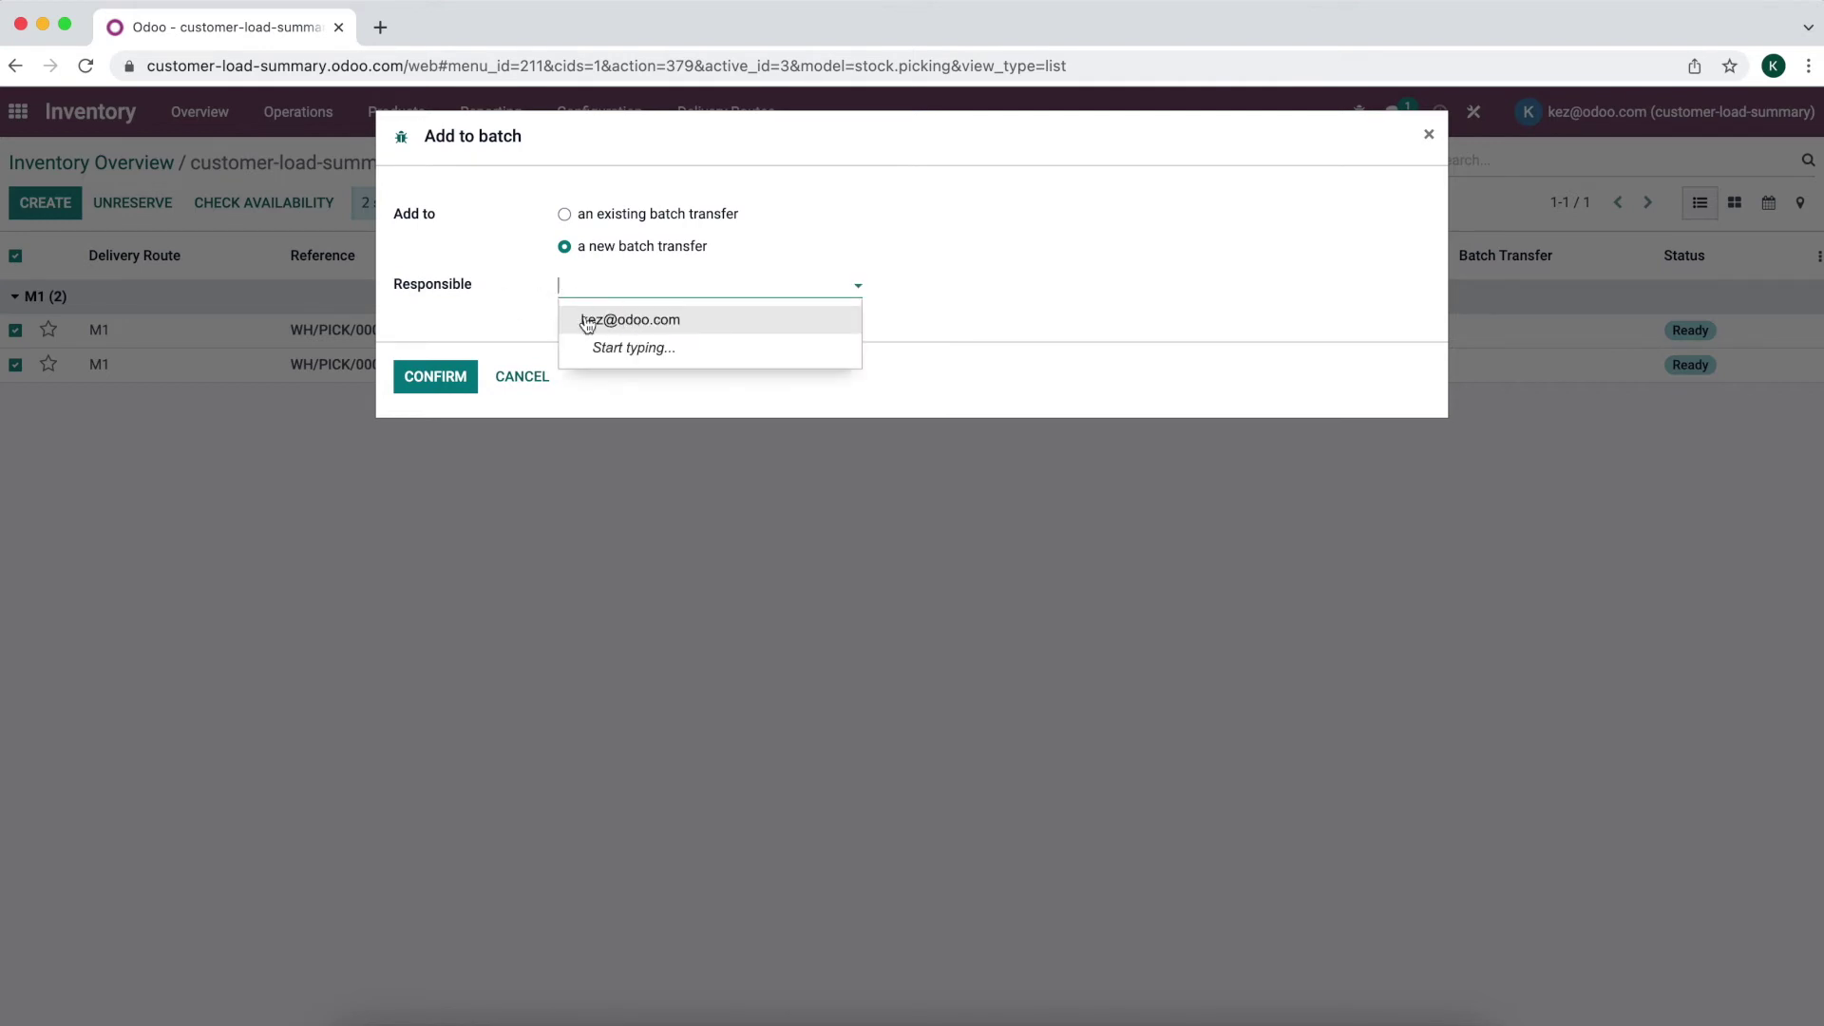
pyautogui.click(608, 317)
pyautogui.click(444, 373)
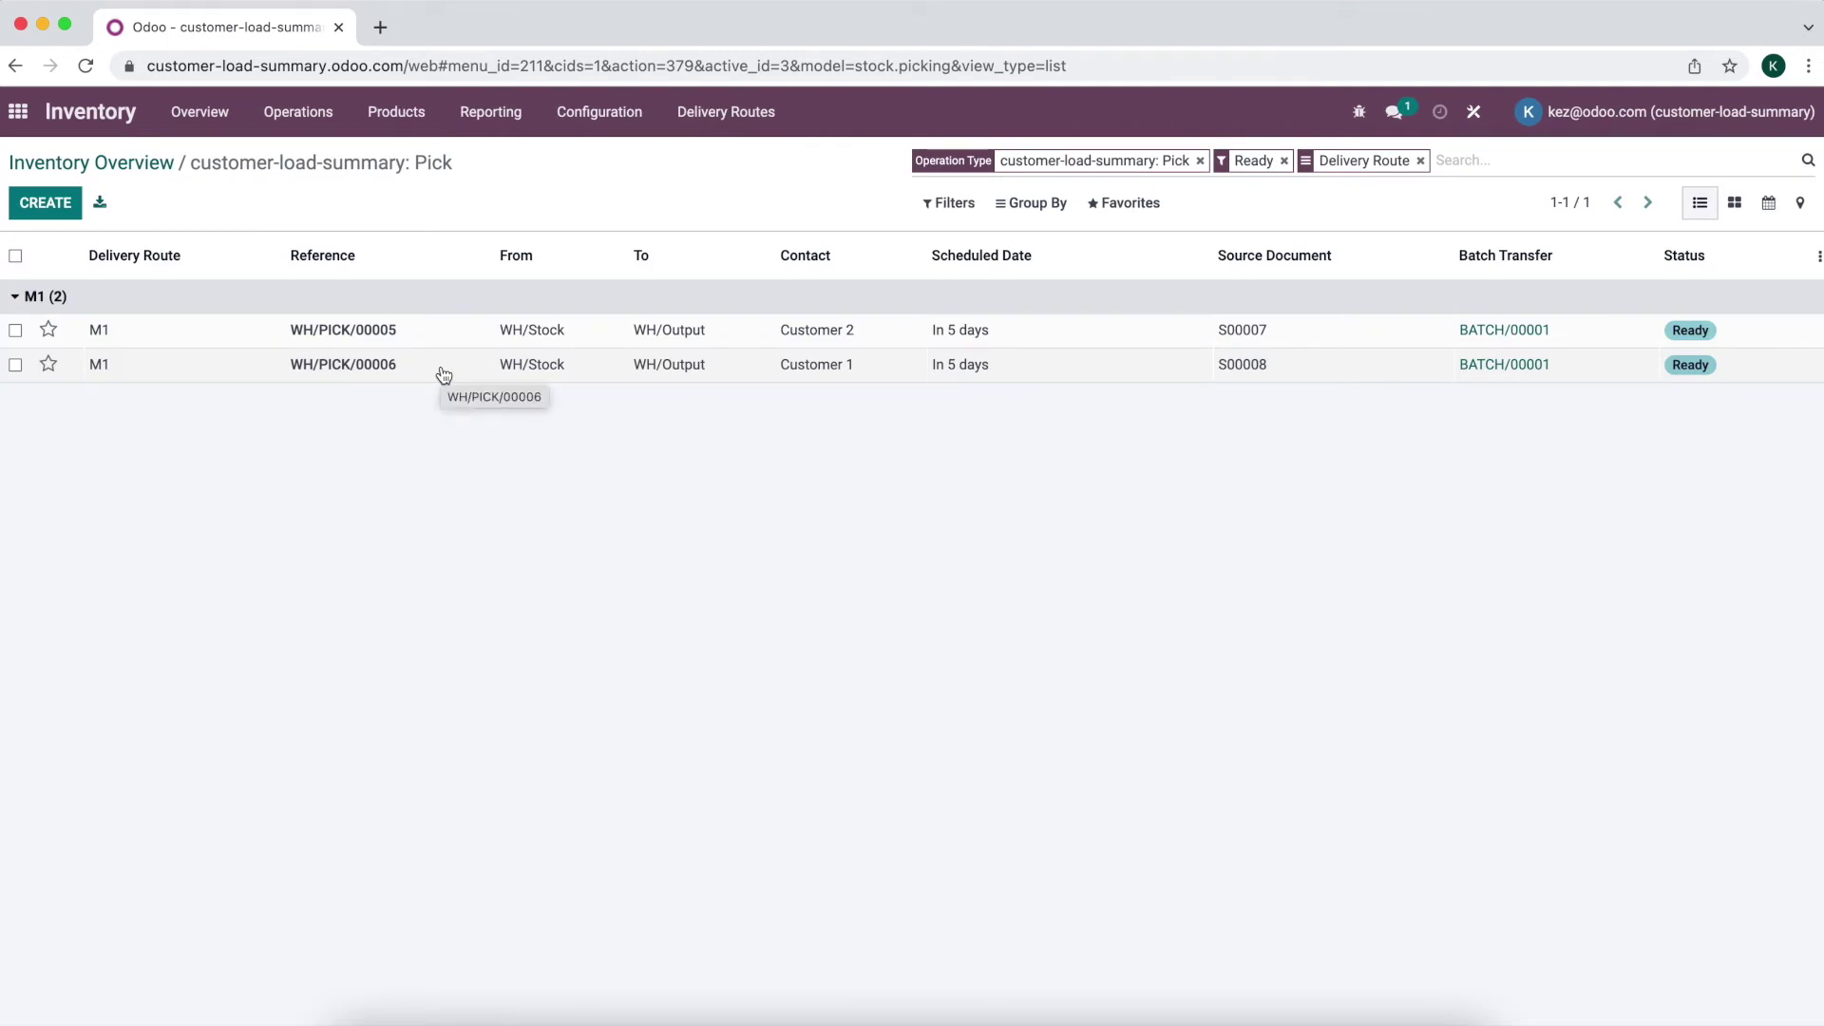
pyautogui.click(157, 163)
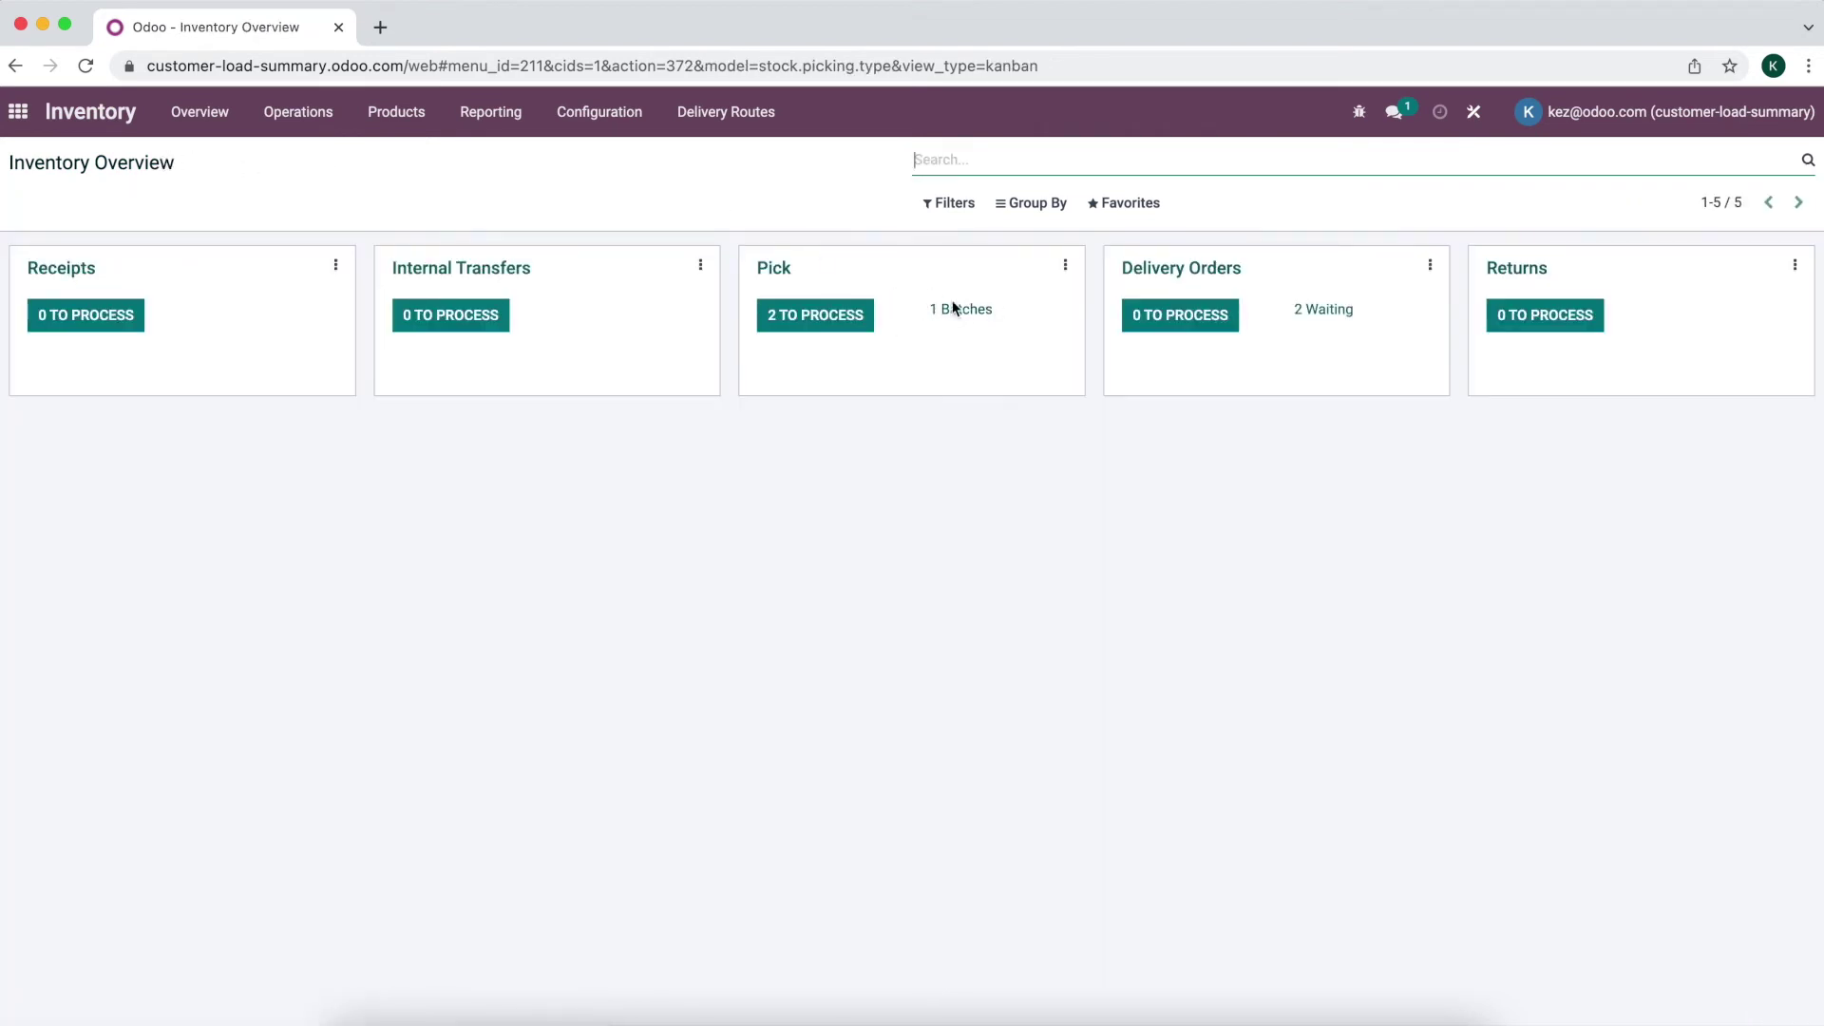
# - Open BATCH/00001 from Batch Transfers and confirm it so it is In Progress
pyautogui.click(298, 117)
pyautogui.click(344, 185)
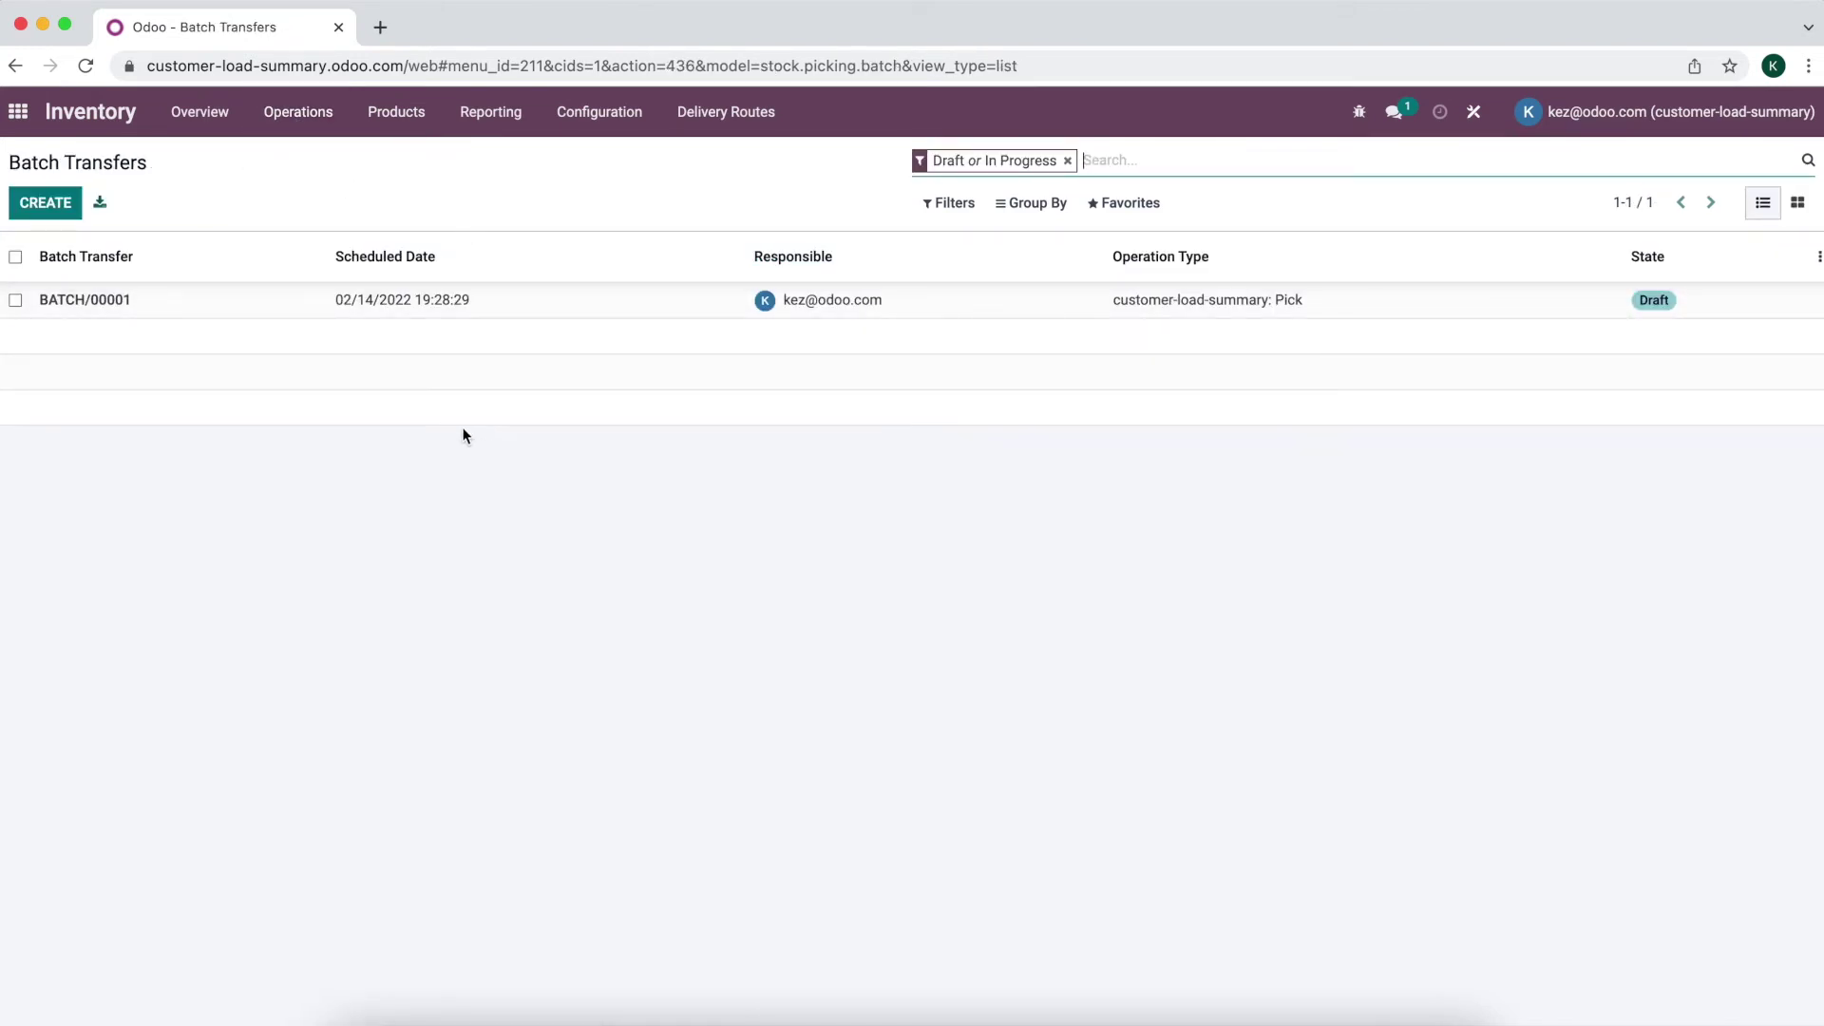
pyautogui.click(363, 308)
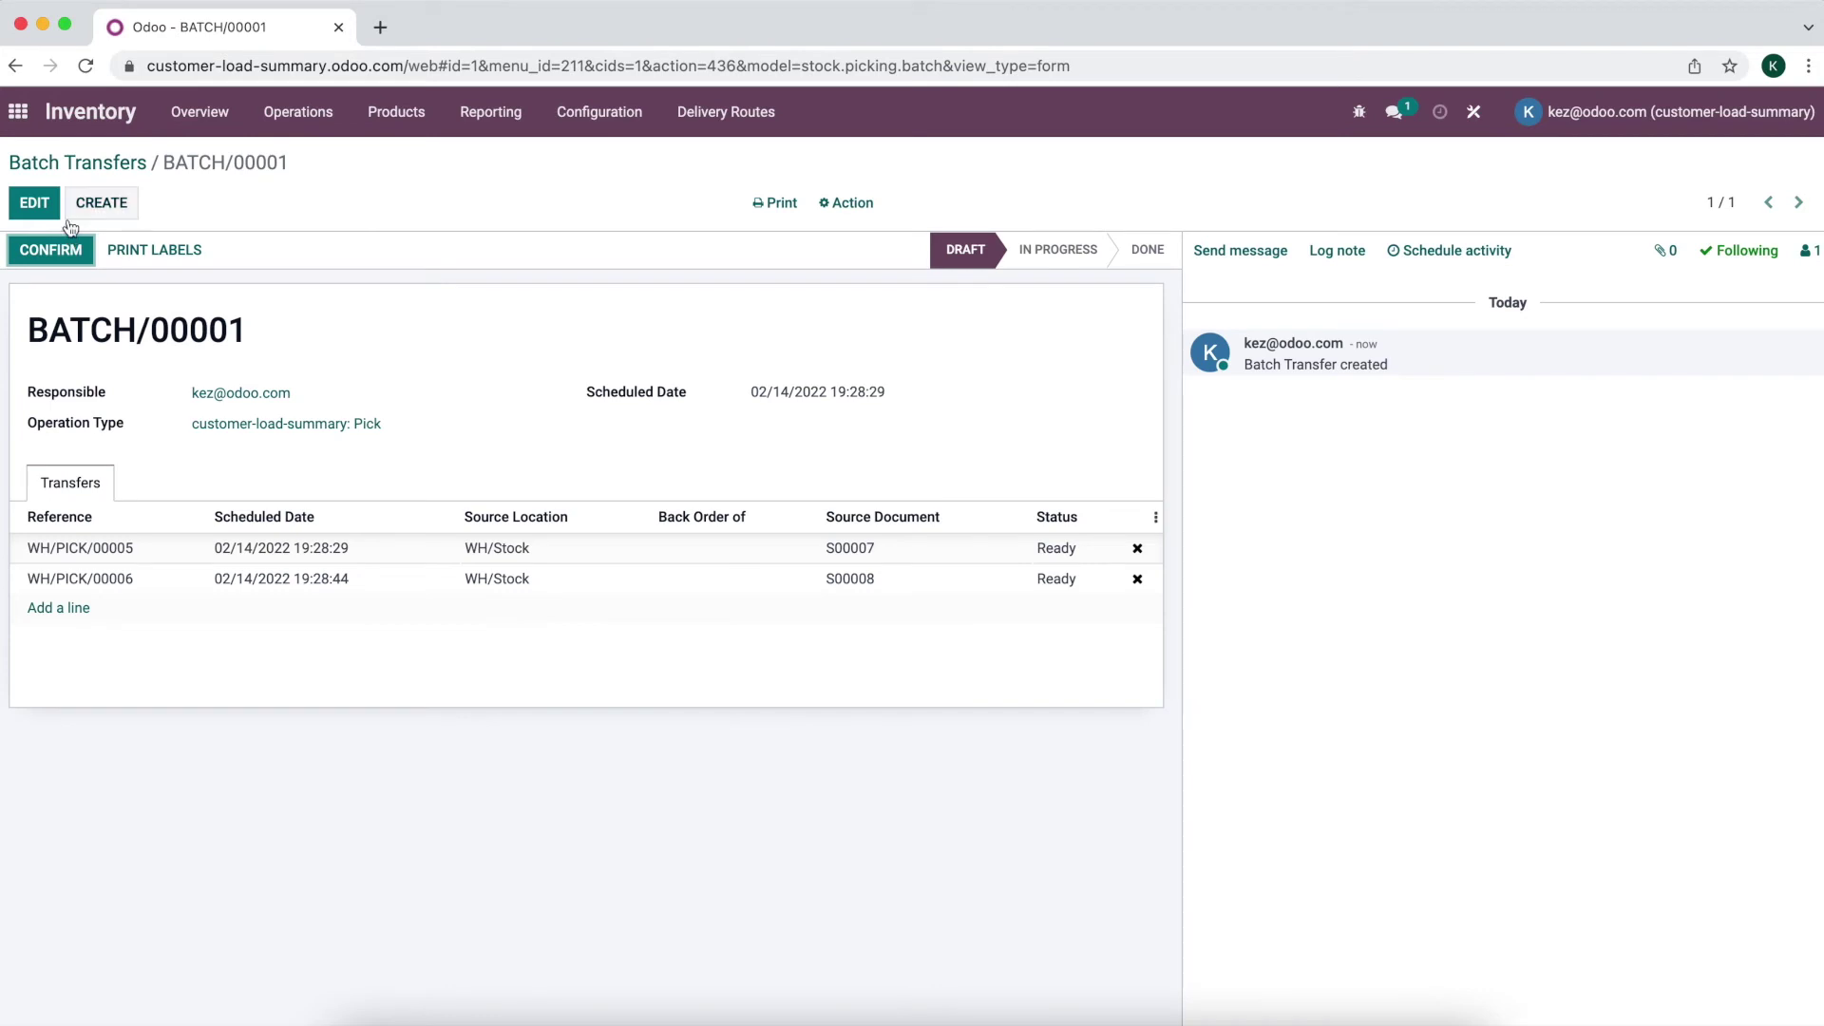
pyautogui.click(51, 248)
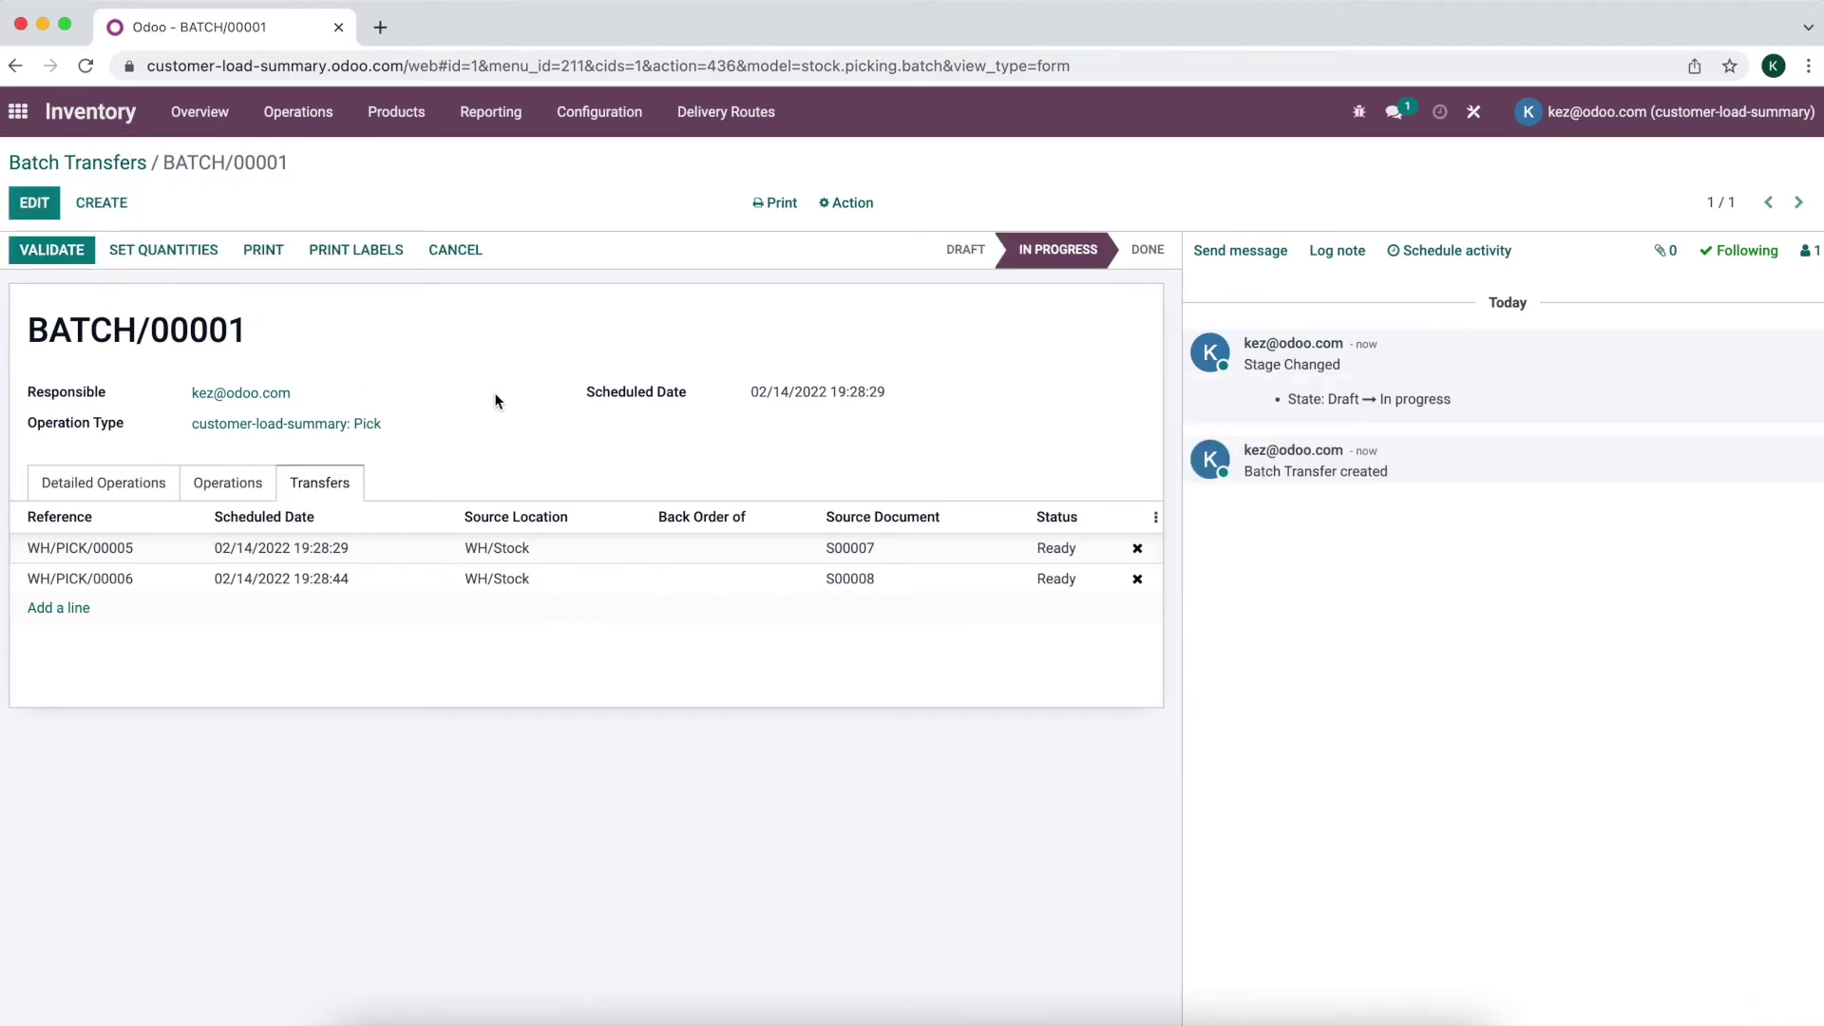
# - Print the Batch Transfer report for BATCH/00001 and open the downloaded PDF
pyautogui.click(775, 215)
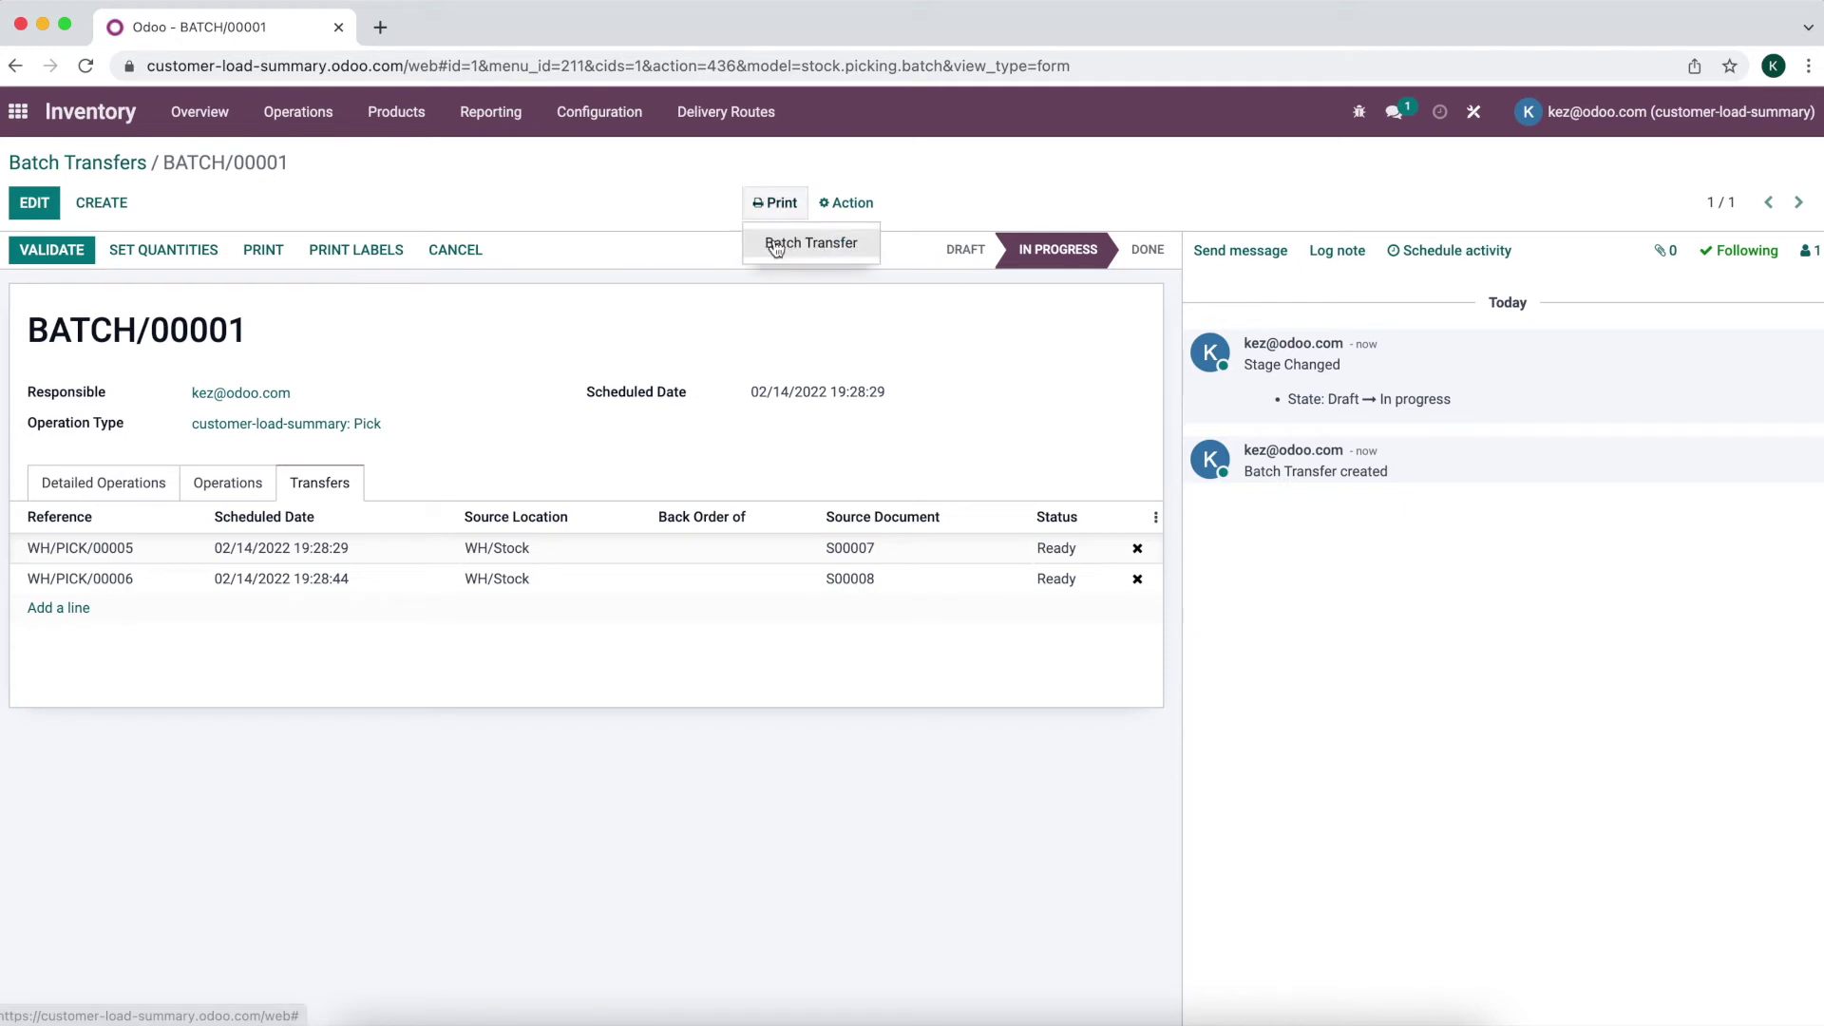
pyautogui.click(799, 249)
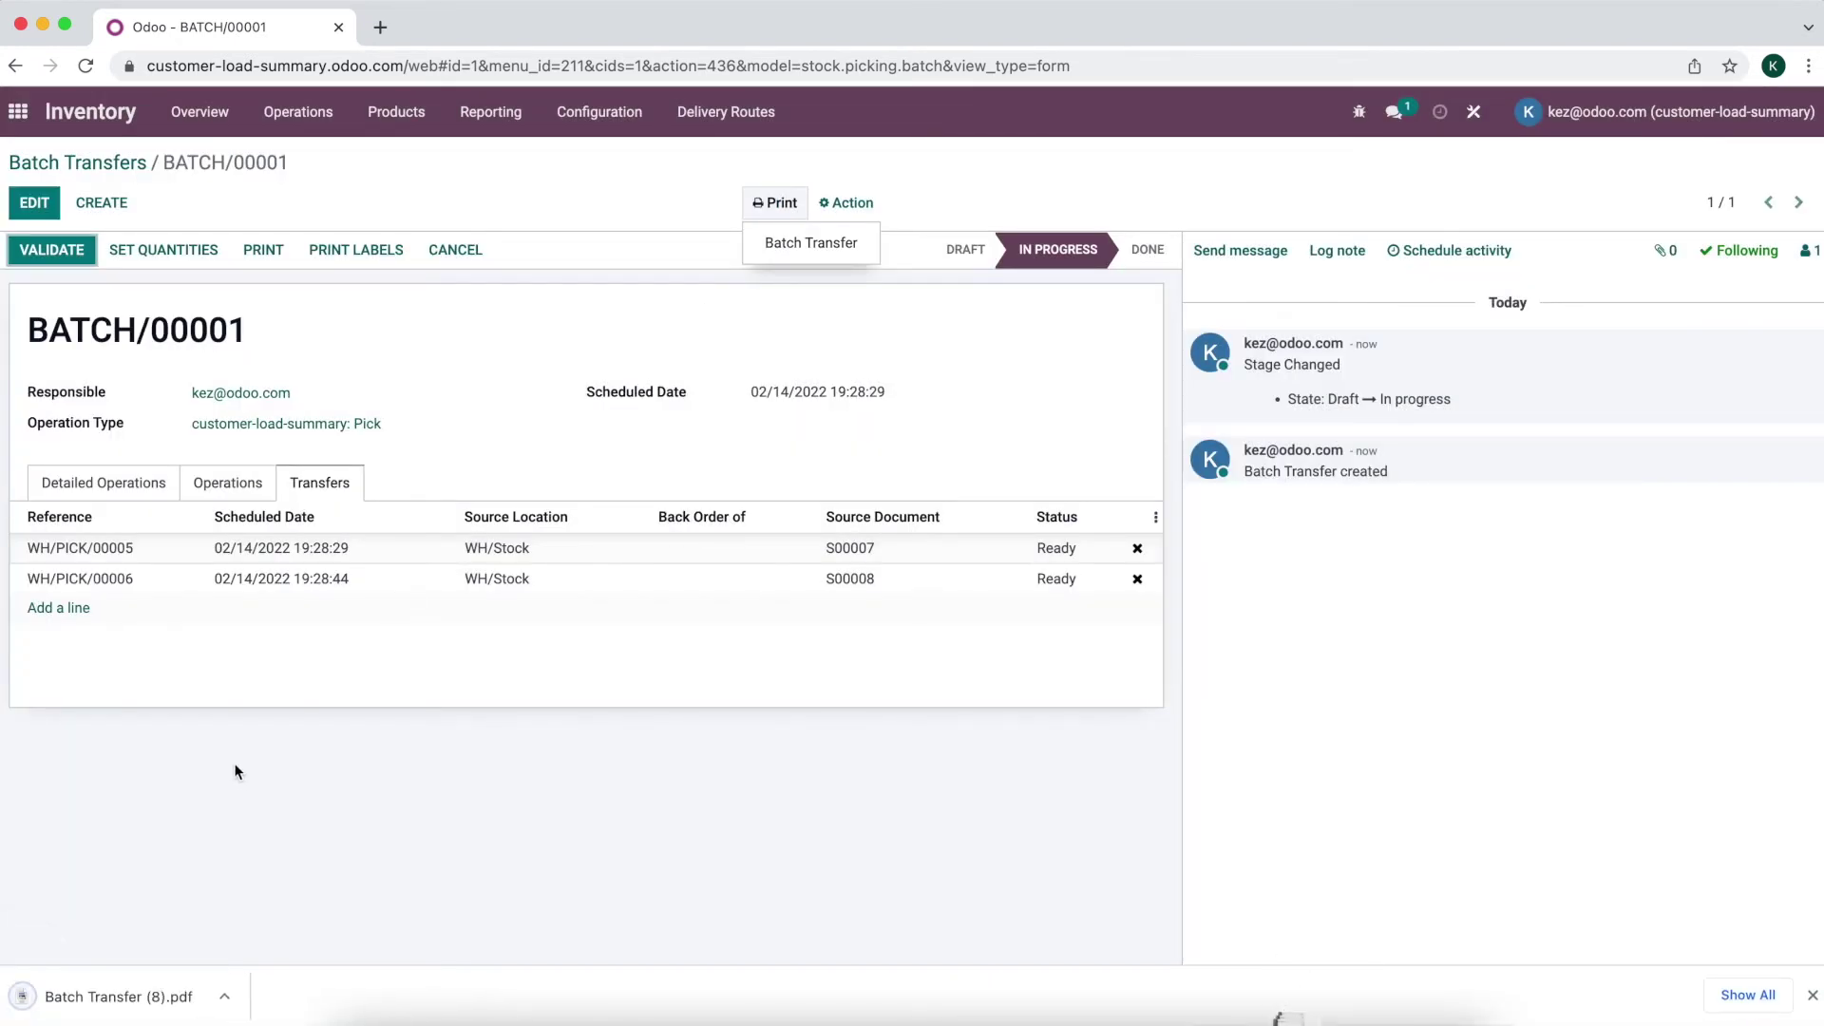
pyautogui.click(133, 993)
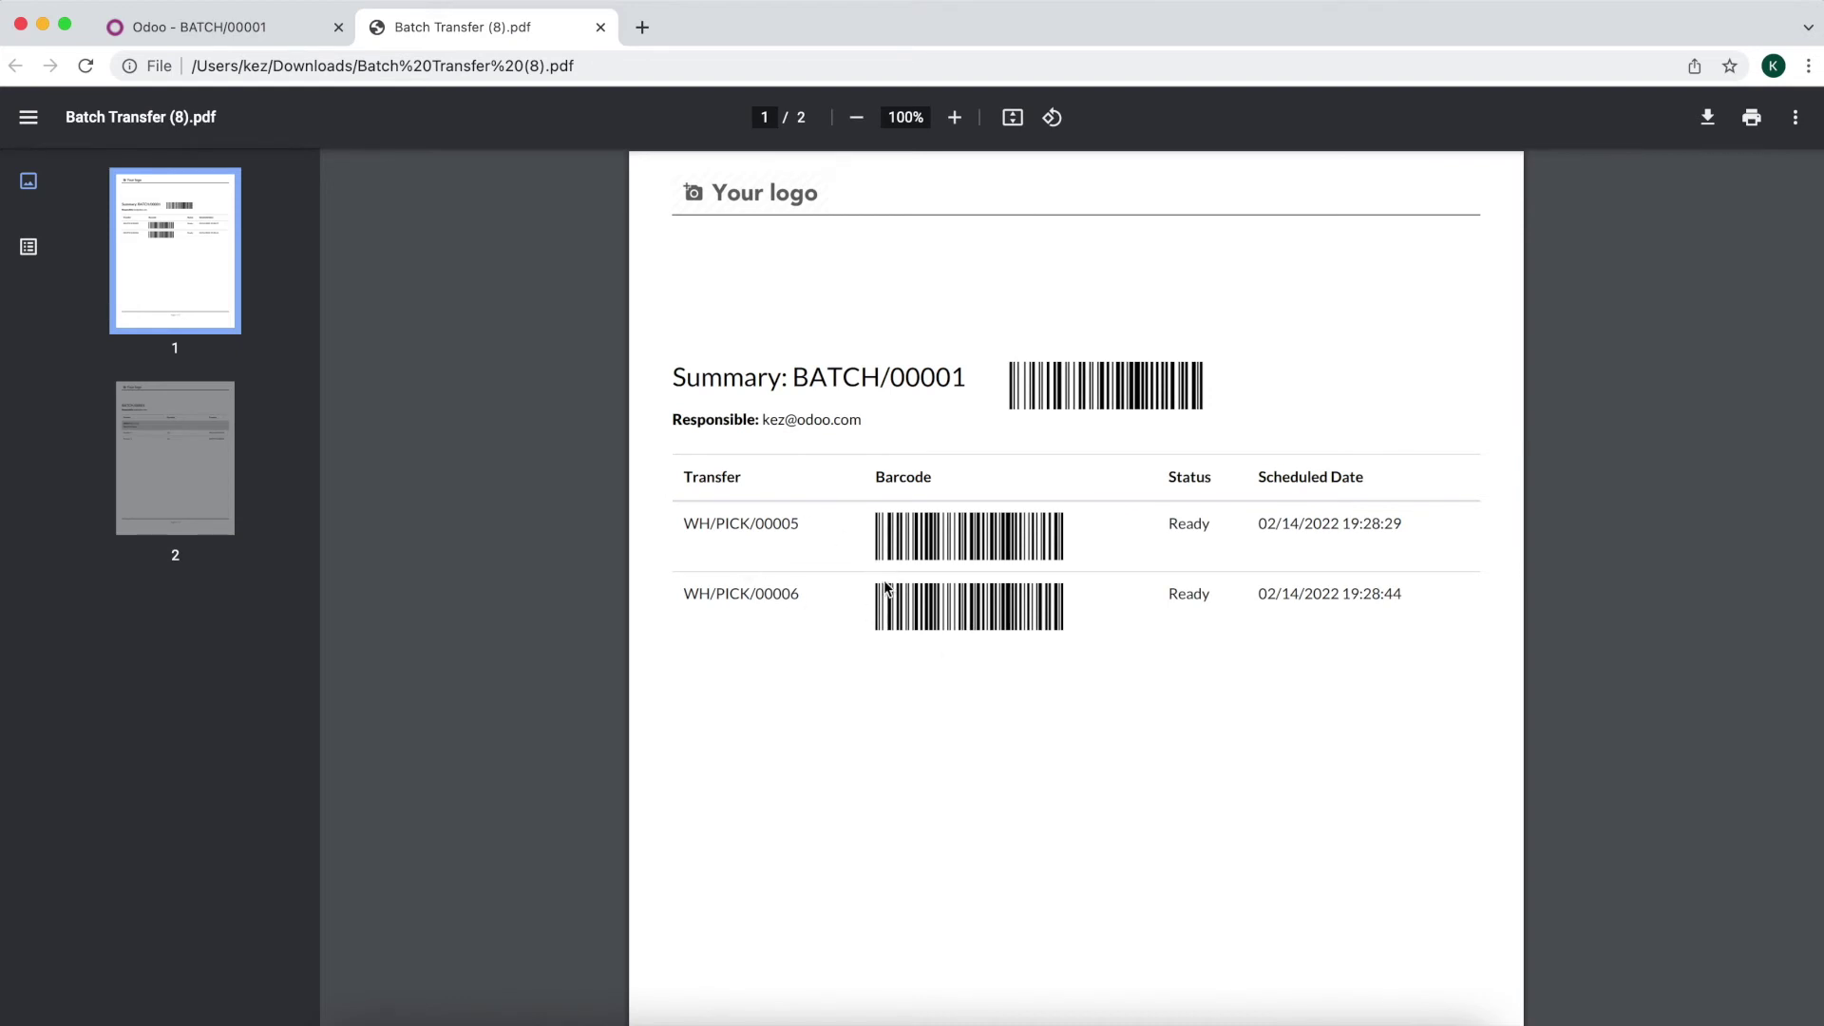
# - Check page 2's pick references and FROM WH/Stock line, then return to the BATCH/00001 tab
pyautogui.scroll(-10, 781, 623)
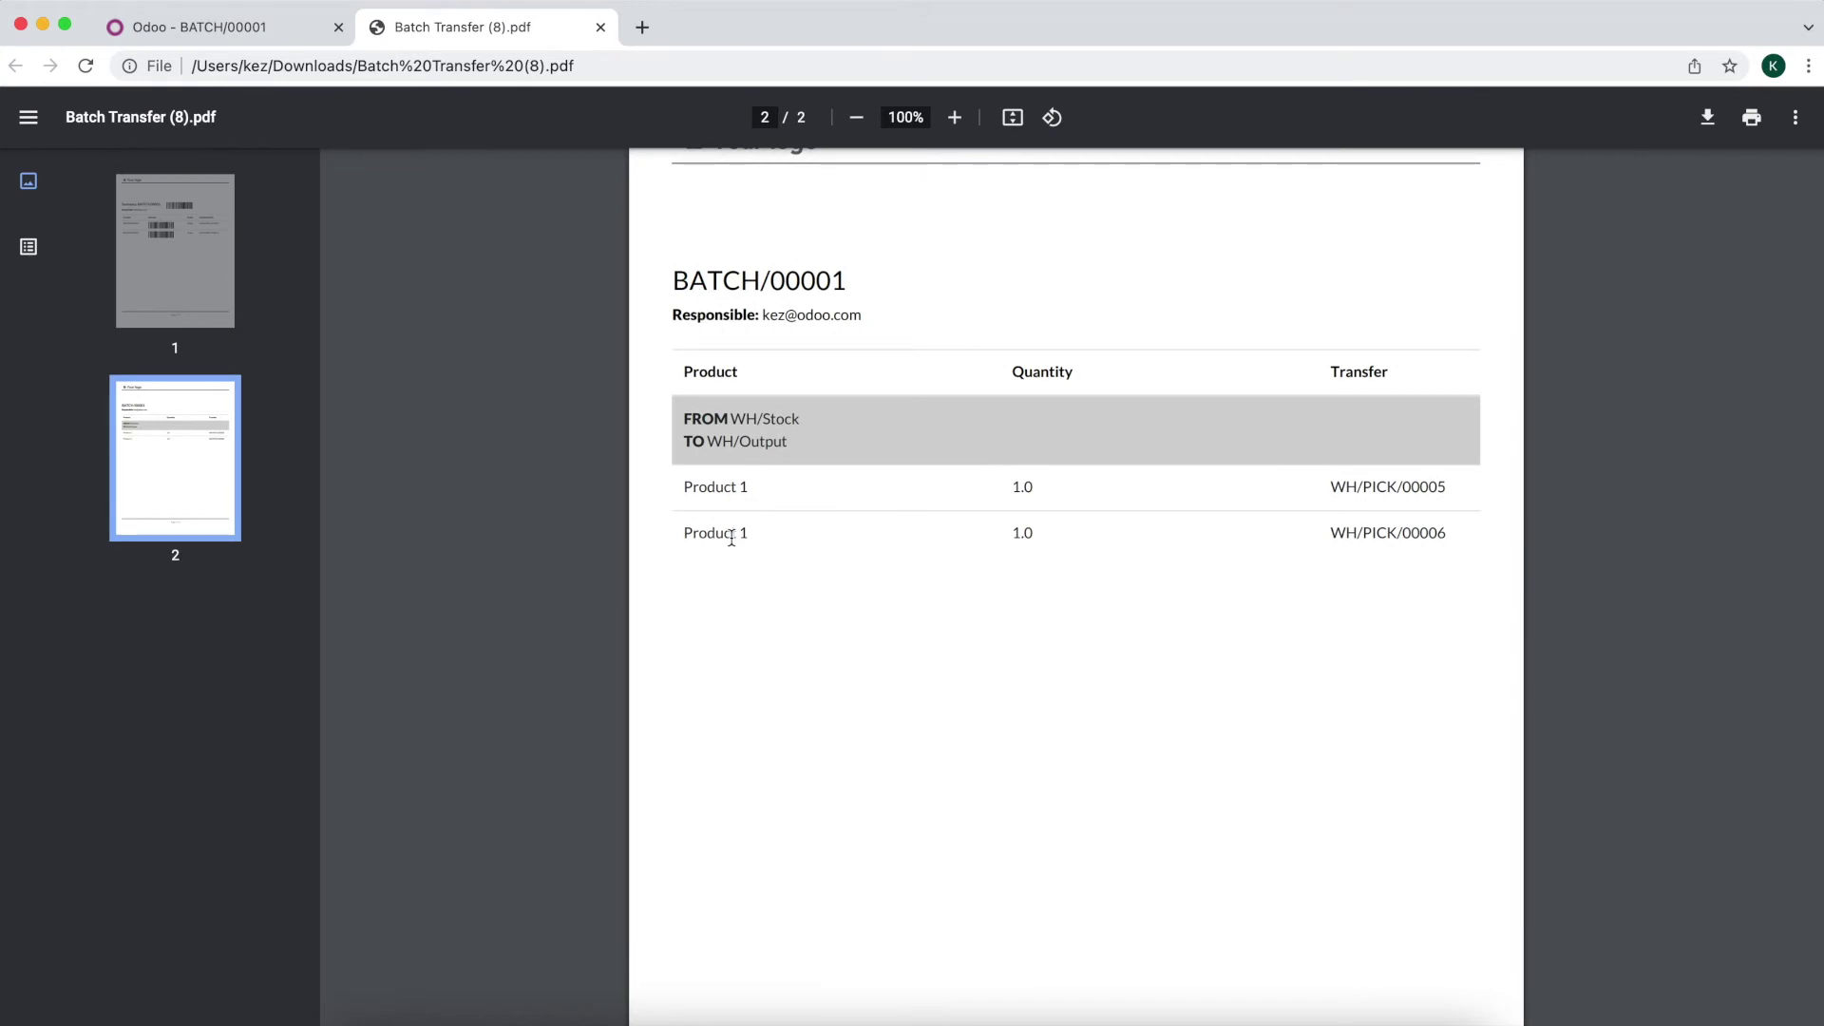
pyautogui.moveTo(1366, 486); pyautogui.dragTo(1458, 490)
pyautogui.click(1368, 538)
pyautogui.doubleClick(1368, 539)
pyautogui.click(1087, 606)
pyautogui.moveTo(704, 421); pyautogui.dragTo(791, 443)
pyautogui.click(758, 505)
pyautogui.click(236, 35)
# - Validate BATCH/00001 so both transfers are done, and return to the Inventory Overview
pyautogui.click(362, 192)
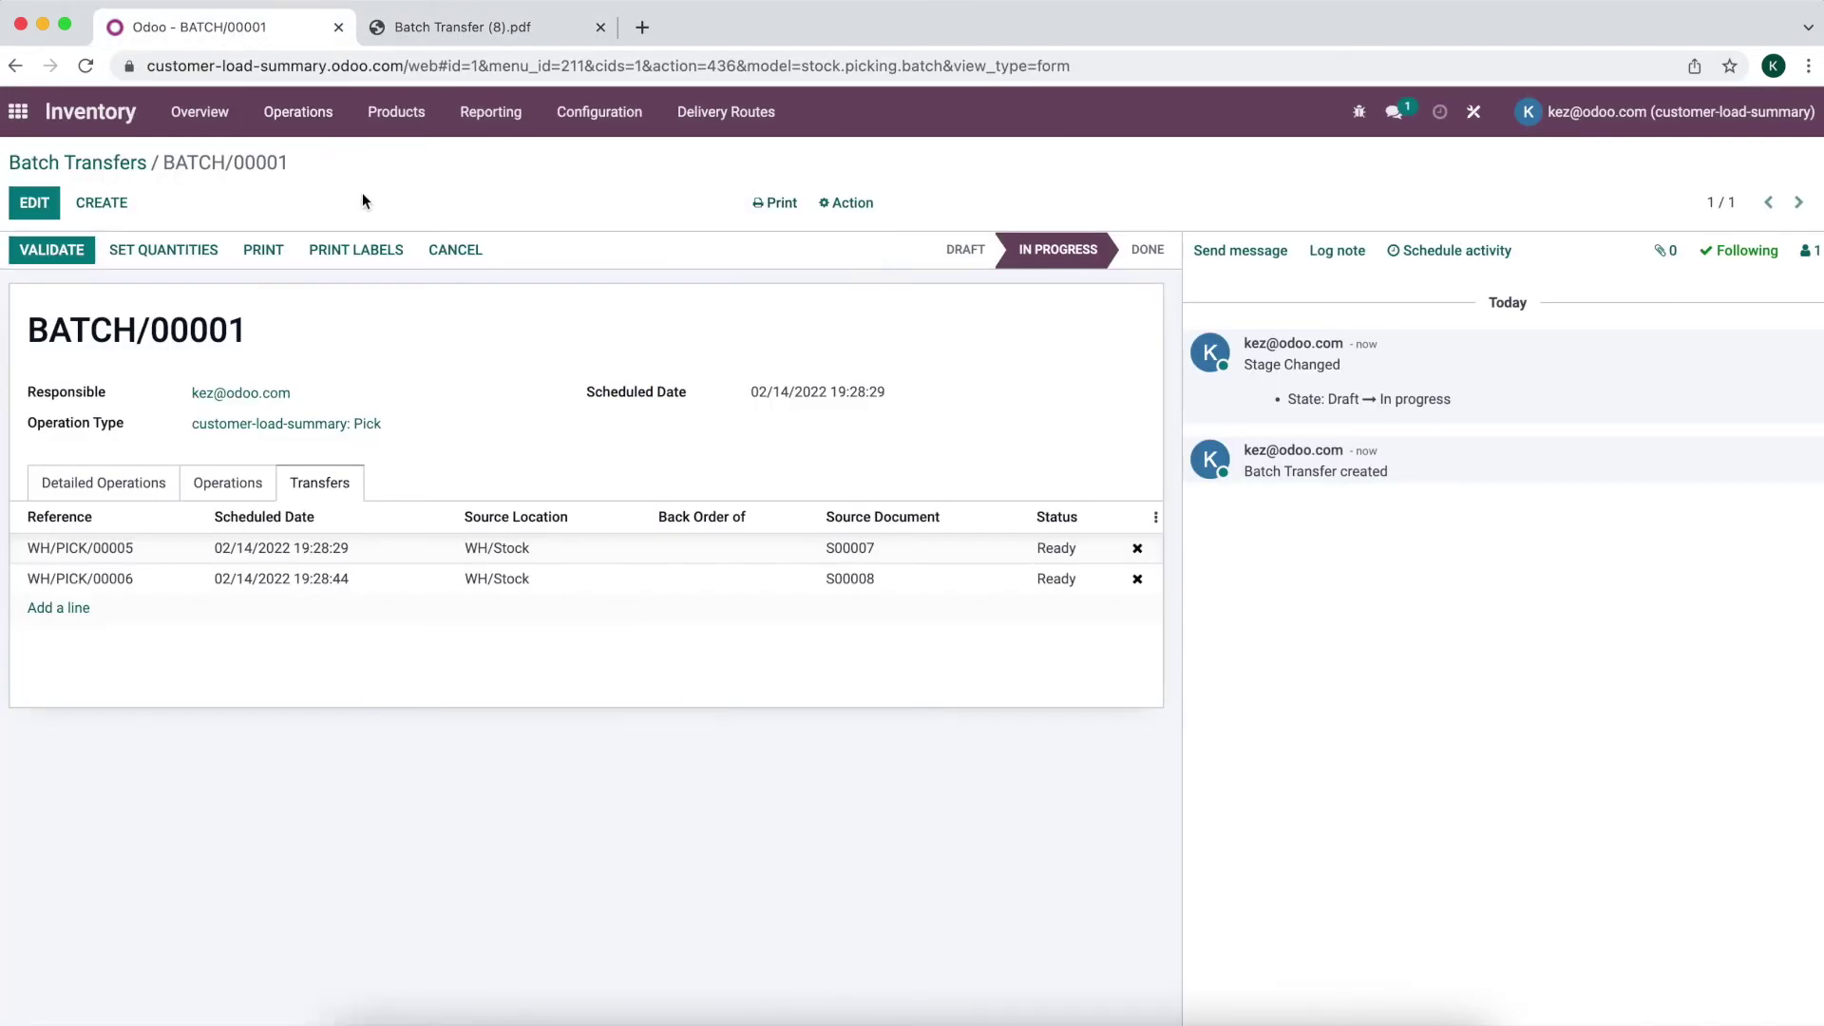
pyautogui.click(86, 250)
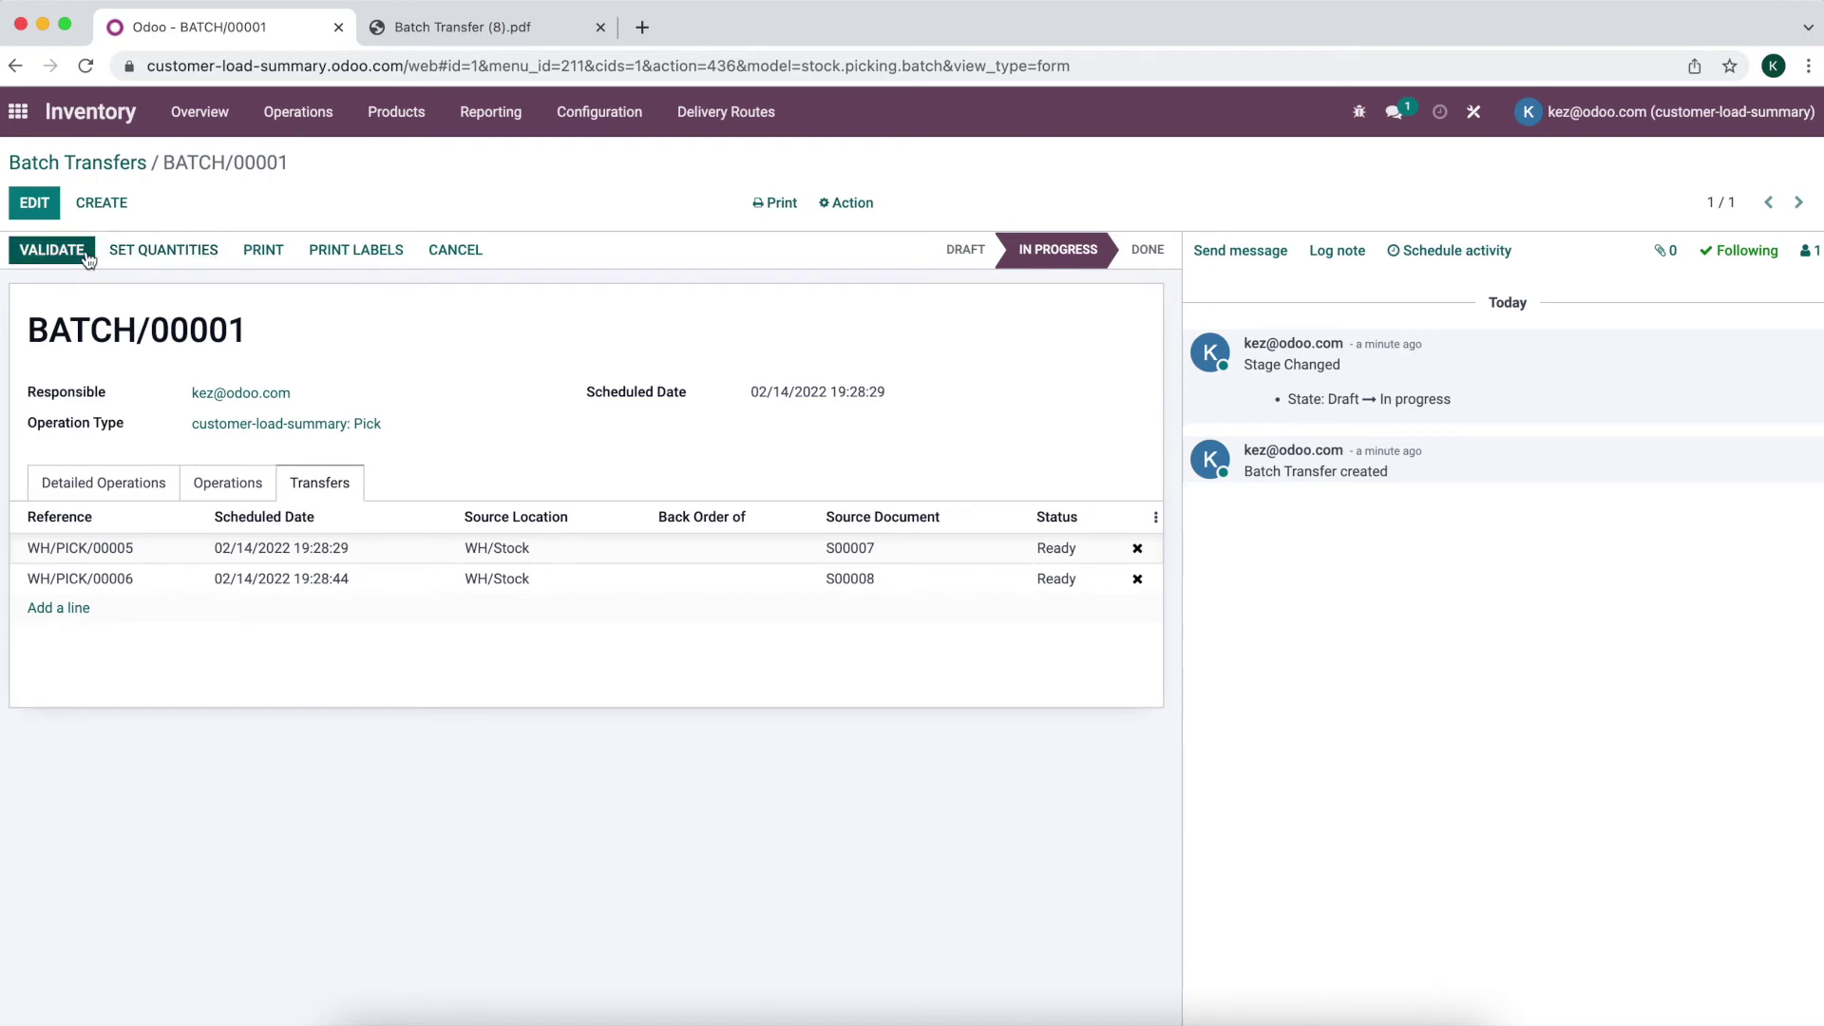
pyautogui.click(116, 112)
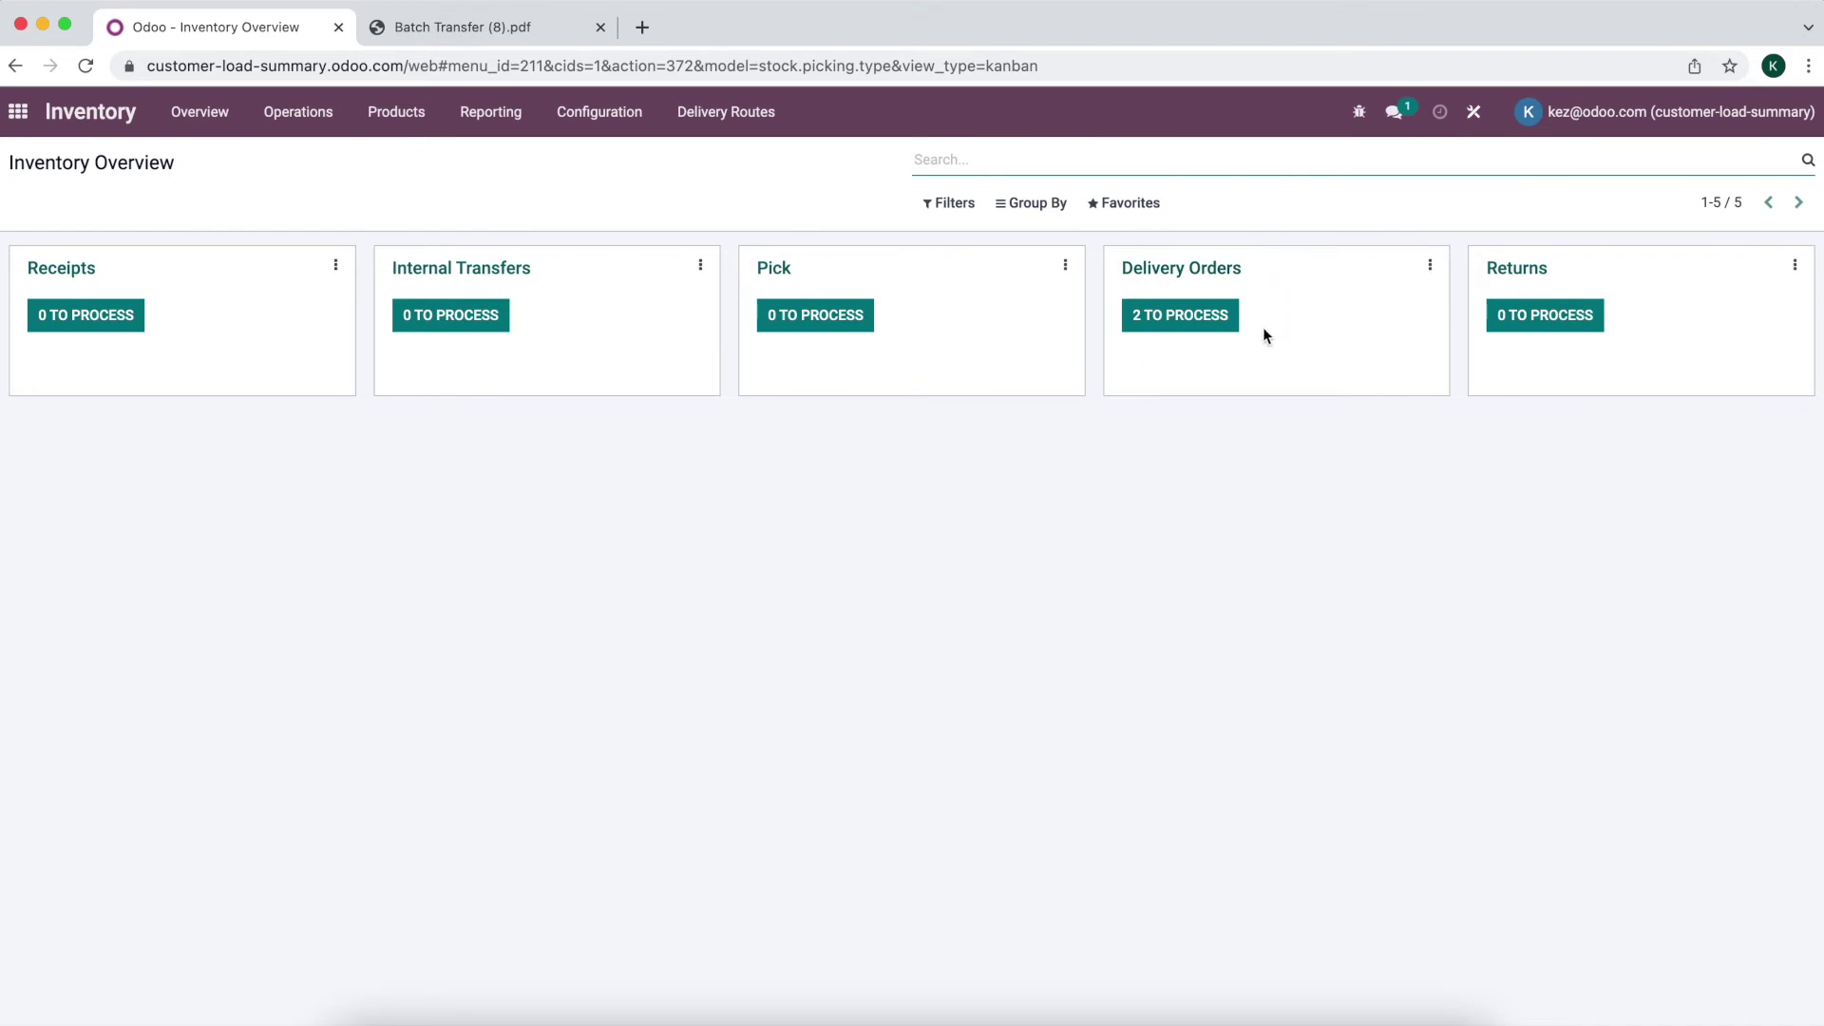
# - List the ready delivery orders grouped by Delivery Route with group M1 expanded
pyautogui.click(1189, 325)
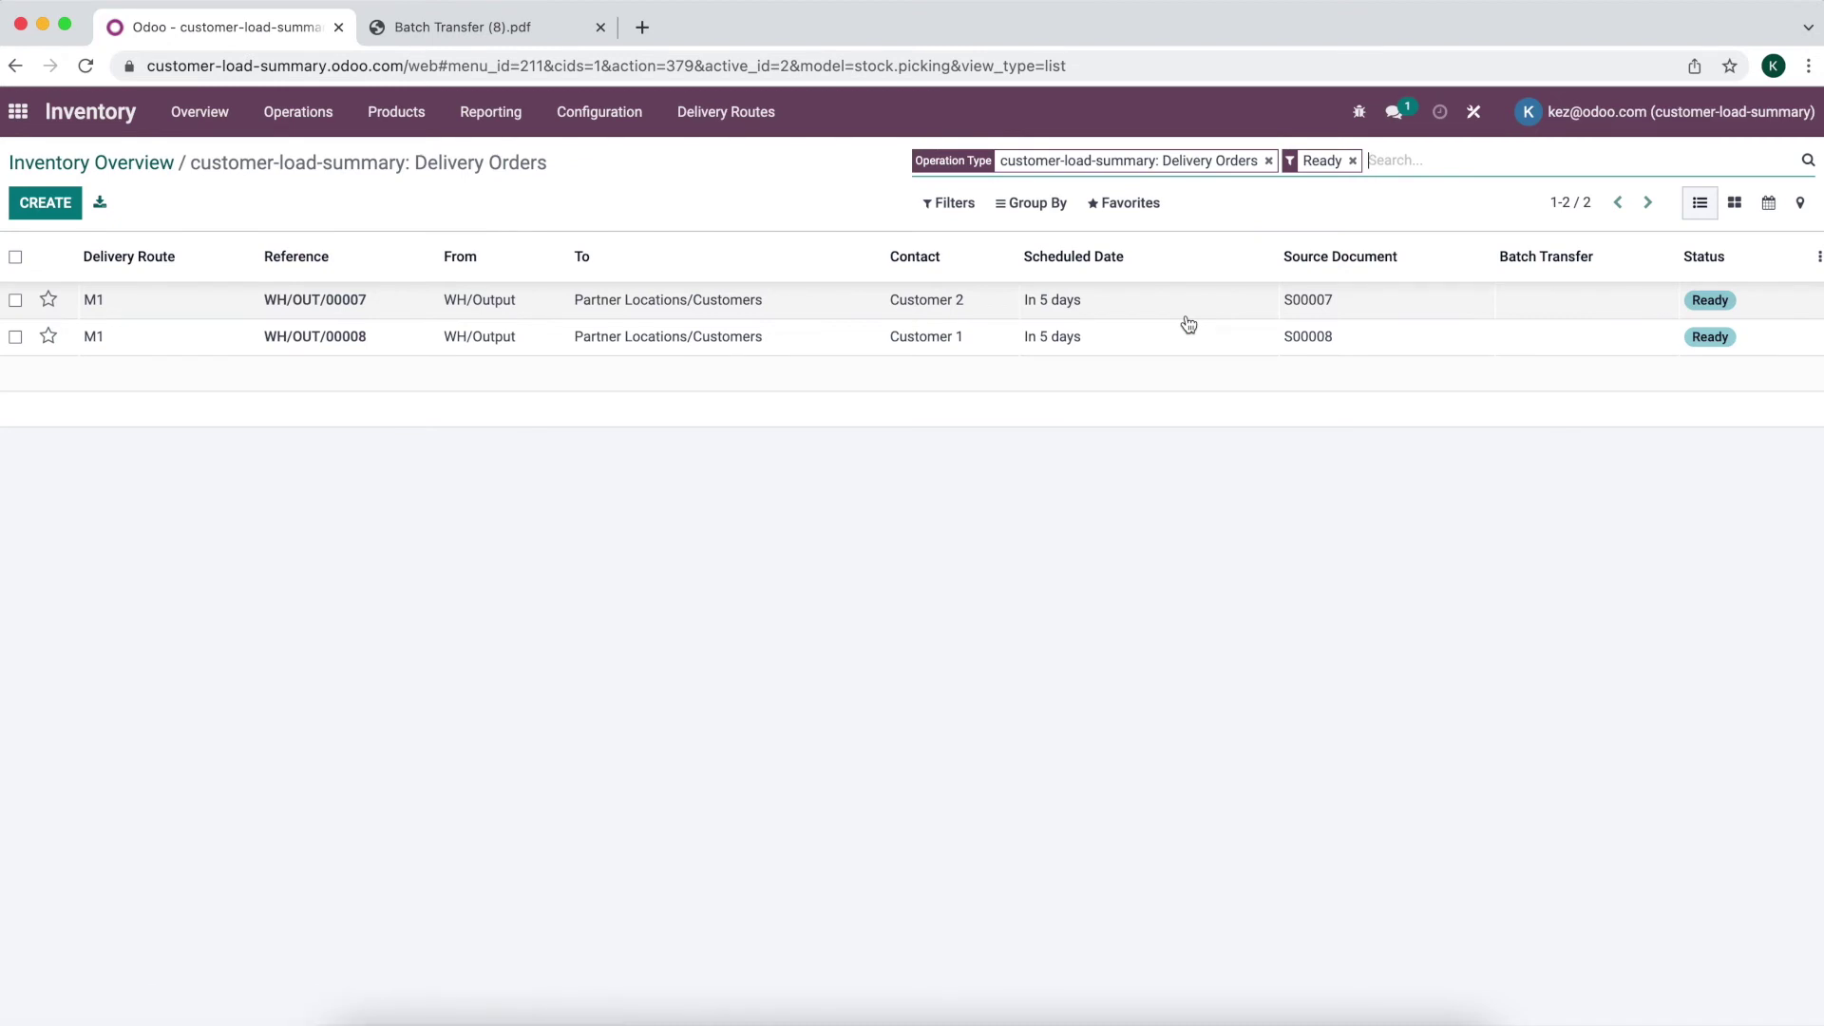
pyautogui.click(1033, 203)
pyautogui.click(1050, 240)
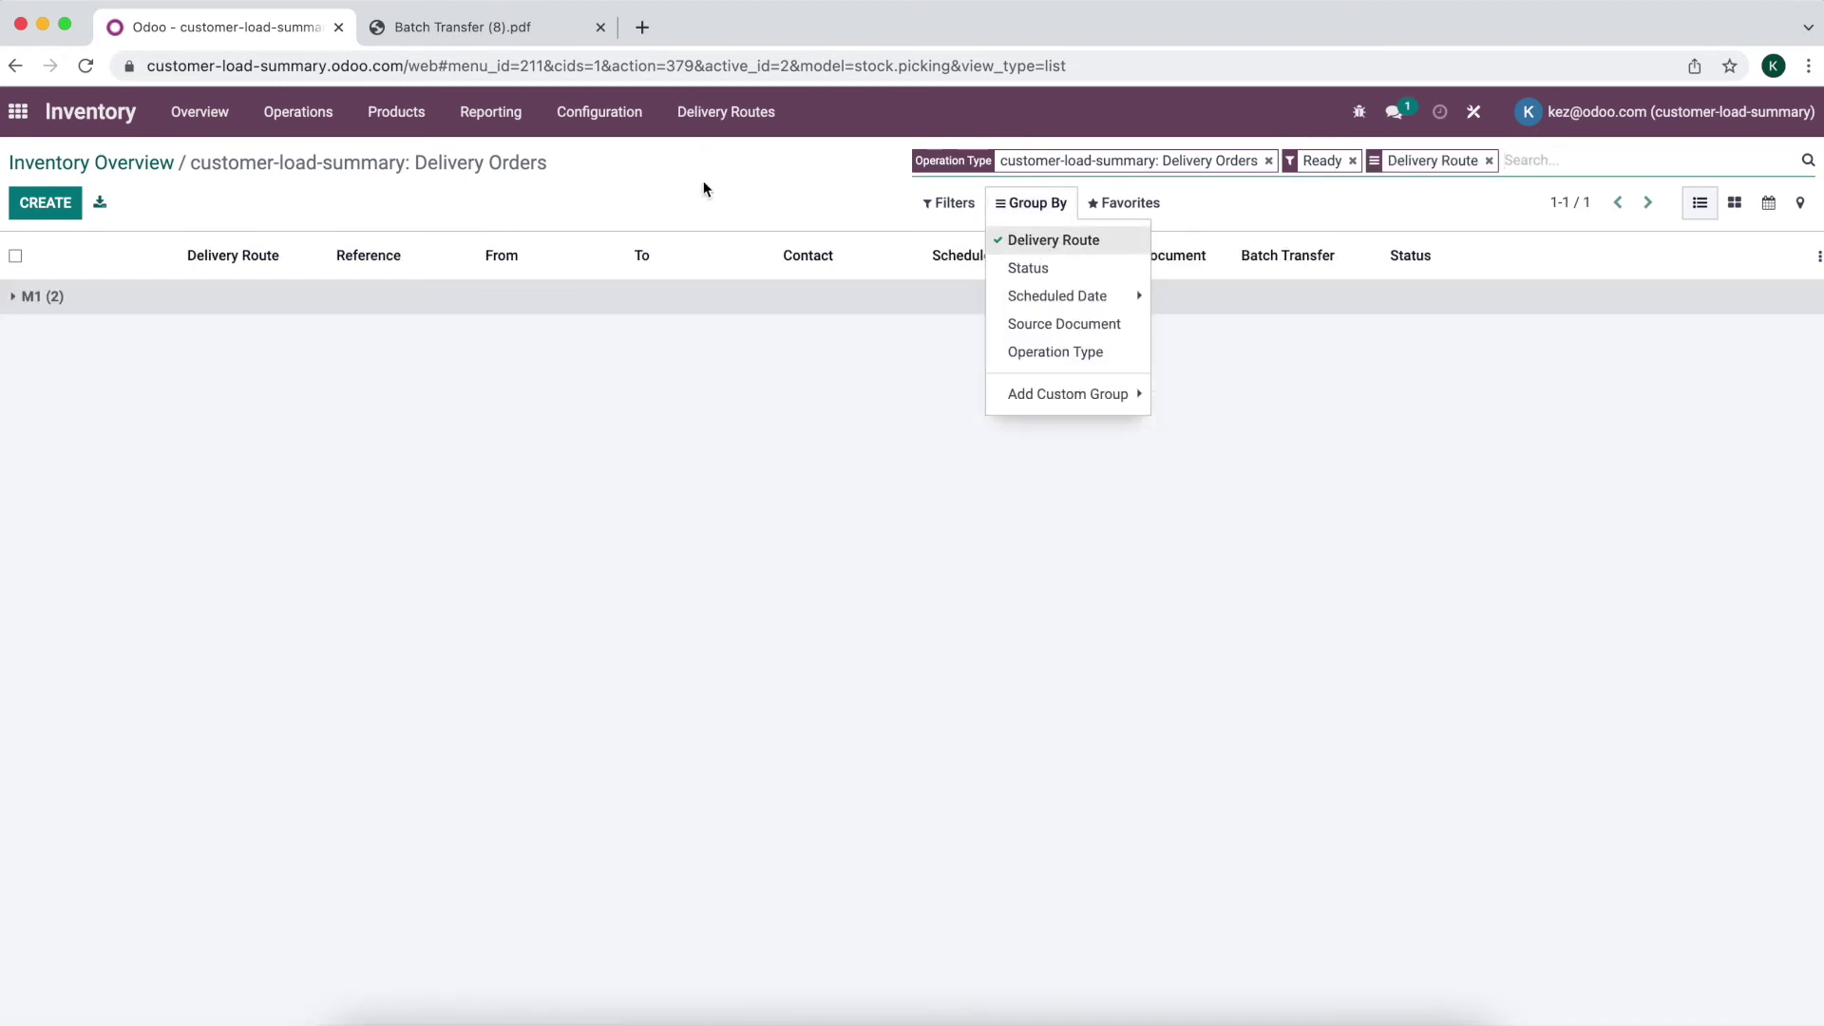
pyautogui.click(703, 180)
pyautogui.click(656, 295)
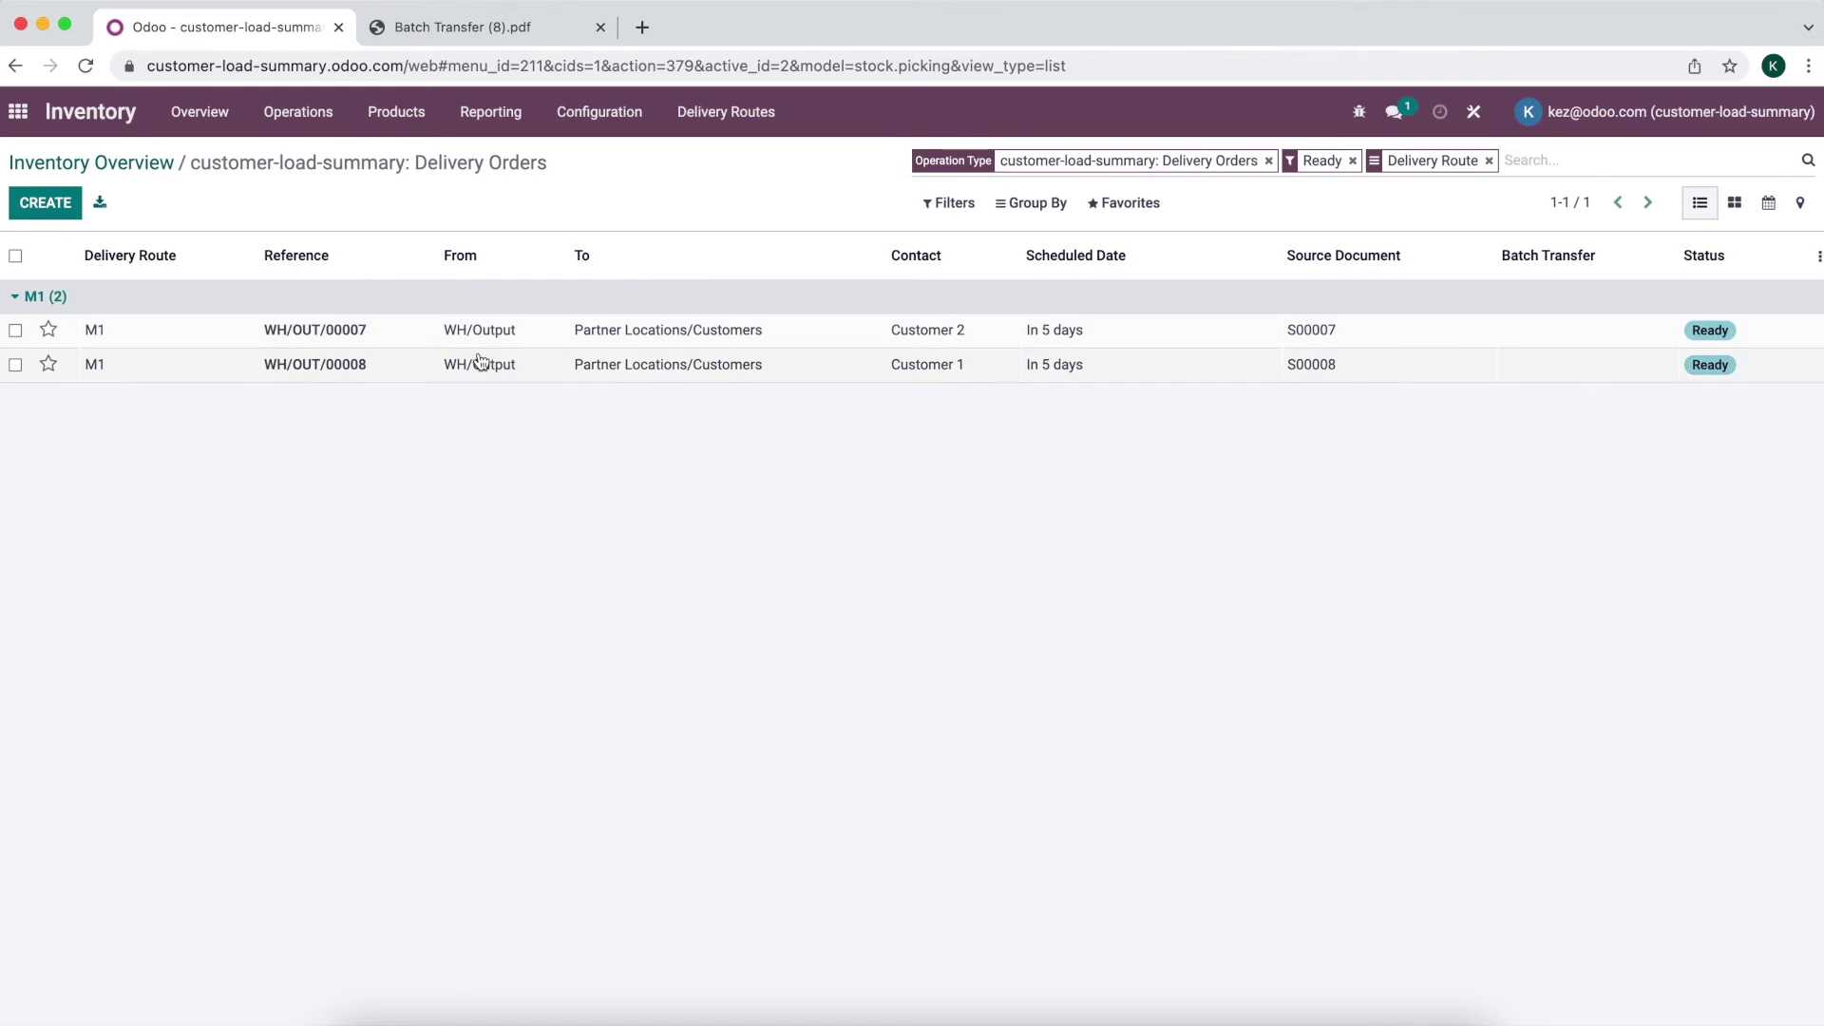
# - Select both M1 orders WH/OUT/00007 and WH/OUT/00008 and open the Action menu
pyautogui.click(15, 256)
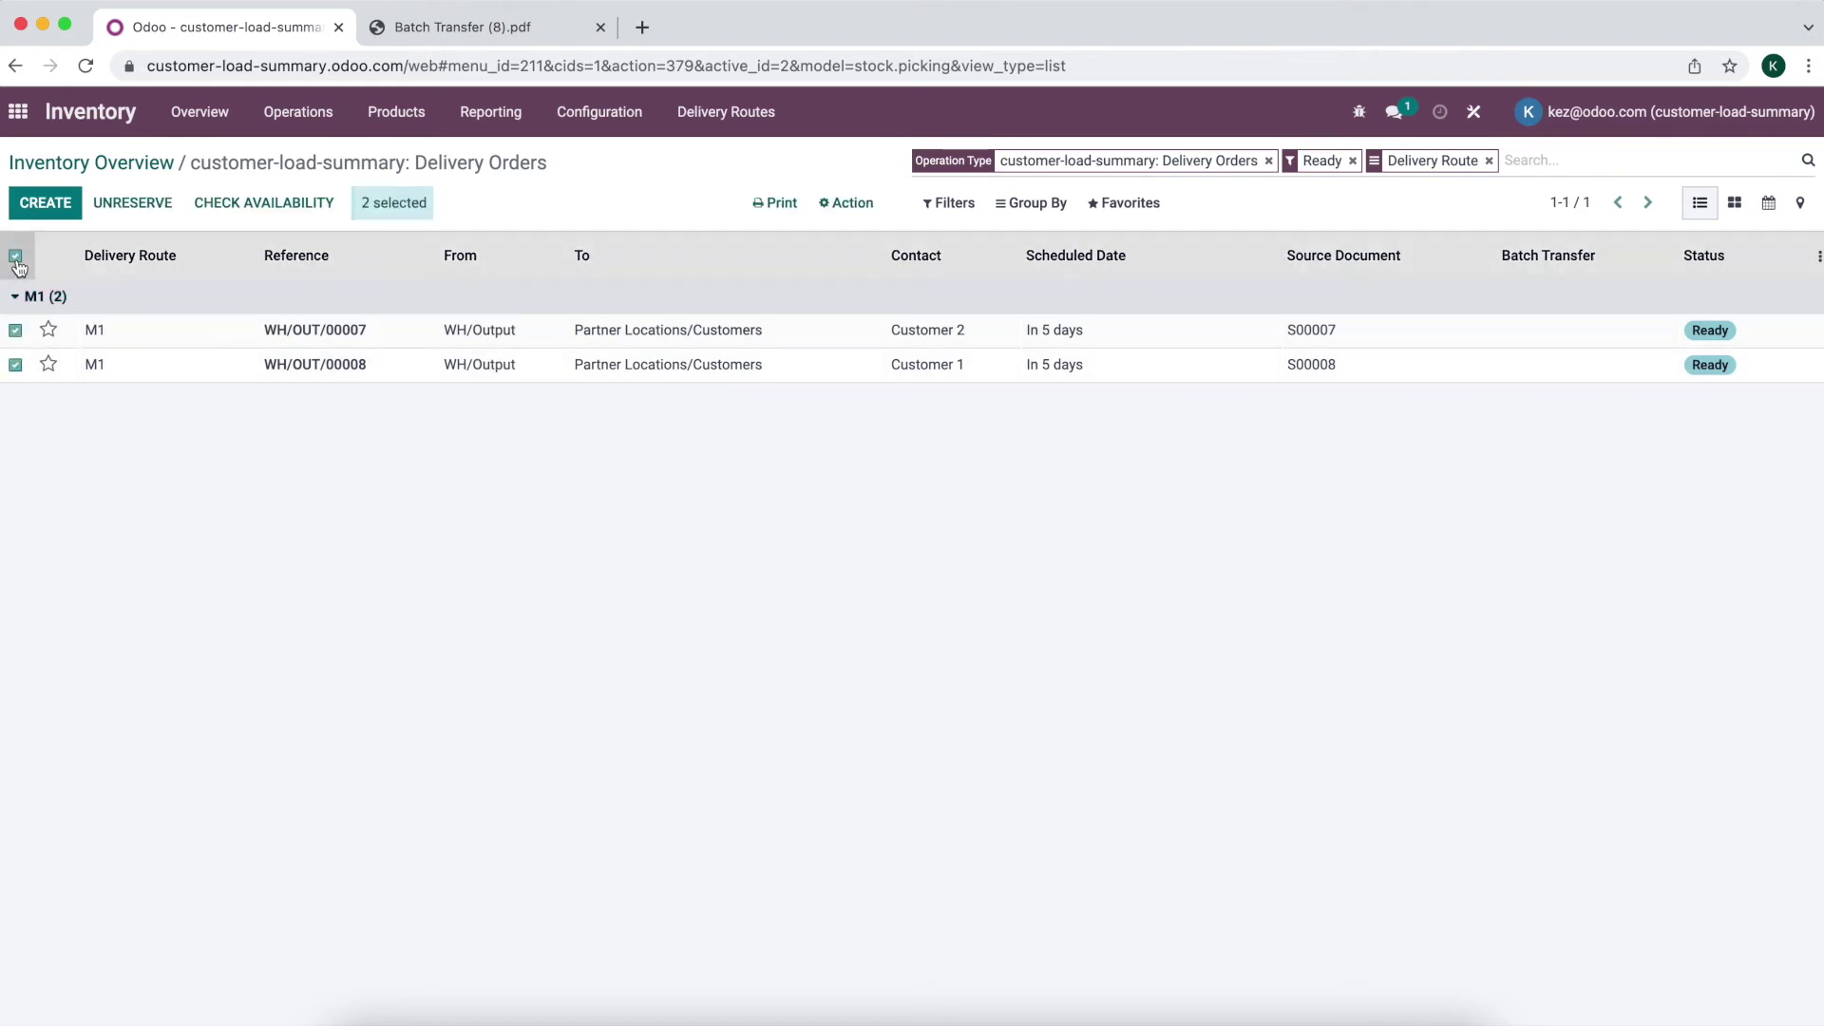
pyautogui.click(15, 257)
pyautogui.click(16, 257)
pyautogui.click(844, 205)
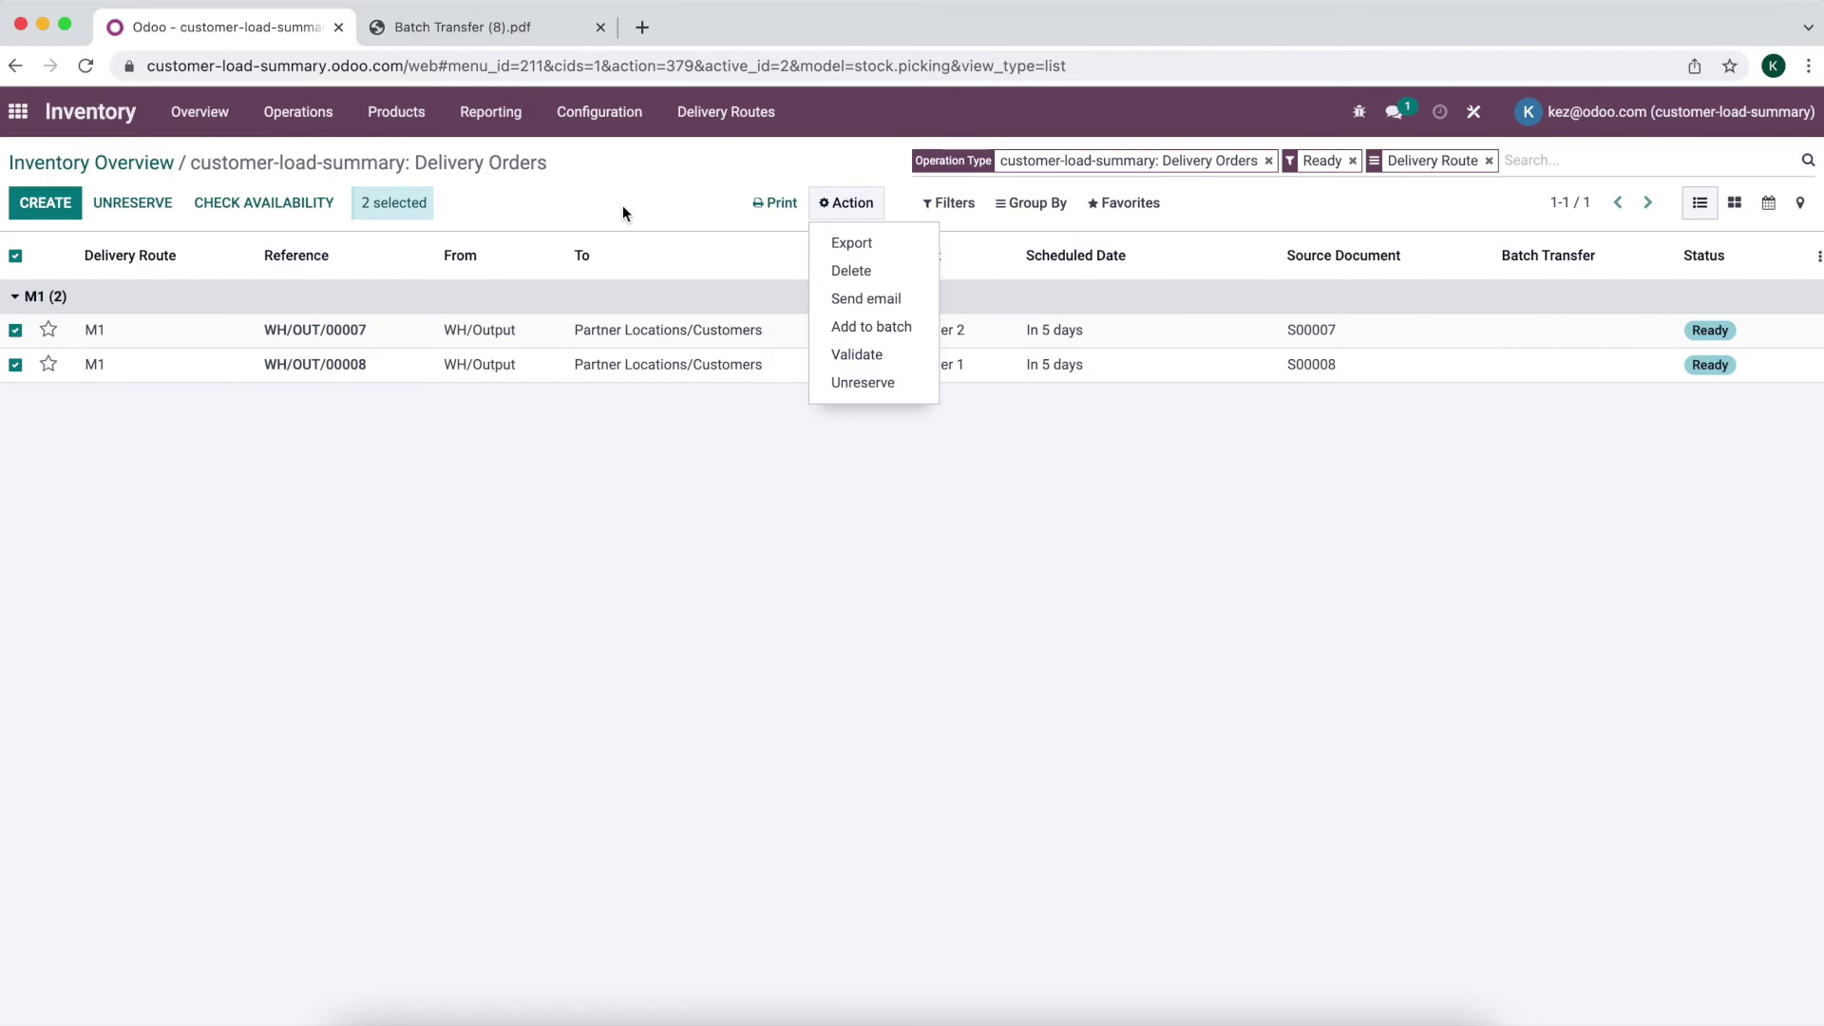
# - Add both orders to a new batch transfer with the current user as Responsible
pyautogui.click(884, 327)
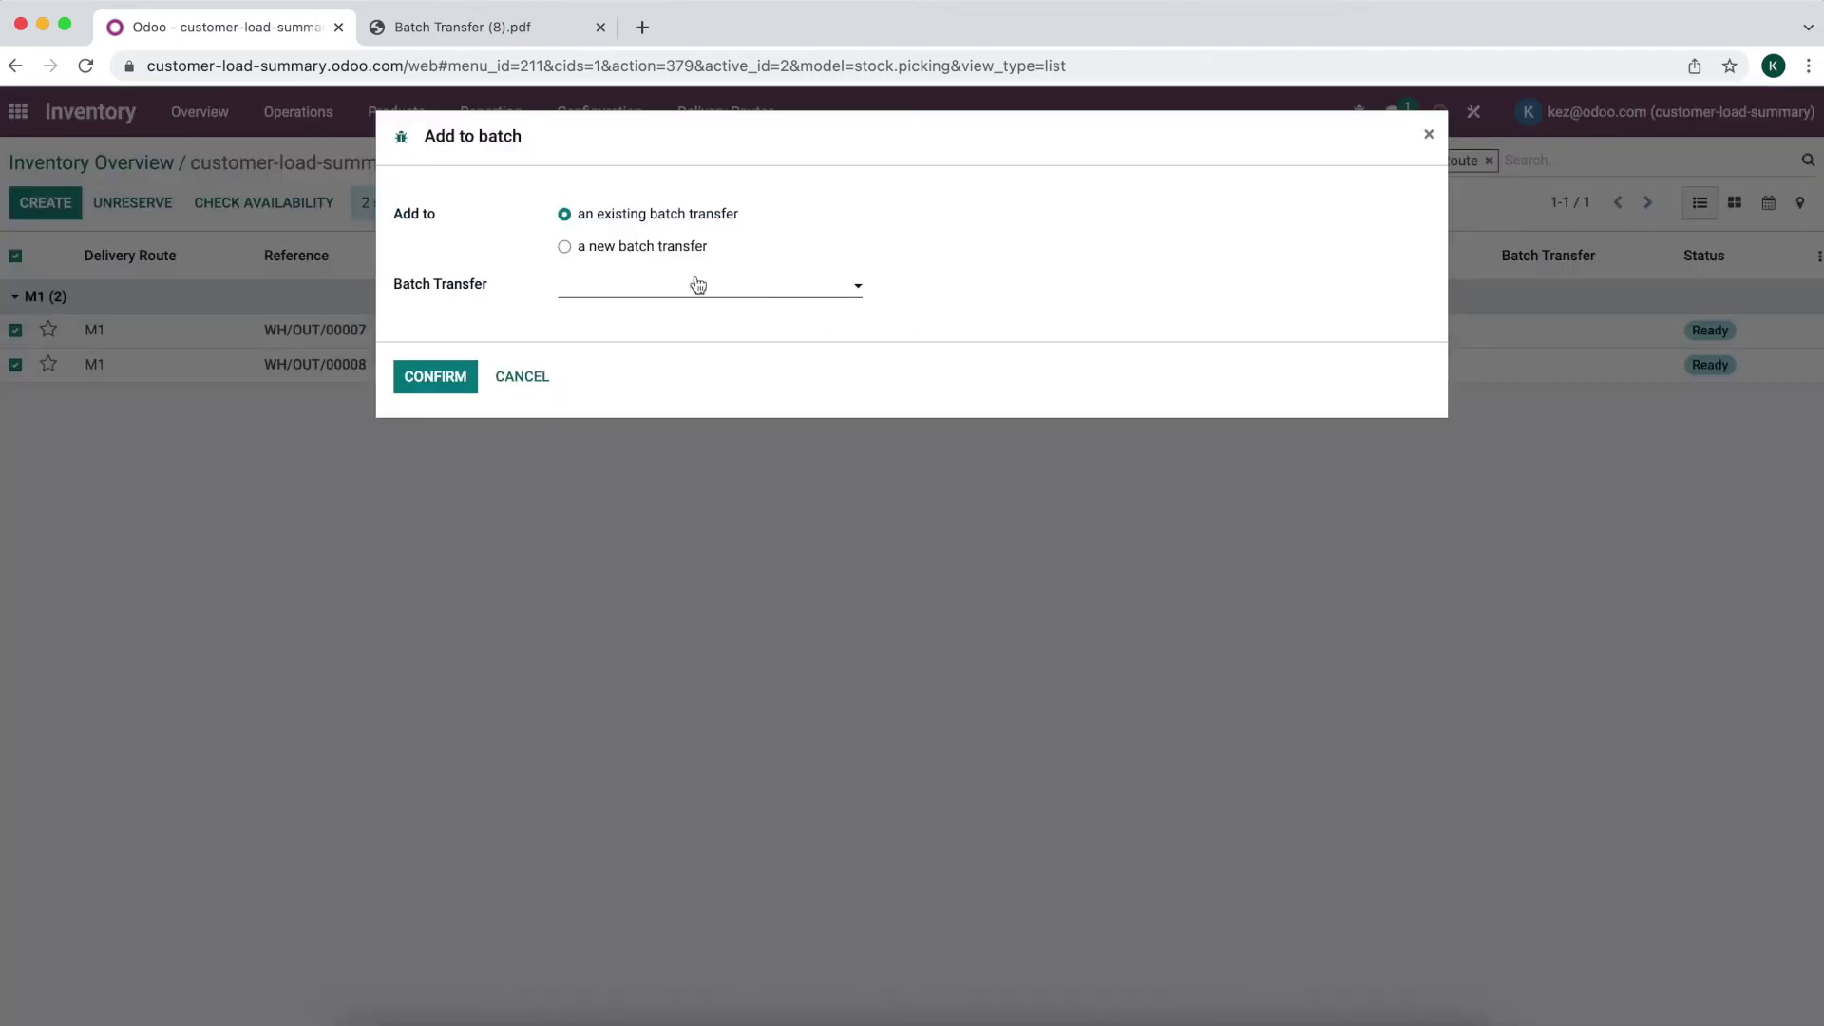
pyautogui.click(642, 249)
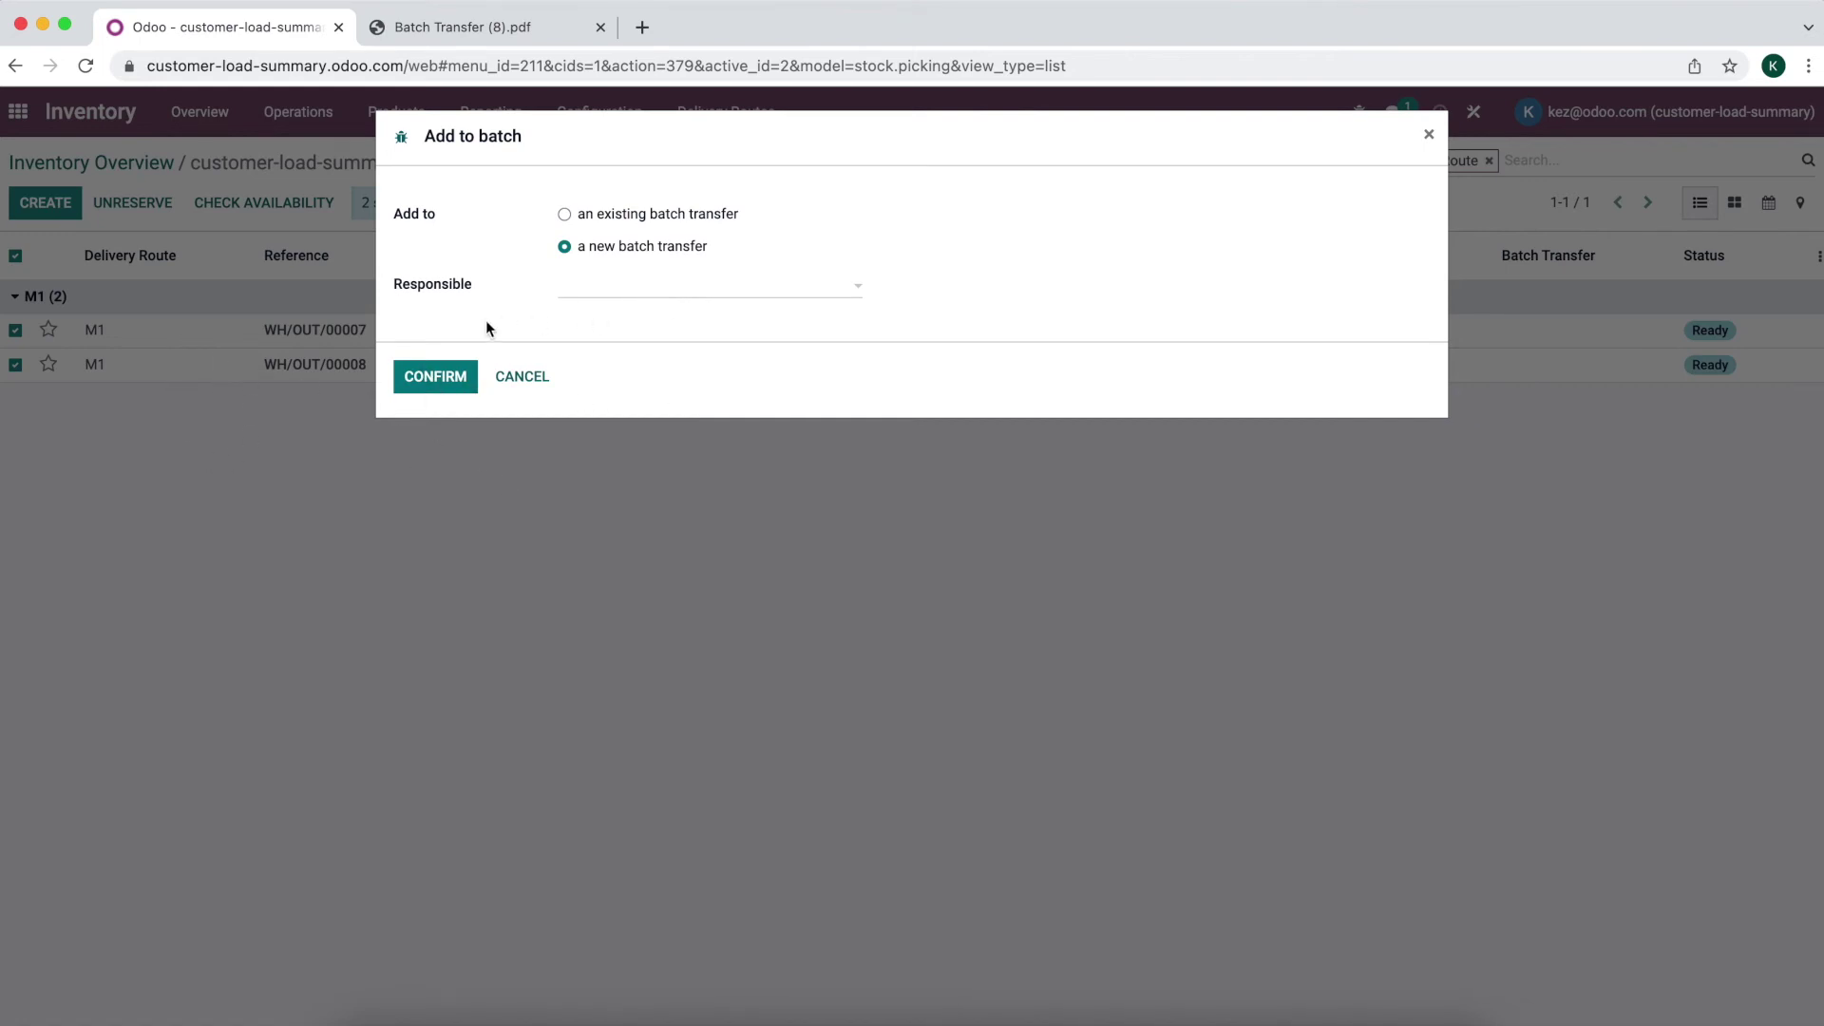
pyautogui.click(587, 297)
pyautogui.click(593, 317)
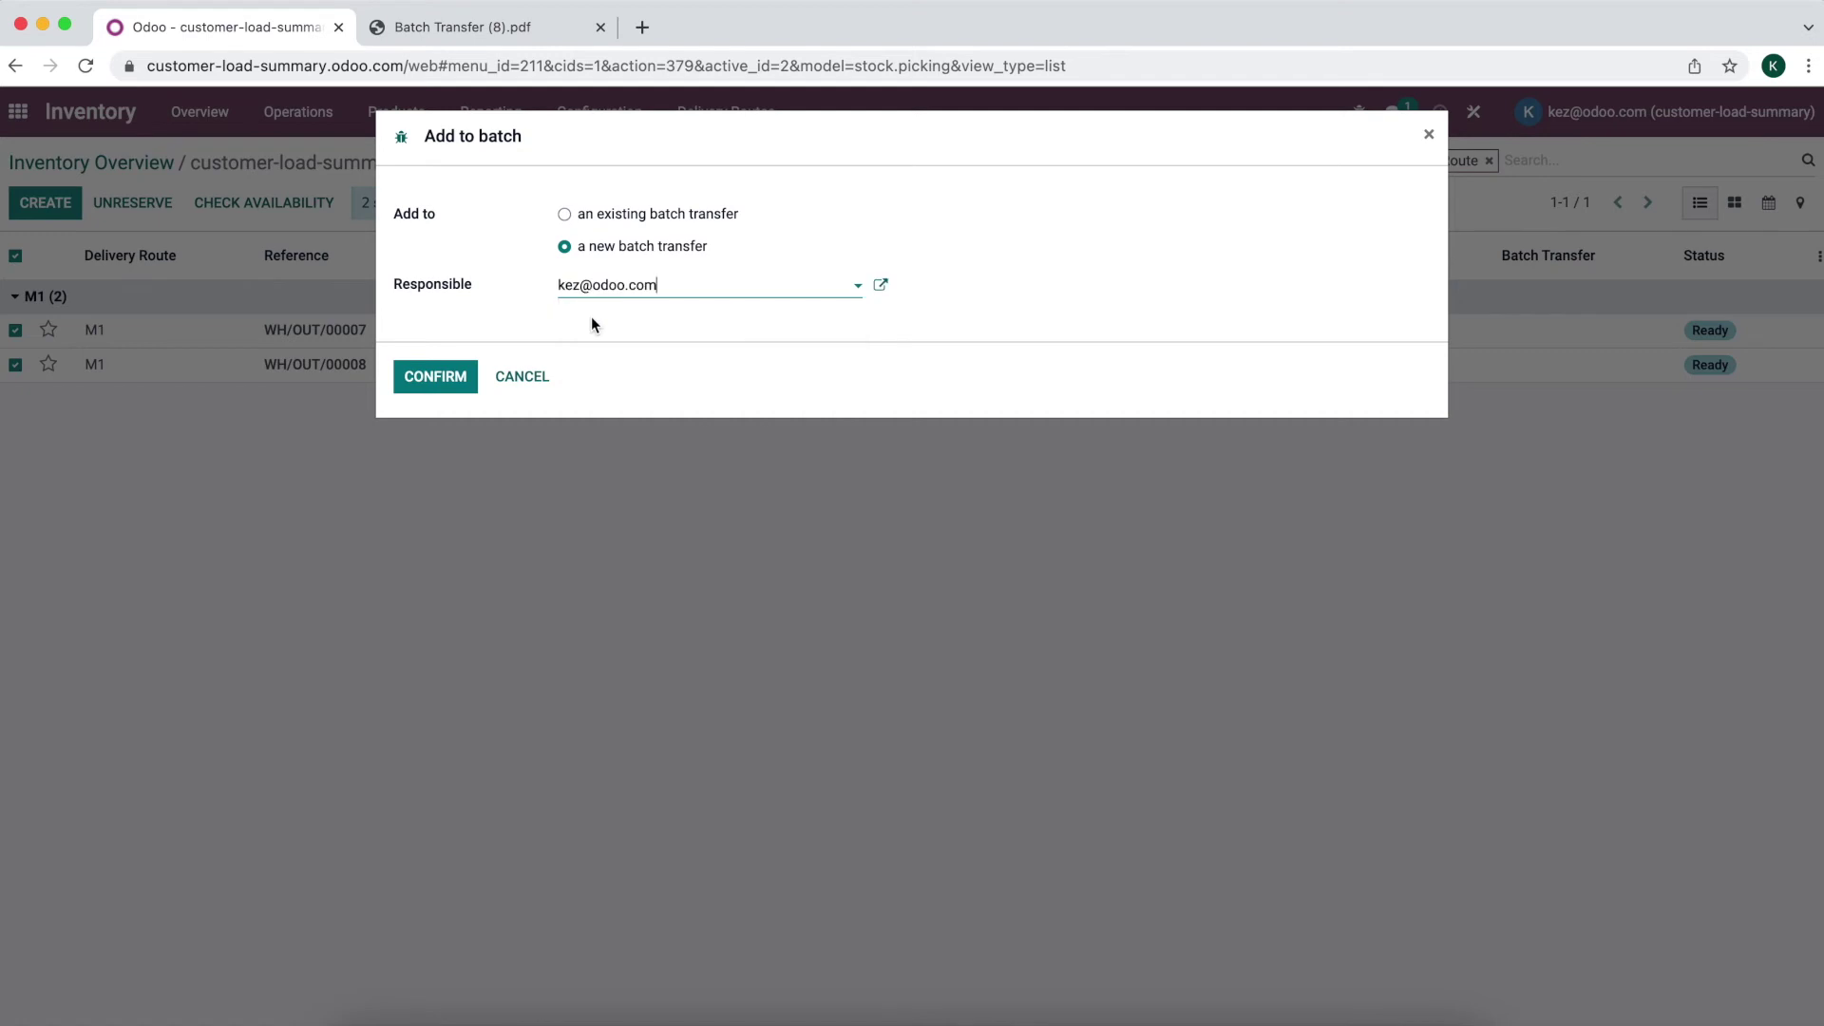
pyautogui.click(452, 384)
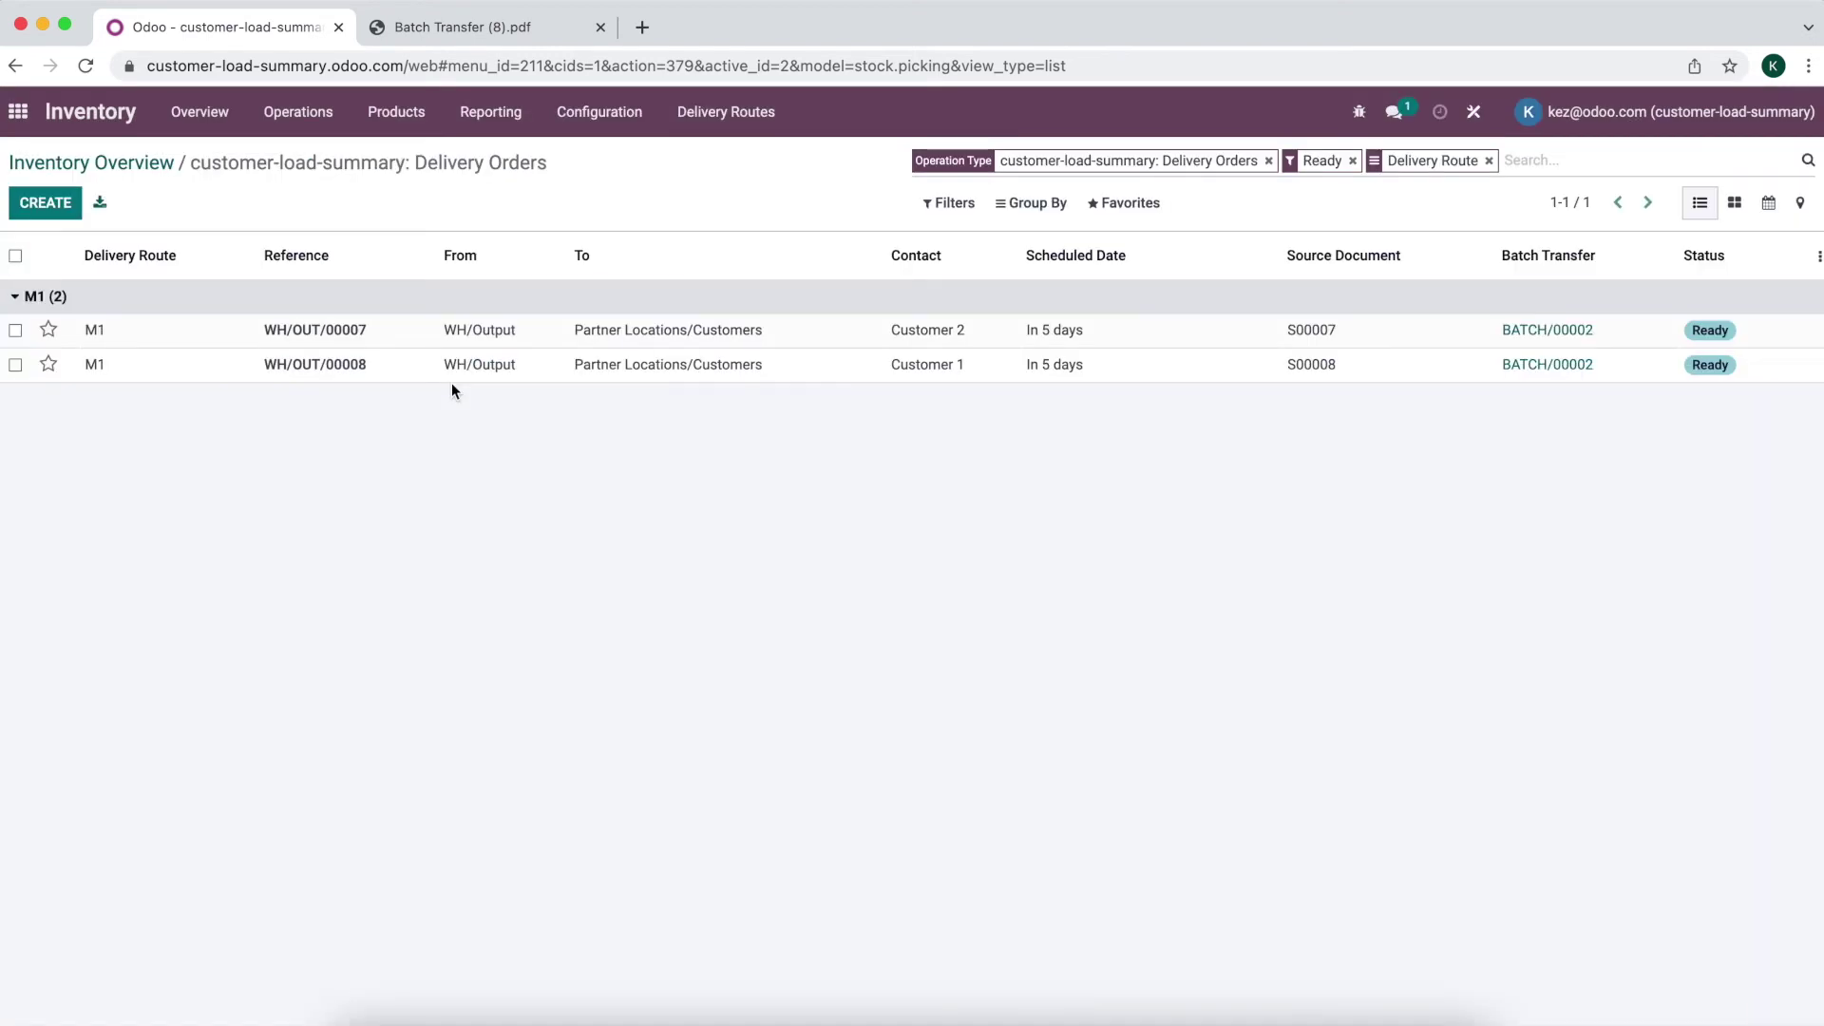
# - Open the new BATCH/00002 from the Batch Transfers list
pyautogui.click(297, 111)
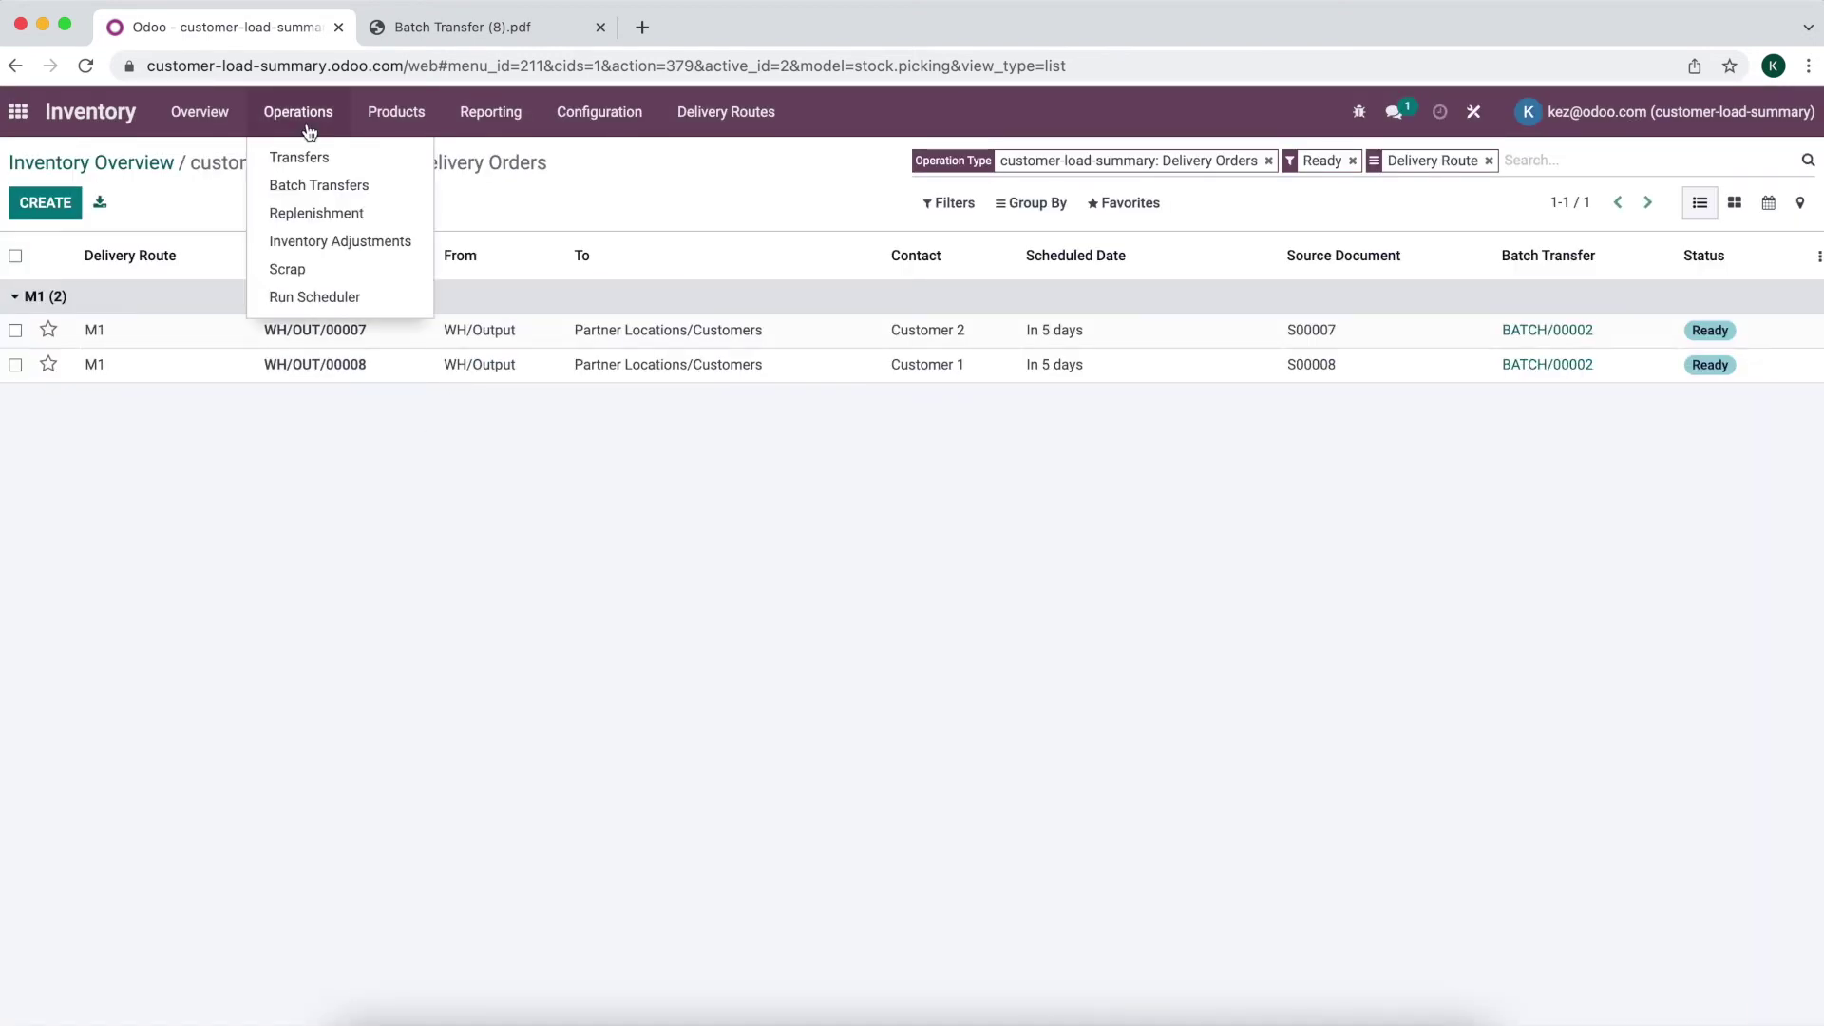
pyautogui.click(306, 181)
pyautogui.click(325, 302)
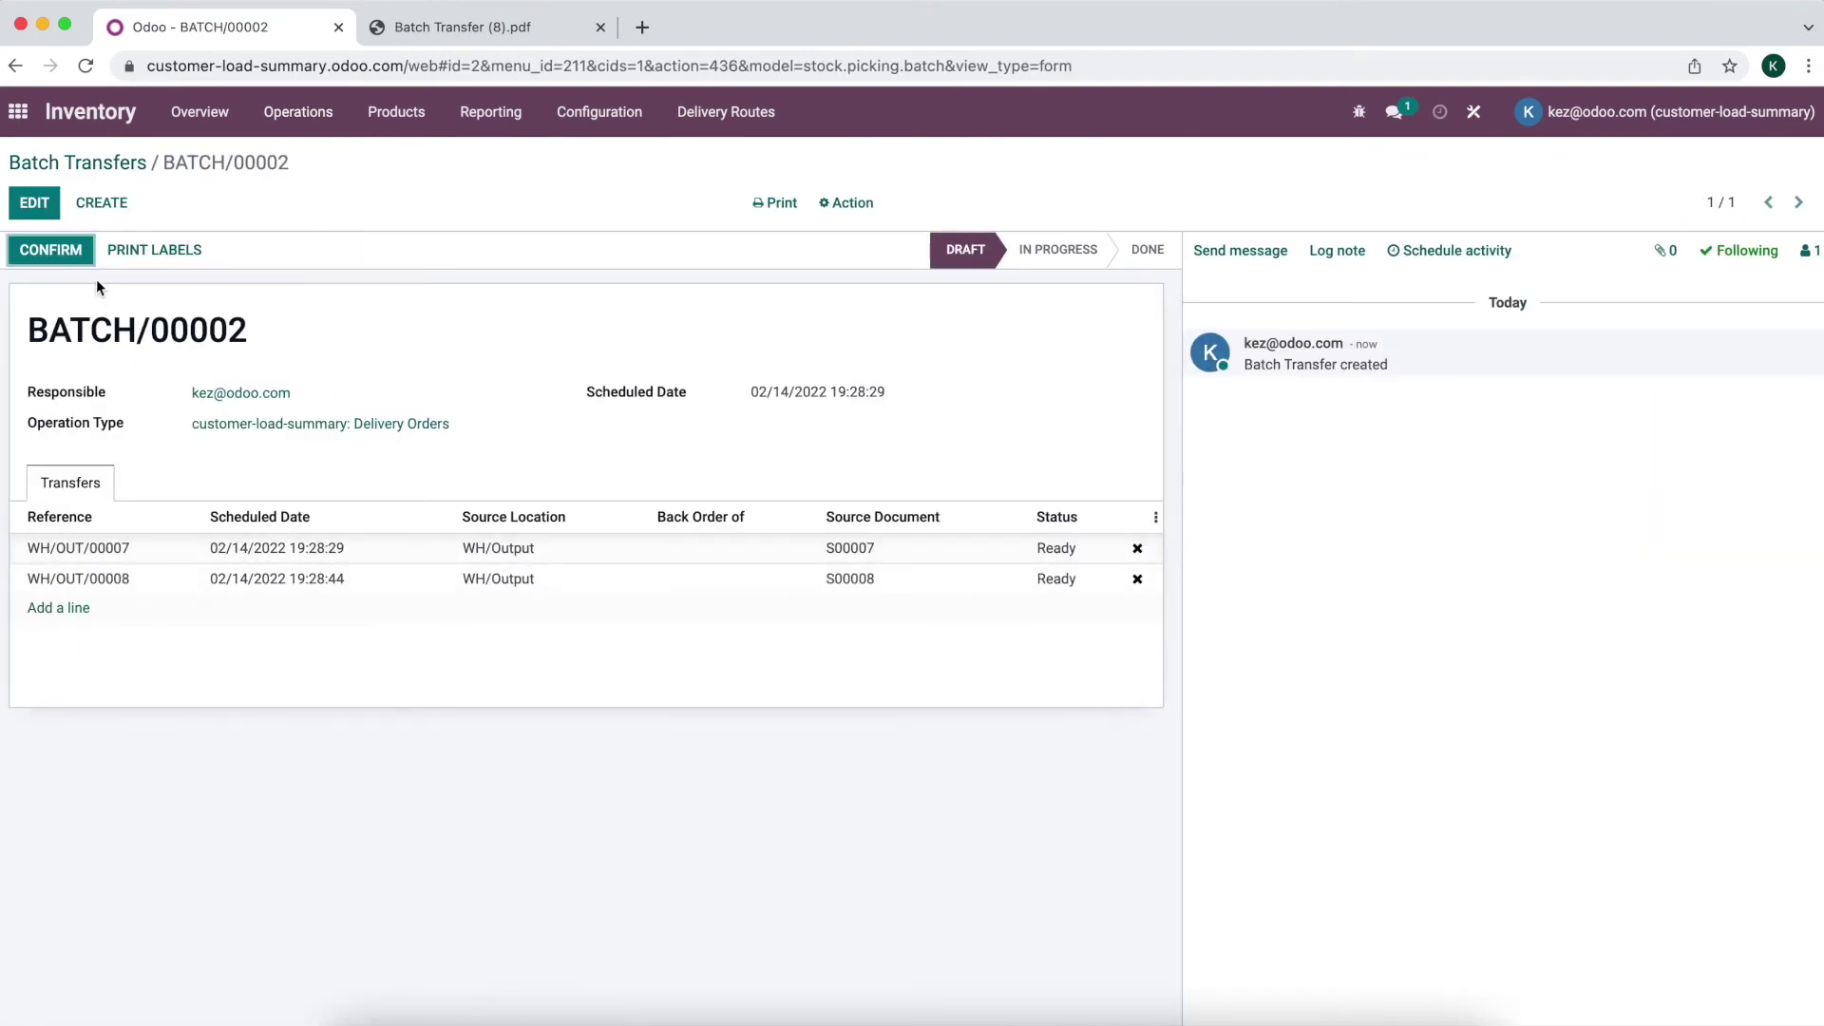
# - Edit BATCH/00002 and confirm it, moving it to In Progress
pyautogui.click(34, 202)
pyautogui.moveTo(180, 587); pyautogui.dragTo(196, 470)
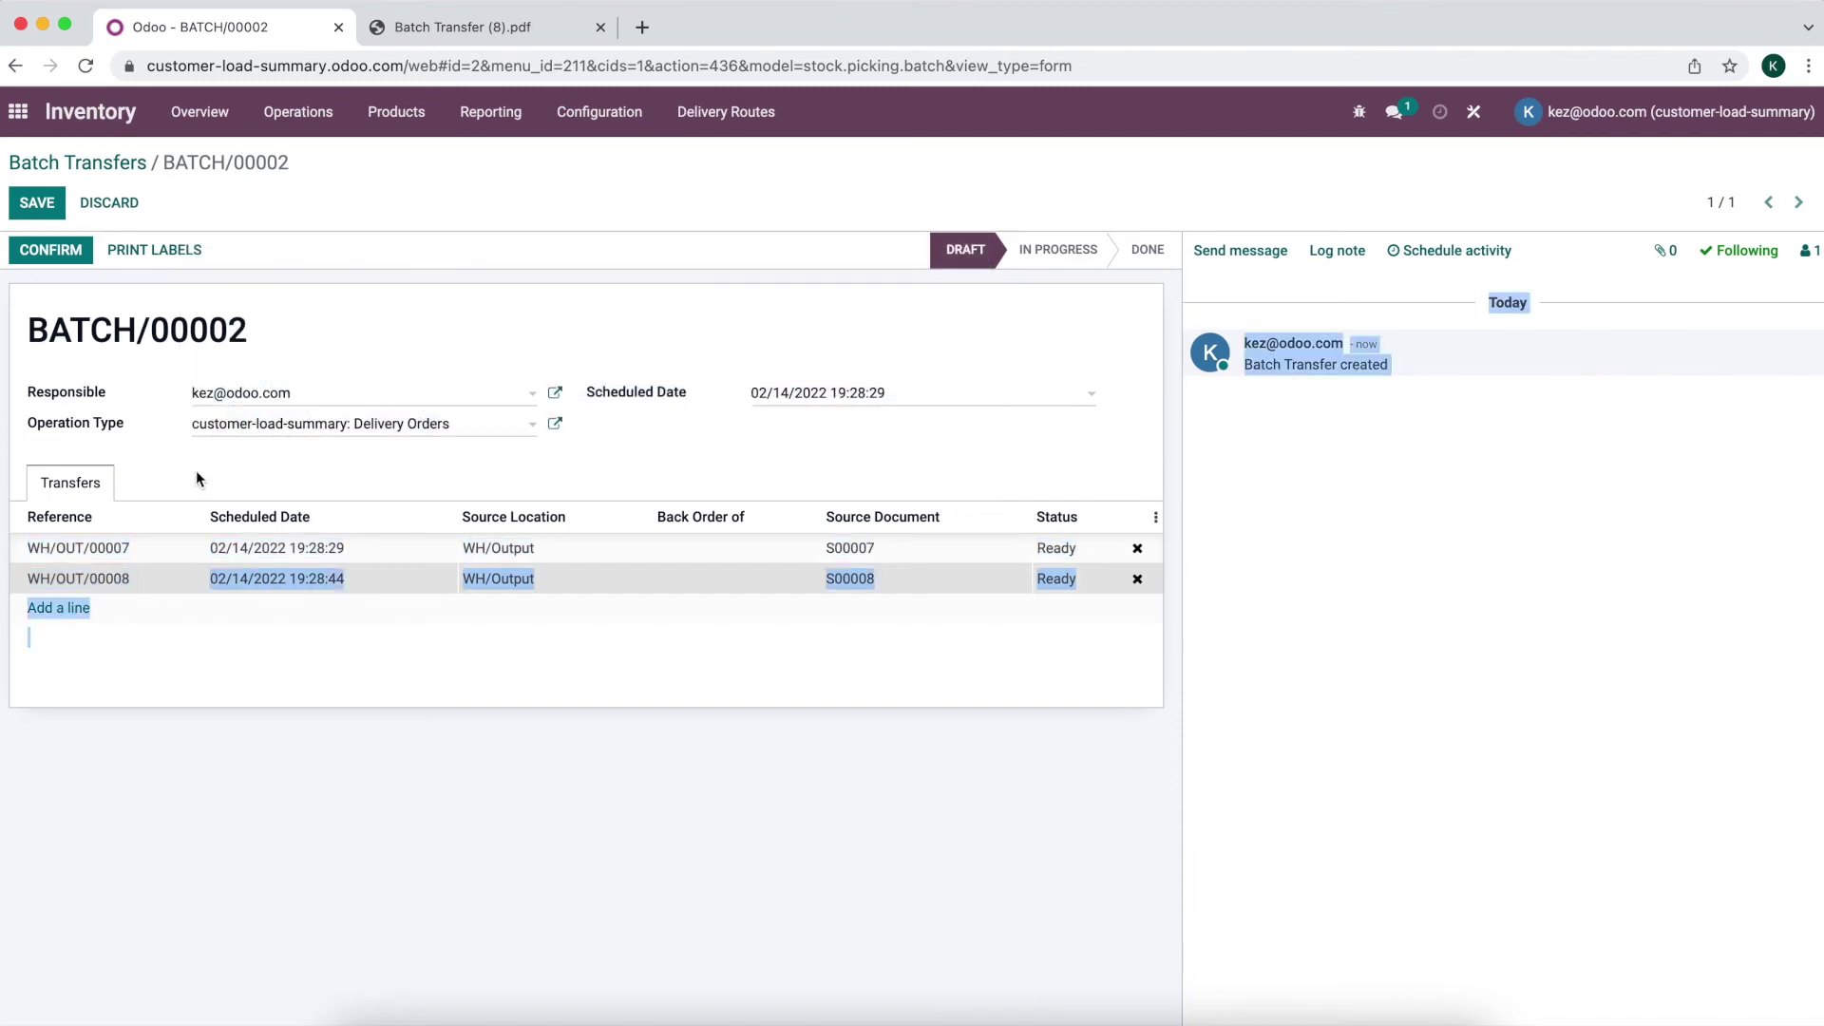
pyautogui.click(196, 469)
pyautogui.moveTo(158, 585)
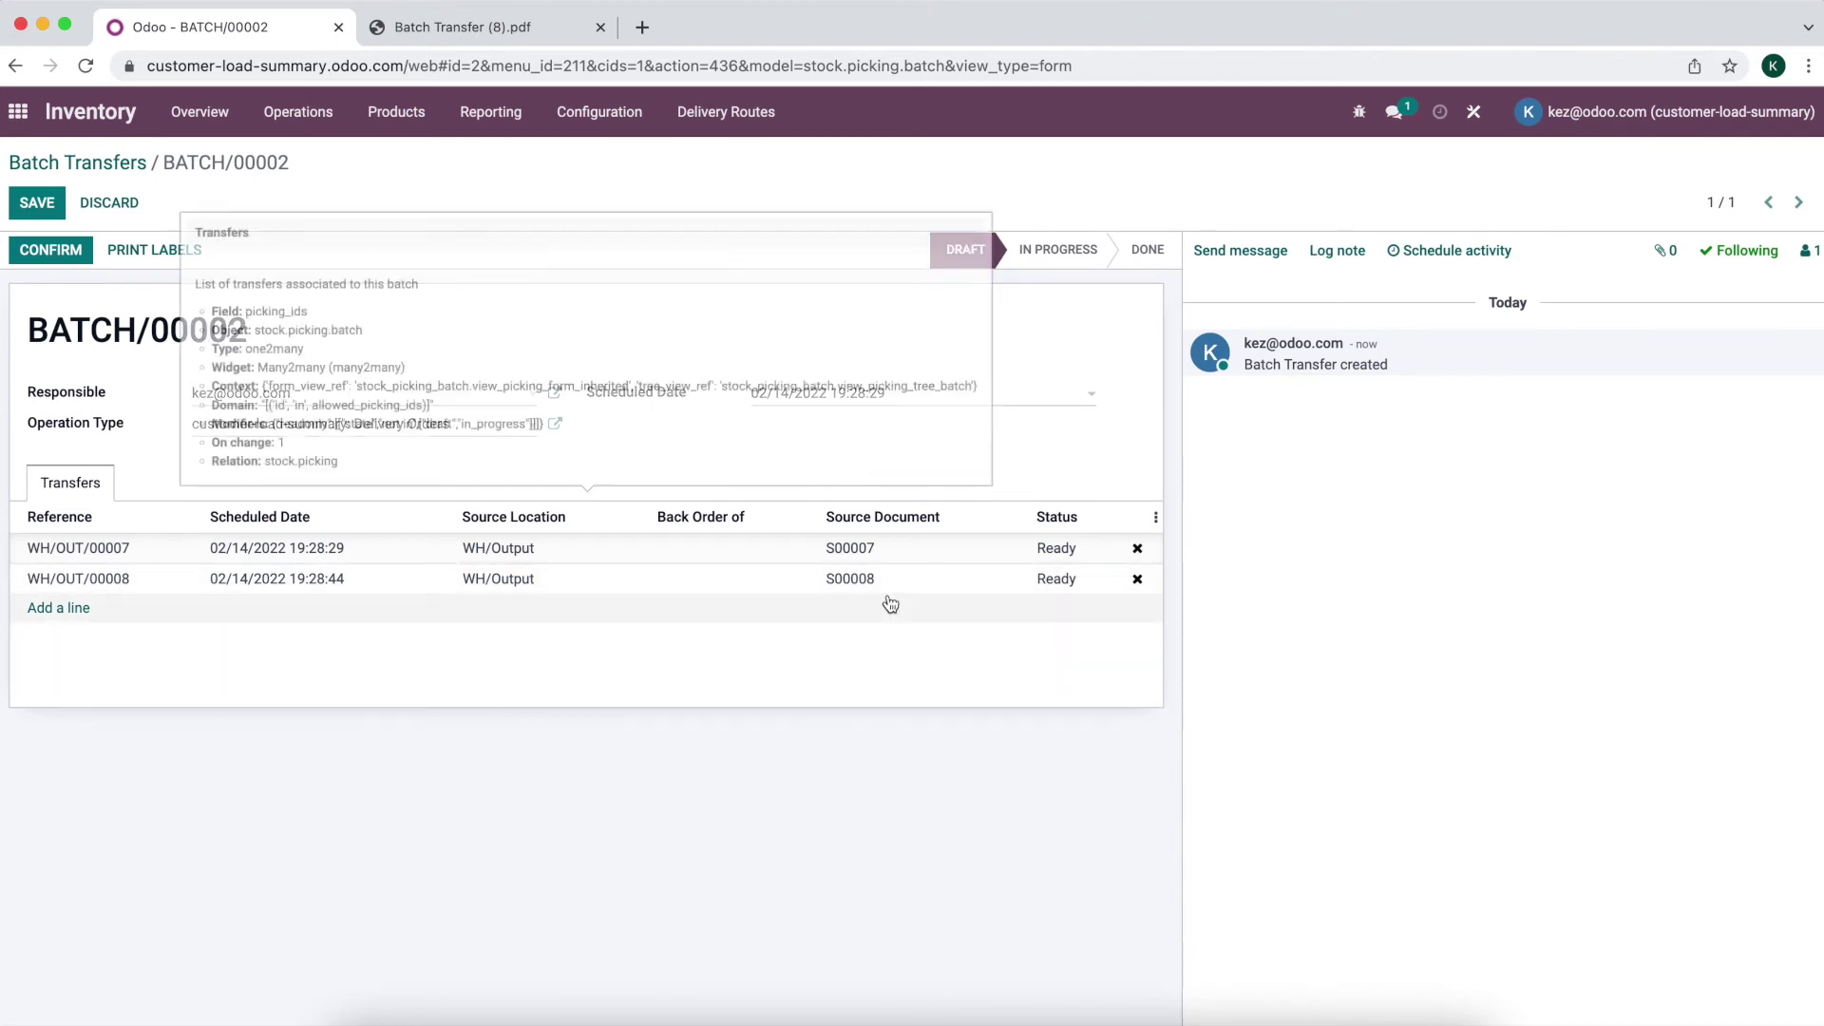
pyautogui.click(55, 255)
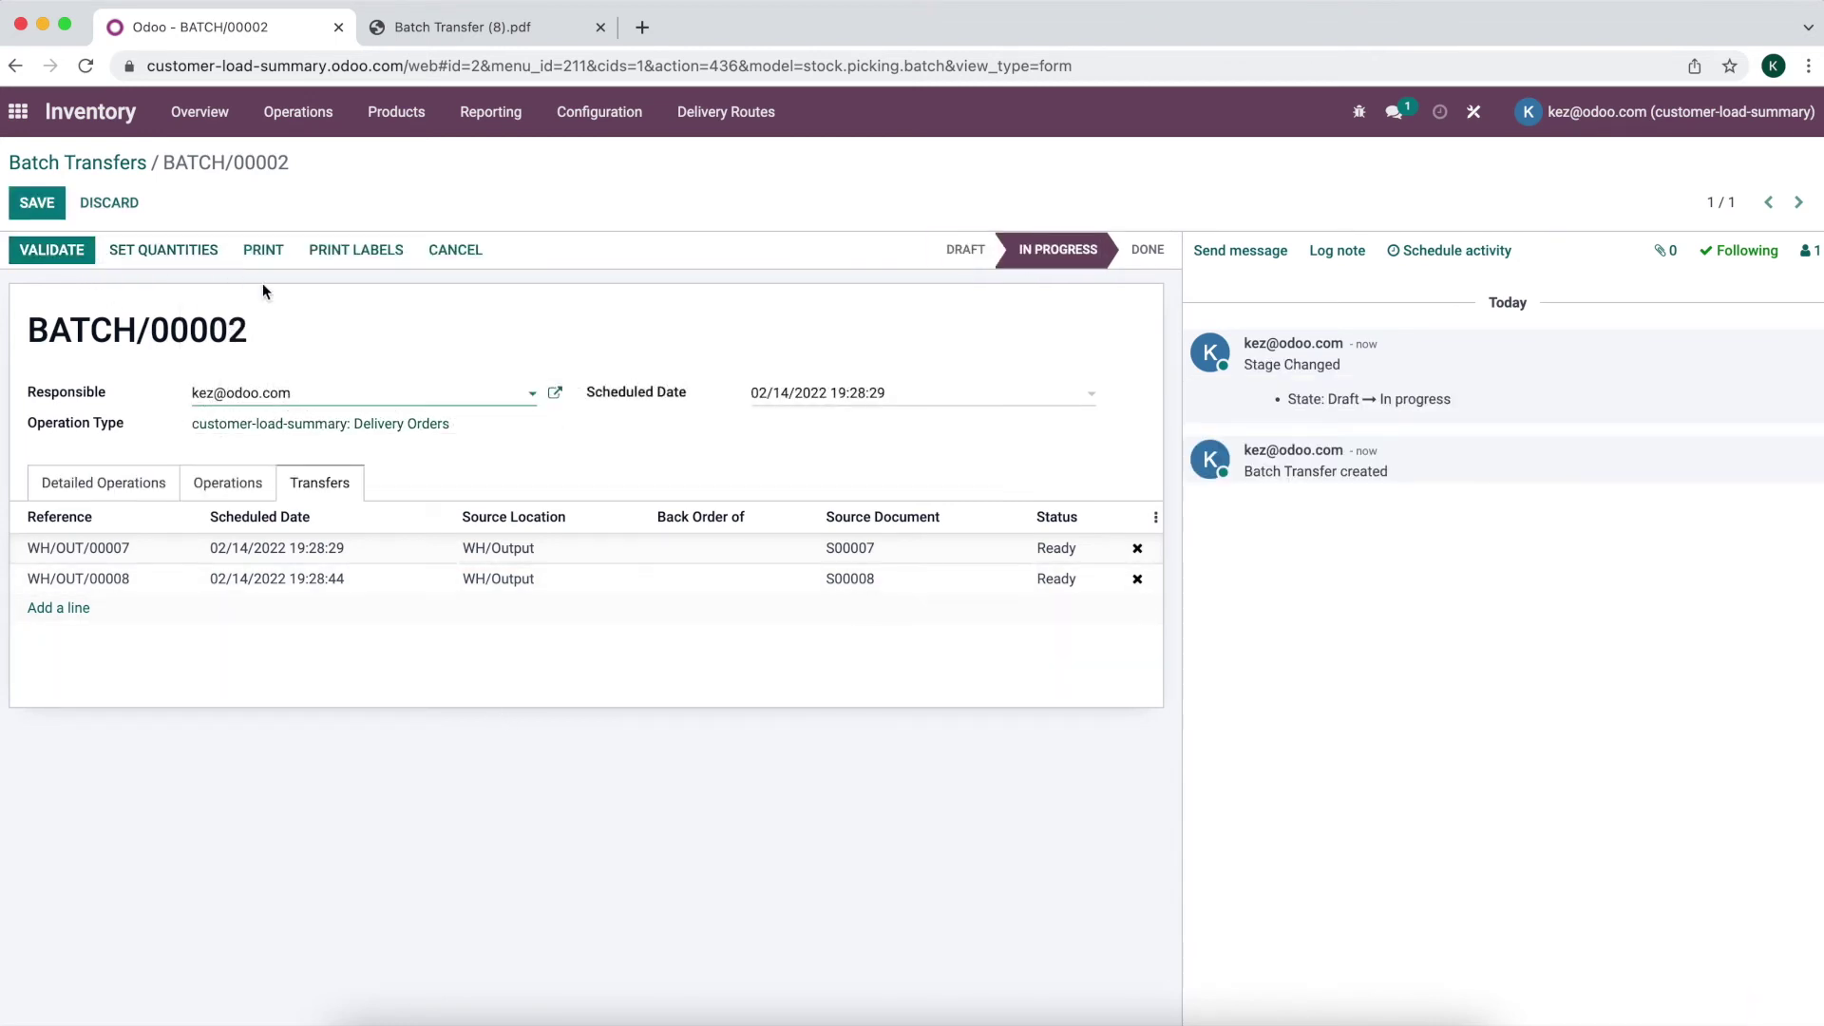
# - Review the Operations, Detailed Operations and Transfers tabs, then save the batch
pyautogui.click(226, 481)
pyautogui.click(128, 481)
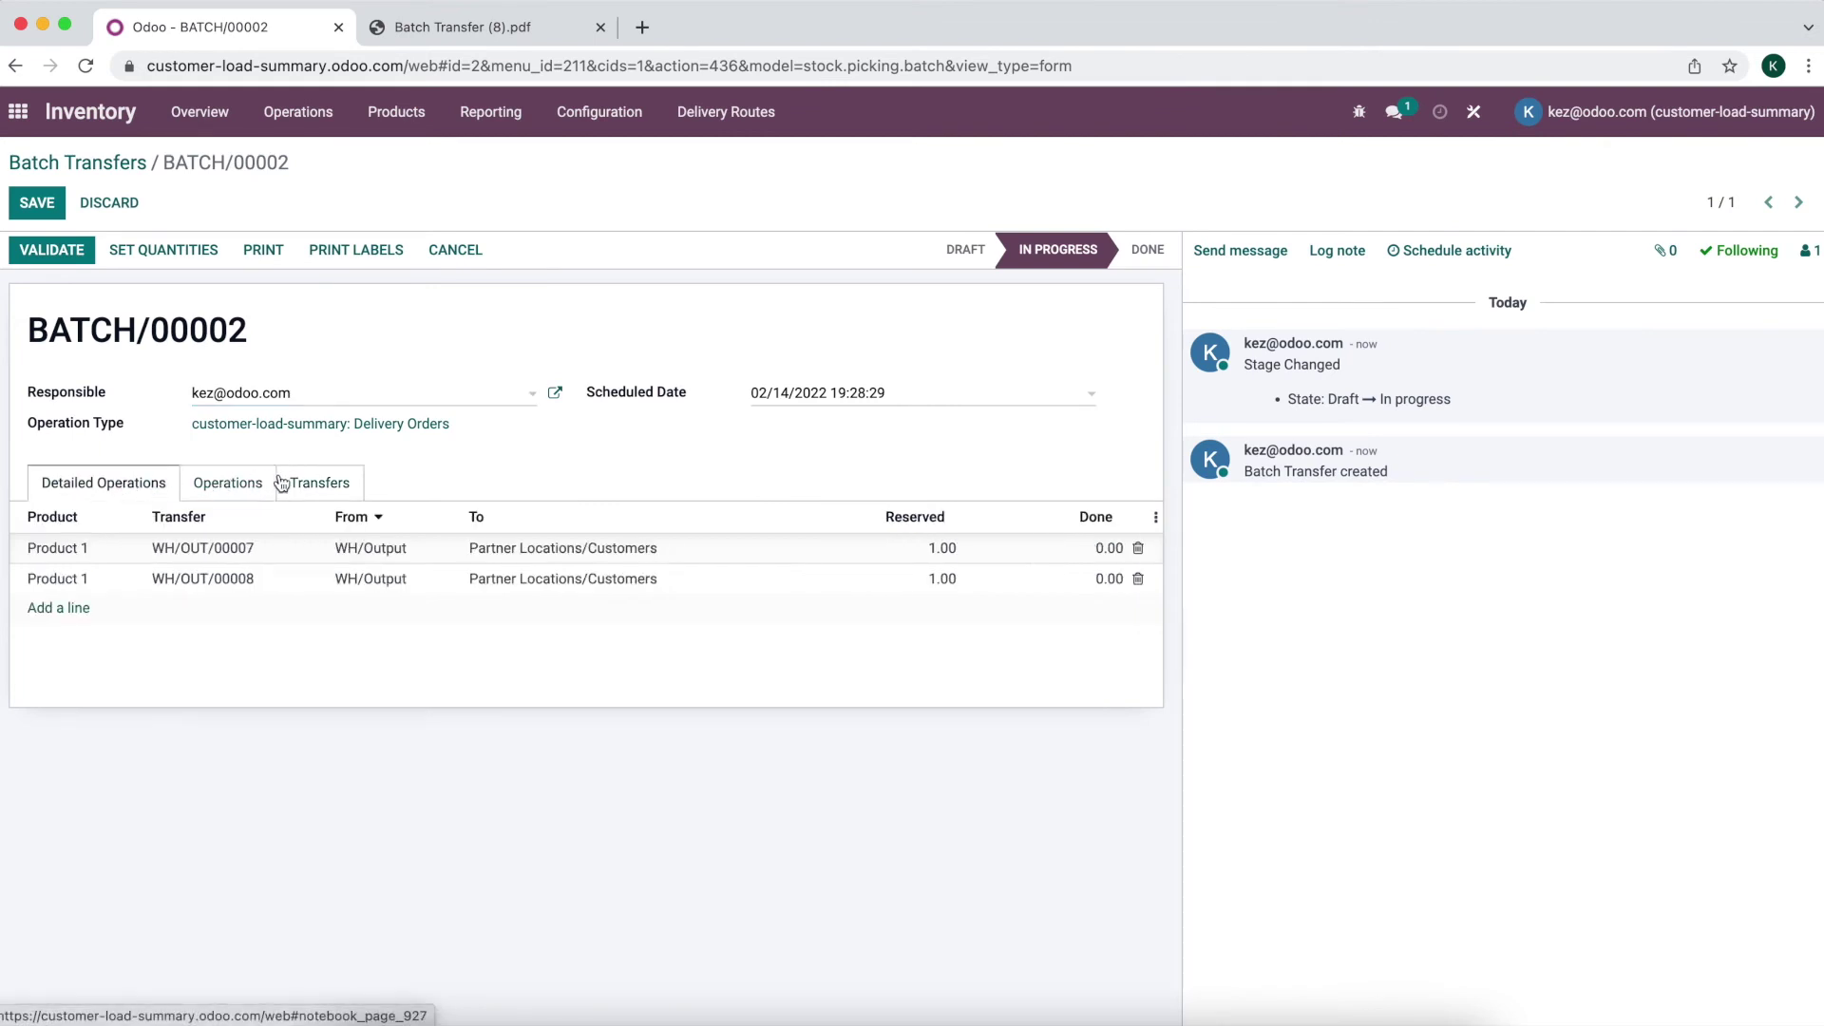
pyautogui.click(285, 482)
pyautogui.click(72, 483)
pyautogui.click(36, 202)
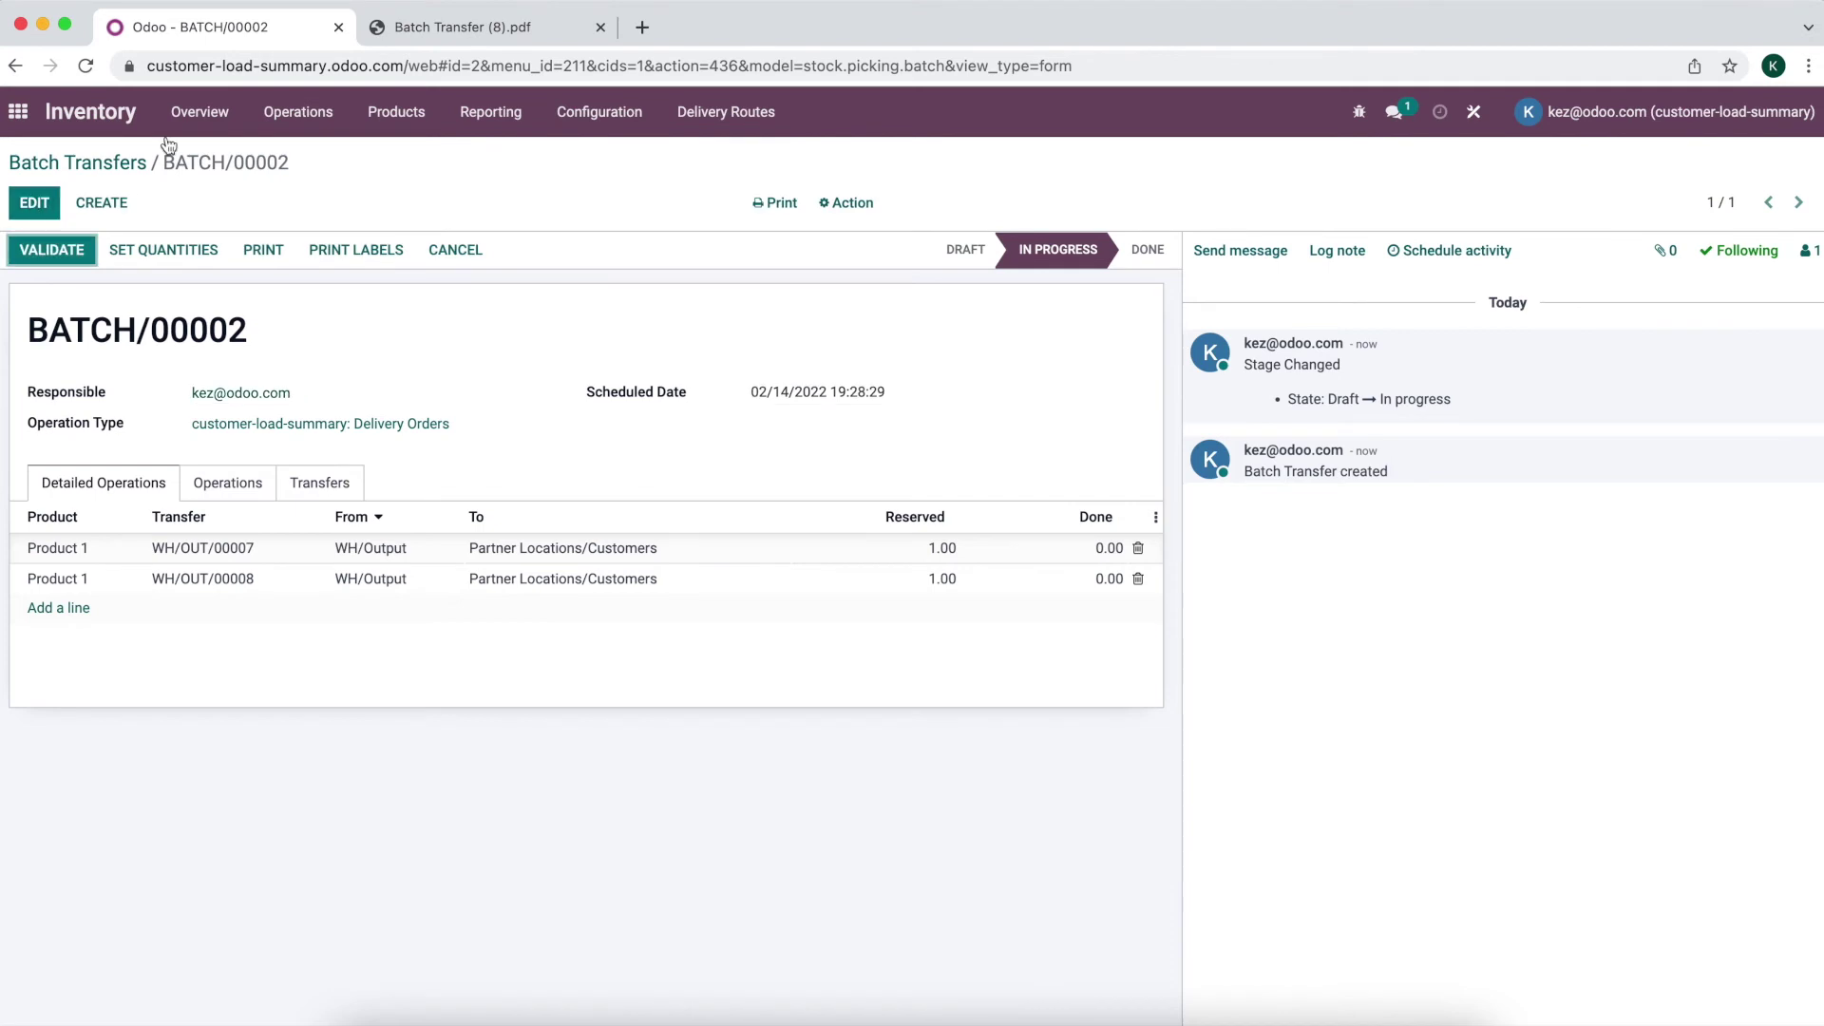
# - Set done quantities of 1.00 on both lines, validate the batch to Done, and go home
pyautogui.click(774, 202)
pyautogui.click(519, 333)
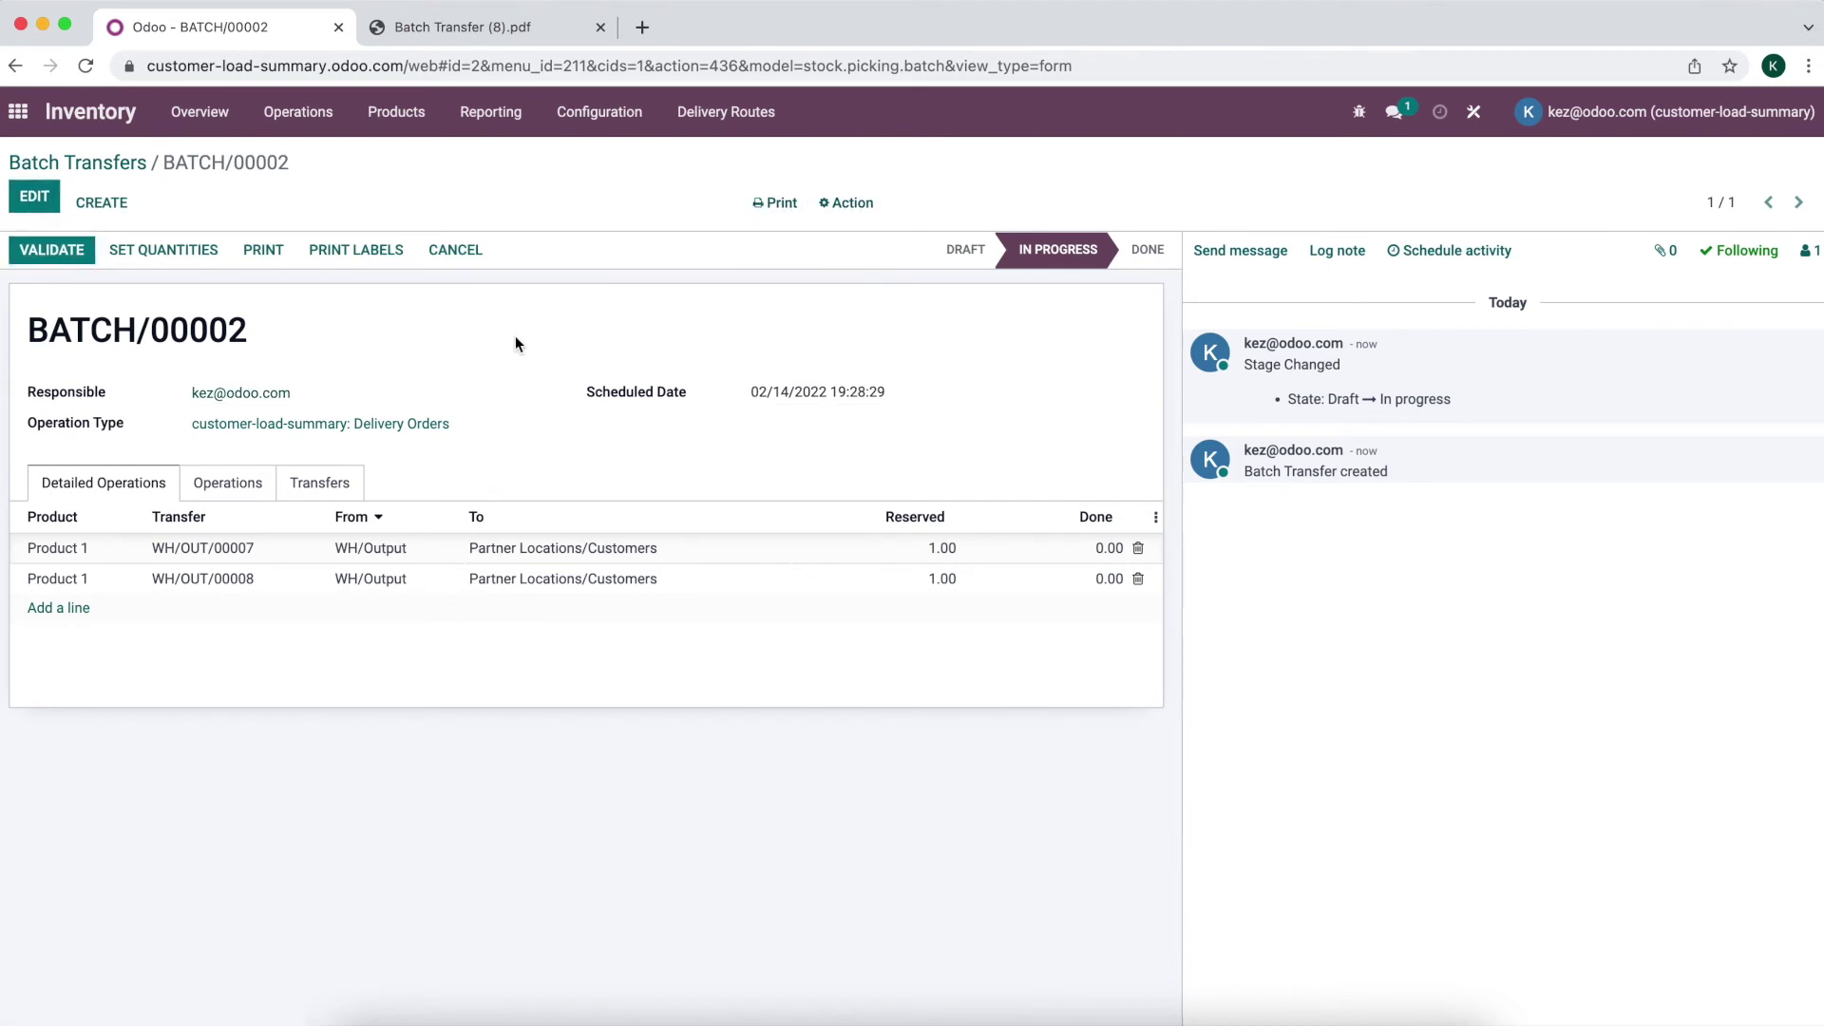
pyautogui.click(176, 254)
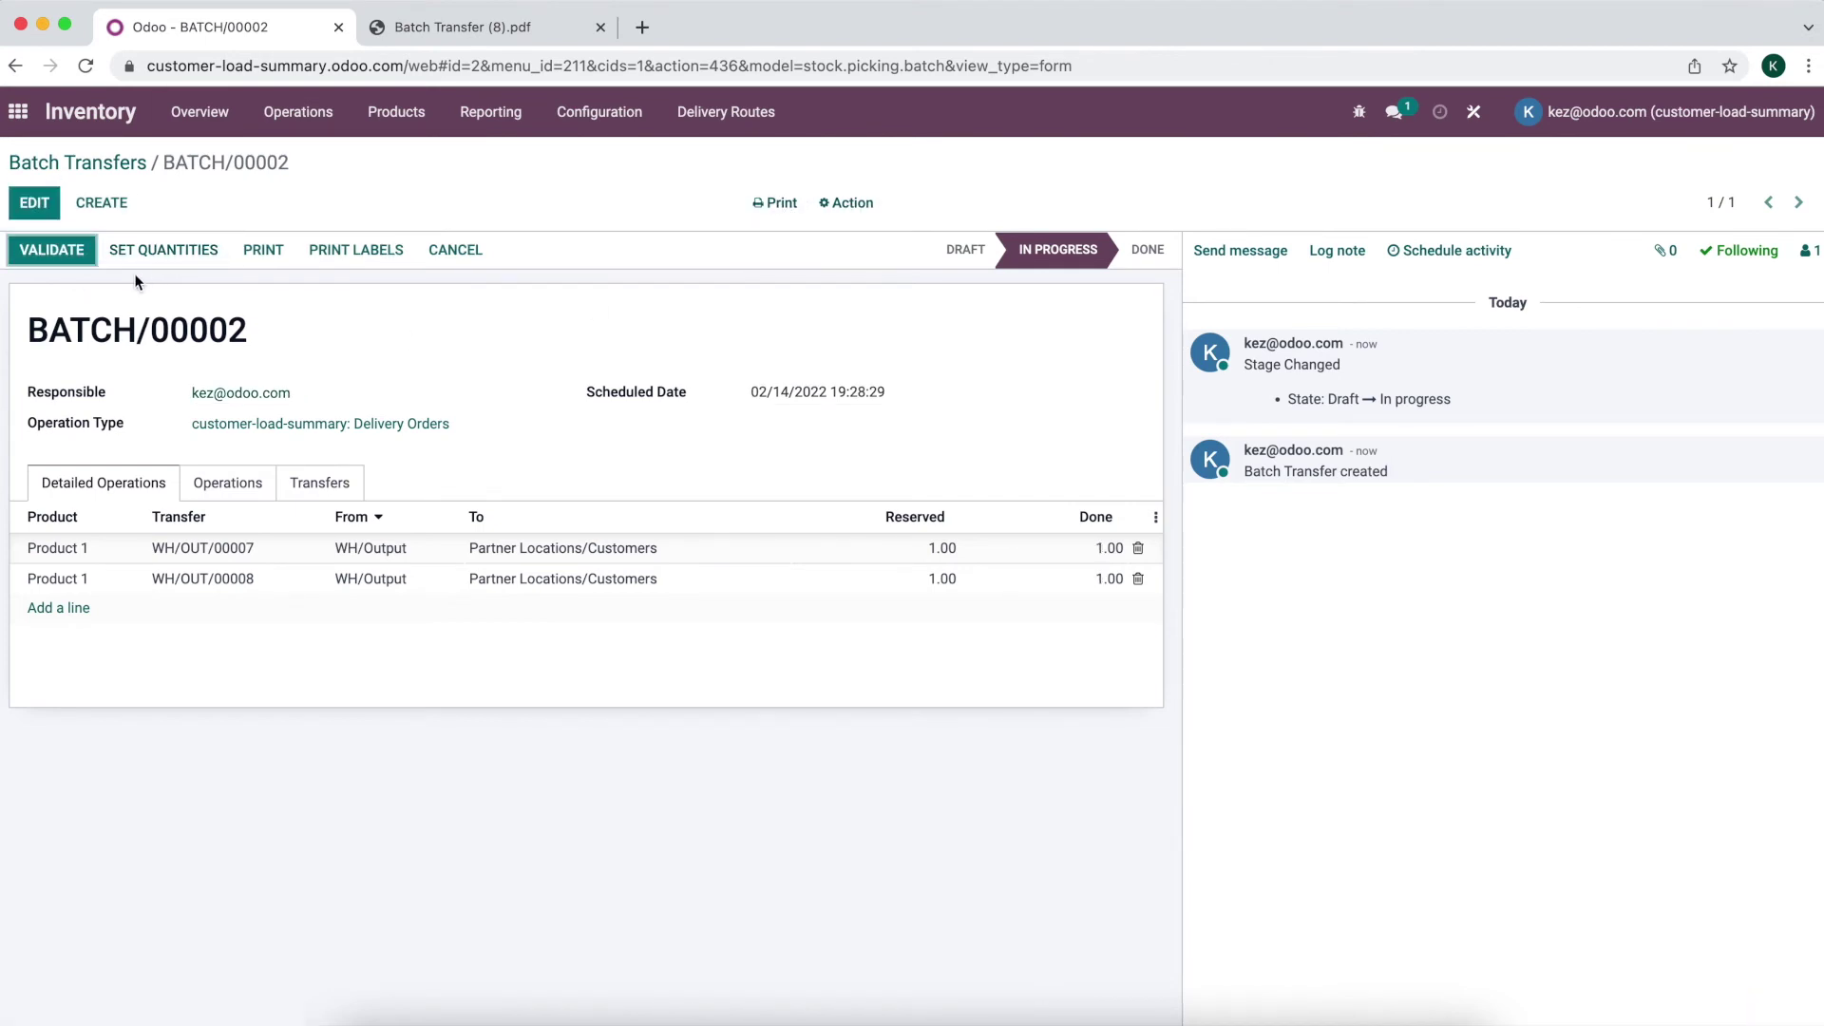
pyautogui.click(52, 251)
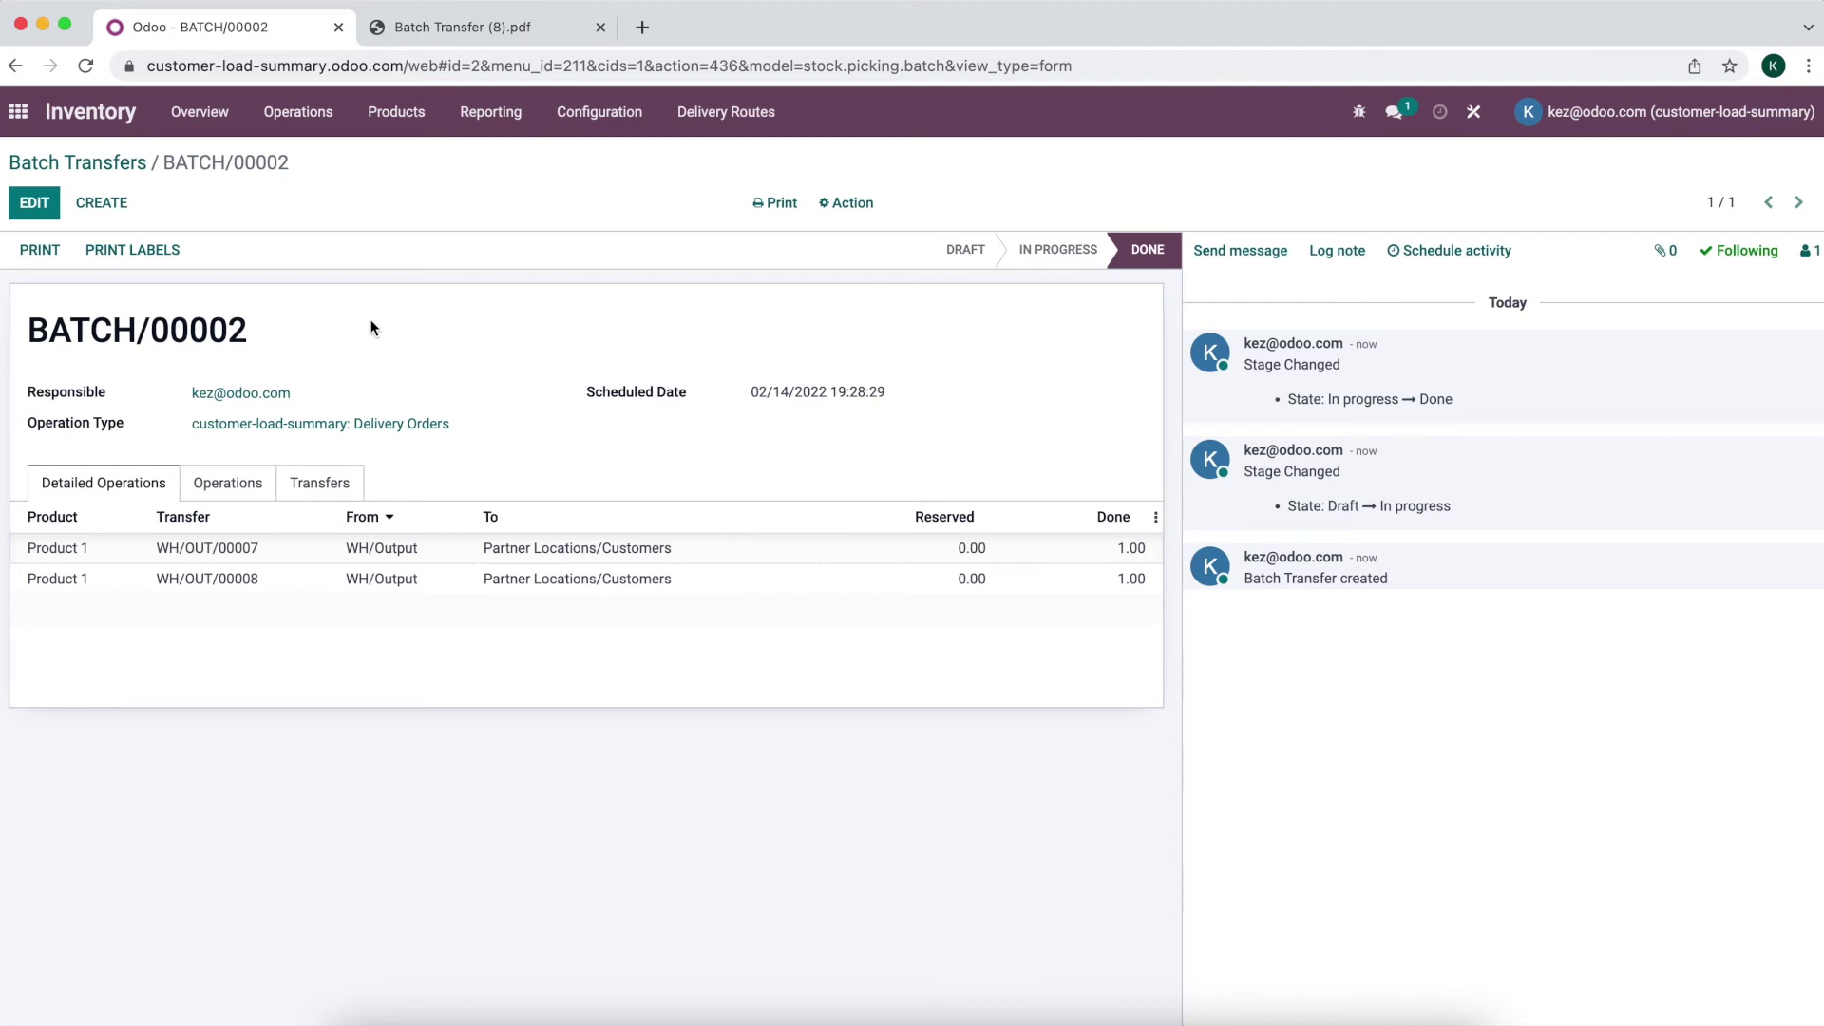
pyautogui.click(16, 112)
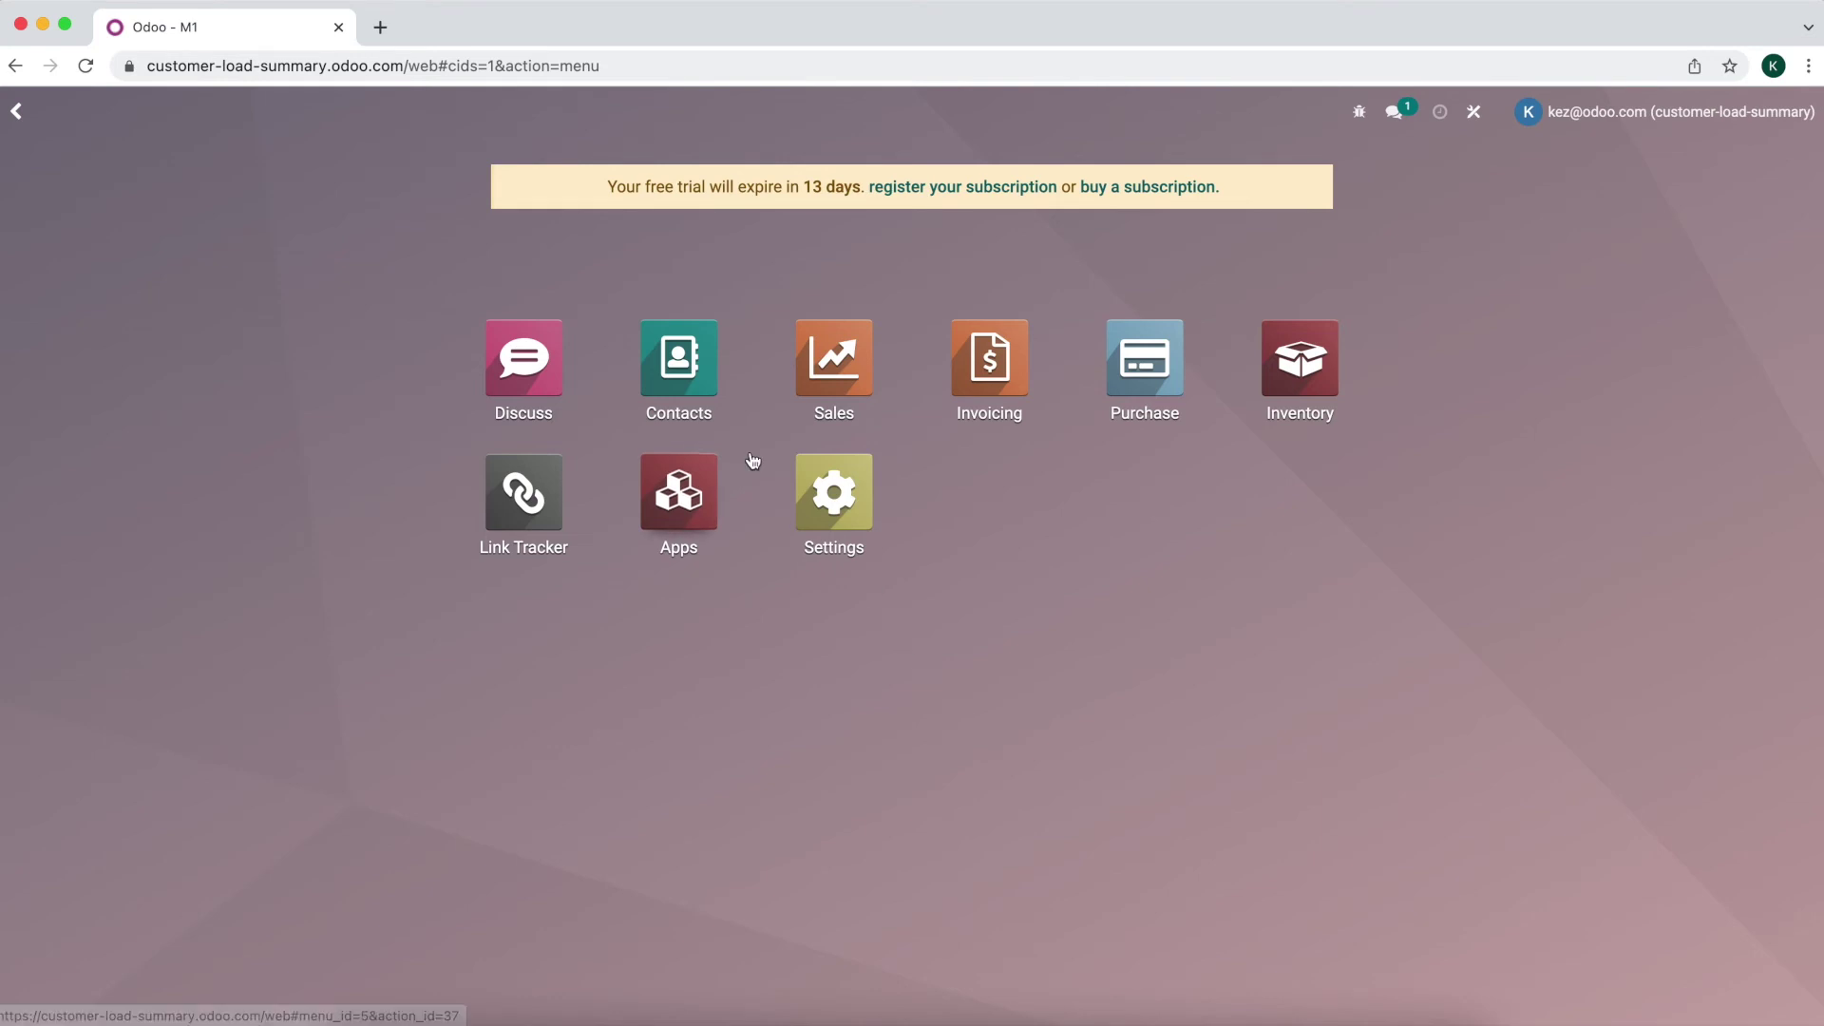
# - Open the Customer 1 contact form in Studio
pyautogui.click(680, 373)
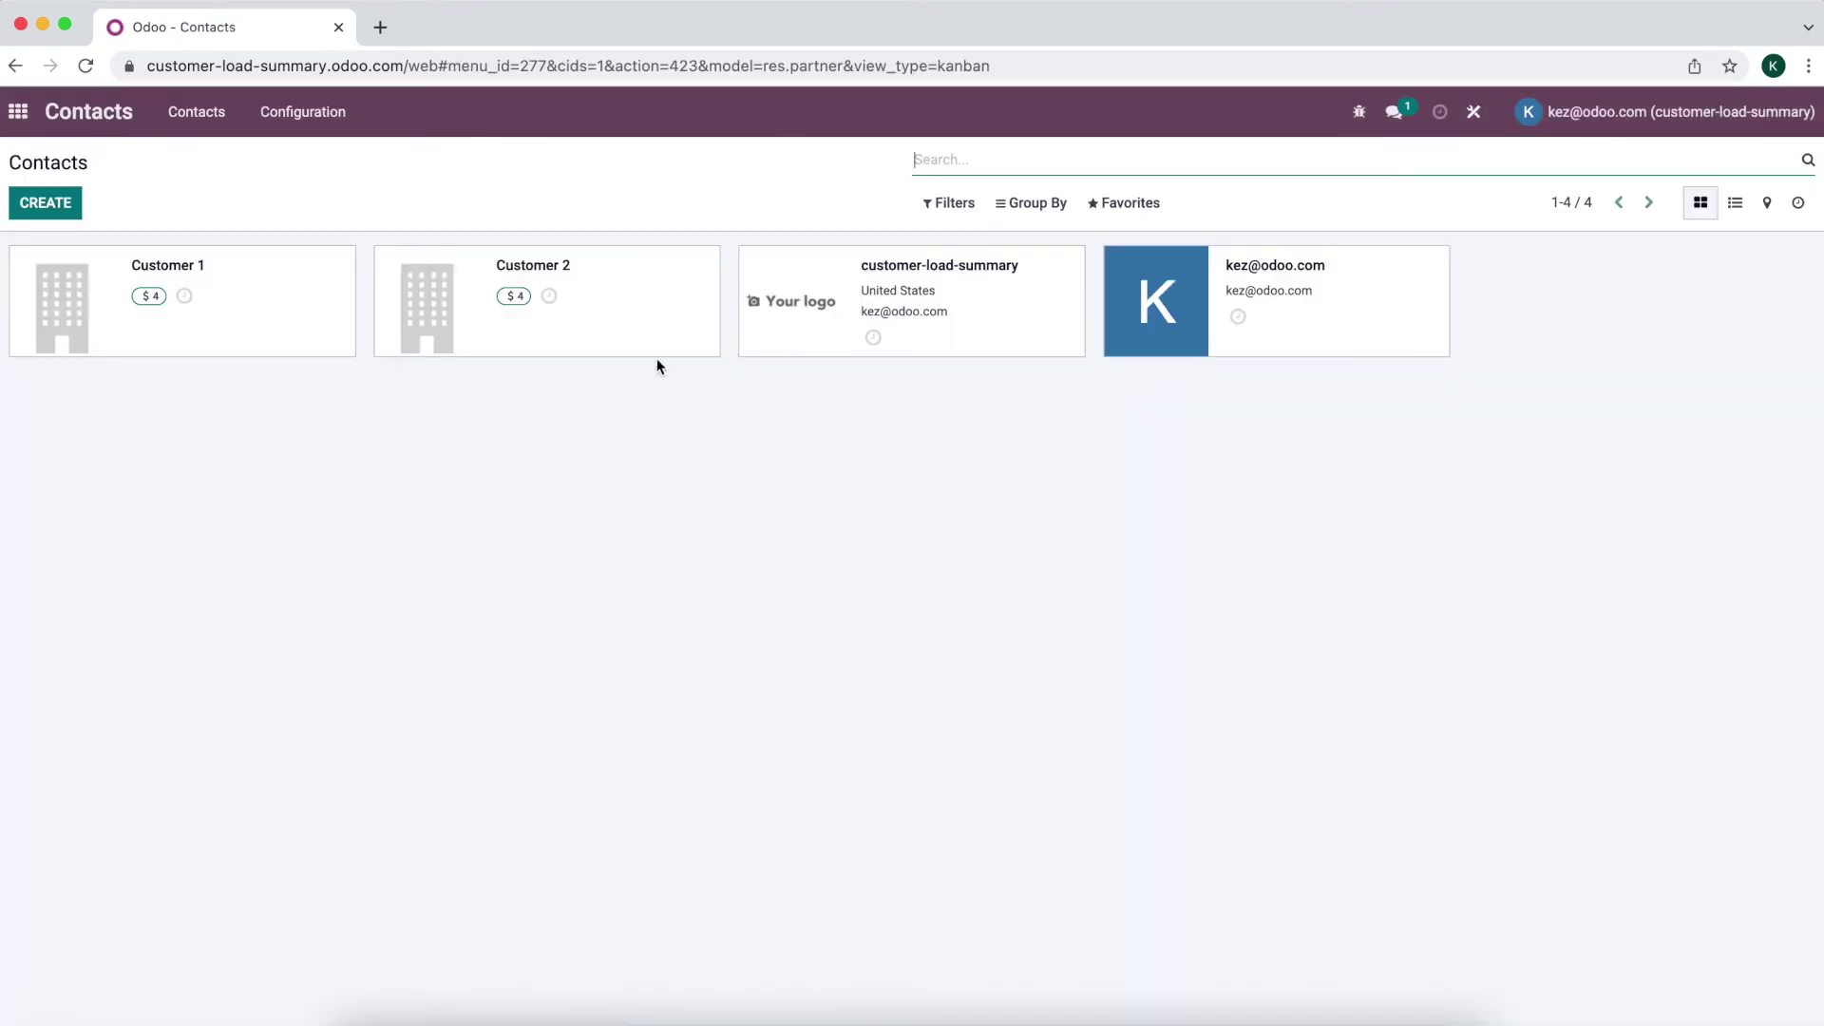
pyautogui.click(249, 315)
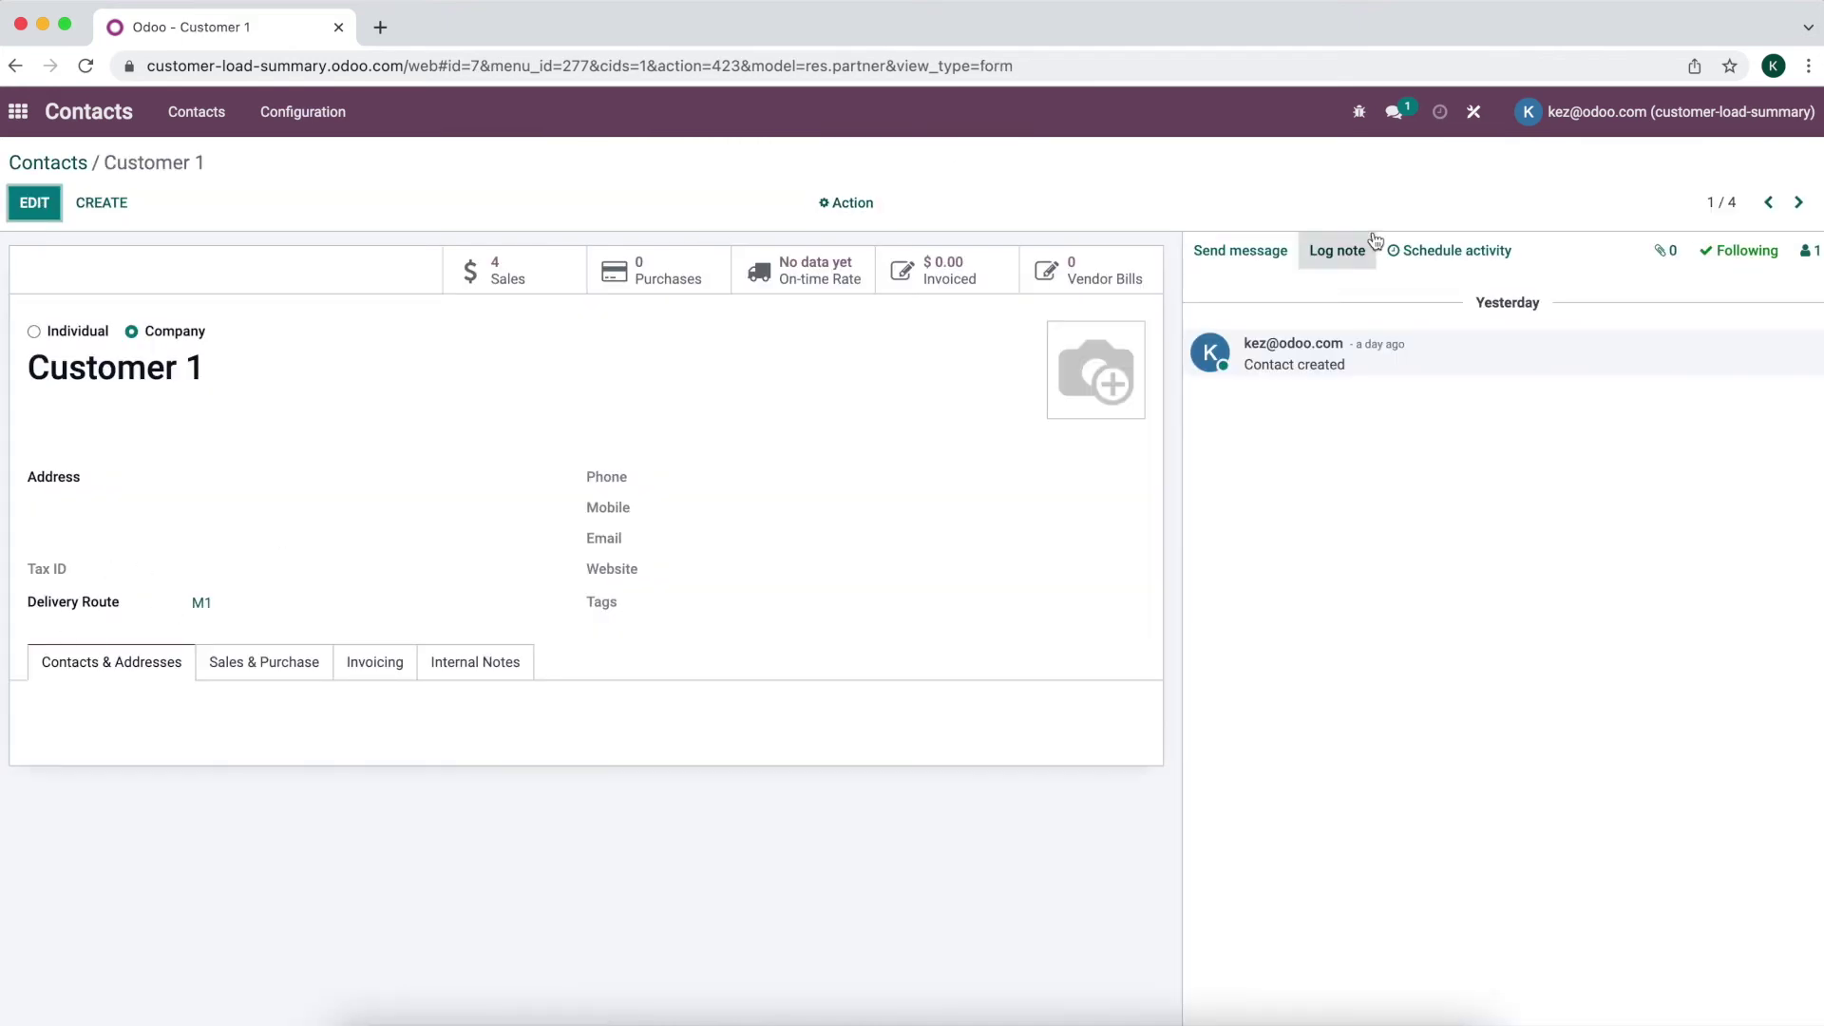
pyautogui.click(1472, 114)
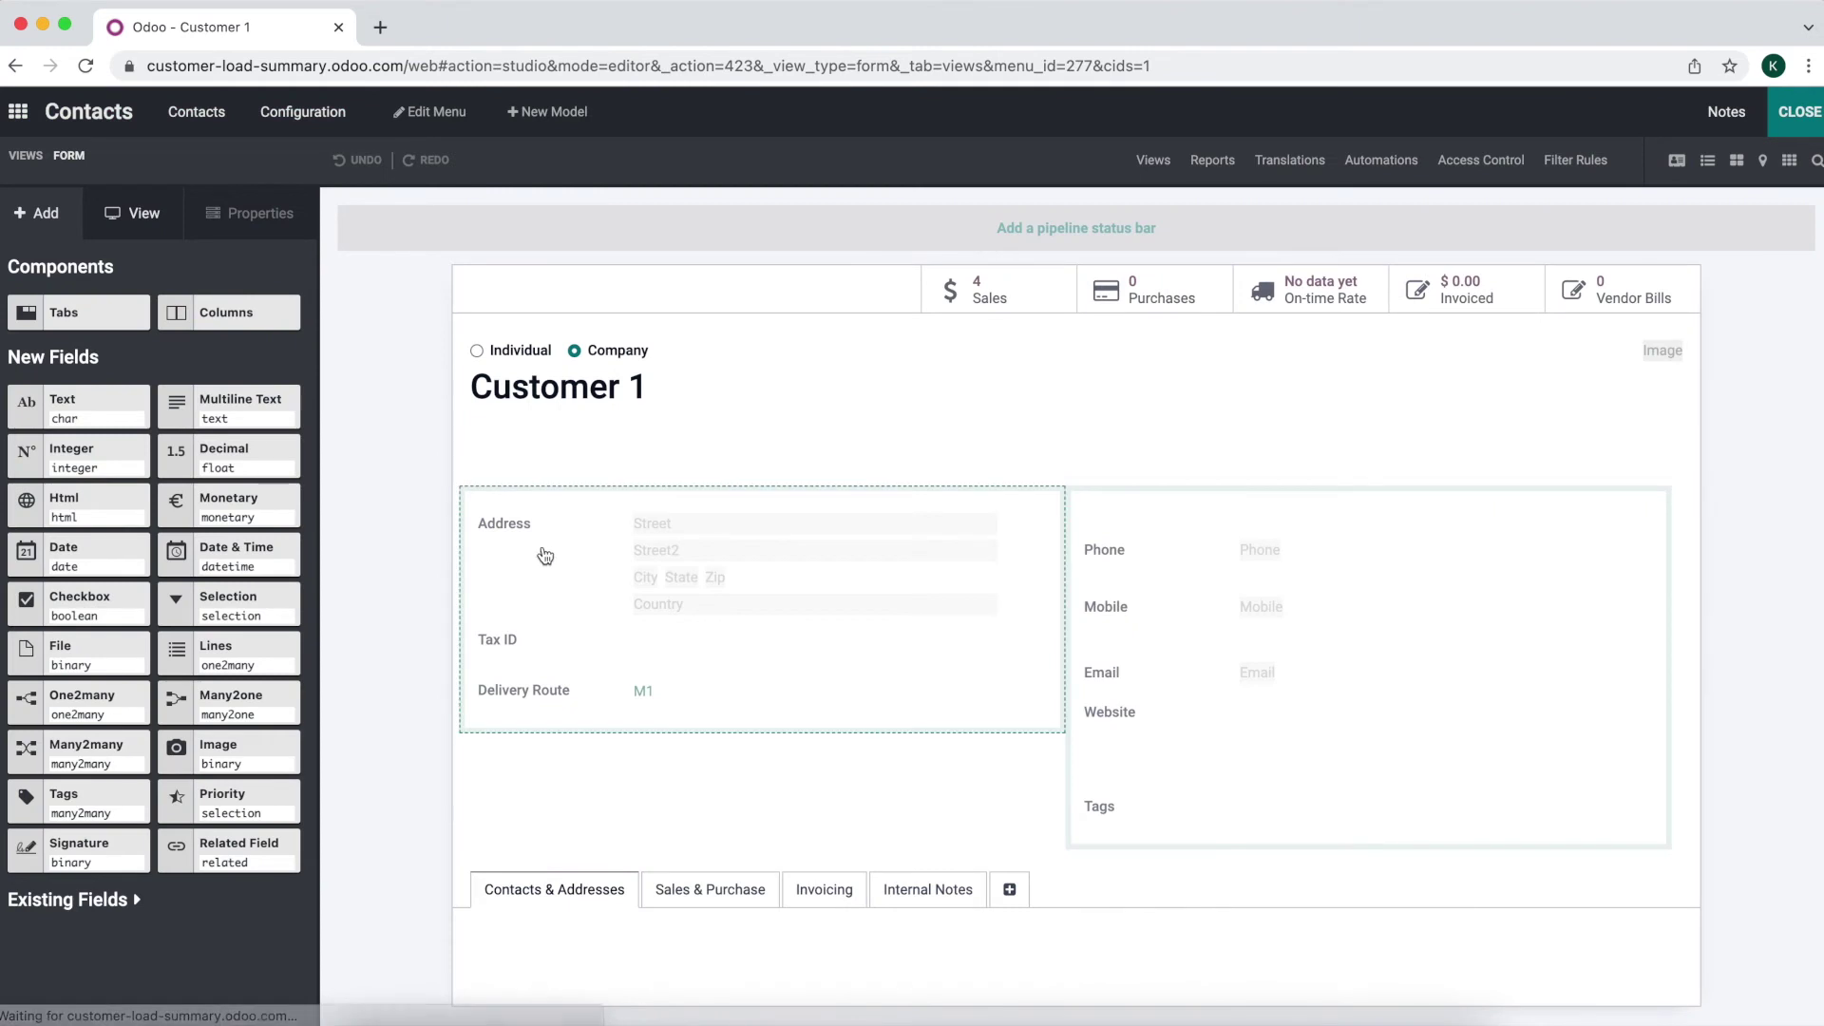
# - Add an Integer field labelled 'Sequence' under Delivery Route and close Studio
pyautogui.scroll(-1, 538, 551)
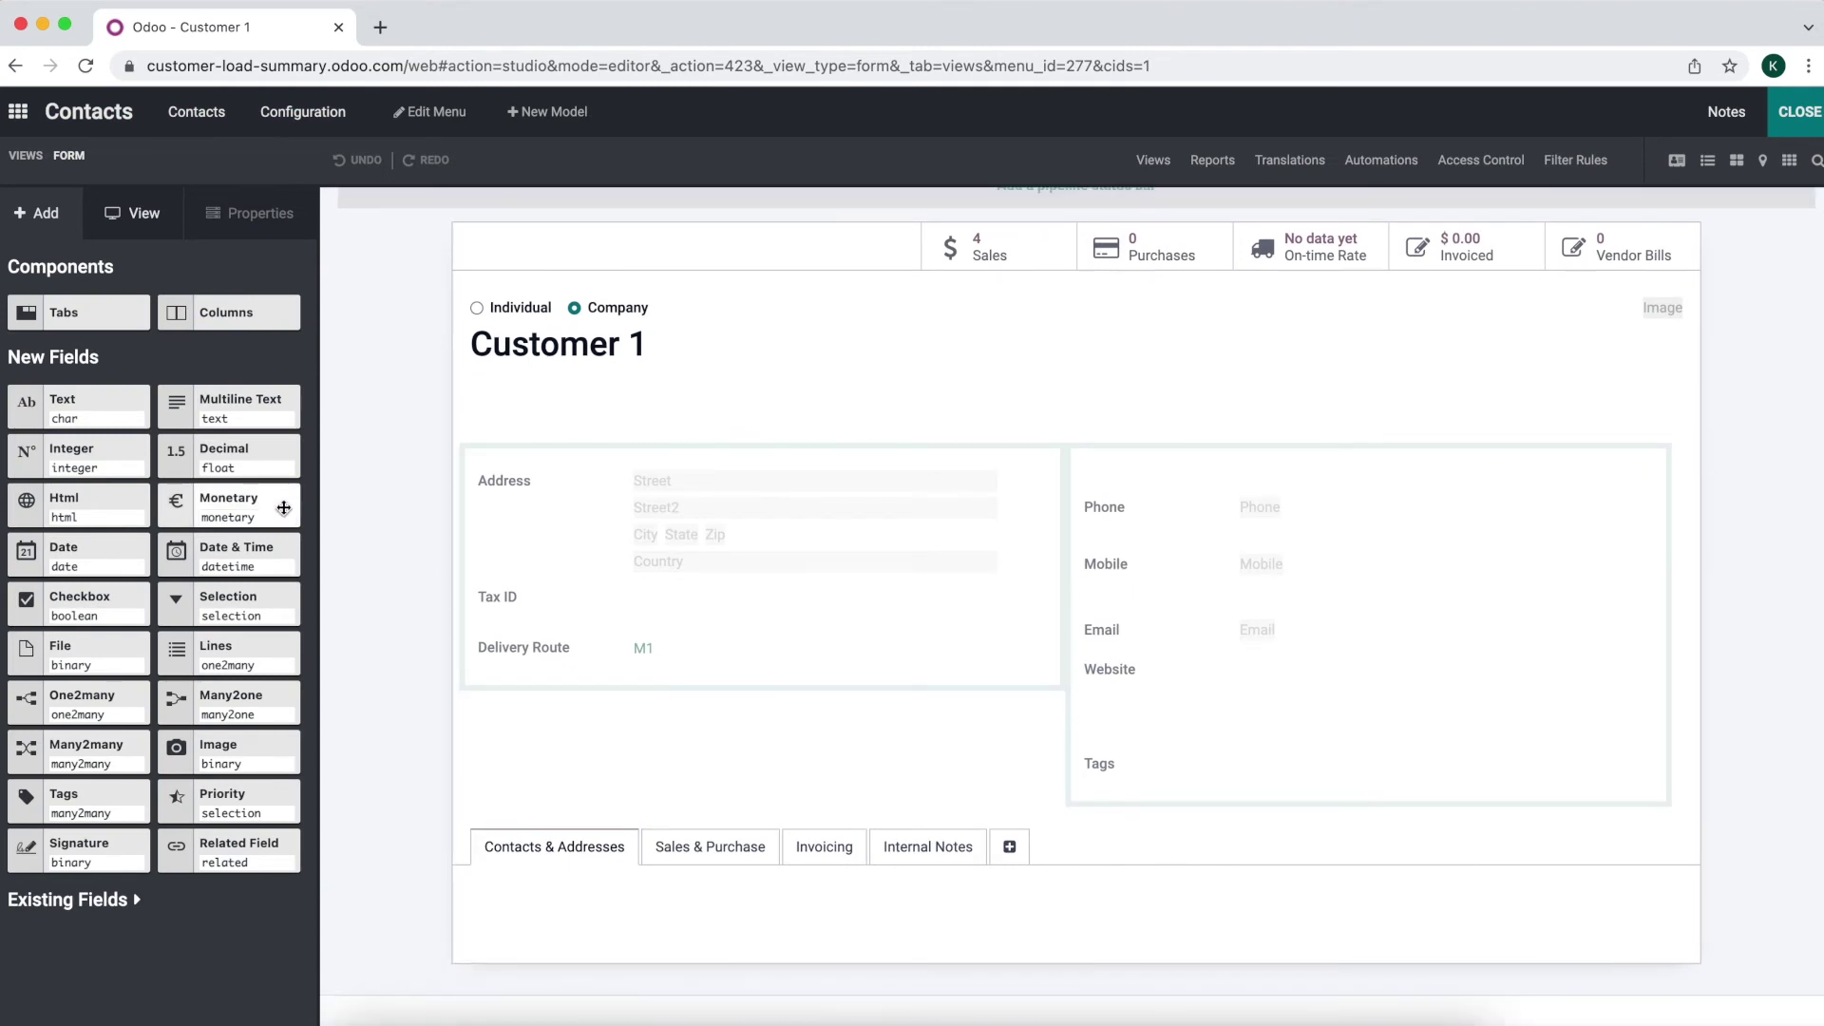
pyautogui.moveTo(121, 465); pyautogui.dragTo(608, 724)
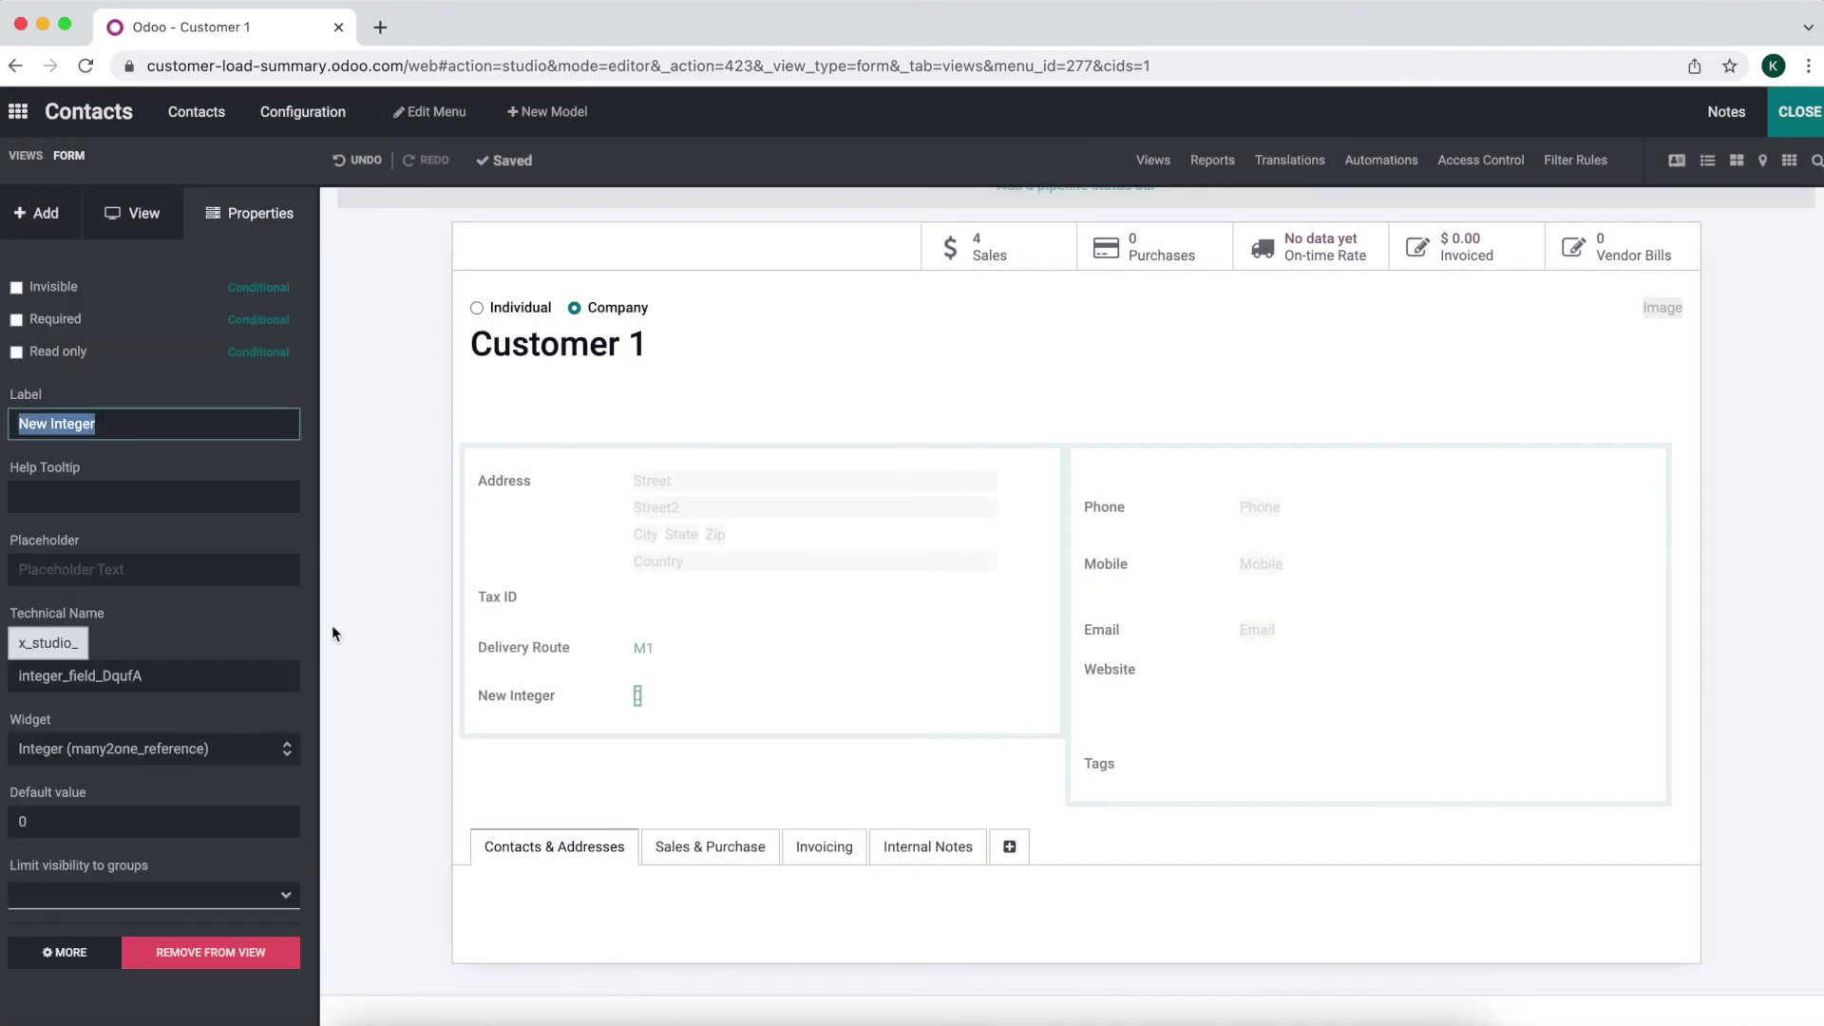
pyautogui.write('Sequence')
pyautogui.click(83, 470)
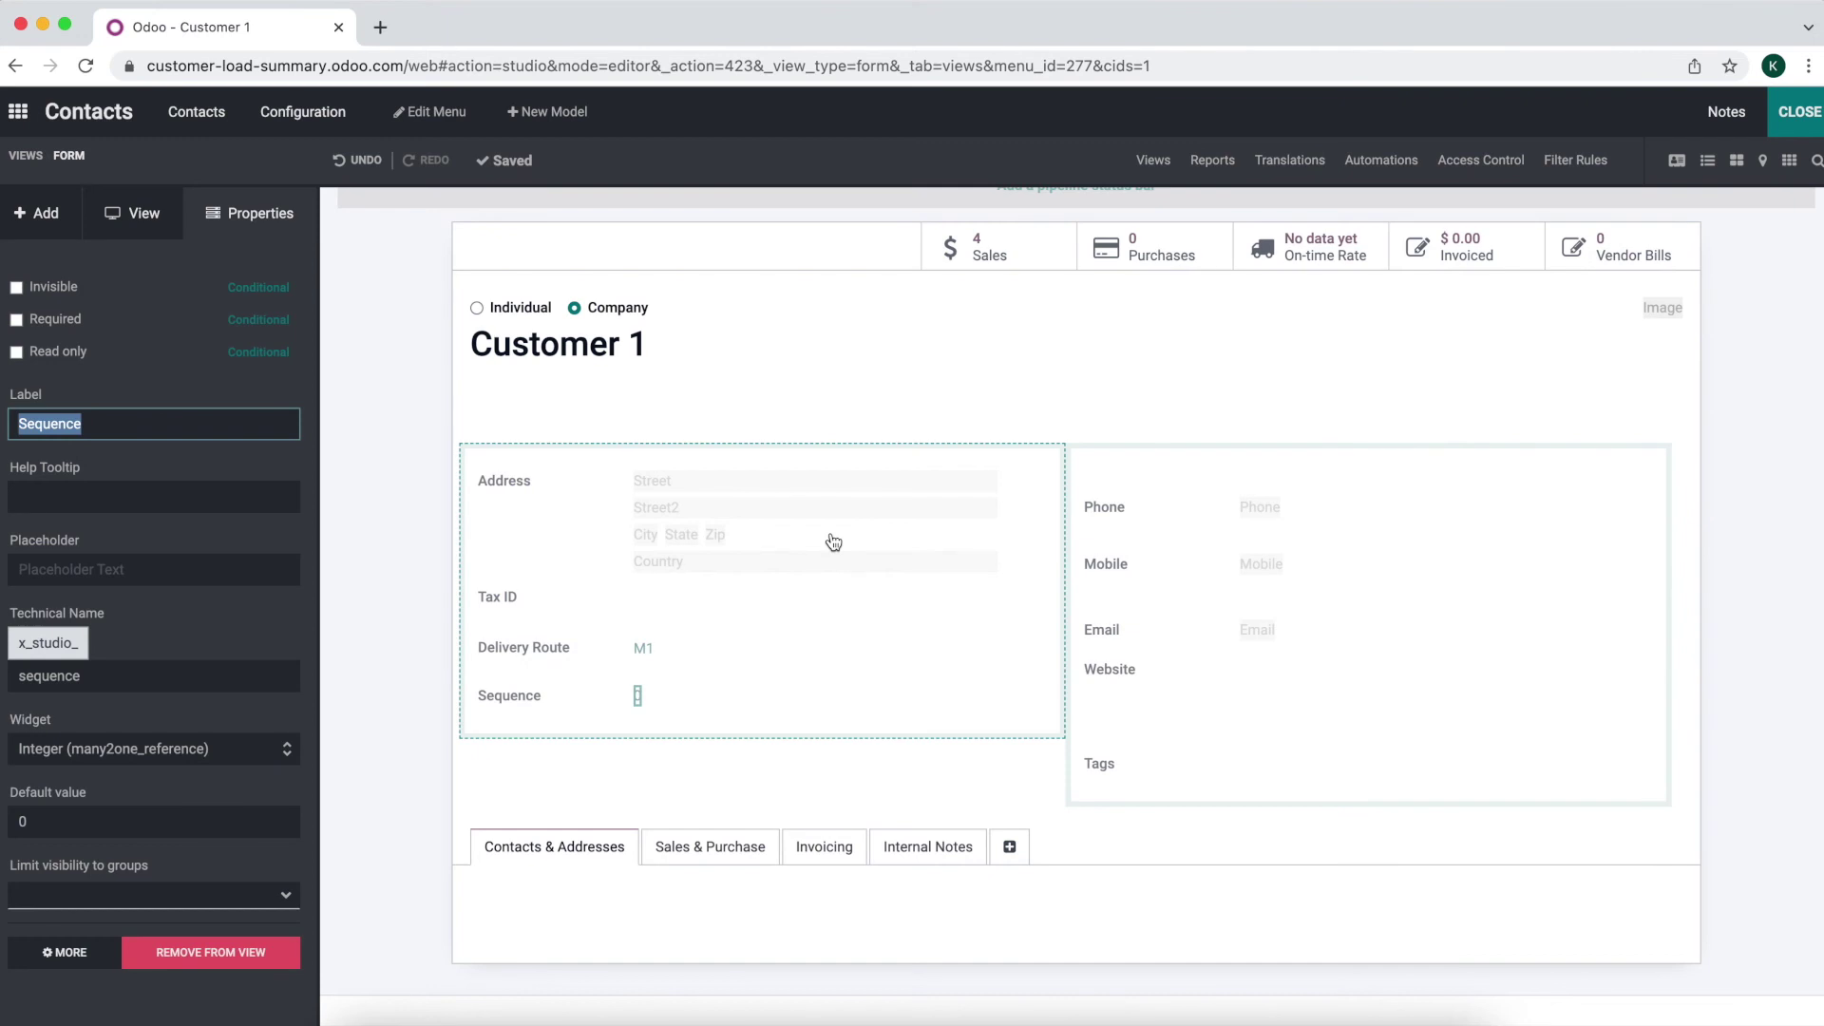
pyautogui.click(1204, 373)
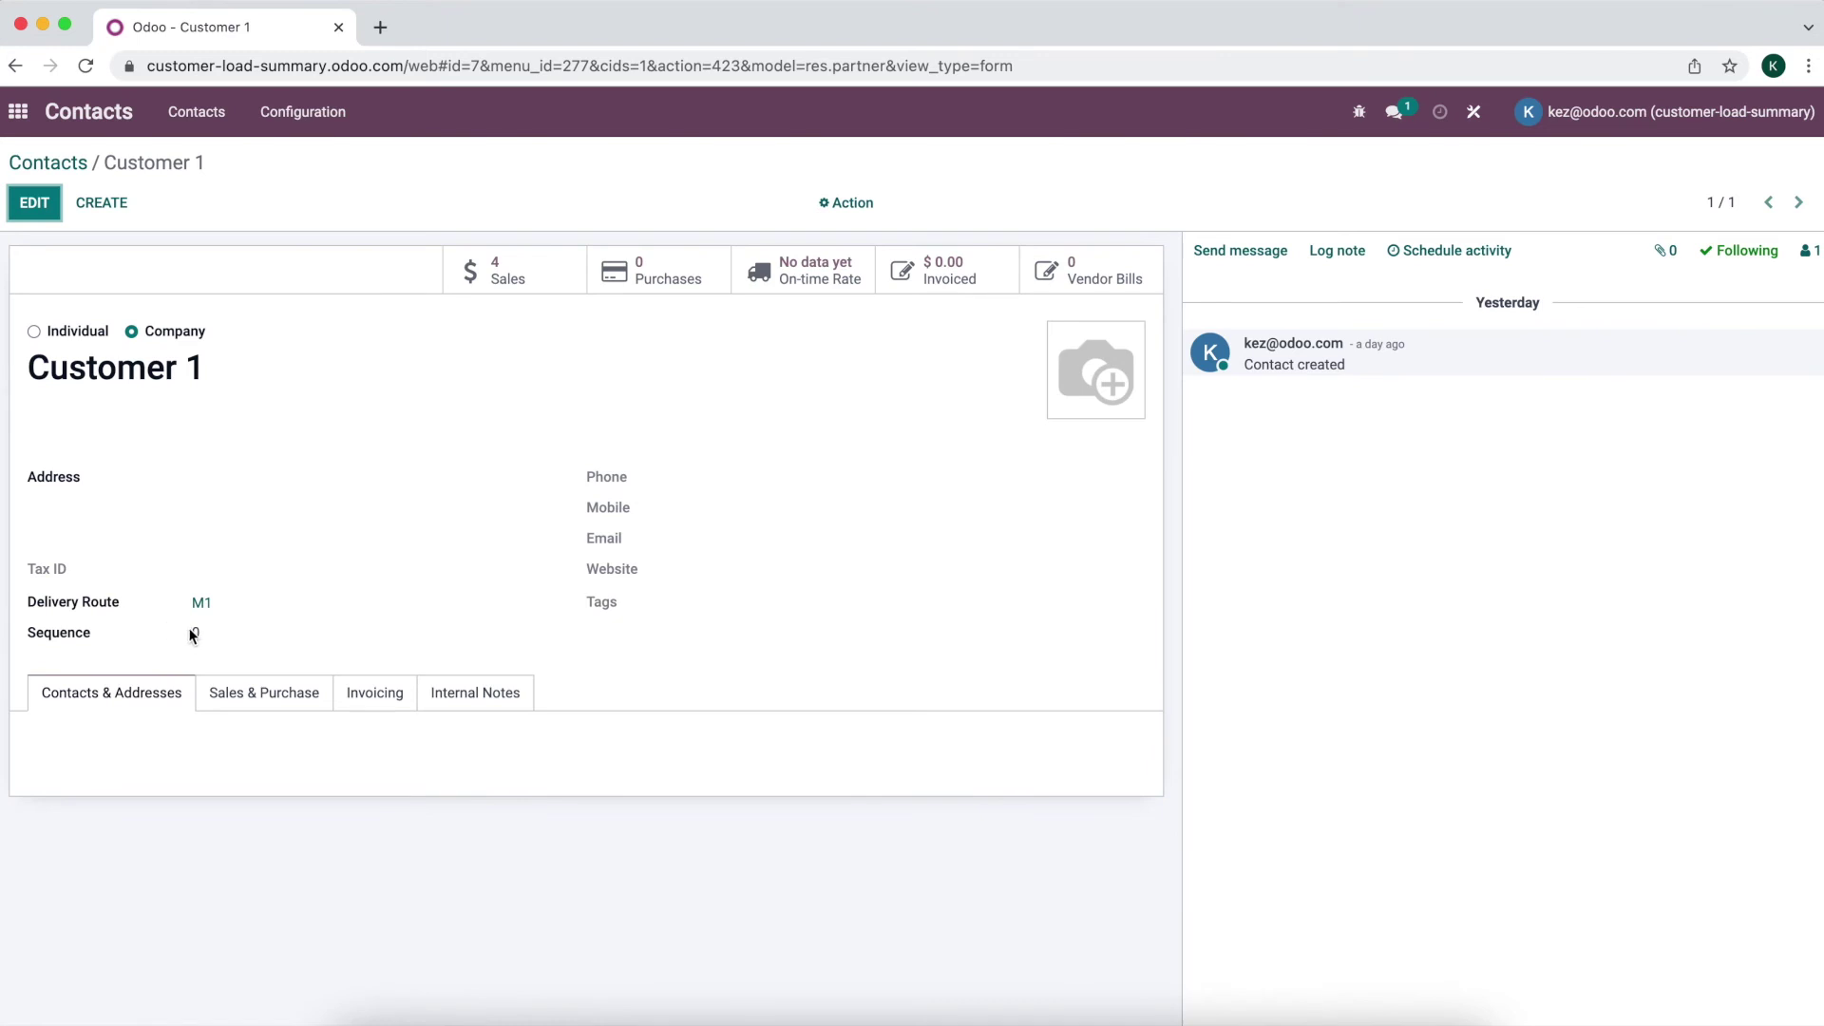
# - Set Customer 1's Sequence to 10 and save
pyautogui.click(34, 202)
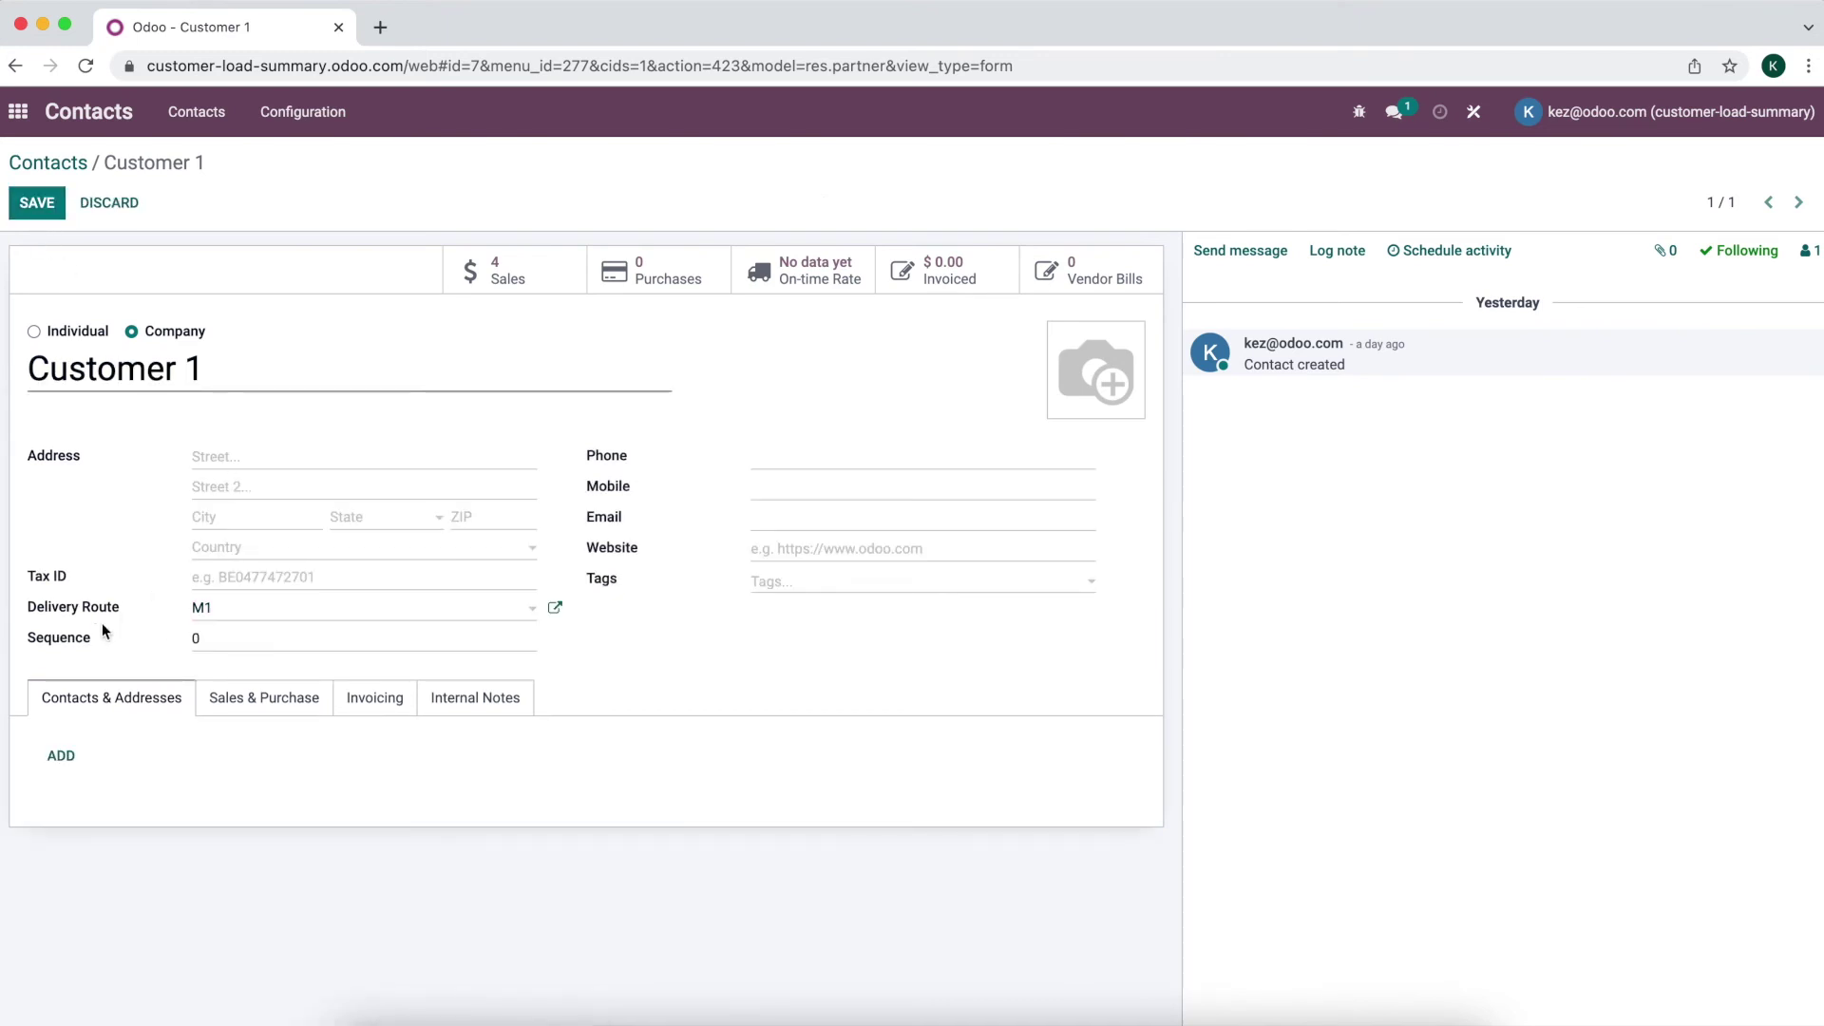
pyautogui.click(207, 639)
pyautogui.write('1')
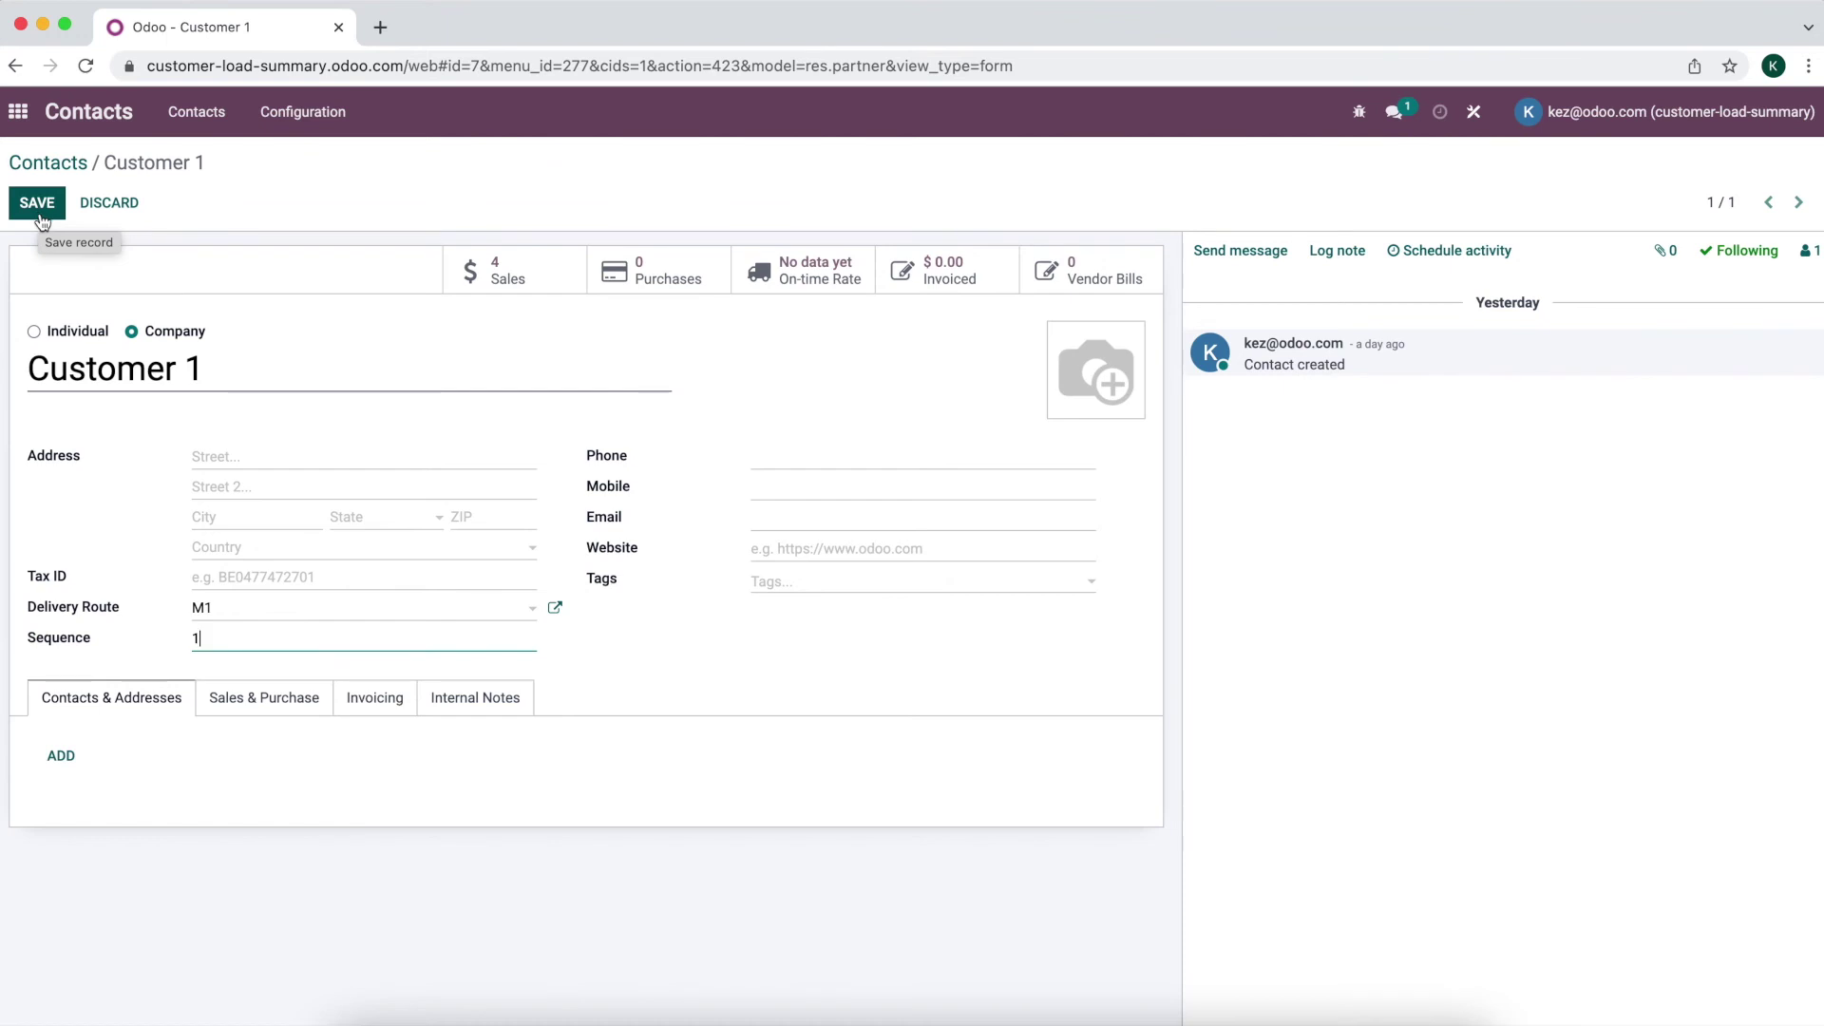
pyautogui.write('0')
pyautogui.click(40, 204)
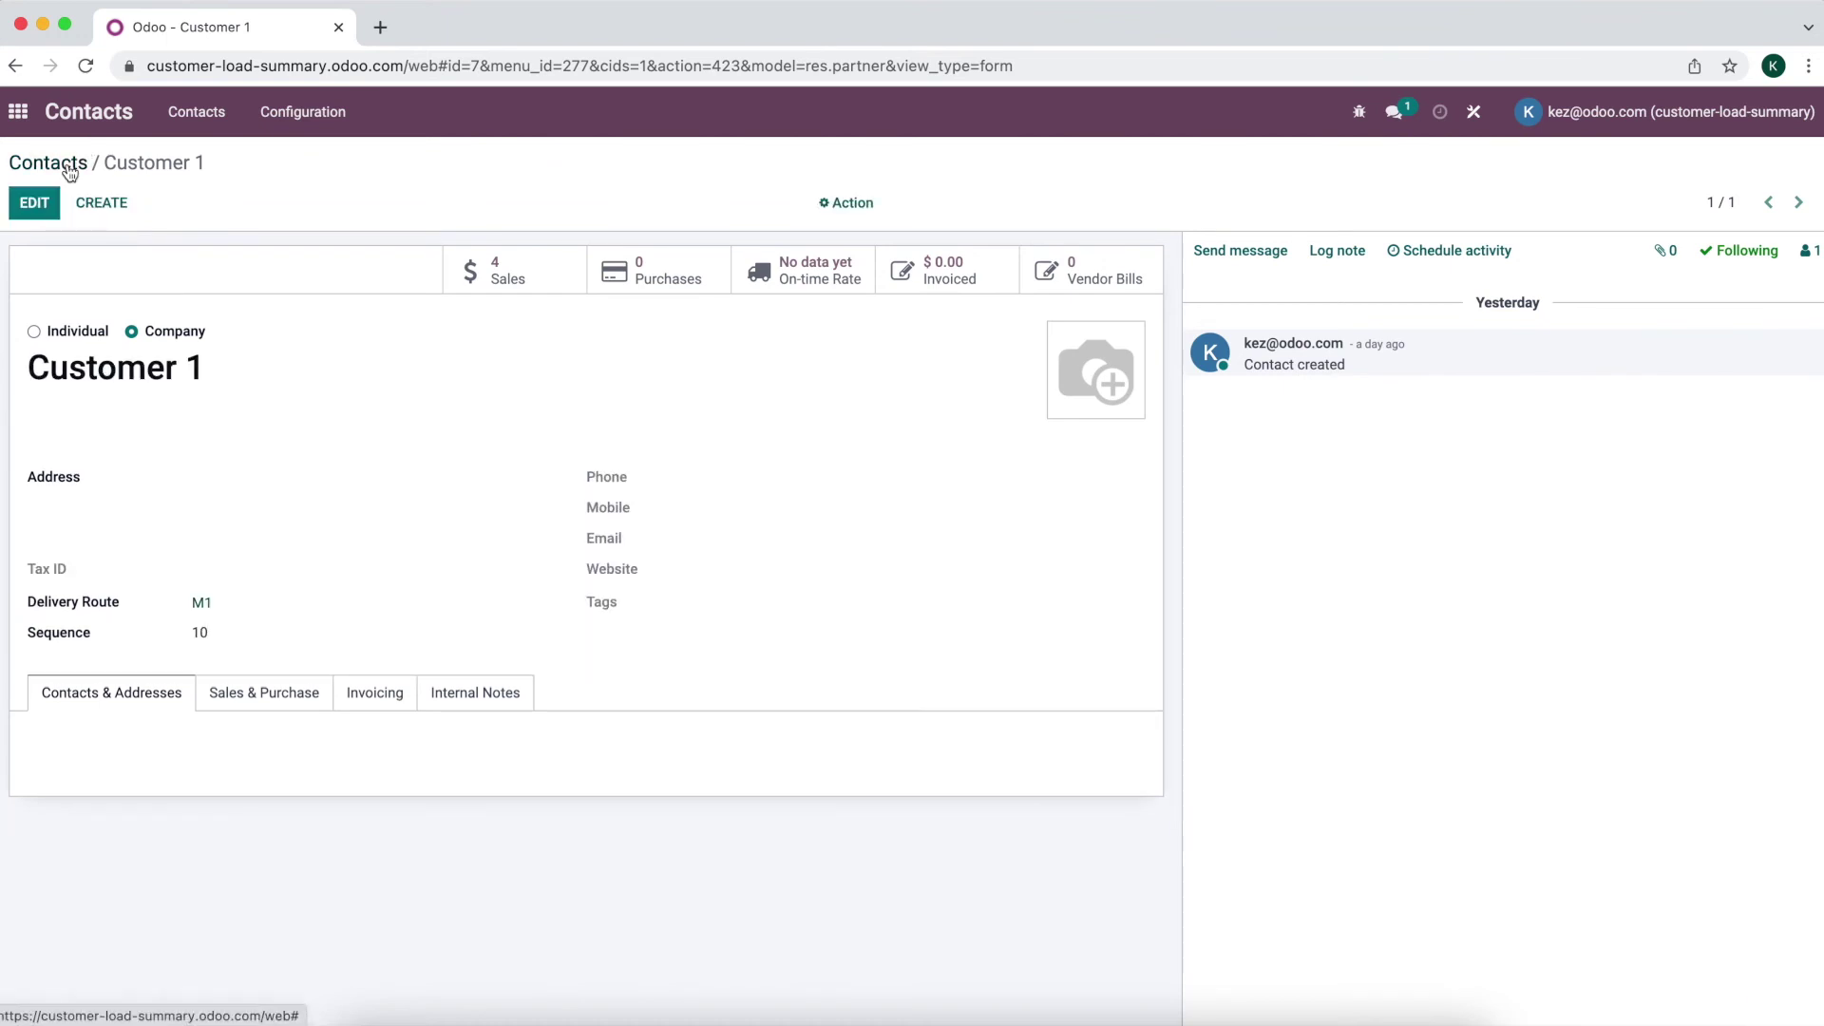
# - Set Customer 2's Sequence to 5 and save
pyautogui.click(68, 163)
pyautogui.click(543, 328)
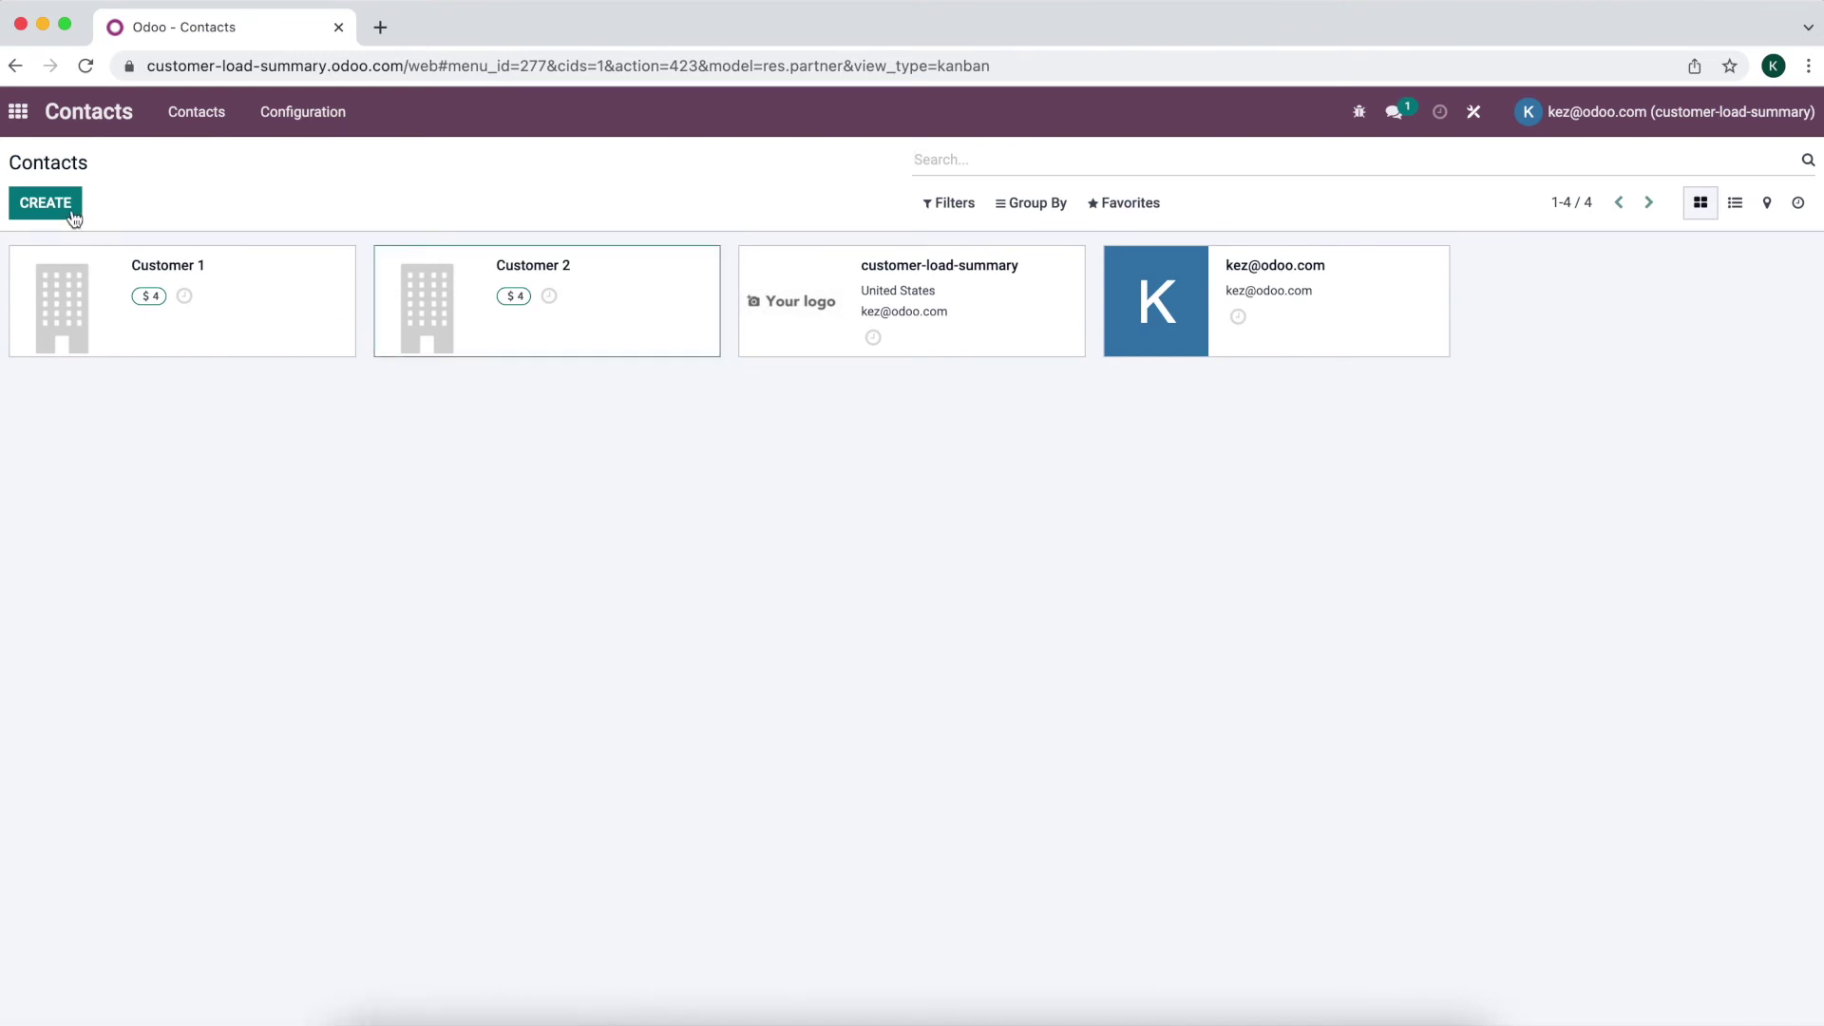
pyautogui.click(34, 202)
pyautogui.click(251, 646)
pyautogui.write('5')
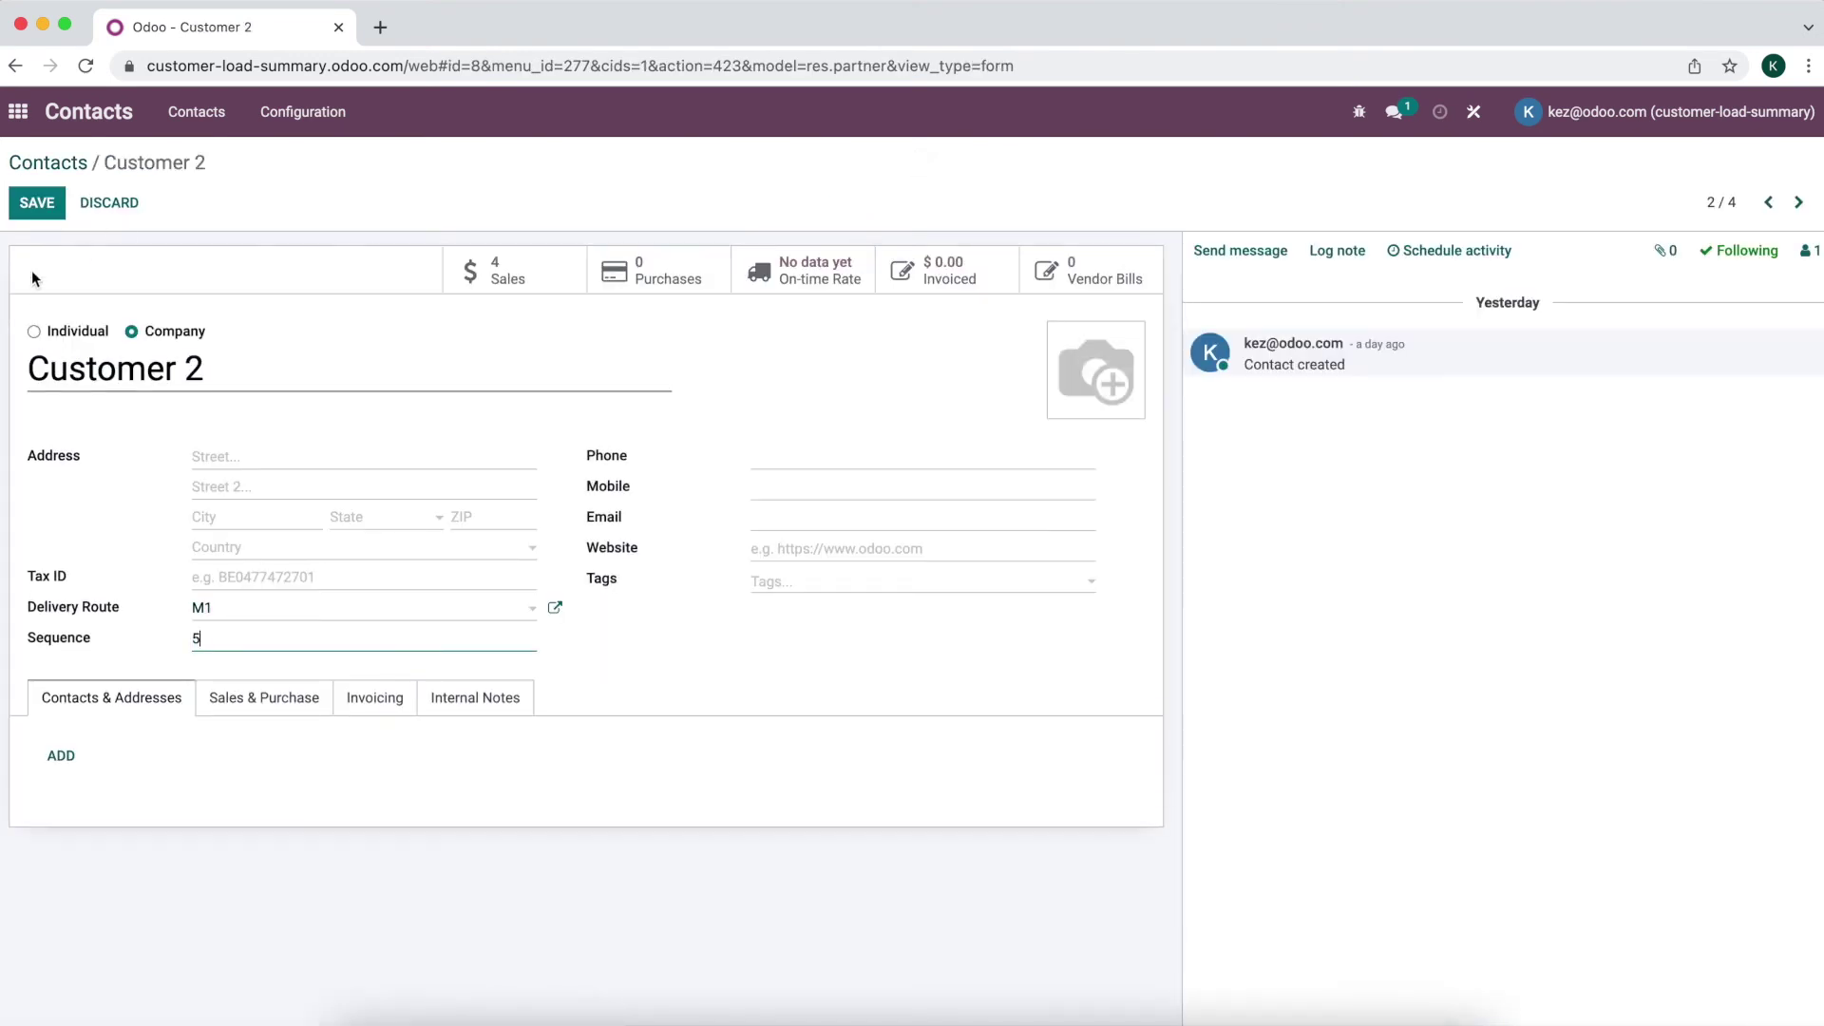
pyautogui.click(32, 211)
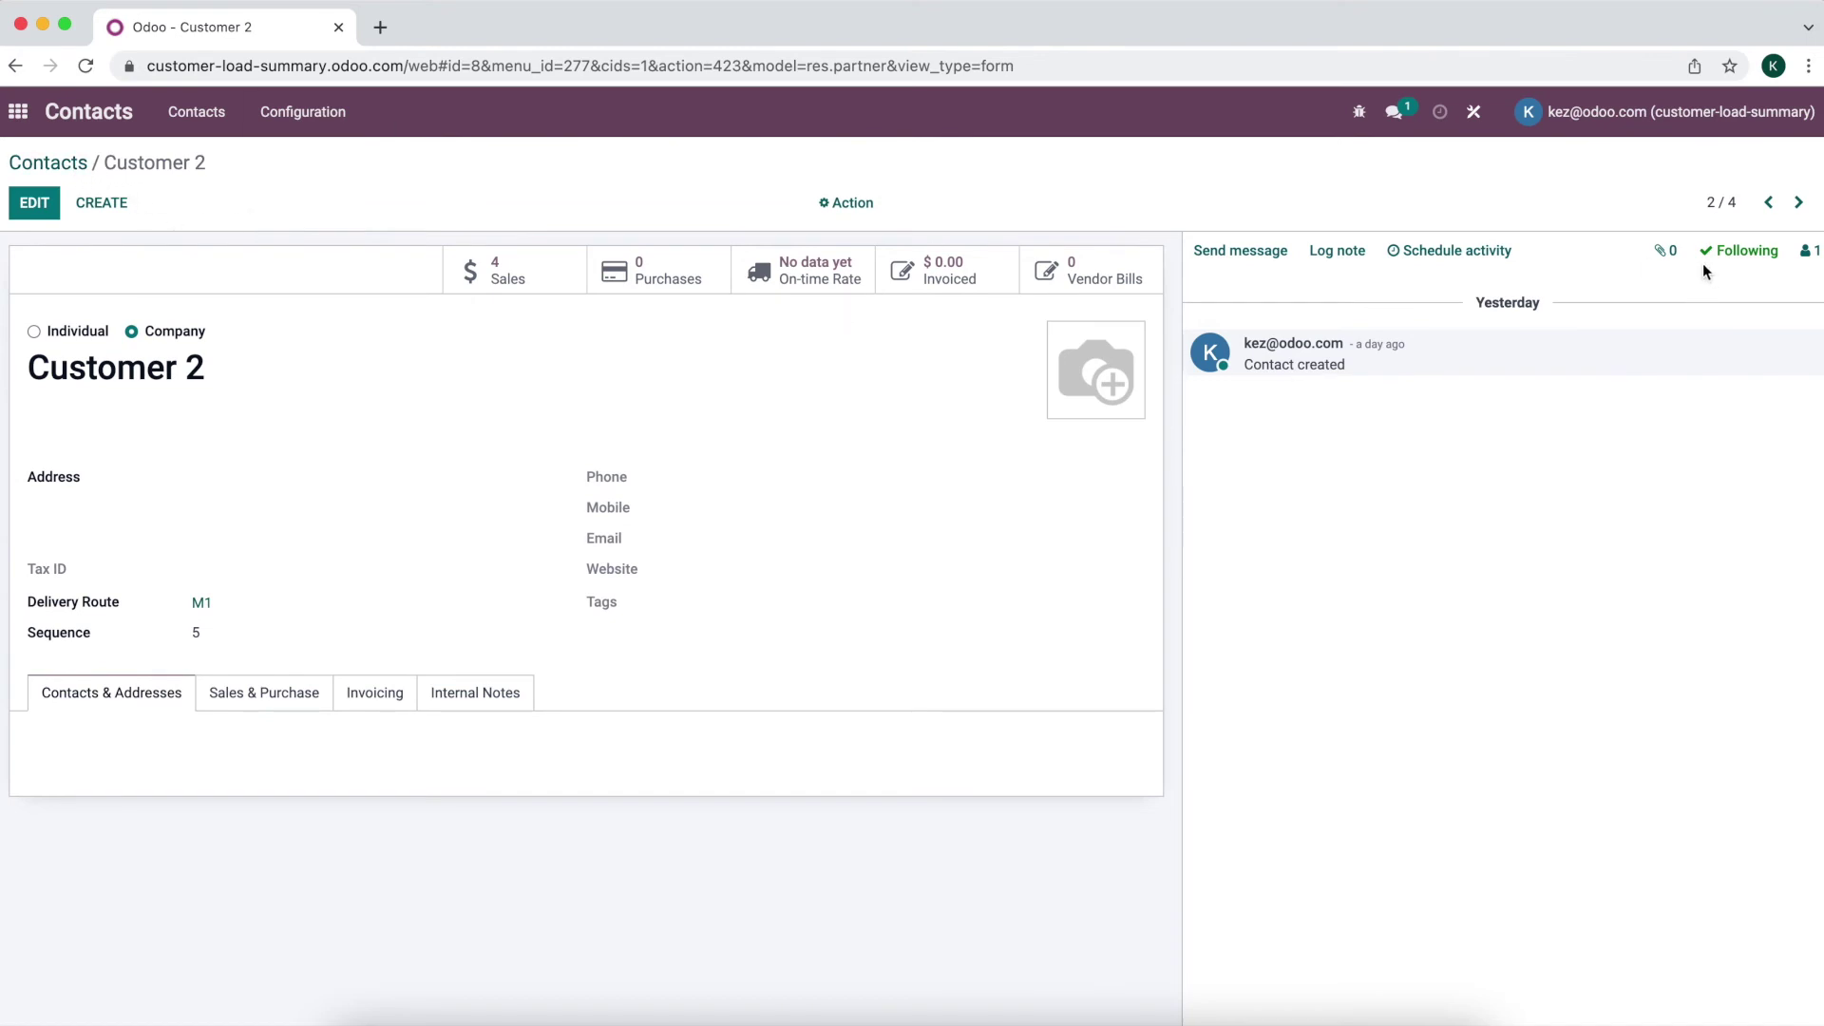
# - Browse back to Customer 1 and forward to Customer 2, then return to the apps home
pyautogui.click(1767, 202)
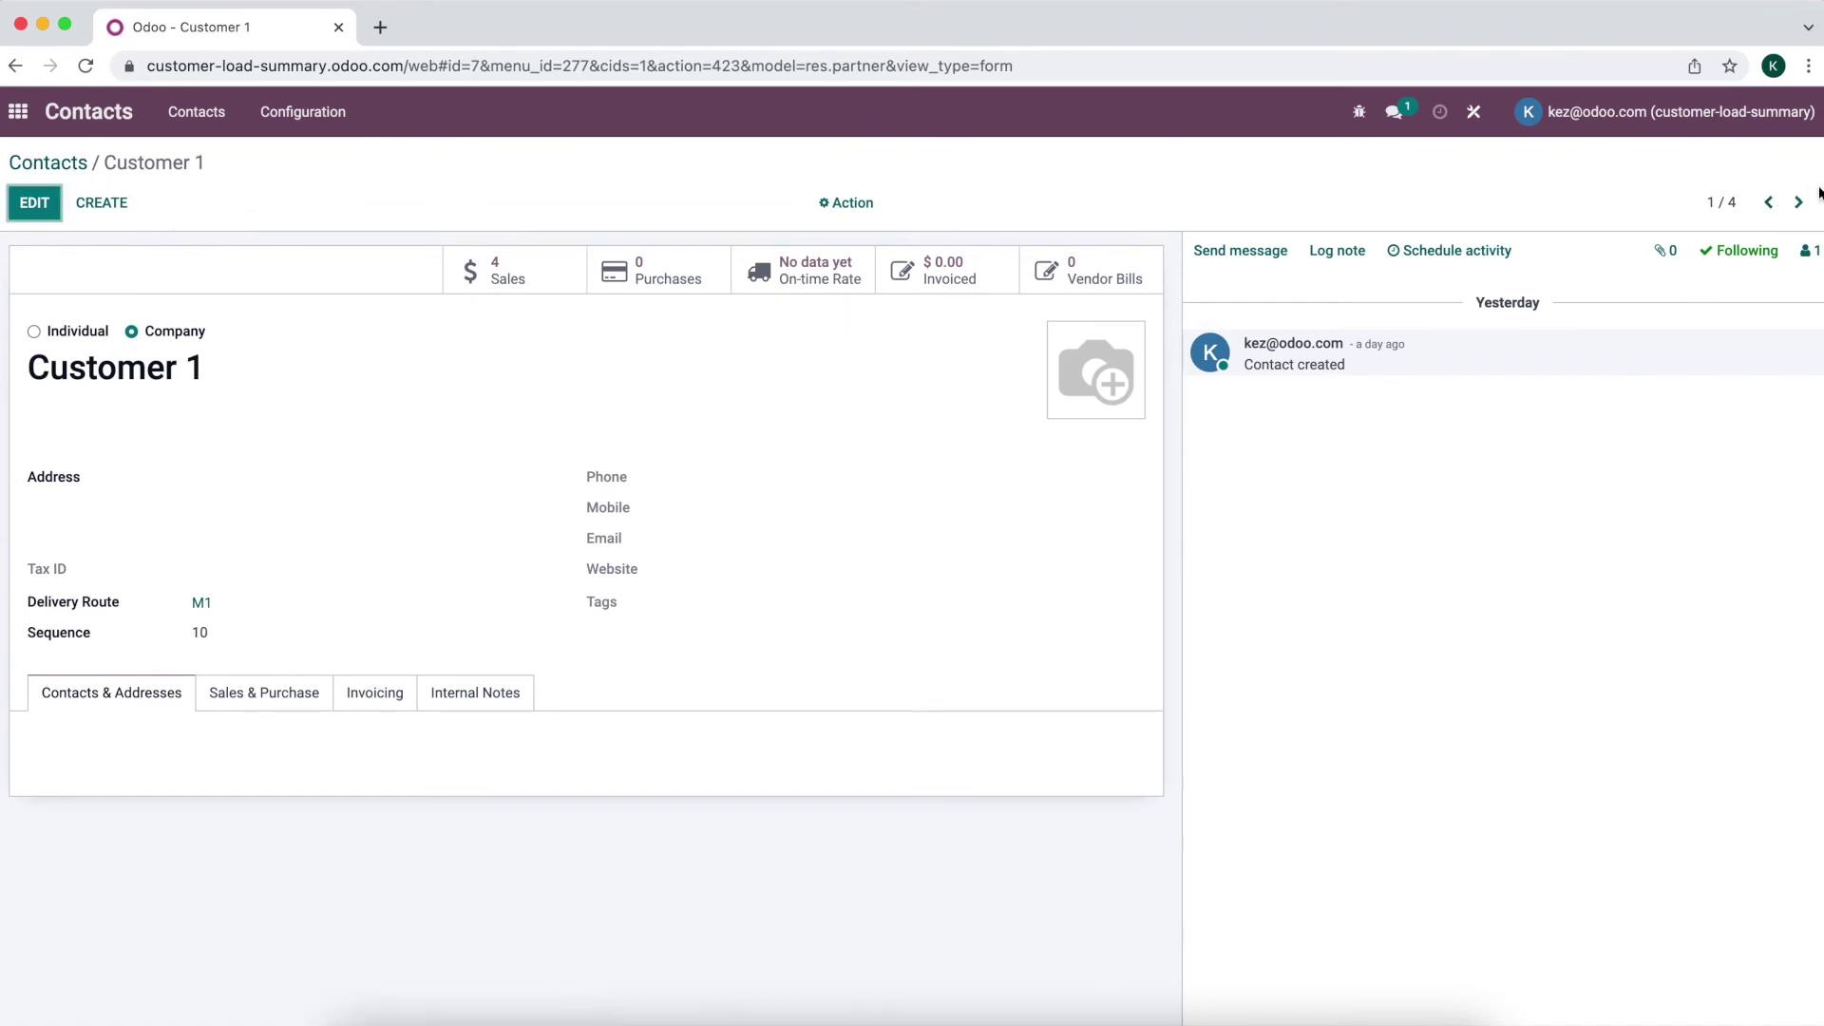
pyautogui.click(1800, 202)
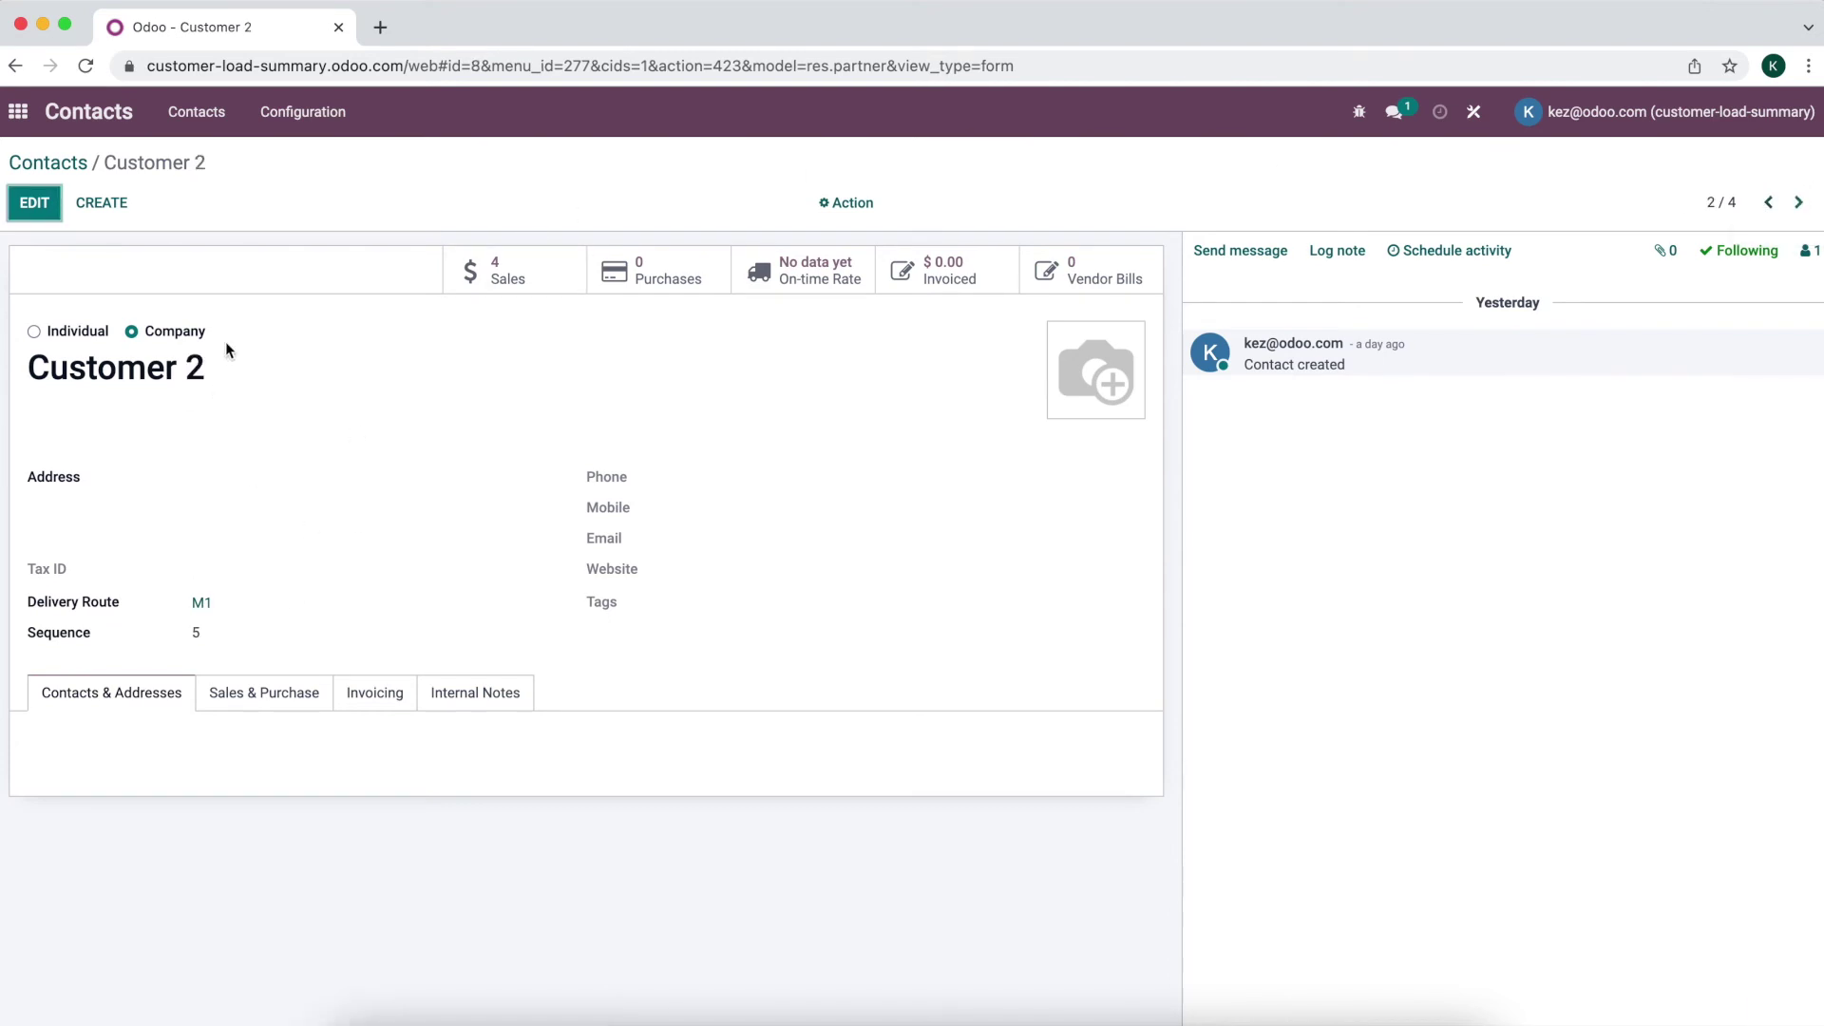
pyautogui.click(23, 116)
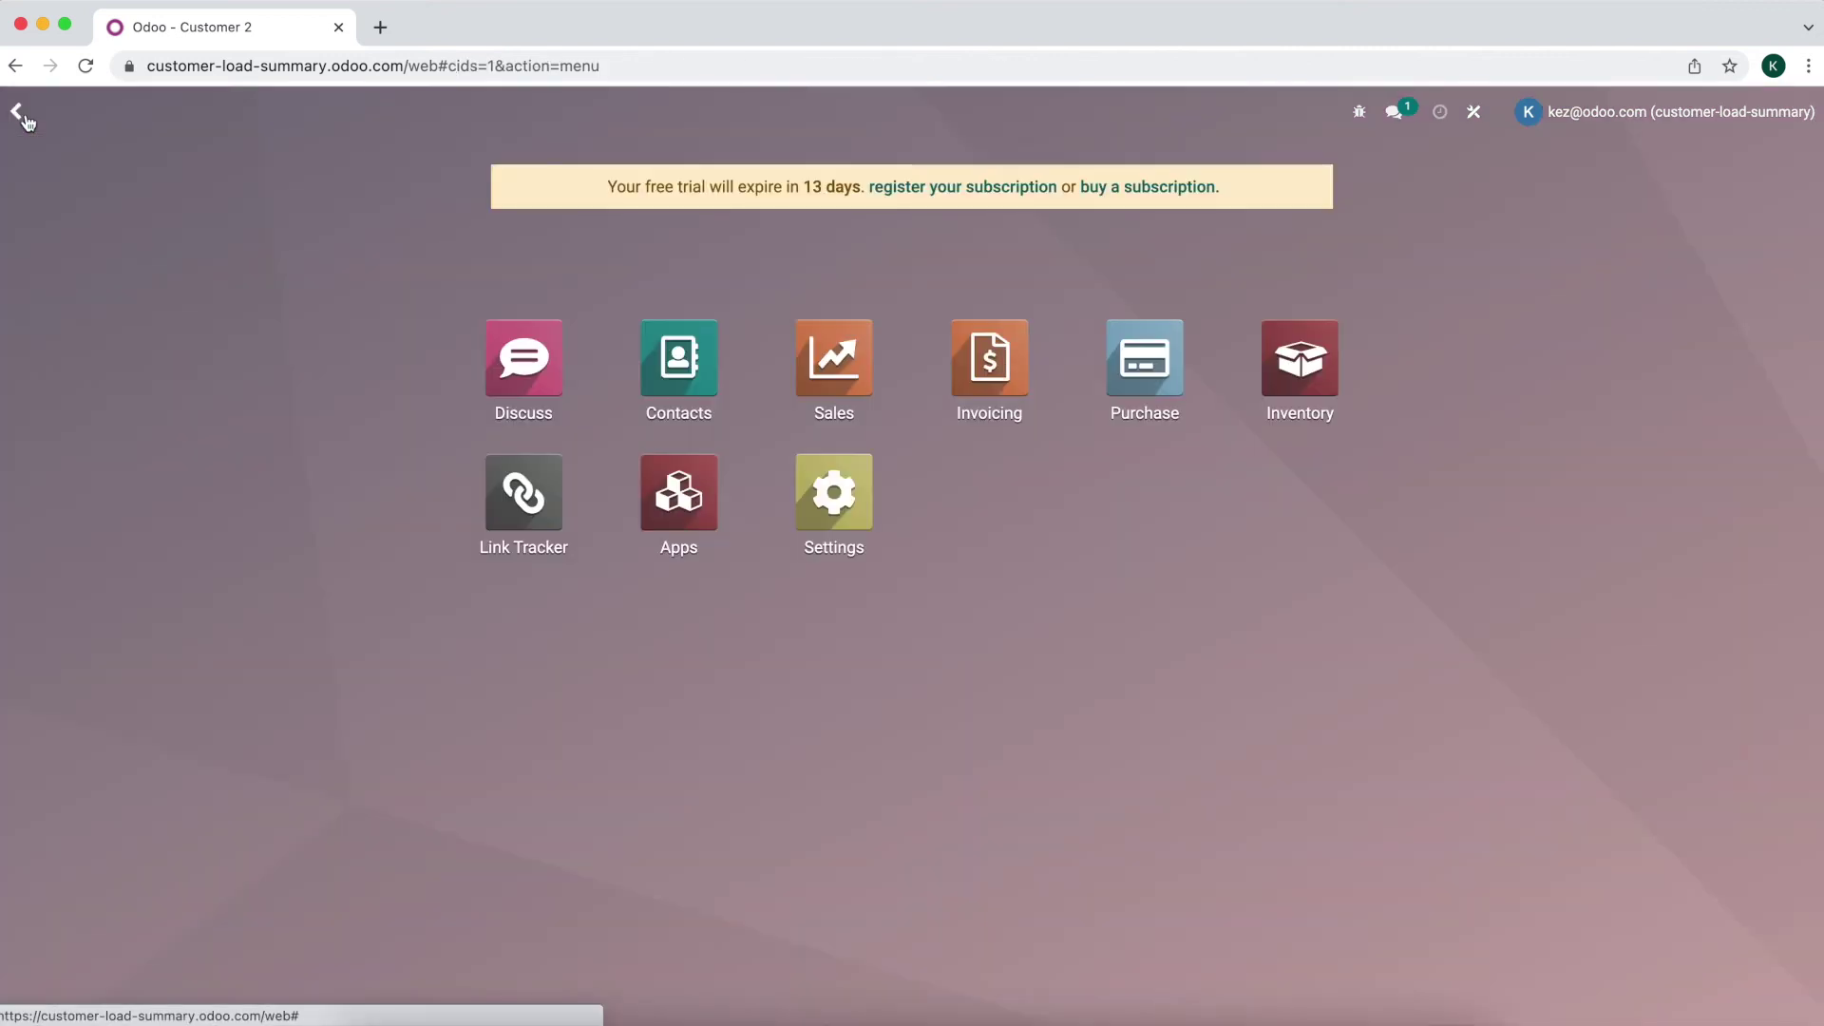
# - Open the M1 delivery route form in Studio
pyautogui.click(1300, 357)
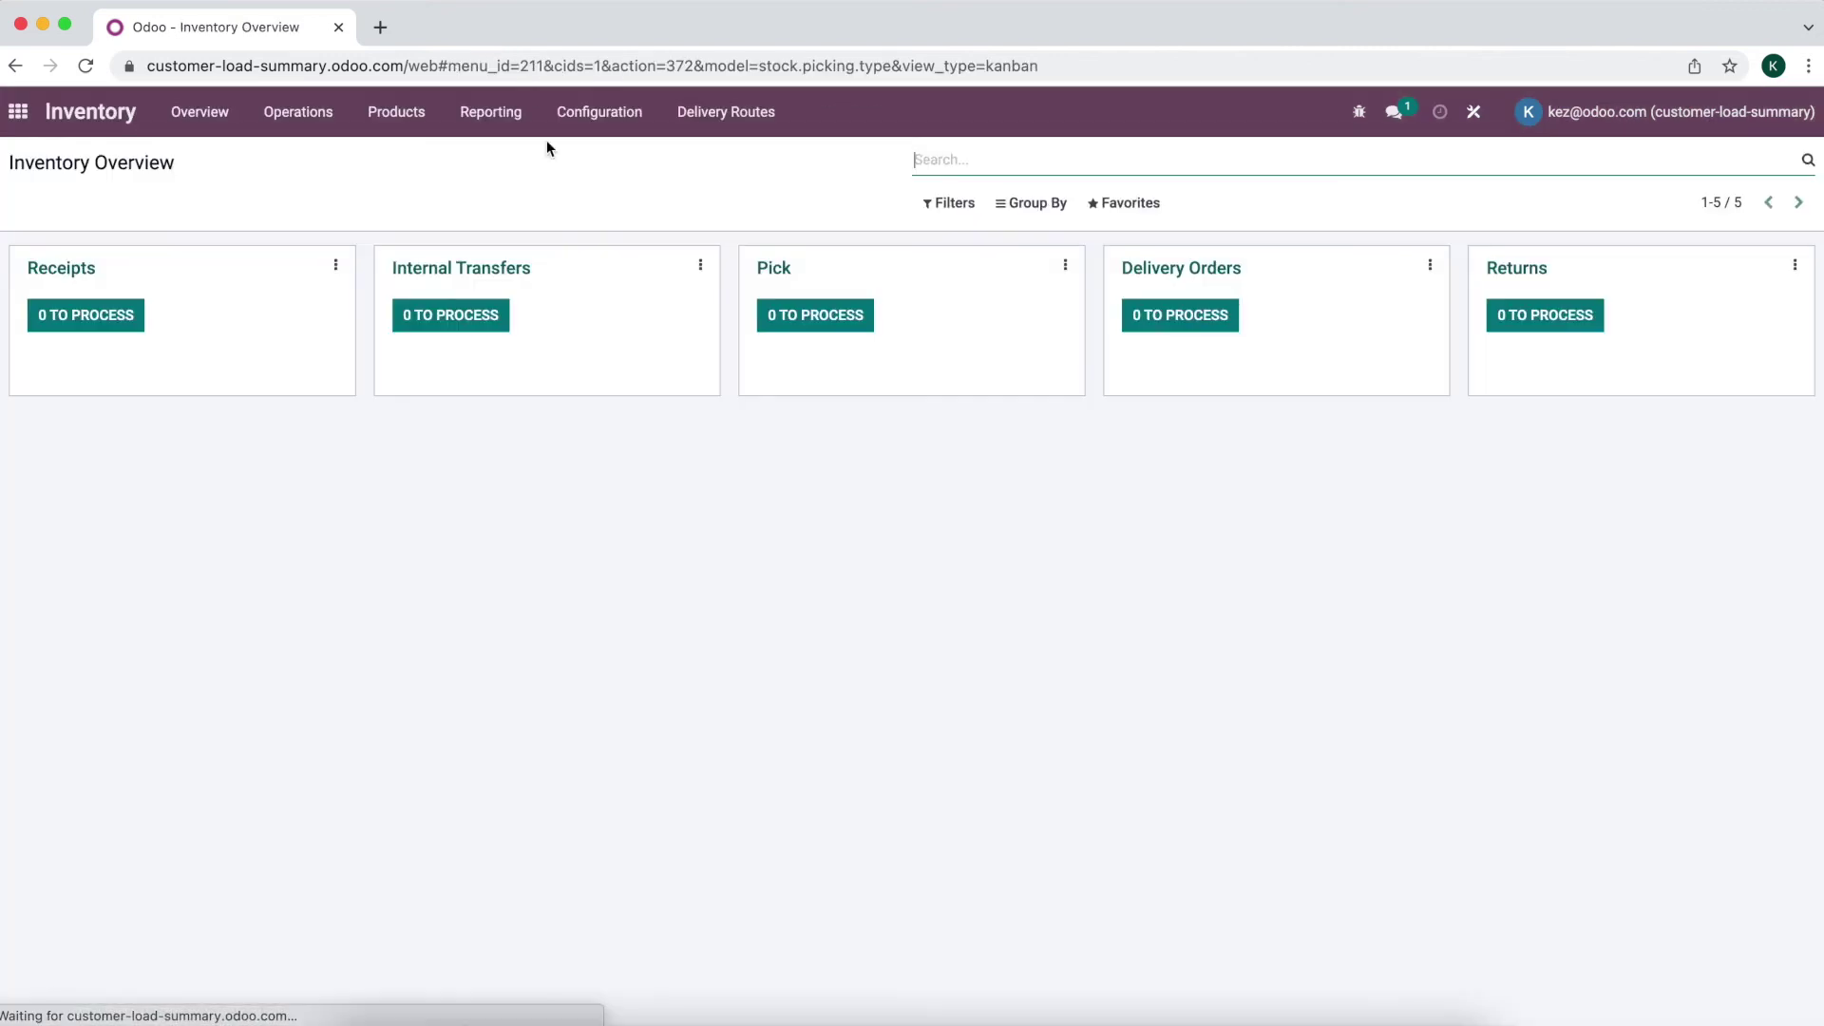
pyautogui.click(725, 111)
pyautogui.click(379, 306)
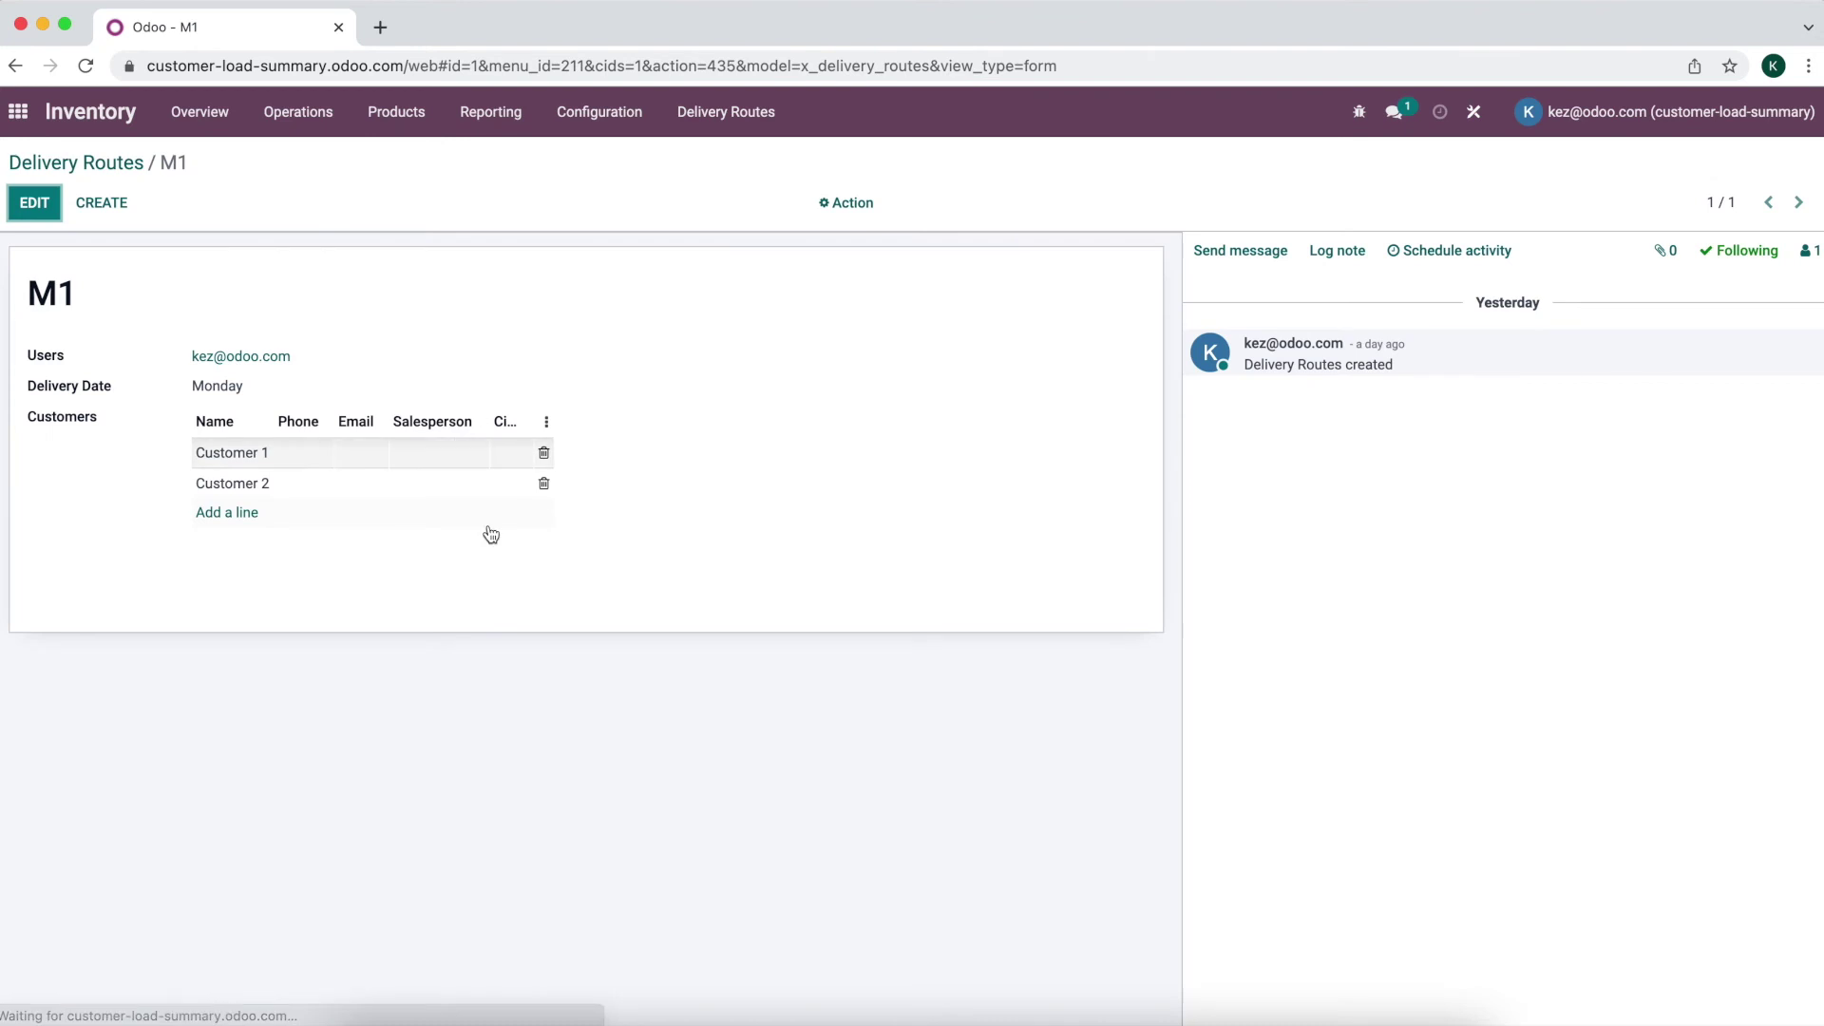
pyautogui.click(1473, 111)
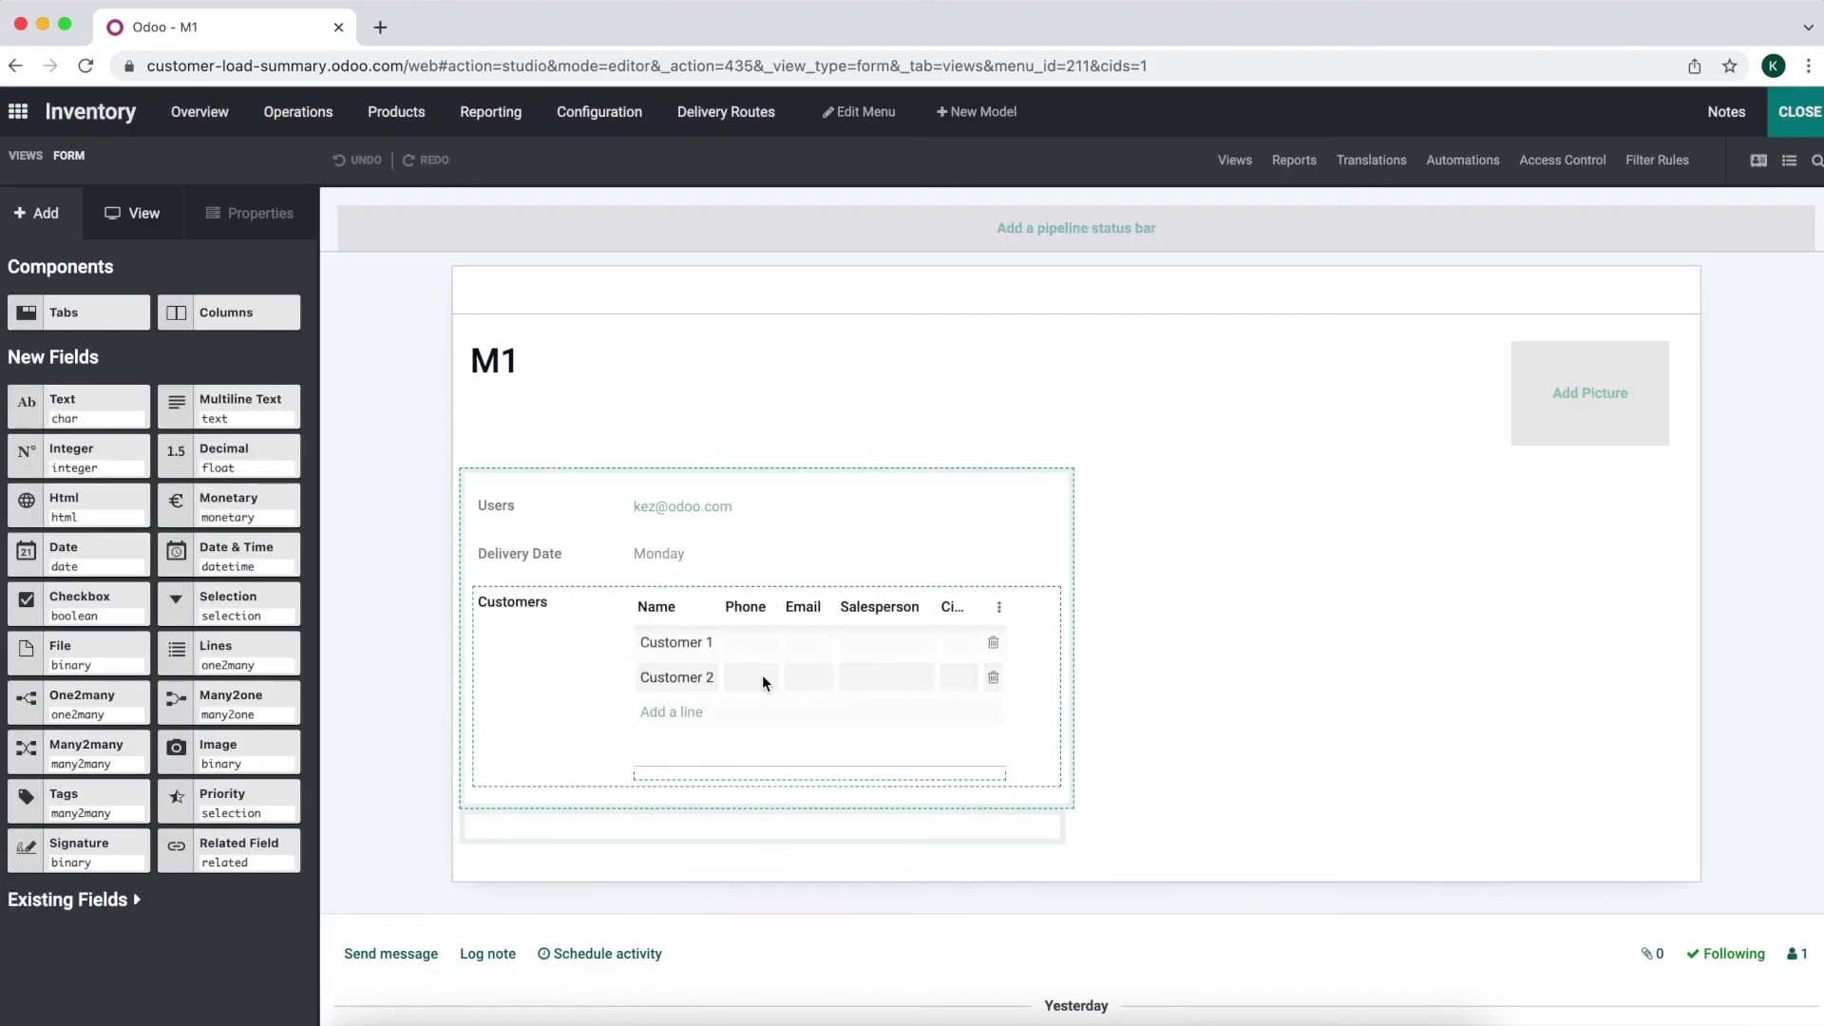
# - Add the existing Sequence field as a Customers list column before Phone, then close Studio
pyautogui.click(762, 674)
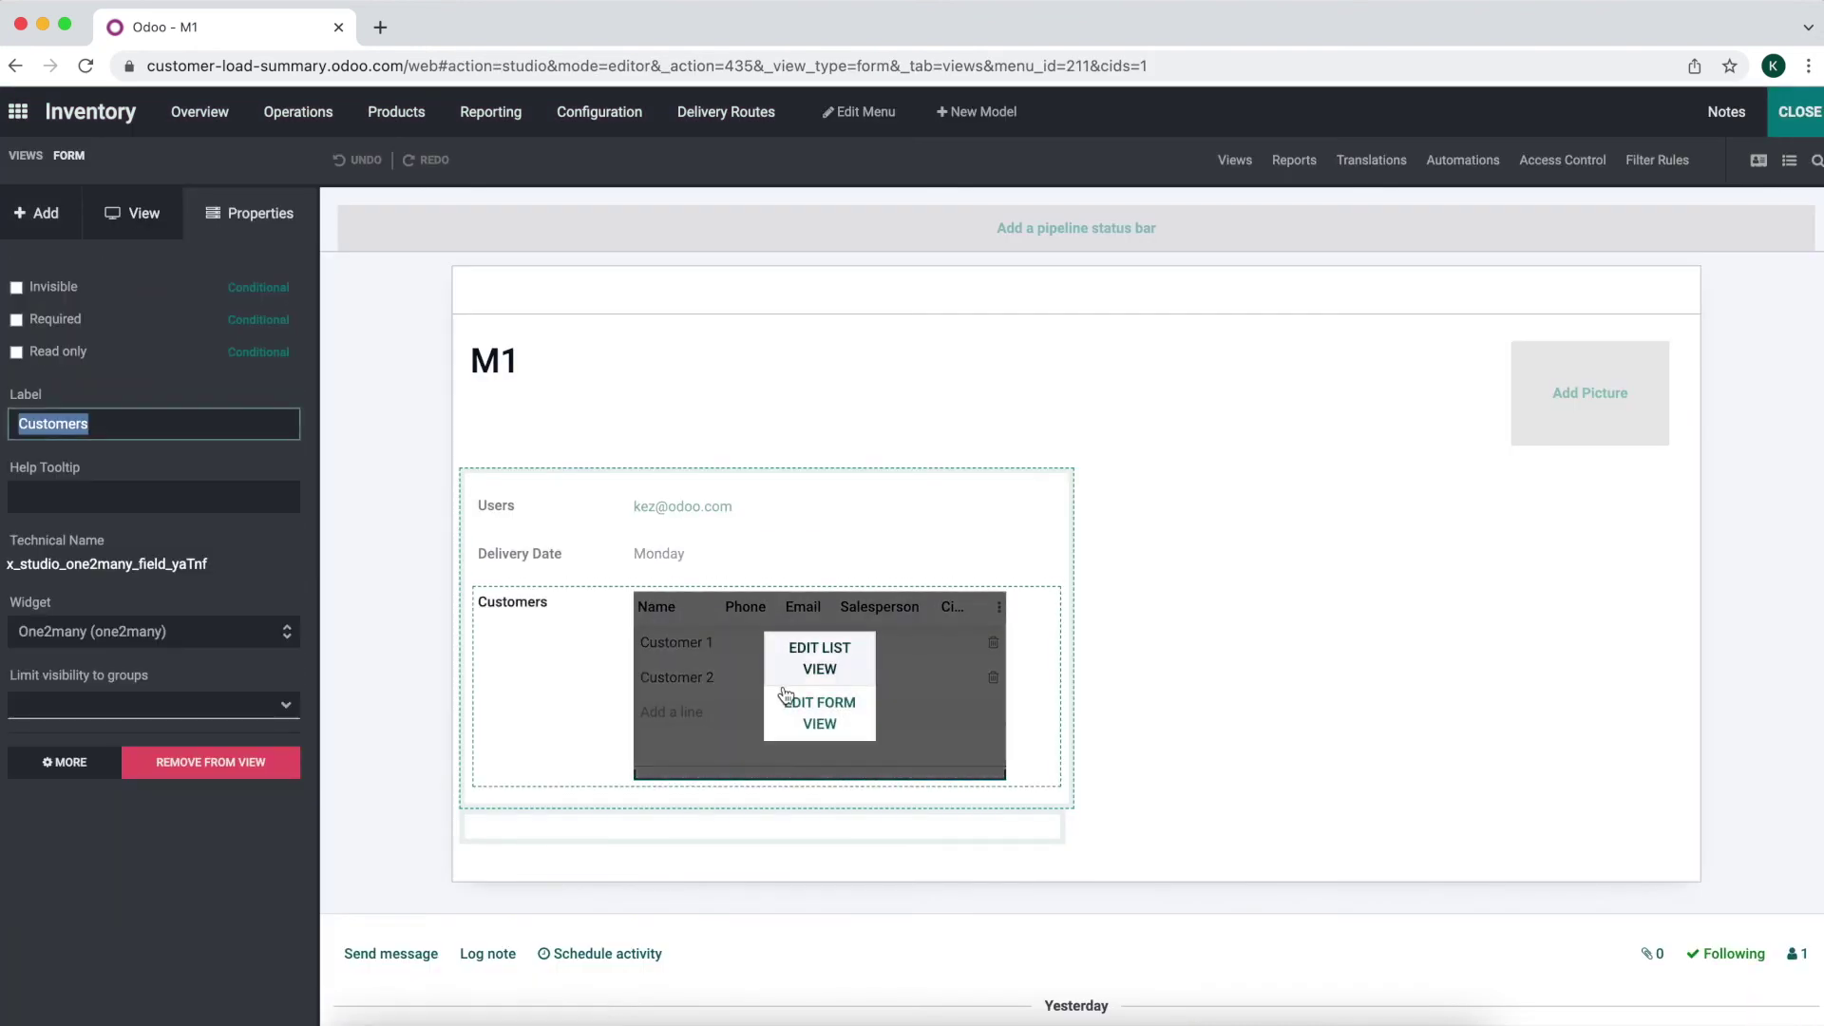
pyautogui.click(818, 655)
pyautogui.click(121, 810)
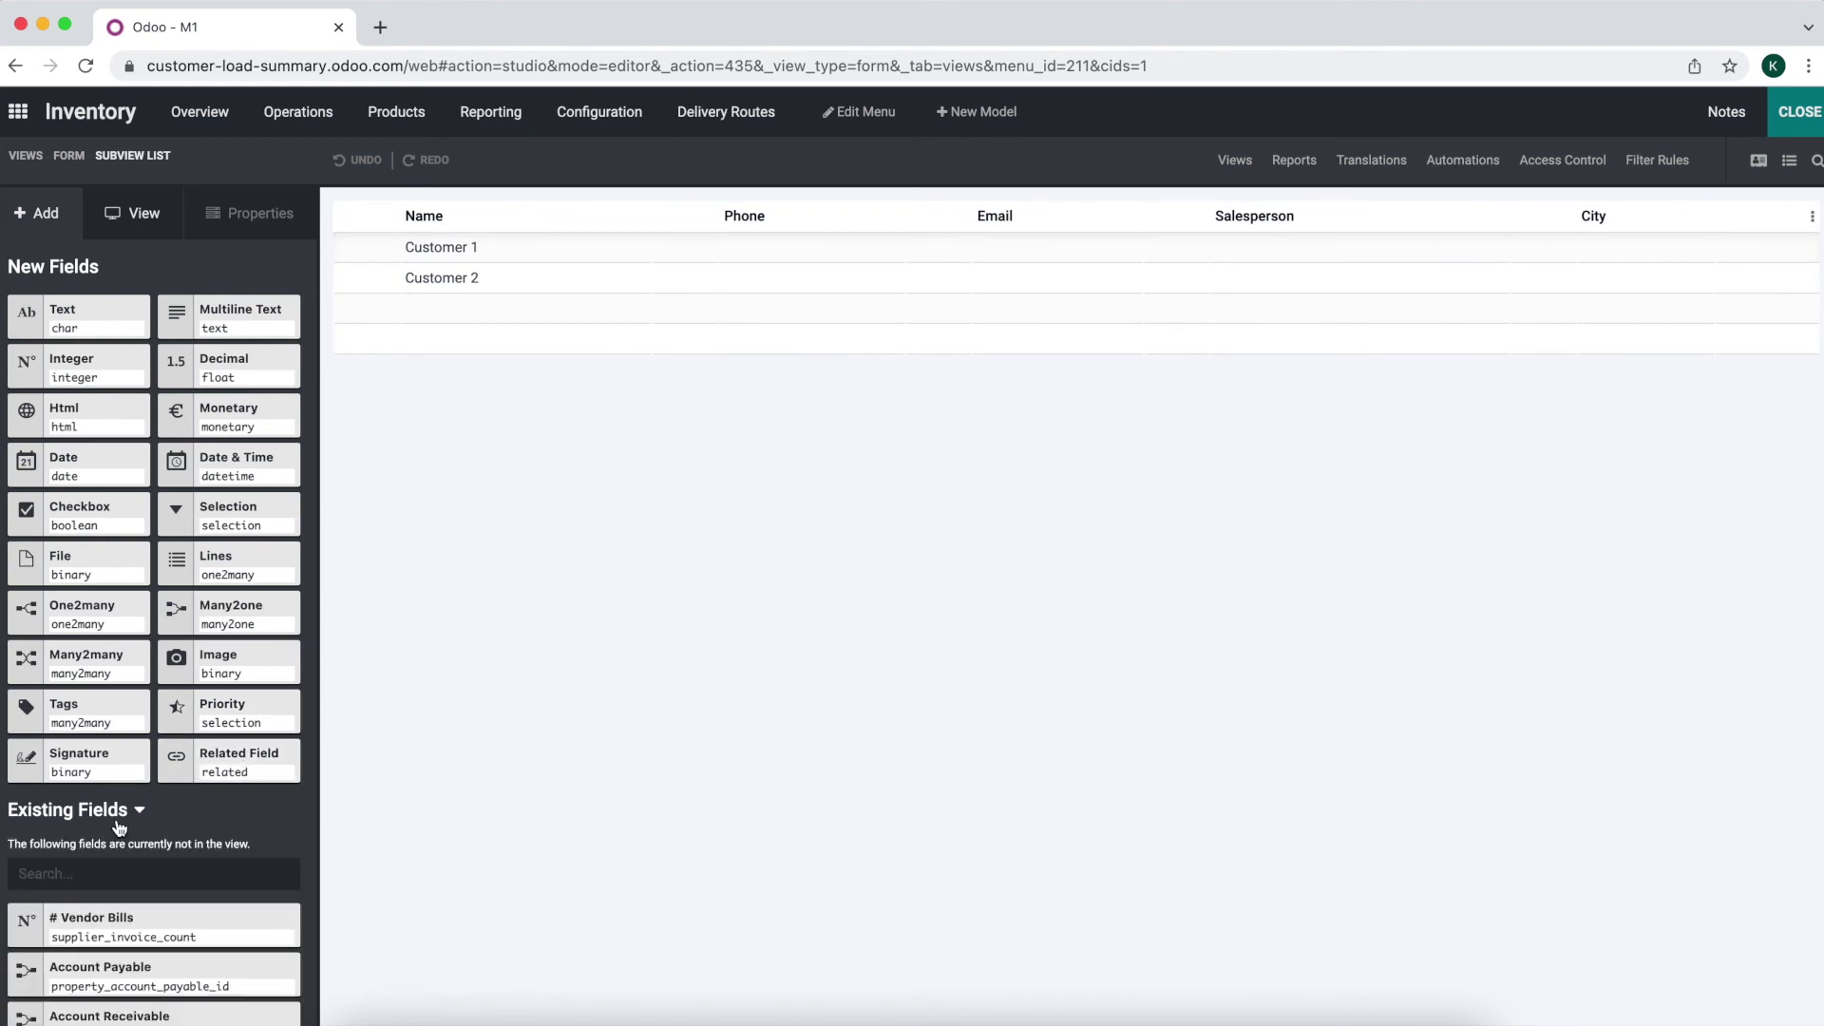
pyautogui.click(131, 870)
pyautogui.write('seq')
pyautogui.moveTo(95, 922); pyautogui.dragTo(646, 281)
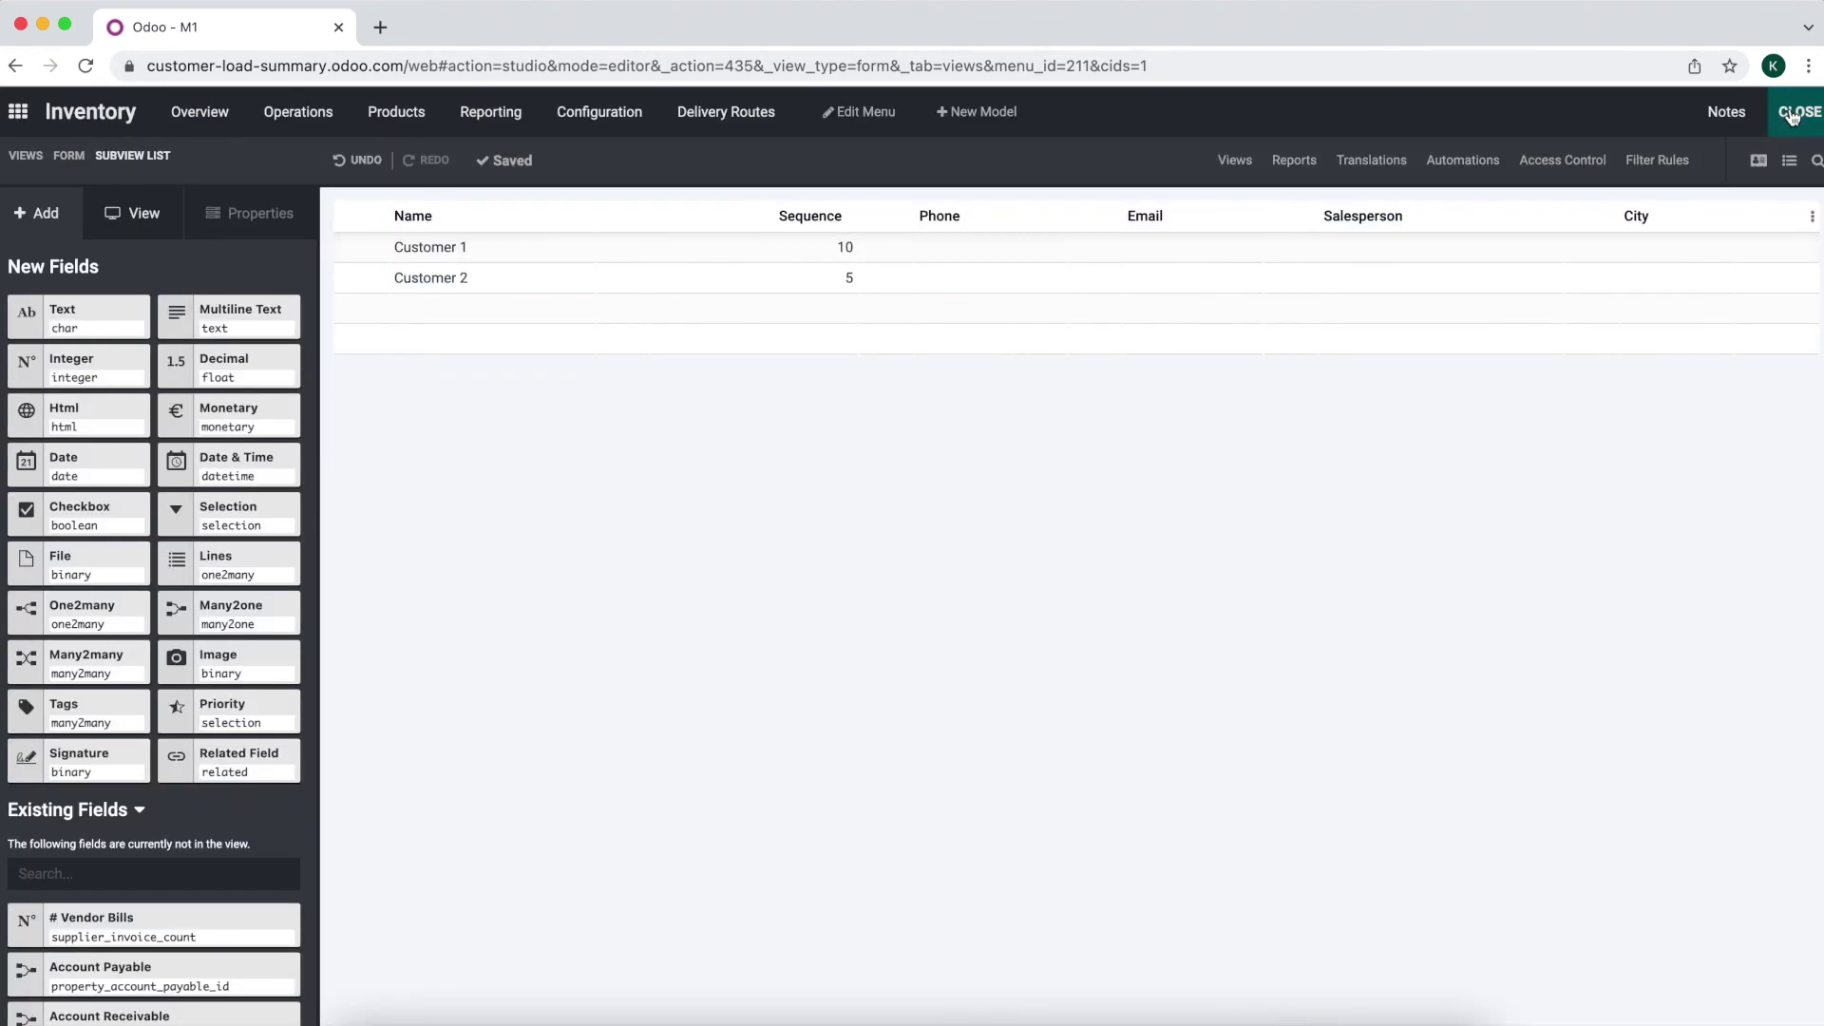
pyautogui.click(1798, 111)
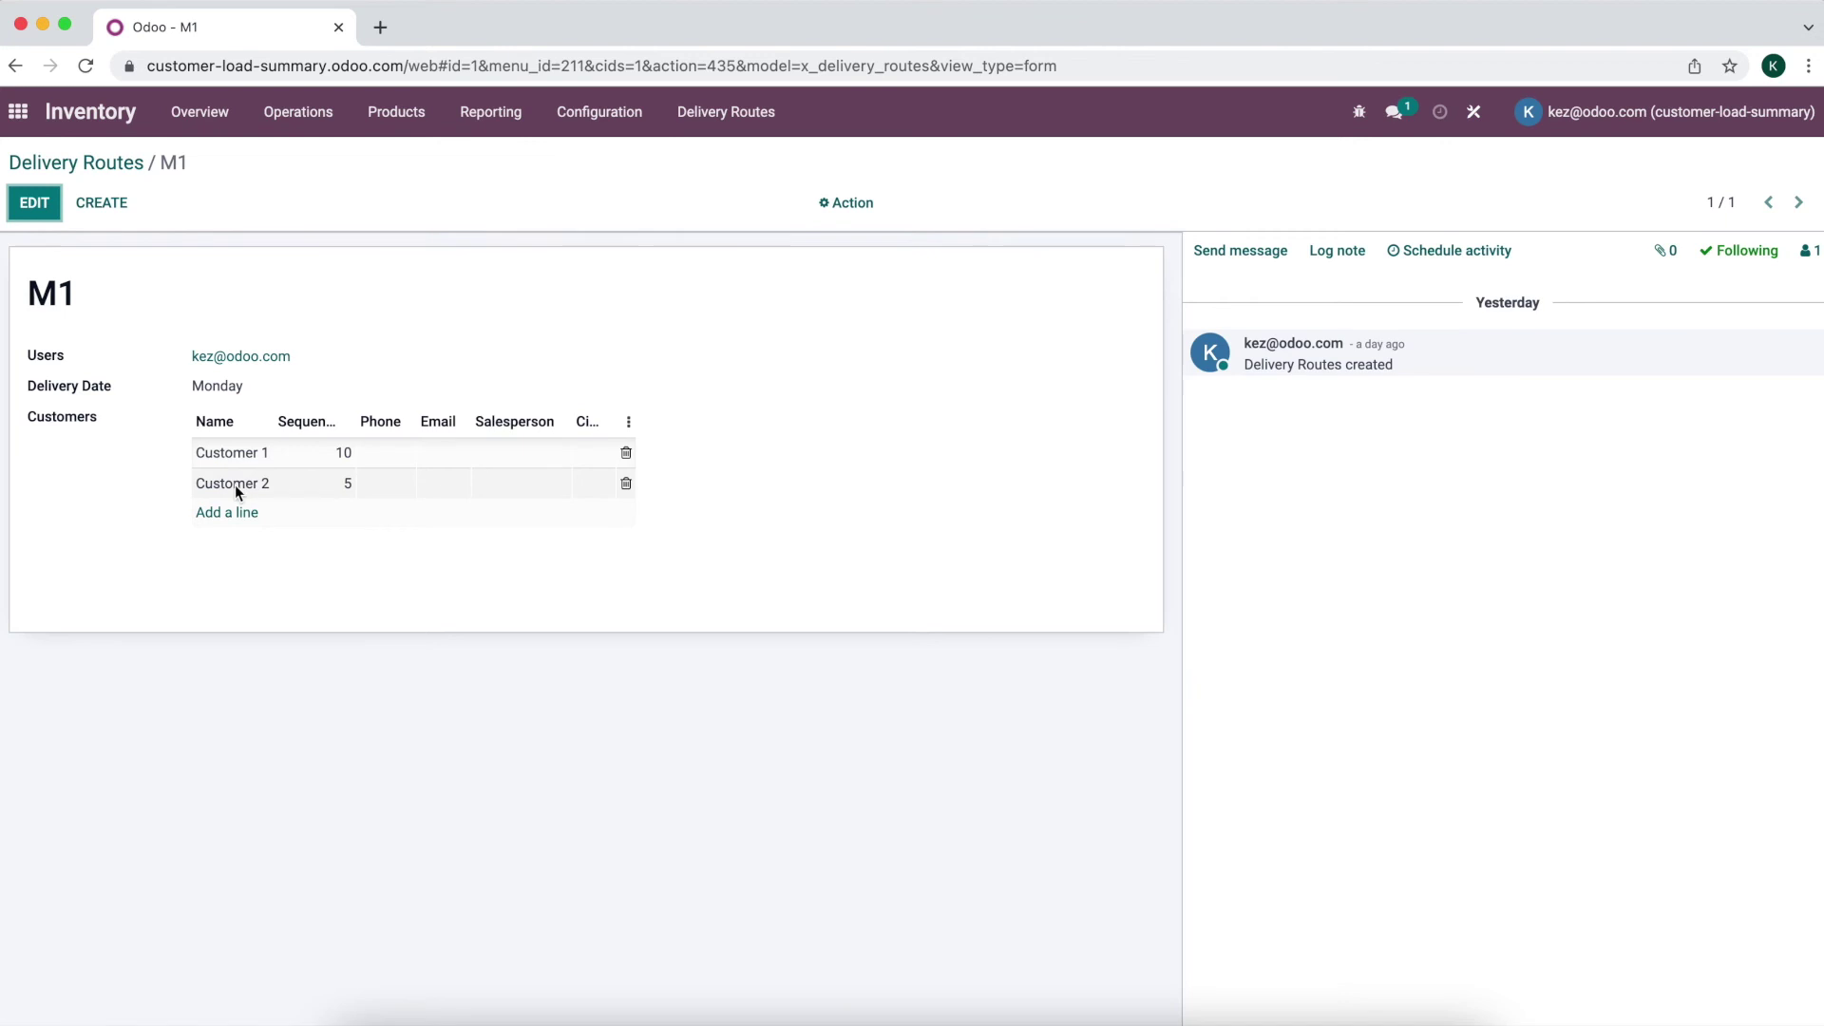
# - Open BATCH/00002 from Batch Transfers, with the Draft filter removed, in Studio's form editor
pyautogui.click(17, 111)
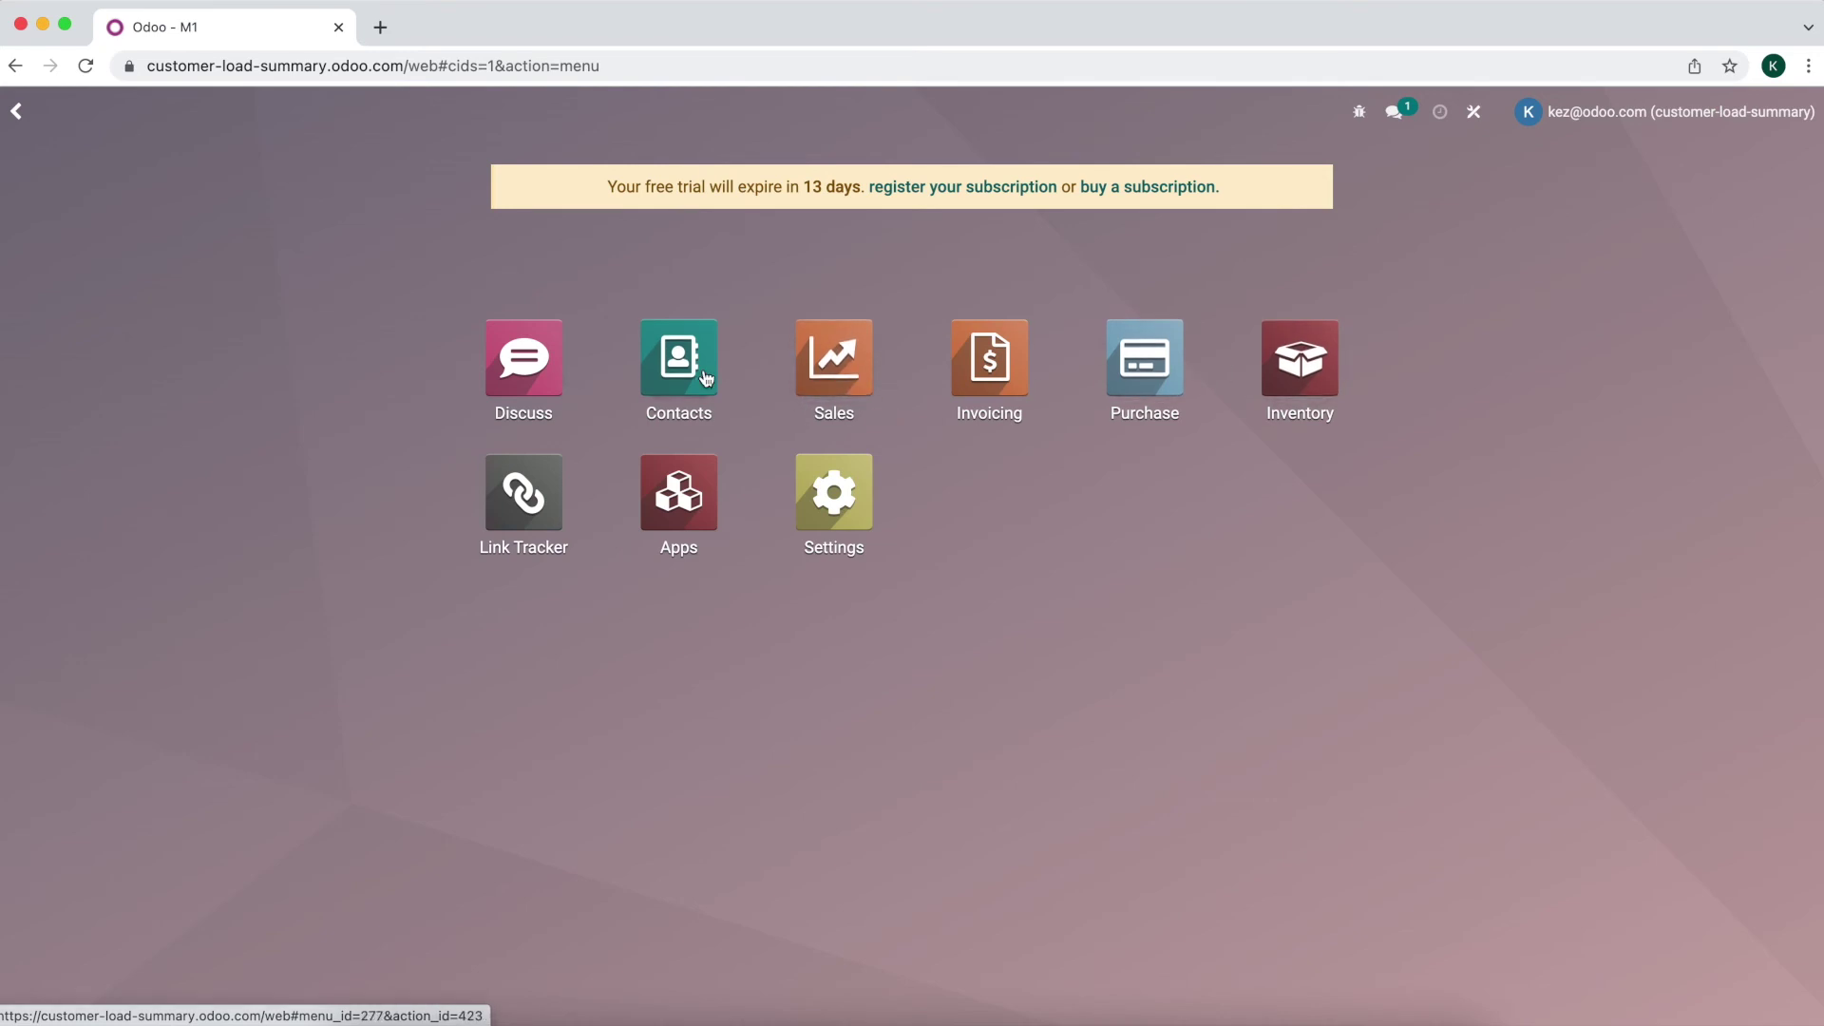
pyautogui.click(1299, 354)
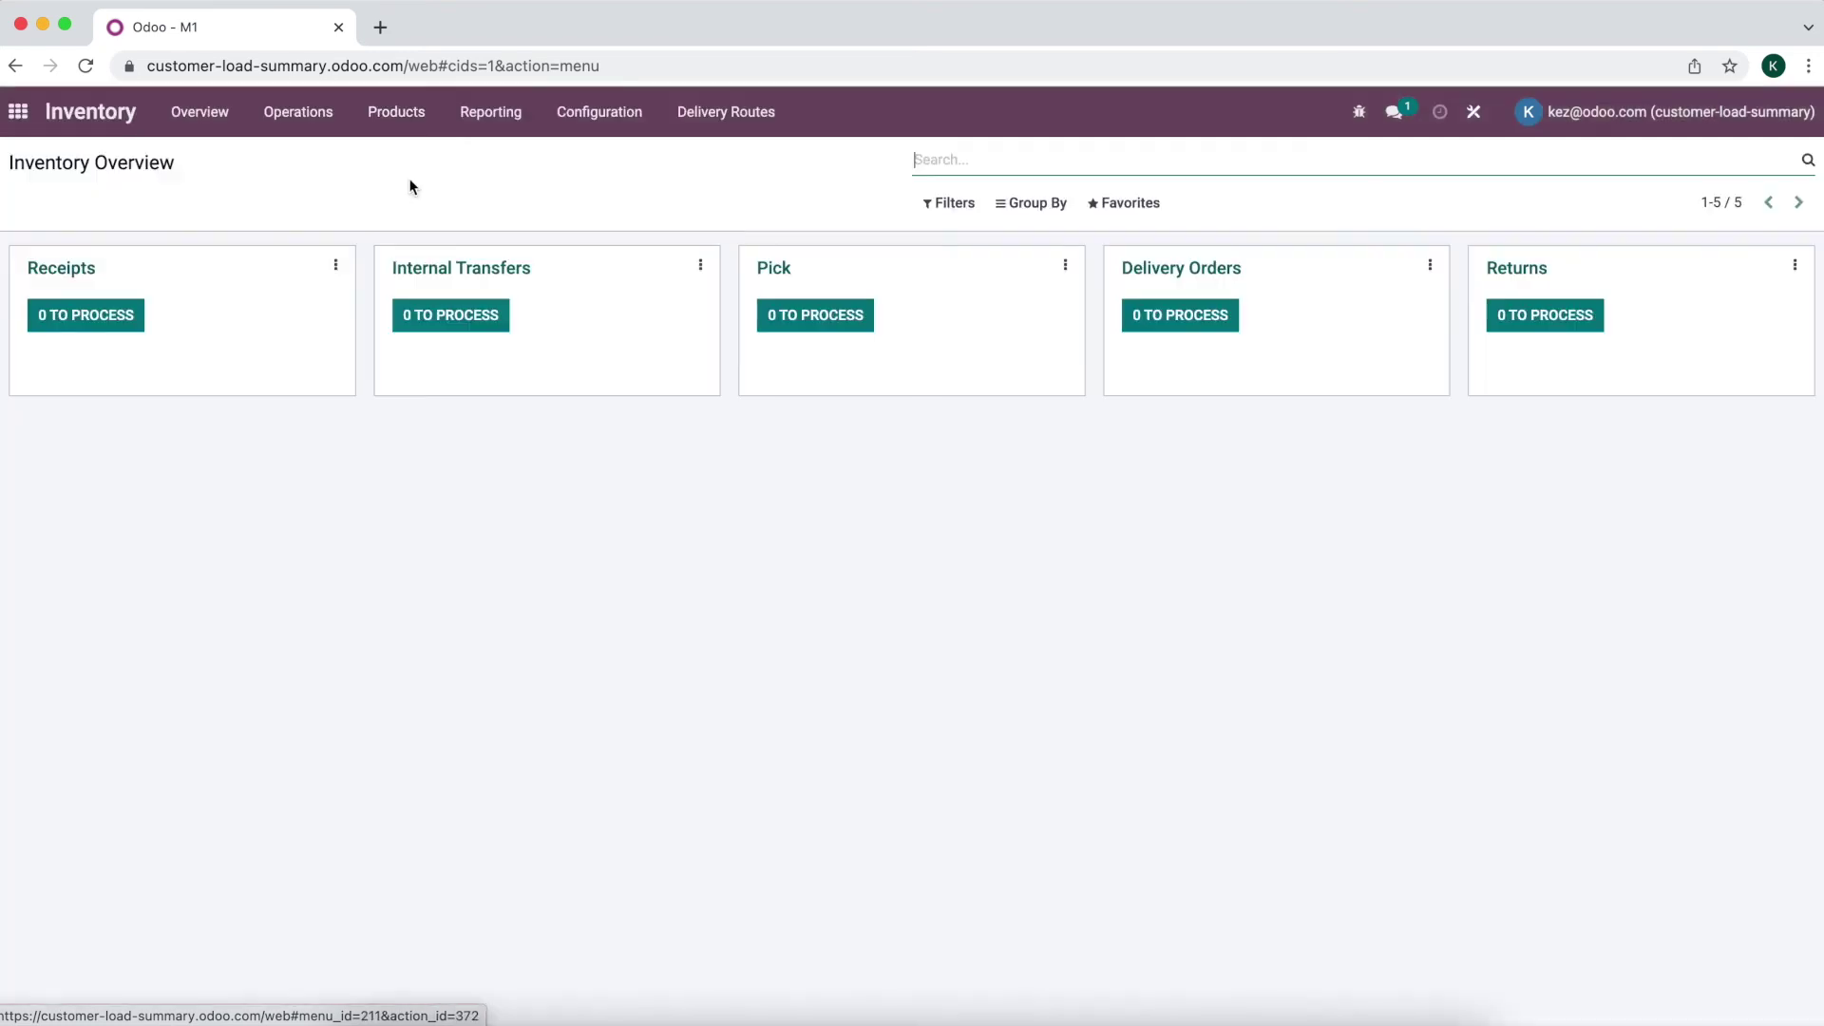
pyautogui.click(298, 113)
pyautogui.click(313, 188)
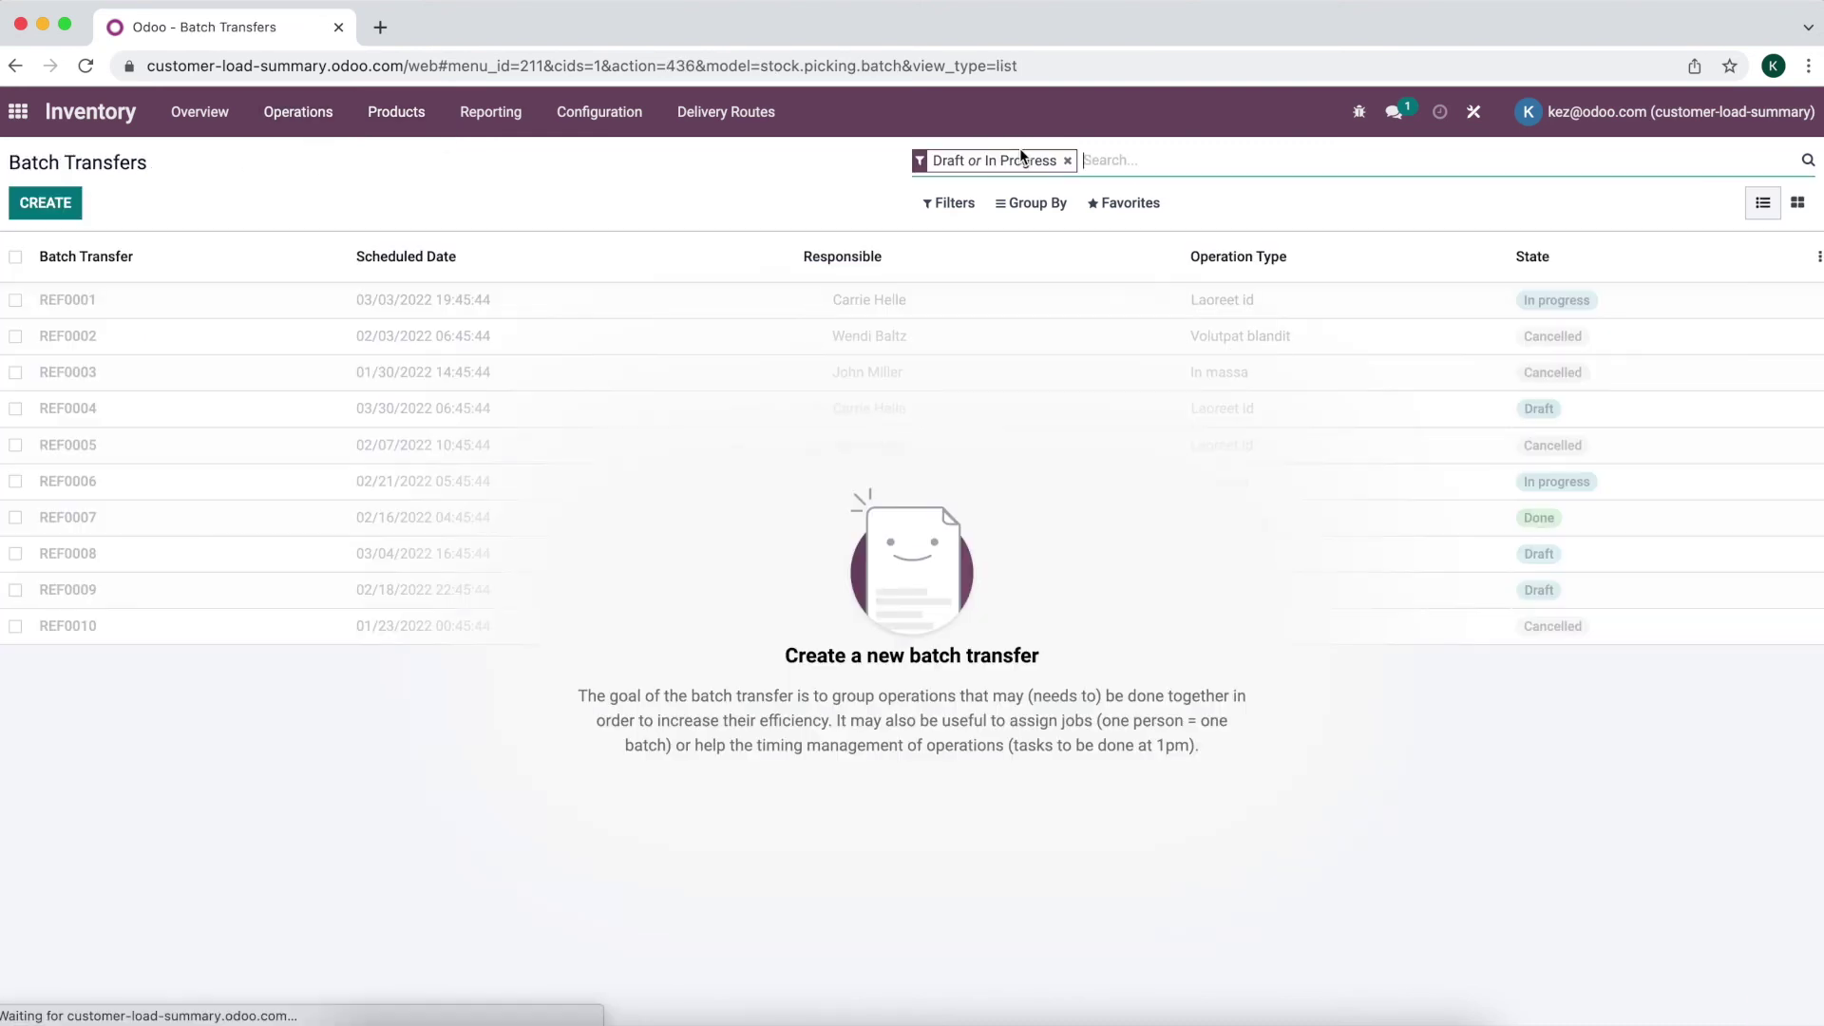
pyautogui.click(1062, 160)
pyautogui.click(577, 307)
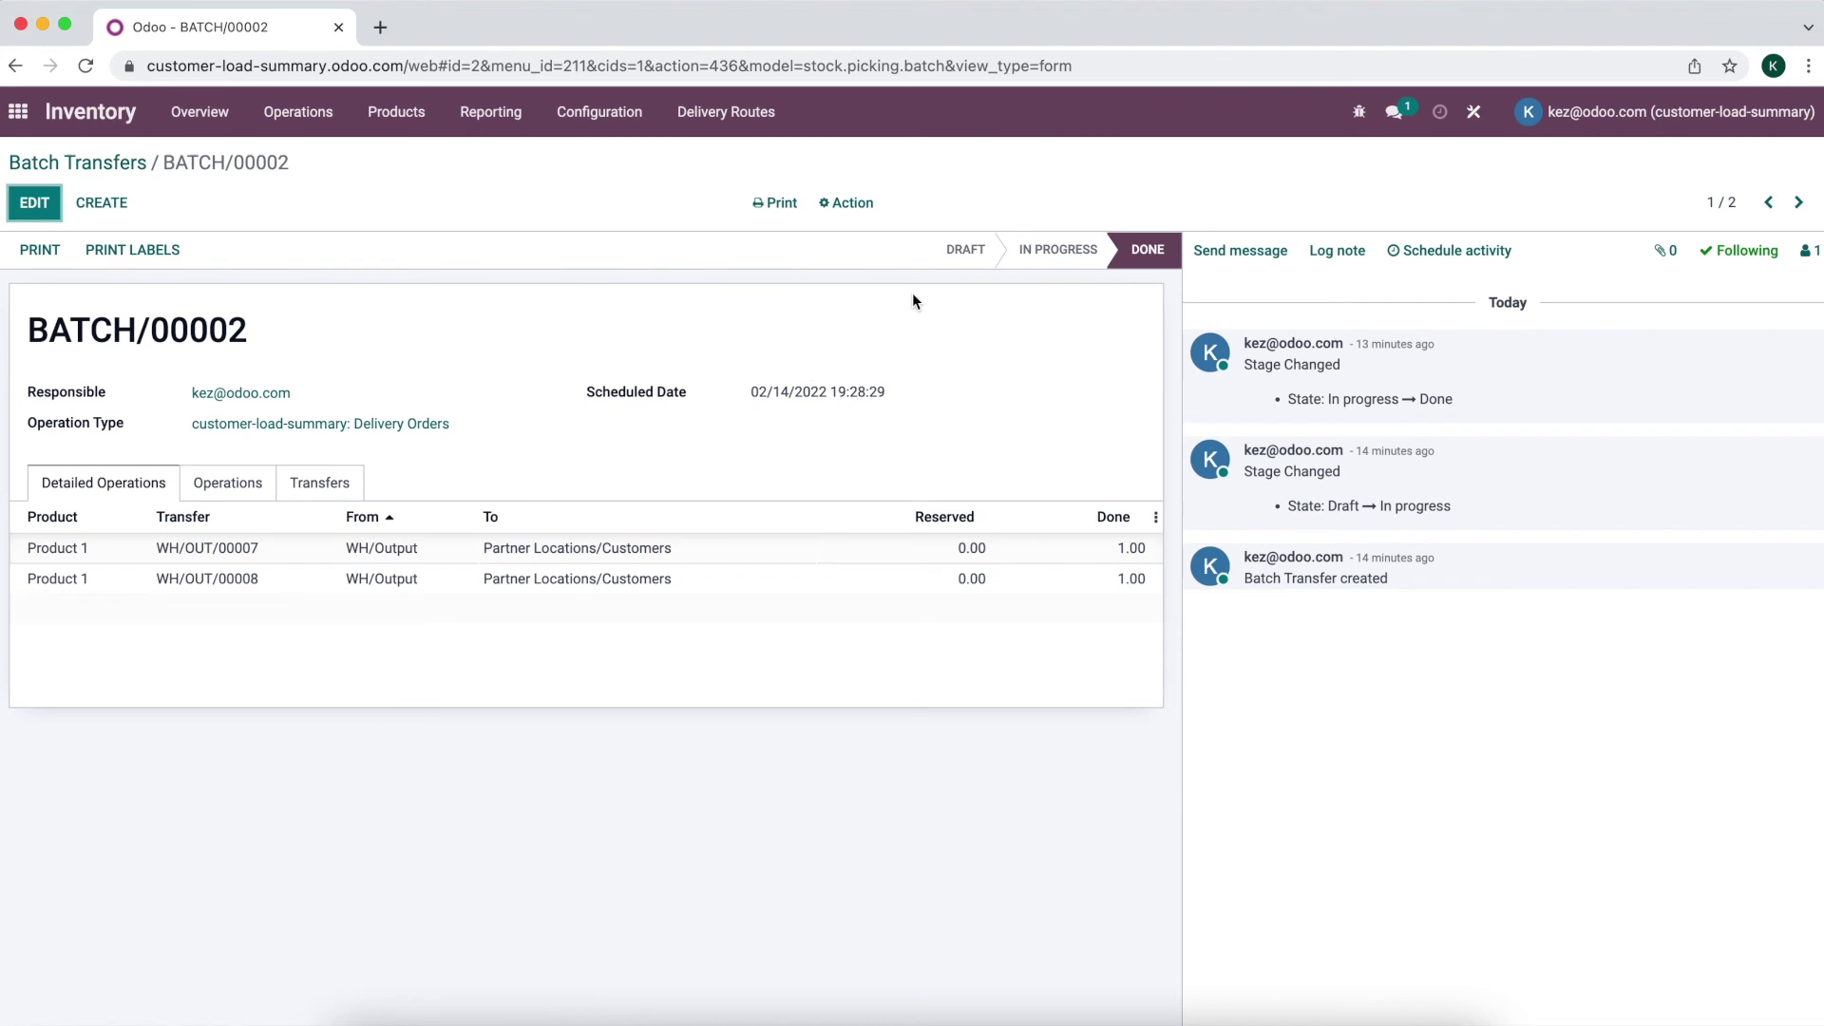
pyautogui.click(1474, 111)
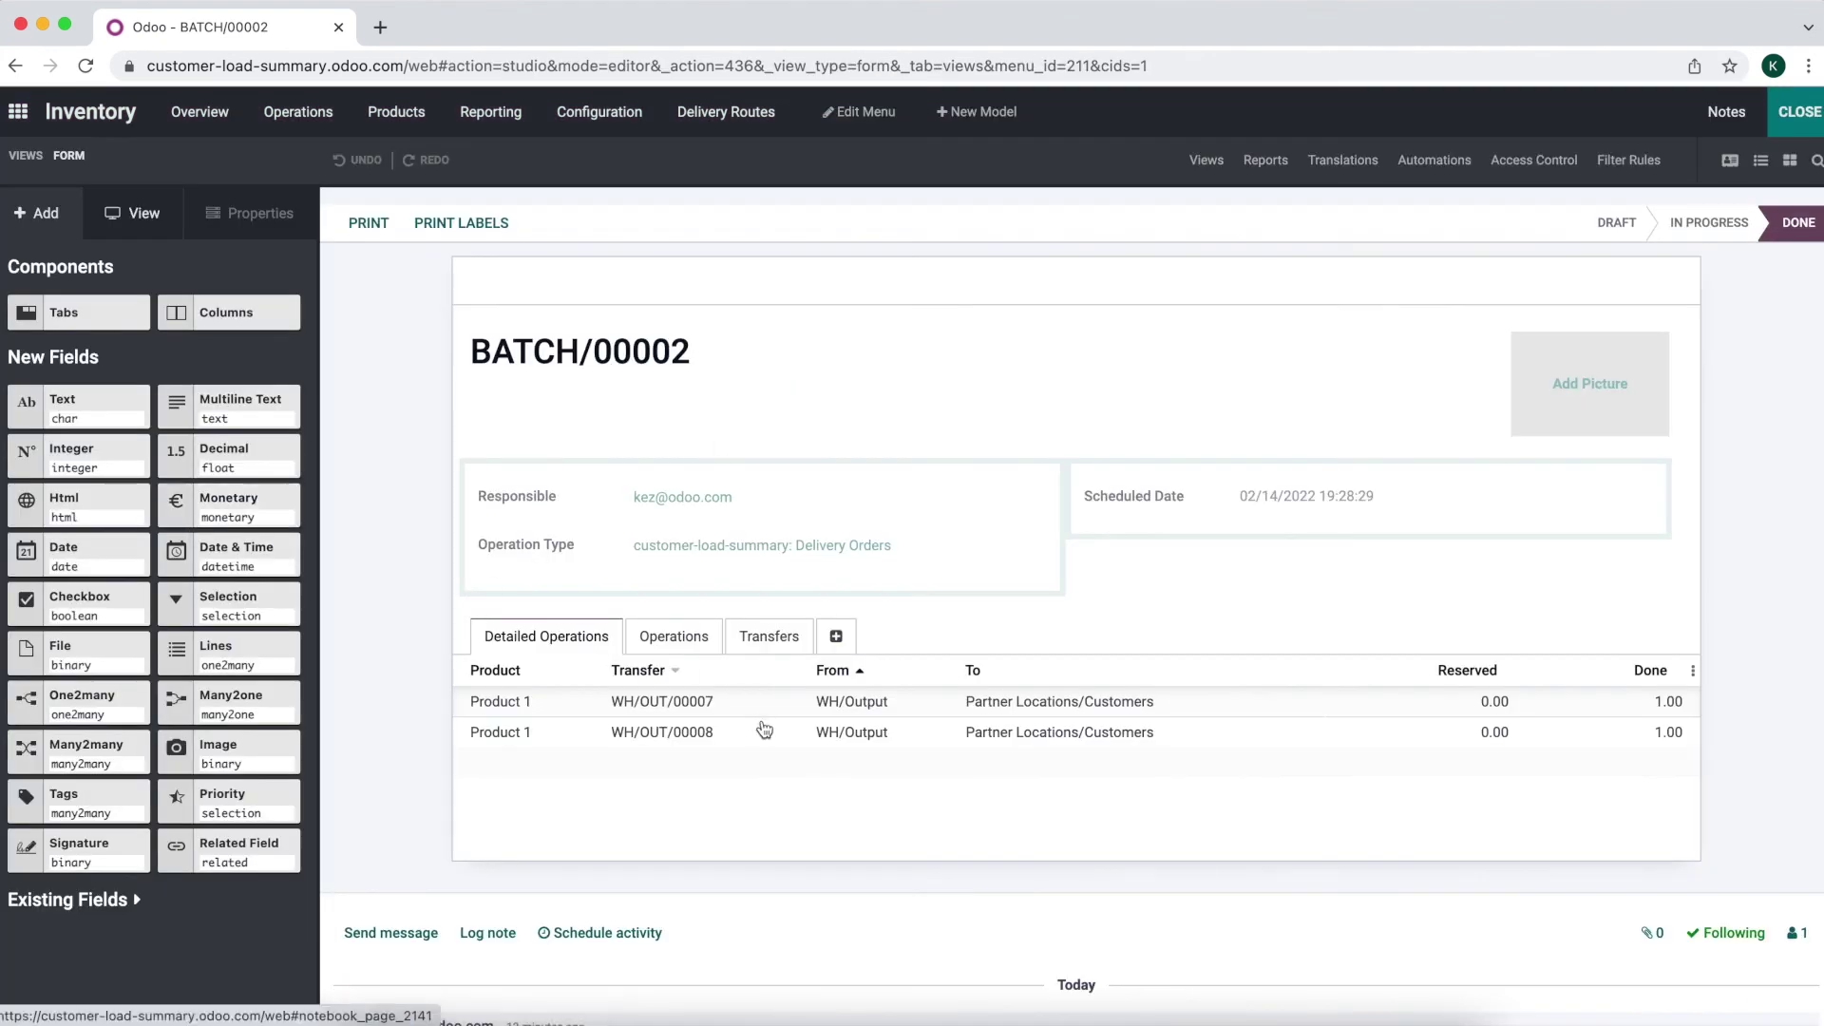
pyautogui.moveTo(574, 702)
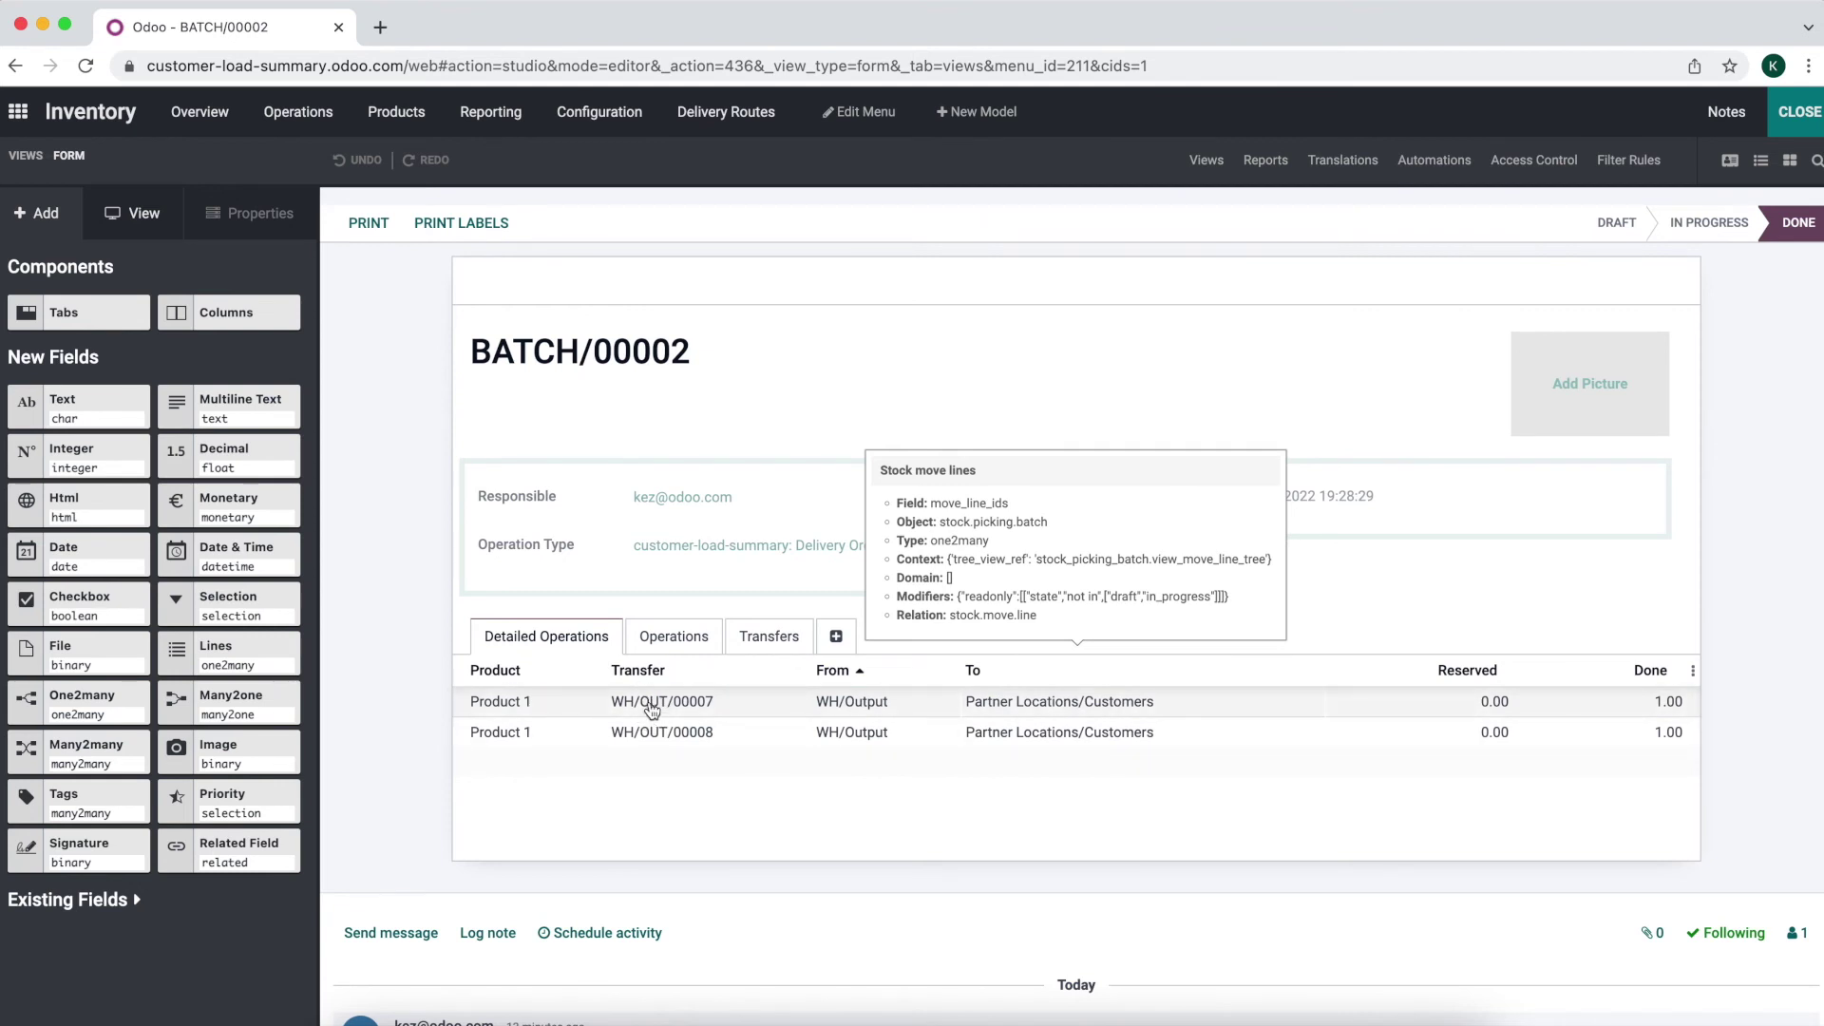
# - Add a Related Field column after Product in the Detailed Operations list
pyautogui.moveTo(204, 849); pyautogui.dragTo(209, 855)
pyautogui.click(917, 706)
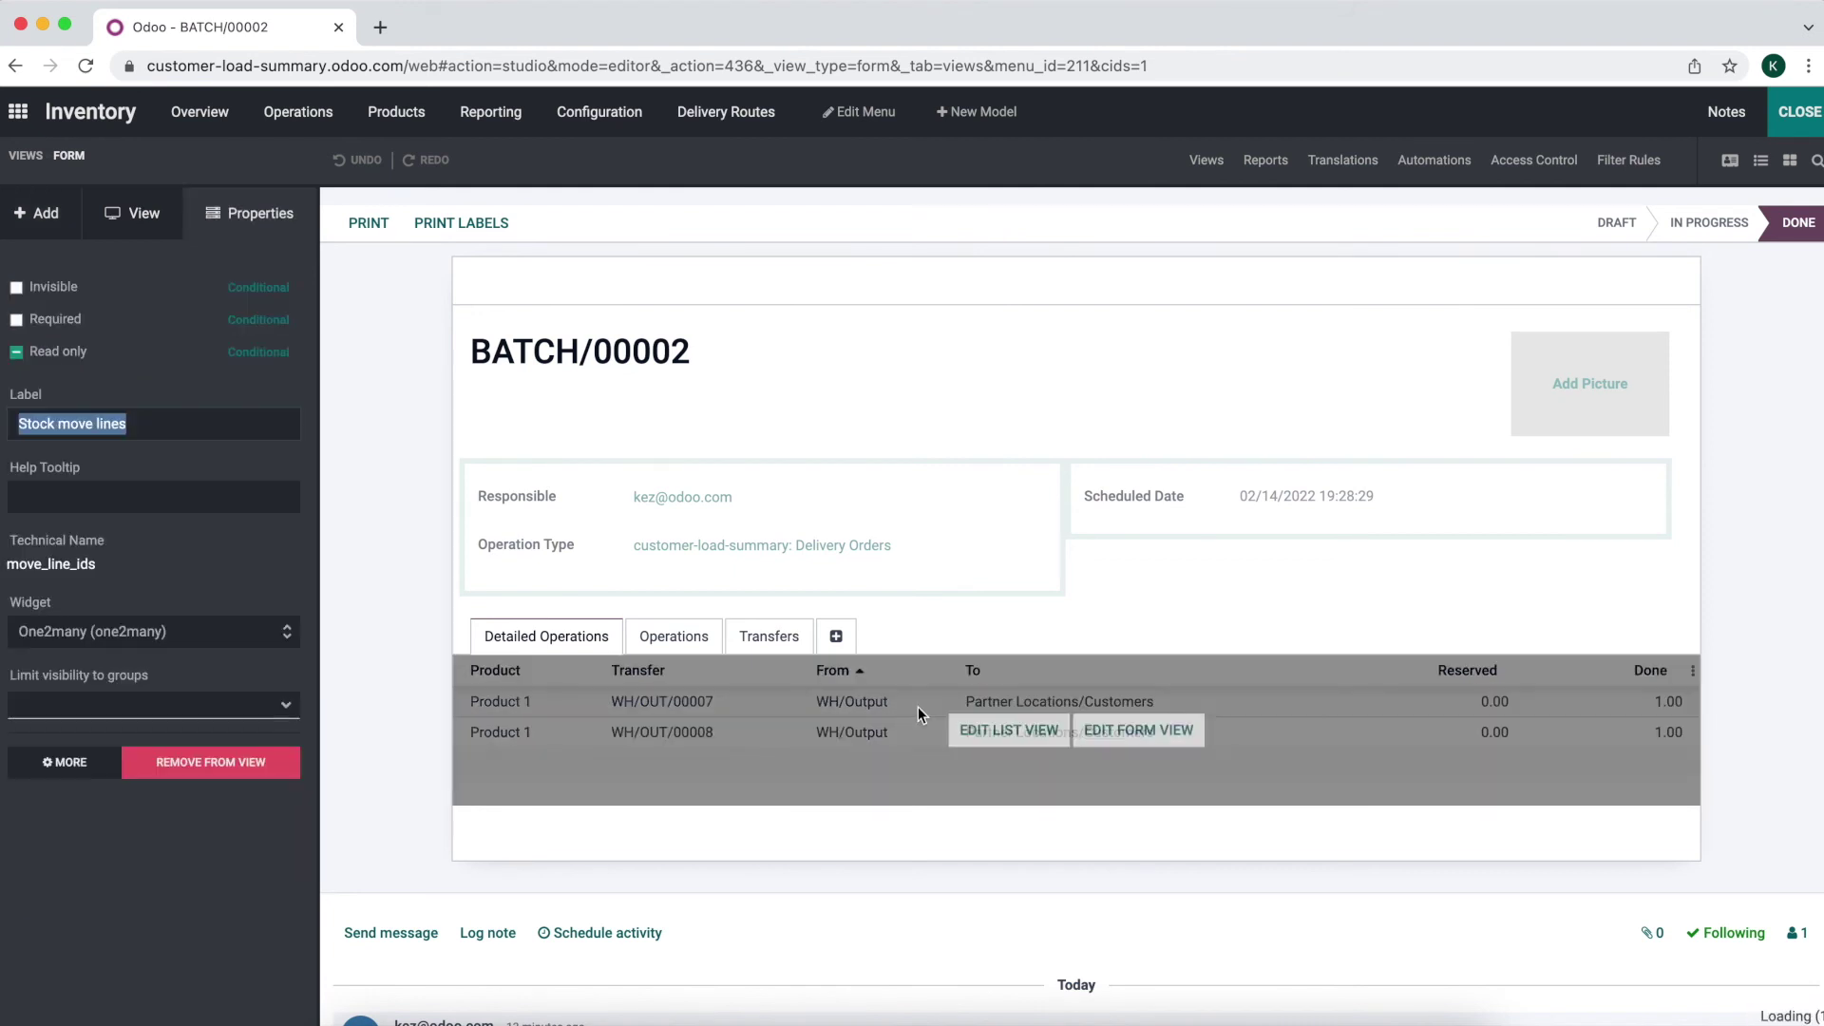
pyautogui.click(986, 724)
pyautogui.moveTo(229, 759); pyautogui.dragTo(513, 242)
# - Point the related field to Transfer > Contact > Sequence and confirm
pyautogui.click(915, 243)
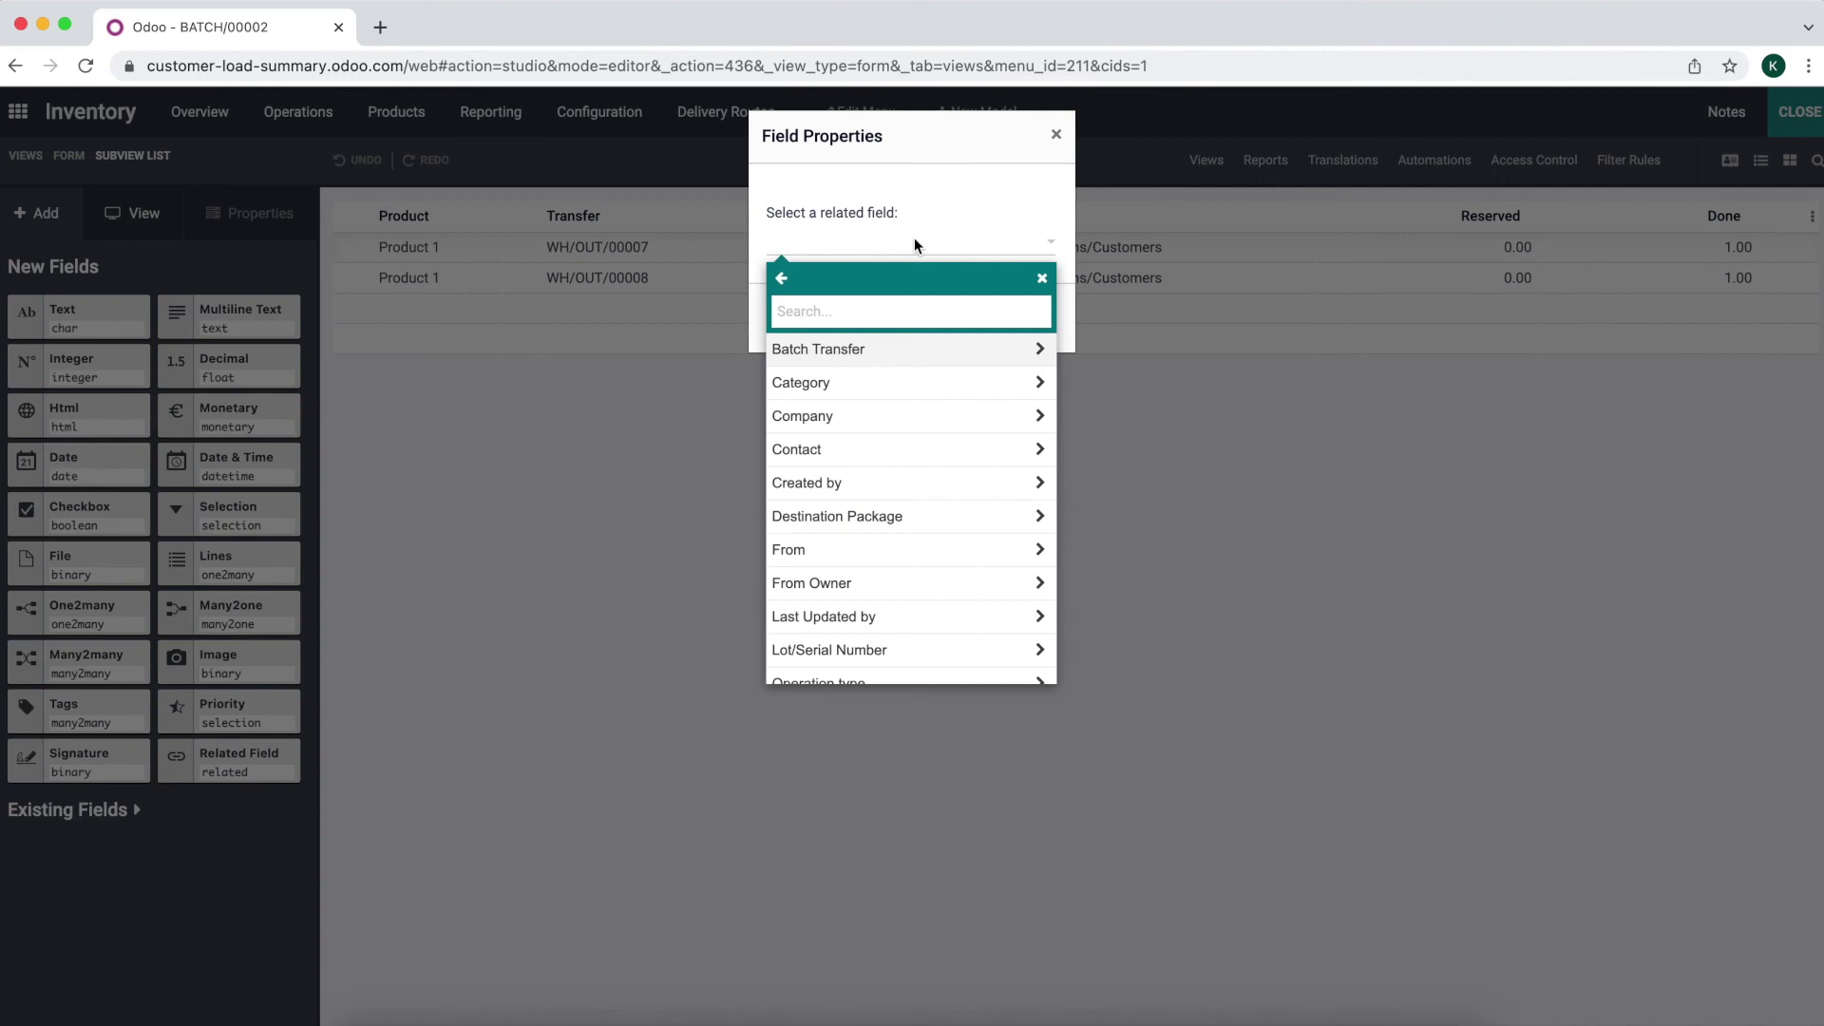
pyautogui.write('trans')
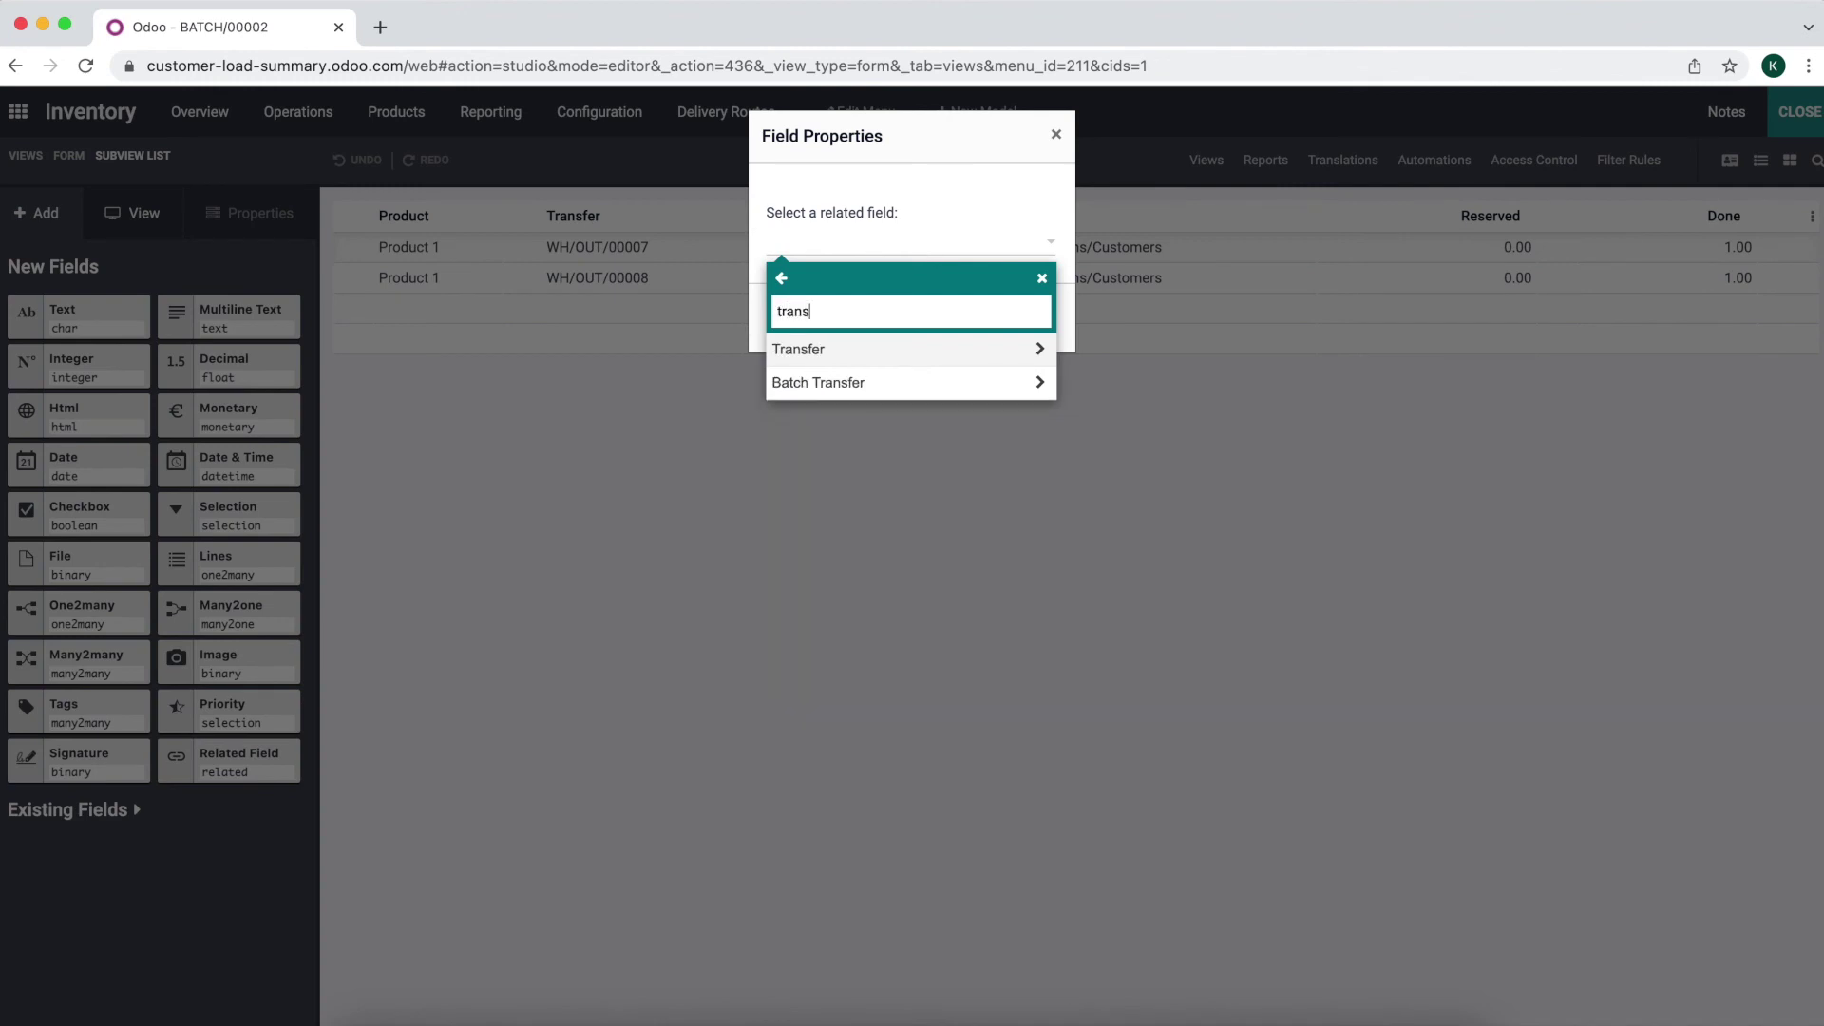
pyautogui.click(901, 353)
pyautogui.write('customer')
pyautogui.press('super+a')
pyautogui.write('cu')
pyautogui.press('BackSpace')
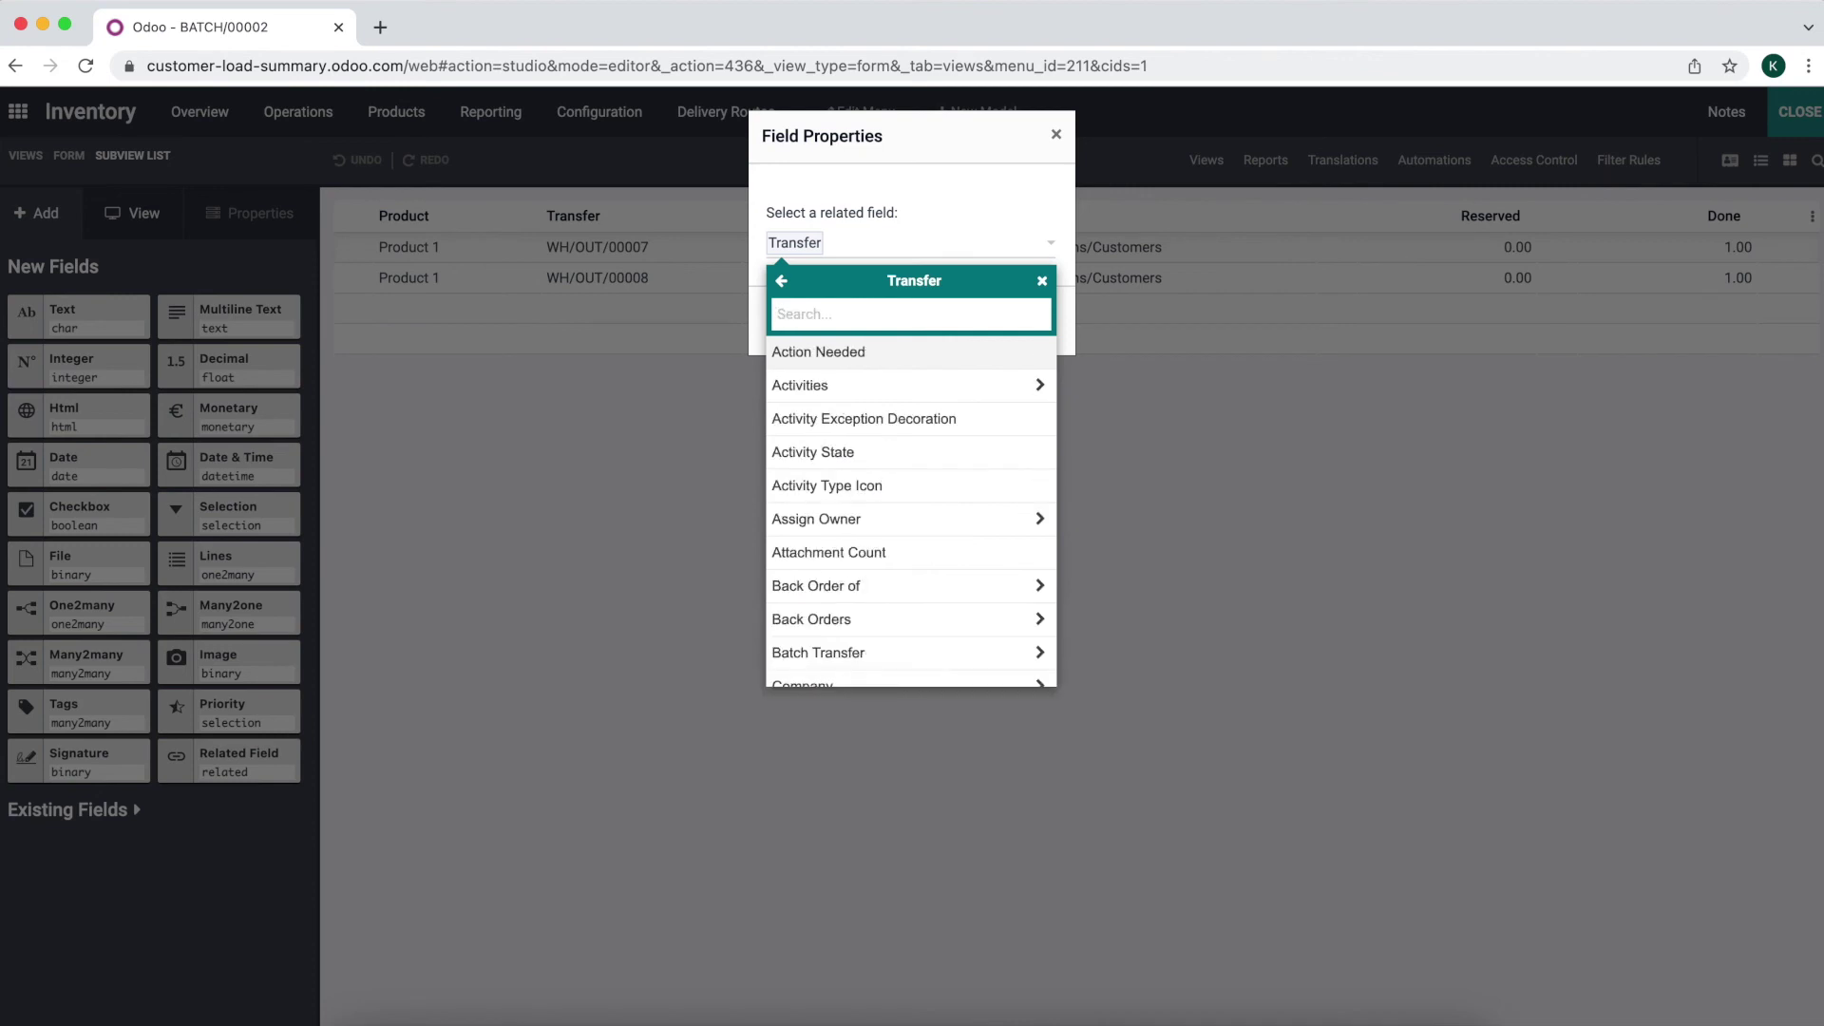
pyautogui.write('cont')
pyautogui.click(864, 353)
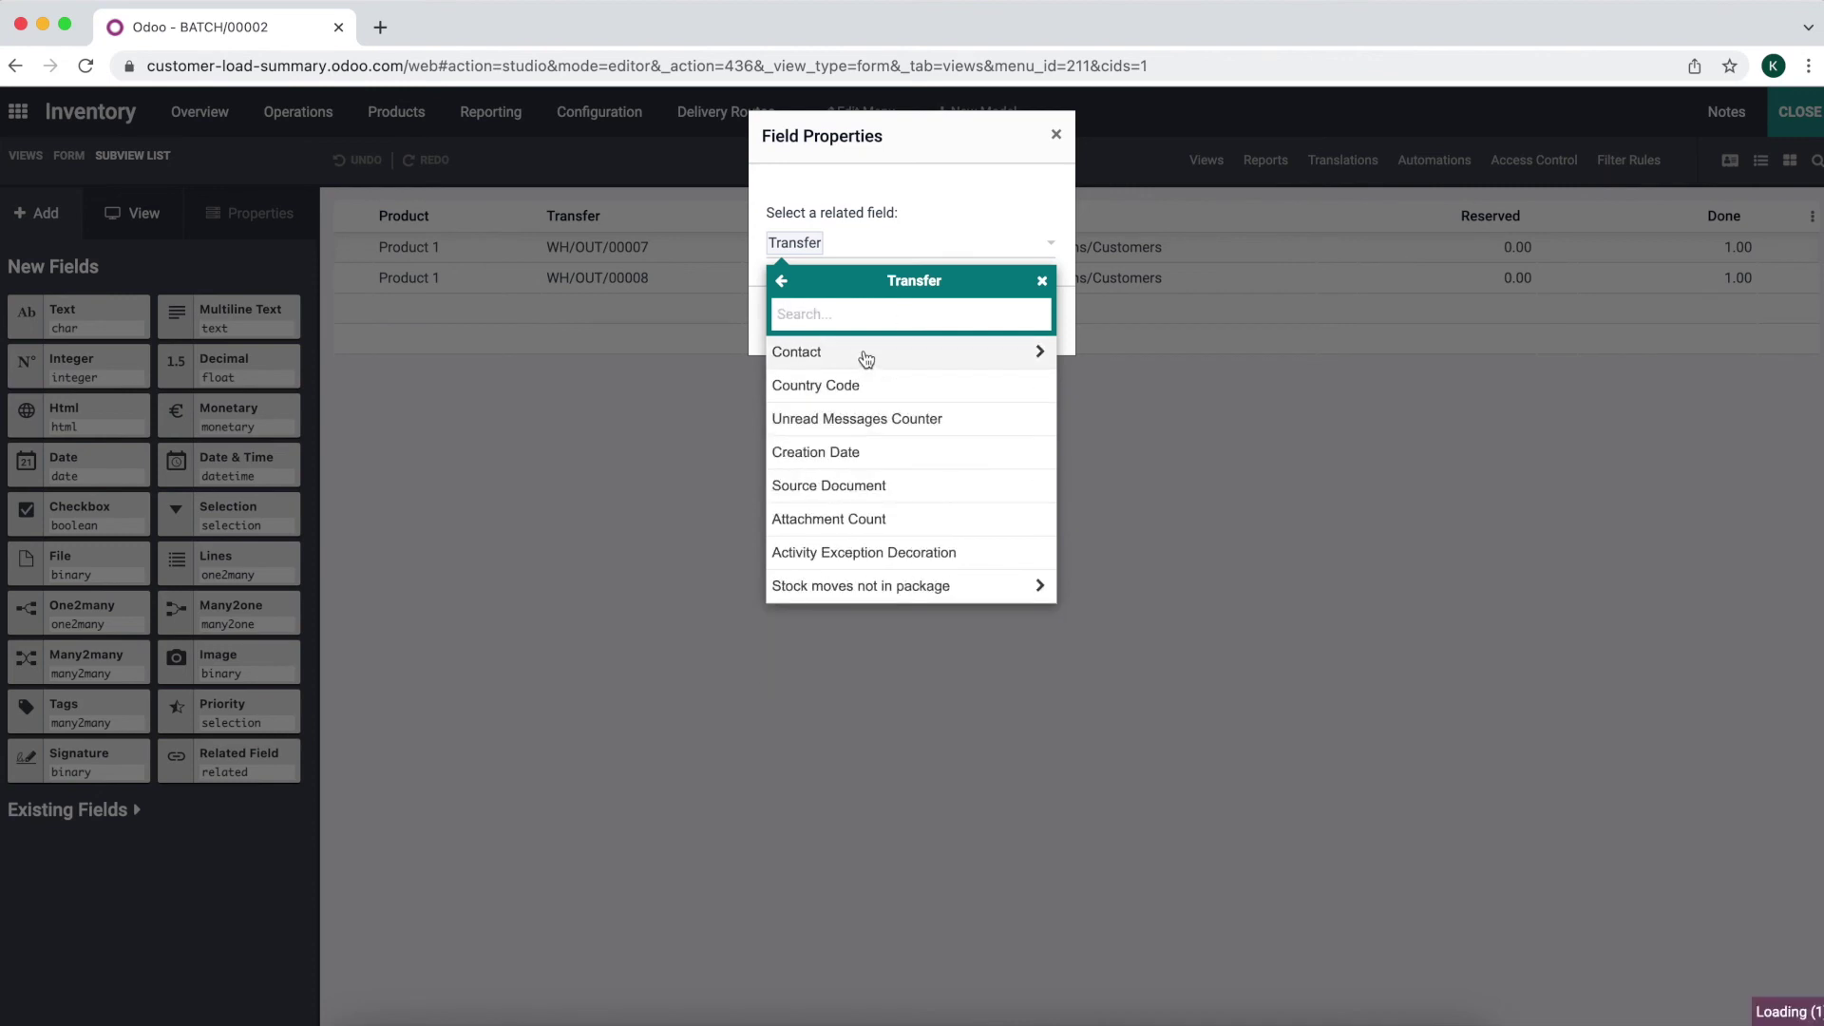
pyautogui.write('seq')
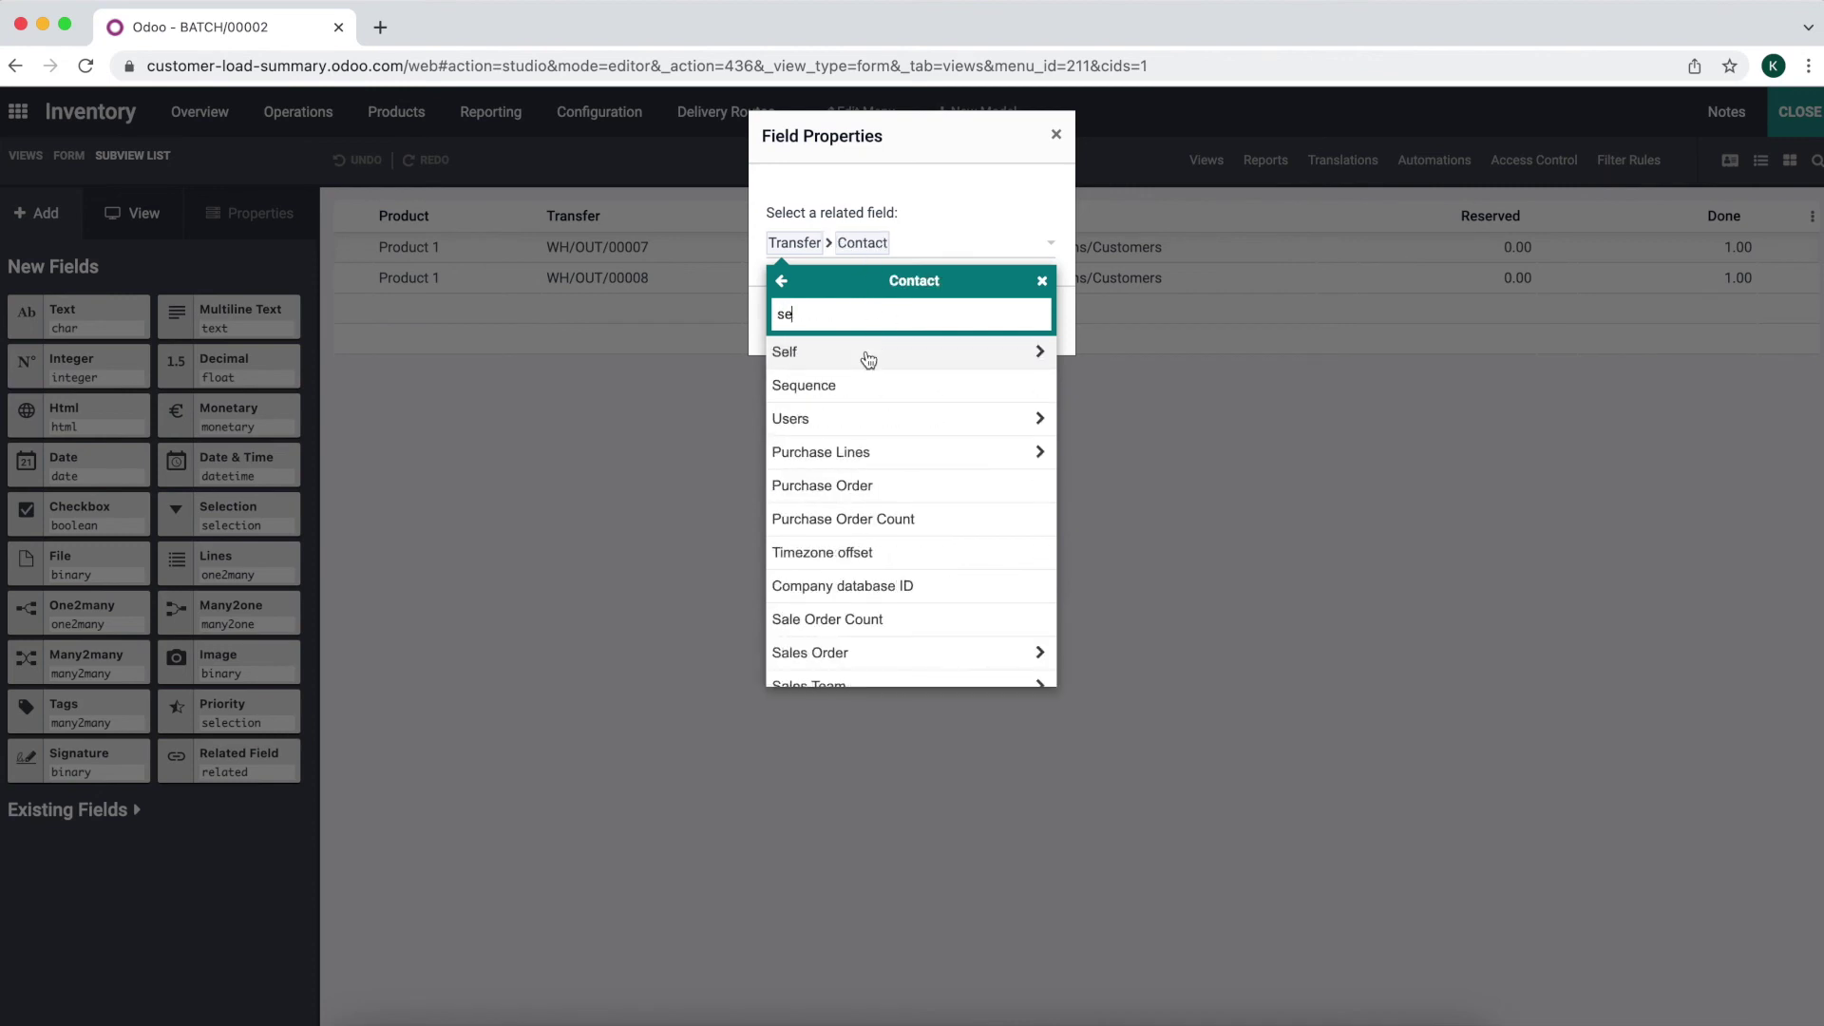
pyautogui.click(858, 352)
pyautogui.click(807, 325)
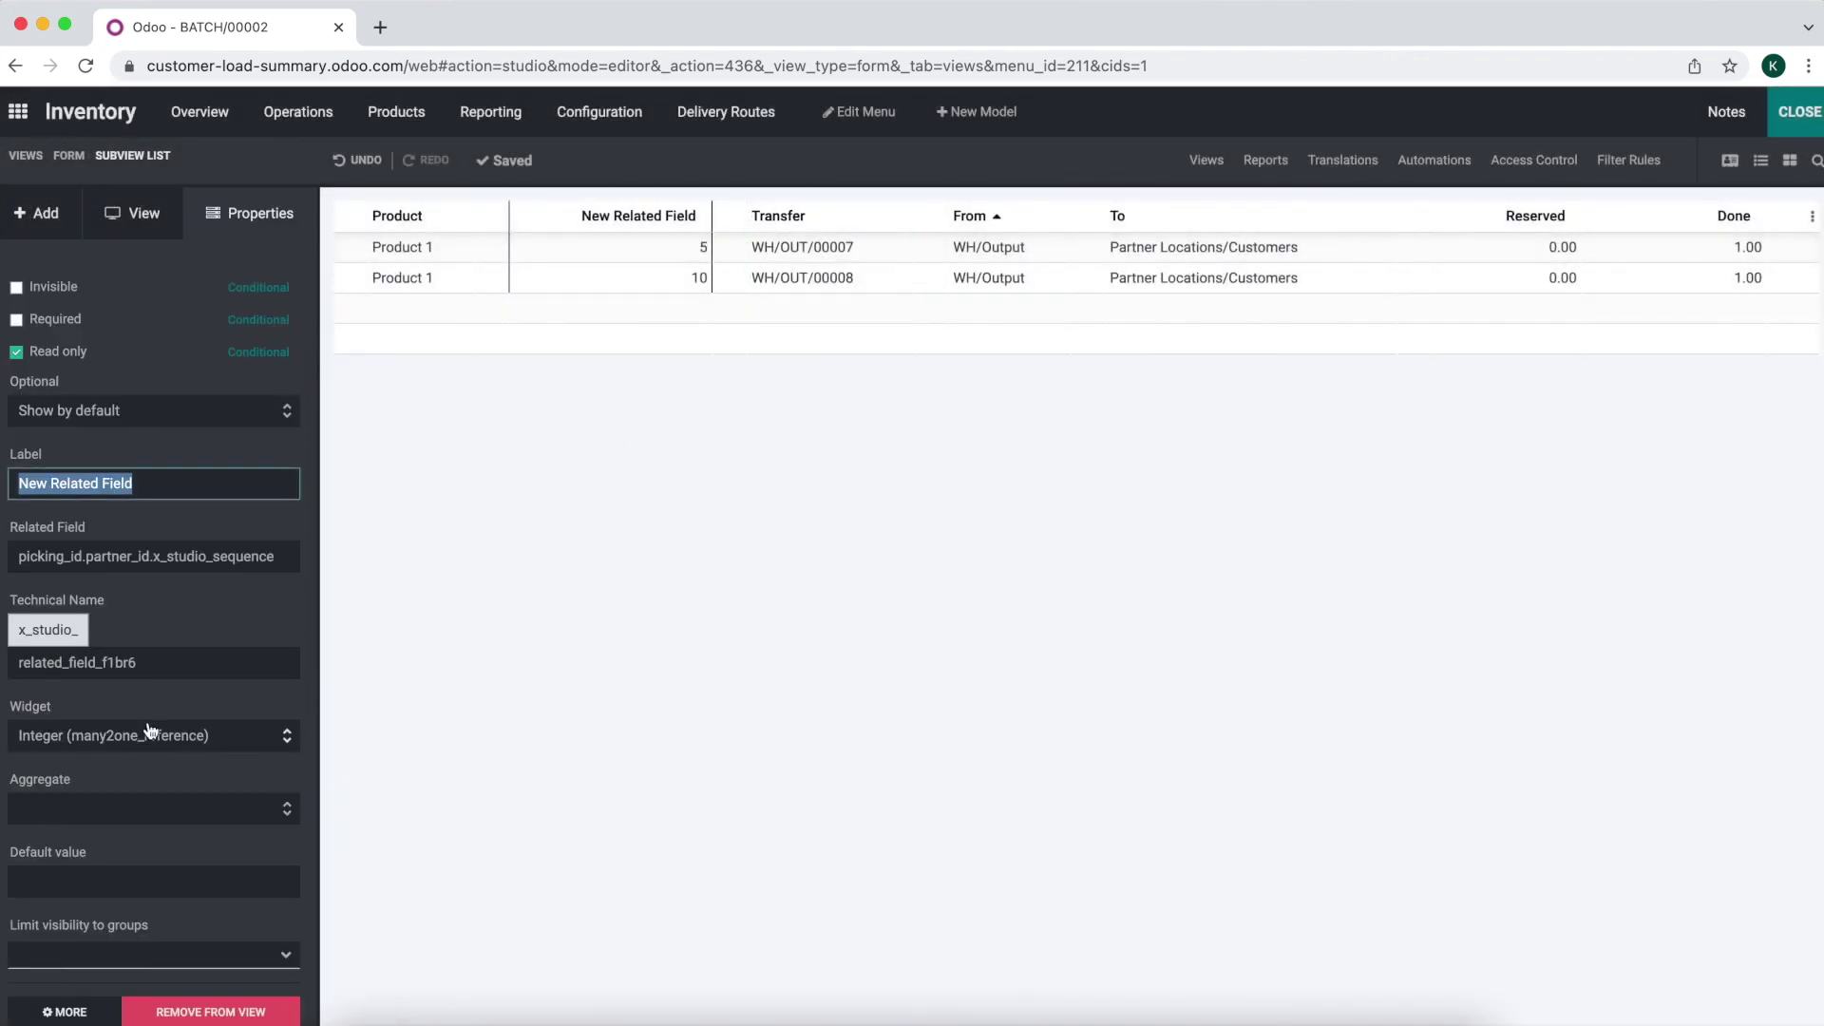
# - Label the new column 'Sequence', showing 5 and 10
pyautogui.write('Sequence')
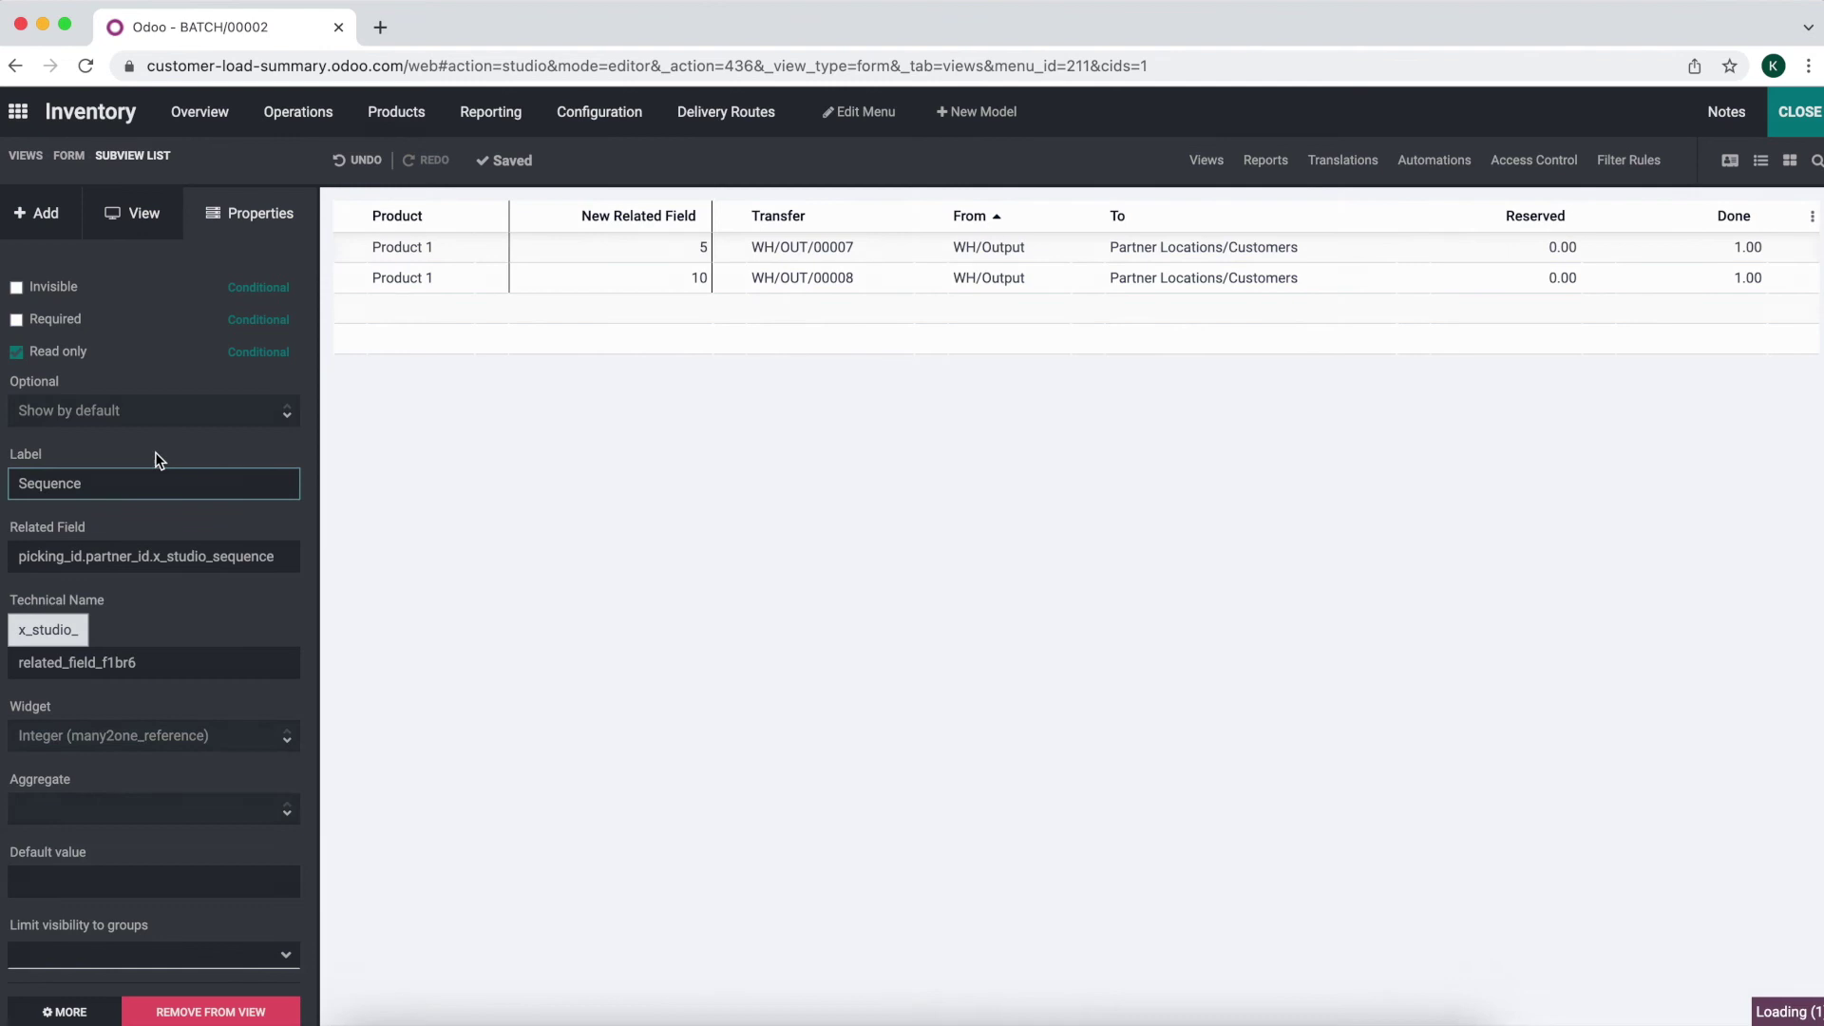
pyautogui.press('Return')
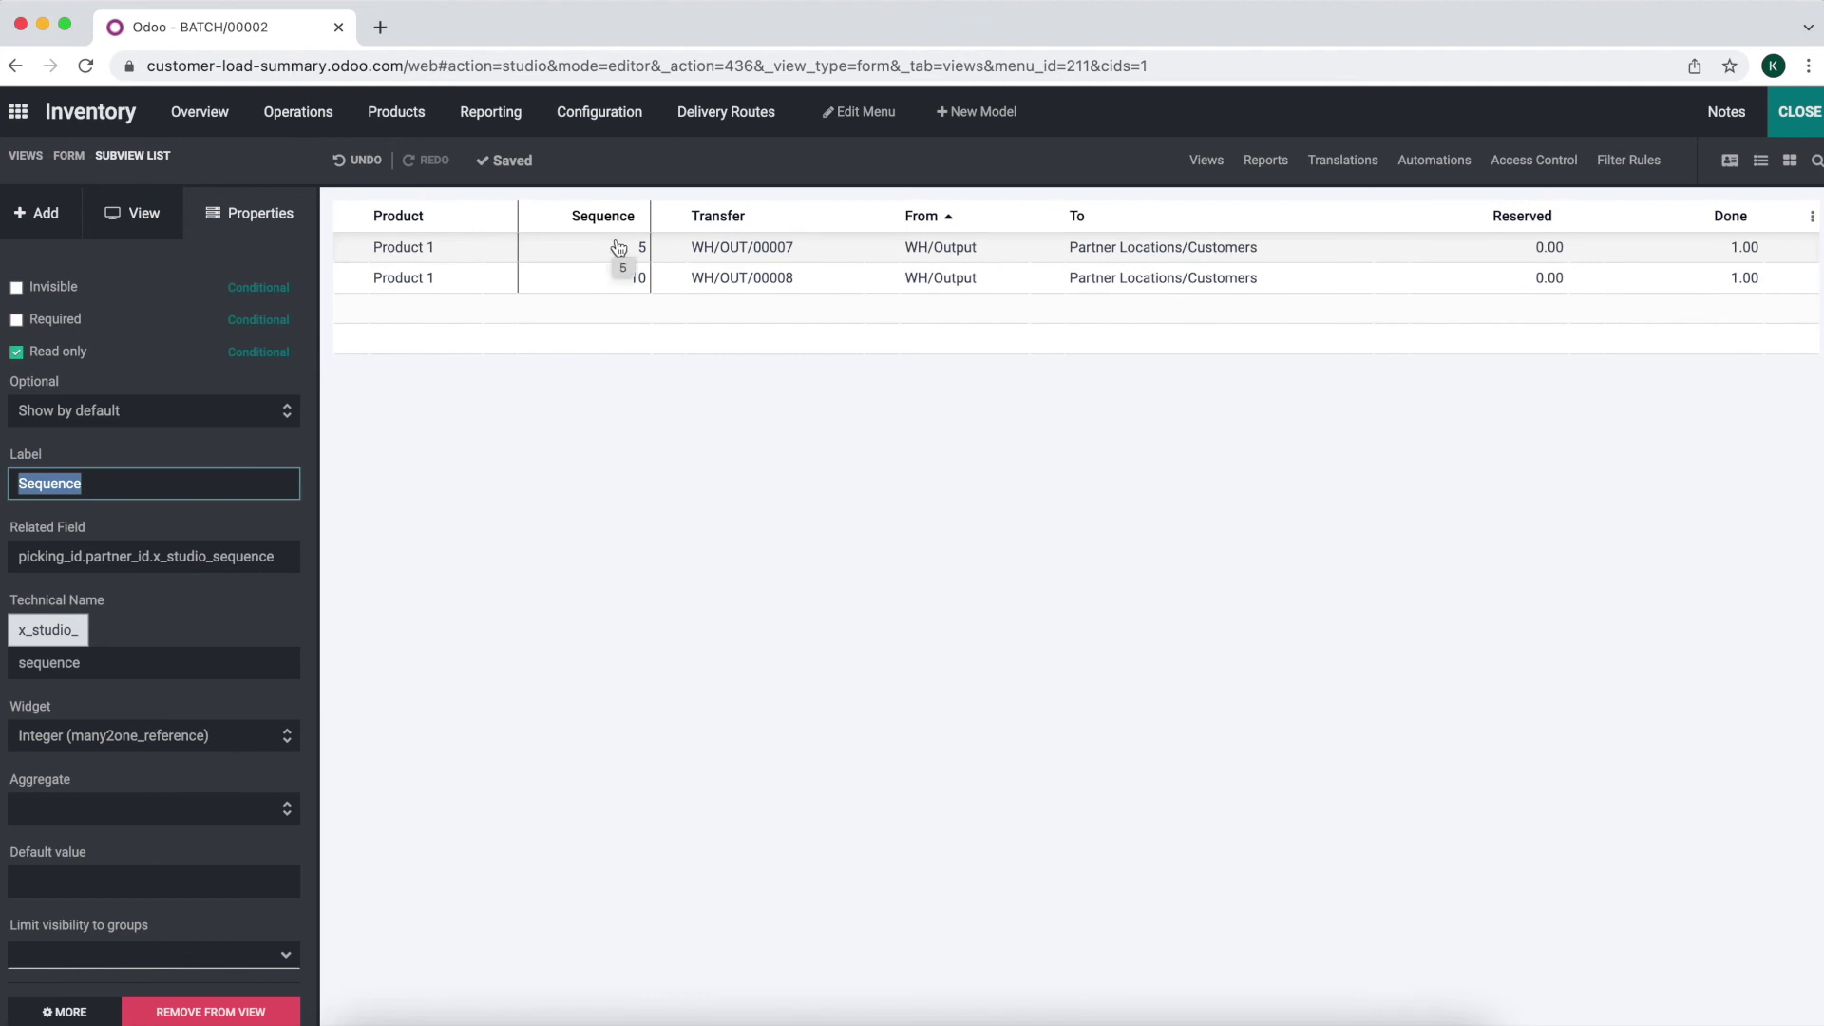
pyautogui.click(774, 389)
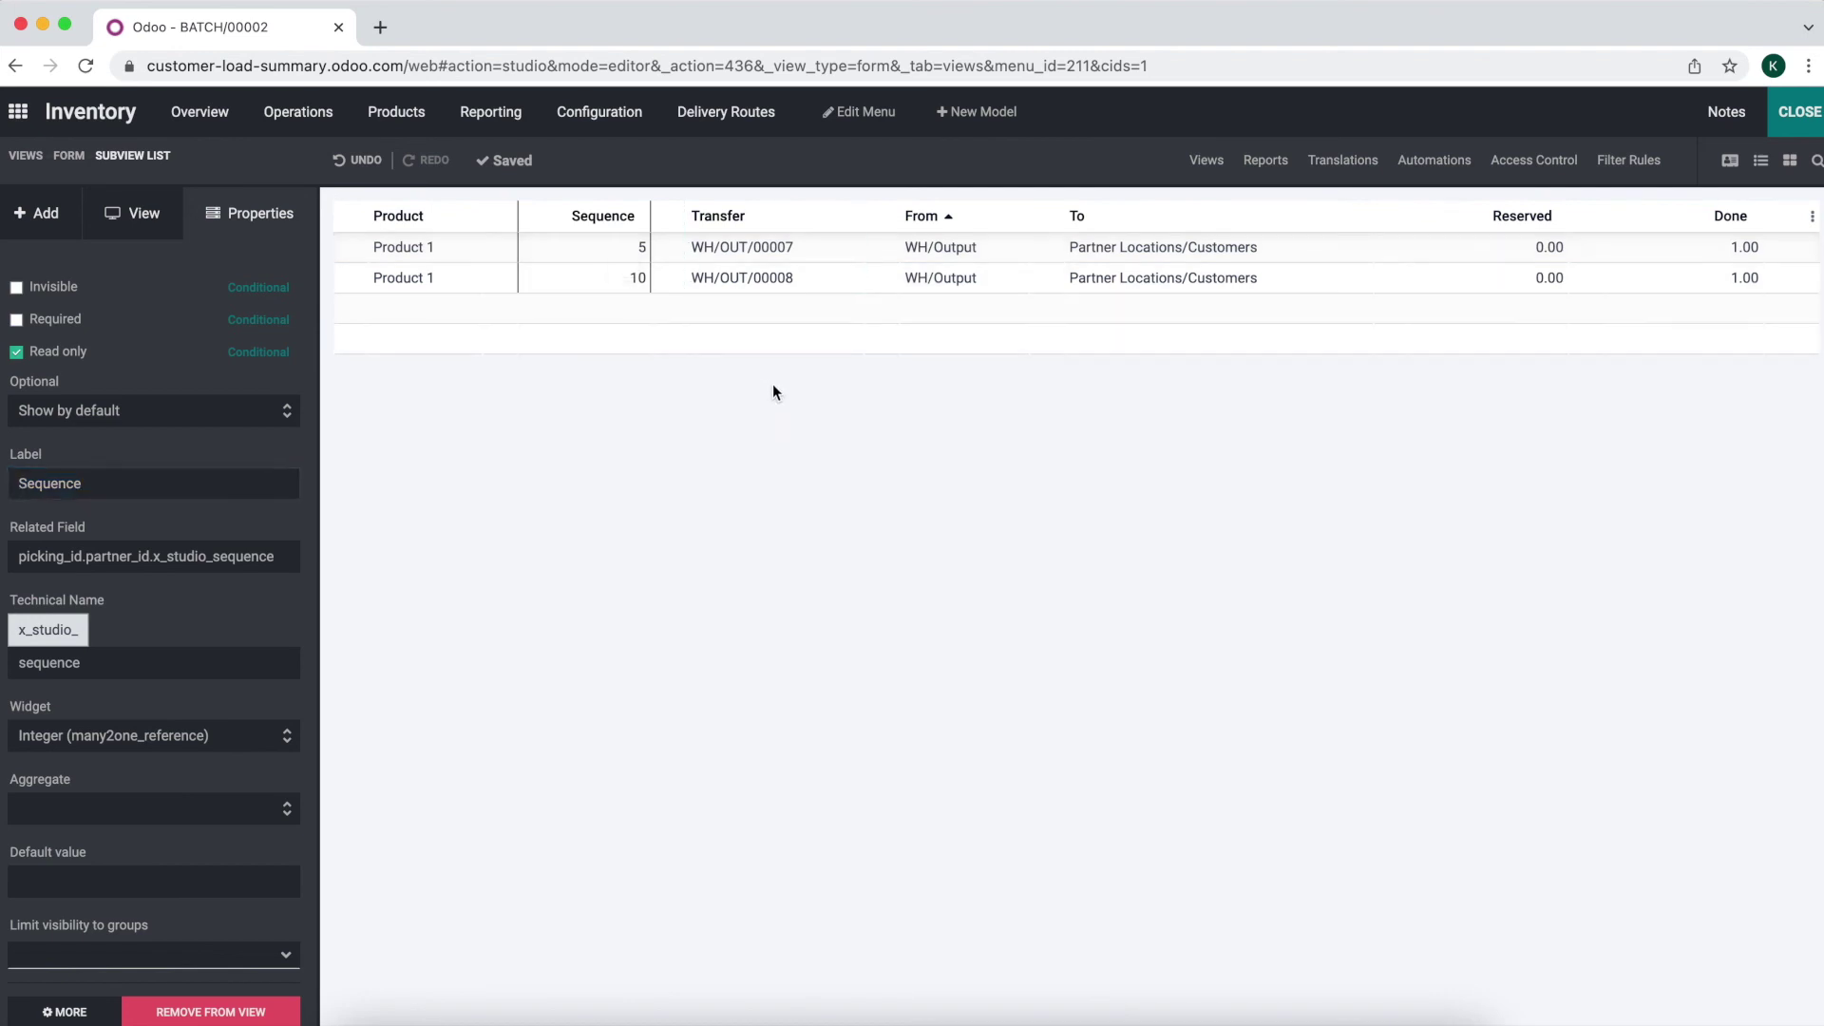
# - Open the Batch Transfer report's XML template, stock_picking_batch.report_picking_batch, in the Studio report editor
pyautogui.click(1266, 162)
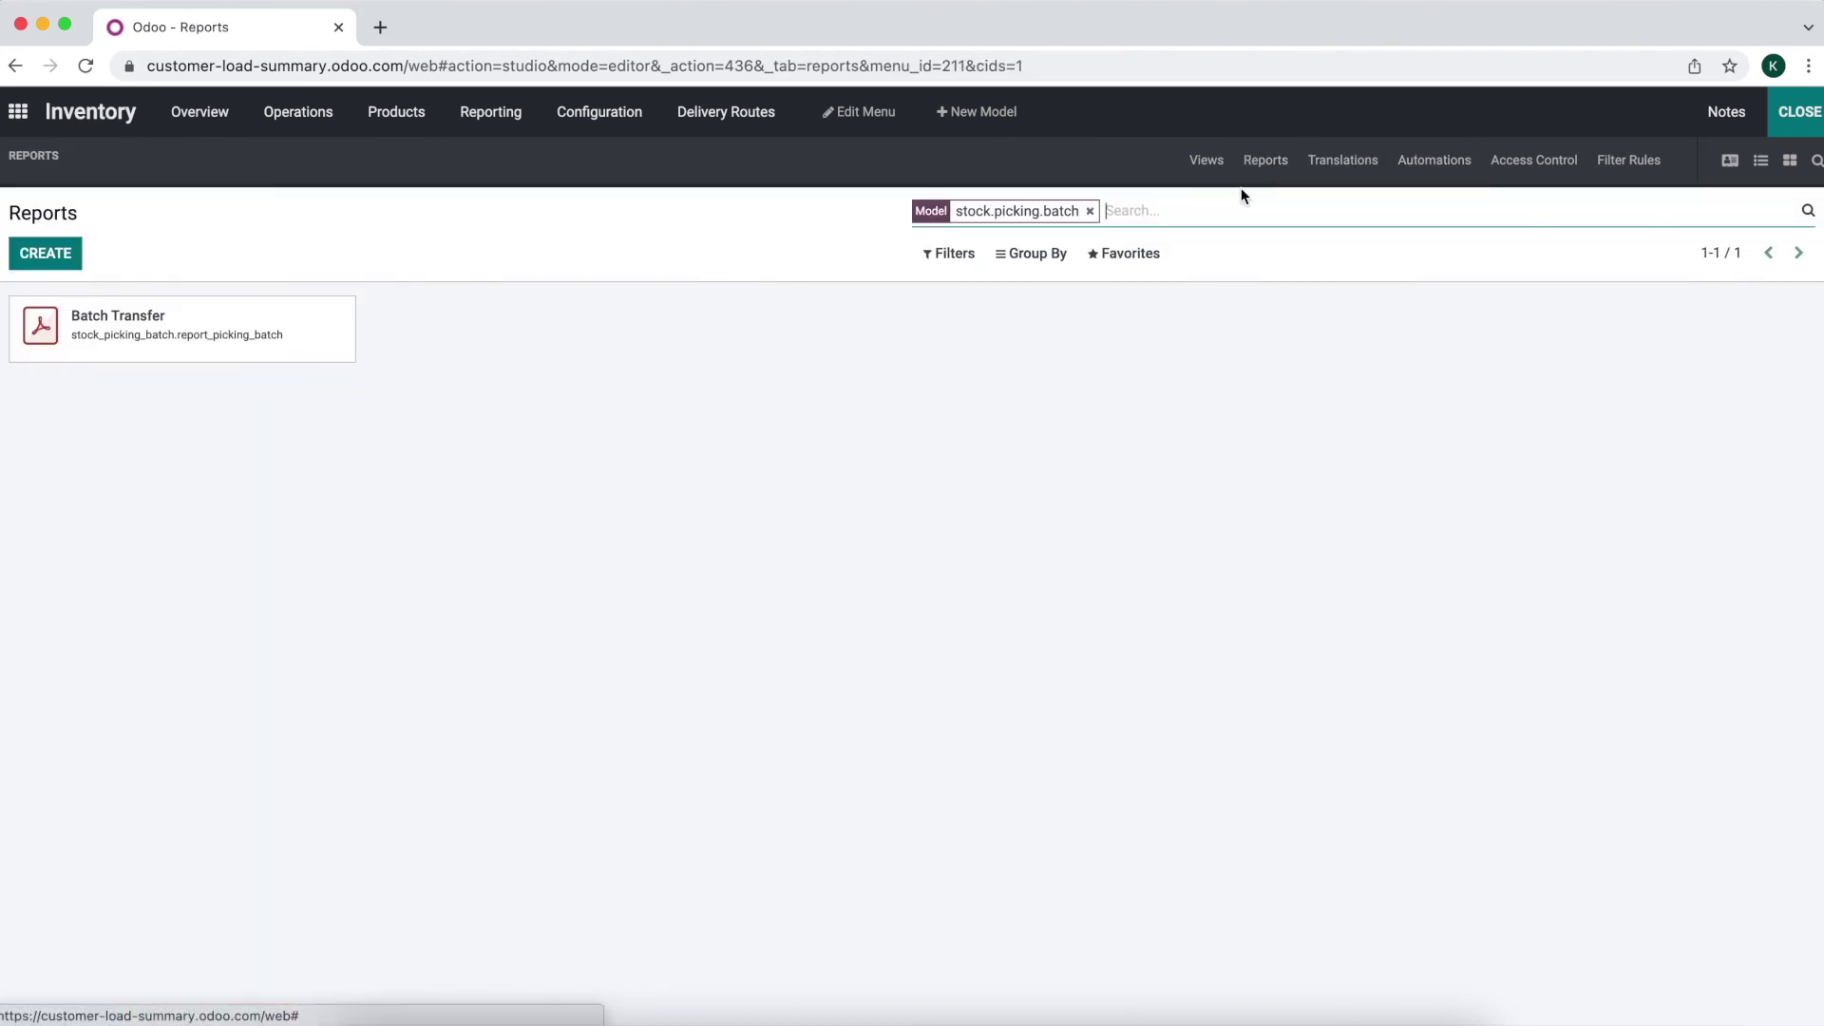
pyautogui.click(224, 344)
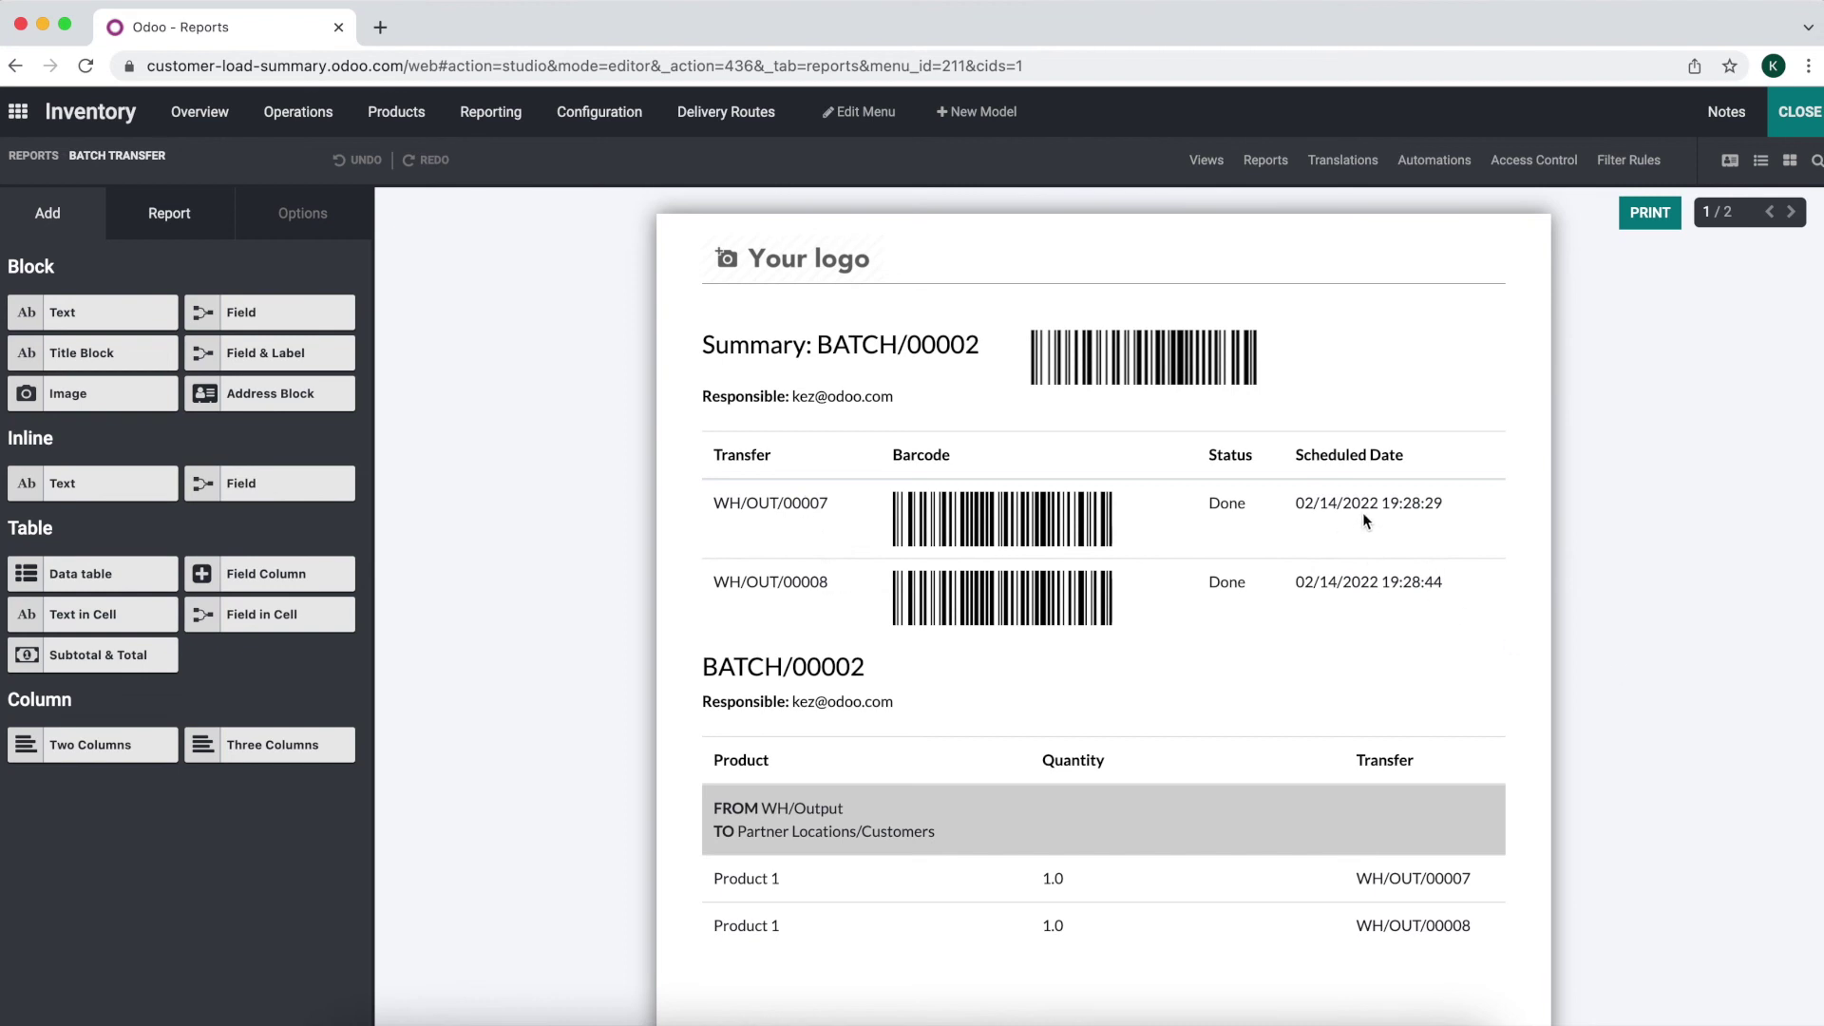
pyautogui.click(185, 222)
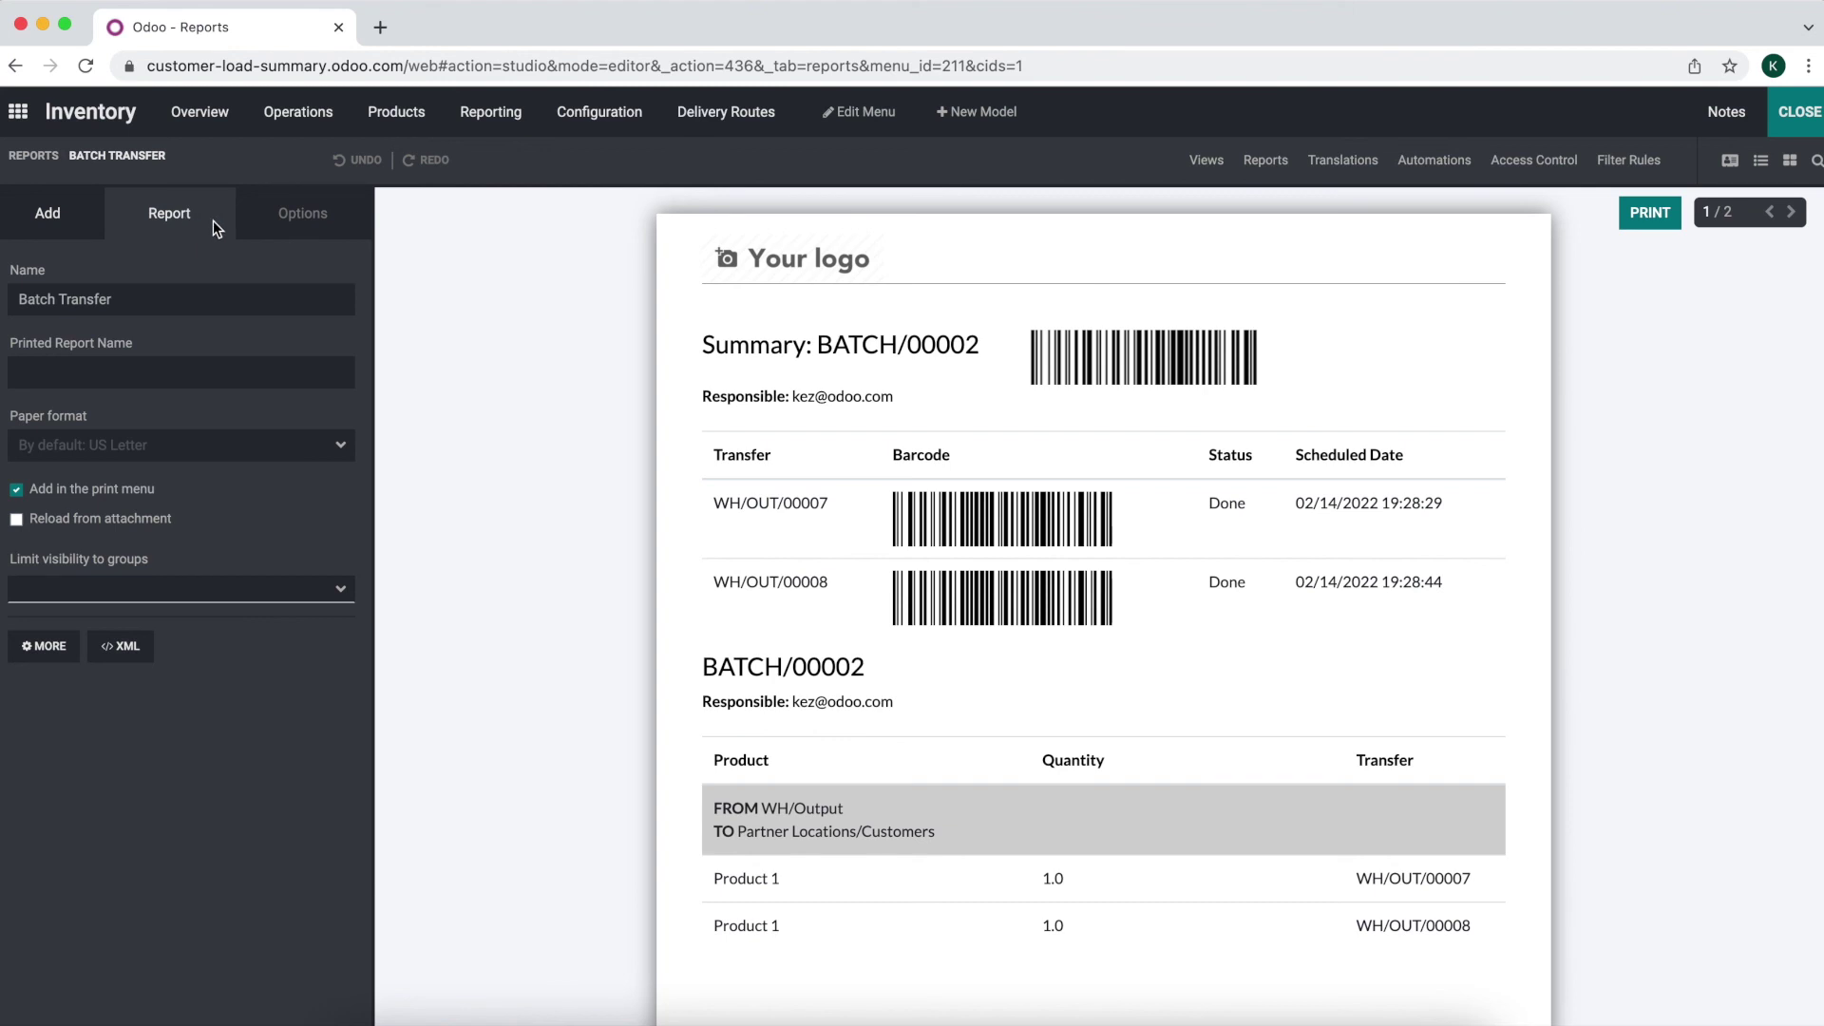
pyautogui.click(122, 646)
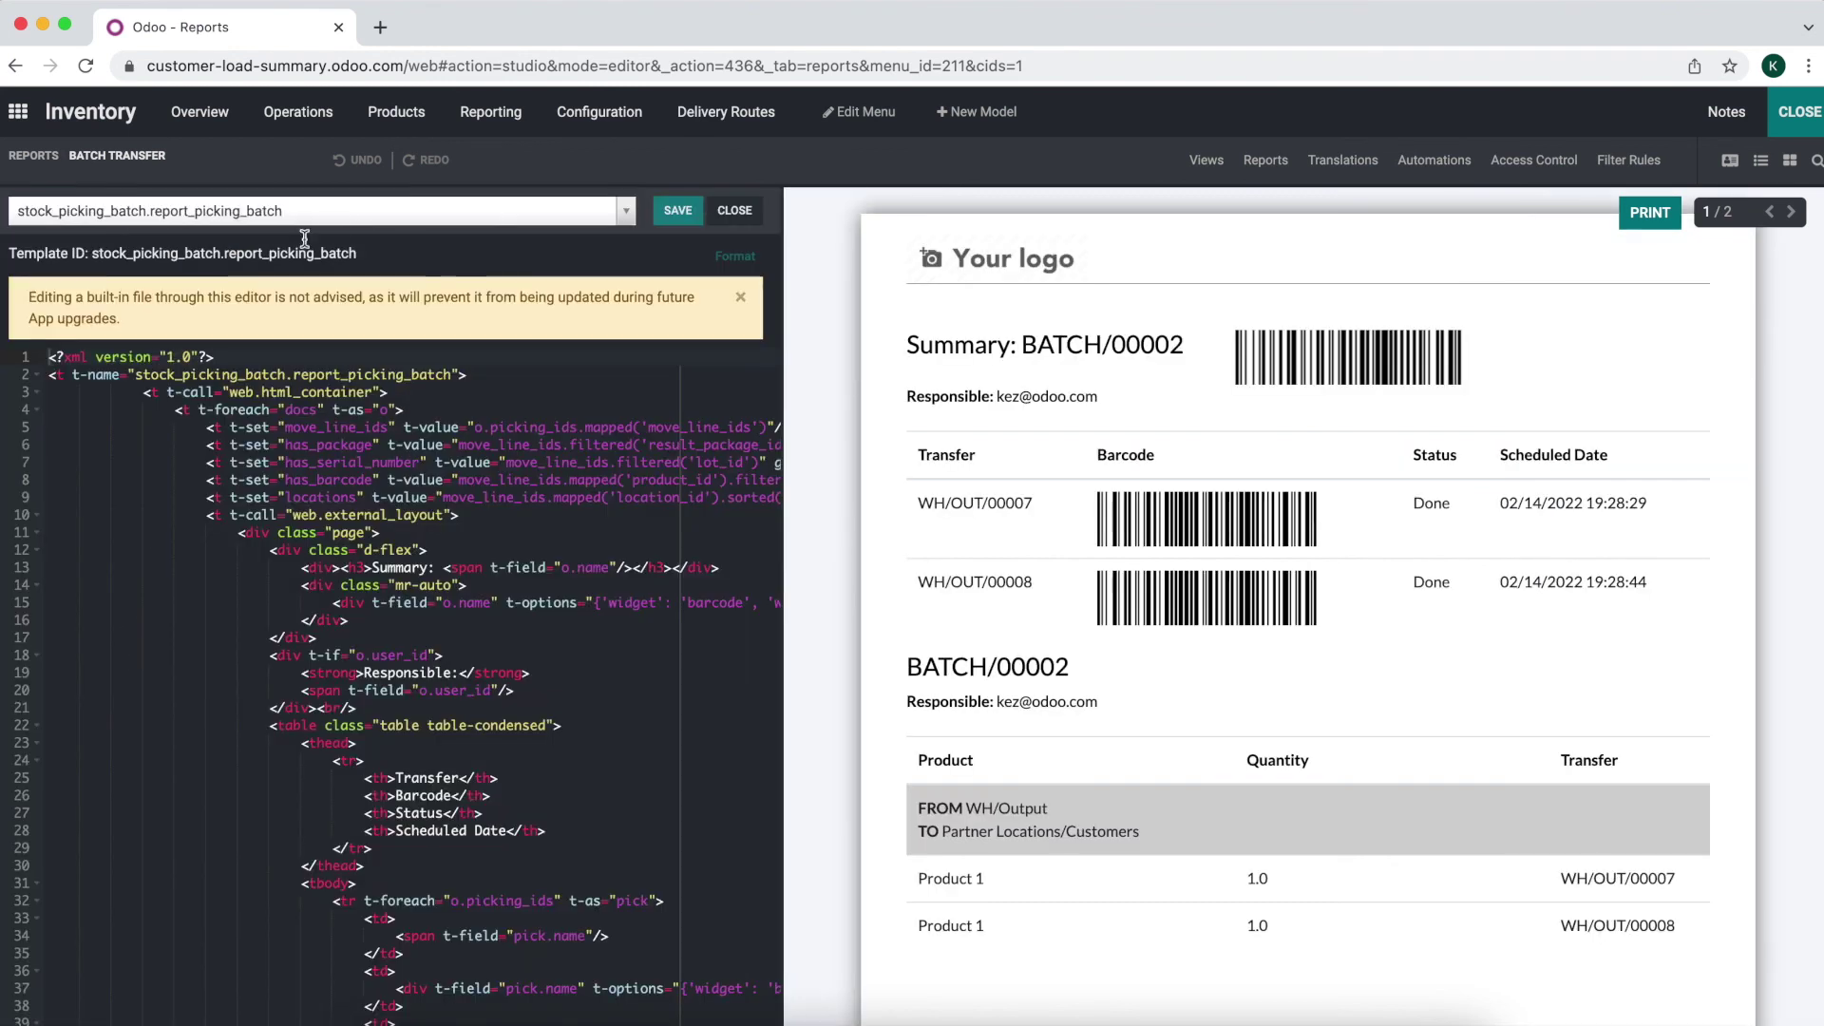
# - Append .sorted(key=lambda x: x.partner_id.x_studio_sequence) to the picking loop
pyautogui.click(332, 211)
pyautogui.click(332, 210)
pyautogui.scroll(-5, 513, 474)
pyautogui.scroll(-3, 543, 562)
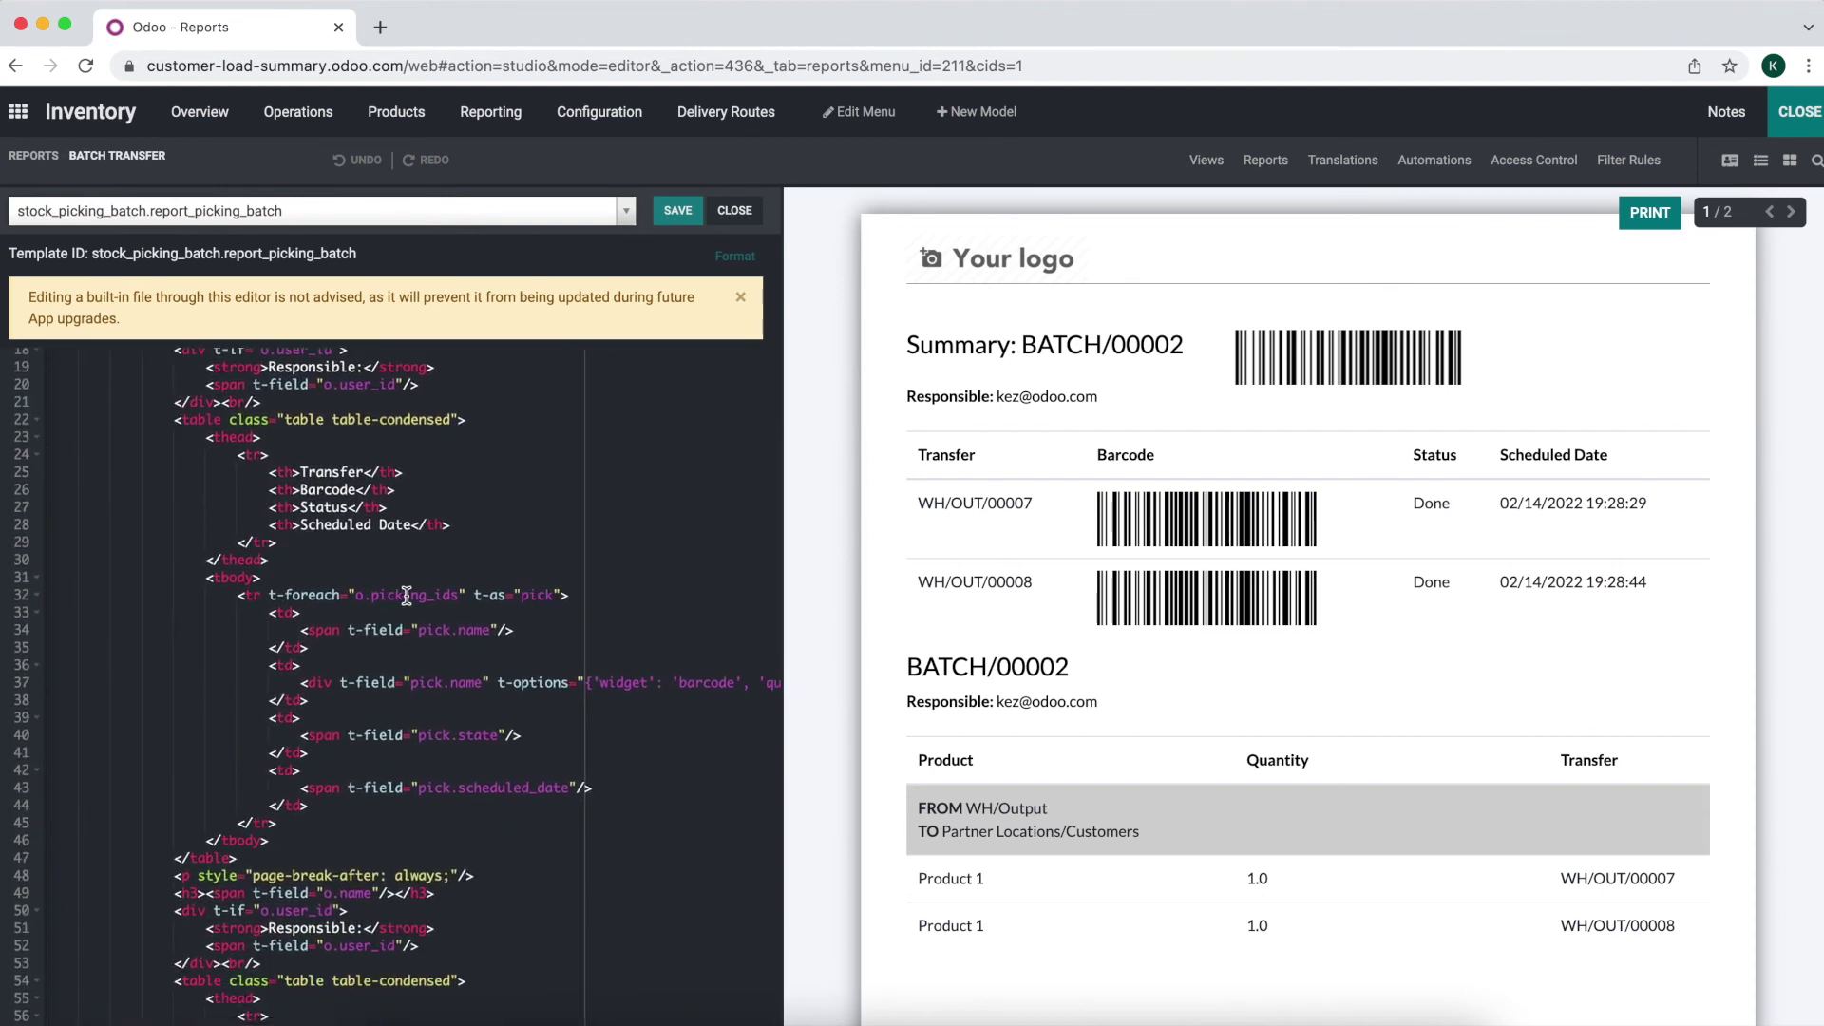
pyautogui.click(462, 595)
pyautogui.hscroll(2, 625, 594)
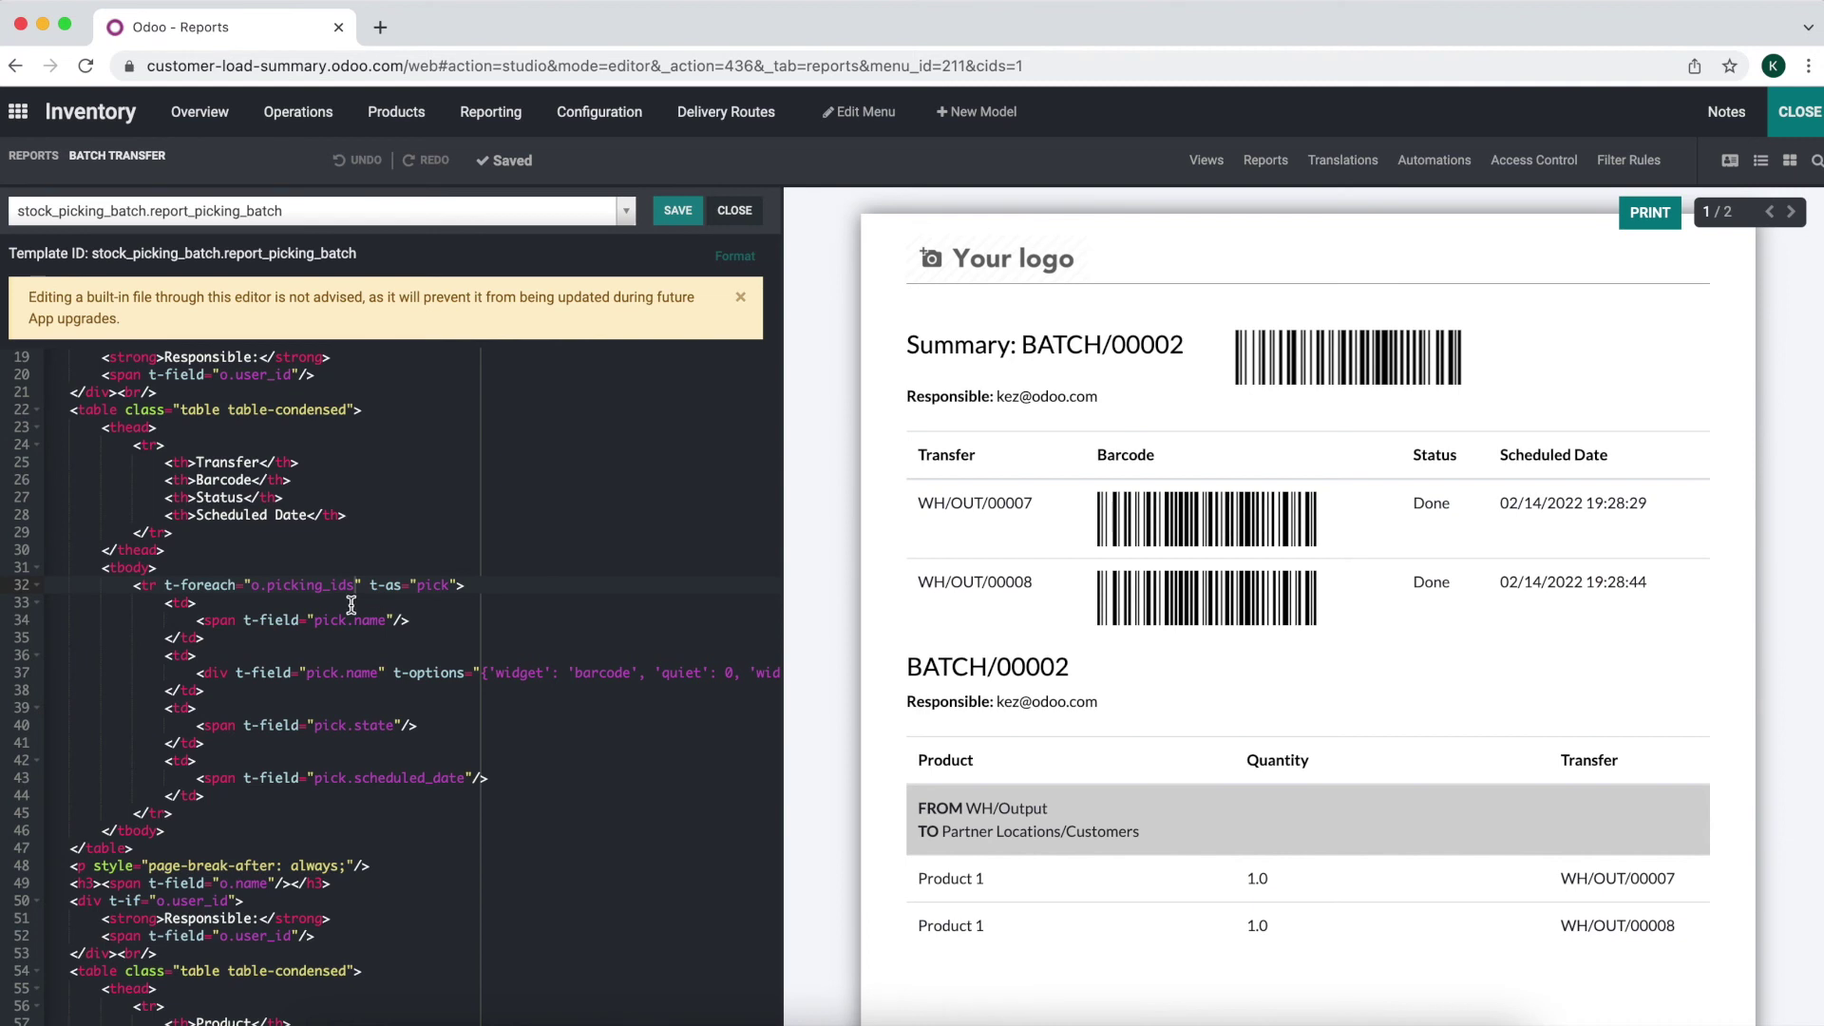
pyautogui.write('.sorted(key=lambda x: x.partner_id.x_studio_sequence)')
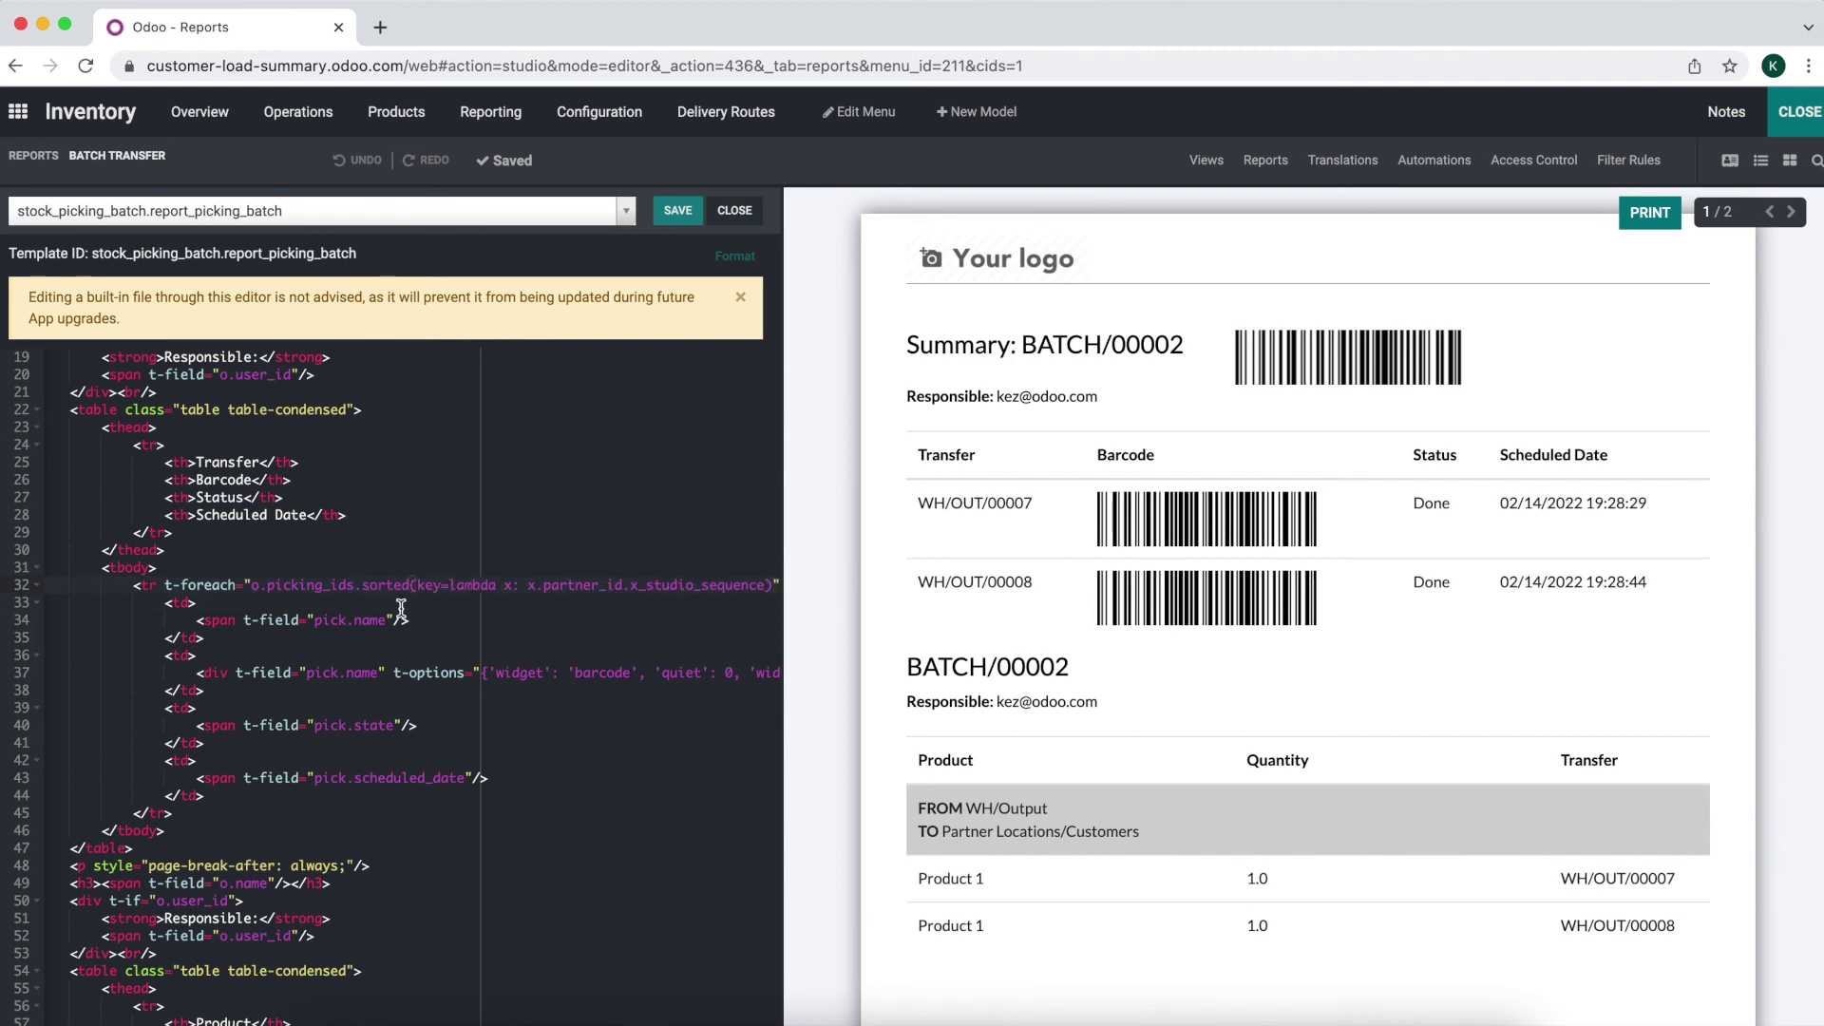
pyautogui.hscroll(2, 401, 608)
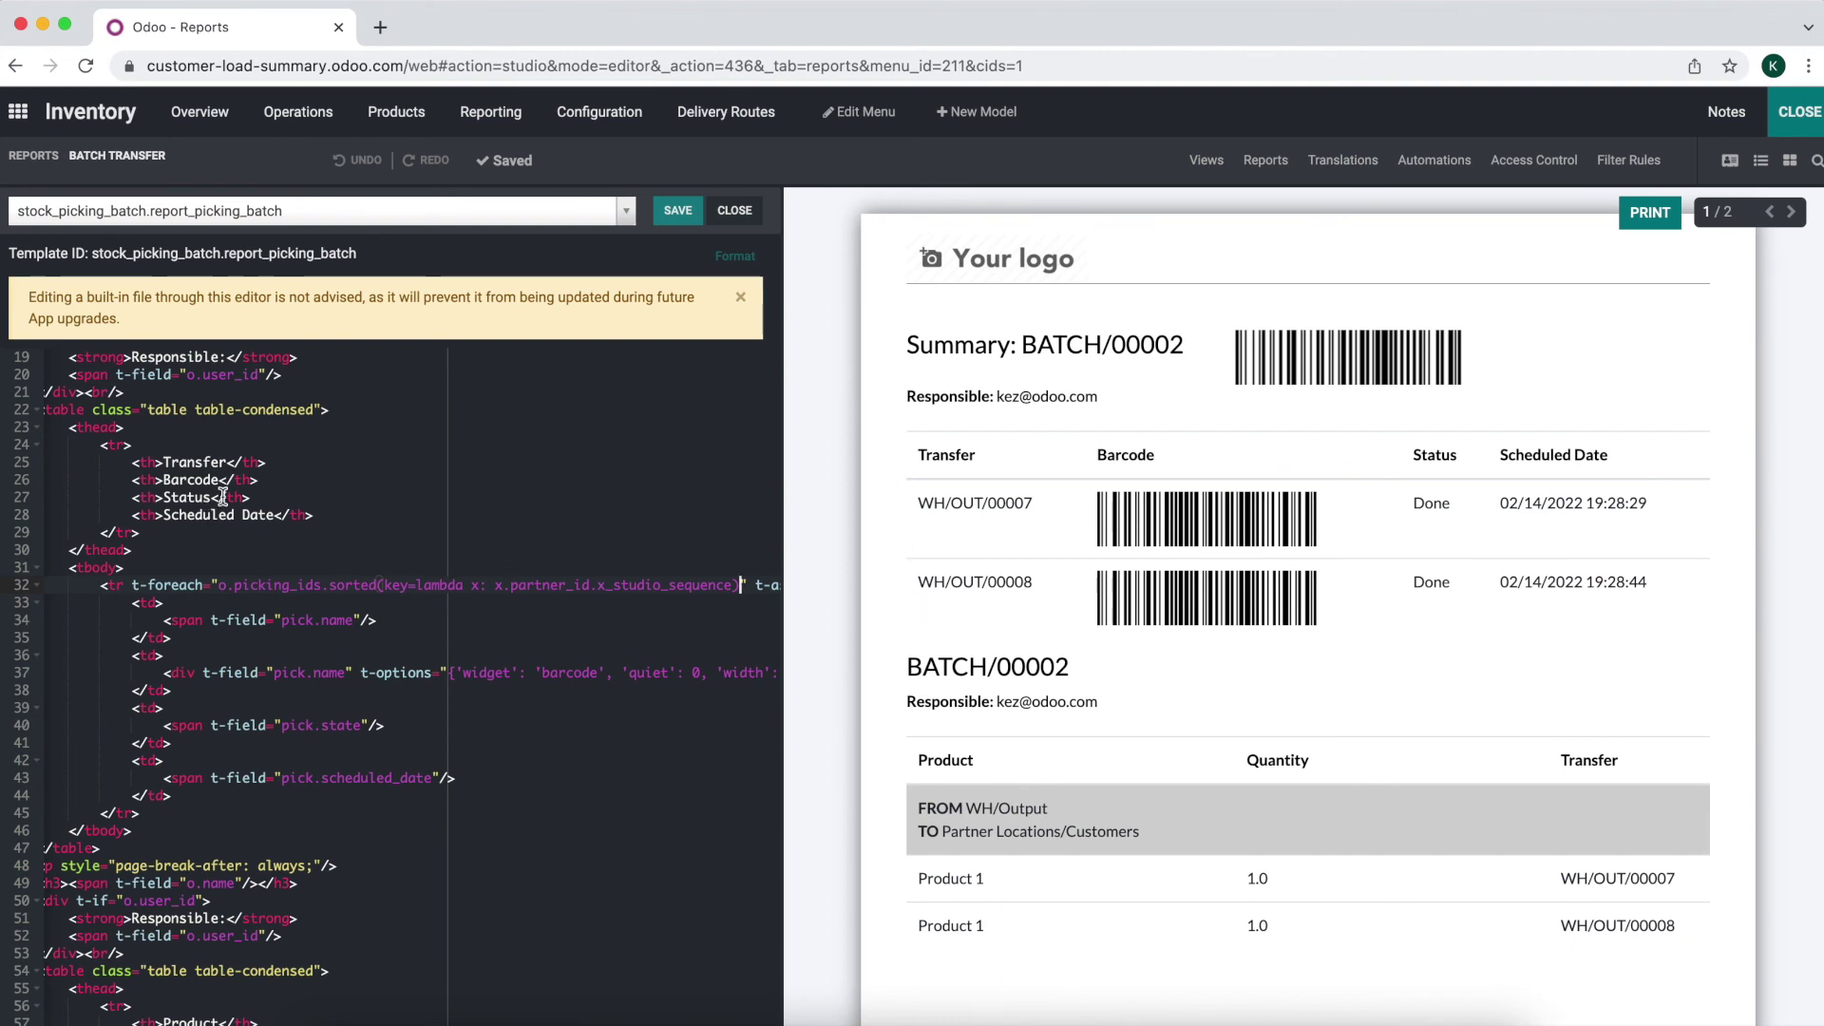
# - Add a 'Sequence' header cell to the transfer table
pyautogui.click(325, 514)
pyautogui.click(226, 443)
pyautogui.press('Return')
pyautogui.write('<th>Sequen')
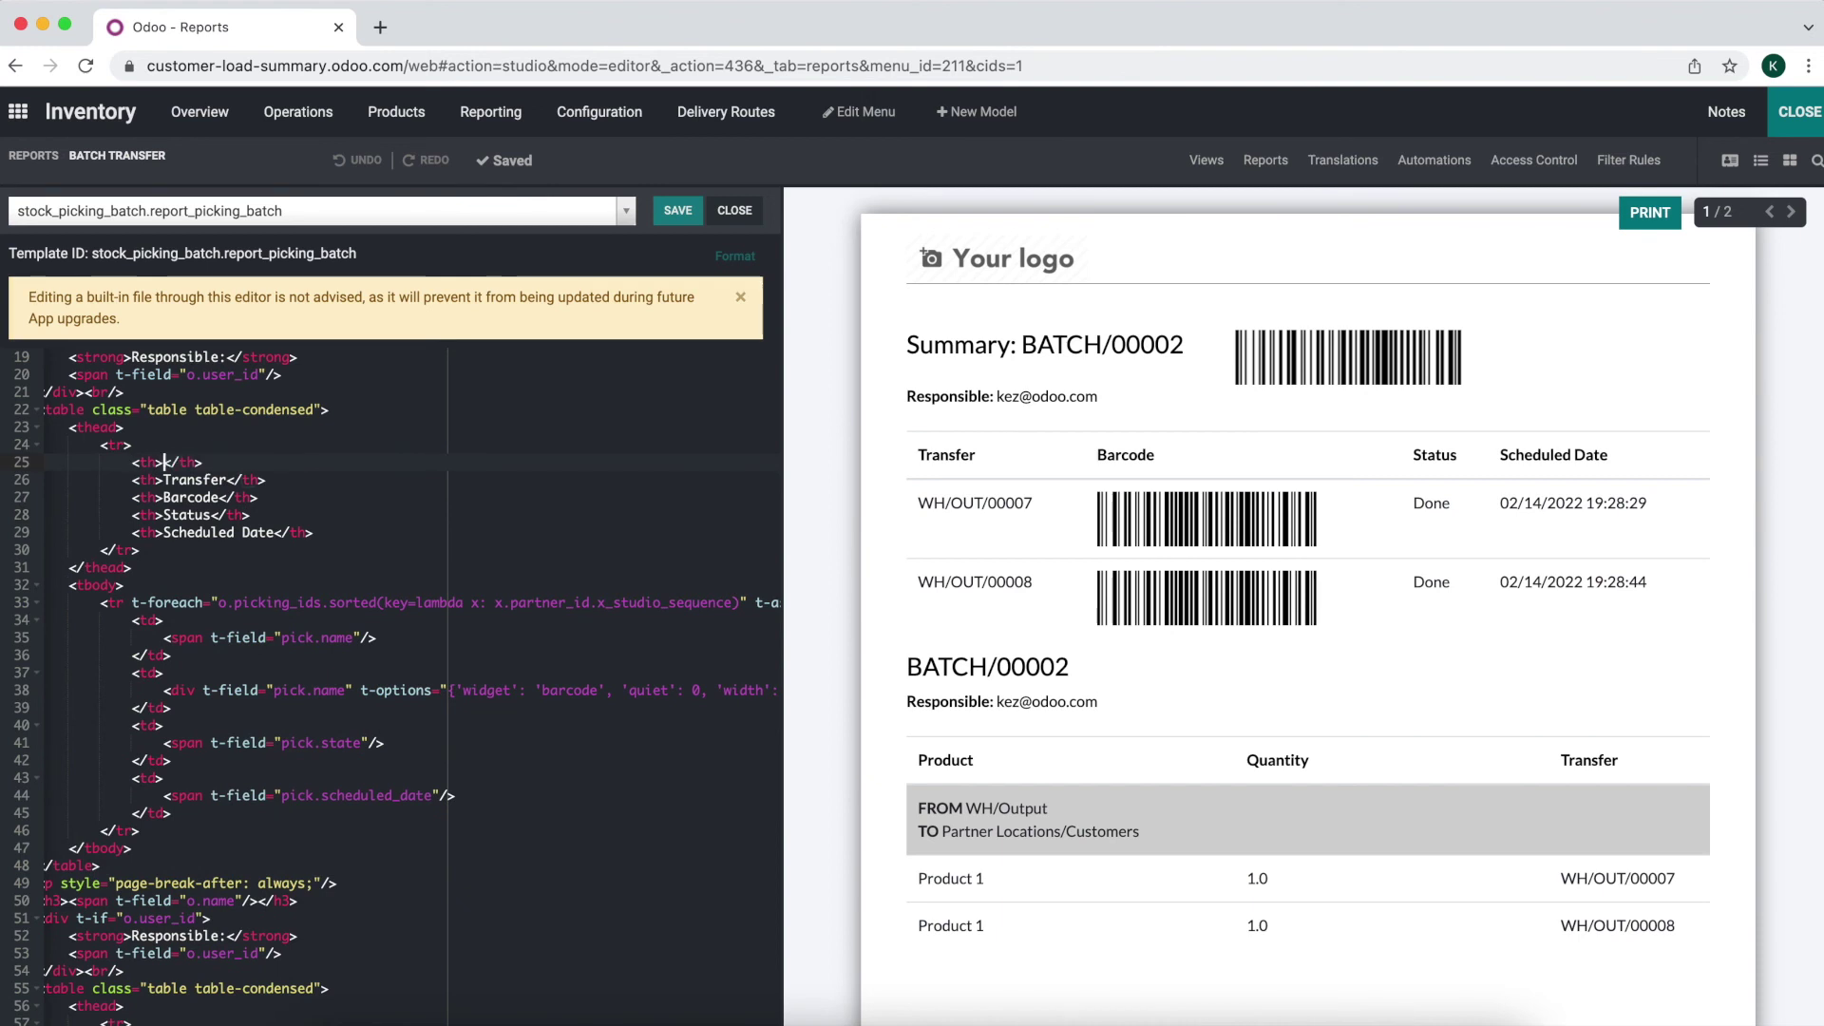
pyautogui.write('ce')
# - Add a table cell showing pick.partner_id.x_studio_sequence and save the template
pyautogui.moveTo(171, 655); pyautogui.dragTo(135, 627)
pyautogui.hotkey('ctrl', 'c')
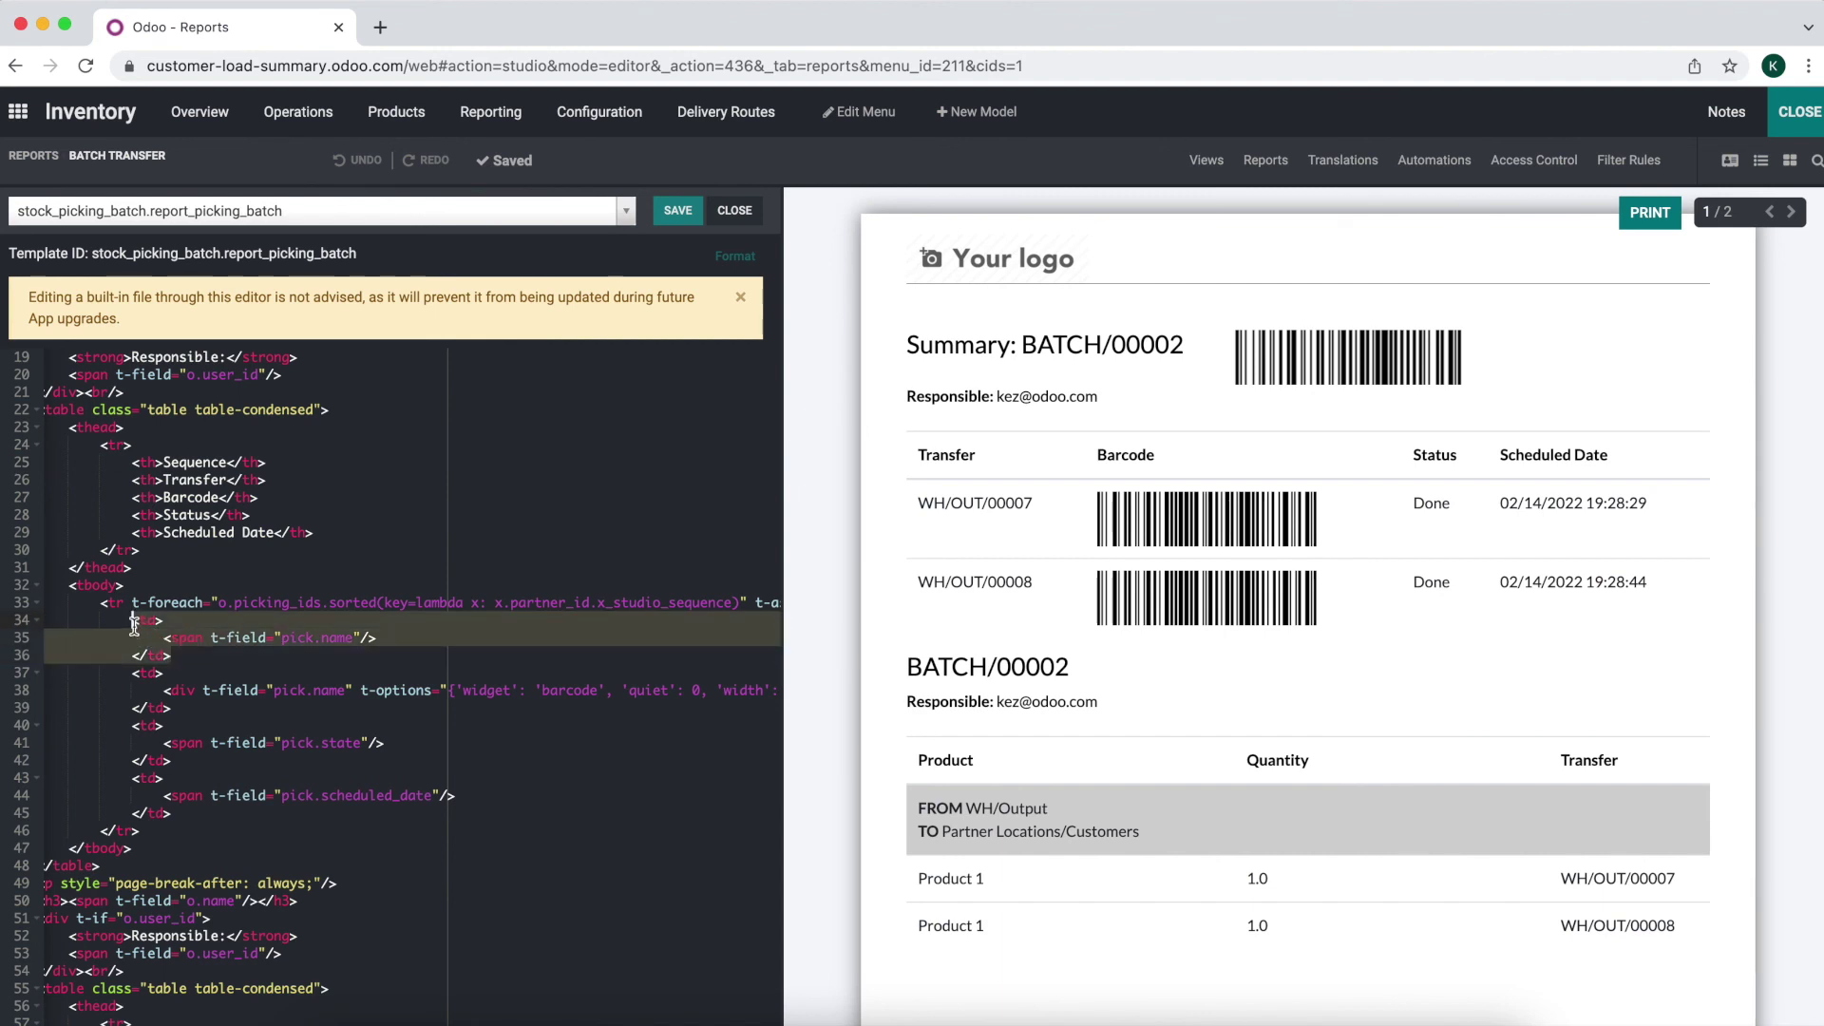
pyautogui.click(132, 603)
pyautogui.press('Down')
pyautogui.hotkey('ctrl', 'v')
pyautogui.click(350, 639)
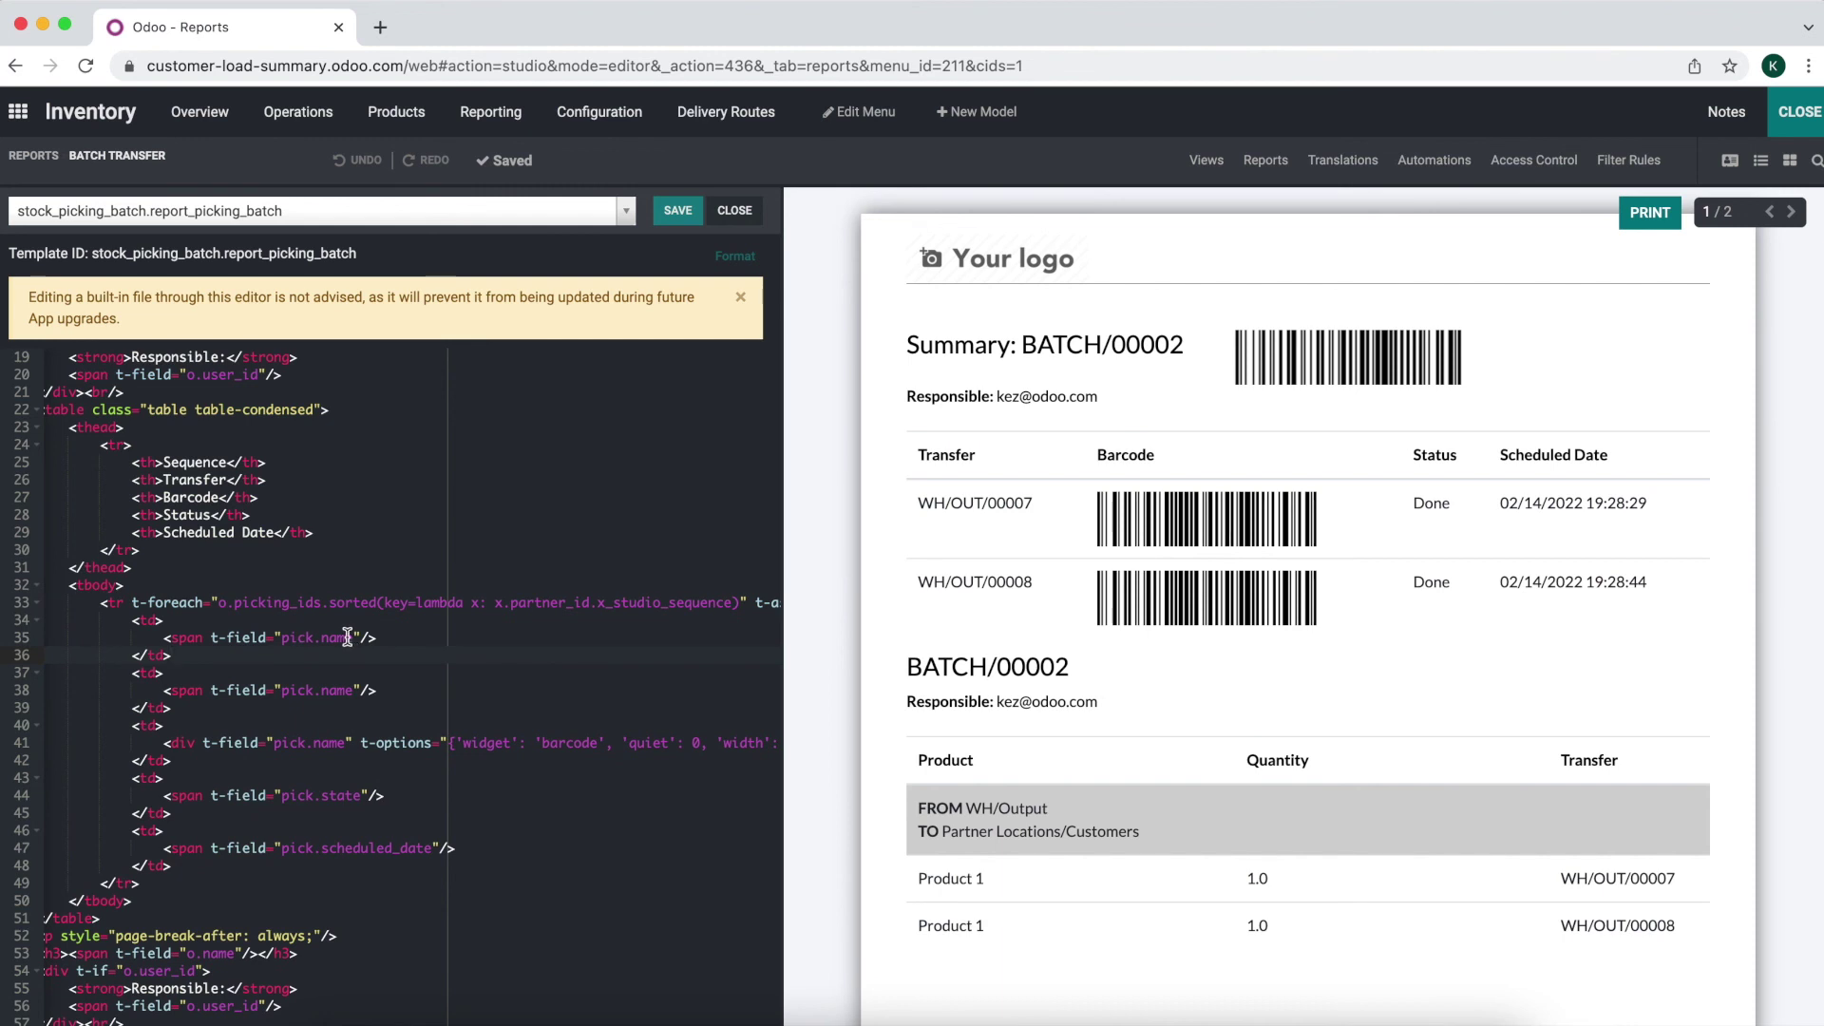
pyautogui.press('BackSpace')
pyautogui.press('BackSpace')
pyautogui.press('BackSpace')
pyautogui.press('BackSpace')
pyautogui.click(727, 603)
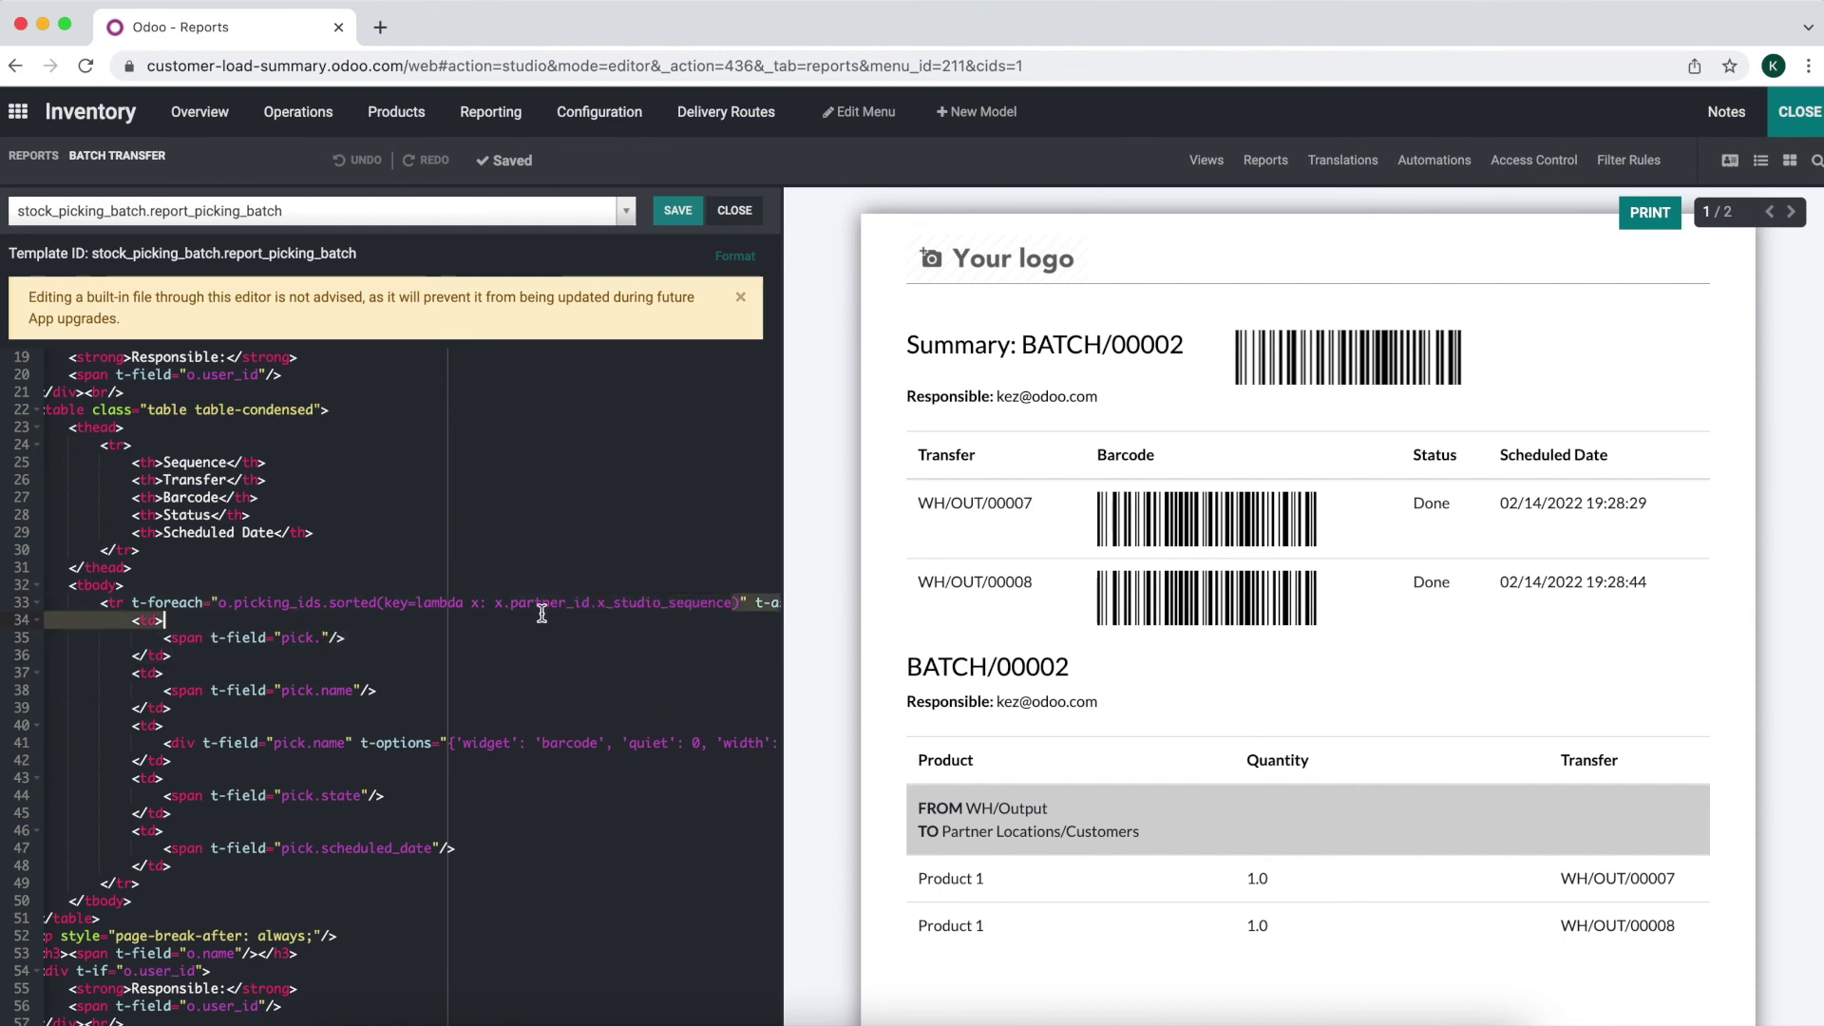
pyautogui.keyDown('shift'); pyautogui.click(511, 602); pyautogui.keyUp('shift')
pyautogui.hotkey('ctrl', 'c')
pyautogui.click(321, 639)
pyautogui.hotkey('ctrl', 'v')
pyautogui.click(670, 211)
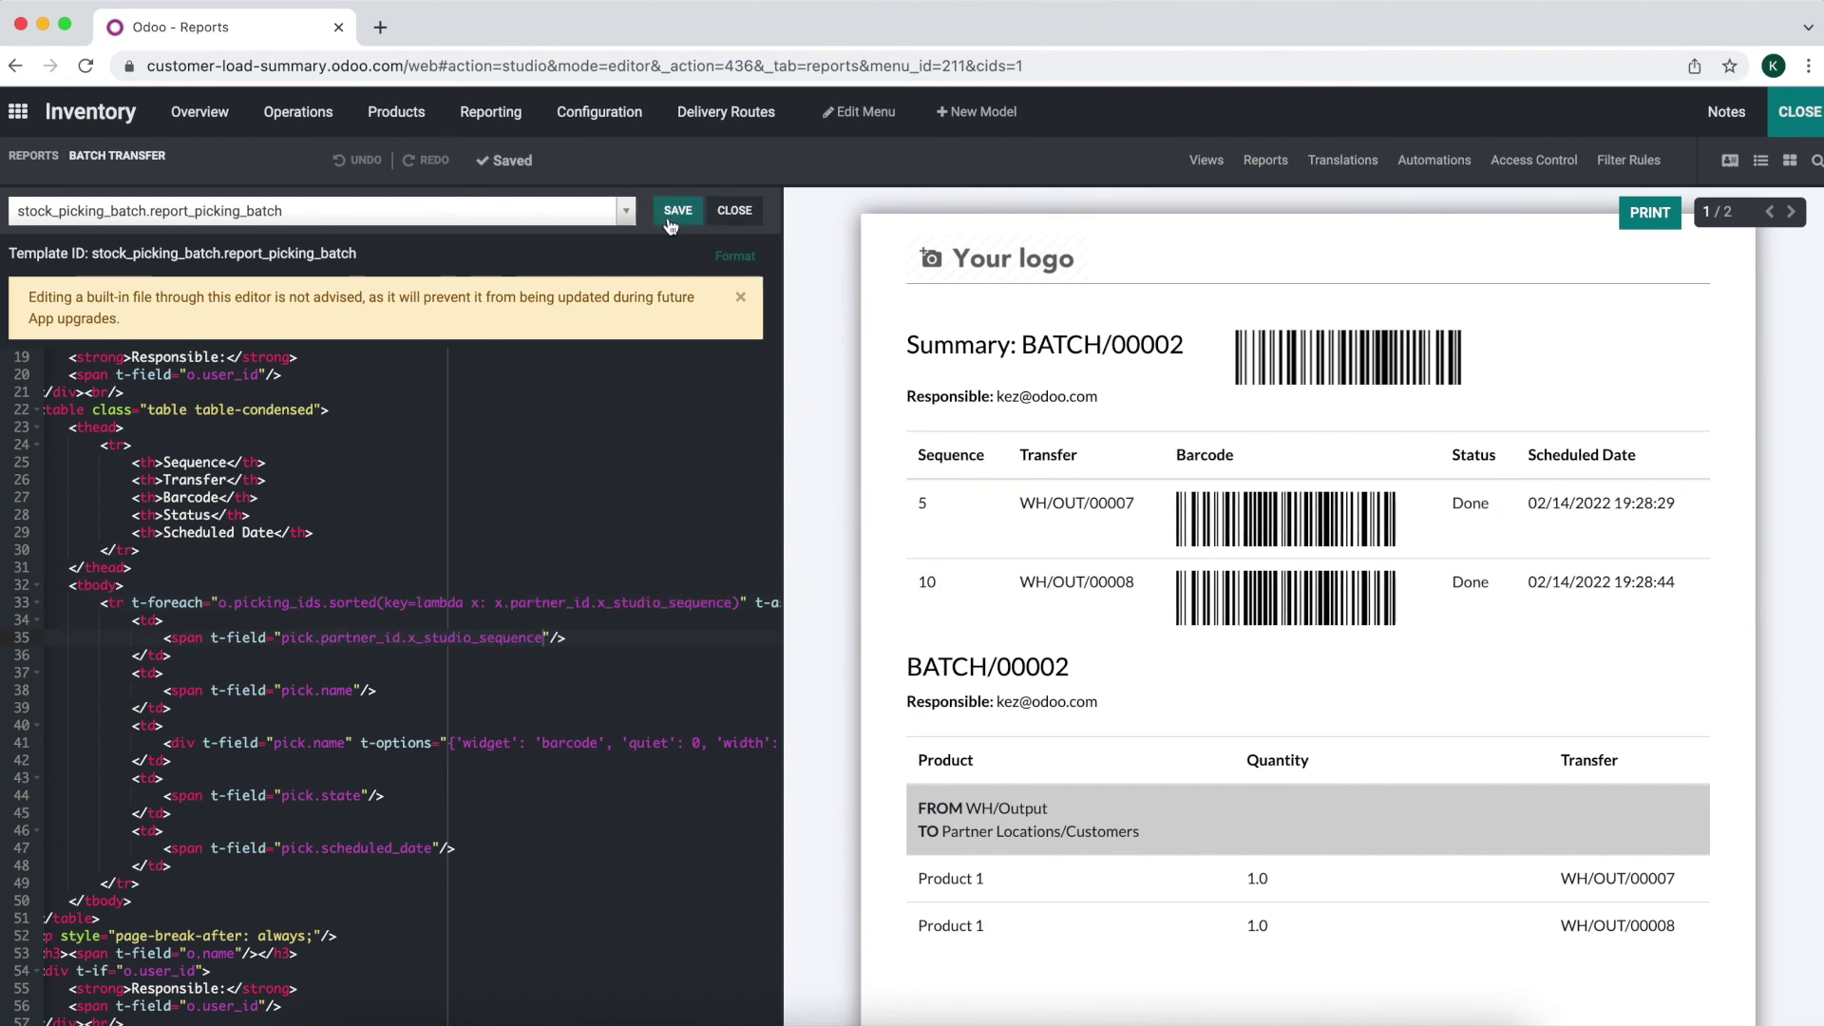
# - Add reverse=True to the sorted() call, correcting its typos between saves
pyautogui.click(628, 603)
pyautogui.click(732, 603)
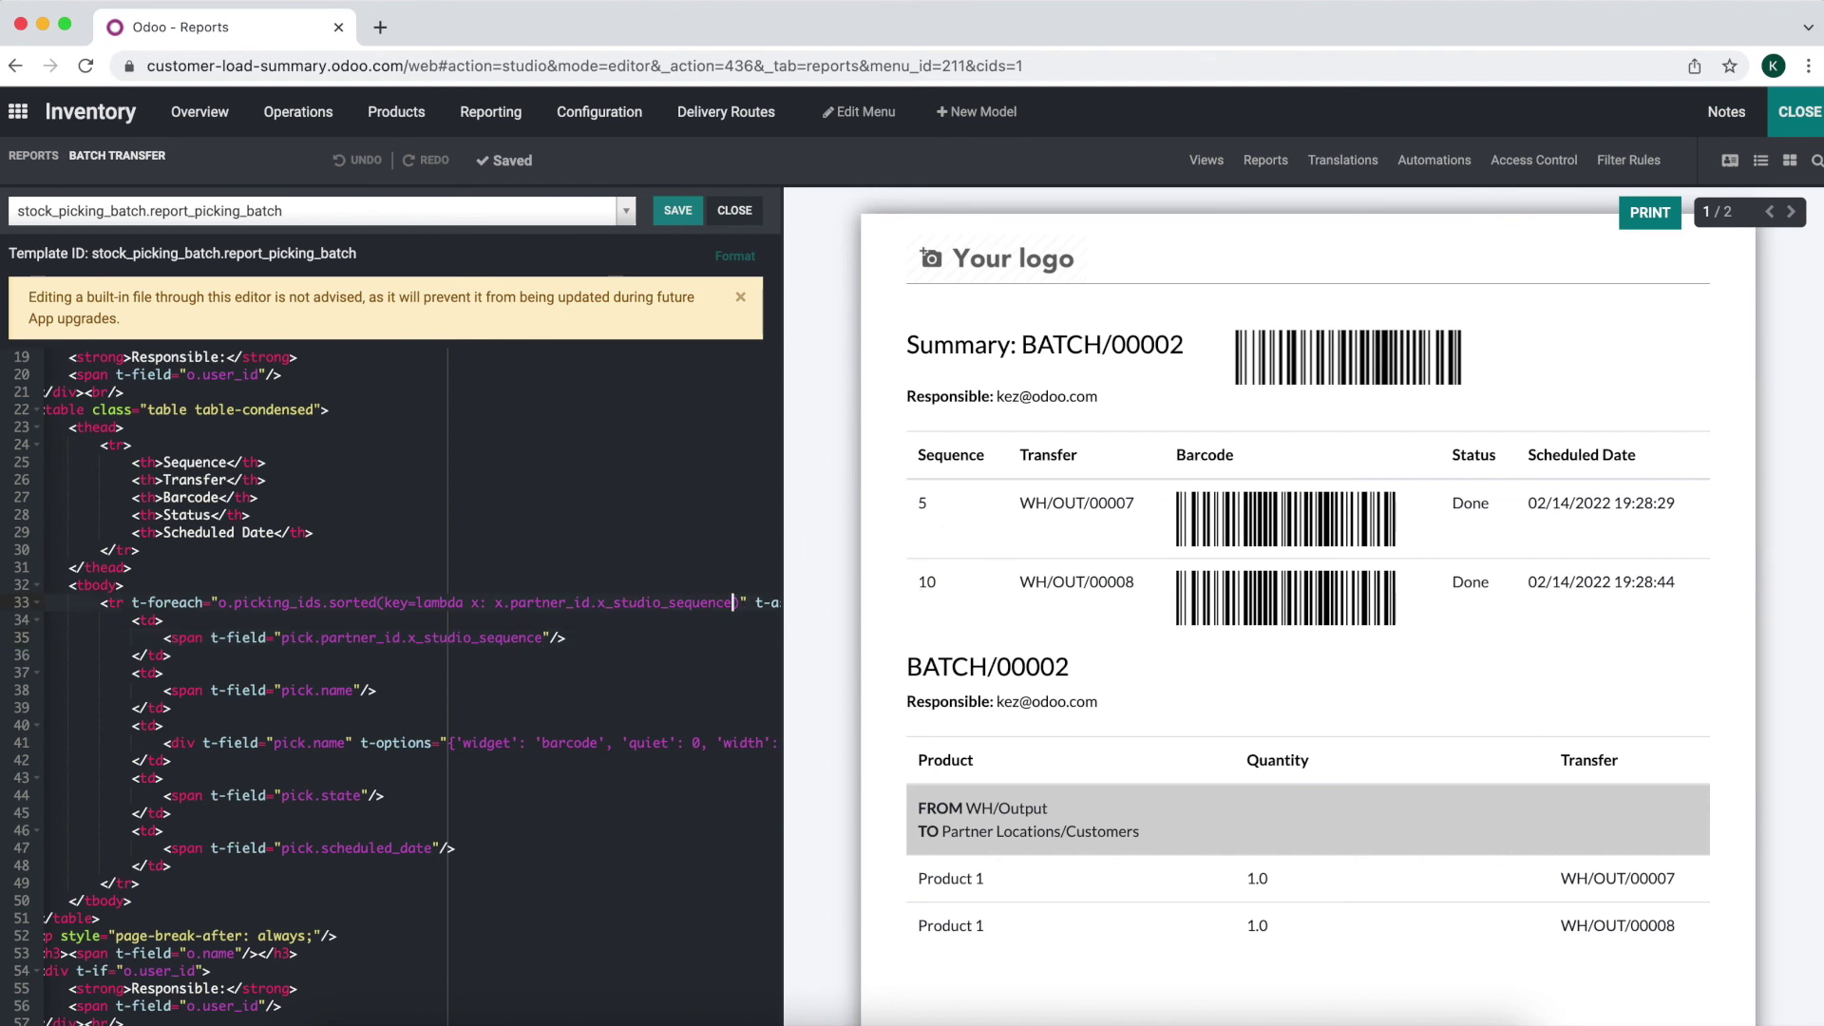
pyautogui.write(',revserse=true')
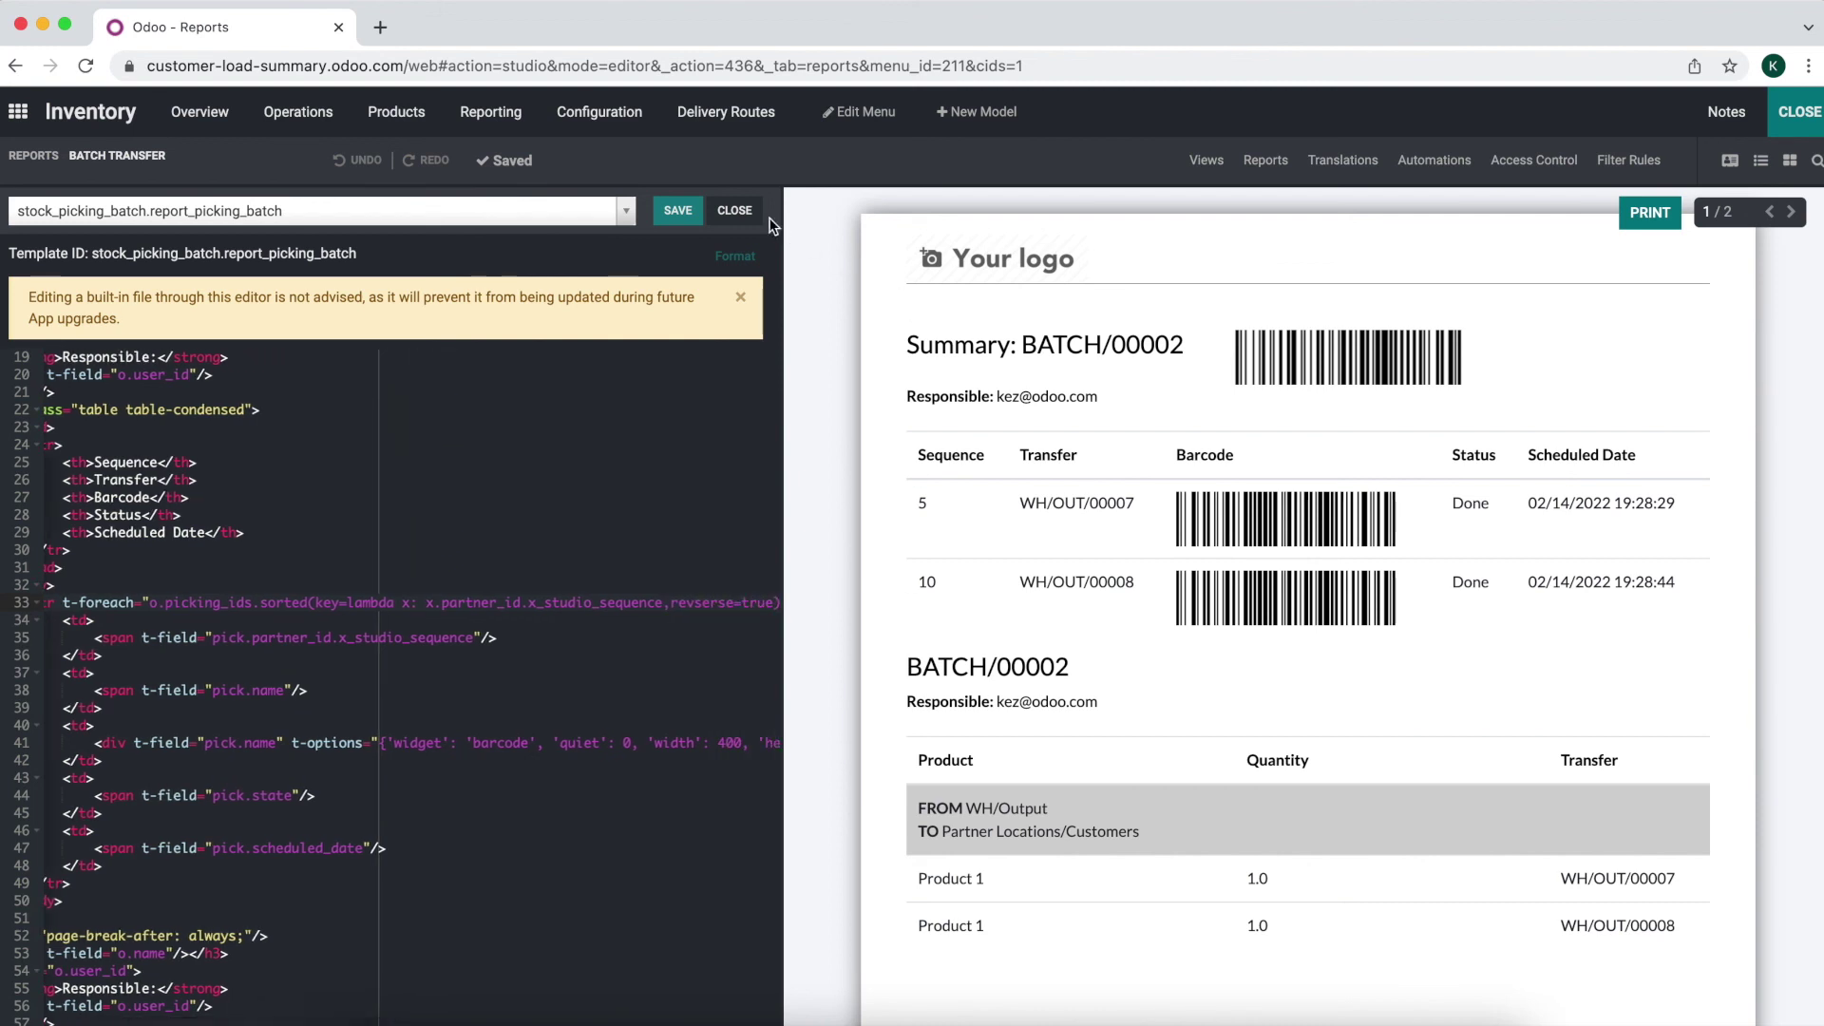
pyautogui.click(677, 210)
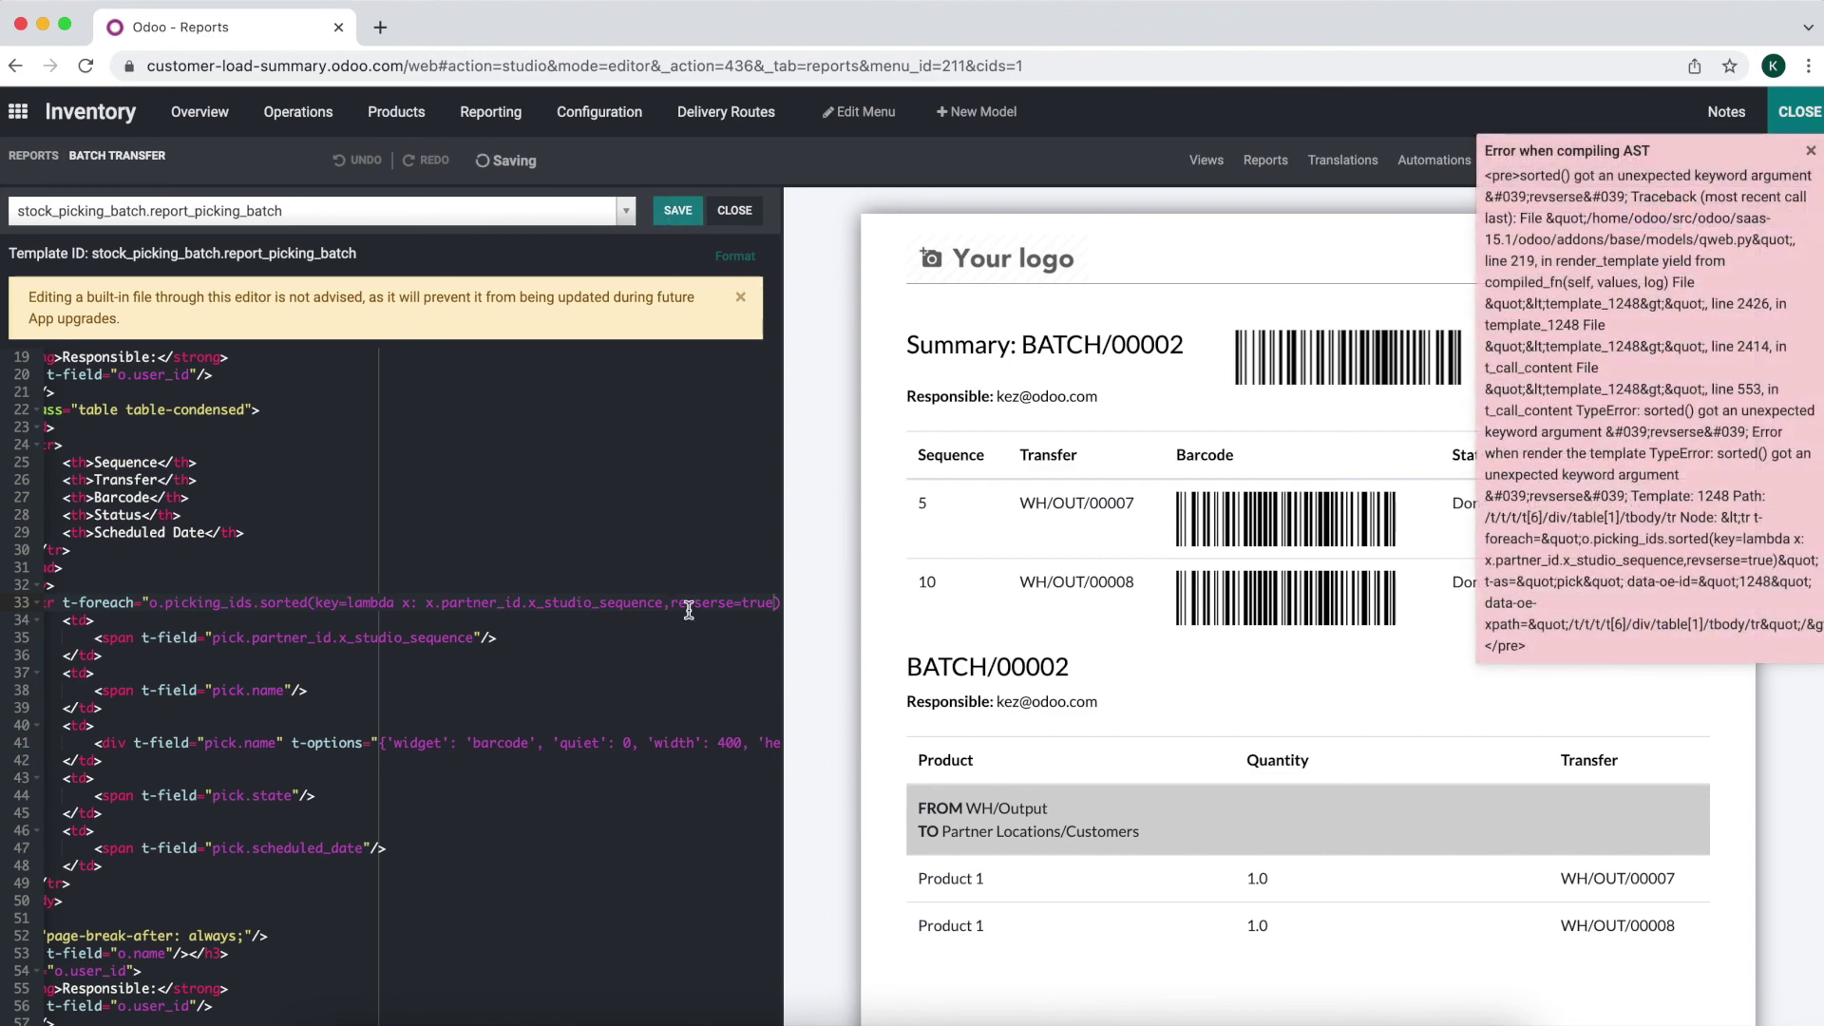
pyautogui.click(743, 602)
pyautogui.press('Delete')
pyautogui.write('T')
pyautogui.click(677, 210)
pyautogui.click(743, 602)
pyautogui.press('BackSpace')
pyautogui.press('BackSpace')
pyautogui.press('BackSpace')
pyautogui.press('BackSpace')
pyautogui.press('BackSpace')
pyautogui.write('erse')
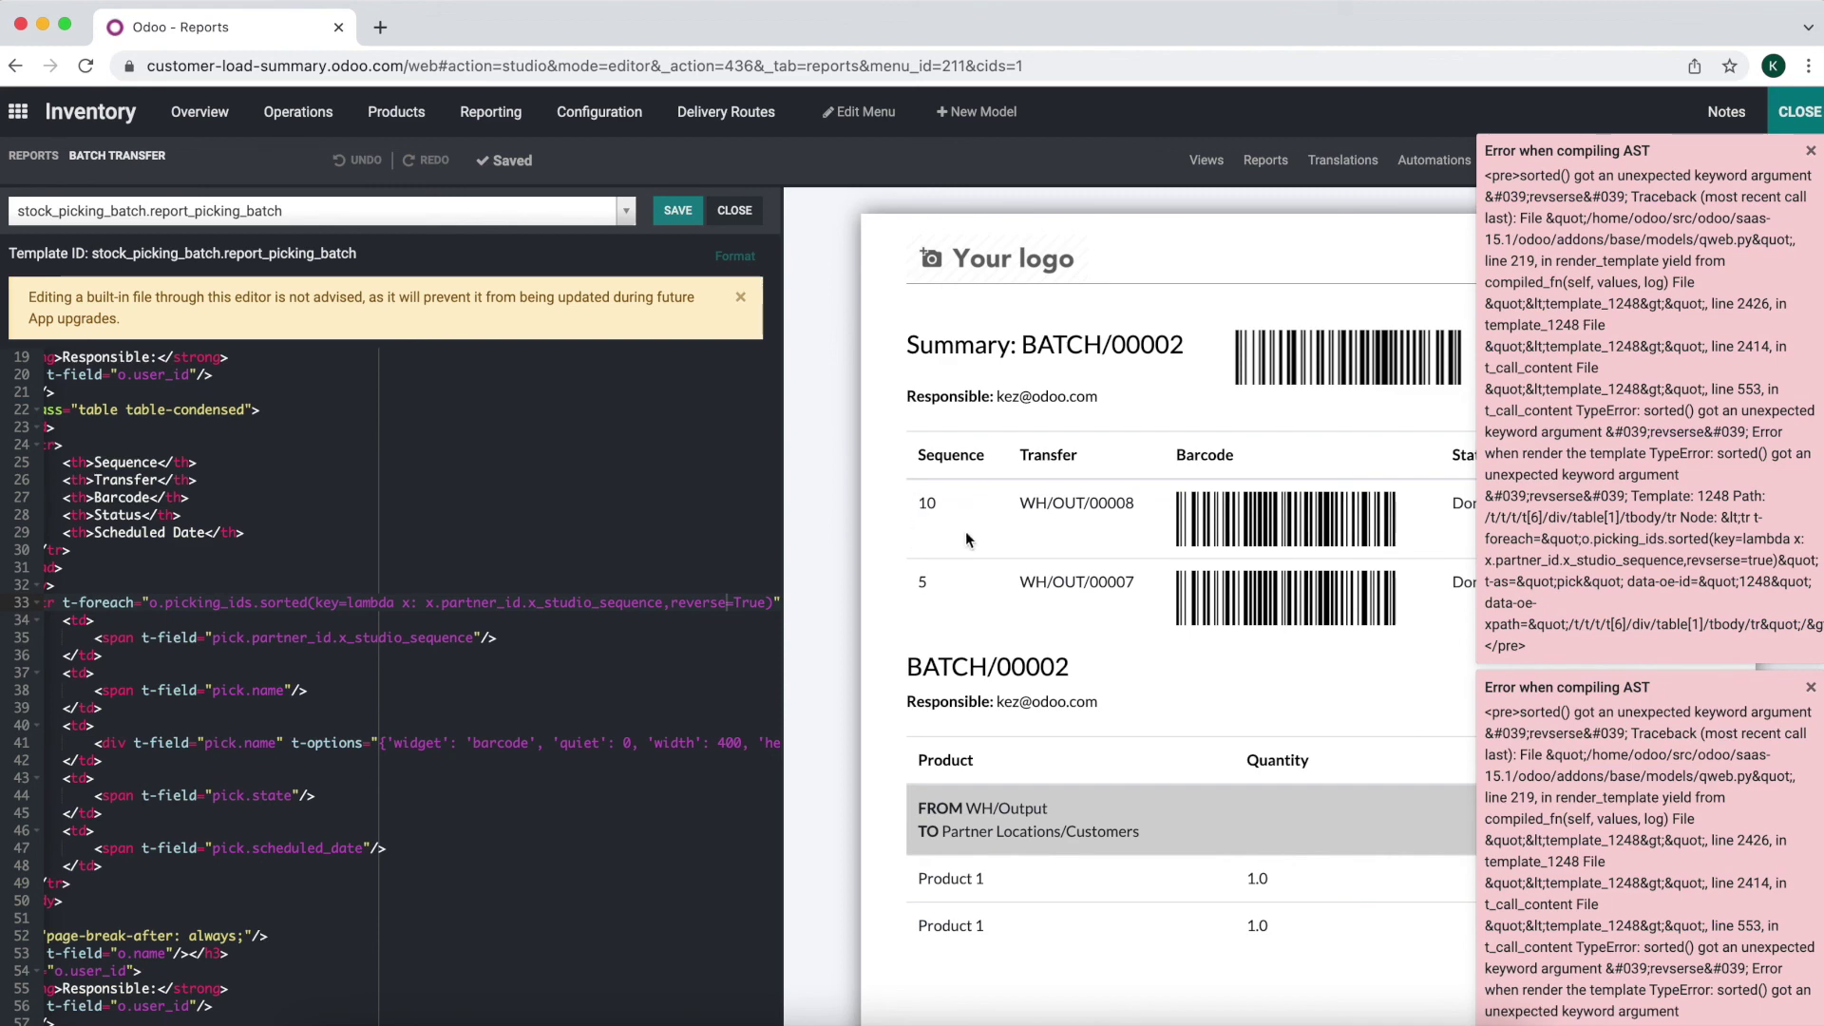
# - Remove the reverse argument, dismiss the error messages, save, and close the XML editor
pyautogui.moveTo(773, 602); pyautogui.dragTo(671, 602)
pyautogui.click(731, 602)
pyautogui.hscroll(-5, 730, 602)
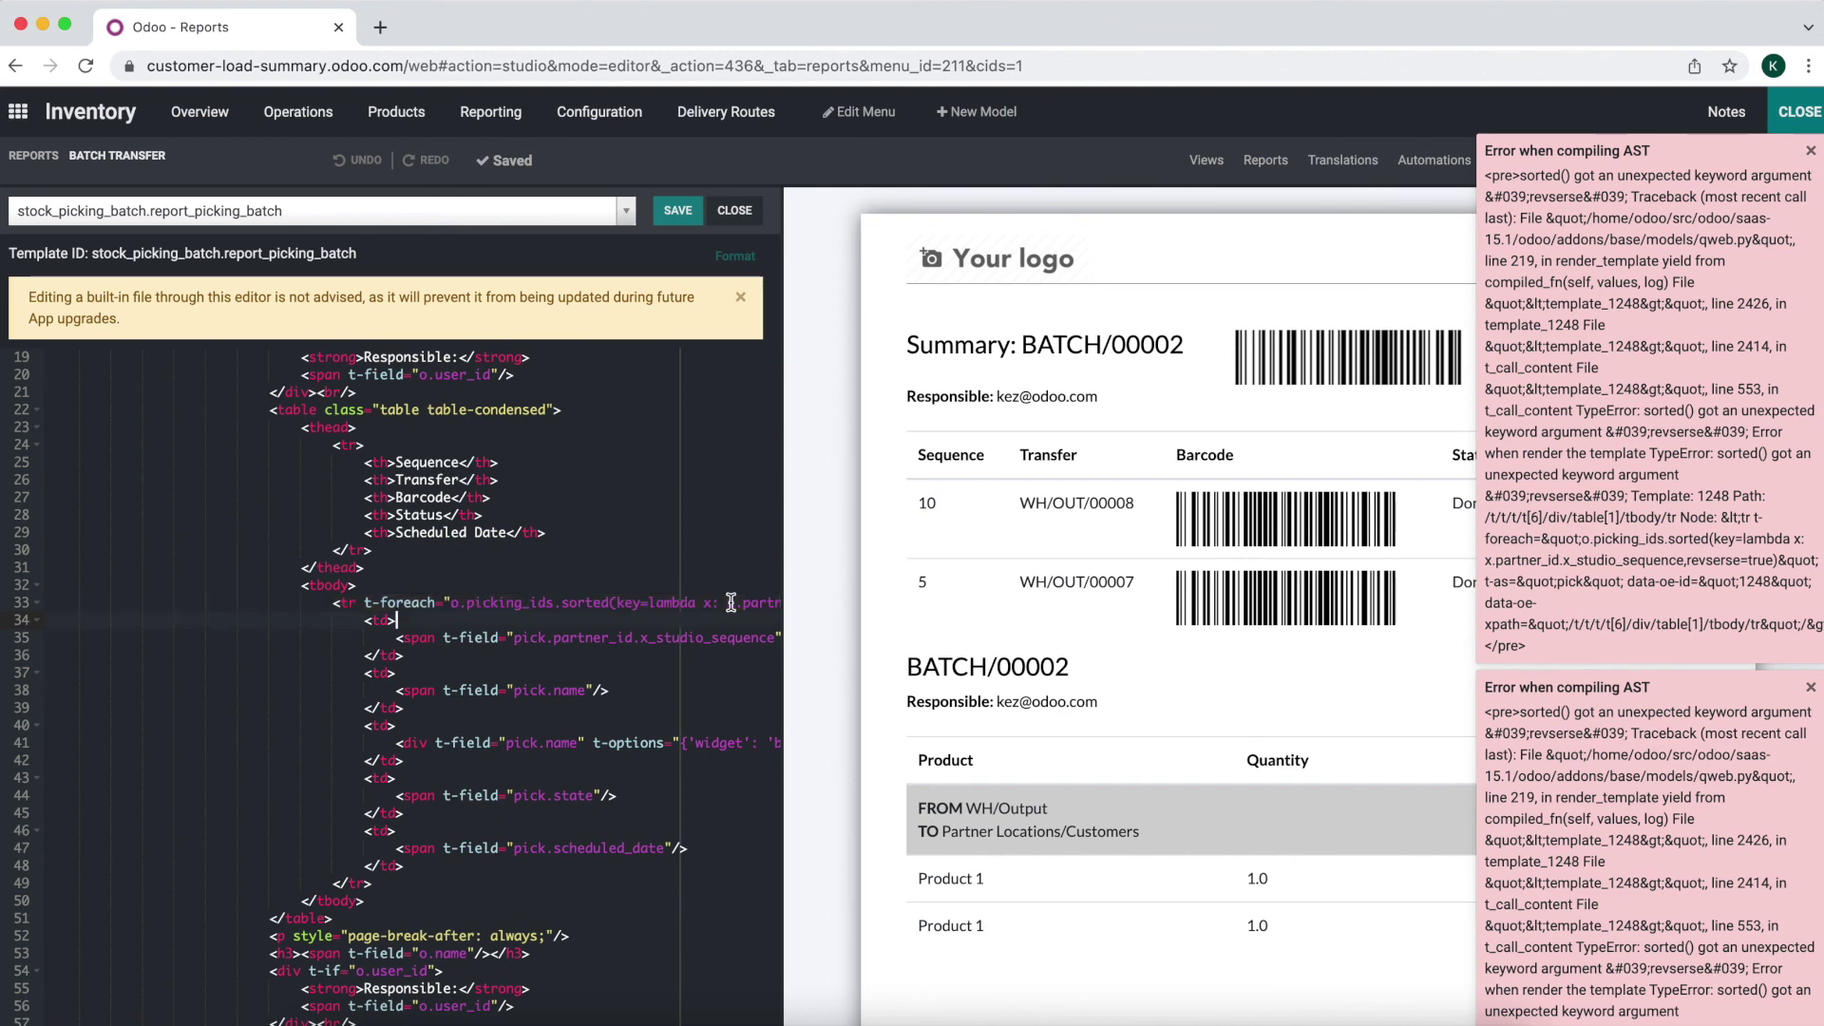
pyautogui.hscroll(5, 731, 602)
pyautogui.click(623, 613)
pyautogui.press('BackSpace')
pyautogui.press('BackSpace')
pyautogui.press('BackSpace')
pyautogui.press('BackSpace')
pyautogui.press('BackSpace')
pyautogui.press('BackSpace')
pyautogui.press('BackSpace')
pyautogui.press('BackSpace')
pyautogui.press('BackSpace')
pyautogui.press('BackSpace')
pyautogui.press('BackSpace')
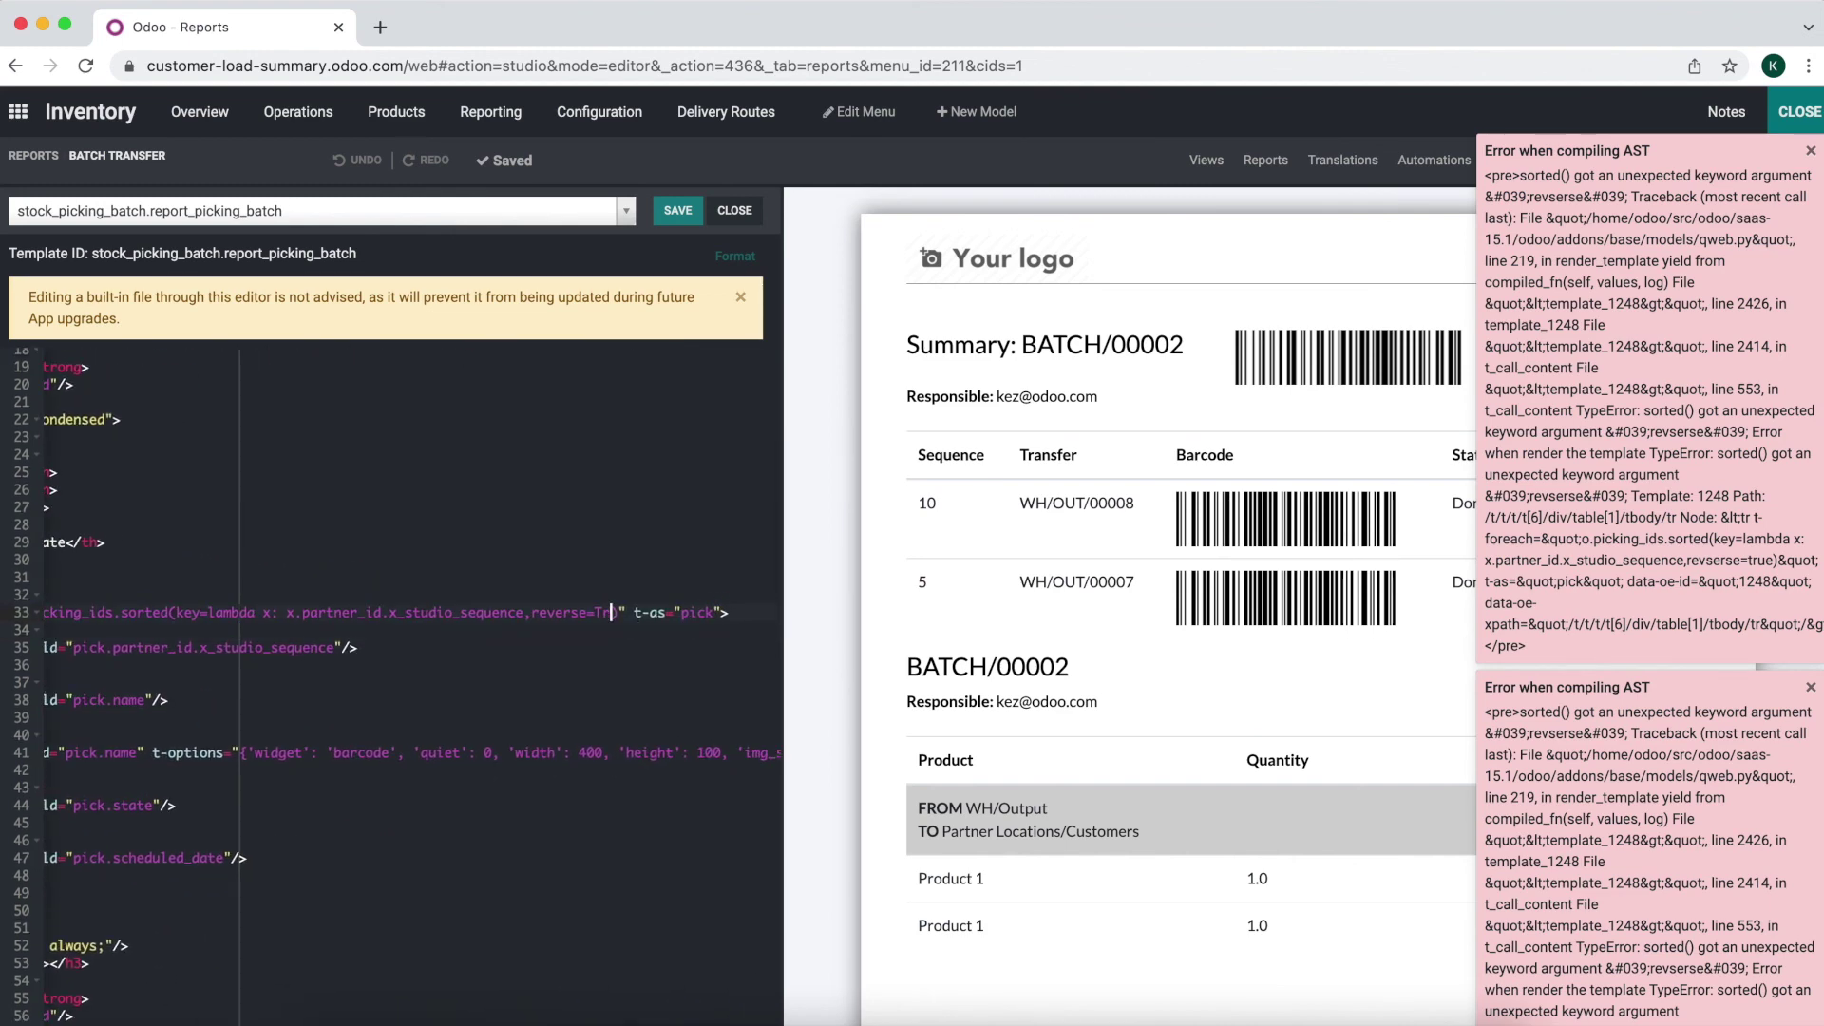
pyautogui.press('BackSpace')
pyautogui.press('BackSpace')
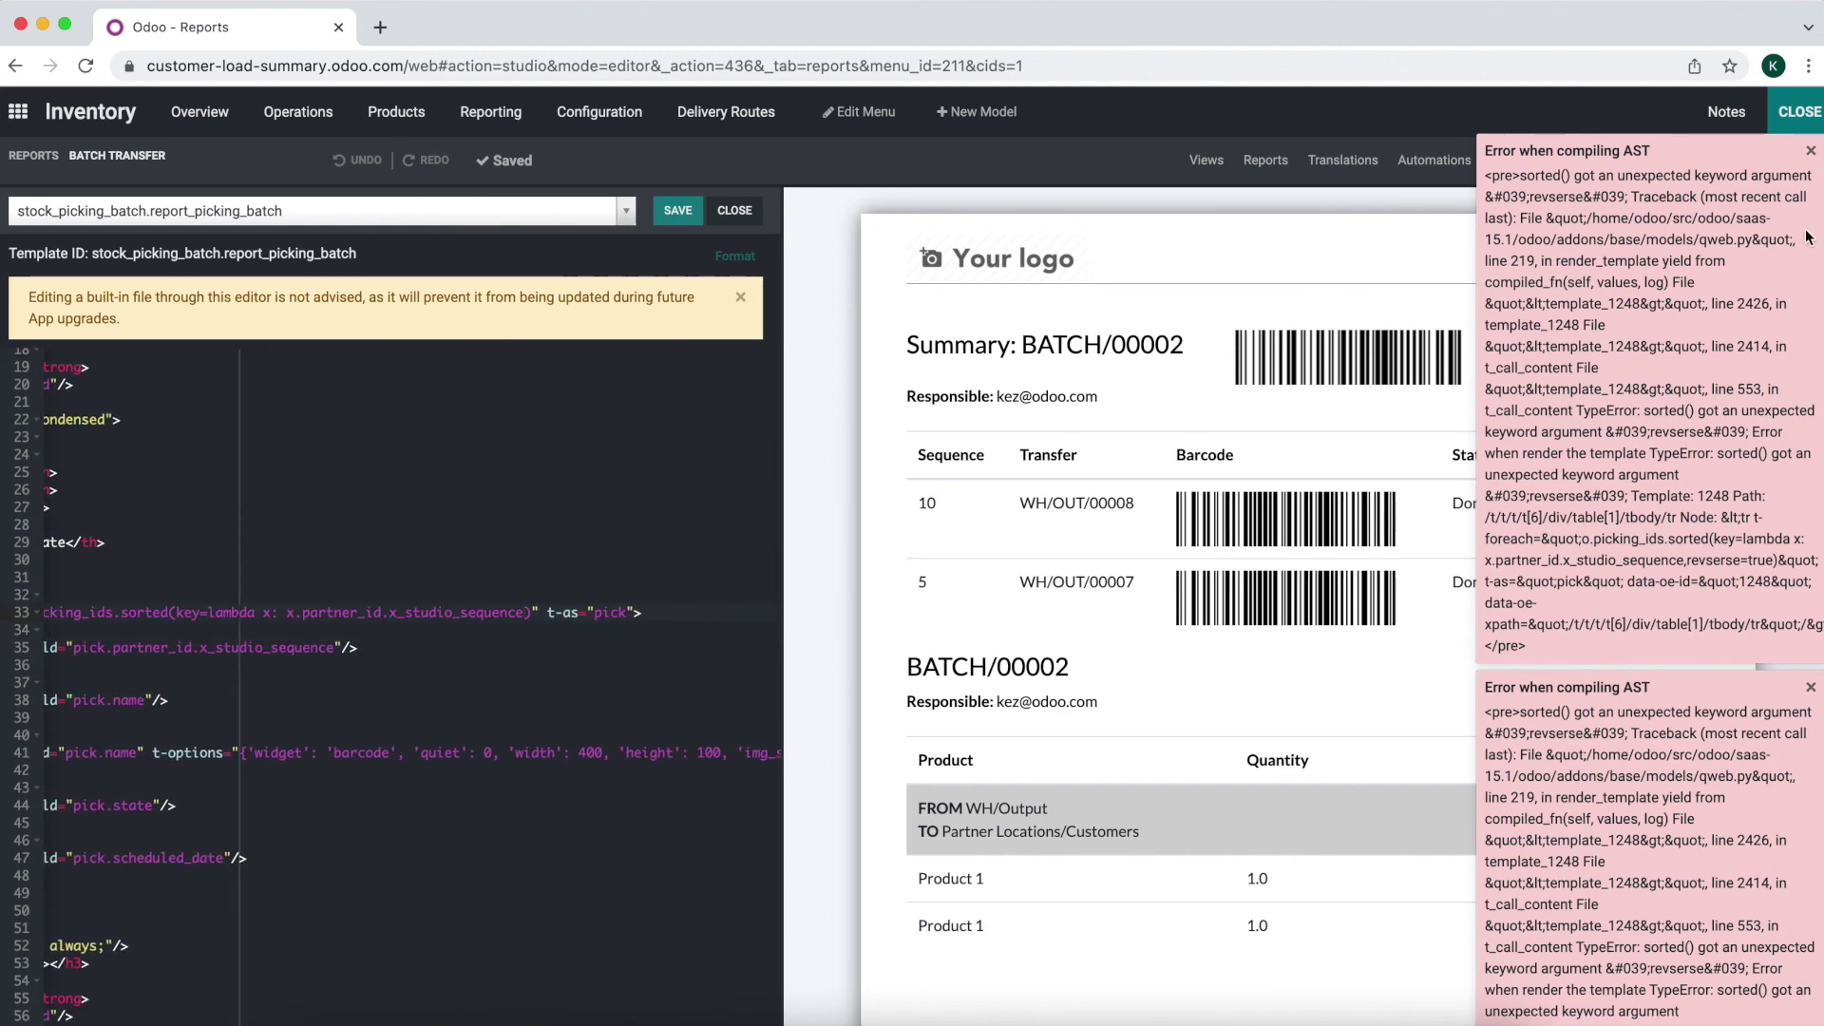
pyautogui.click(1810, 151)
pyautogui.click(1808, 154)
pyautogui.click(658, 210)
pyautogui.click(733, 210)
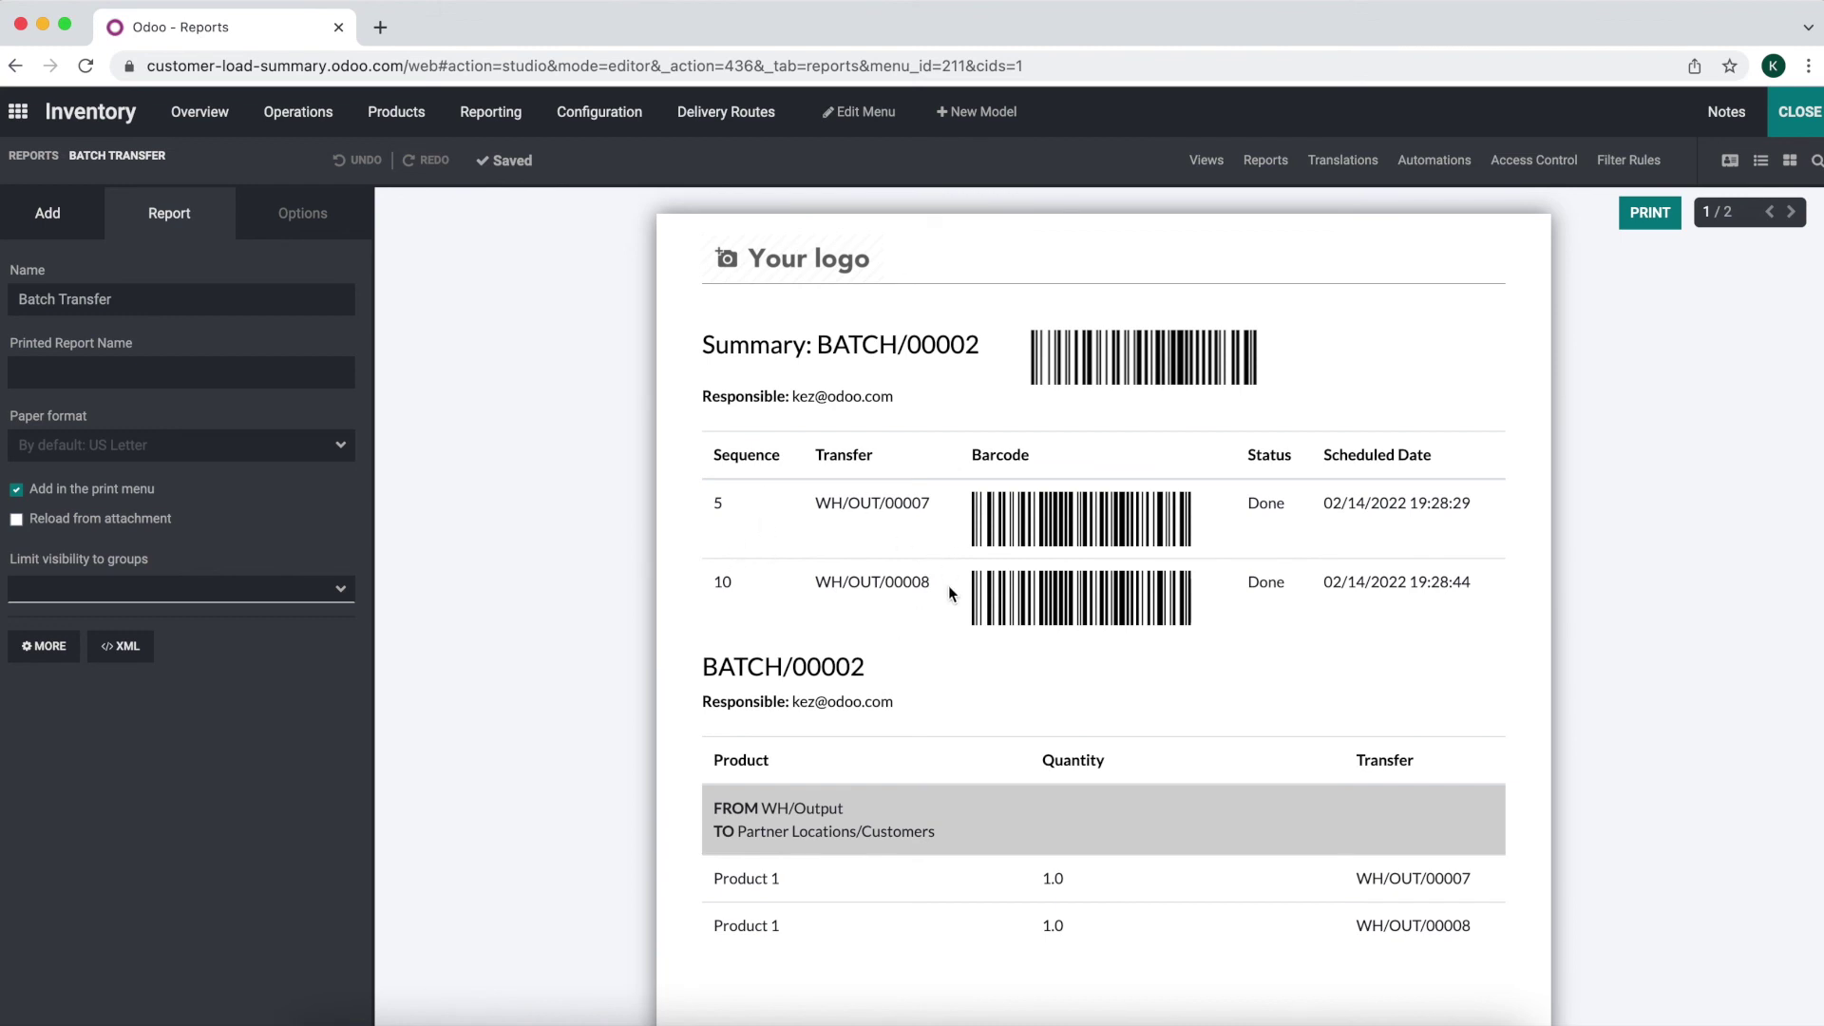
# - Close Studio to return to the Draft/In Progress Batch Transfers list
pyautogui.scroll(-1, 948, 585)
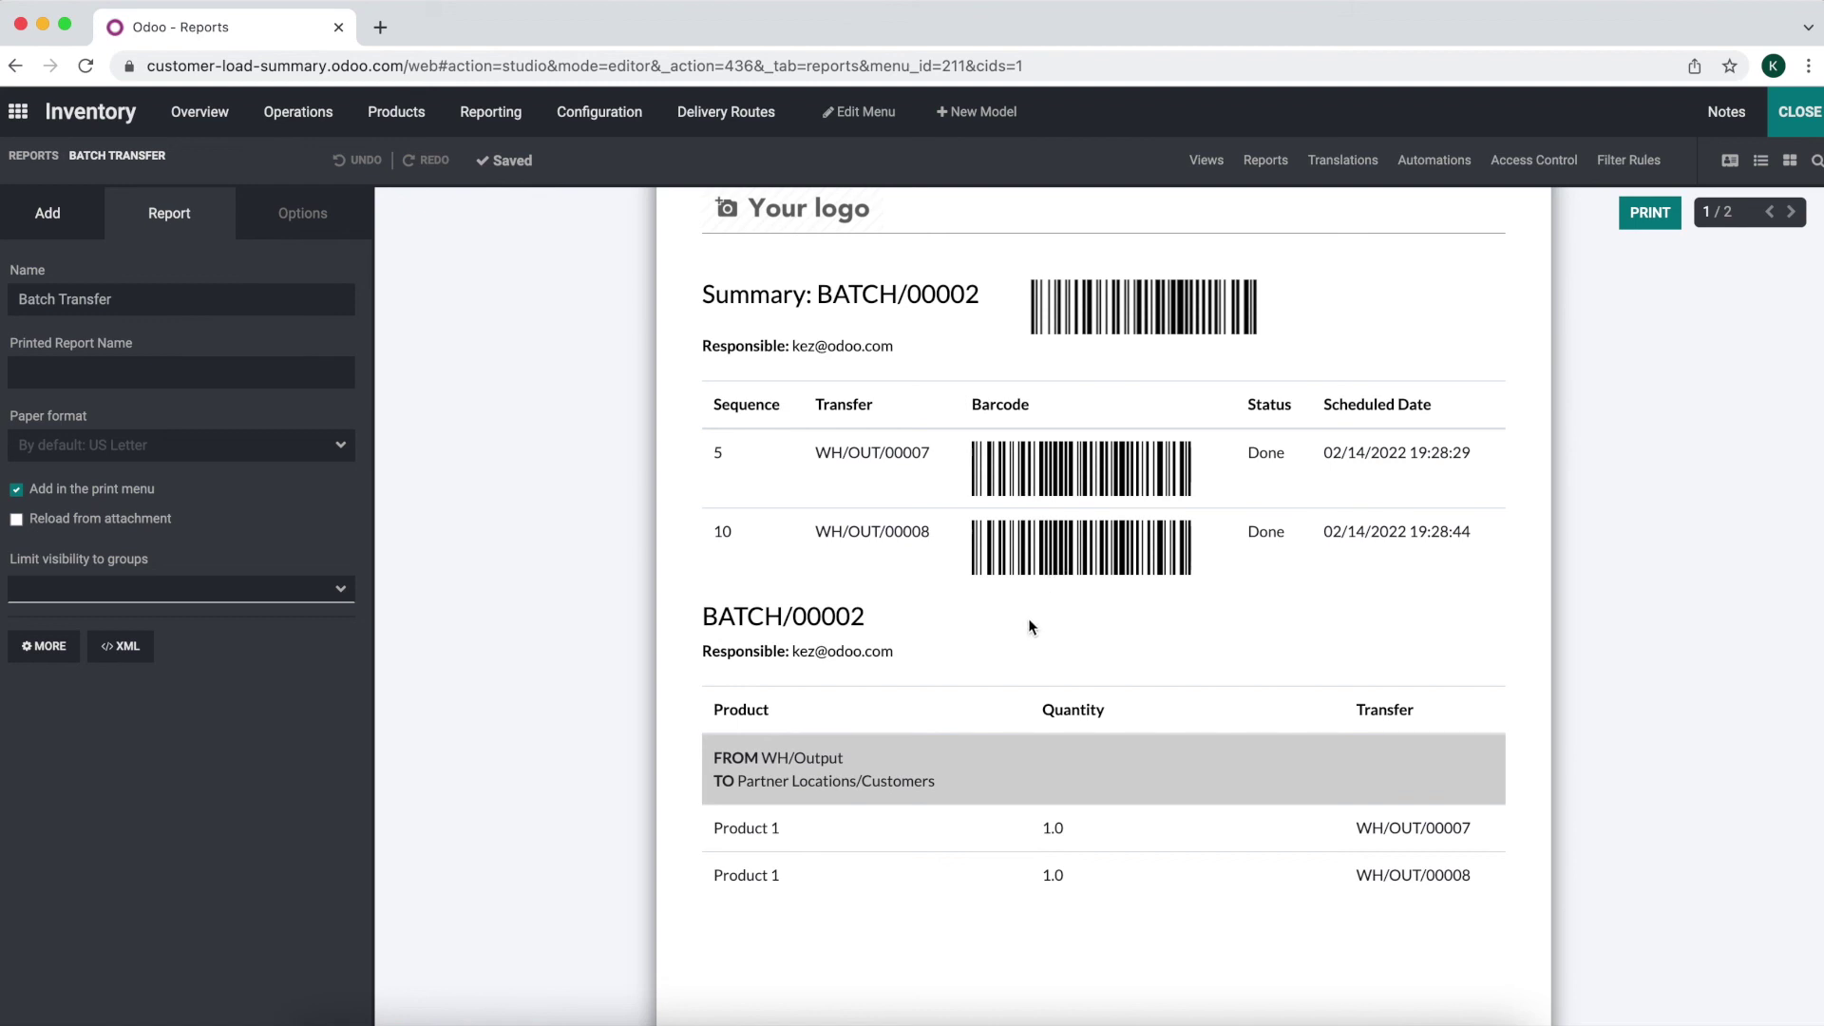
pyautogui.click(1792, 113)
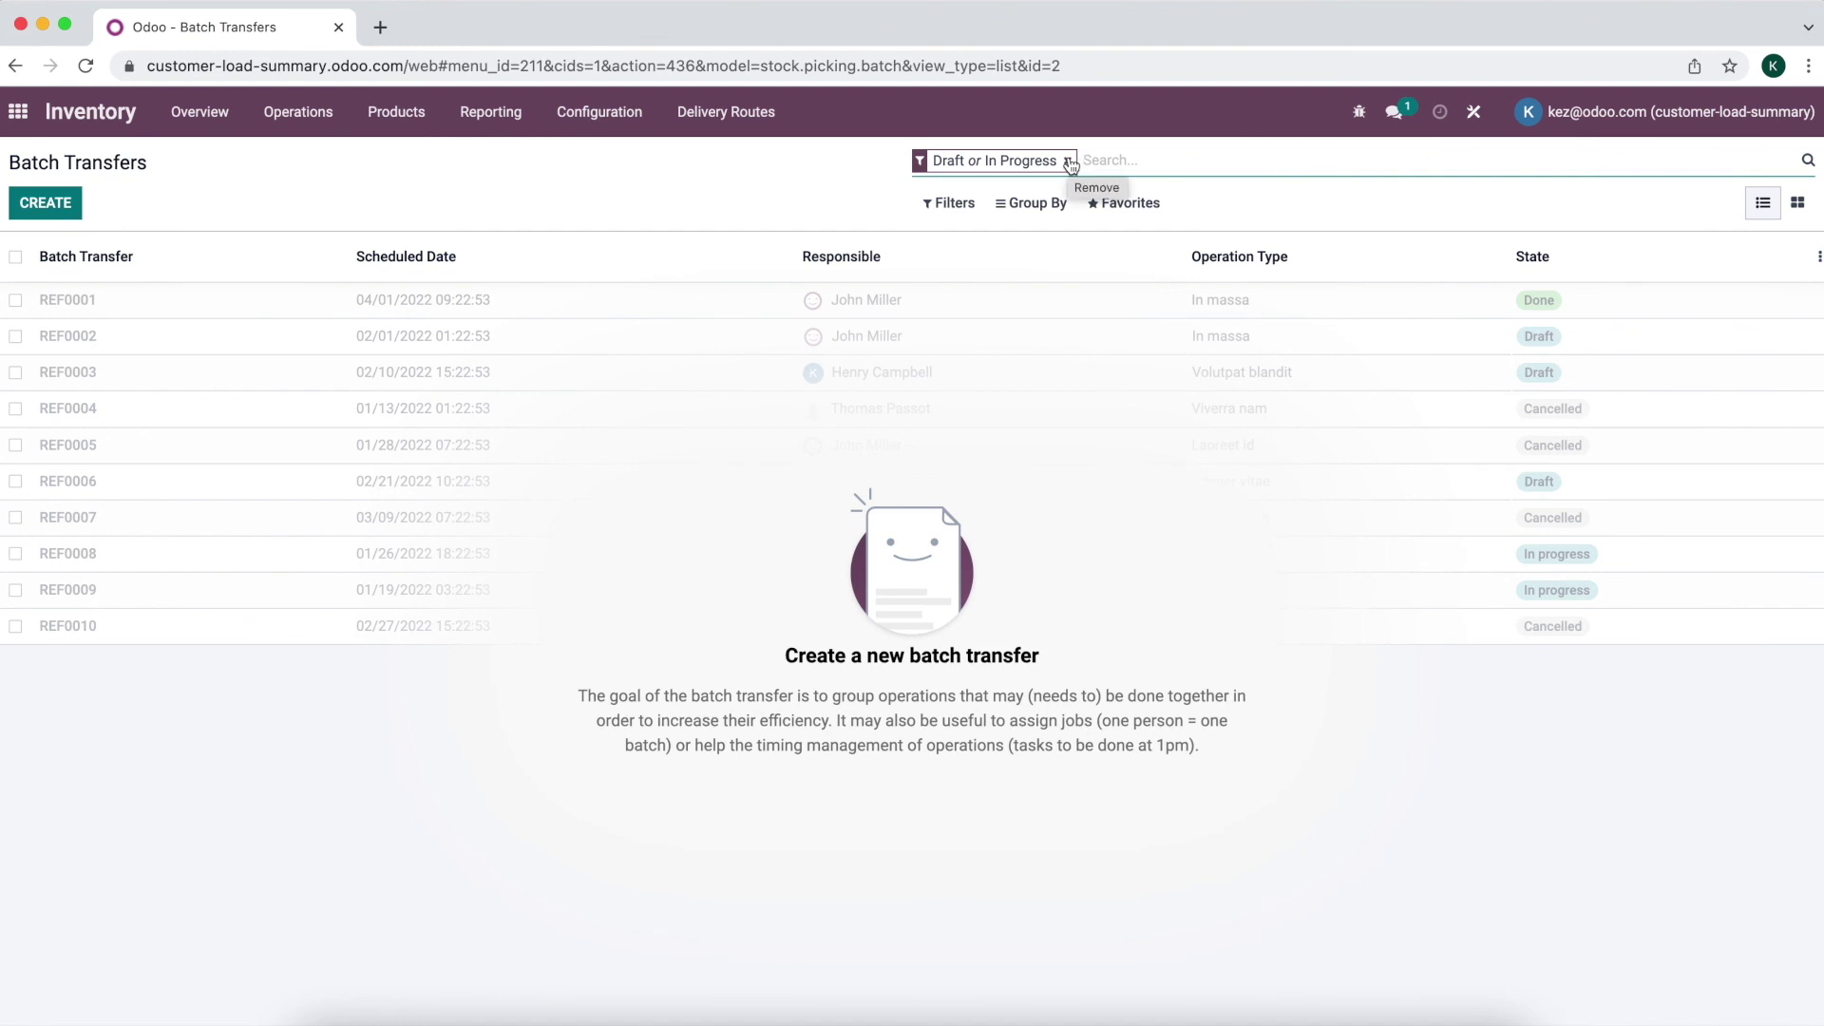
# - Review the M1 delivery route's customers with sequences 10 and 5, then open the Sales app
pyautogui.click(211, 117)
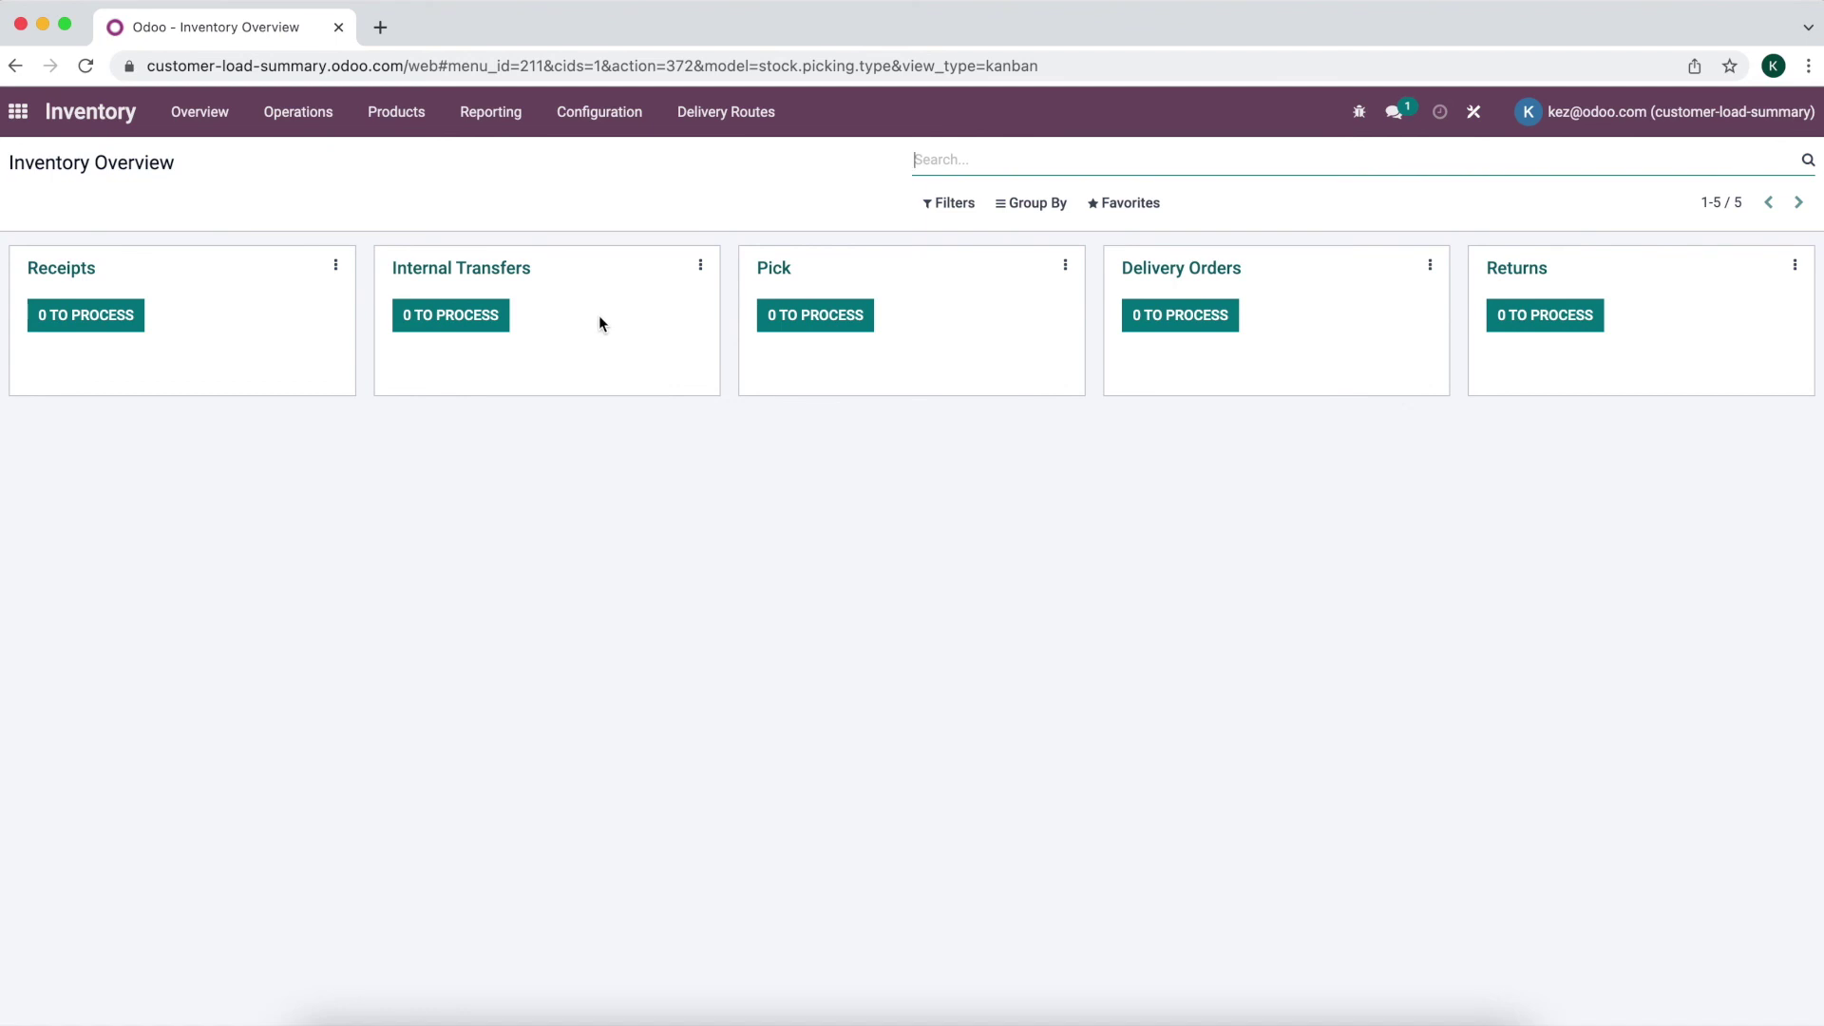
pyautogui.click(745, 120)
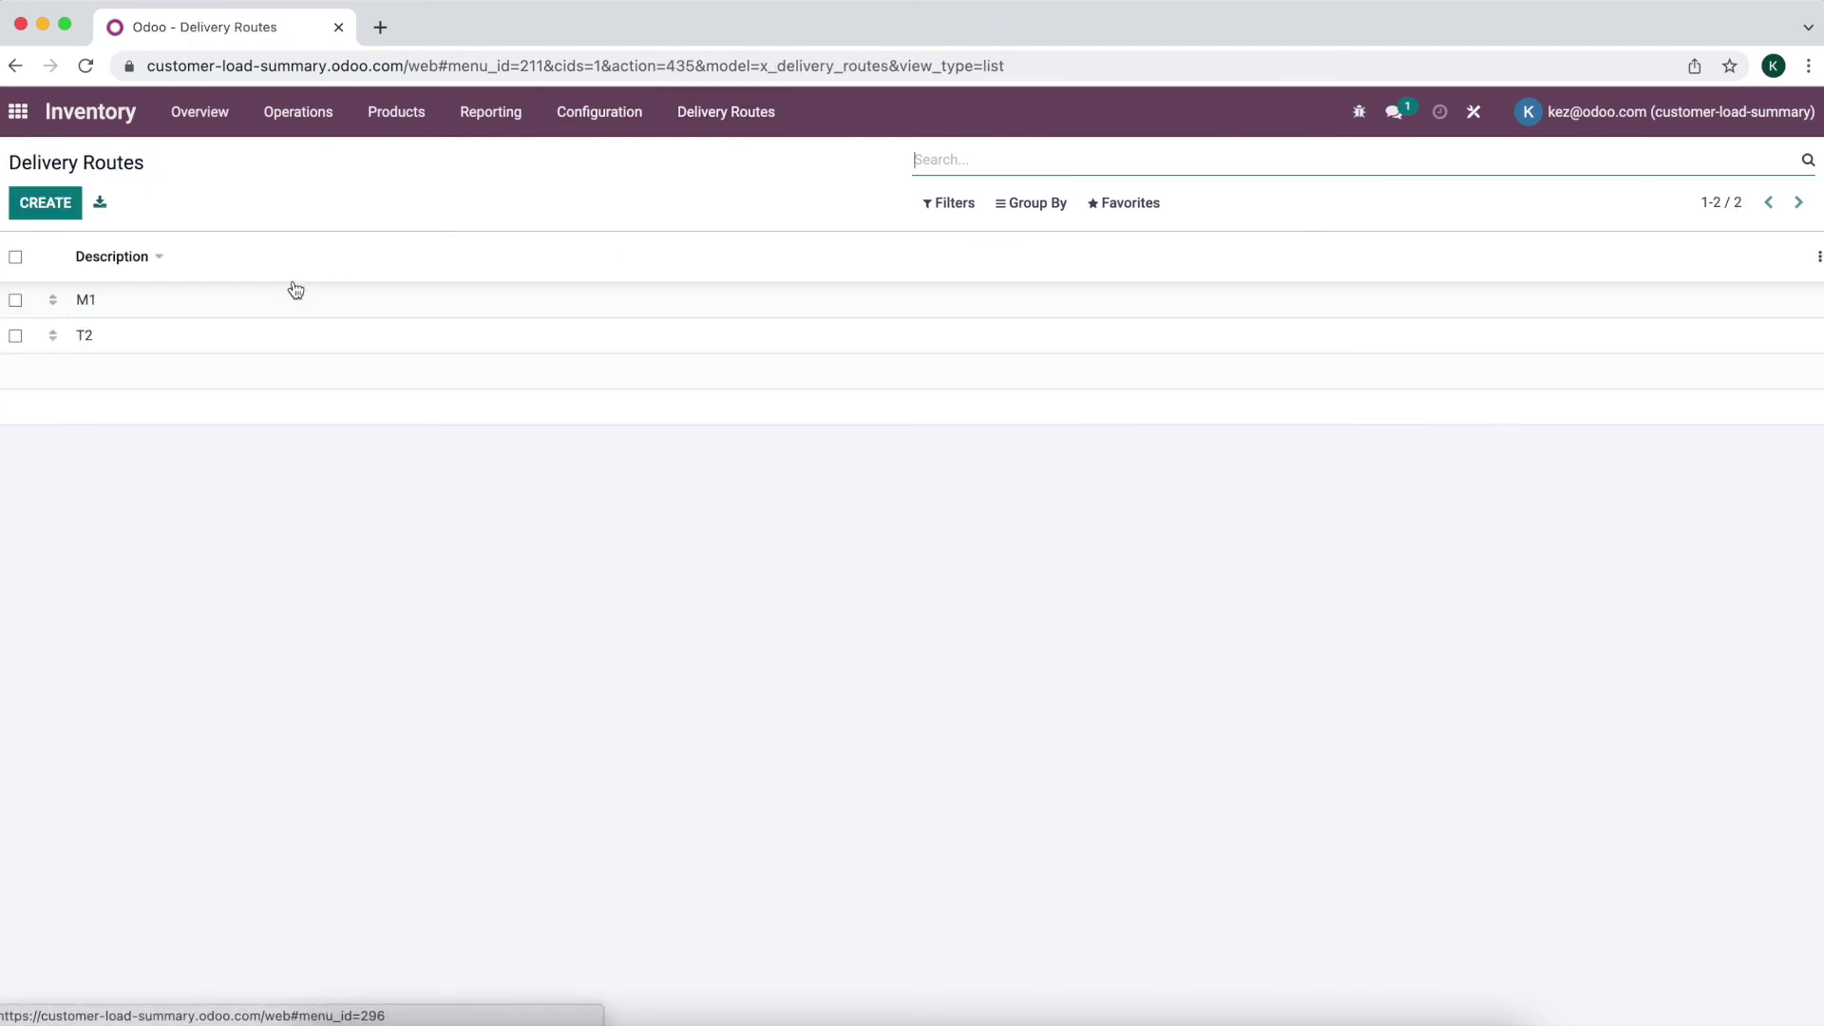
pyautogui.click(285, 311)
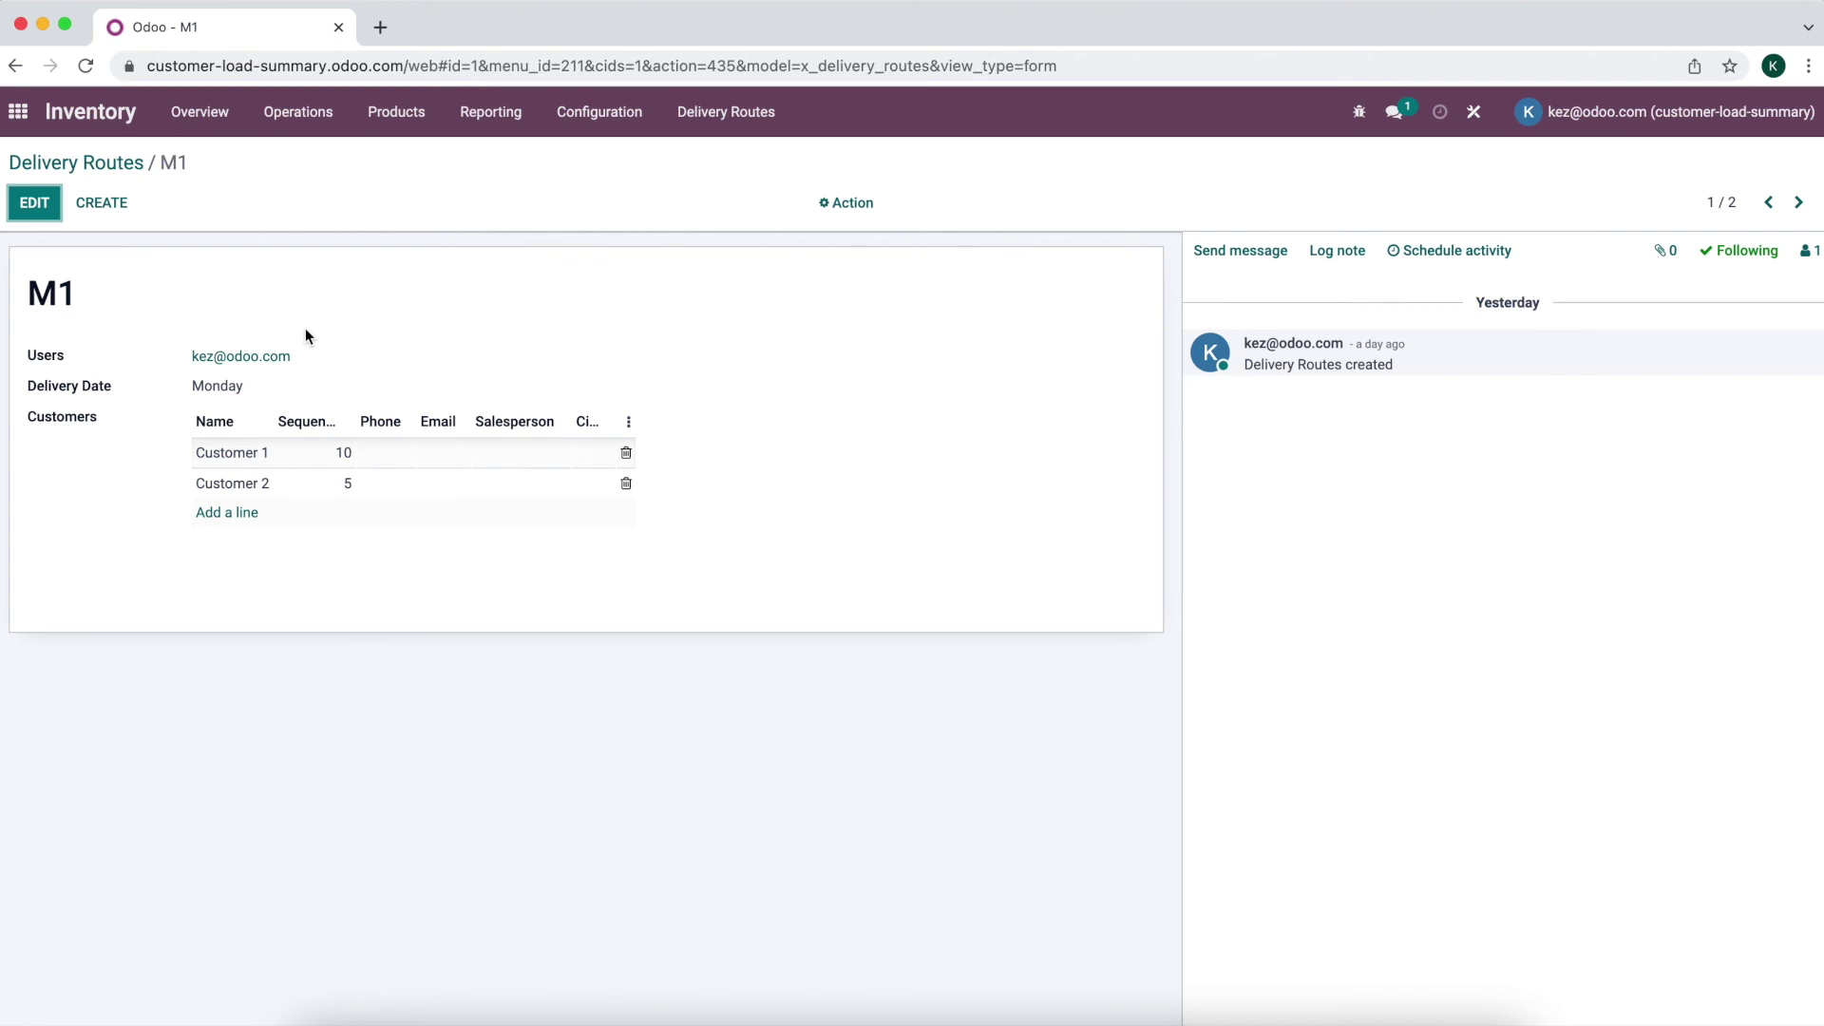
pyautogui.click(19, 118)
pyautogui.click(837, 404)
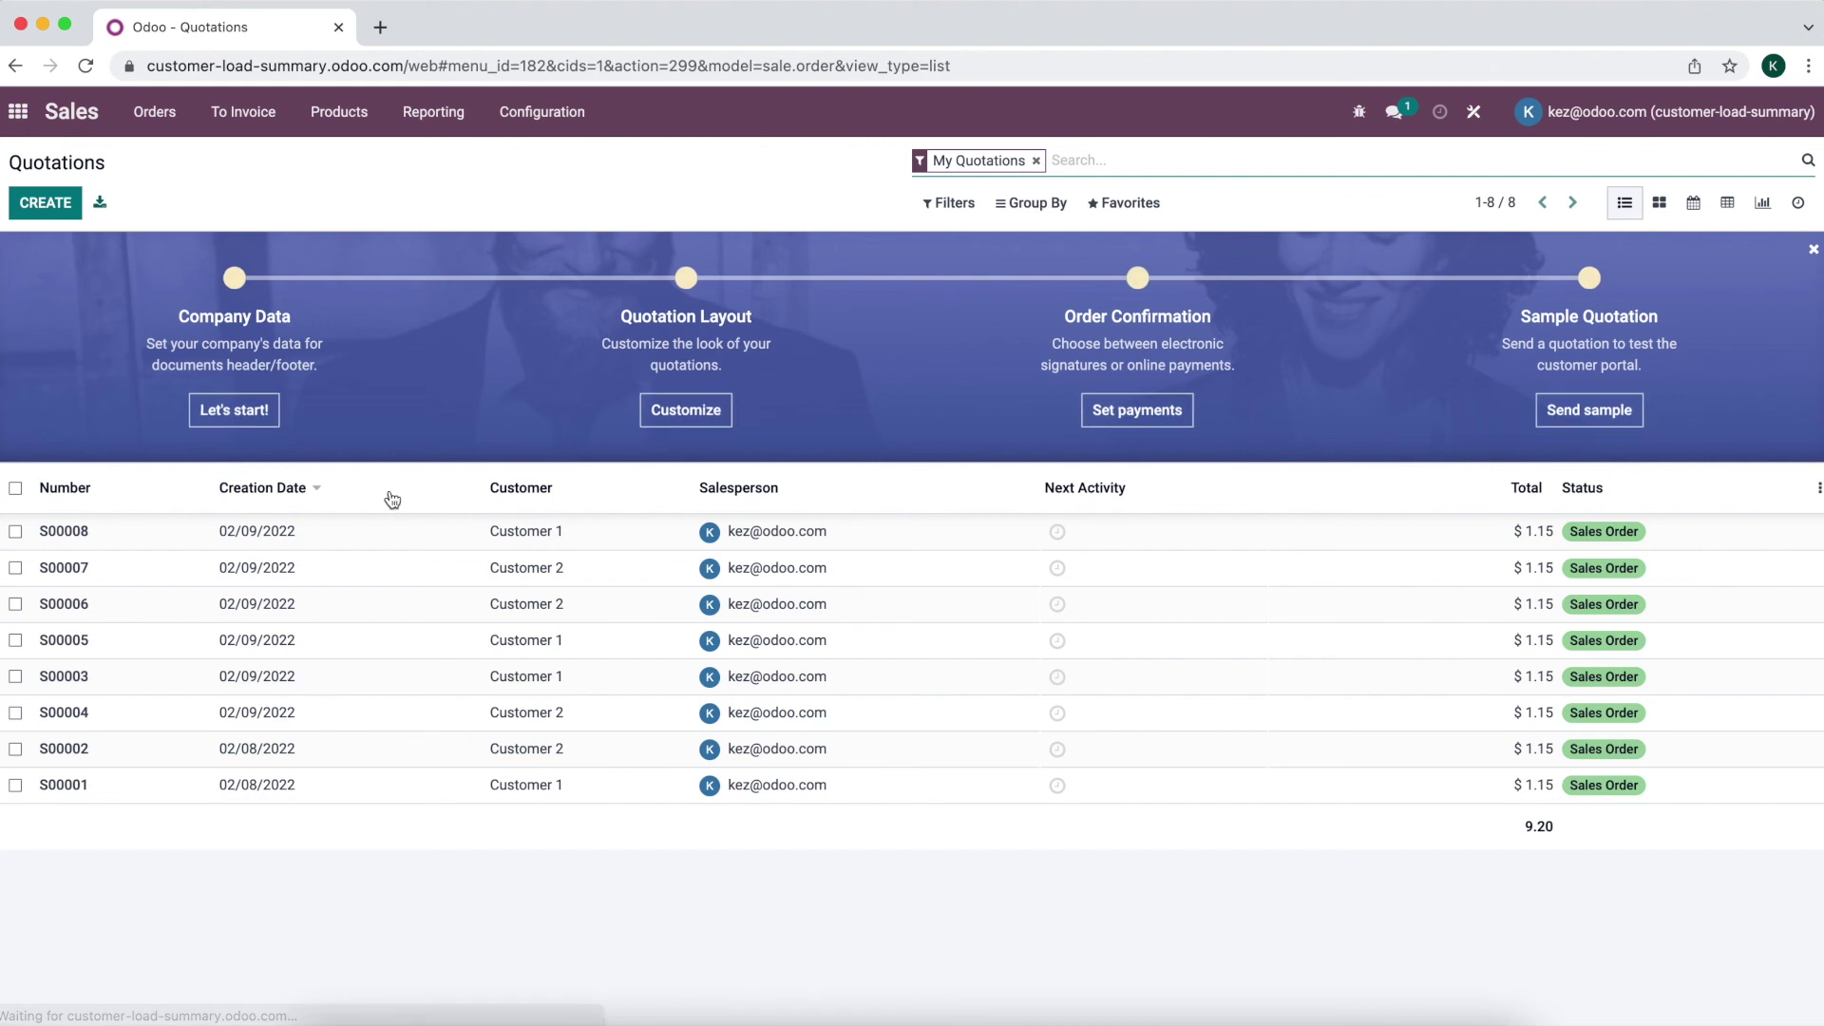
# - Open sales order S00008 and view its delivery day Monday and date 02/14/2022
pyautogui.click(367, 528)
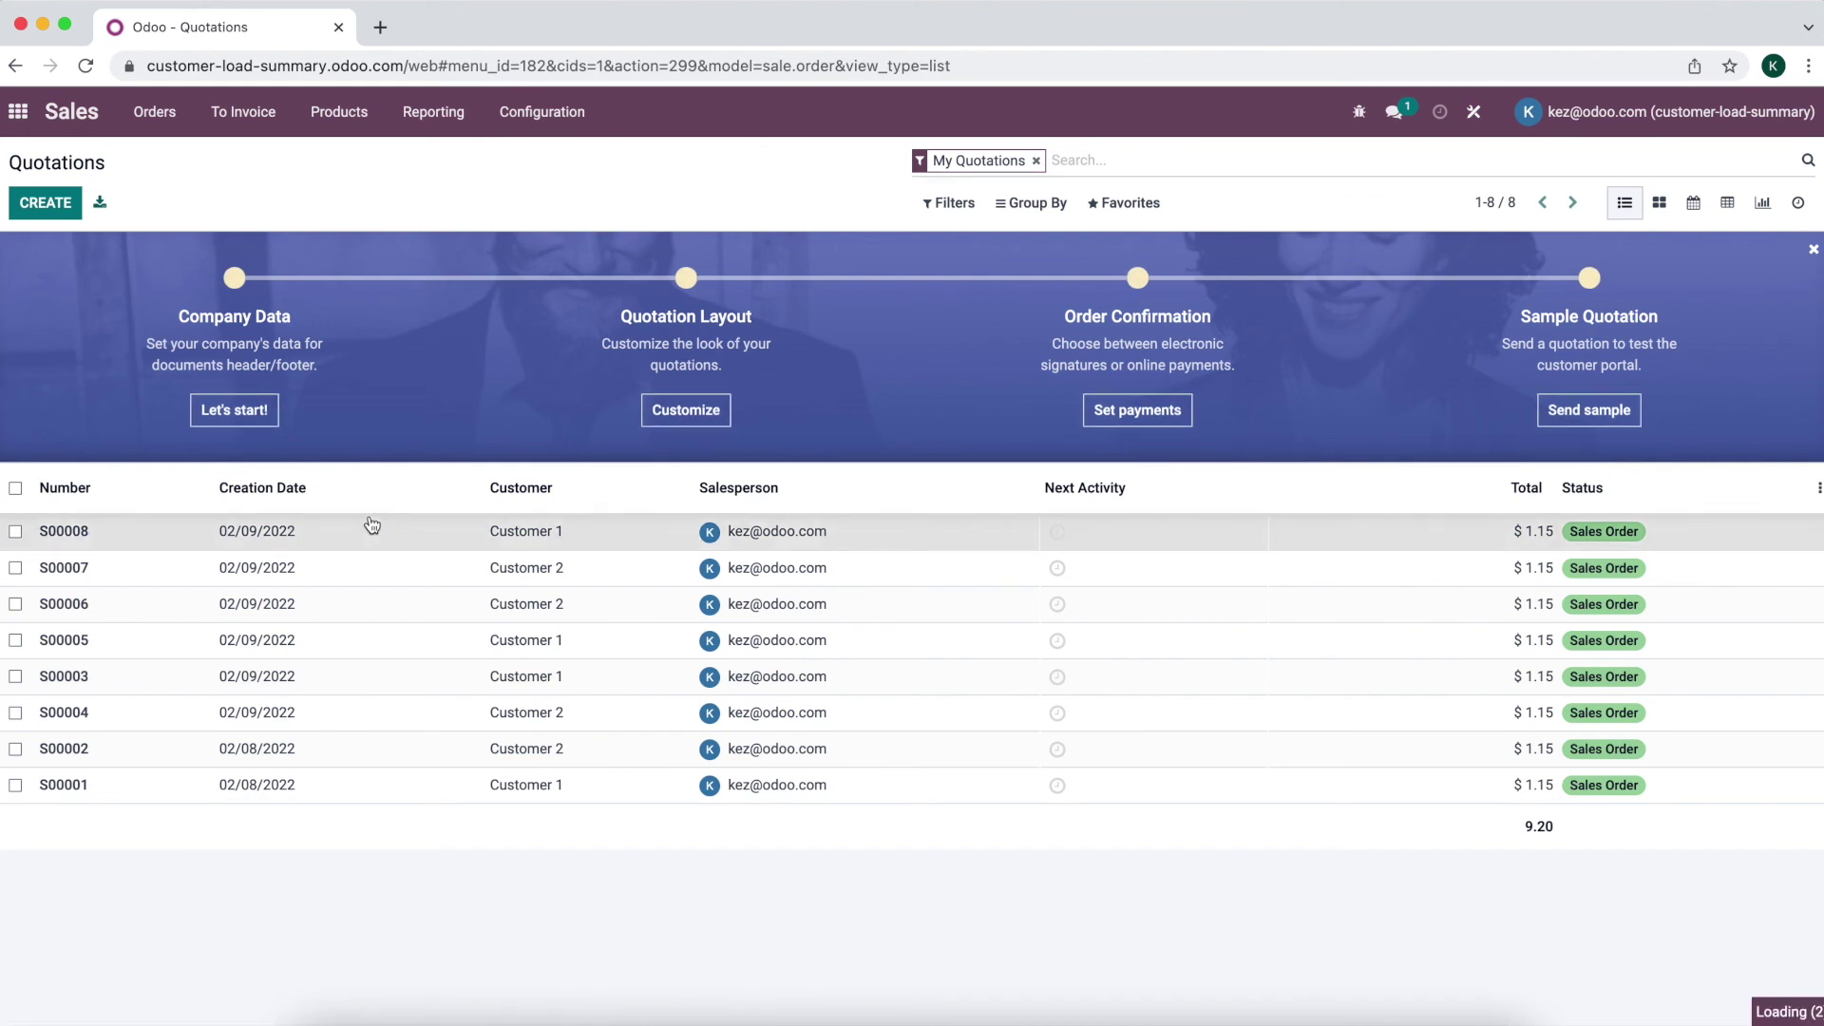
pyautogui.click(161, 532)
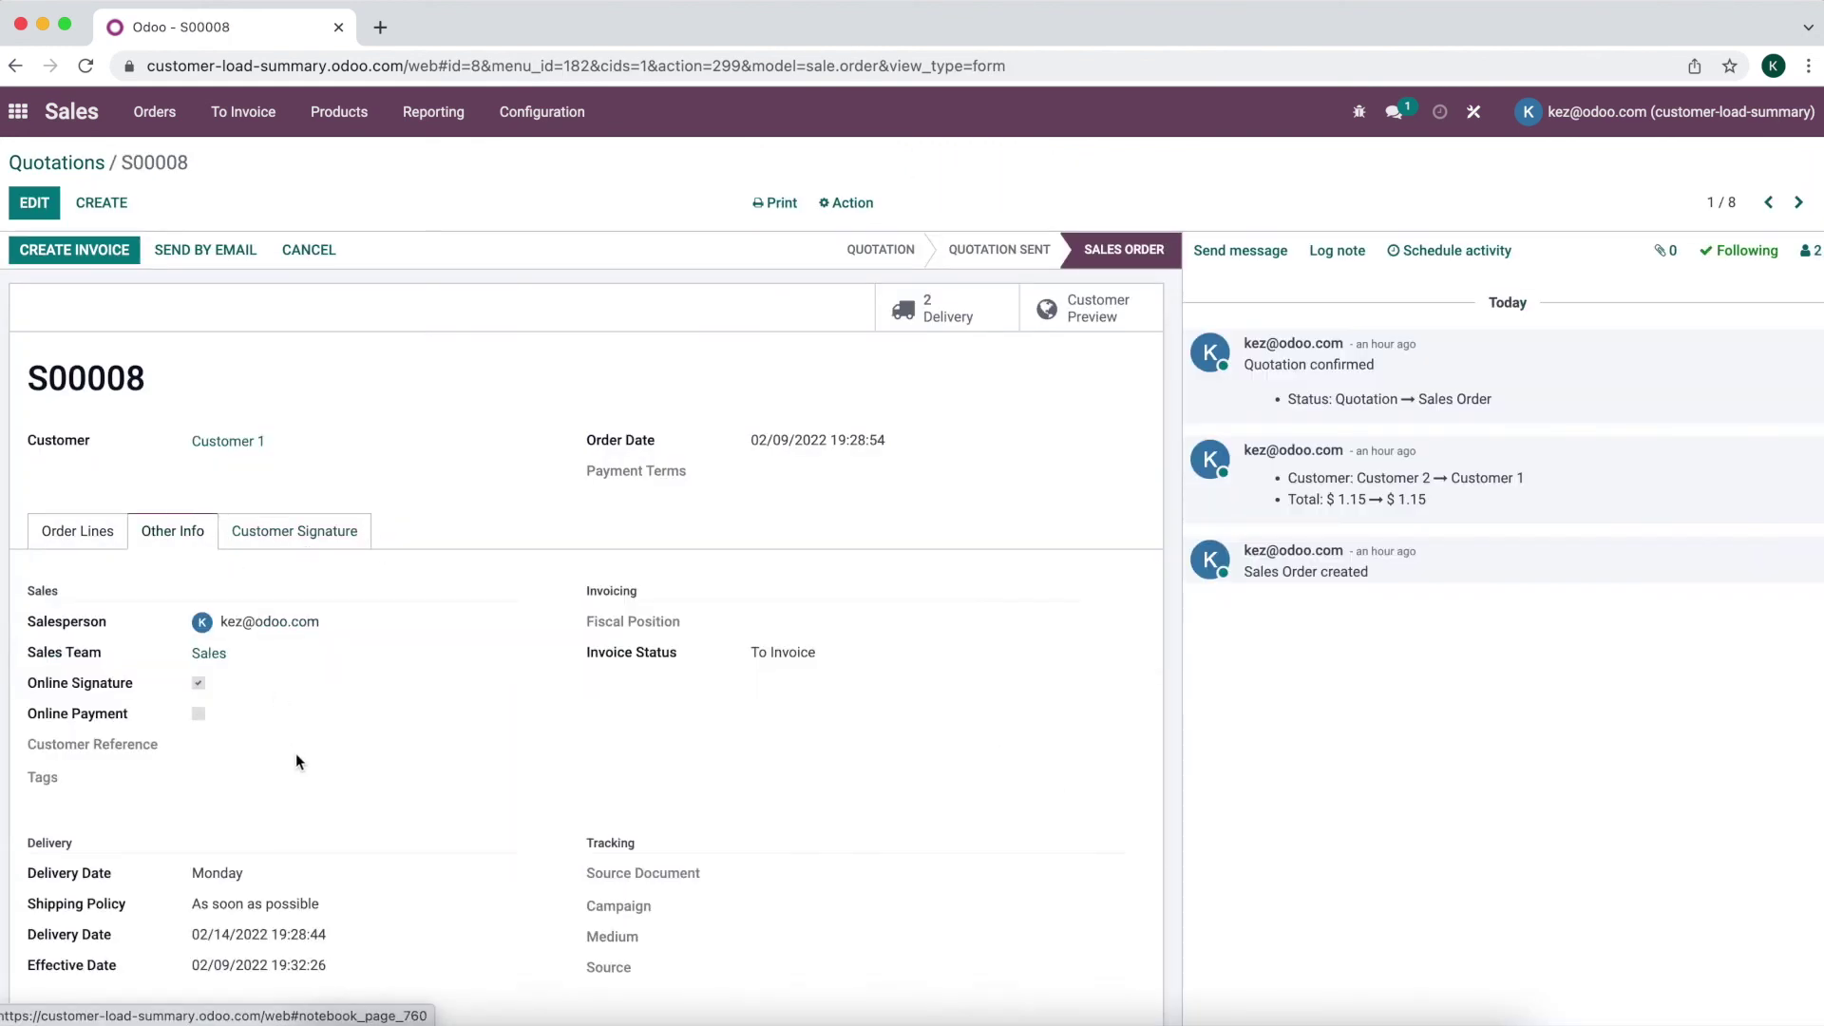
pyautogui.scroll(-1, 296, 753)
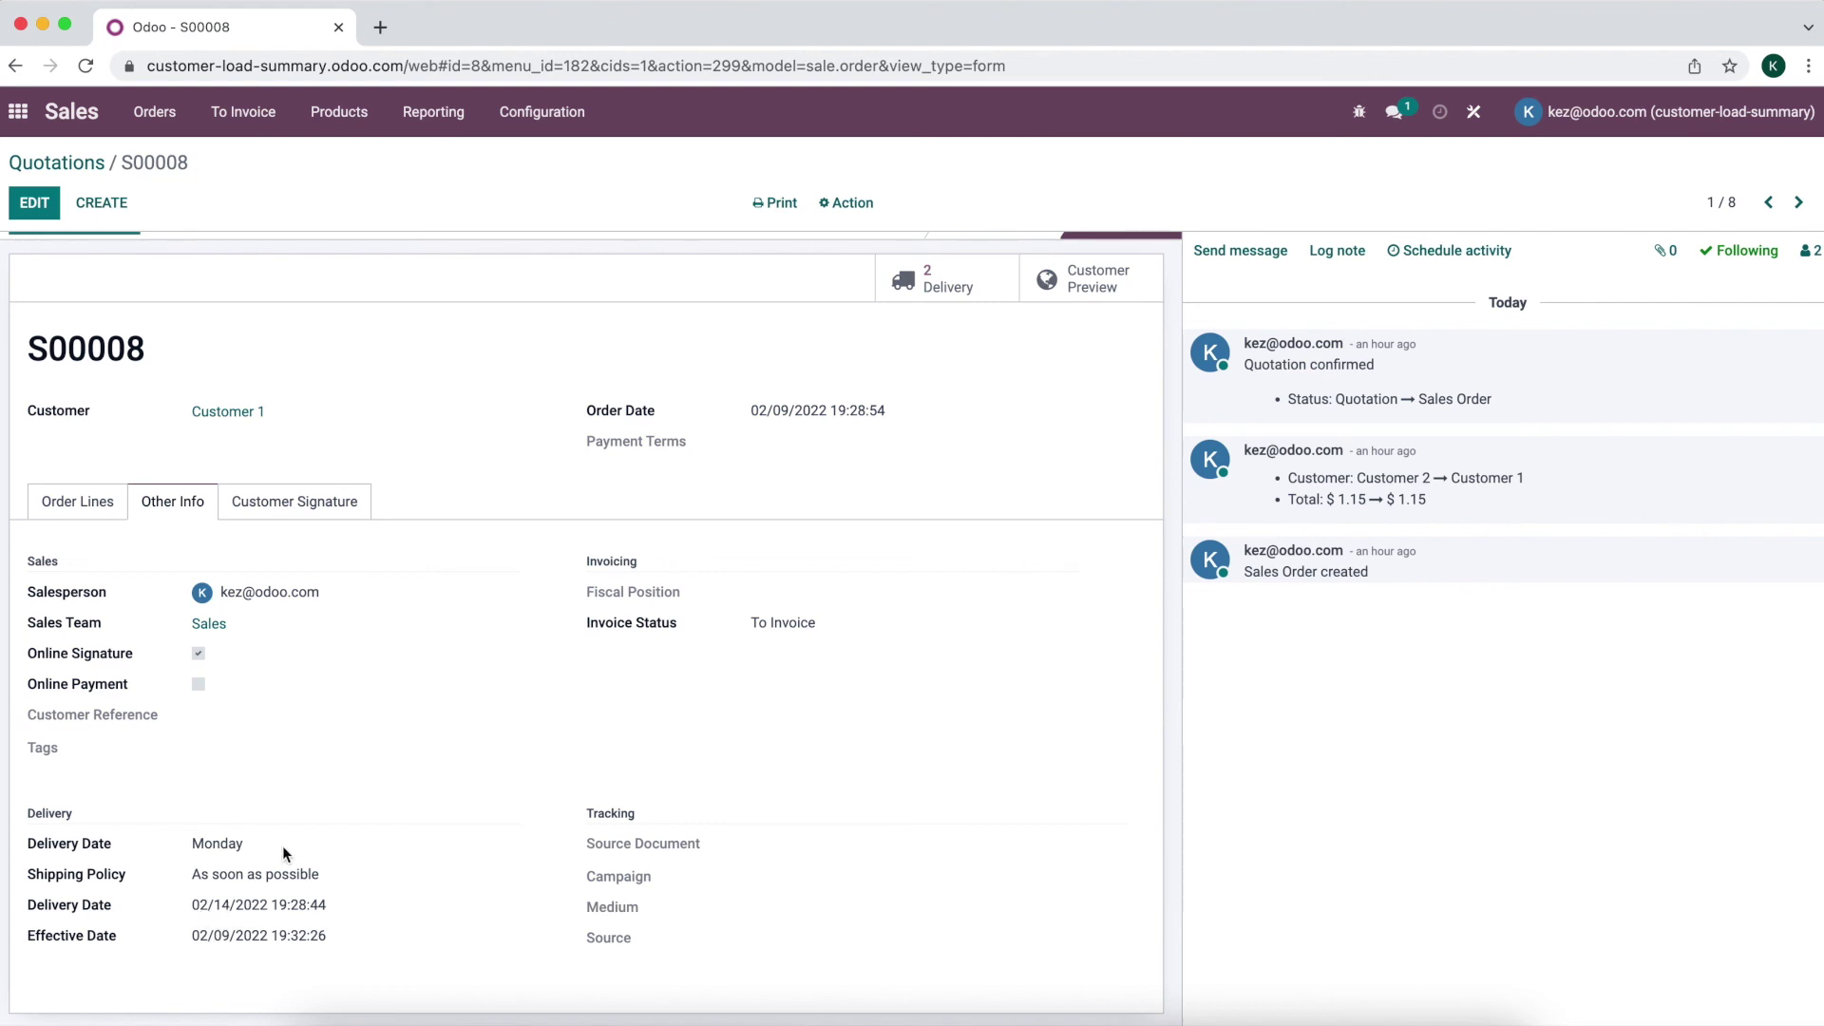
pyautogui.scroll(1, 282, 846)
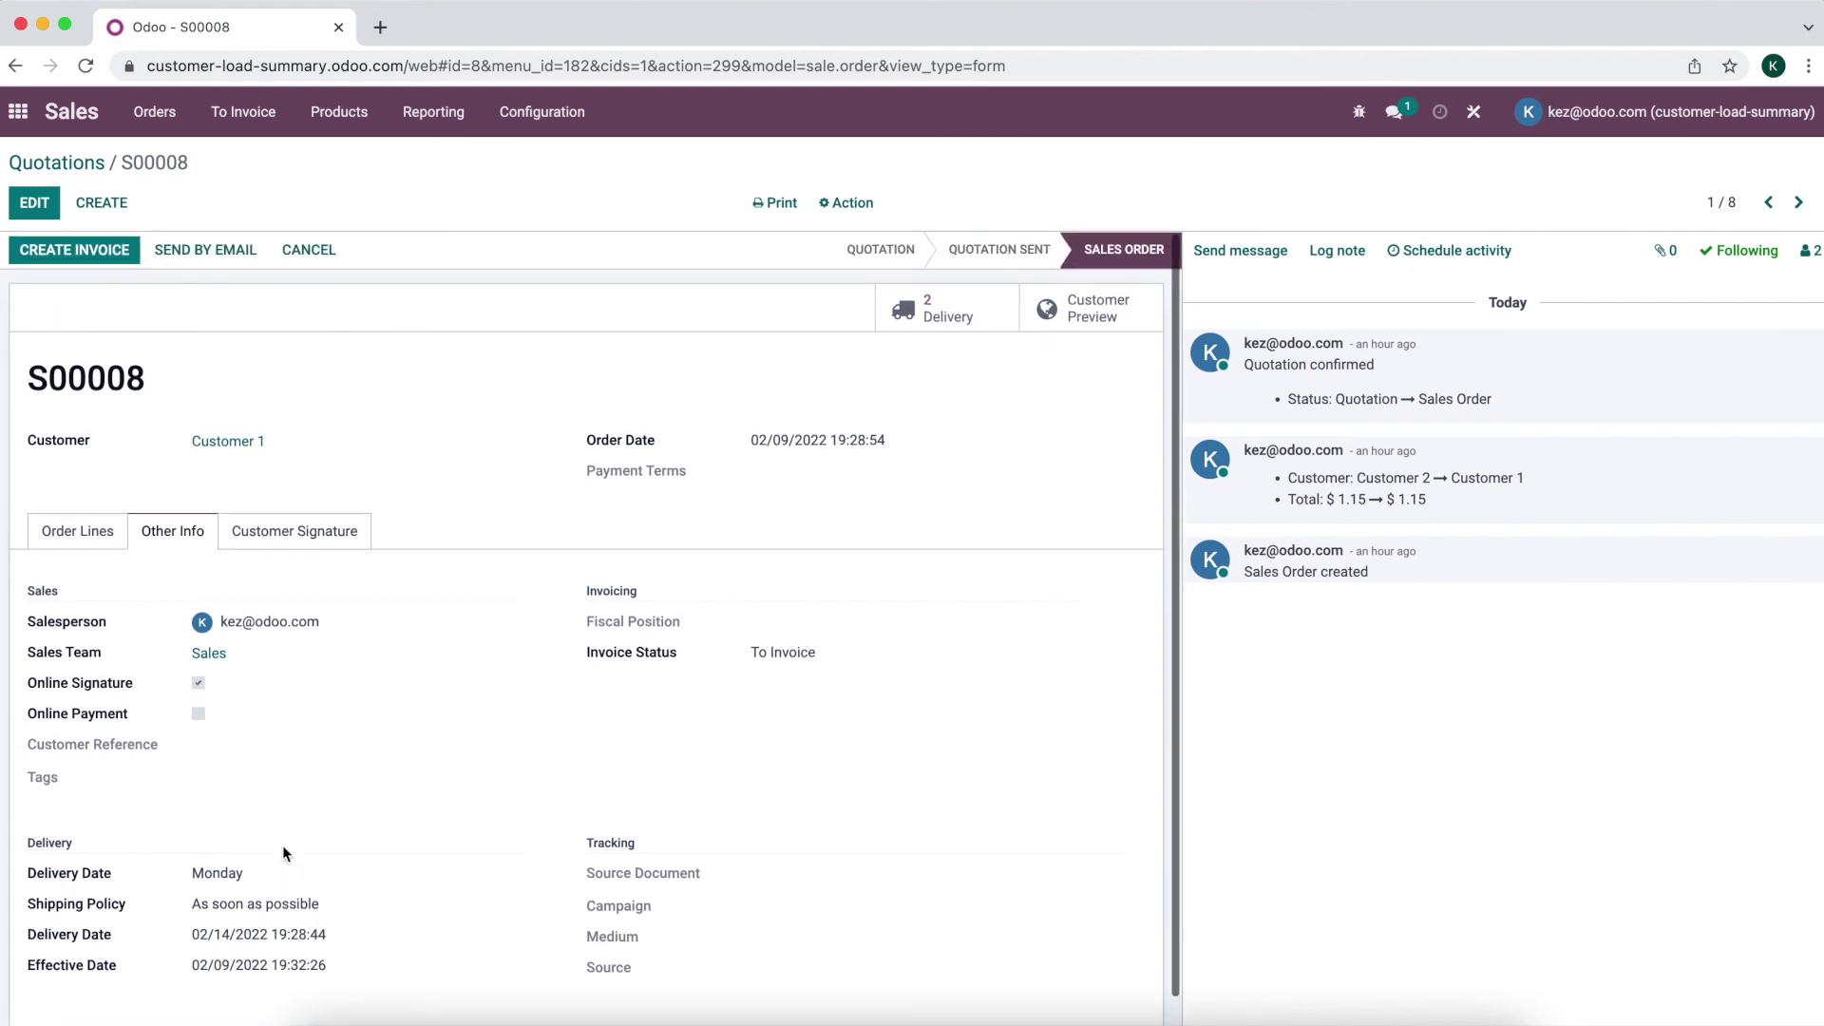